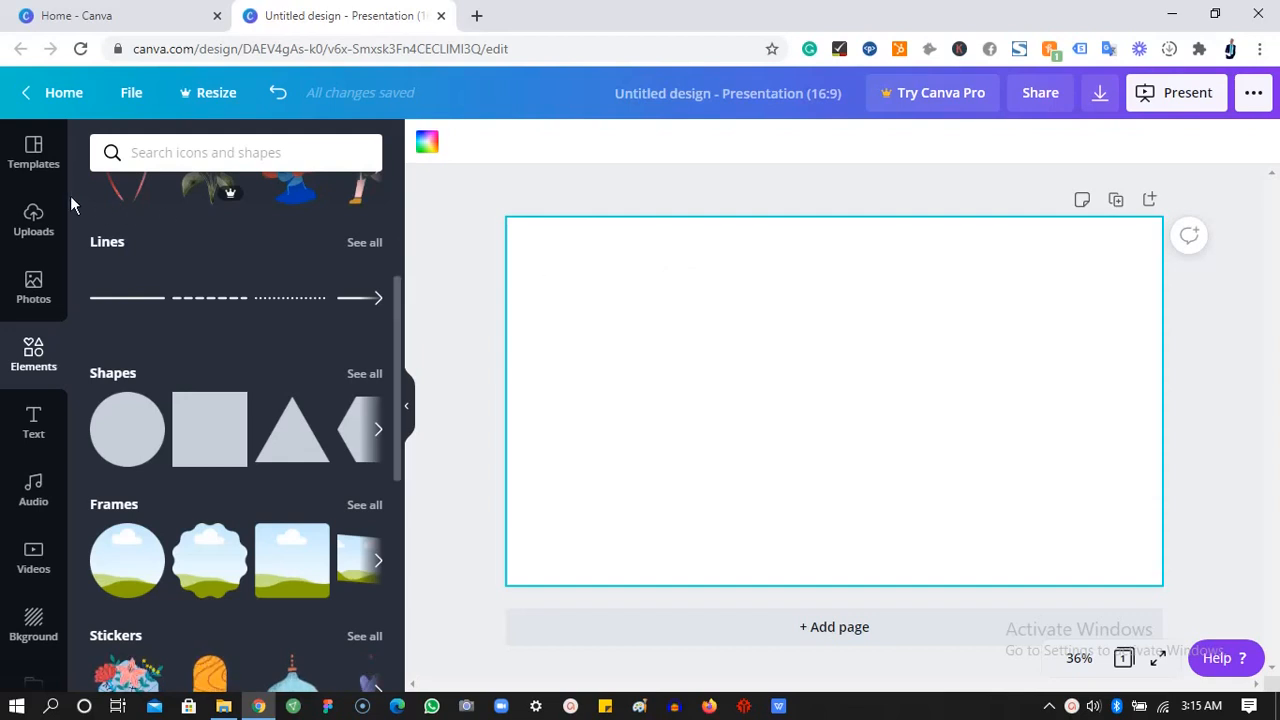
- Show the design templates and rename the untitled presentation as Tutorial
{"action": "left_click", "coordinate": [26, 160]}
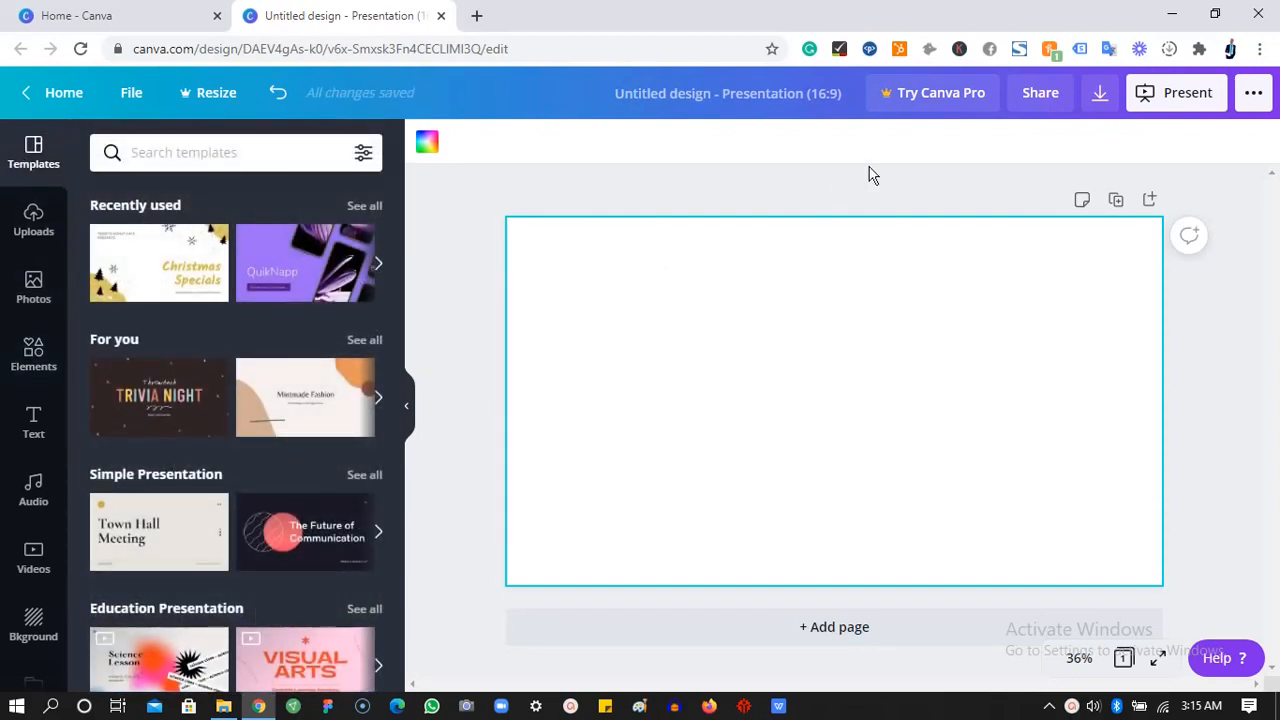
{"action": "left_click", "coordinate": [743, 103]}
{"action": "key", "text": "BackSpace"}
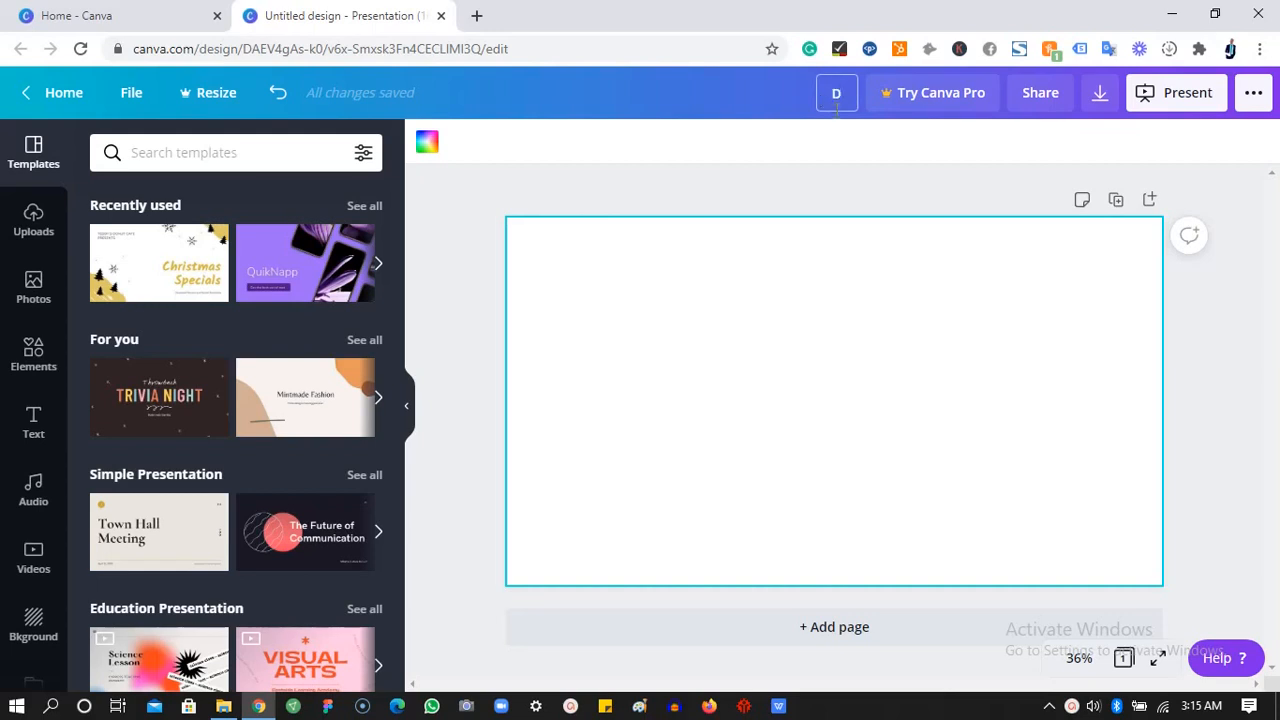
{"action": "key", "text": "BackSpace"}
{"action": "type", "text": "Tutorial"}
{"action": "left_click", "coordinate": [831, 291]}
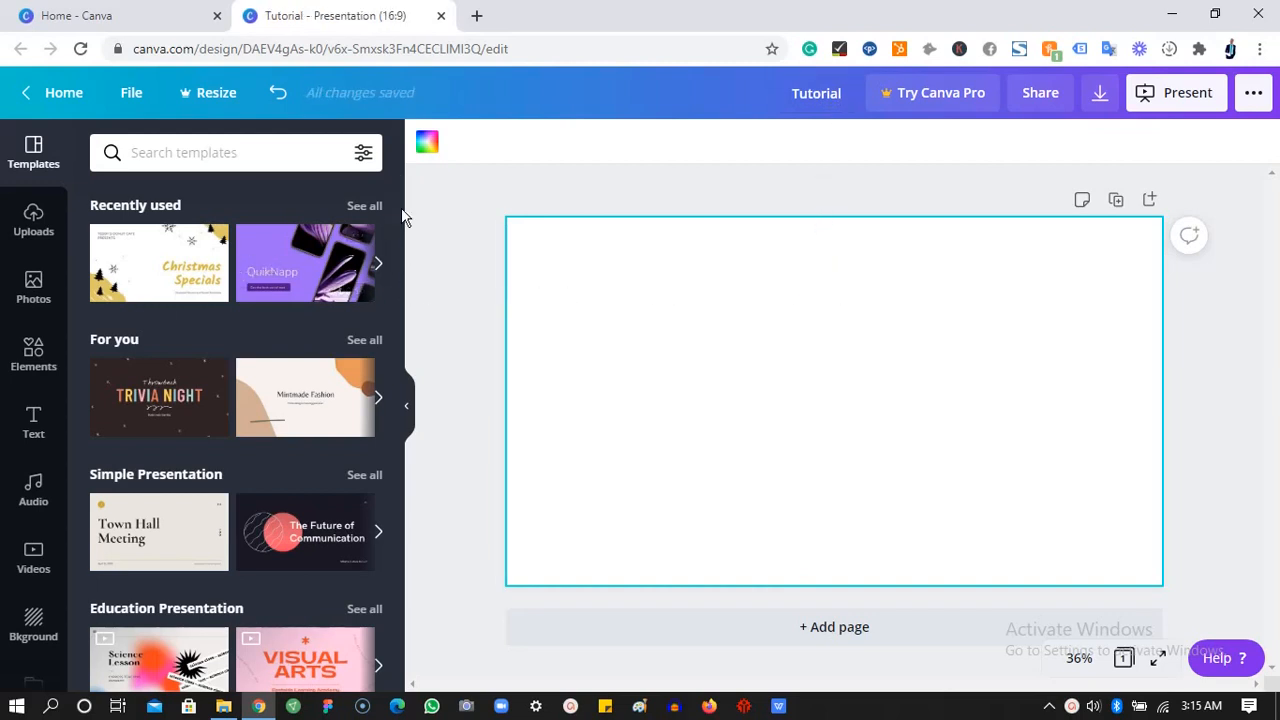
- Apply the QuikNapp cover page from the Purple App Phone Mockup Sales Marketing Presentation template to the blank page
{"action": "mouse_move", "coordinate": [393, 213]}
{"action": "left_mouse_down"}
{"action": "mouse_move", "coordinate": [399, 490]}
{"action": "mouse_move", "coordinate": [378, 224]}
{"action": "left_mouse_up"}
{"action": "scroll", "coordinate": [395, 371], "scroll_direction": "down", "scroll_amount": 1}
{"action": "left_click", "coordinate": [343, 251]}
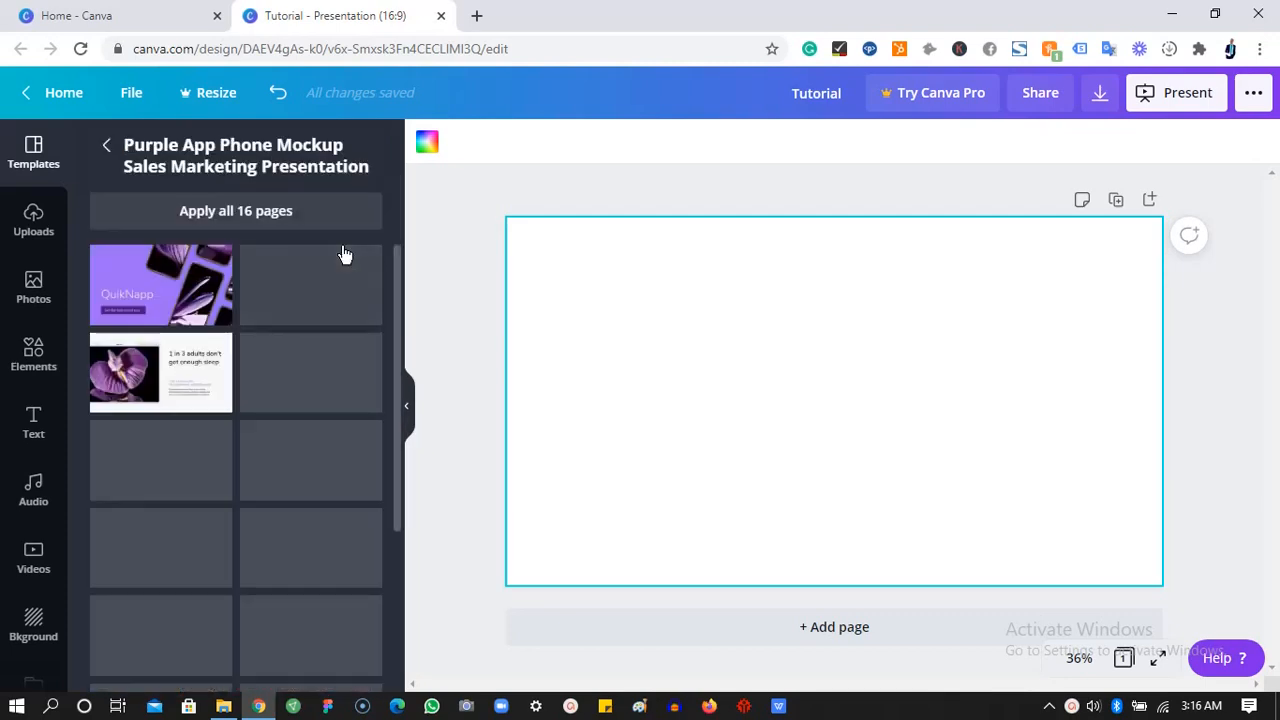
{"action": "left_click", "coordinate": [150, 288]}
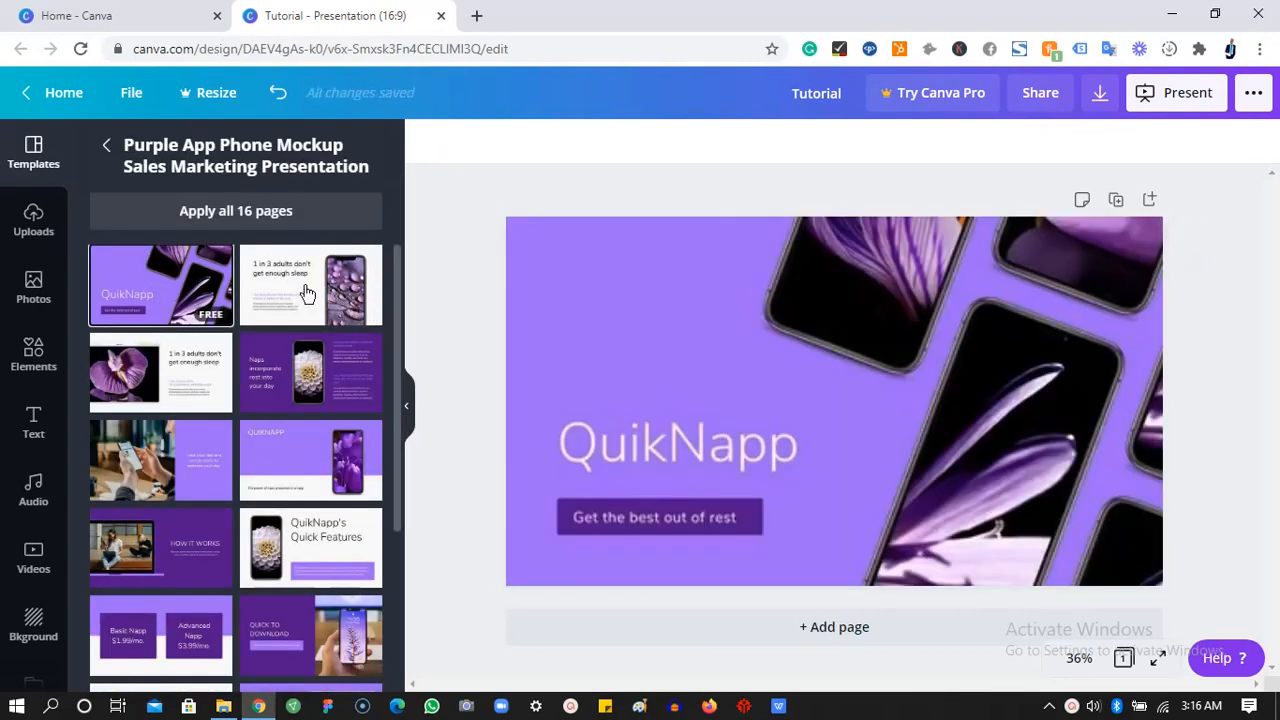
{"action": "left_click", "coordinate": [930, 345]}
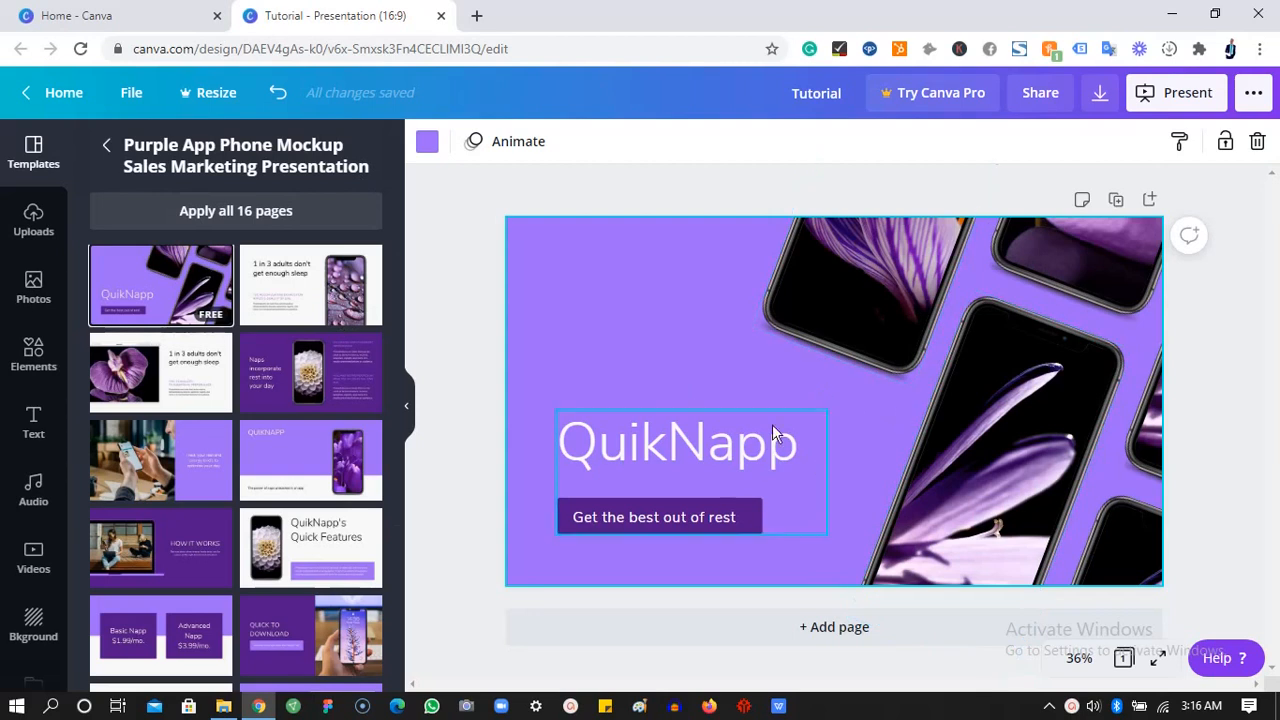
{"action": "right_click", "coordinate": [672, 346]}
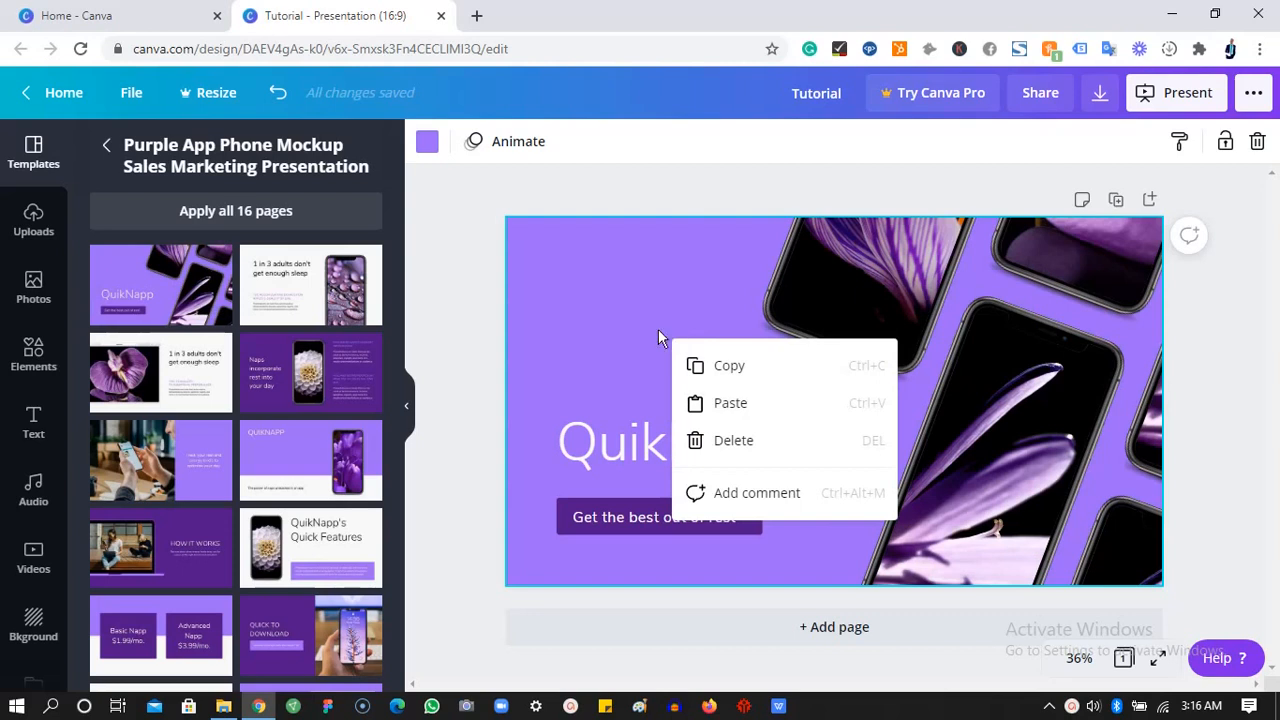
{"action": "left_click", "coordinate": [620, 318]}
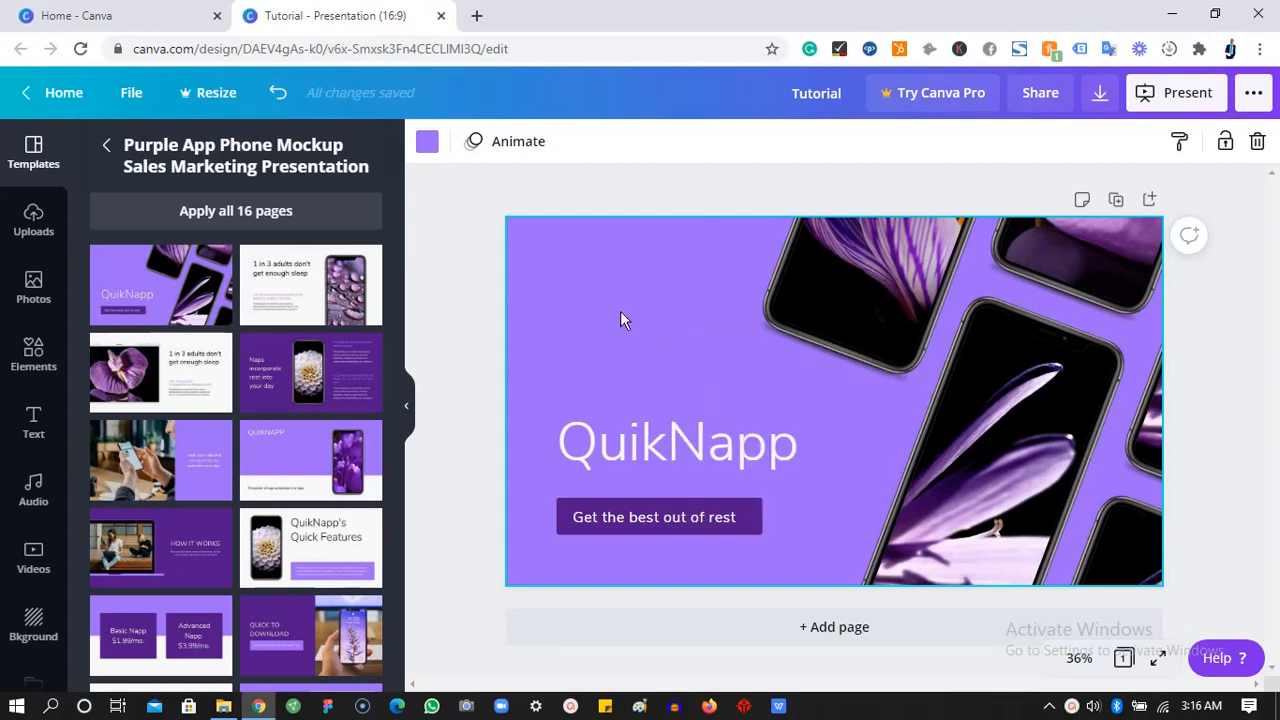
- Change the cover page's background to the white brand color and delete all of its elements
{"action": "left_click", "coordinate": [430, 146]}
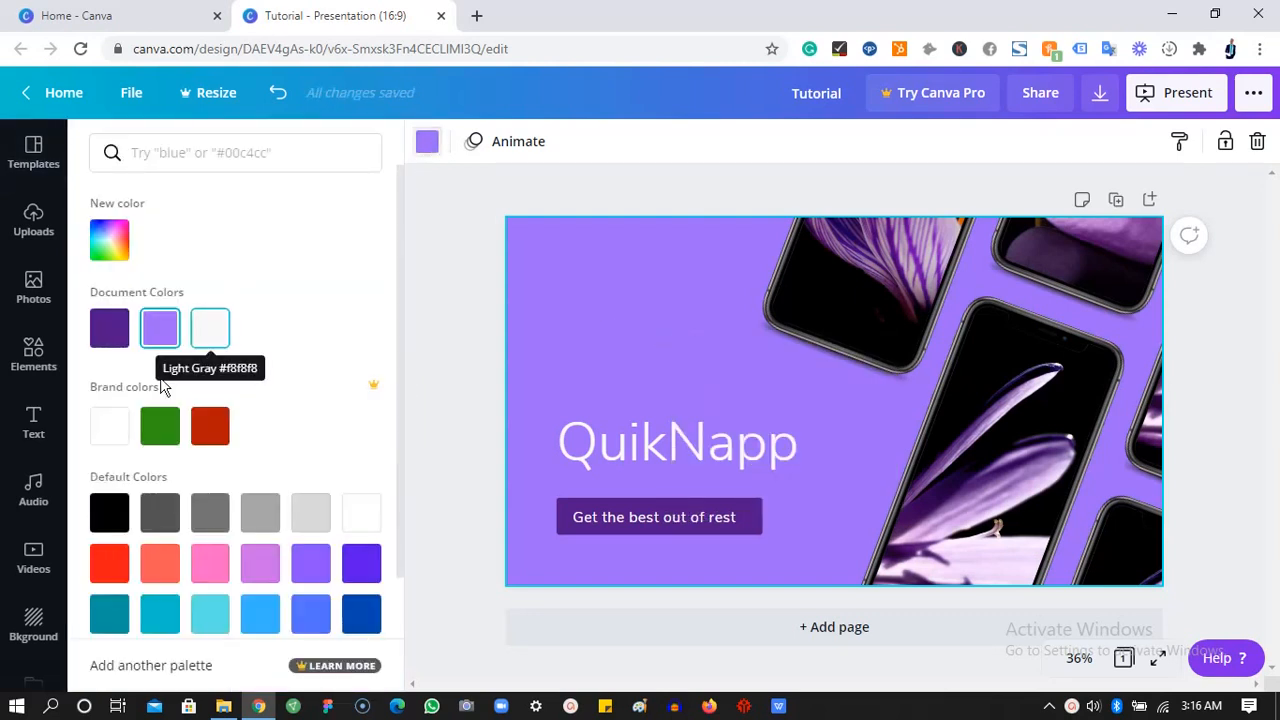
{"action": "left_click", "coordinate": [110, 426]}
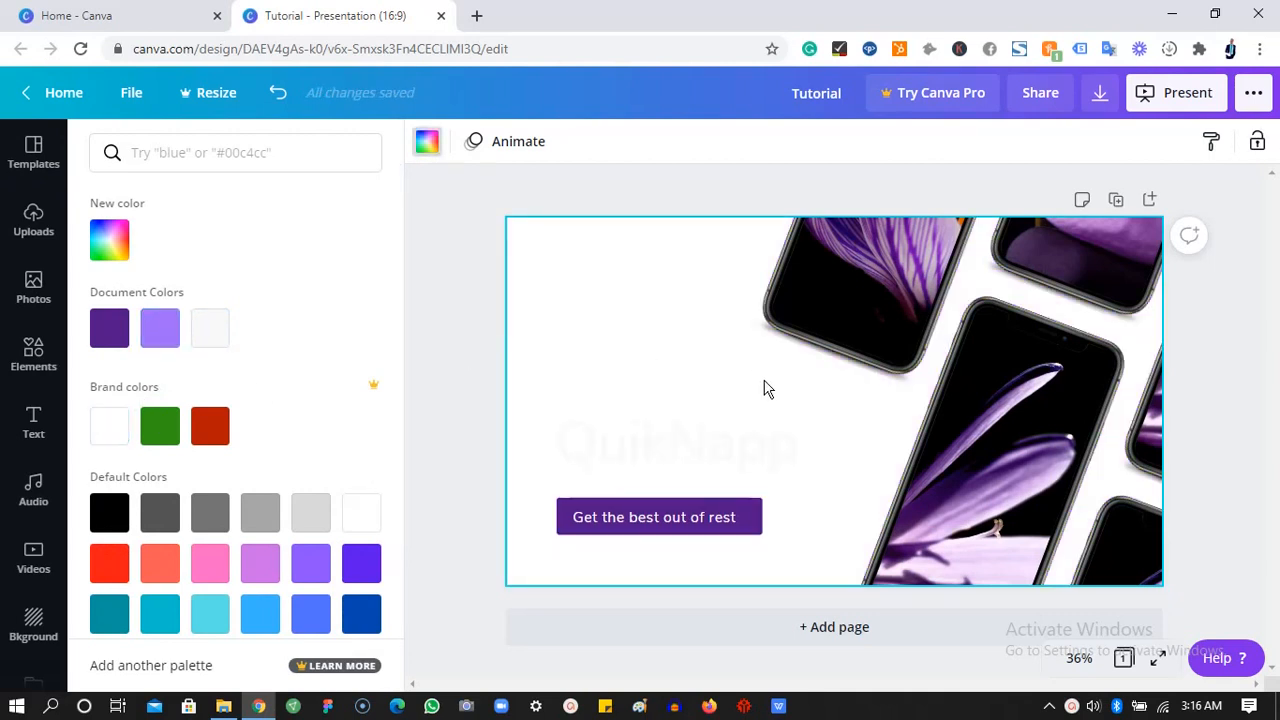
{"action": "key", "text": "ctrl+a"}
{"action": "key", "text": "Delete"}
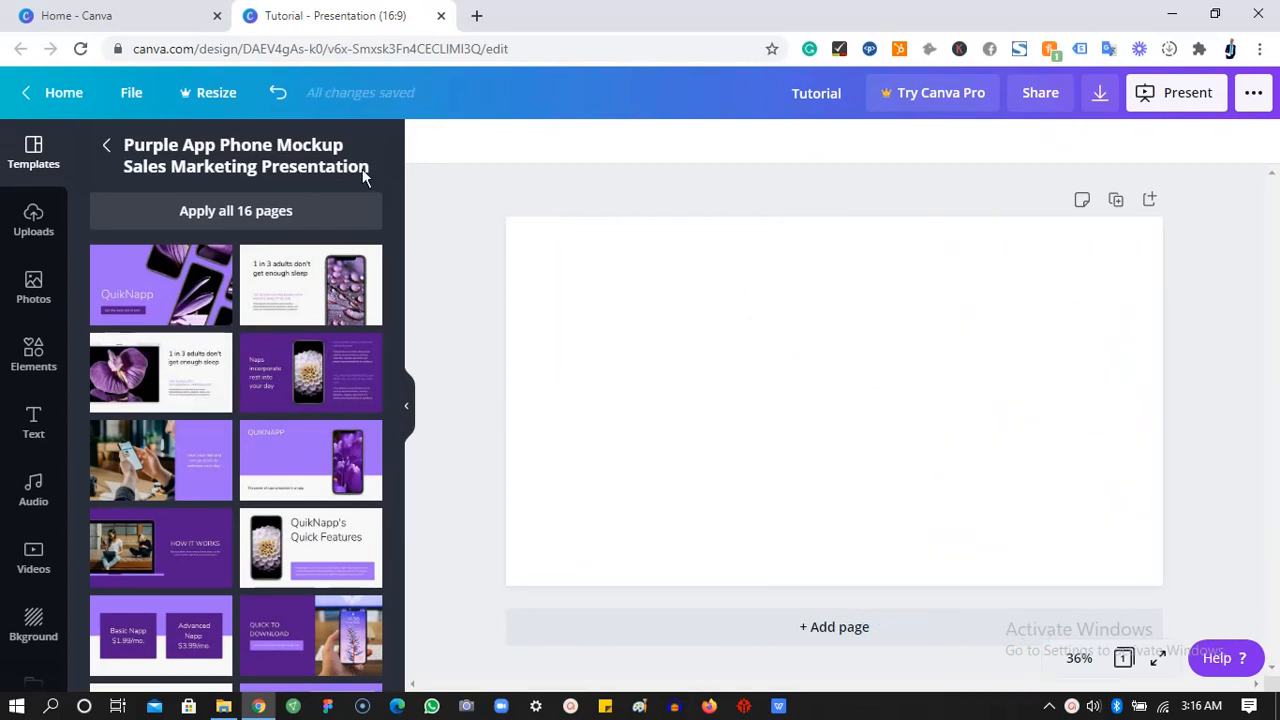
- Look through the page layouts offered in the Purple App Phone Mockup Sales Marketing Presentation template
{"action": "left_click", "coordinate": [604, 254]}
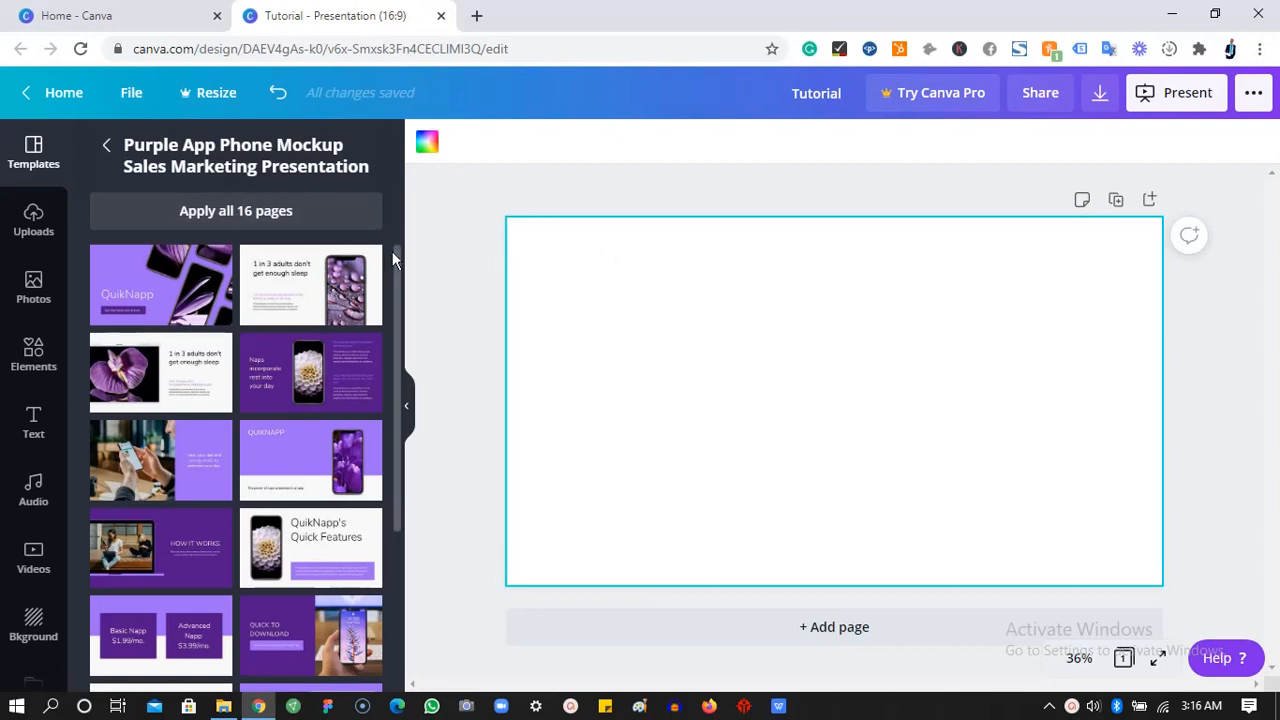
{"action": "left_click_drag", "start_coordinate": [395, 259], "coordinate": [397, 350]}
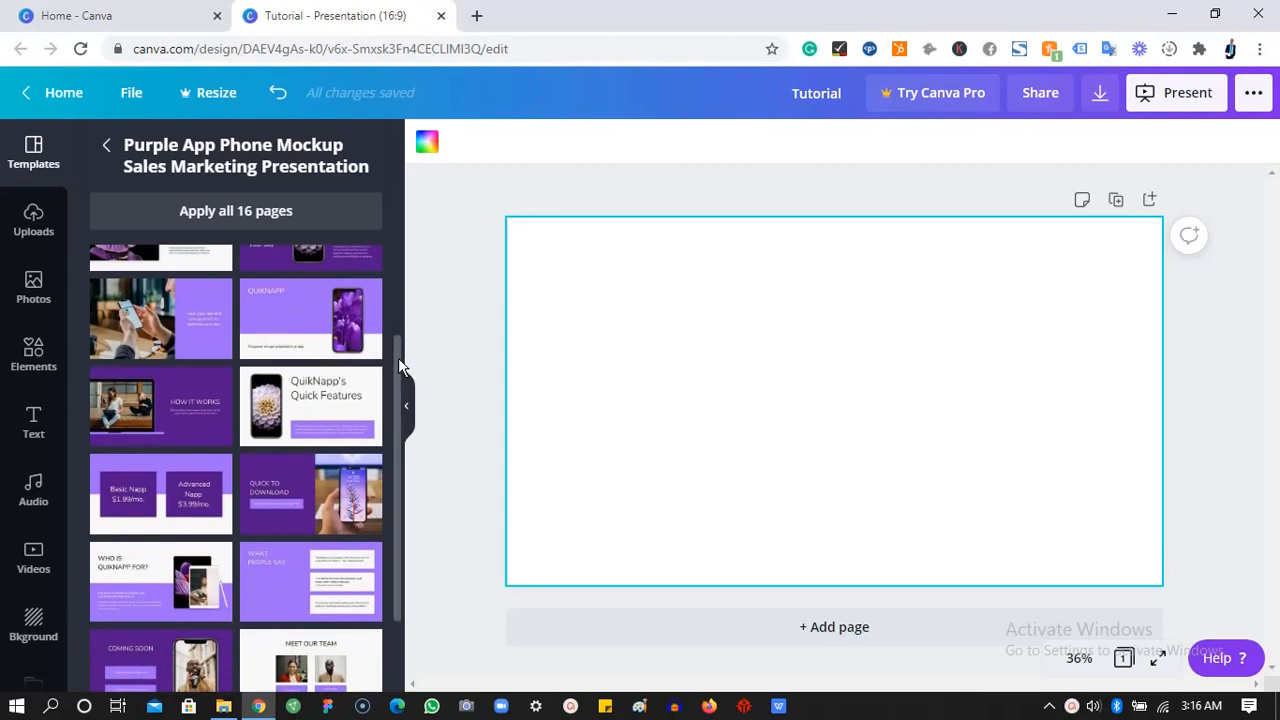
{"action": "left_click_drag", "start_coordinate": [398, 360], "coordinate": [412, 330]}
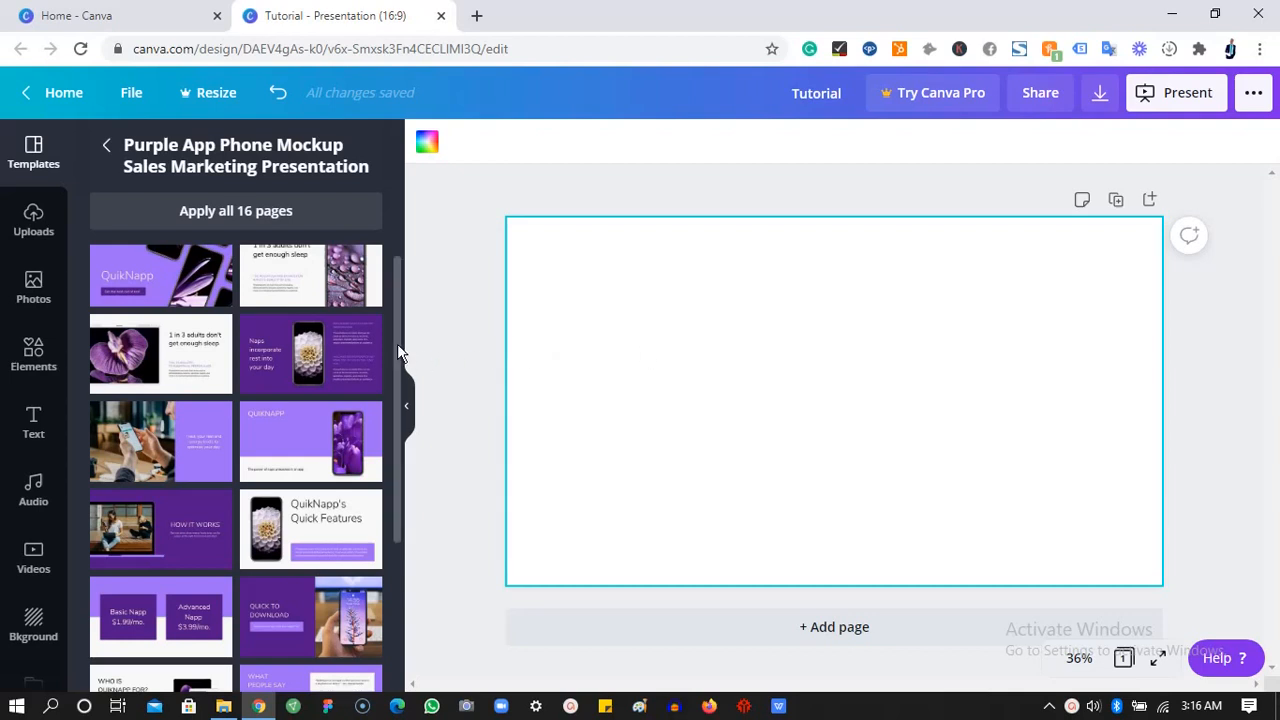
{"action": "left_click_drag", "start_coordinate": [397, 343], "coordinate": [400, 305]}
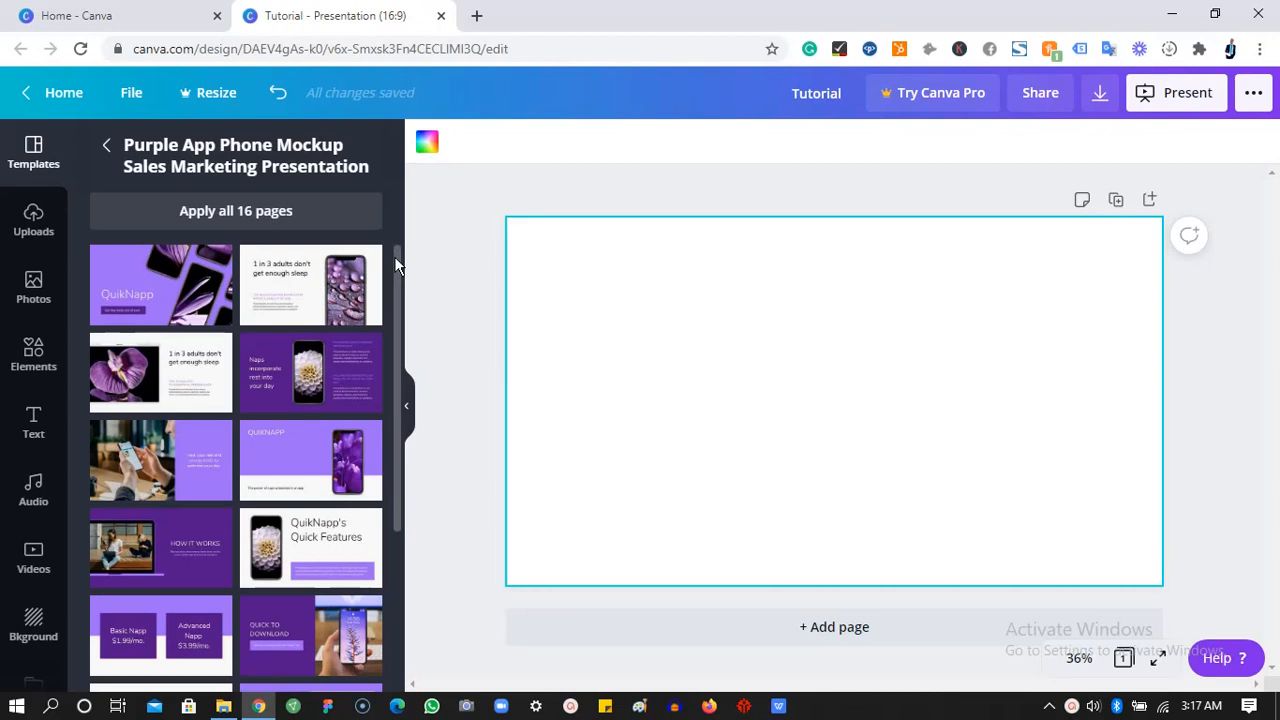
{"action": "left_click_drag", "start_coordinate": [394, 256], "coordinate": [405, 327]}
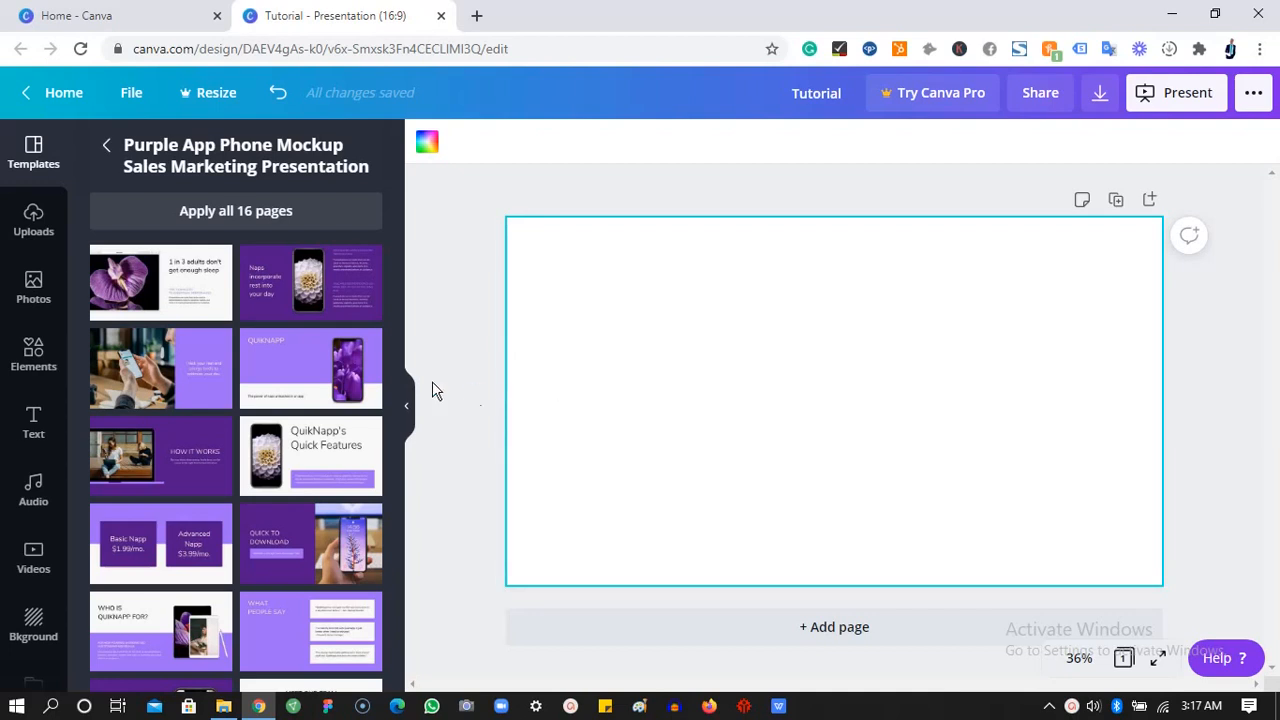
{"action": "left_click_drag", "start_coordinate": [397, 385], "coordinate": [397, 417]}
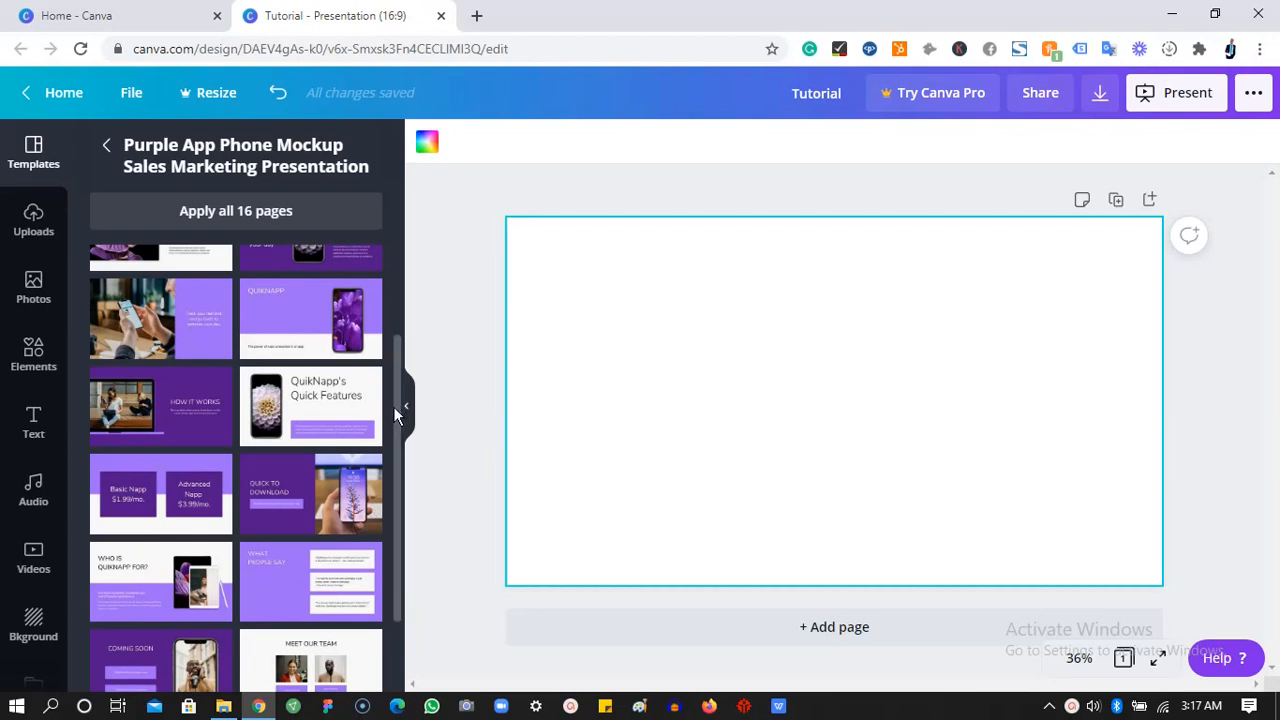
{"action": "left_click_drag", "start_coordinate": [394, 406], "coordinate": [396, 471]}
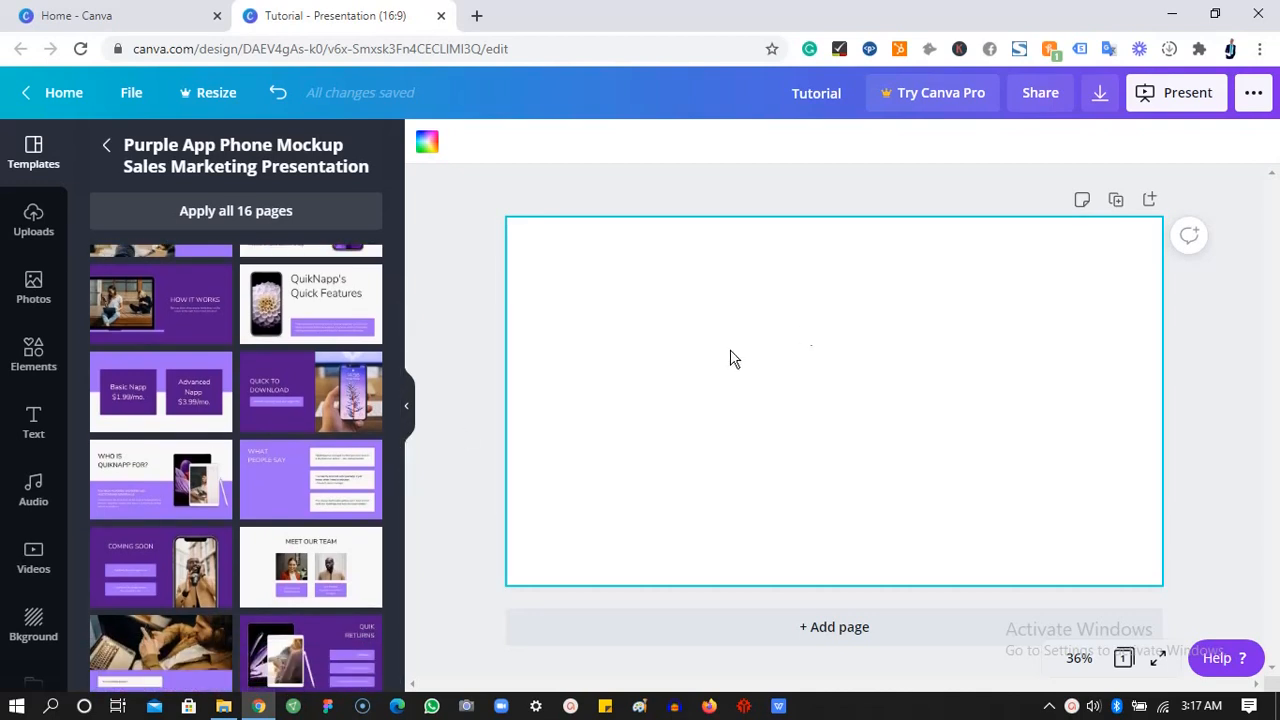
{"action": "scroll", "coordinate": [394, 472], "scroll_direction": "up", "scroll_amount": 5}
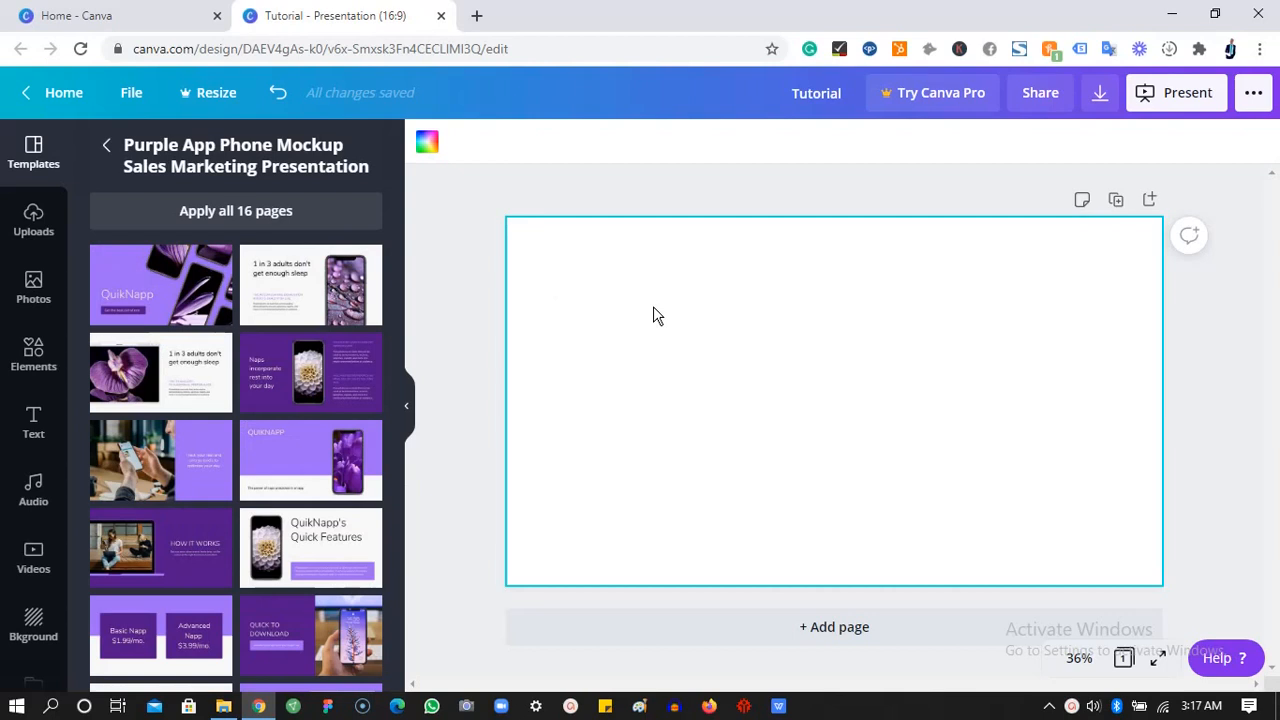
- Apply the QuikNapp cover to page 1 and add a second page with the "1 in 3 adults don't get enough sleep" phone layout
{"action": "left_click", "coordinate": [163, 305]}
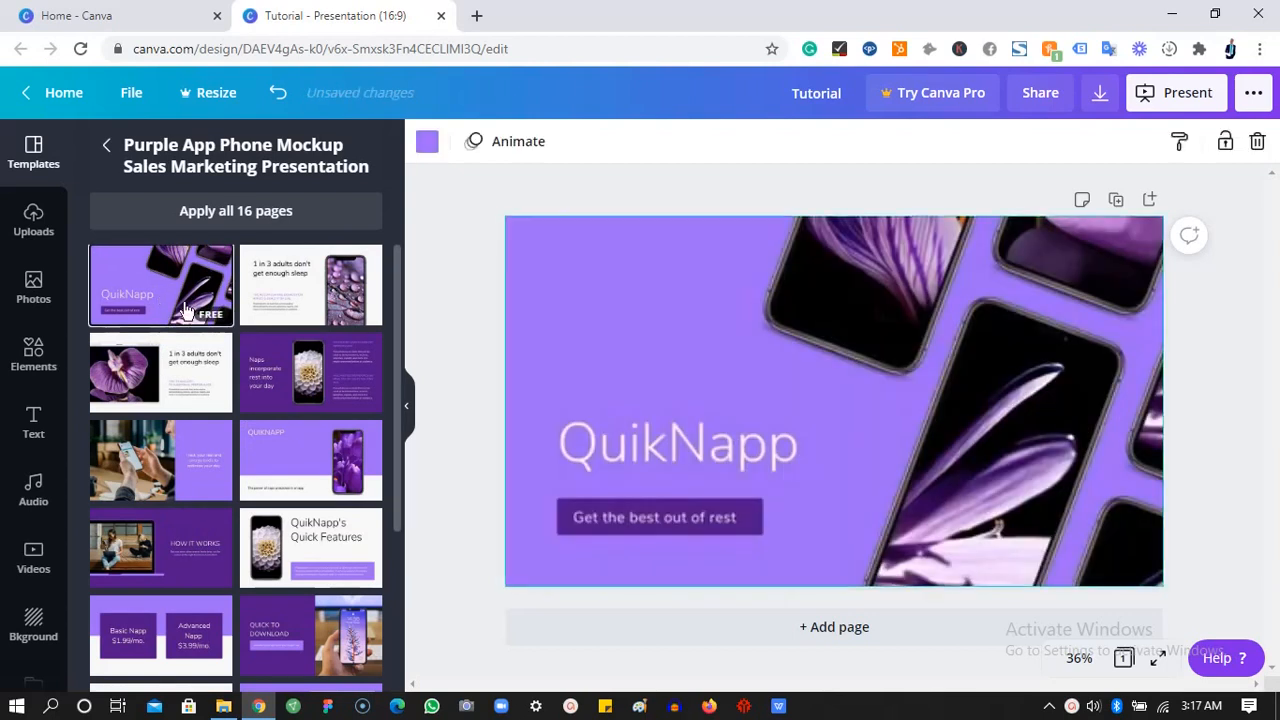
{"action": "left_click", "coordinate": [795, 625]}
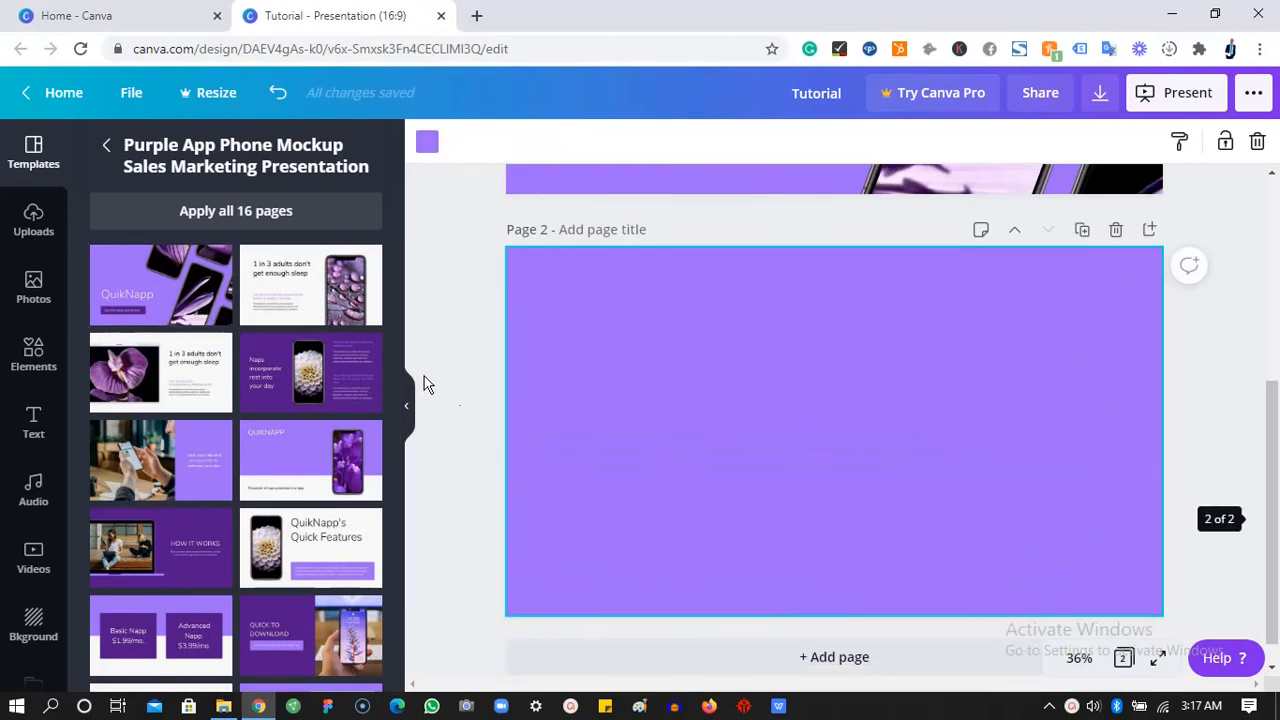
{"action": "left_click", "coordinate": [320, 315]}
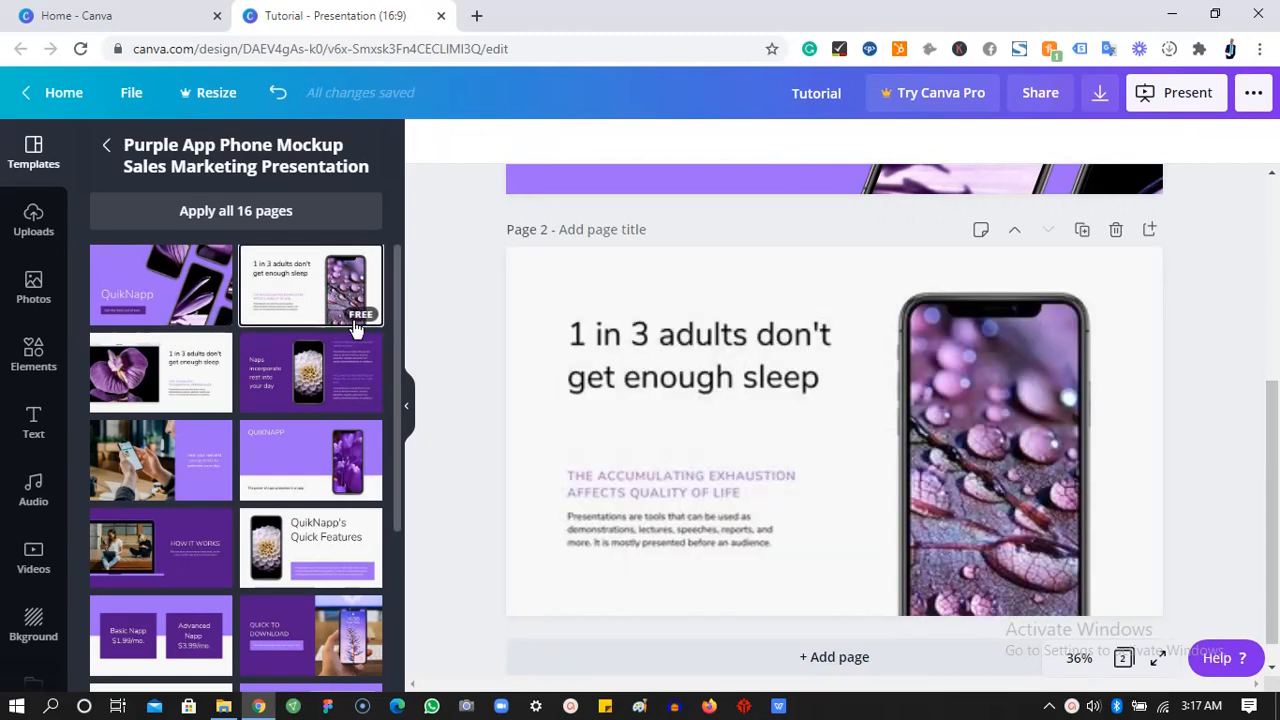
- Review the two pages and view the options for presenting the design
{"action": "left_click_drag", "start_coordinate": [1277, 425], "coordinate": [1277, 287]}
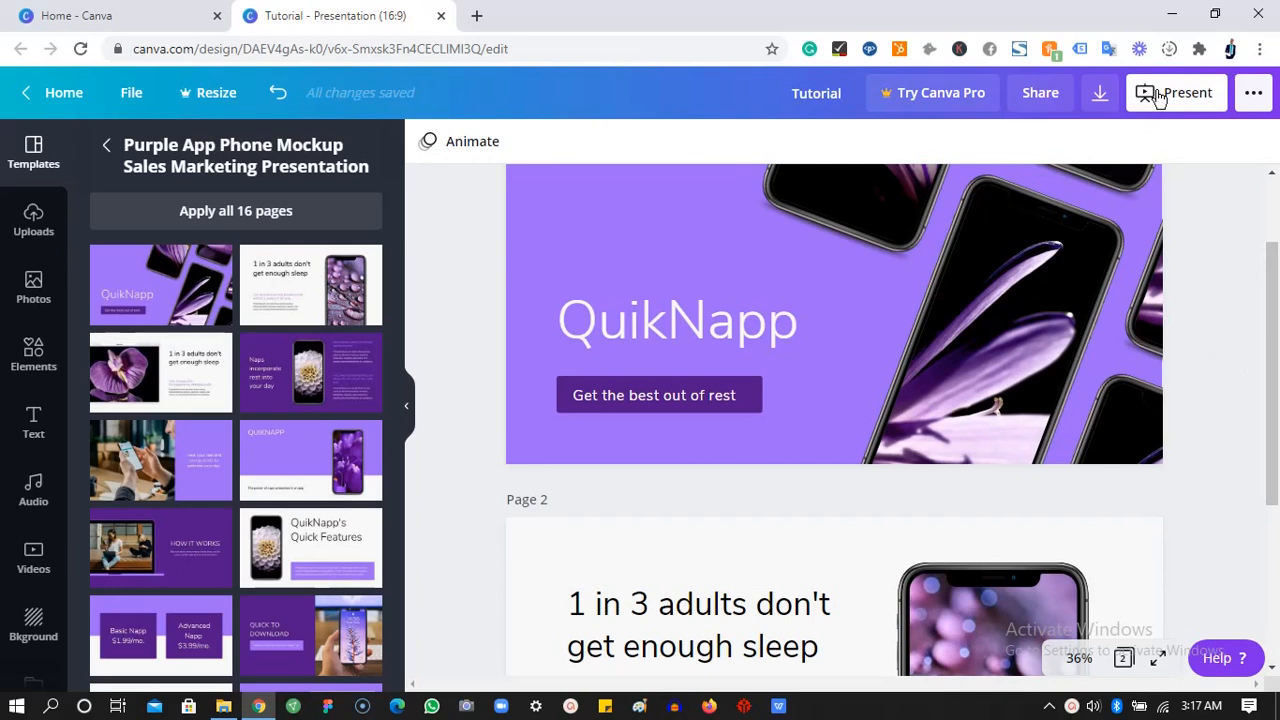
{"action": "left_click", "coordinate": [1158, 95]}
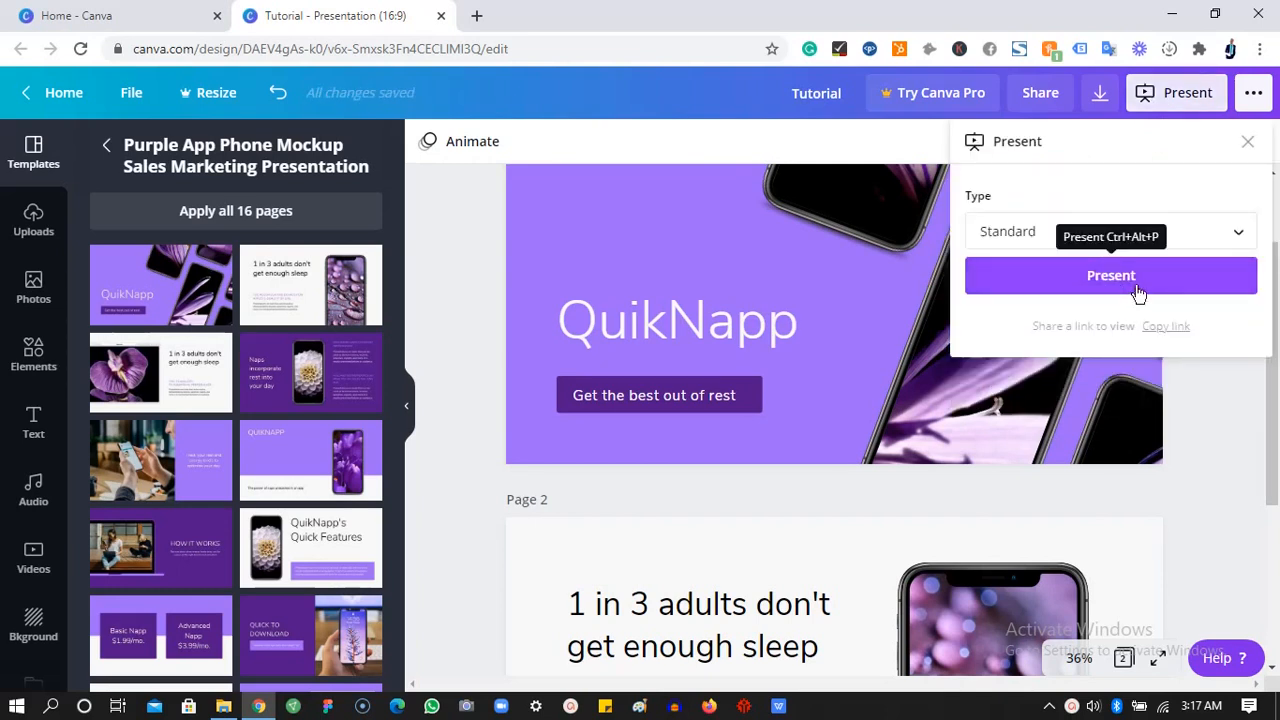
{"action": "left_click", "coordinate": [1248, 144]}
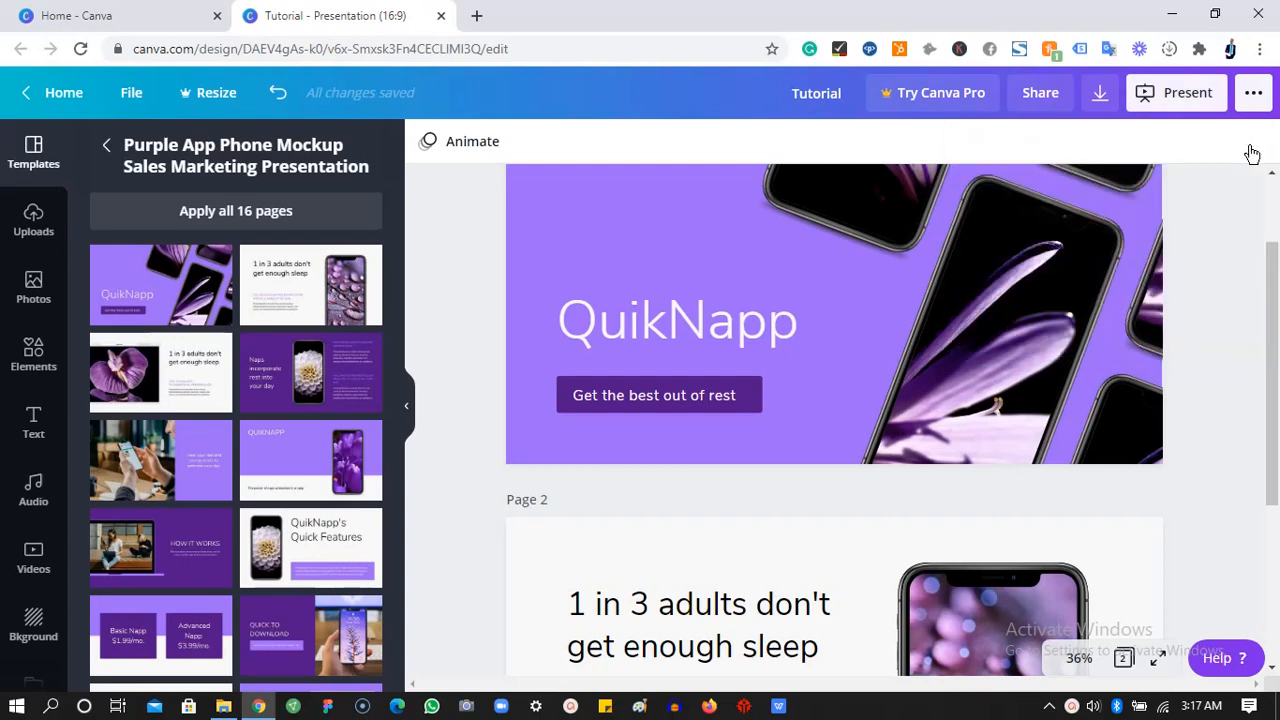
- Delete page 2 and remove all elements from the QuikNapp cover page
{"action": "left_click_drag", "start_coordinate": [1274, 249], "coordinate": [1266, 449]}
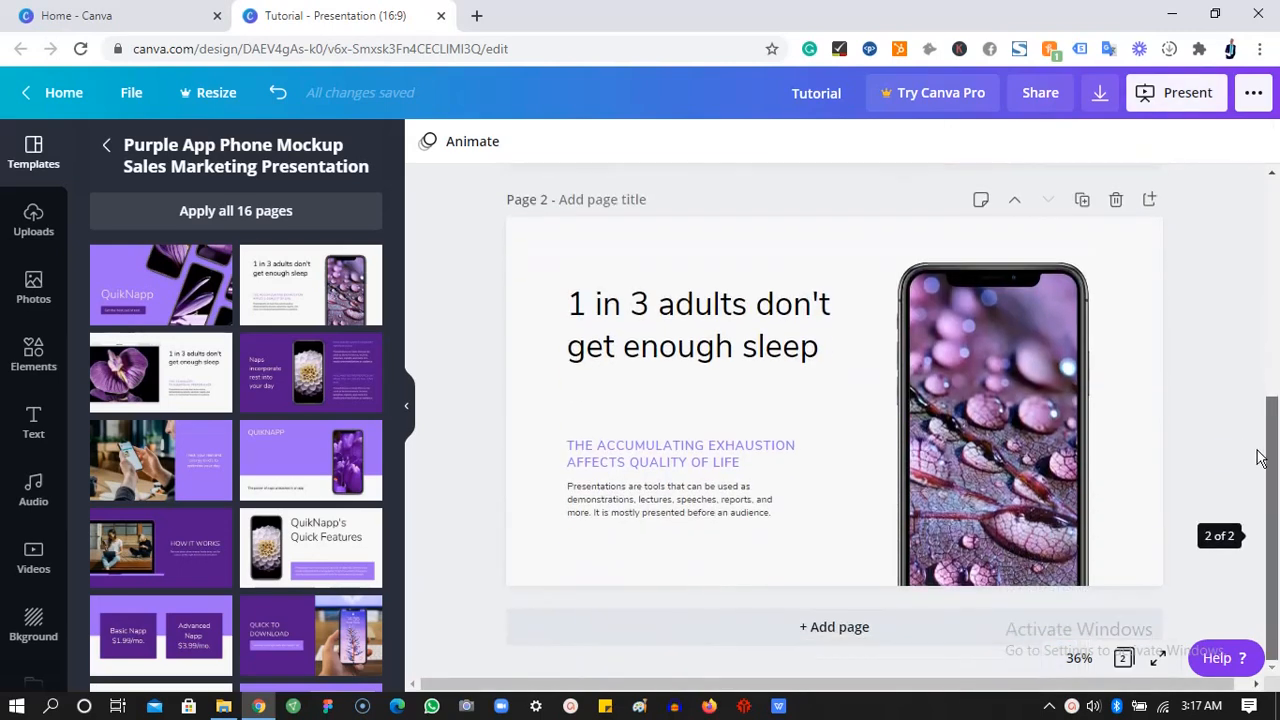
{"action": "left_click", "coordinate": [1116, 201]}
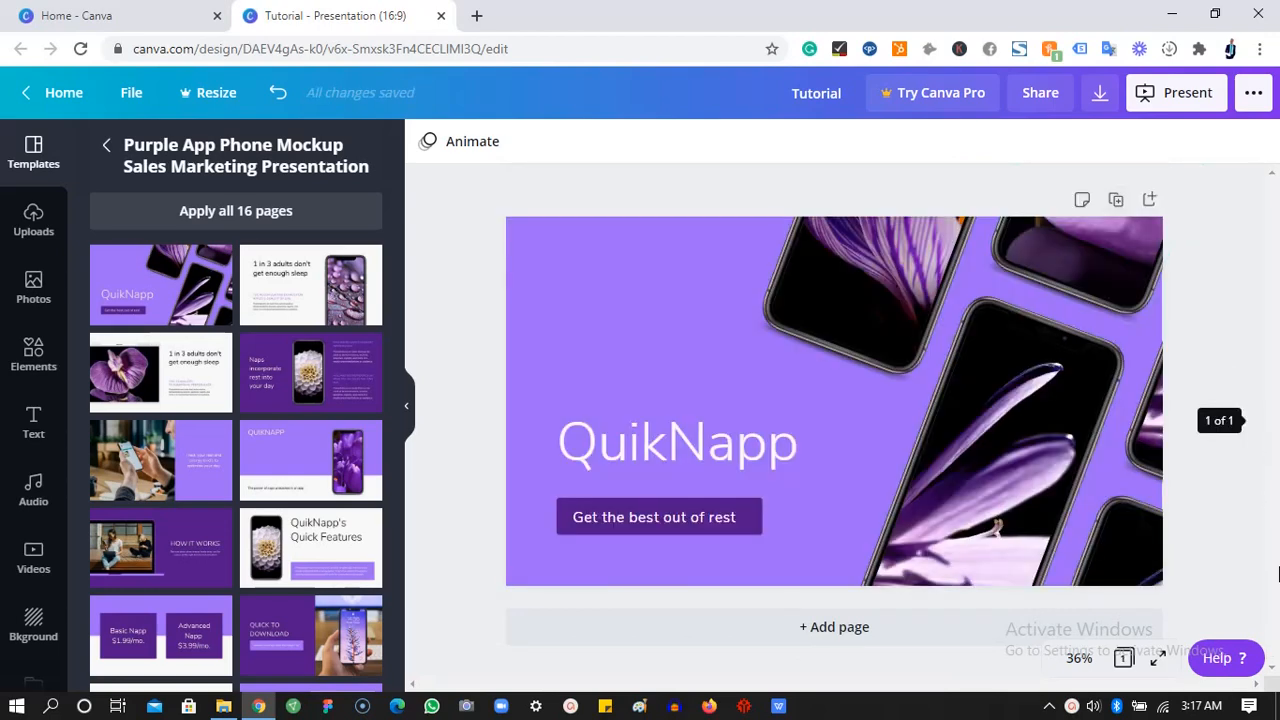
{"action": "left_click", "coordinate": [919, 447]}
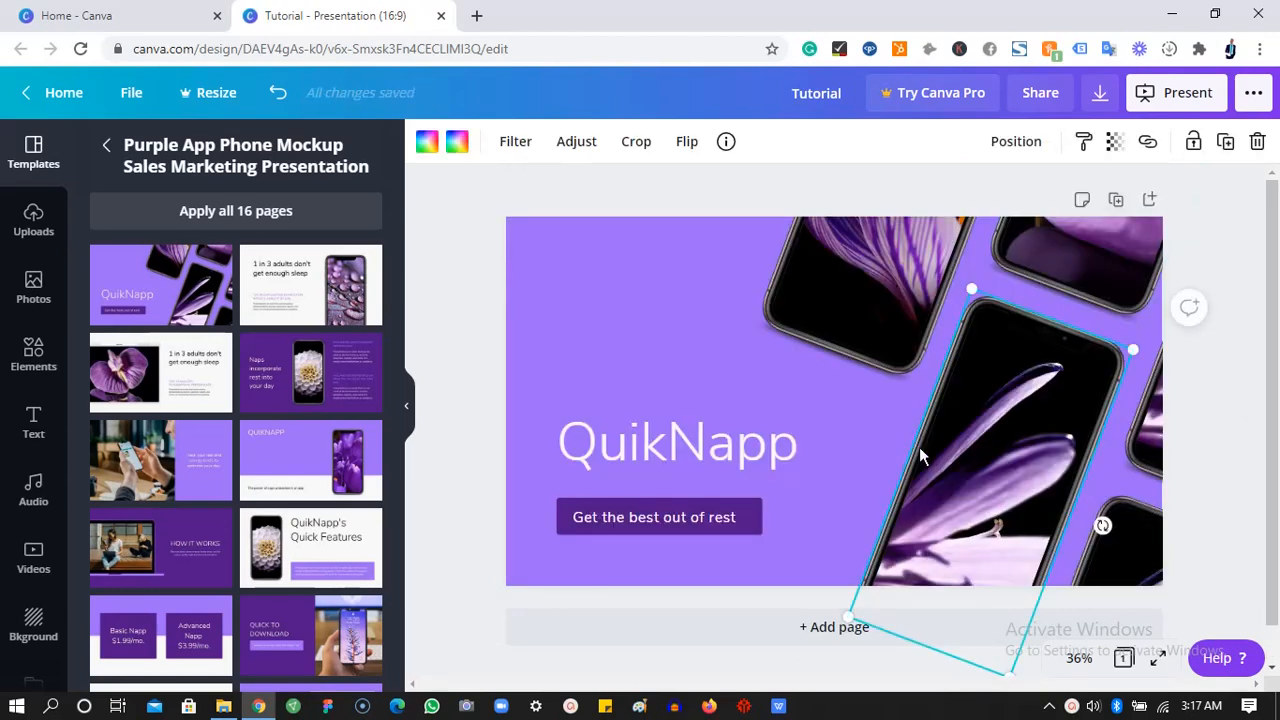
{"action": "key", "text": "ctrl+a"}
{"action": "key", "text": "Delete"}
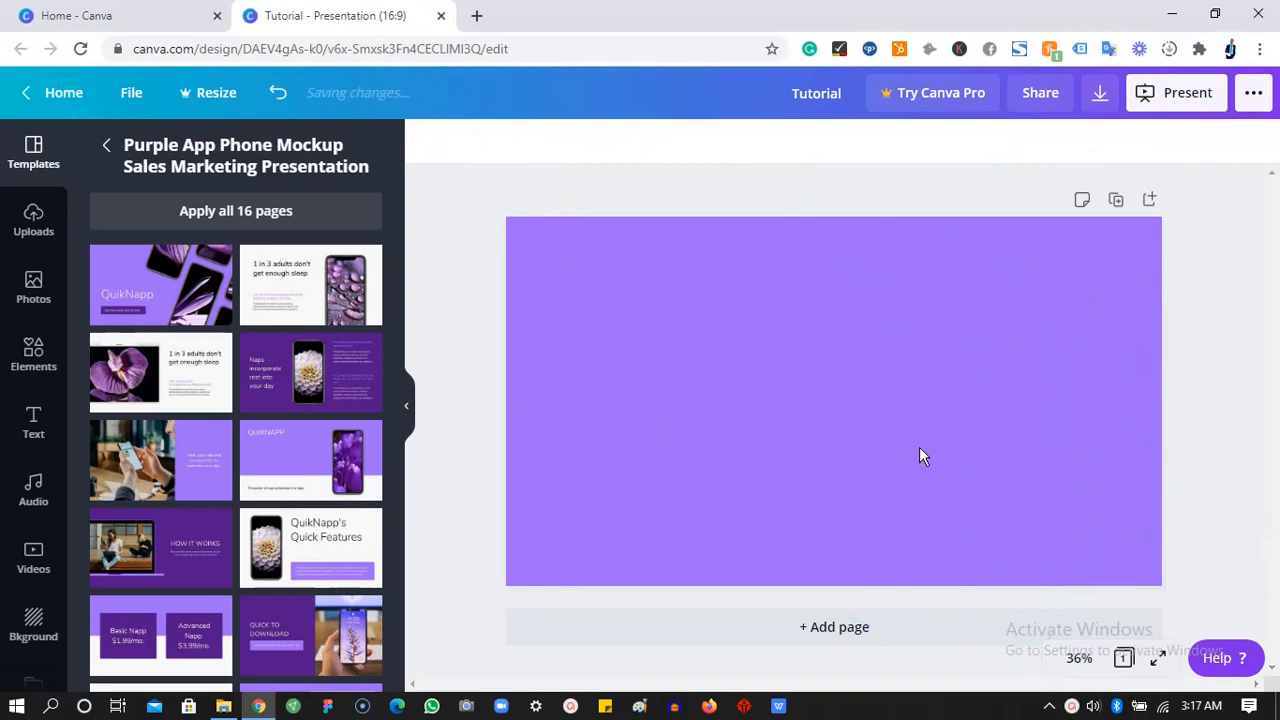
- Set the emptied page's background to the white brand color
{"action": "left_click", "coordinate": [700, 449]}
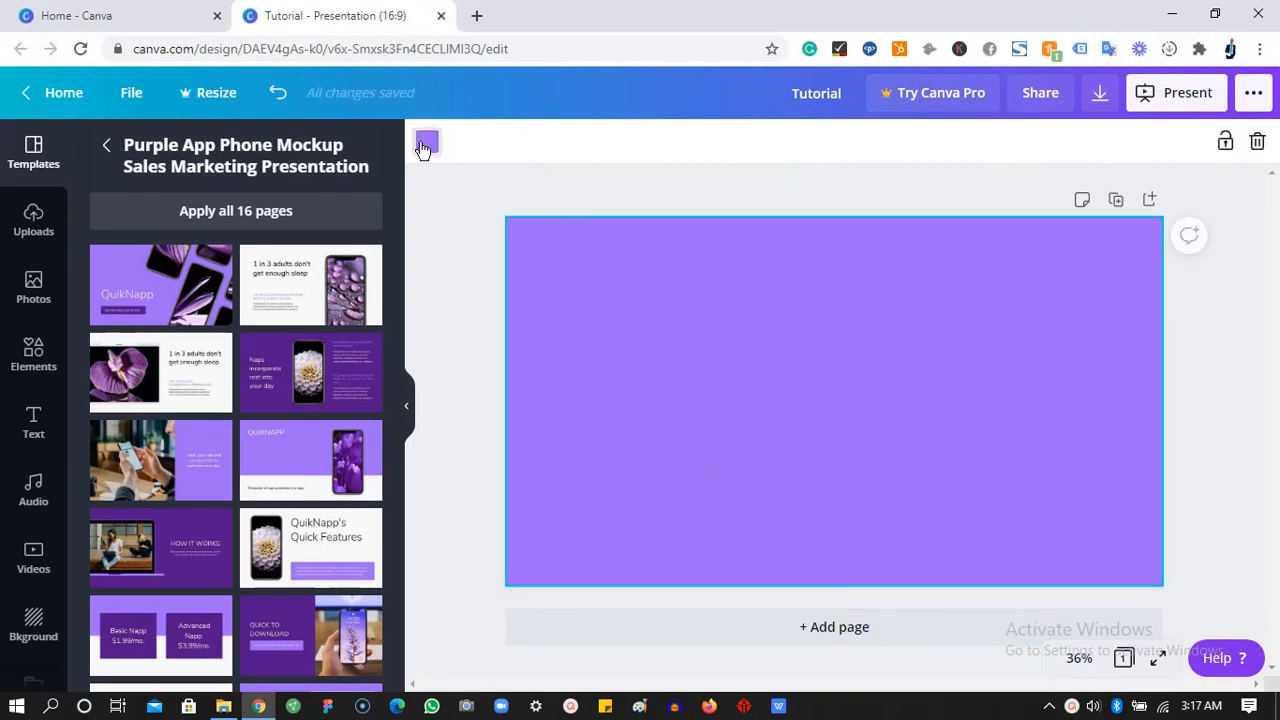
{"action": "left_click", "coordinate": [426, 142]}
{"action": "left_click", "coordinate": [110, 427]}
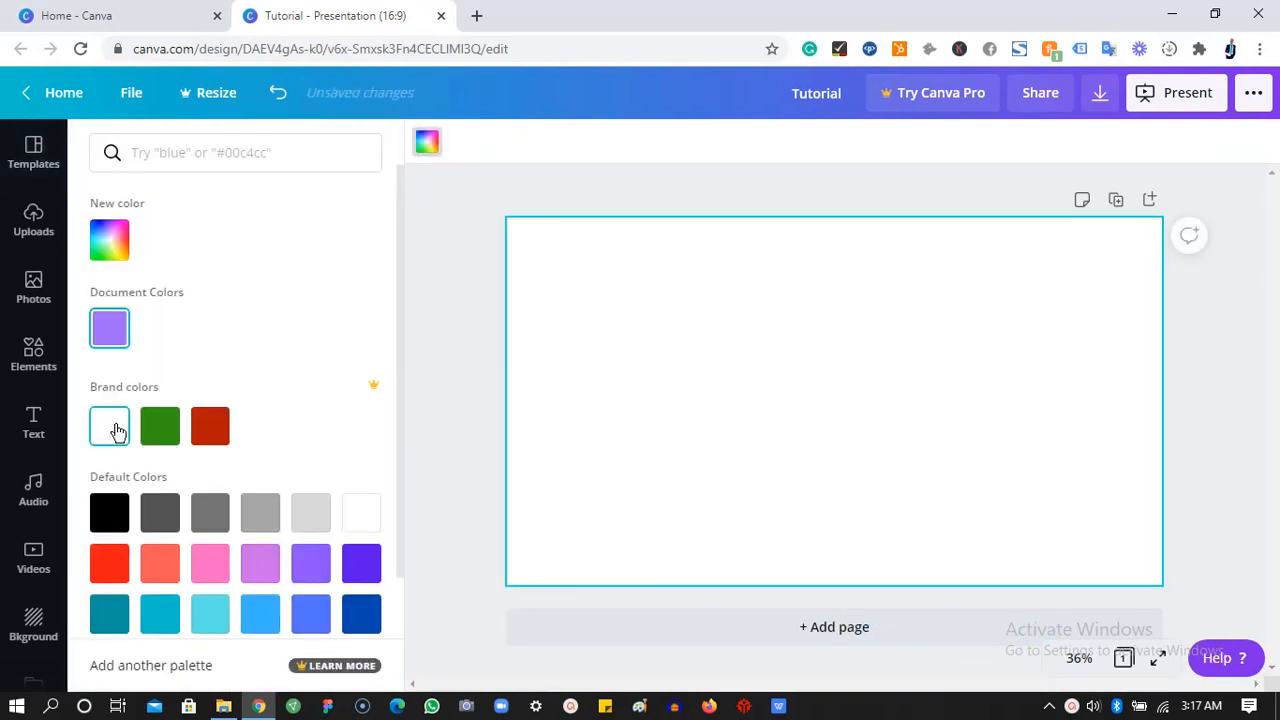
{"action": "left_click", "coordinate": [440, 249]}
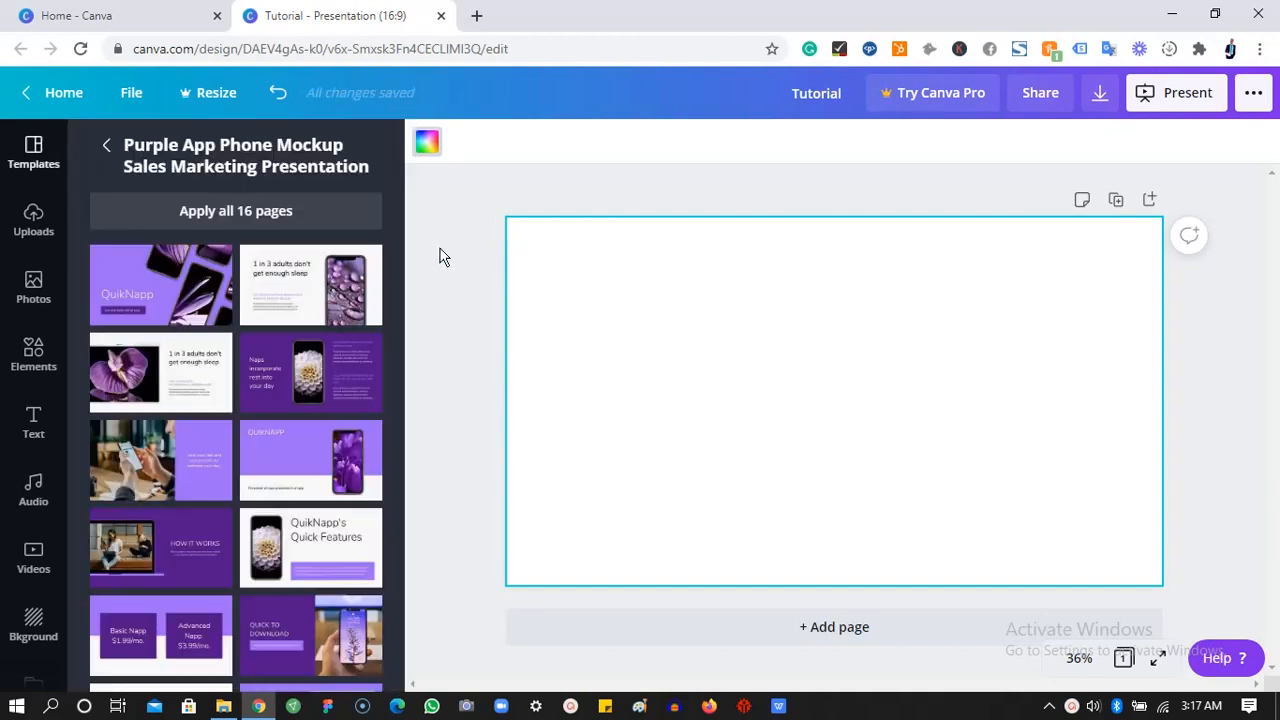
- Add both uploaded white-suit photos to the page, first the one with its background and then the cut-out version
{"action": "left_click", "coordinate": [29, 224]}
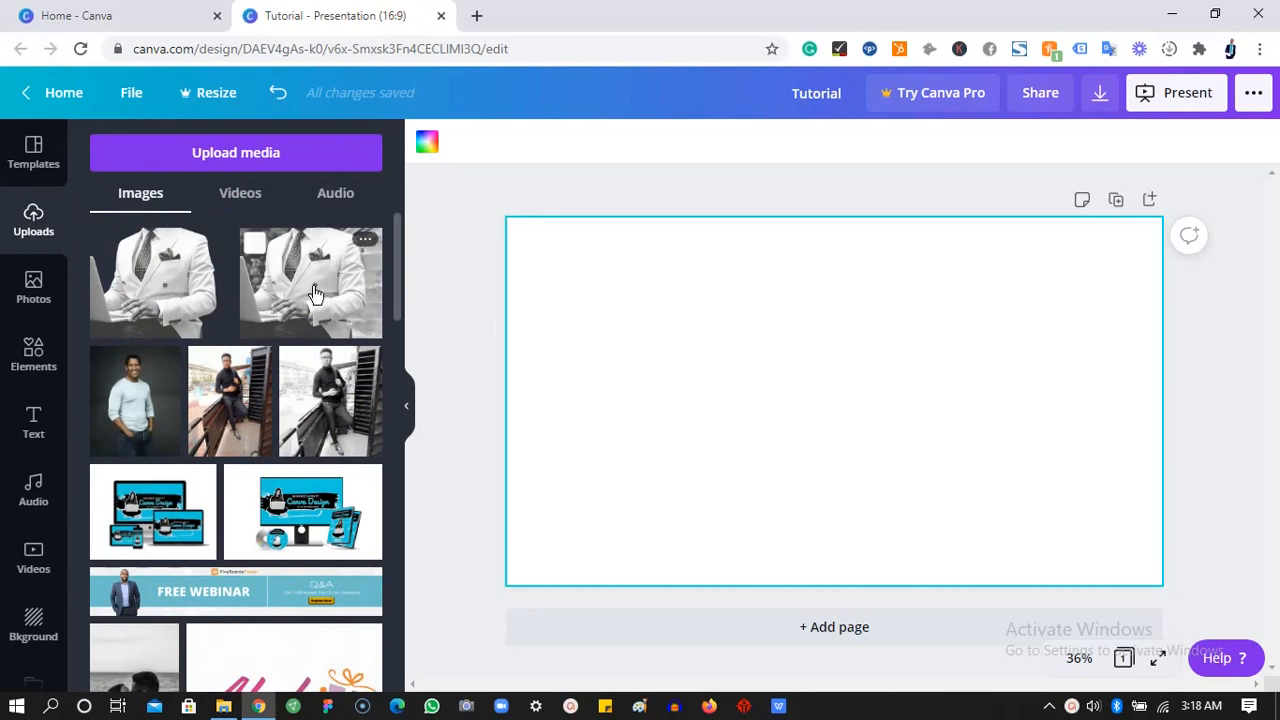
{"action": "left_click", "coordinate": [351, 323]}
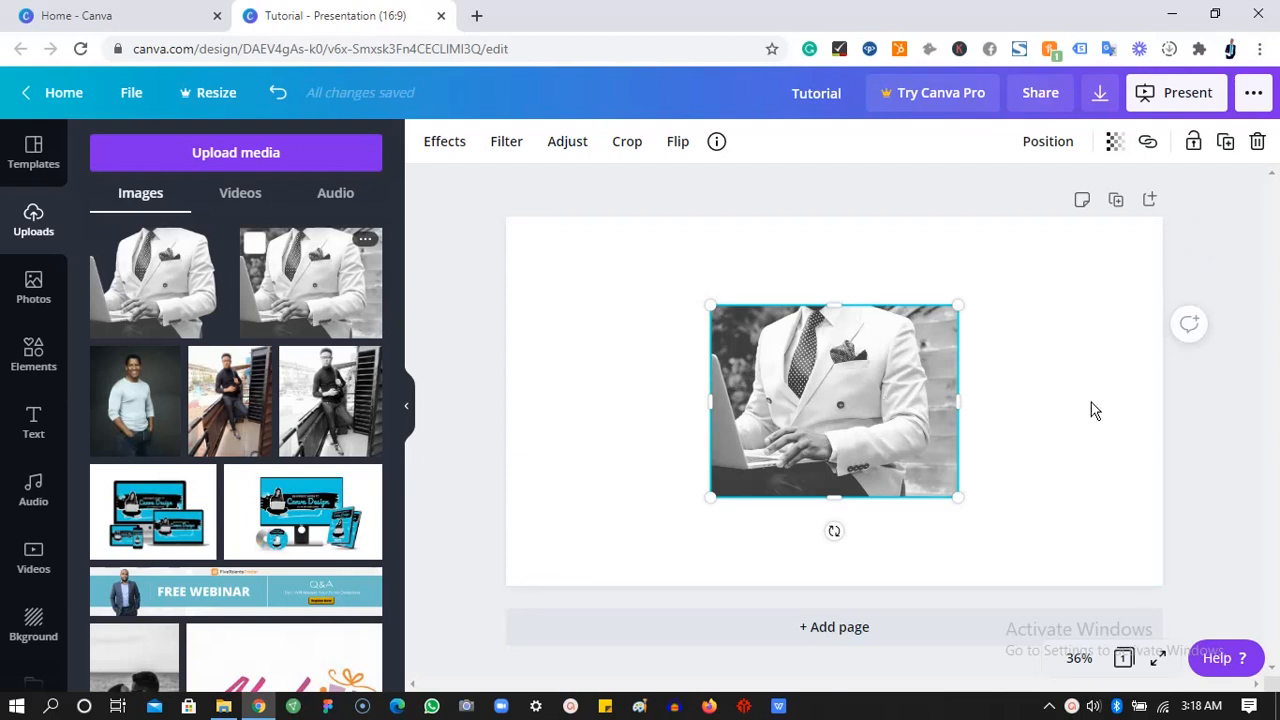
{"action": "left_click", "coordinate": [172, 279]}
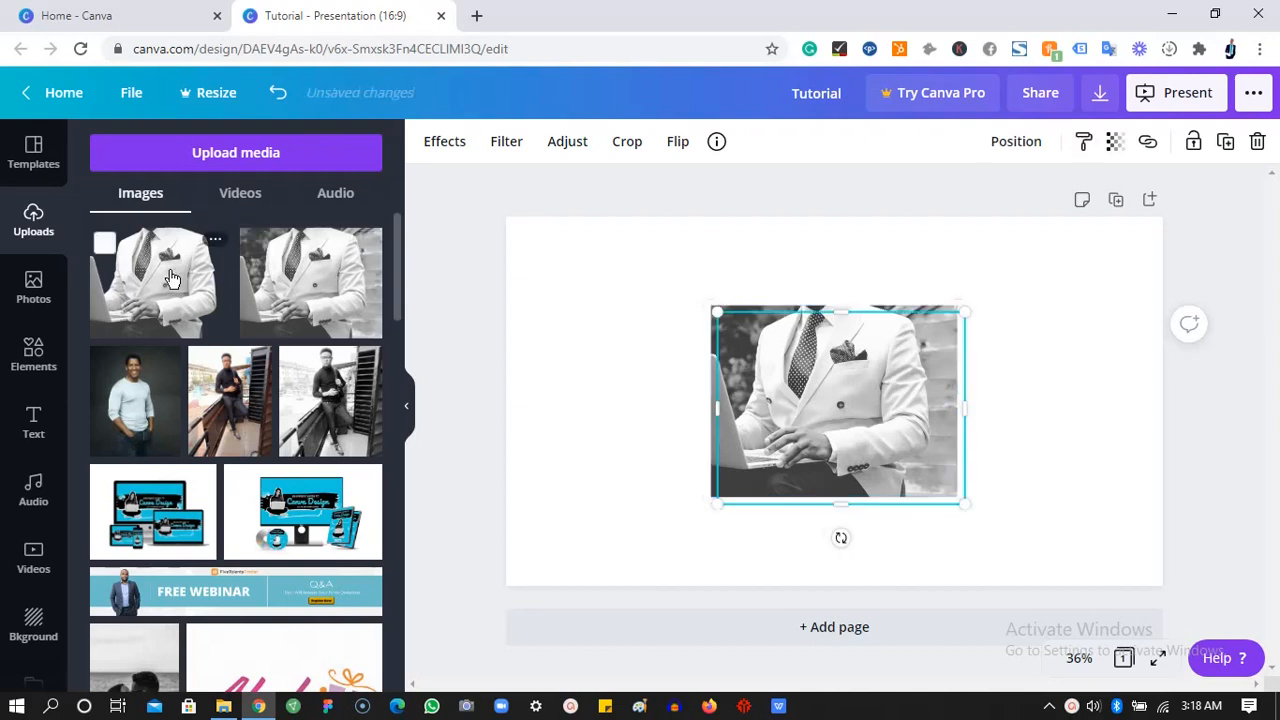
- Arrange the two white-suit photos side by side on the page and trim the empty right edge of the cut-out photo
{"action": "left_click_drag", "start_coordinate": [774, 387], "coordinate": [559, 435]}
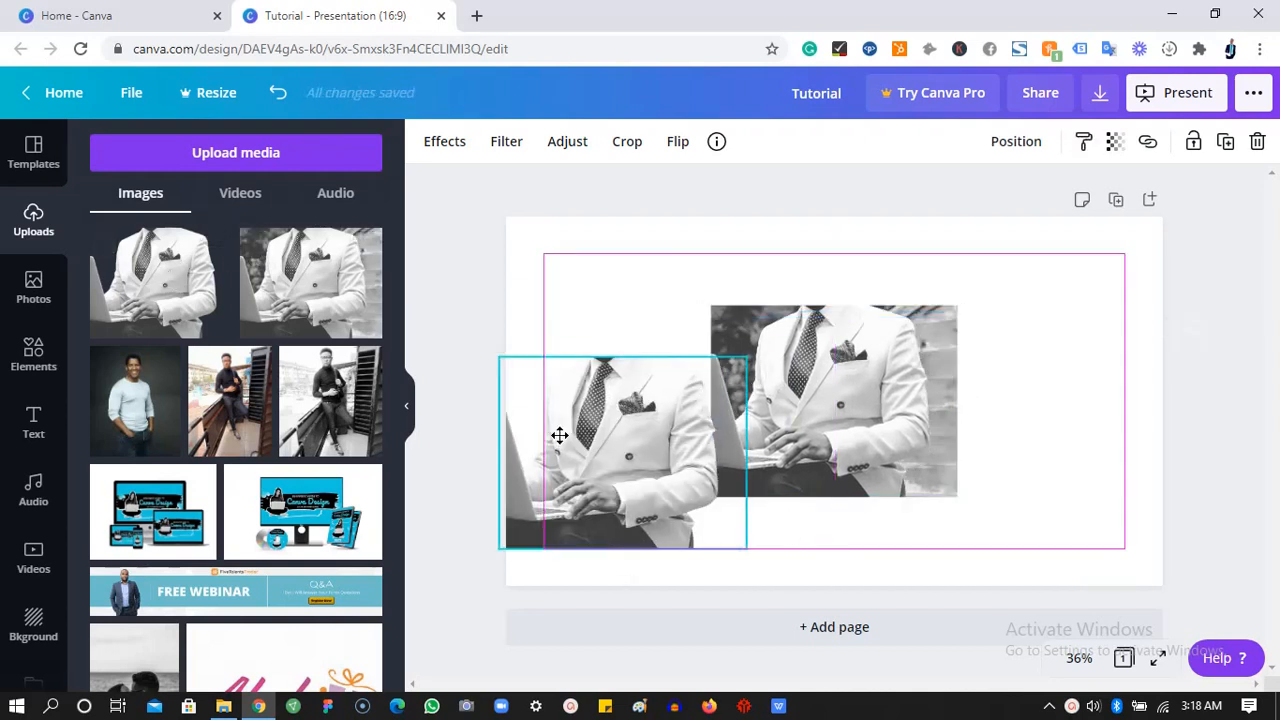
{"action": "left_click_drag", "start_coordinate": [851, 388], "coordinate": [1028, 373]}
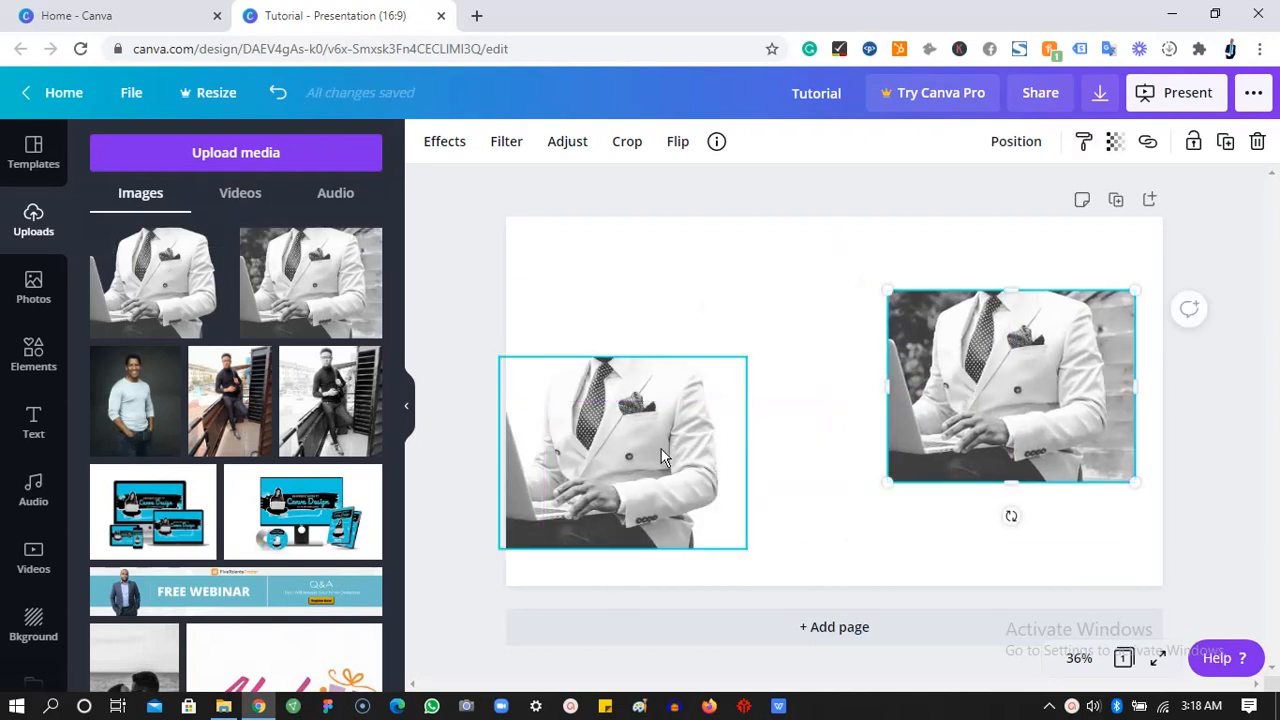
{"action": "left_click_drag", "start_coordinate": [660, 457], "coordinate": [751, 419]}
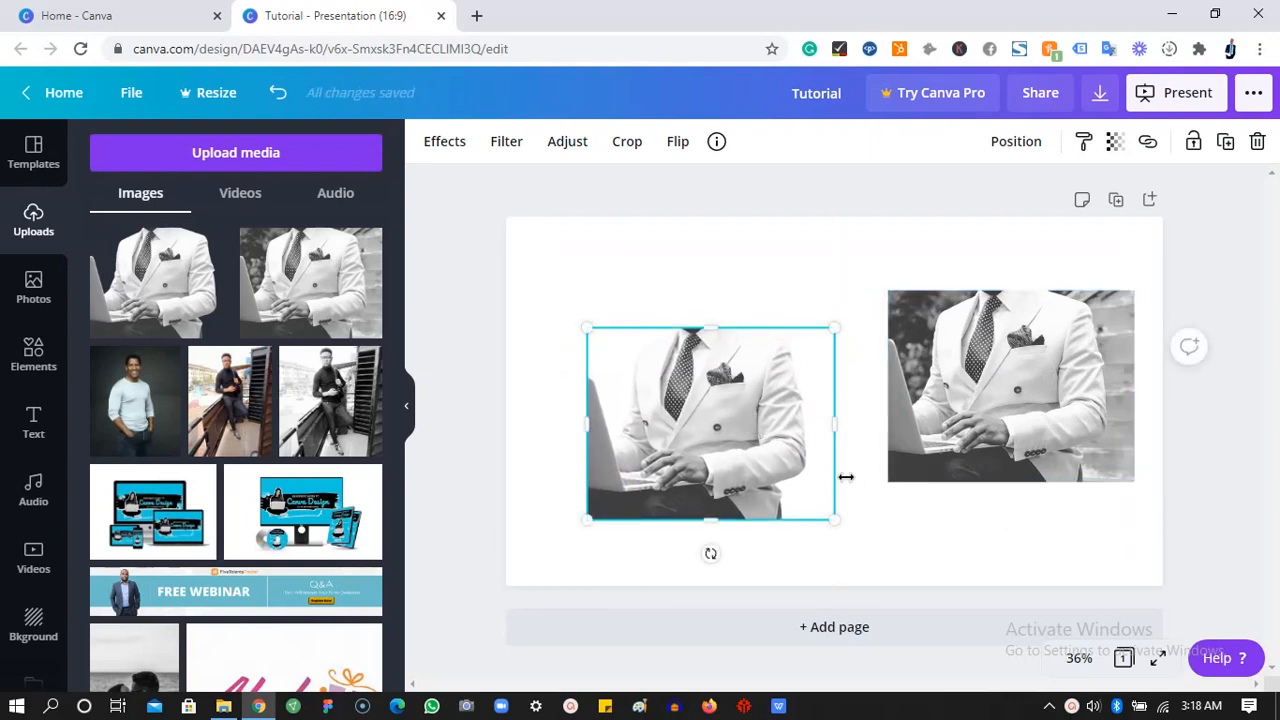
{"action": "left_click_drag", "start_coordinate": [845, 472], "coordinate": [830, 471]}
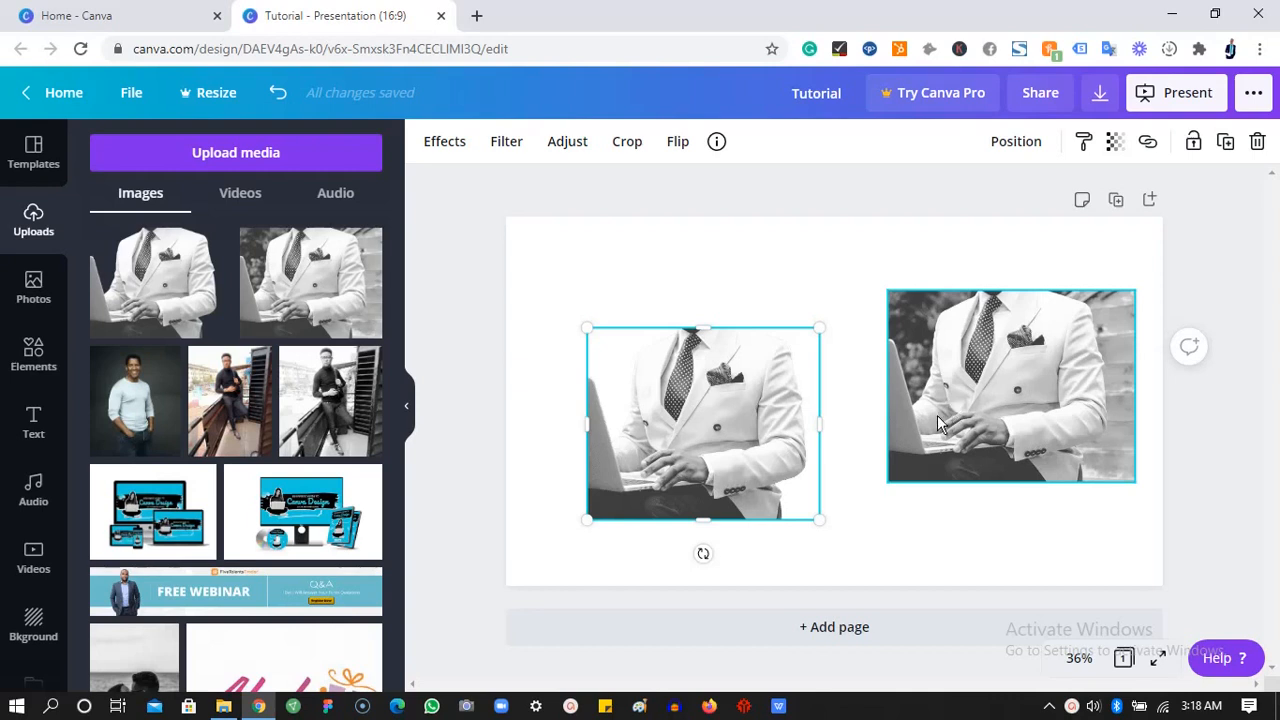
{"action": "left_click_drag", "start_coordinate": [937, 420], "coordinate": [911, 456]}
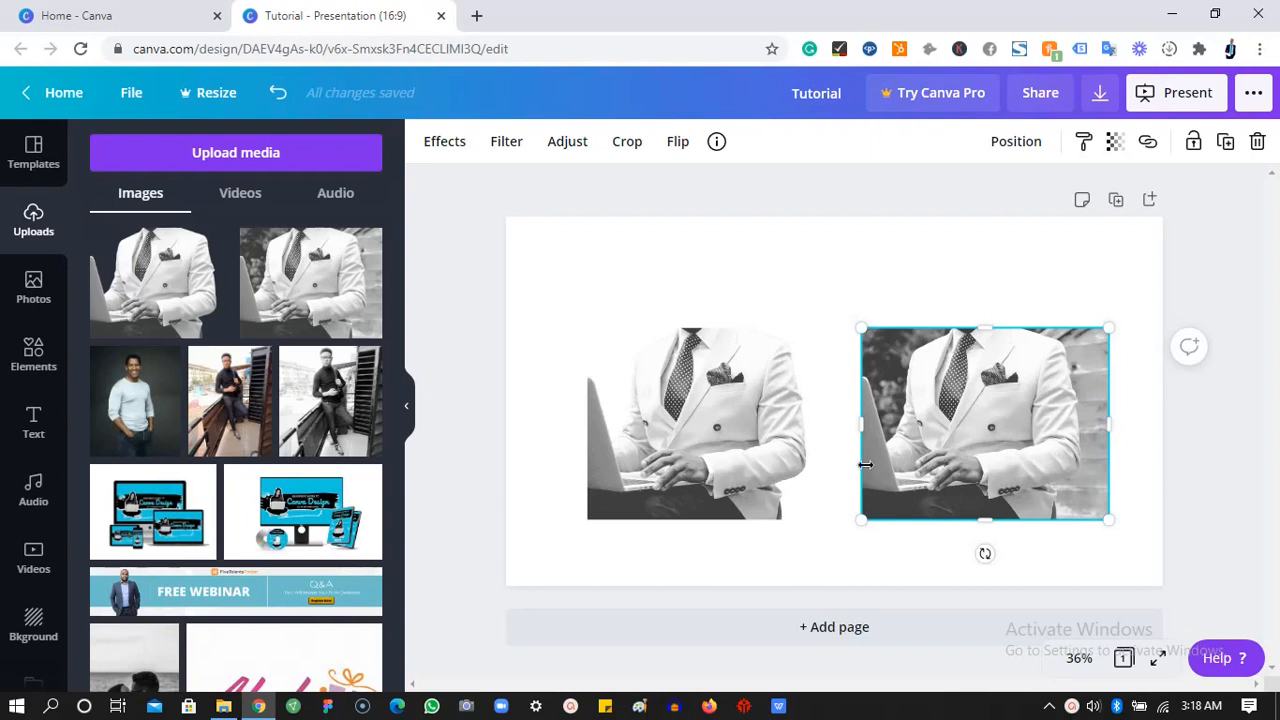
{"action": "left_click", "coordinate": [777, 447]}
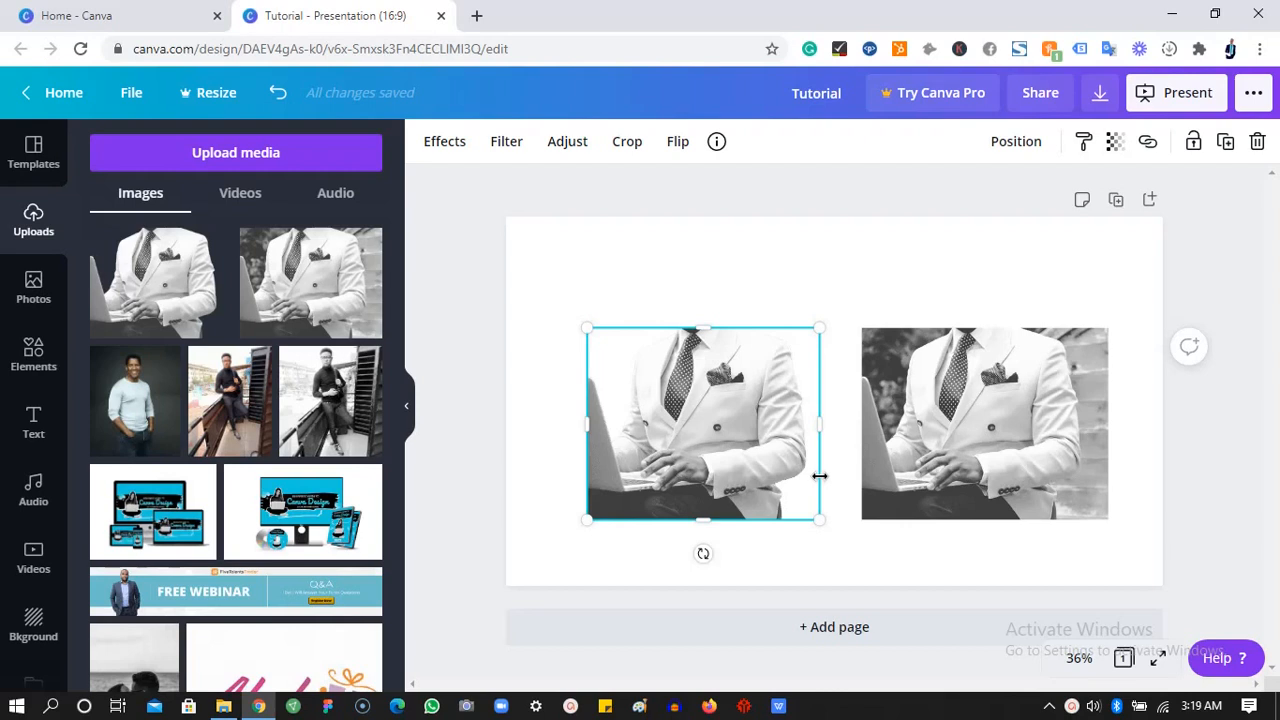
{"action": "left_click_drag", "start_coordinate": [819, 476], "coordinate": [812, 477]}
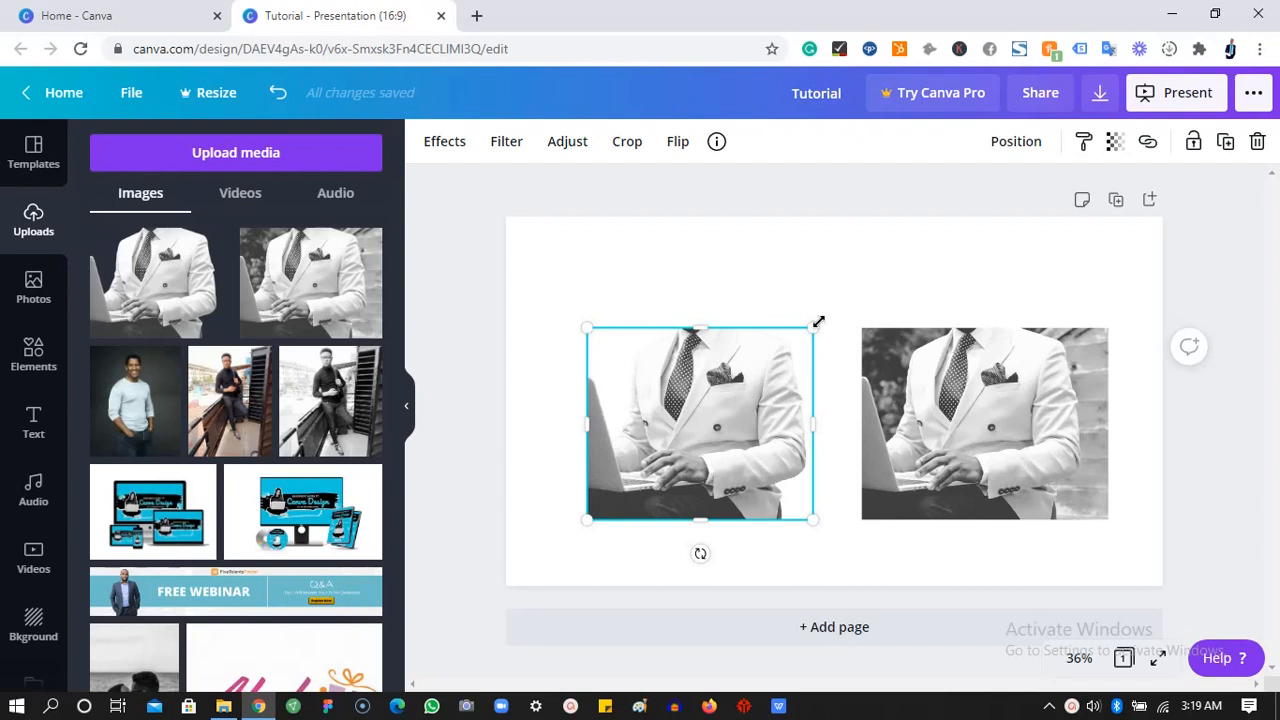
- Set the white-suit photo that still has its original backdrop as the page background
{"action": "left_click", "coordinate": [945, 270]}
{"action": "left_click", "coordinate": [740, 380]}
{"action": "left_click", "coordinate": [930, 408]}
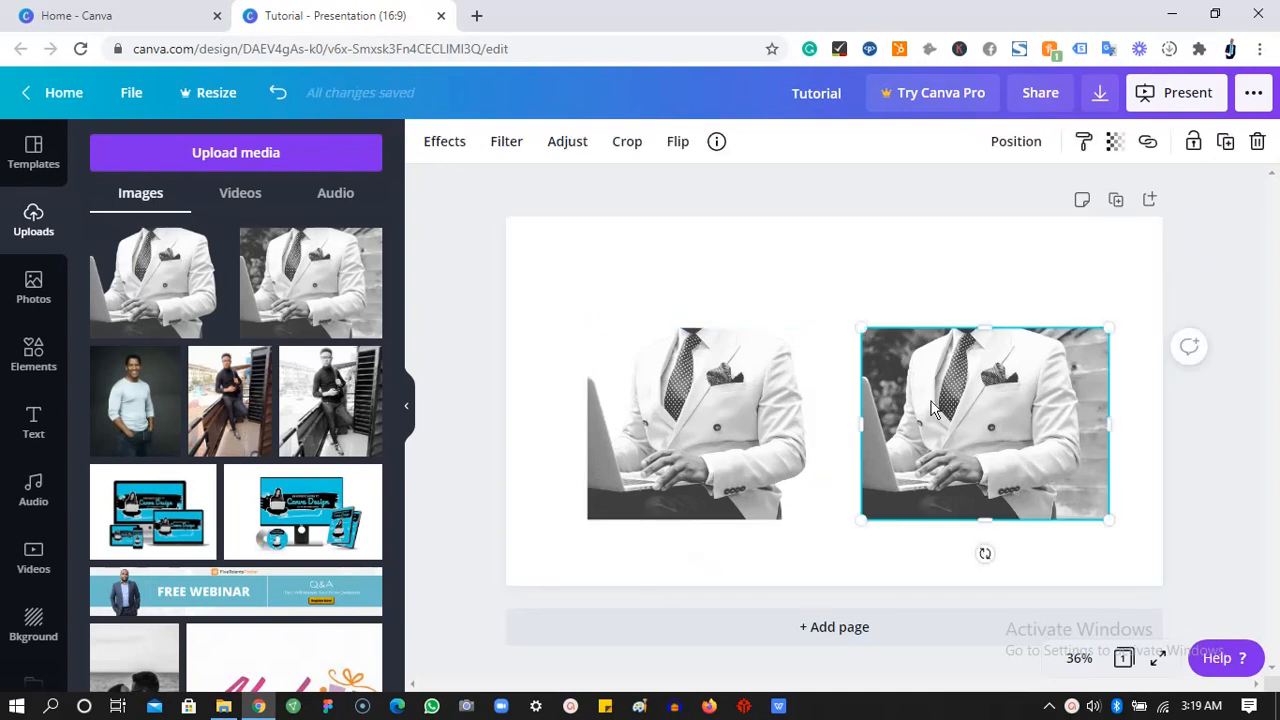
{"action": "right_click", "coordinate": [930, 408]}
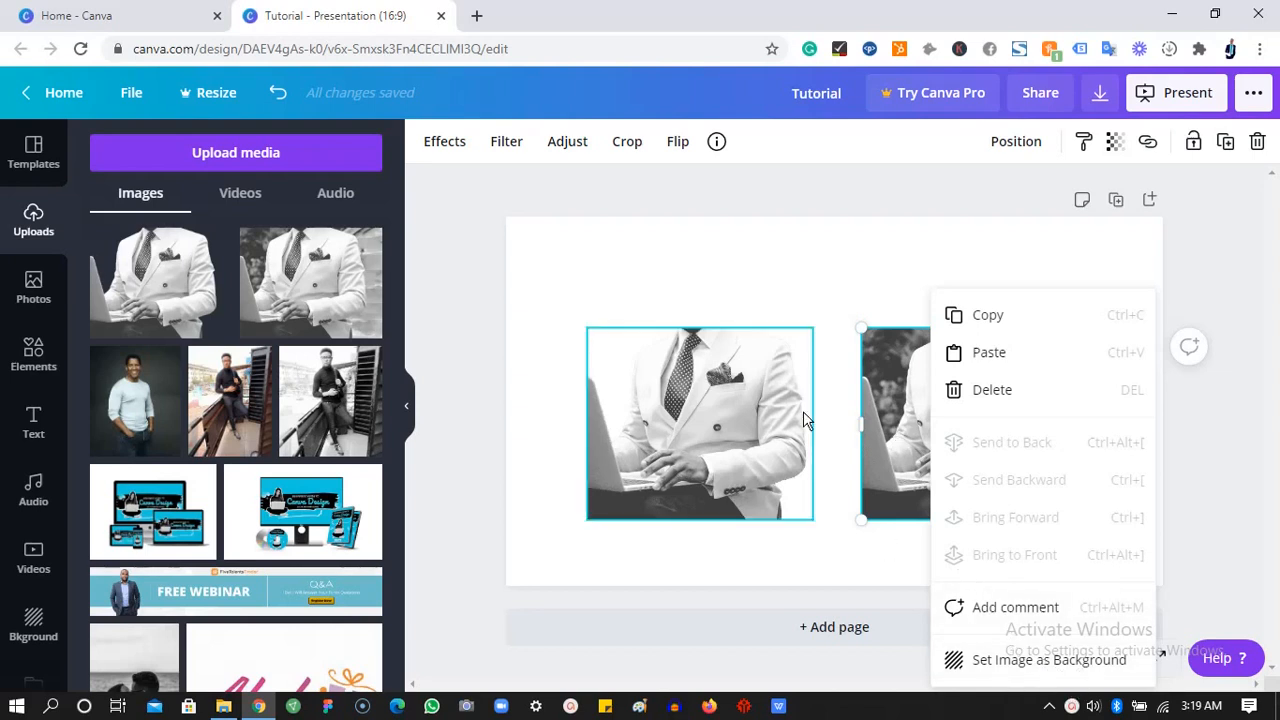
{"action": "left_click", "coordinate": [1001, 664]}
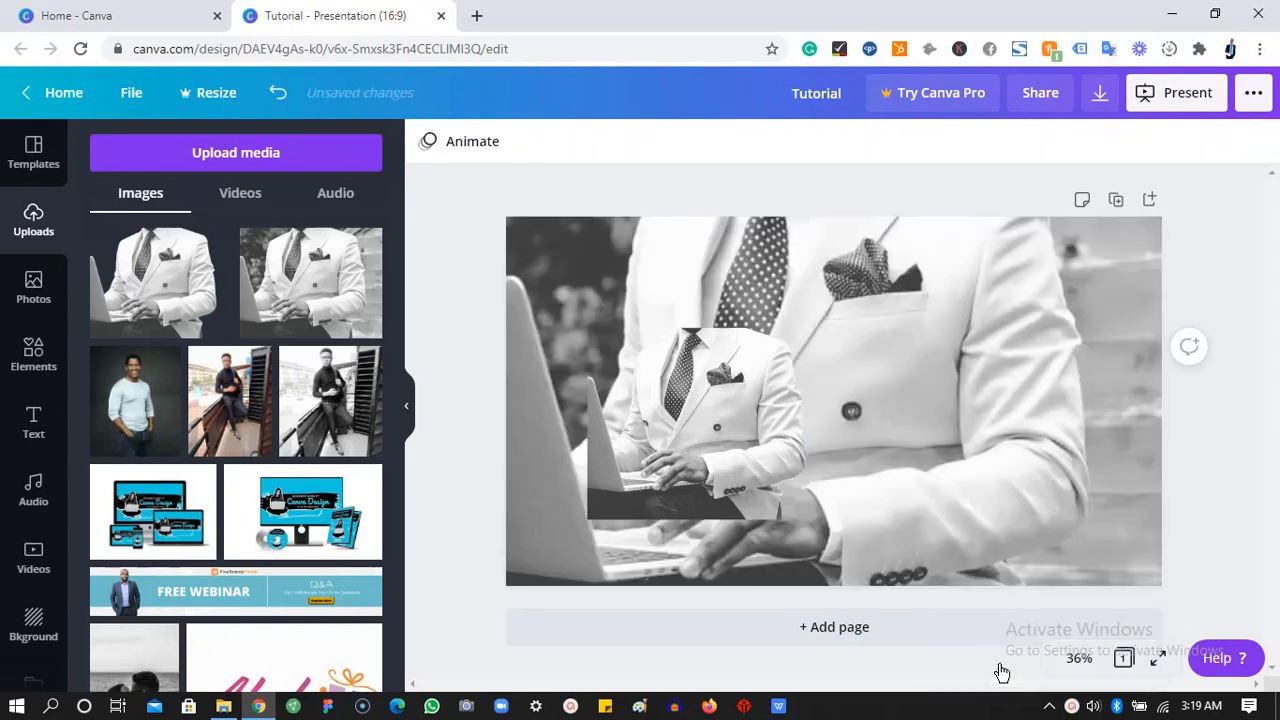
- Examine the image effects available for the background photo, including the details of the BadTV effect
{"action": "left_click", "coordinate": [1062, 529]}
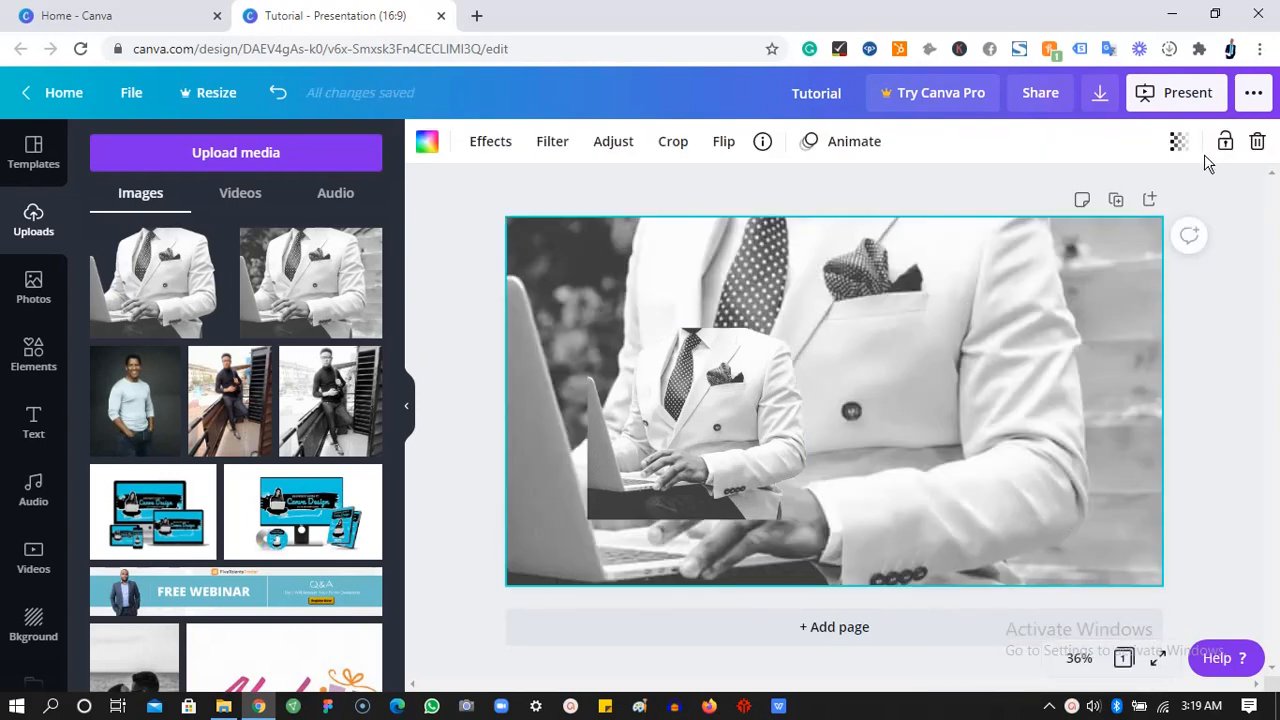
{"action": "left_click", "coordinate": [492, 143]}
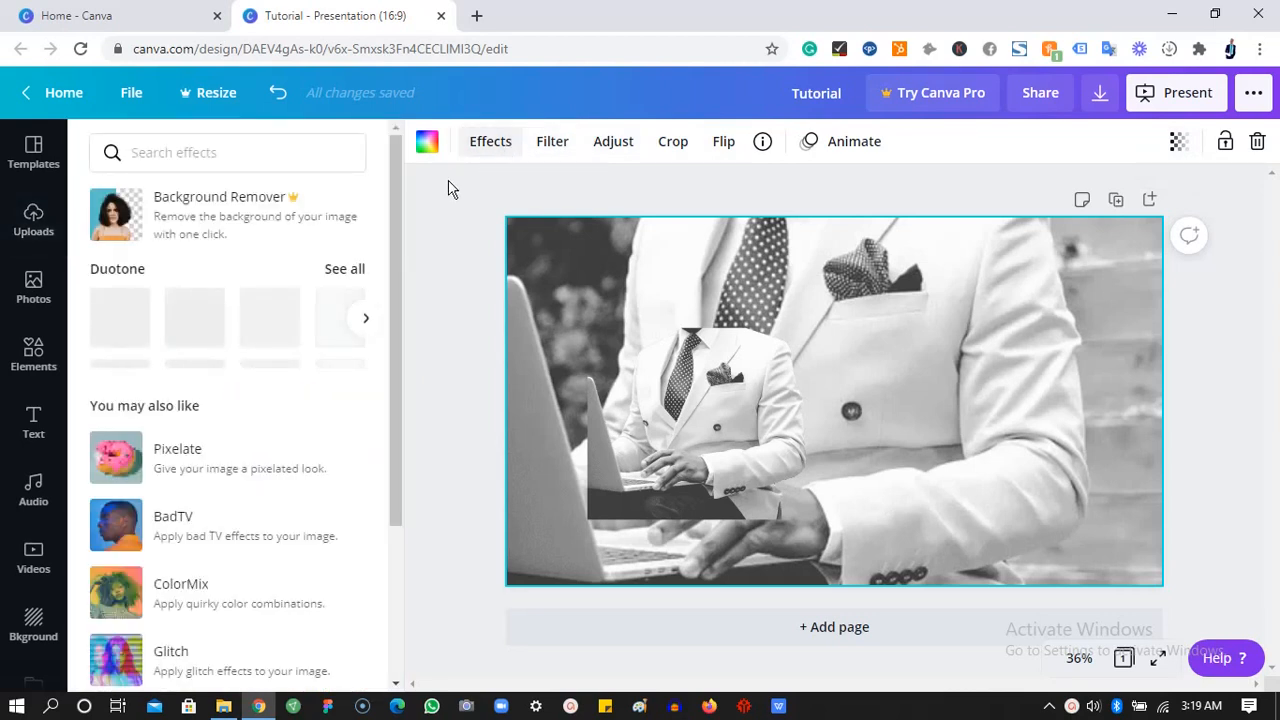
{"action": "mouse_move", "coordinate": [398, 189]}
{"action": "left_mouse_down"}
{"action": "mouse_move", "coordinate": [392, 297]}
{"action": "mouse_move", "coordinate": [418, 220]}
{"action": "mouse_move", "coordinate": [390, 274]}
{"action": "left_mouse_up"}
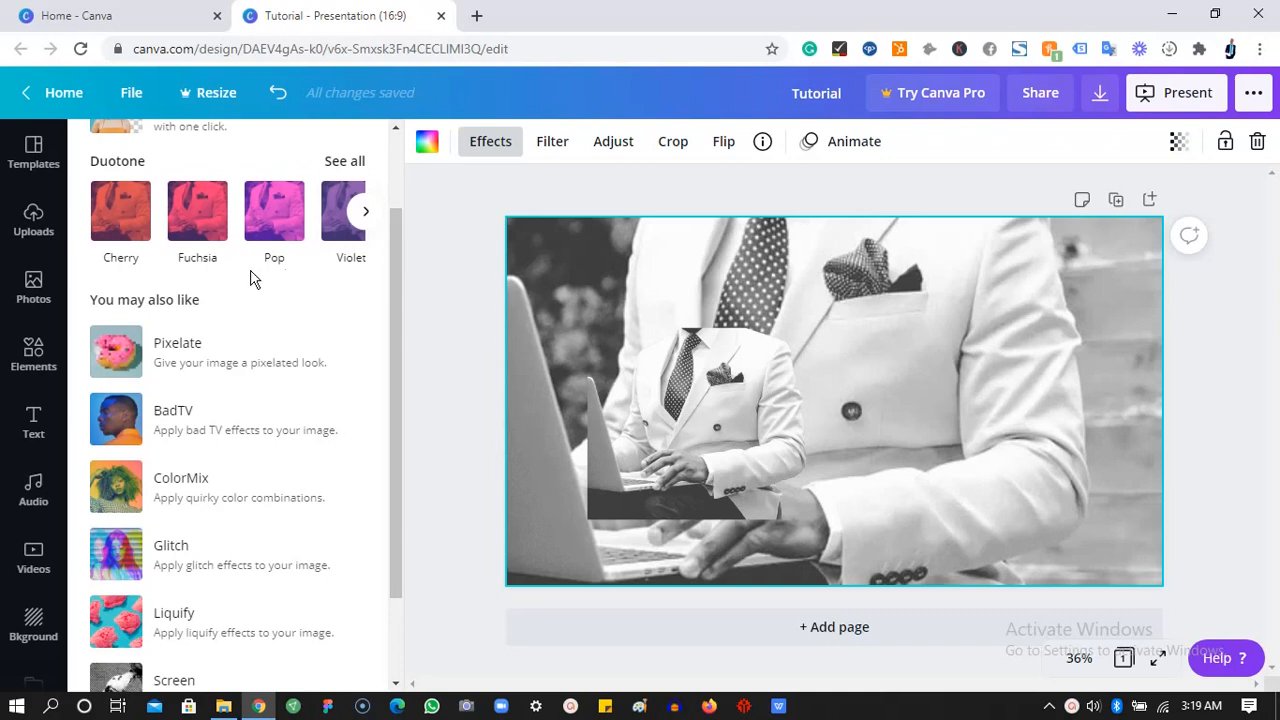
{"action": "left_click_drag", "start_coordinate": [389, 265], "coordinate": [390, 272]}
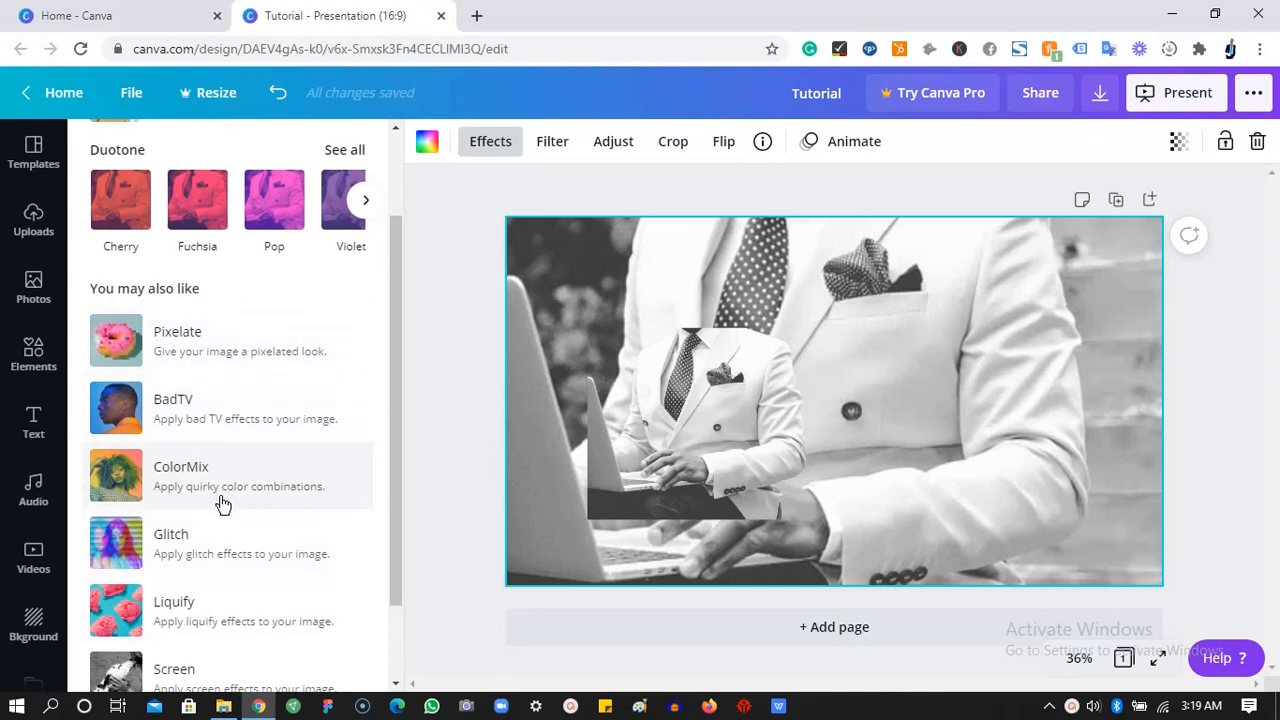
{"action": "left_click_drag", "start_coordinate": [390, 314], "coordinate": [394, 303]}
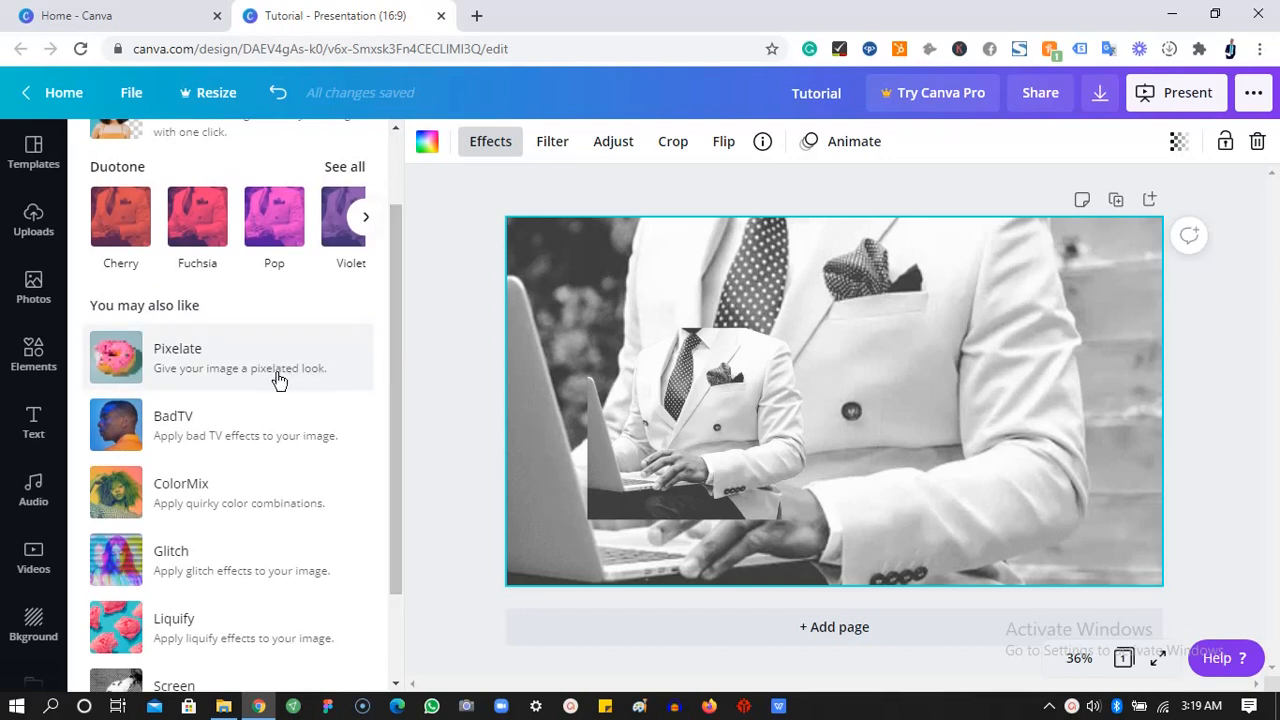
{"action": "left_click_drag", "start_coordinate": [396, 340], "coordinate": [400, 284]}
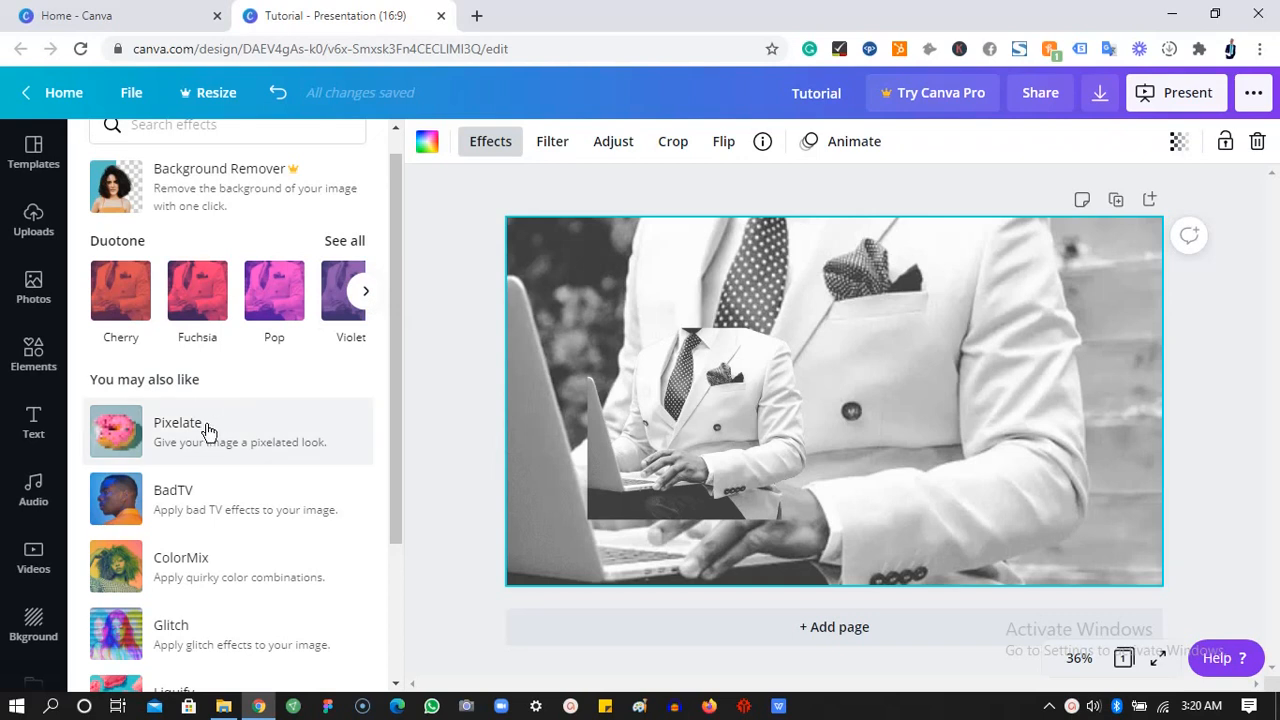
{"action": "left_click", "coordinate": [196, 508]}
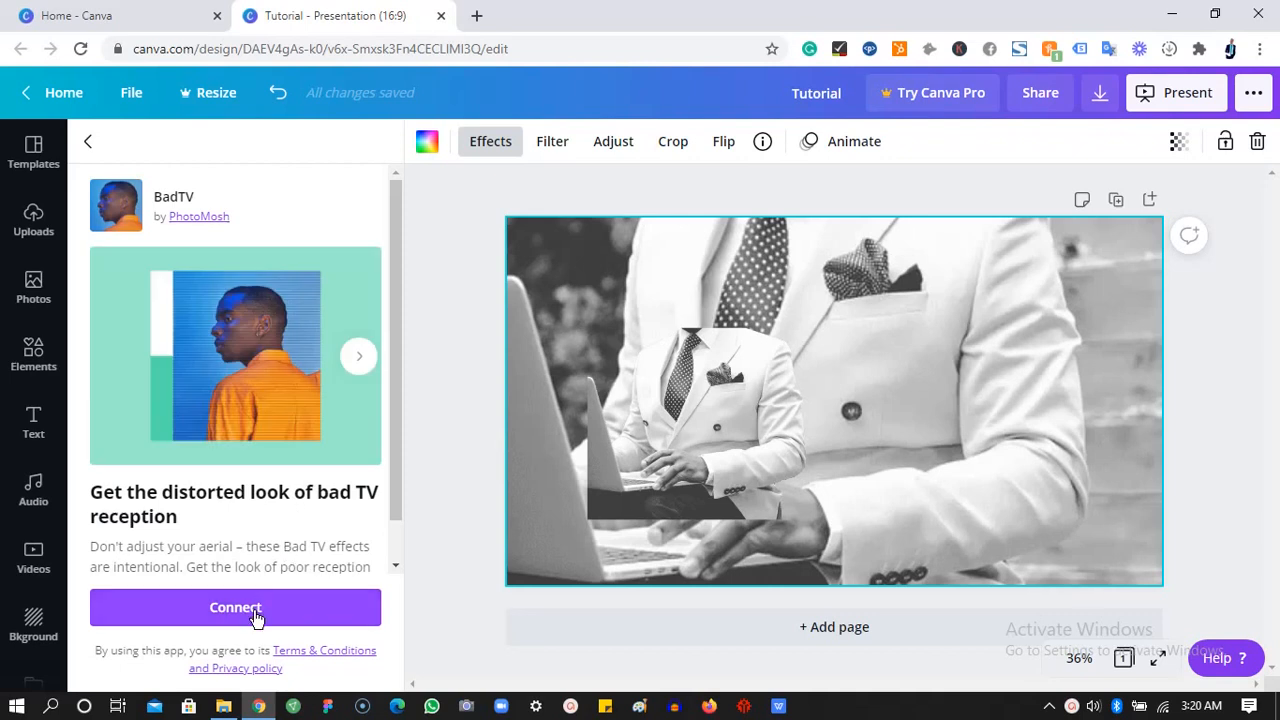
{"action": "left_click", "coordinate": [88, 142]}
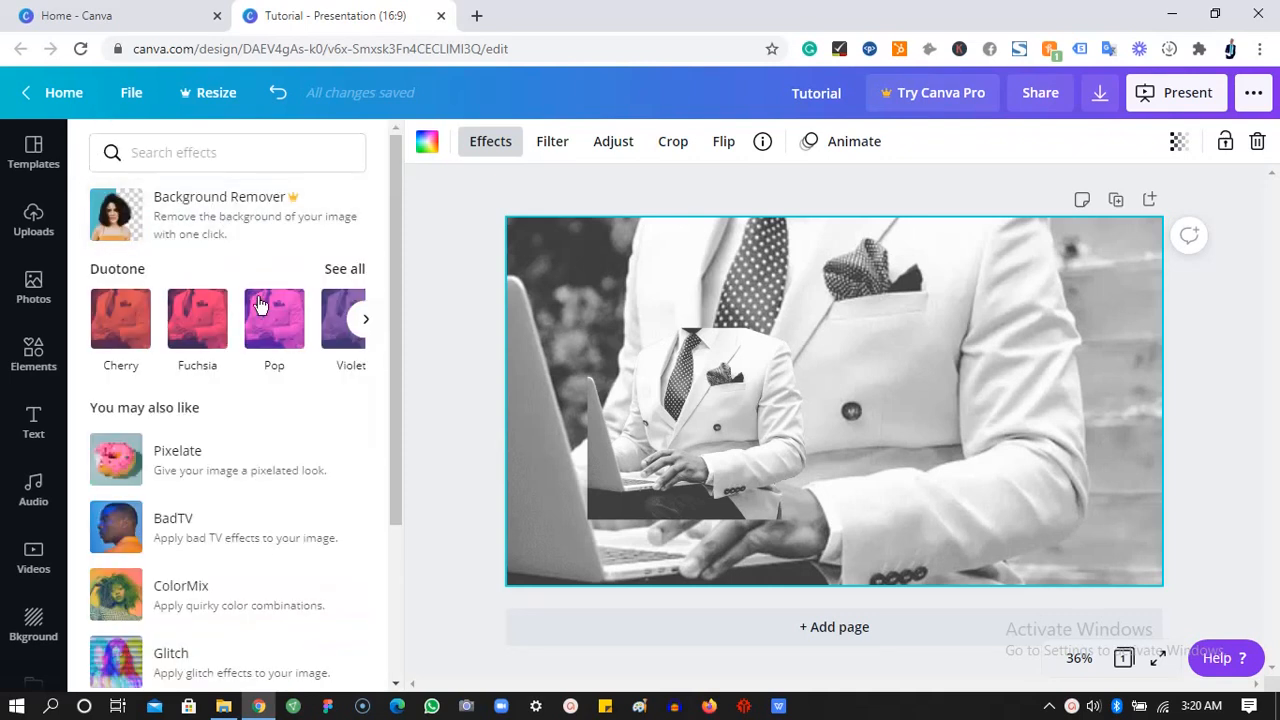
- Try the Pop duotone effect and the Summer filter at intensity 50 on the background photo, and undo the duotone
{"action": "left_click", "coordinate": [268, 330]}
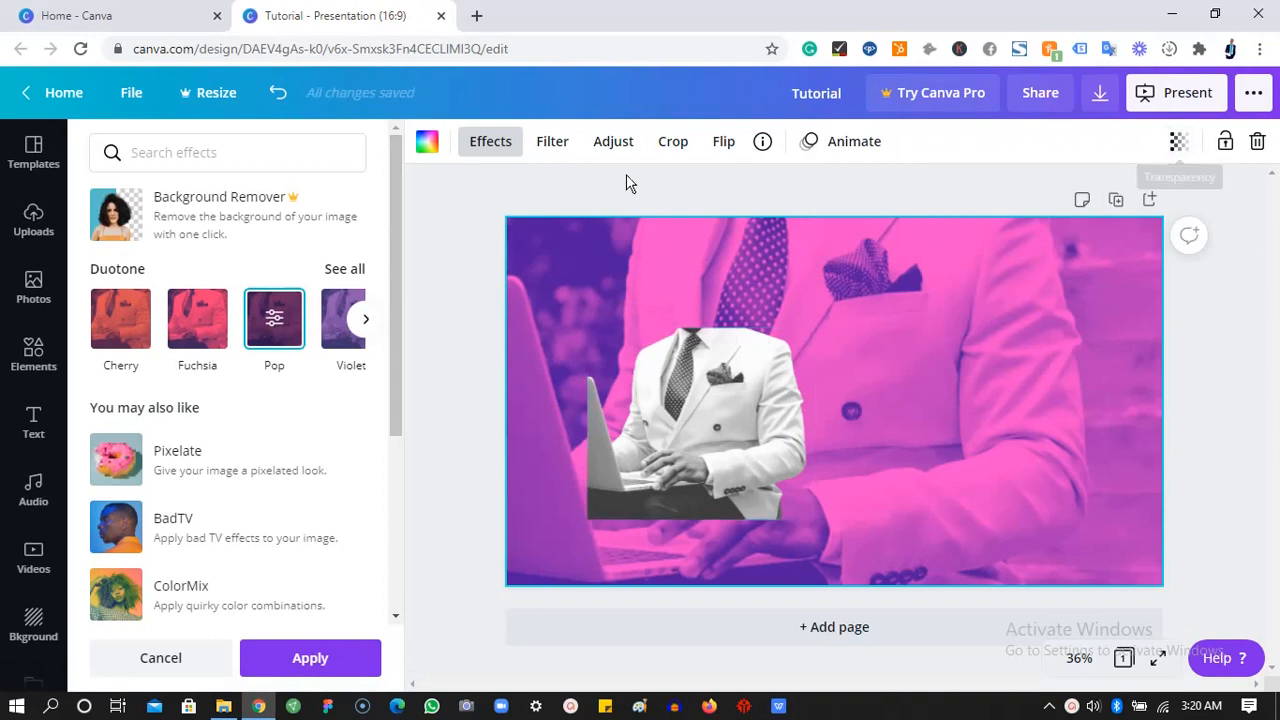
{"action": "left_click", "coordinate": [562, 145]}
{"action": "left_click", "coordinate": [362, 200]}
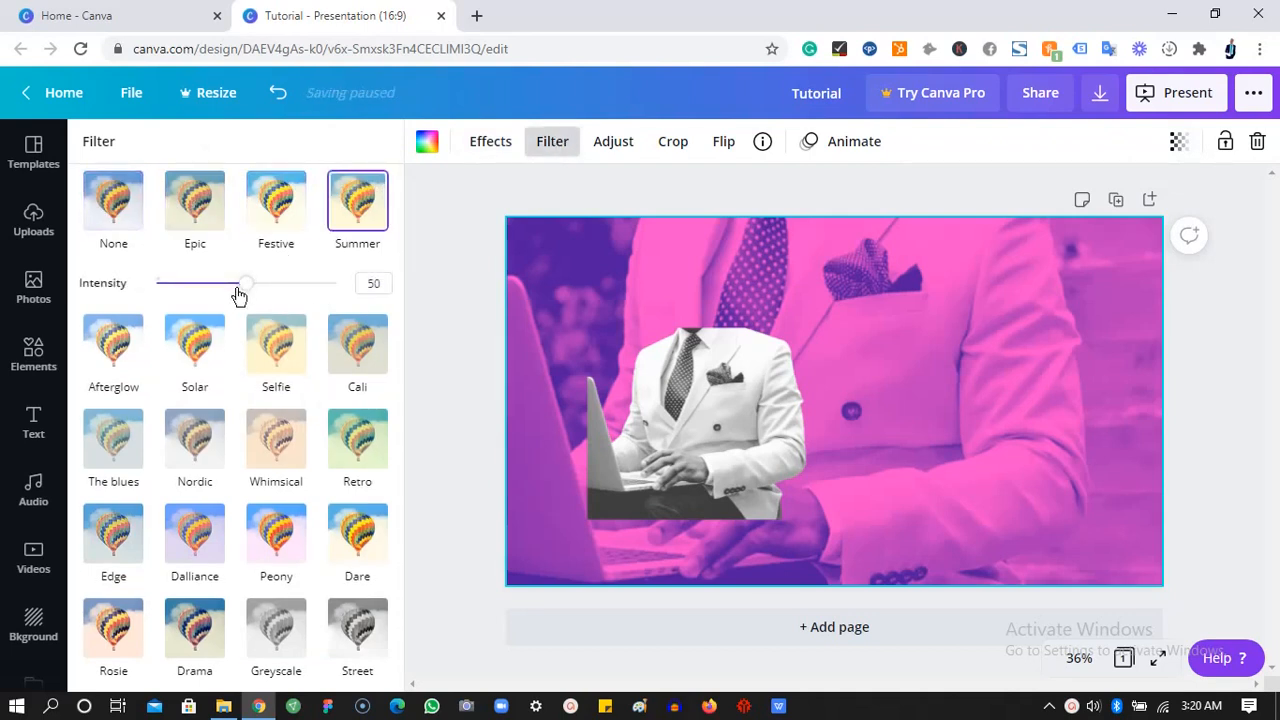
{"action": "mouse_move", "coordinate": [246, 288]}
{"action": "left_mouse_down"}
{"action": "mouse_move", "coordinate": [360, 290]}
{"action": "mouse_move", "coordinate": [248, 286]}
{"action": "left_mouse_up"}
{"action": "left_click", "coordinate": [497, 147]}
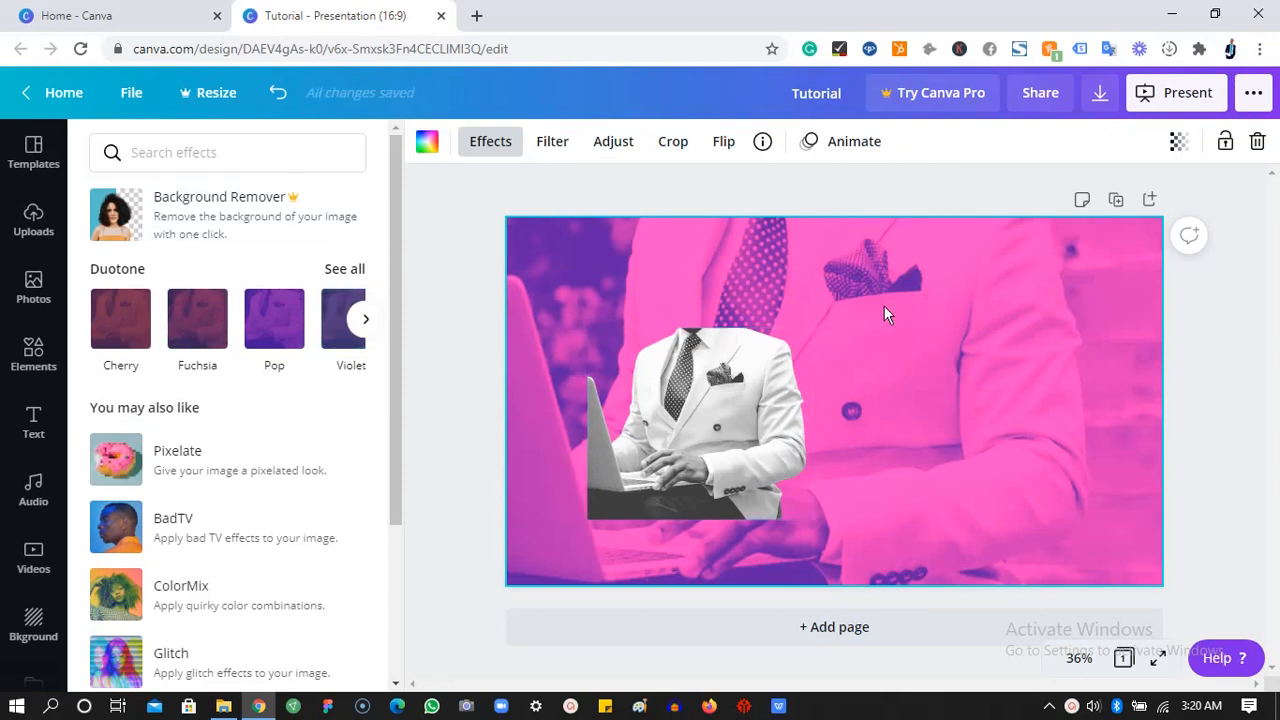
{"action": "left_click", "coordinate": [272, 92]}
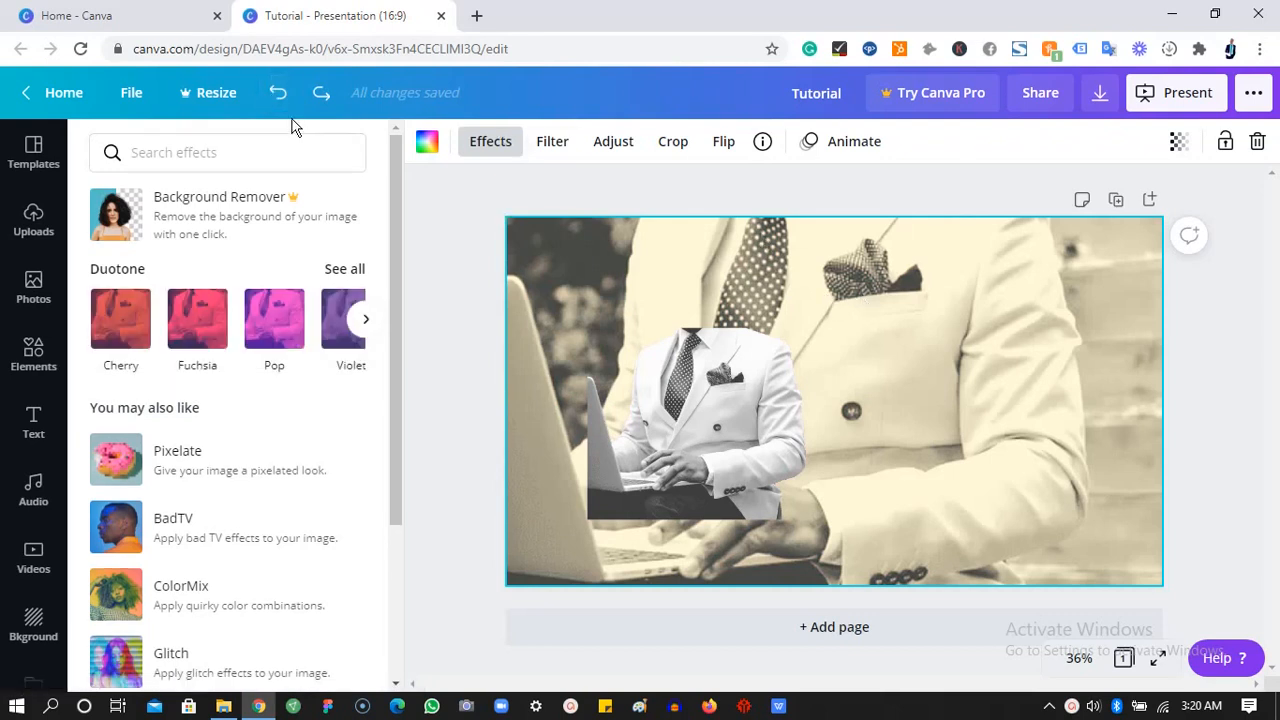
- Remove the Summer filter, try the Street, Greyscale and Dare filters on the background photo, and reset the filter to None
{"action": "left_click", "coordinate": [552, 141]}
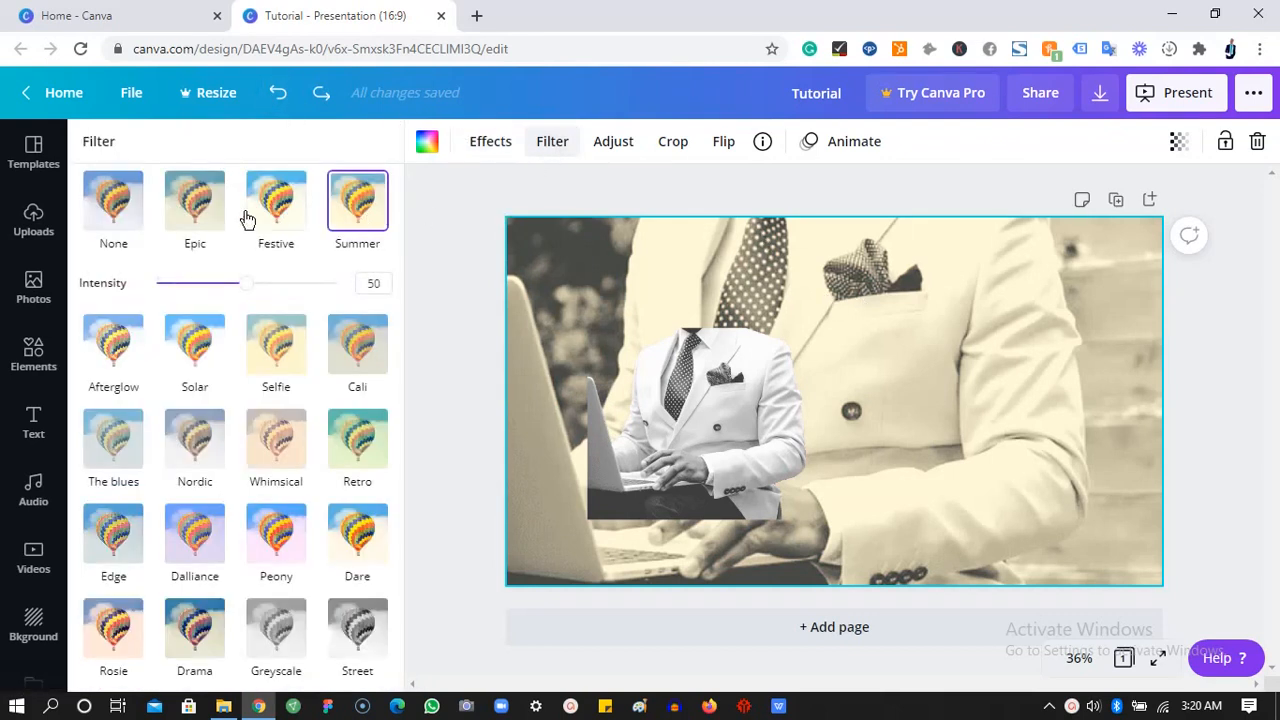
{"action": "left_click", "coordinate": [133, 212]}
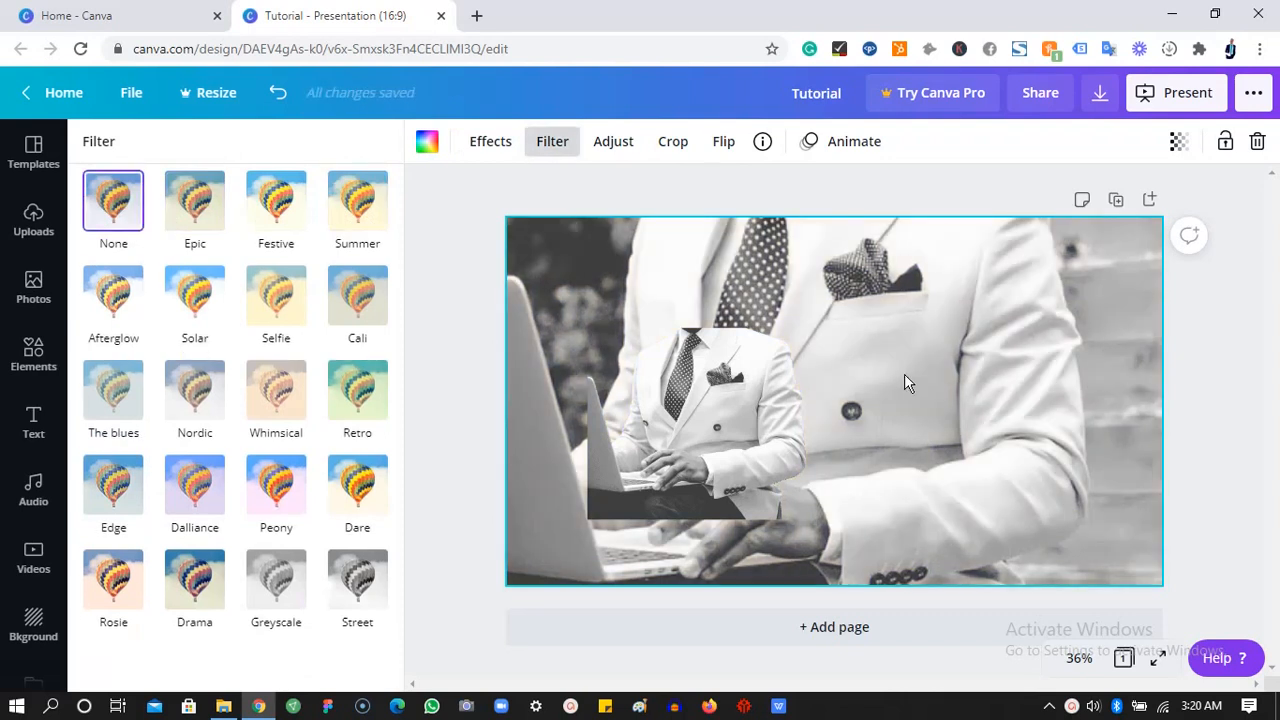
{"action": "left_click", "coordinate": [366, 588]}
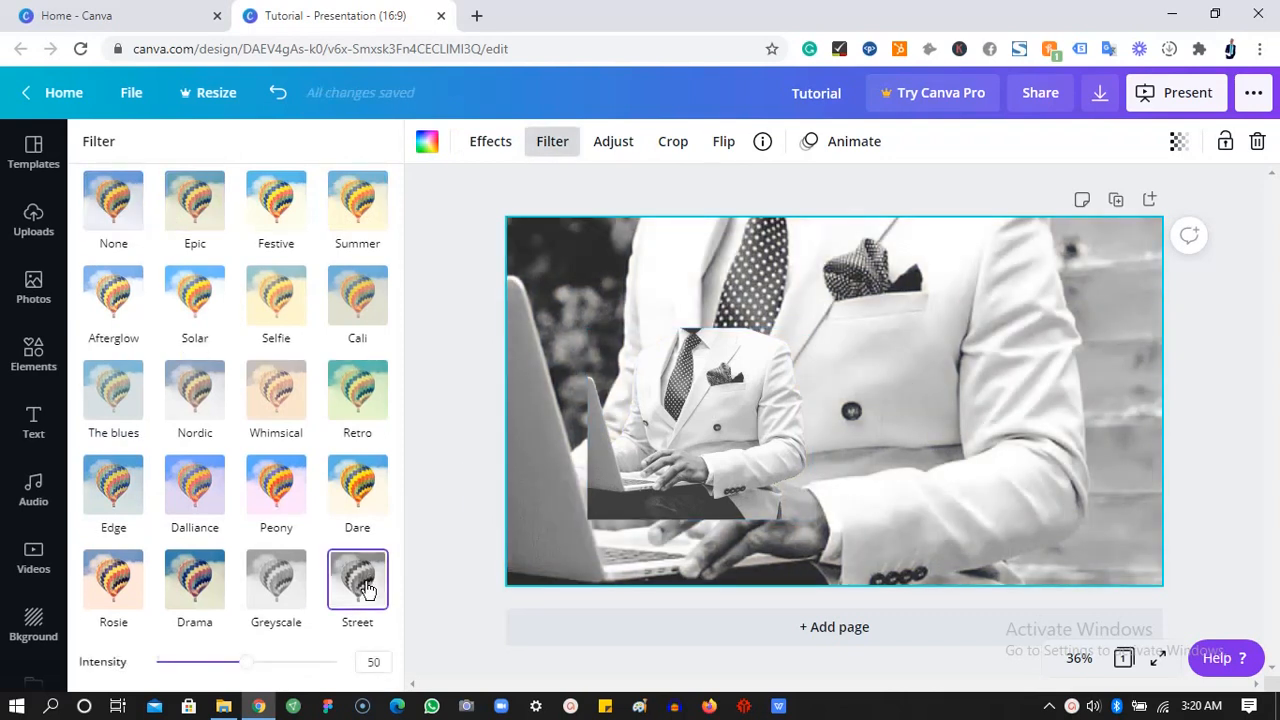
{"action": "left_click", "coordinate": [290, 590]}
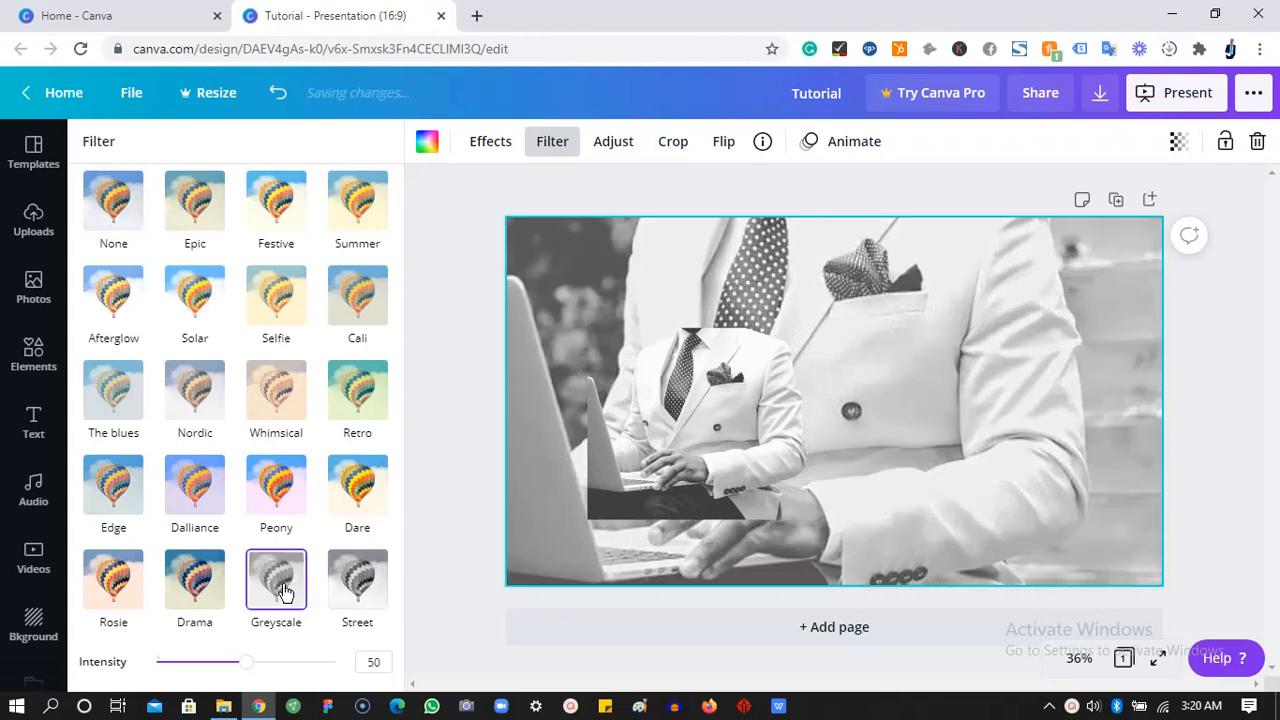
{"action": "left_click", "coordinate": [352, 505]}
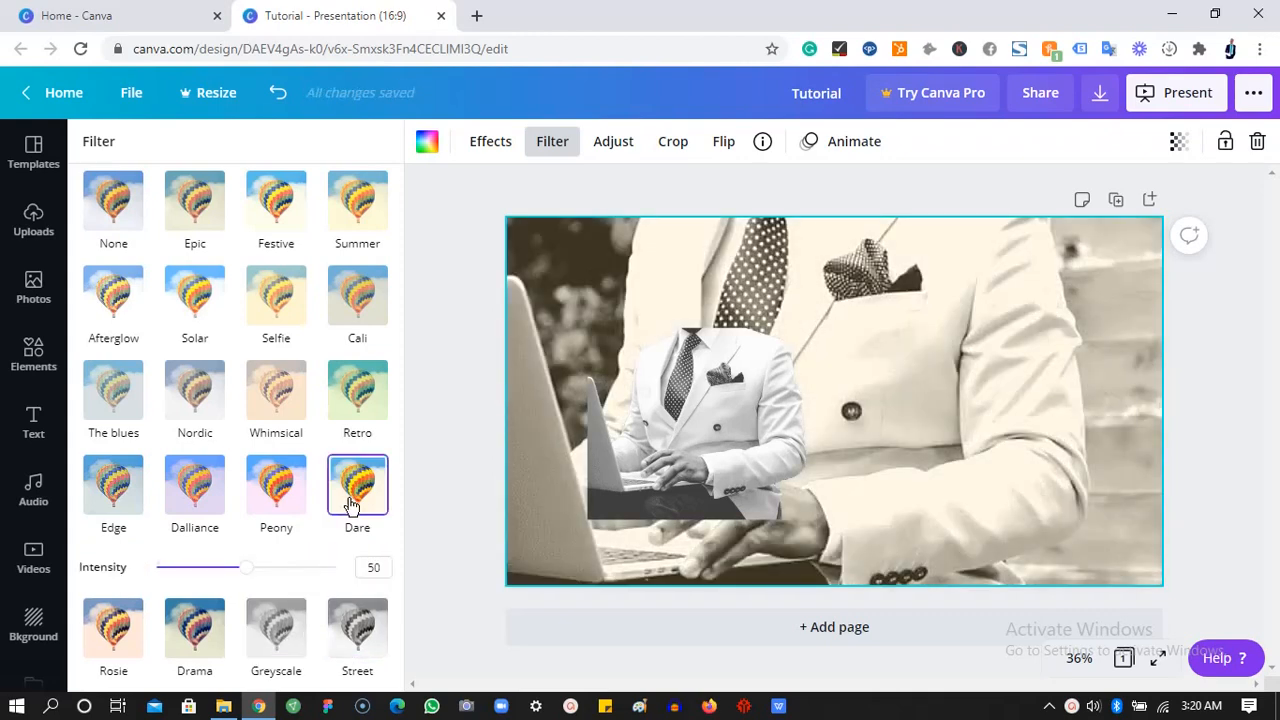
{"action": "left_click", "coordinate": [105, 201]}
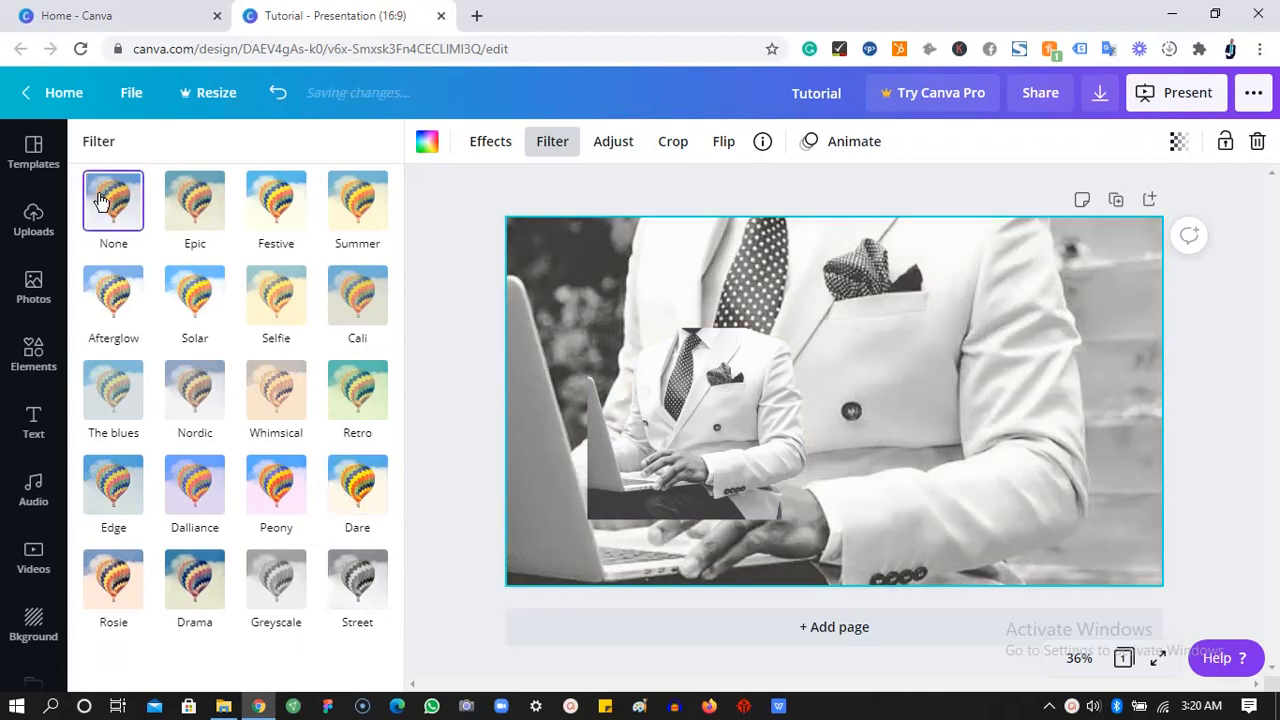
- Set the background photo's Blur adjustment to 2
{"action": "left_click", "coordinate": [628, 142]}
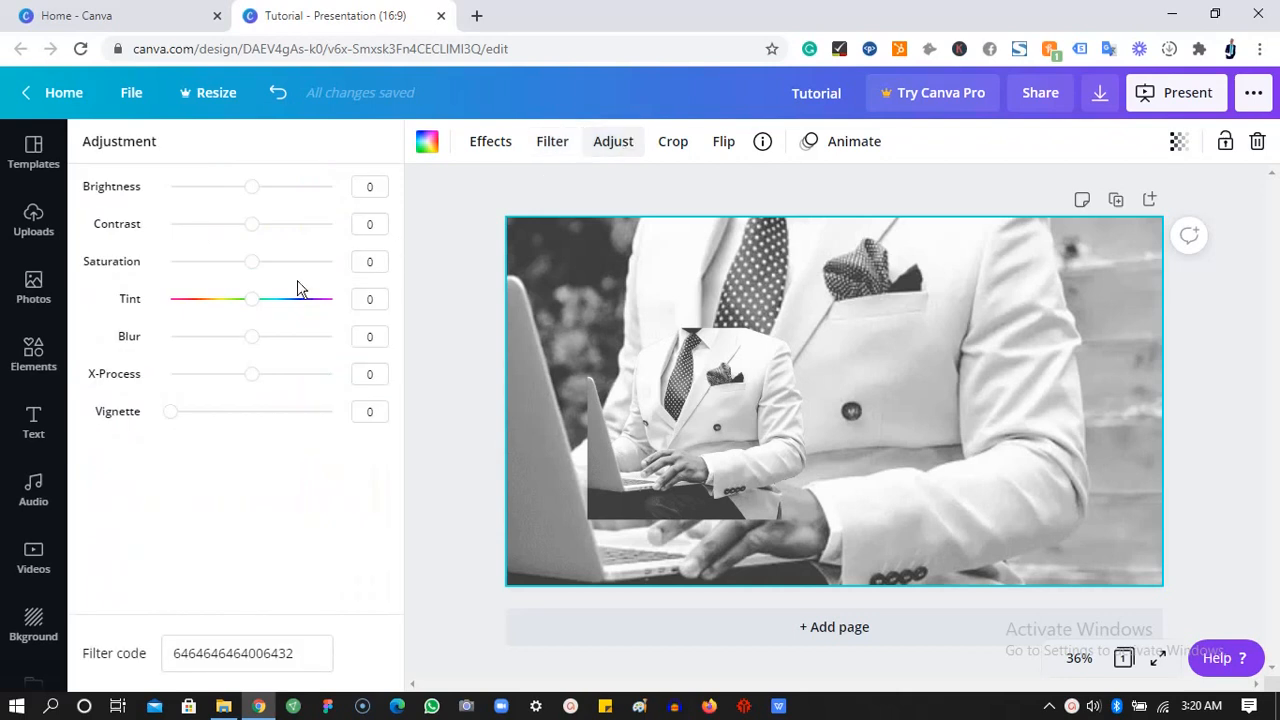
{"action": "mouse_move", "coordinate": [254, 343]}
{"action": "left_mouse_down"}
{"action": "mouse_move", "coordinate": [290, 345]}
{"action": "mouse_move", "coordinate": [255, 345]}
{"action": "left_mouse_up"}
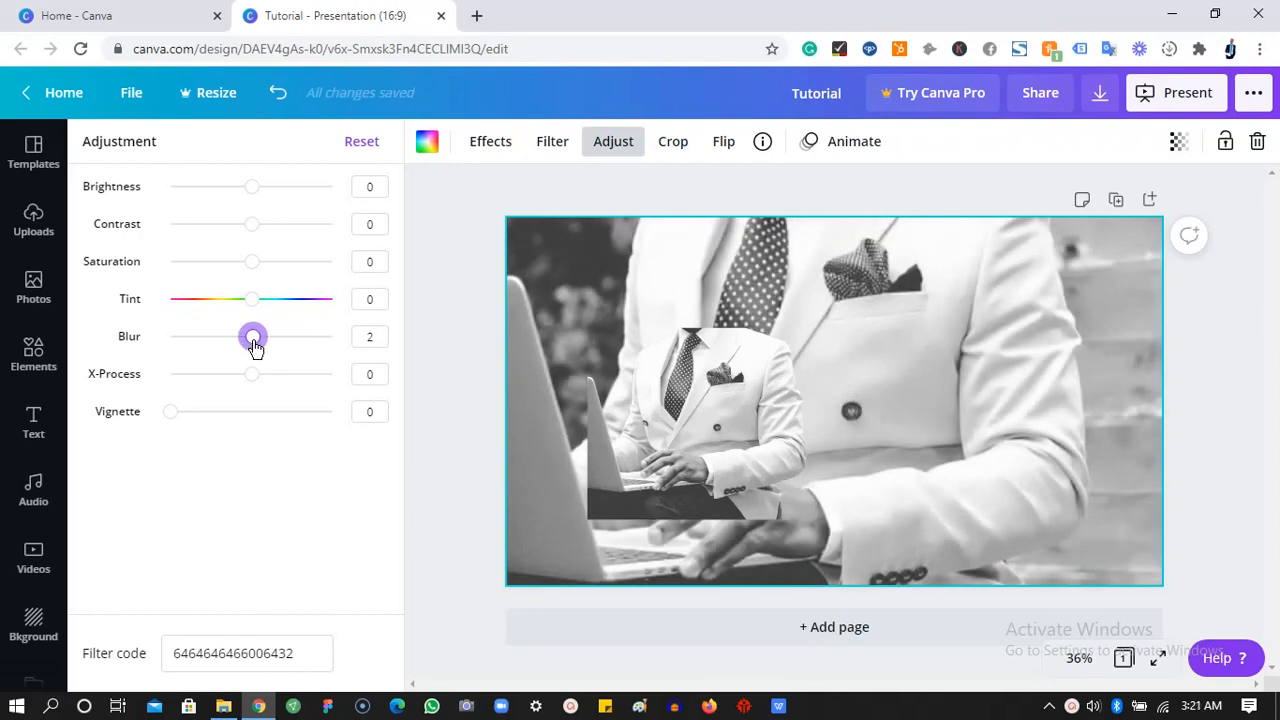
{"action": "left_click", "coordinate": [251, 263]}
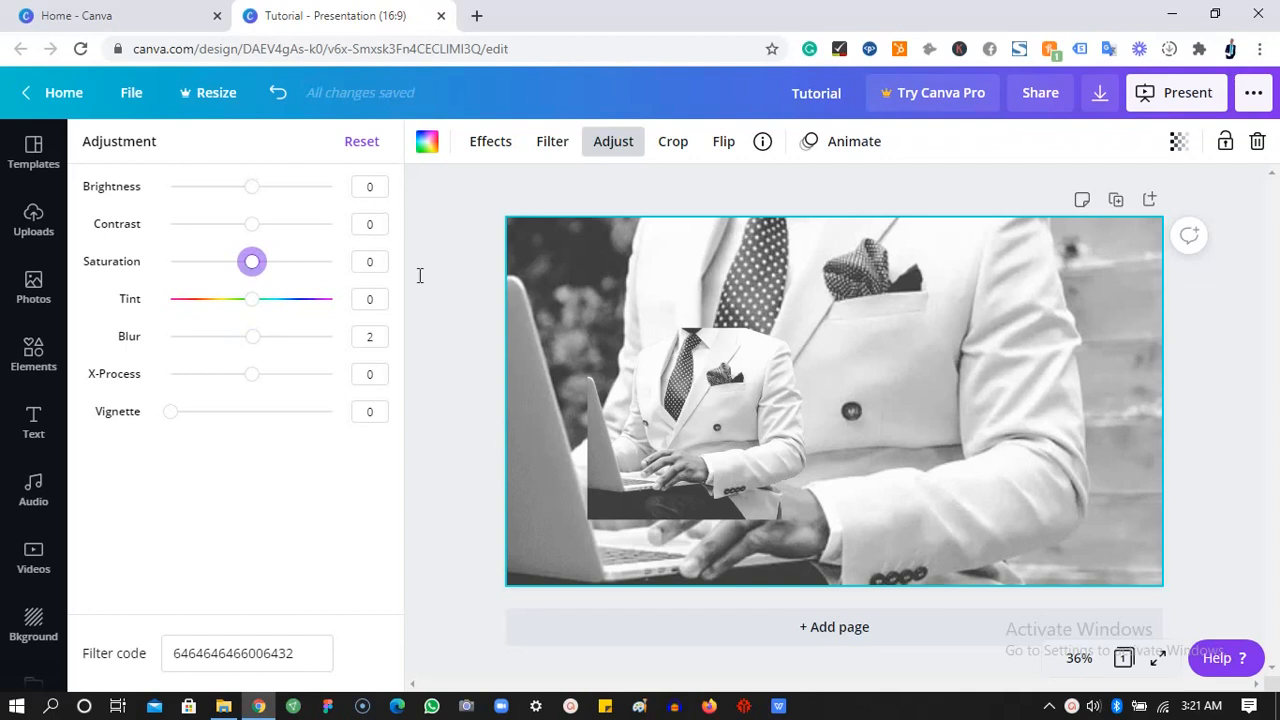
{"action": "left_click", "coordinate": [963, 311]}
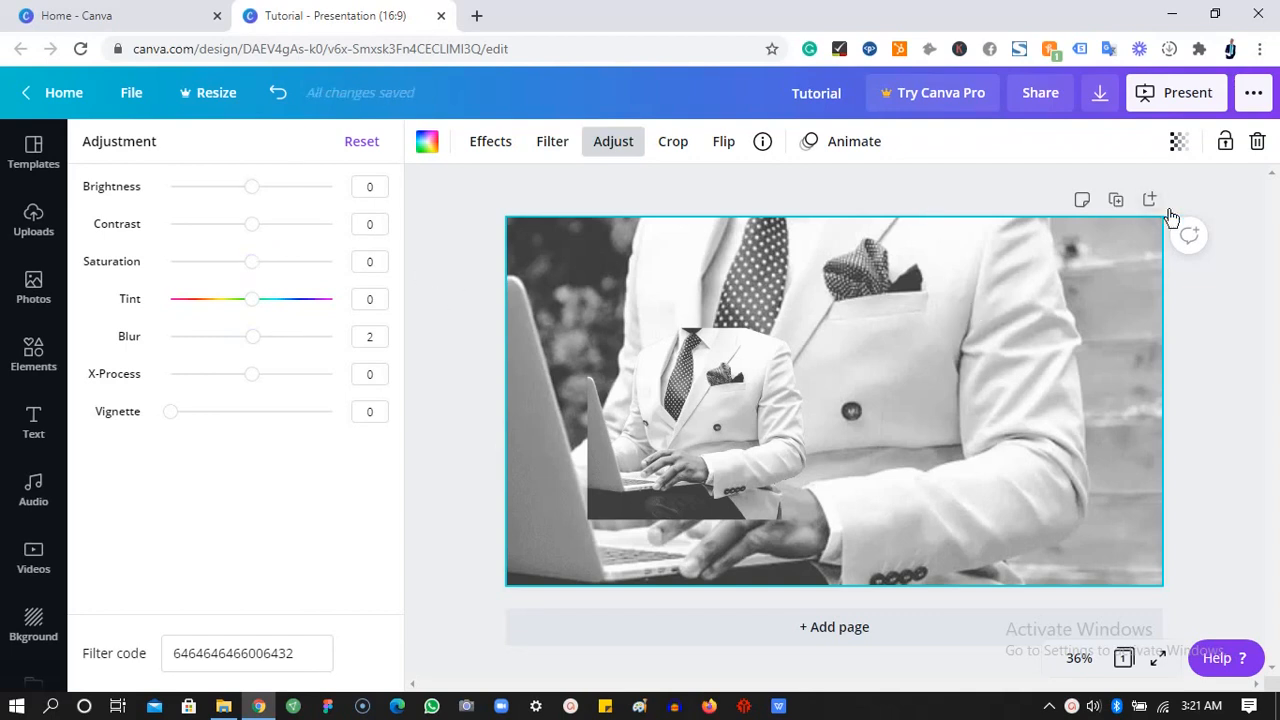
- Flip the background photo horizontally and flip it back to its original orientation
{"action": "left_click", "coordinate": [719, 148]}
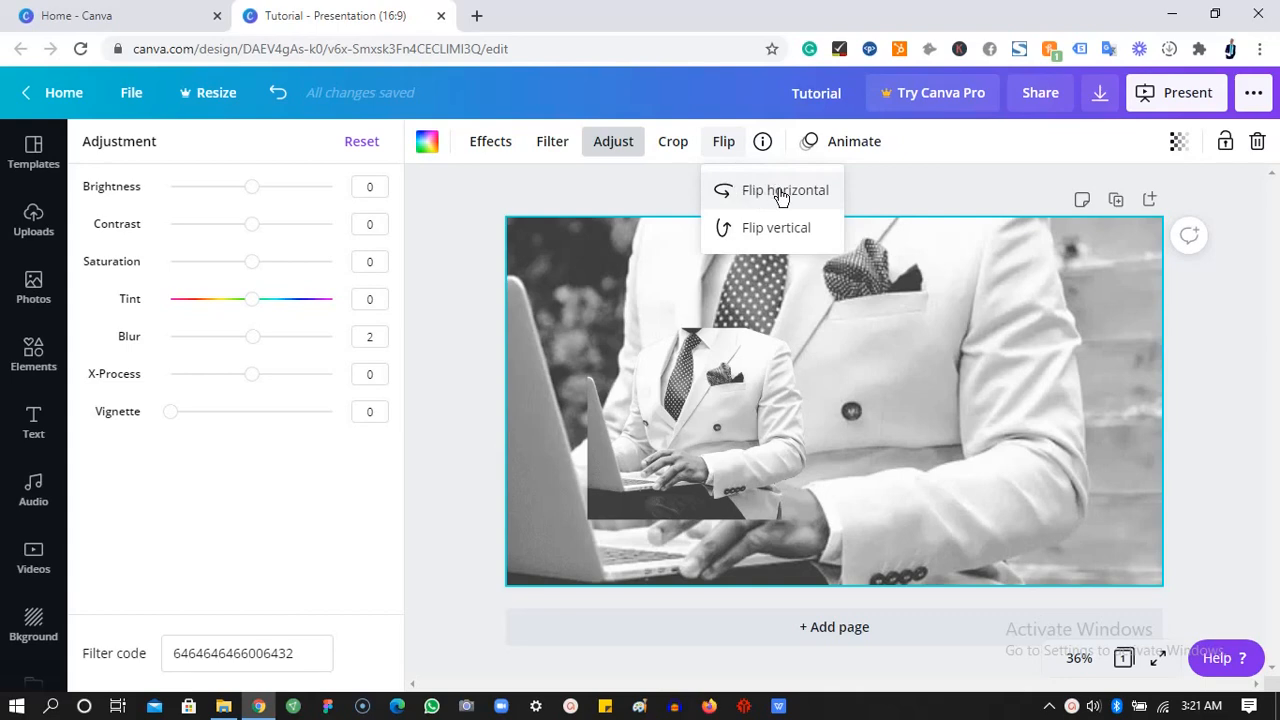
{"action": "left_click", "coordinate": [750, 205]}
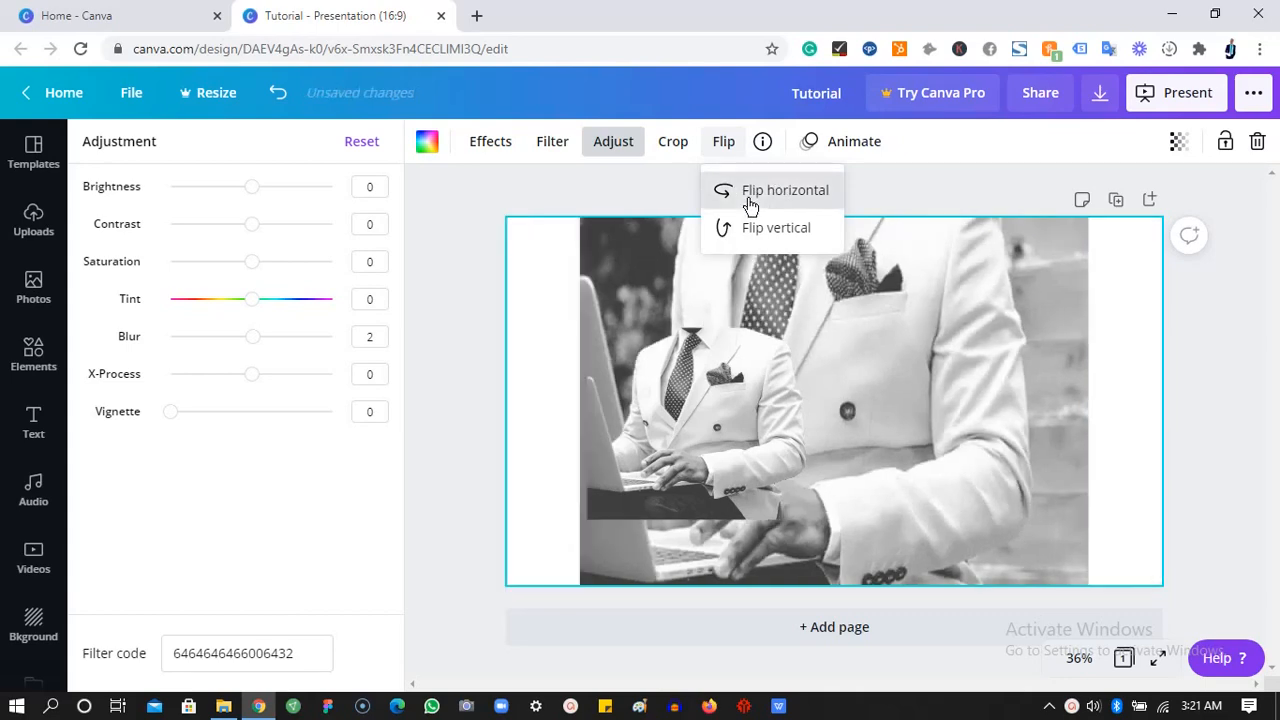
{"action": "left_click", "coordinate": [750, 203]}
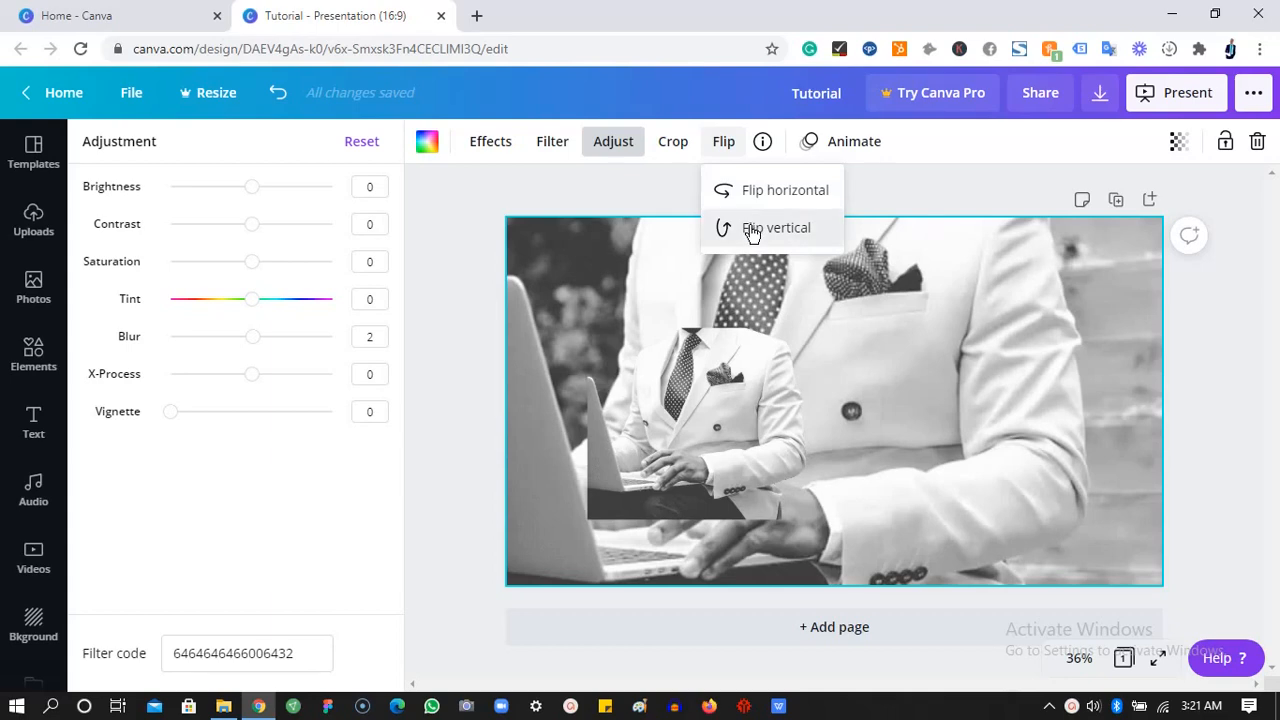
- Try the vertical and horizontal flips on the background photo and return it to its original orientation
{"action": "left_click", "coordinate": [752, 230]}
{"action": "left_click", "coordinate": [752, 230]}
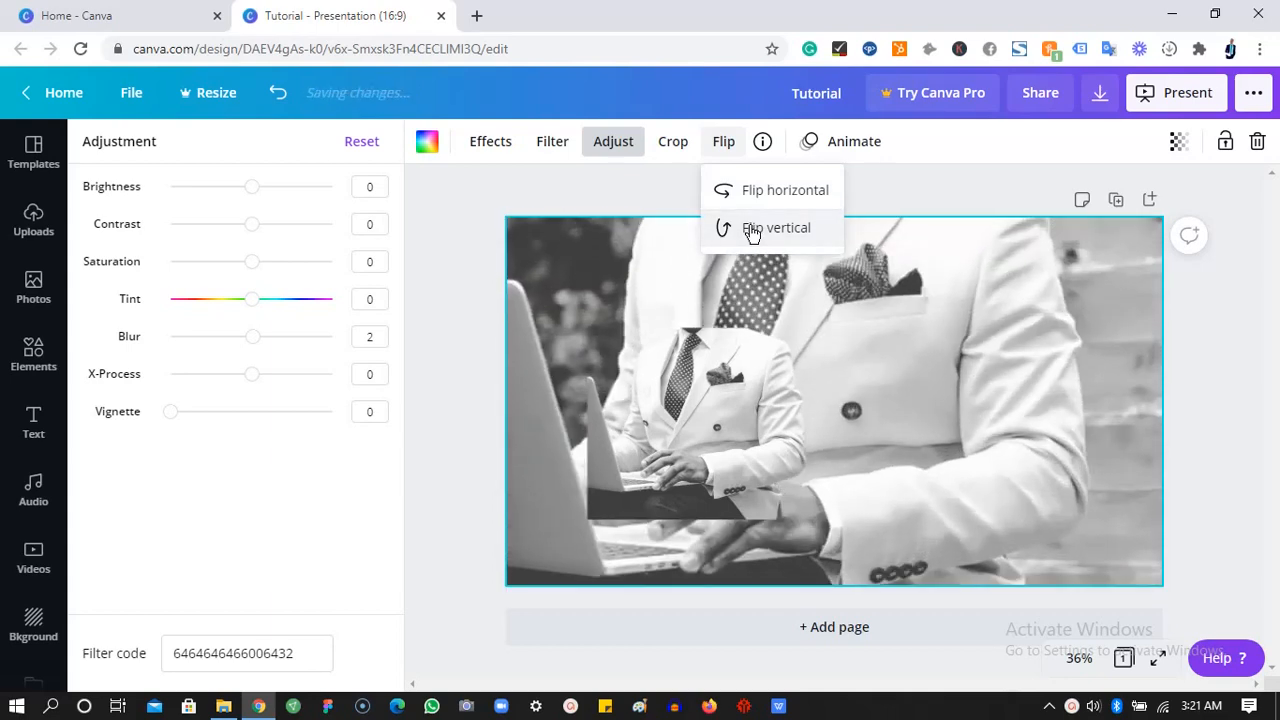
{"action": "left_click", "coordinate": [778, 203]}
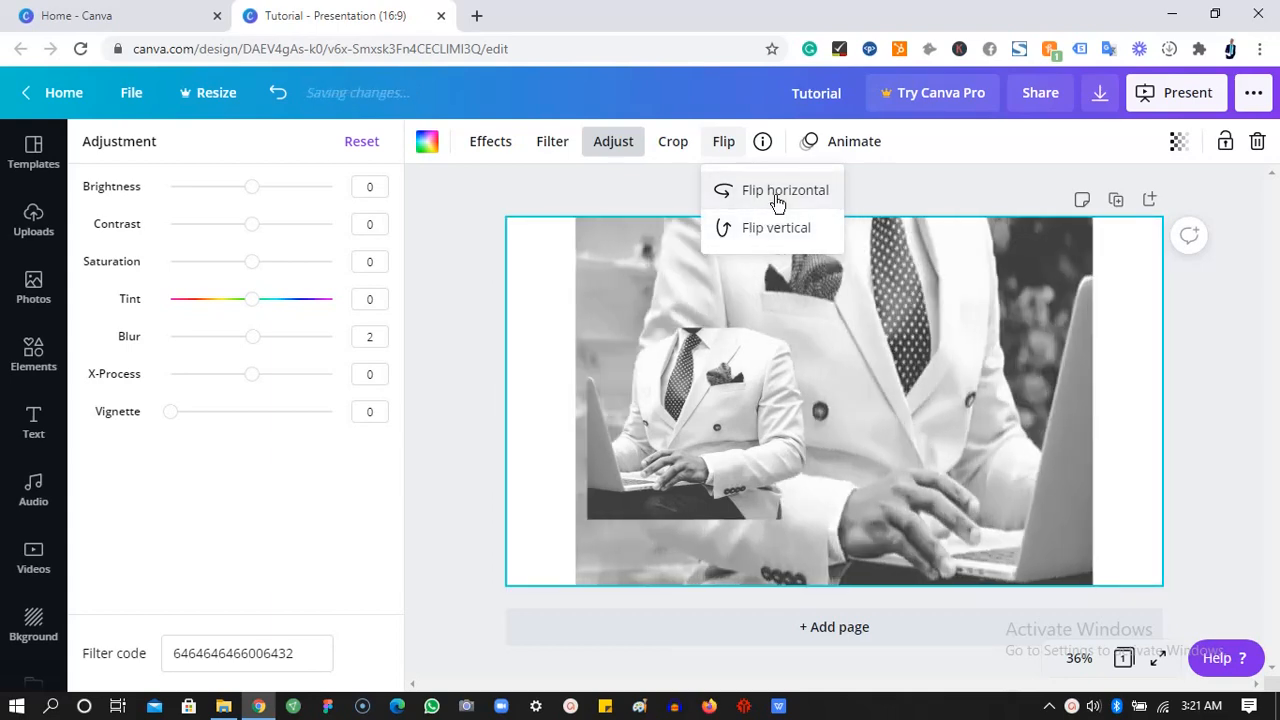
{"action": "left_click", "coordinate": [807, 201]}
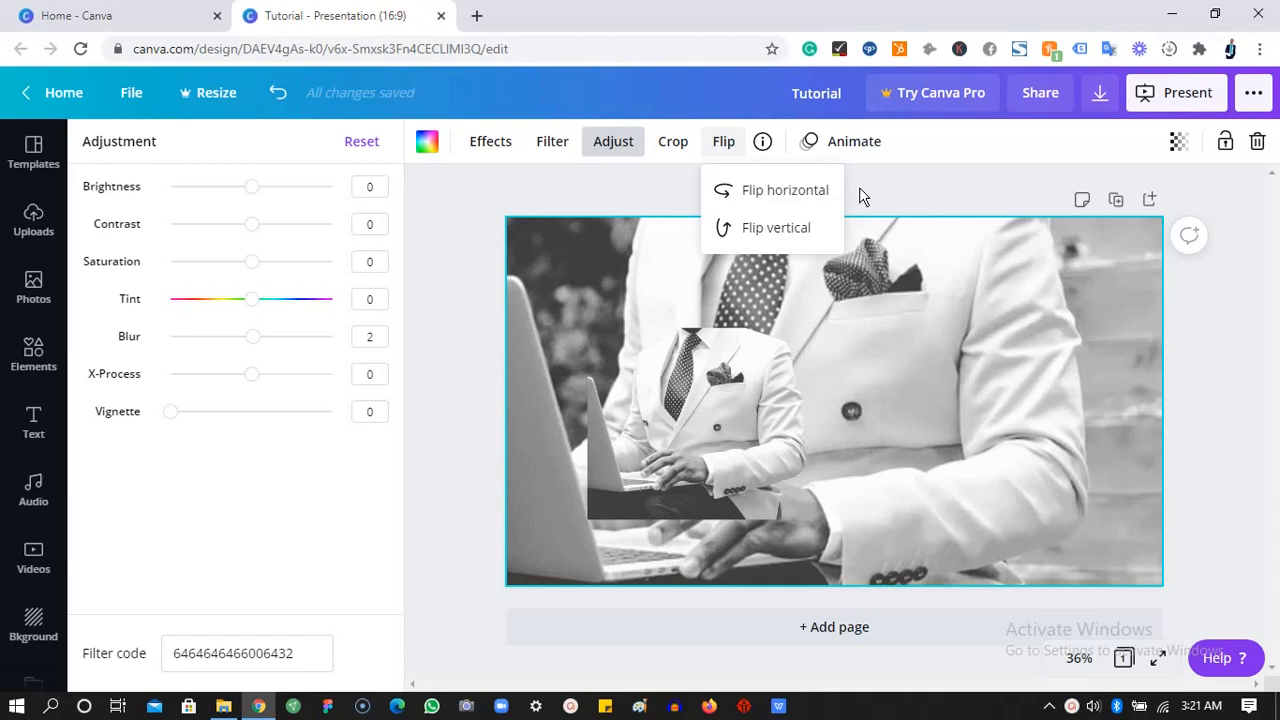
- Open the background photo for cropping and leave crop mode
{"action": "left_click", "coordinate": [1014, 400]}
{"action": "double_click", "coordinate": [1014, 400]}
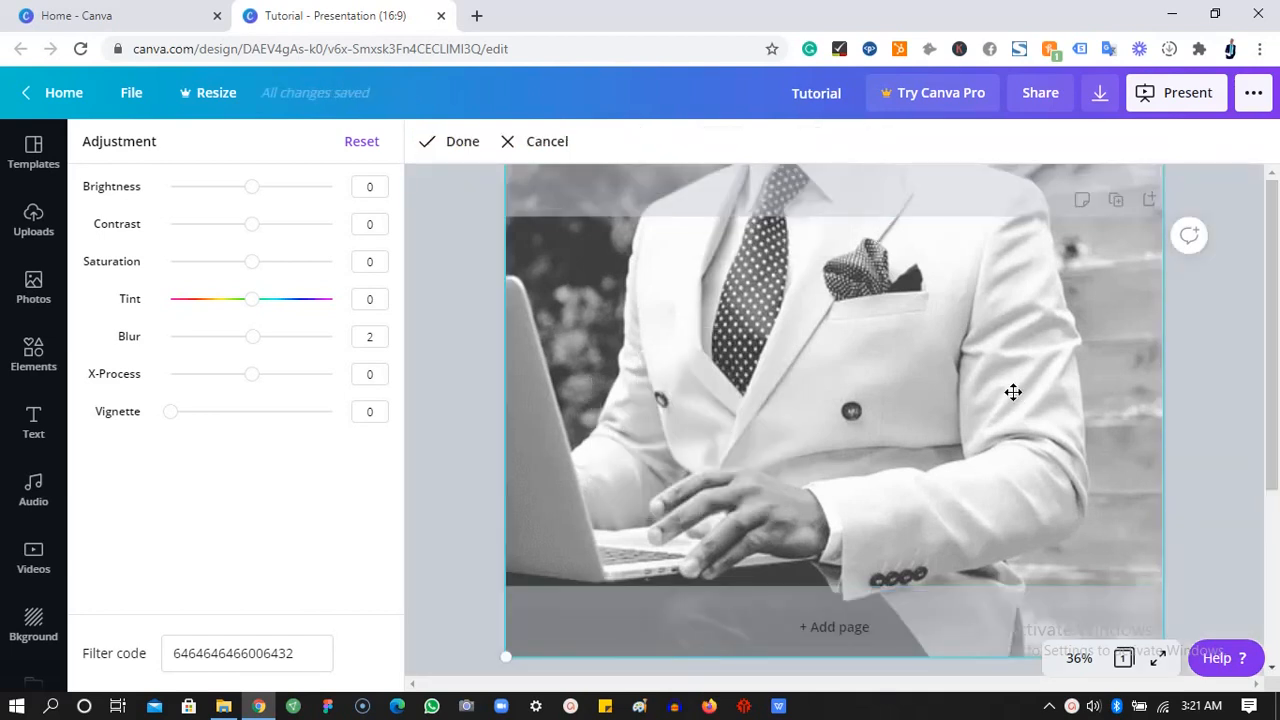
{"action": "left_click", "coordinate": [1230, 370]}
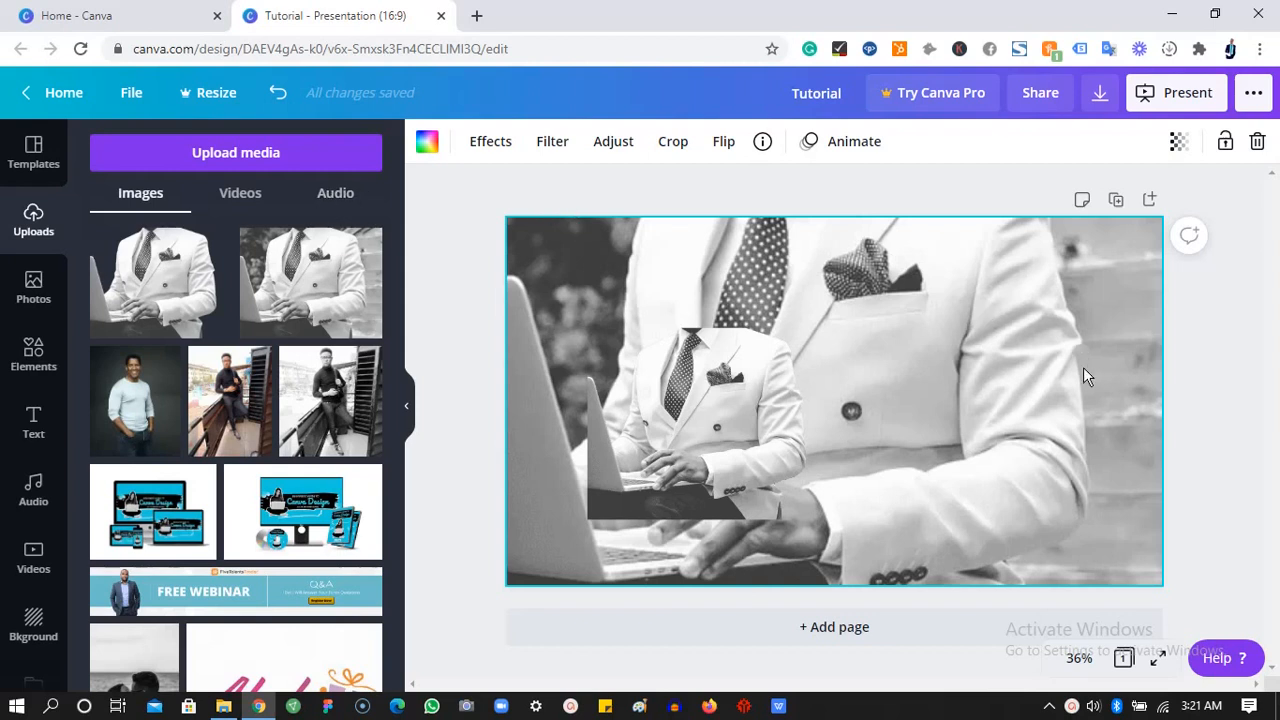
- Set the background photo's transparency to 18 and reduce it further to 11
{"action": "left_click", "coordinate": [1177, 155]}
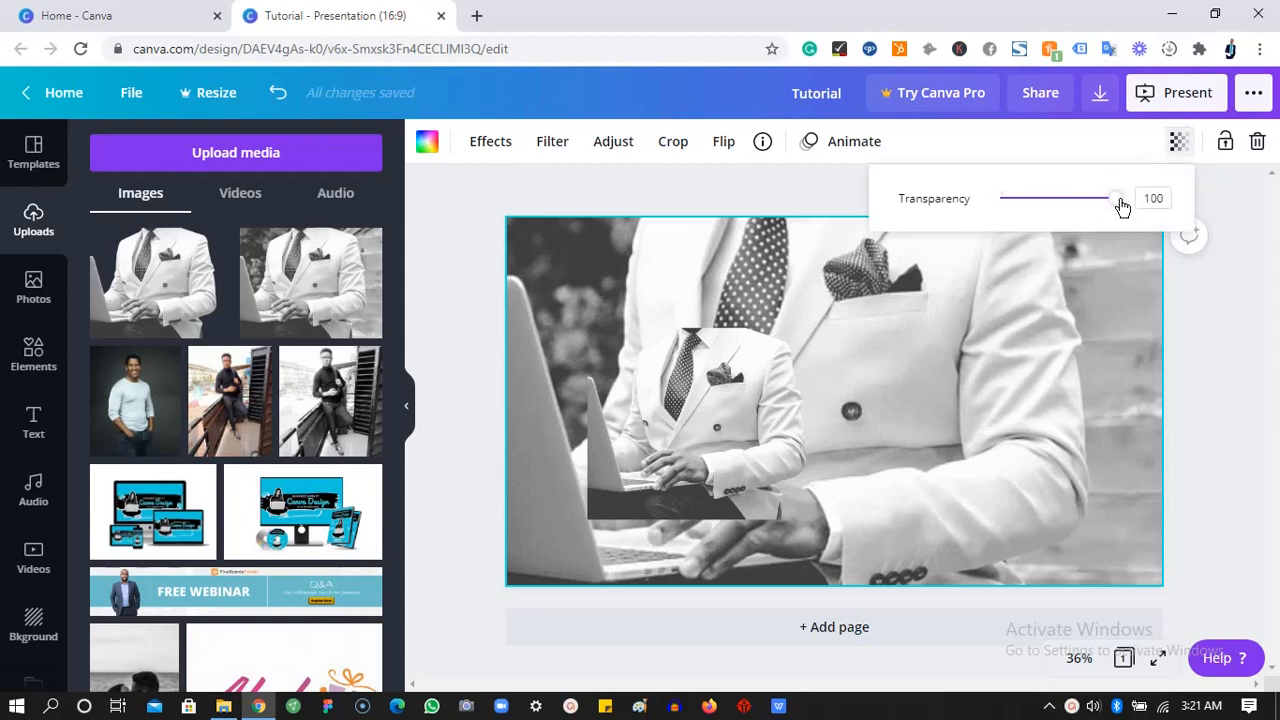
{"action": "left_click_drag", "start_coordinate": [1120, 204], "coordinate": [1021, 201]}
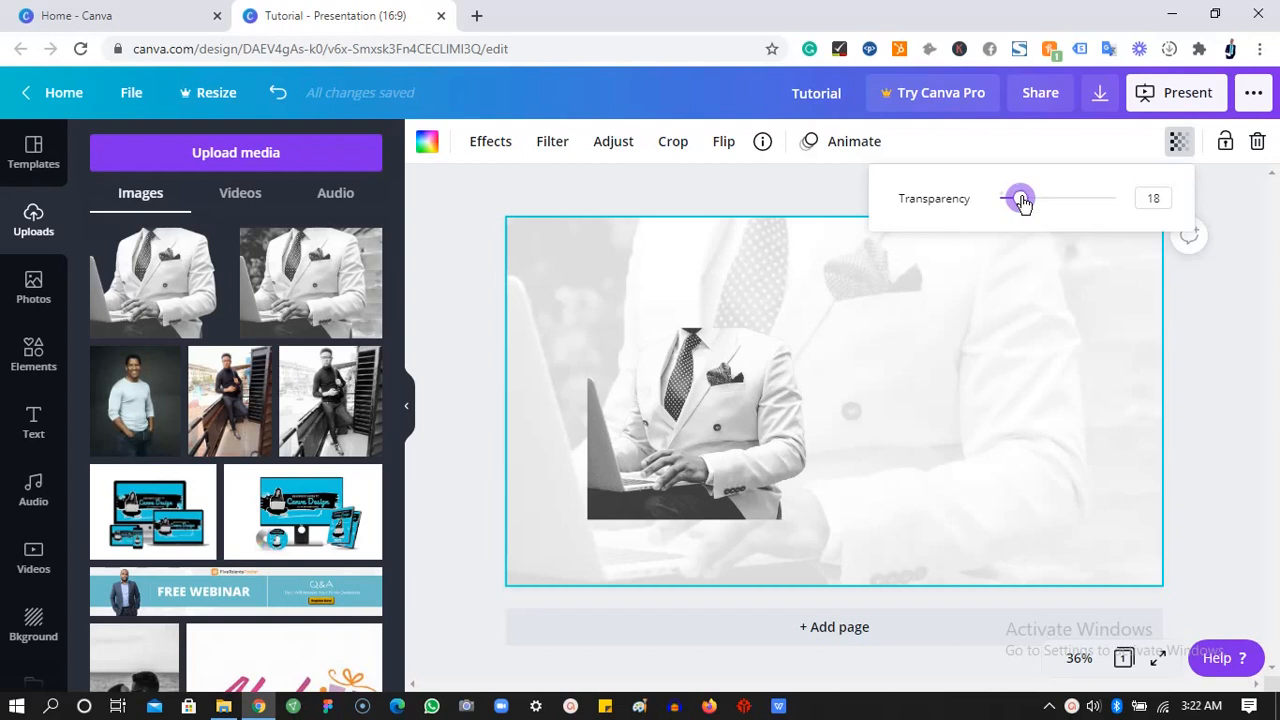
{"action": "left_click", "coordinate": [1011, 314]}
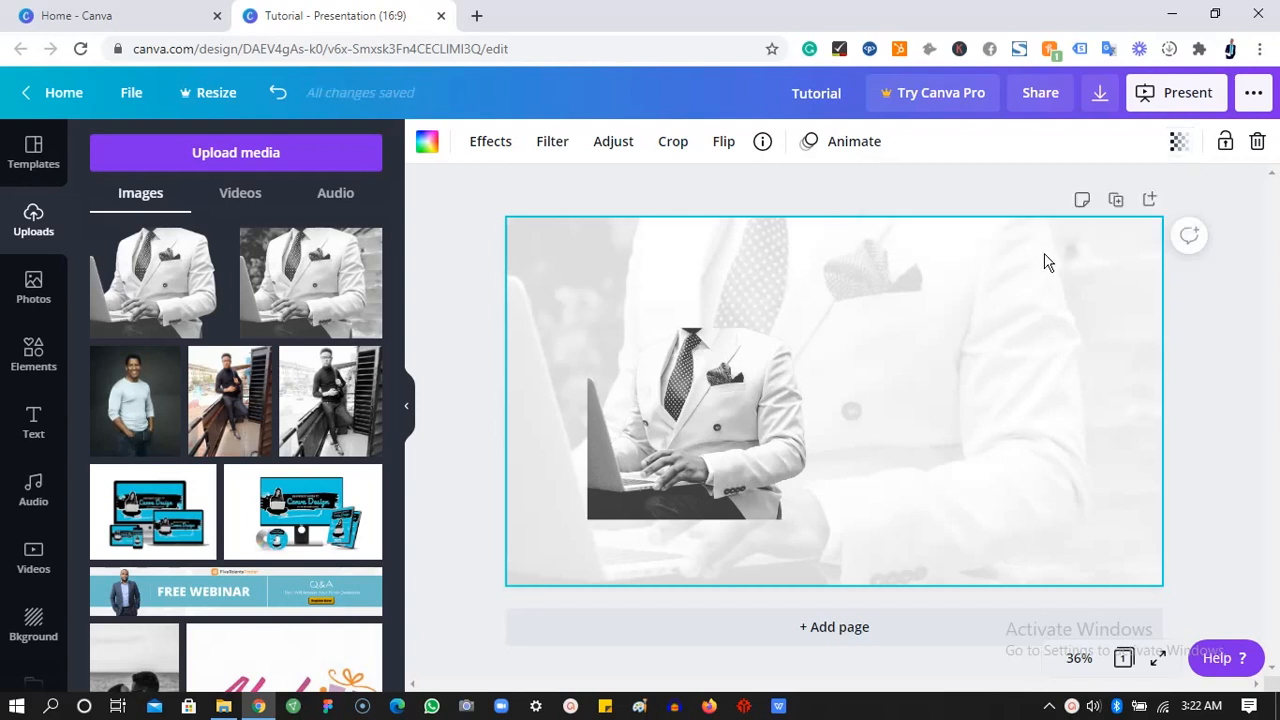
{"action": "left_click", "coordinate": [1178, 141]}
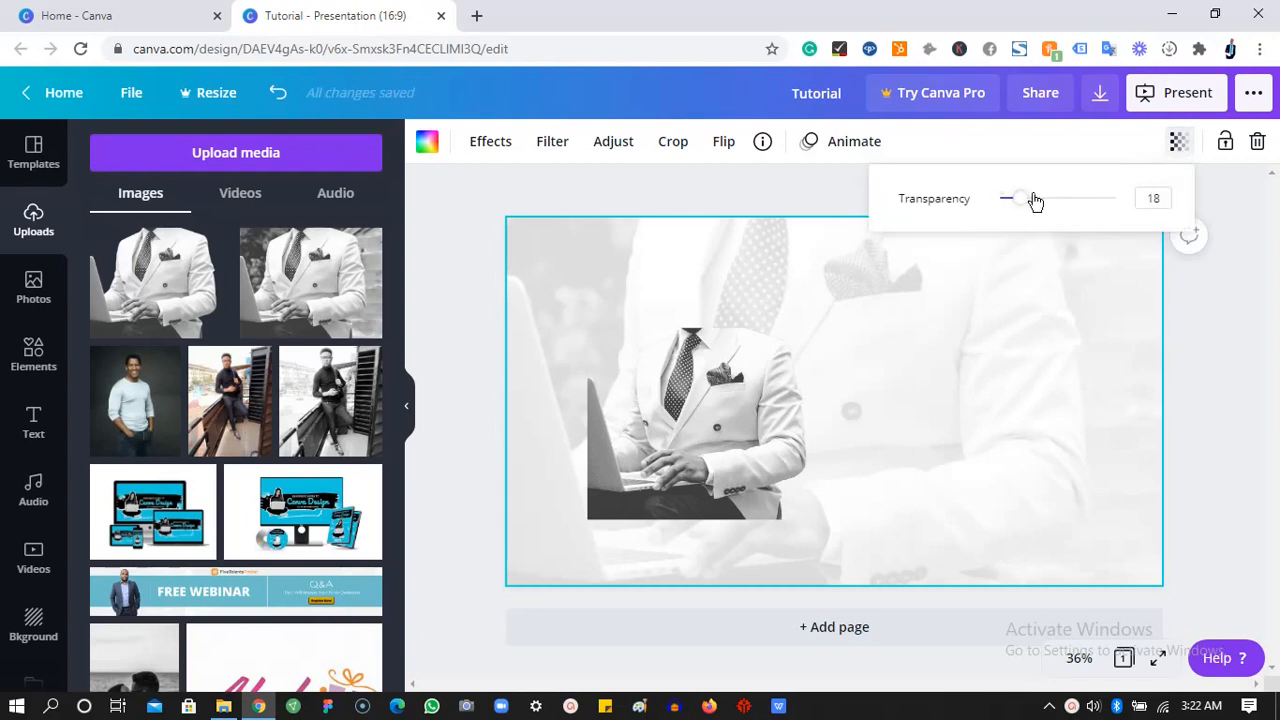
{"action": "left_click_drag", "start_coordinate": [1026, 200], "coordinate": [1014, 201]}
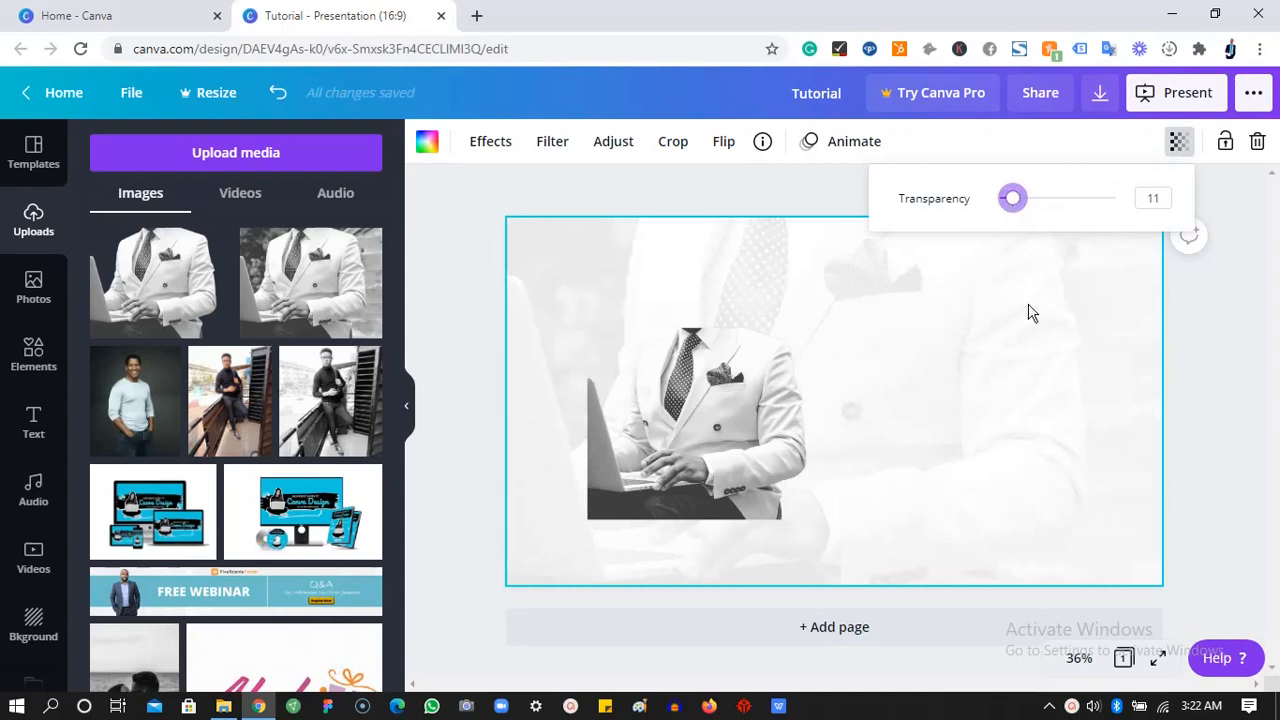
{"action": "left_click", "coordinate": [1043, 342]}
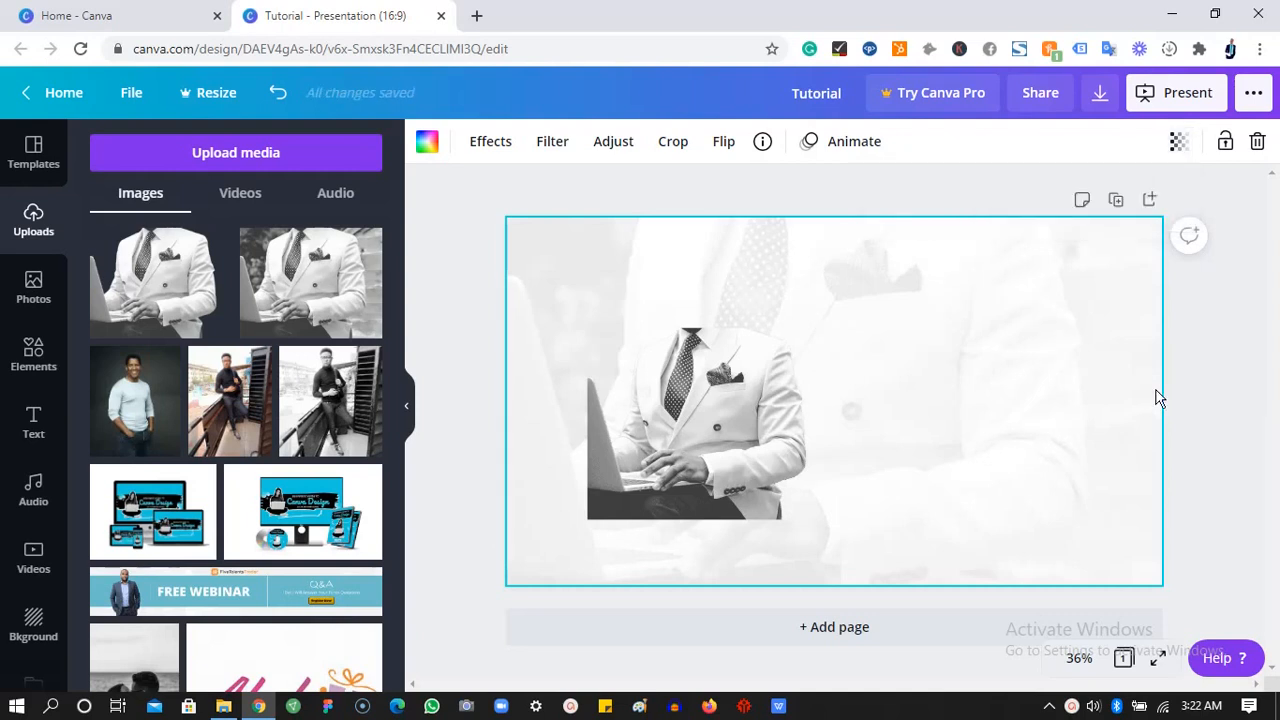
- Lock the background photo and move the small suit photo to the centre of the page
{"action": "left_click", "coordinate": [1228, 148]}
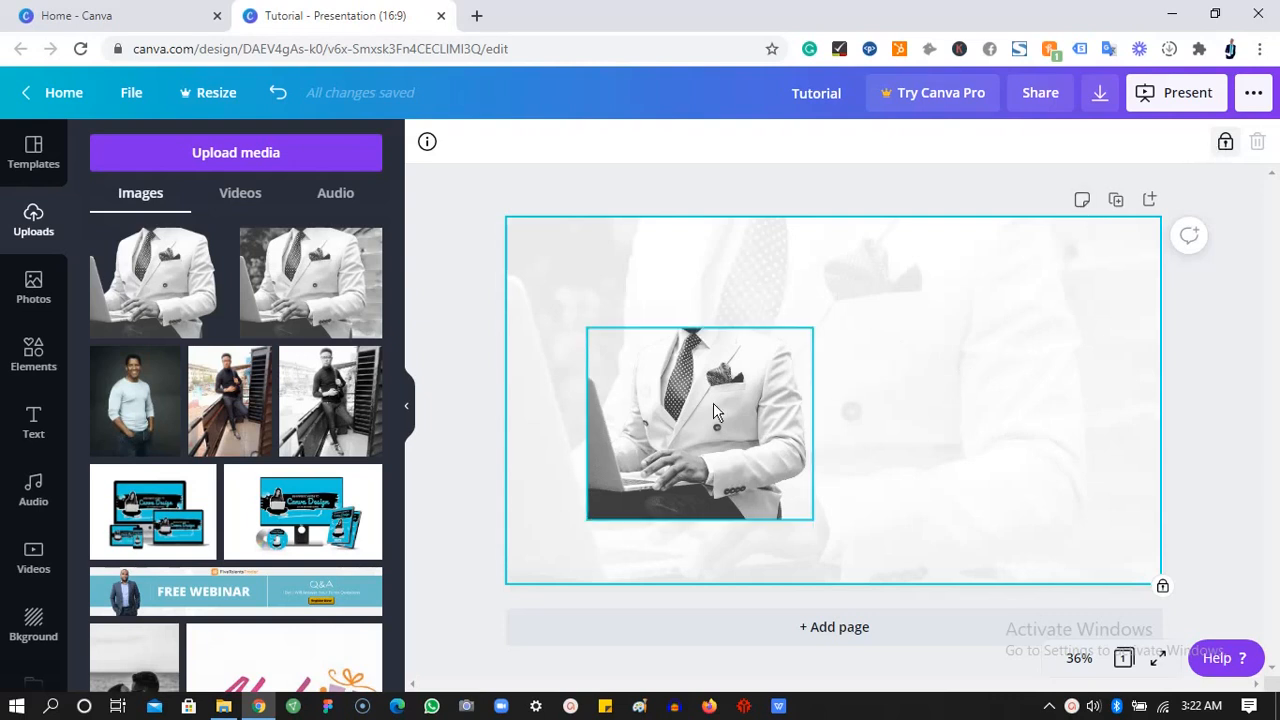
{"action": "left_click_drag", "start_coordinate": [713, 403], "coordinate": [908, 312]}
- Lock the small suit photo in place and unlock it again
{"action": "left_click", "coordinate": [1191, 148]}
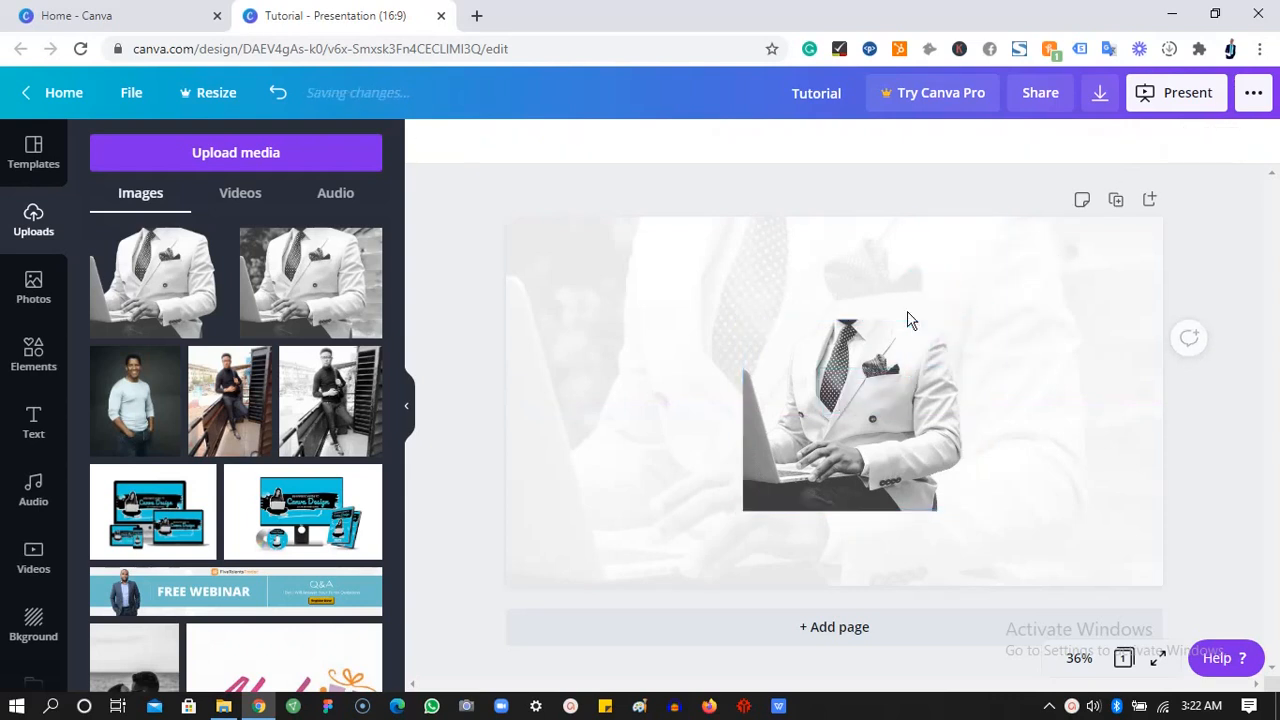
{"action": "left_click", "coordinate": [909, 320]}
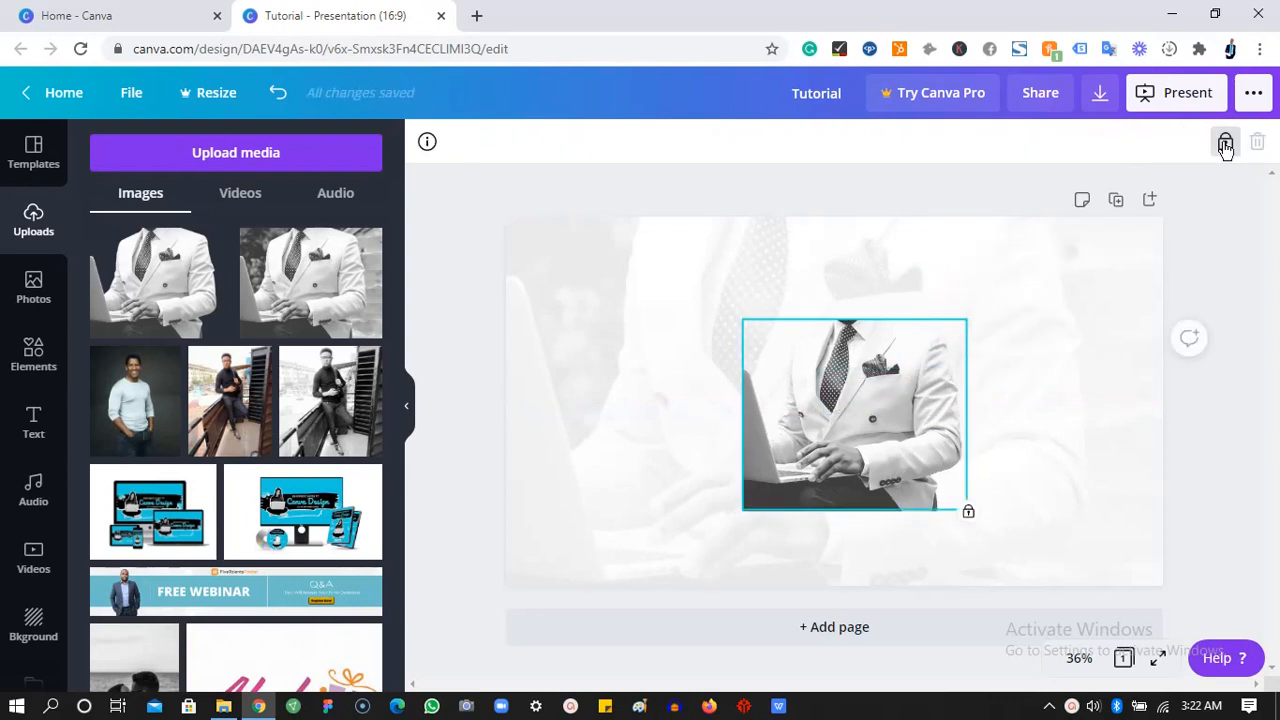
{"action": "left_click", "coordinate": [1225, 145]}
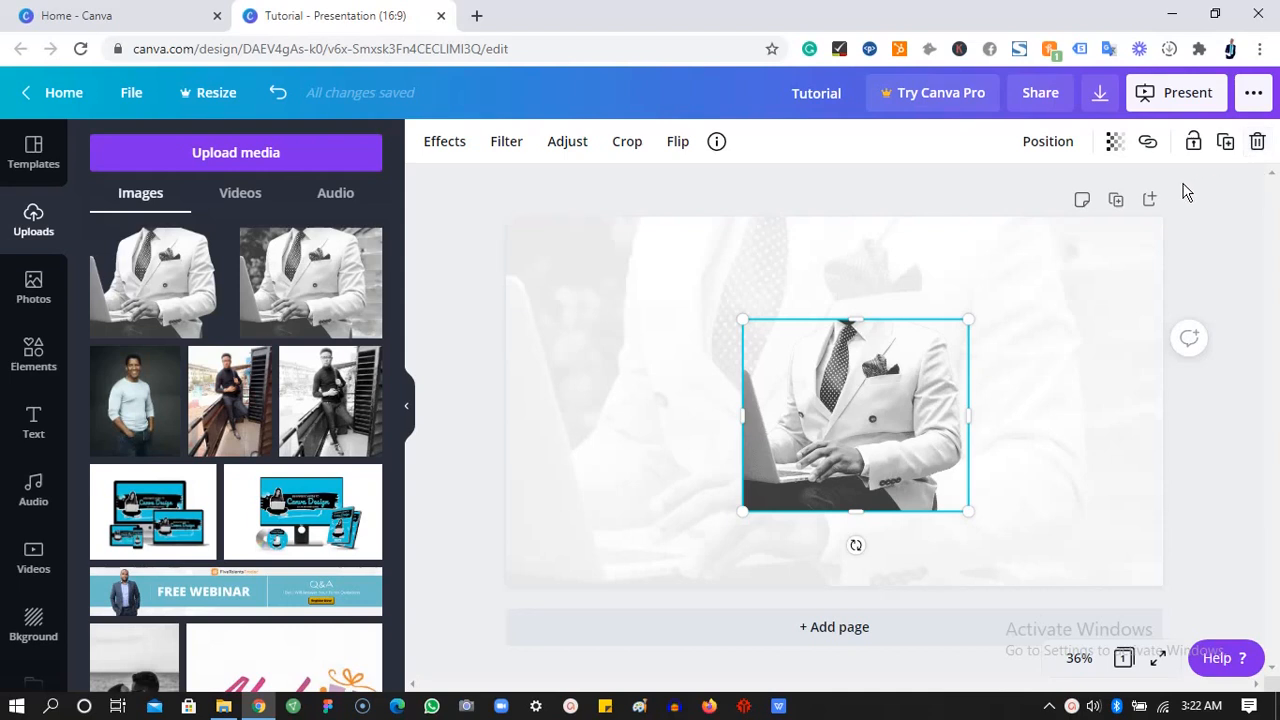
- Unlock the background photo and post the comment "Please don't edit background" on it
{"action": "left_click", "coordinate": [1064, 333]}
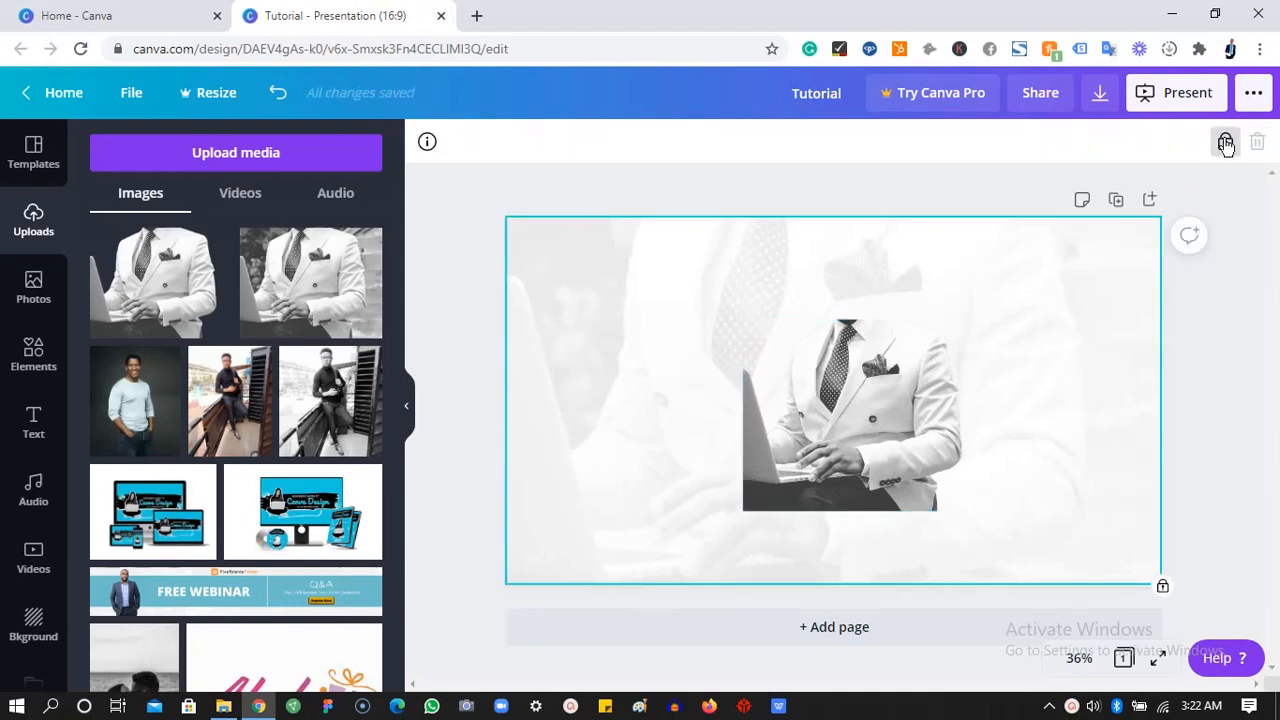
{"action": "left_click", "coordinate": [1225, 141]}
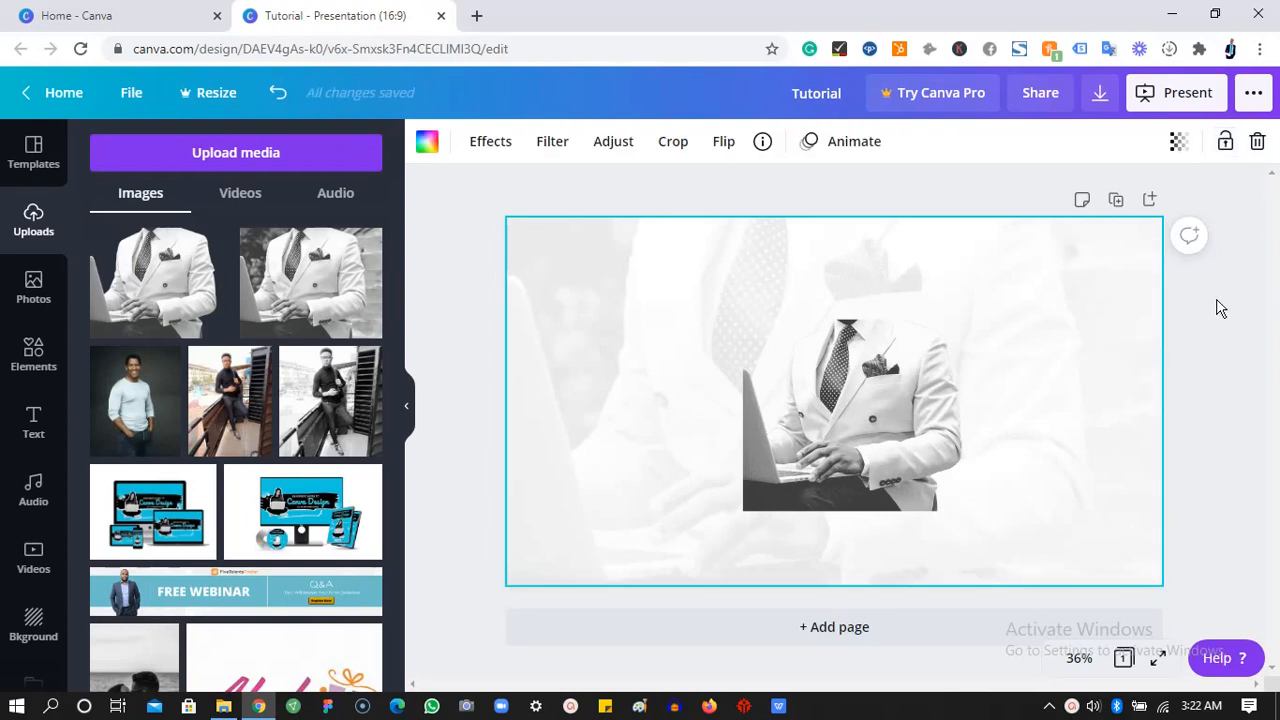
{"action": "left_click", "coordinate": [1189, 236]}
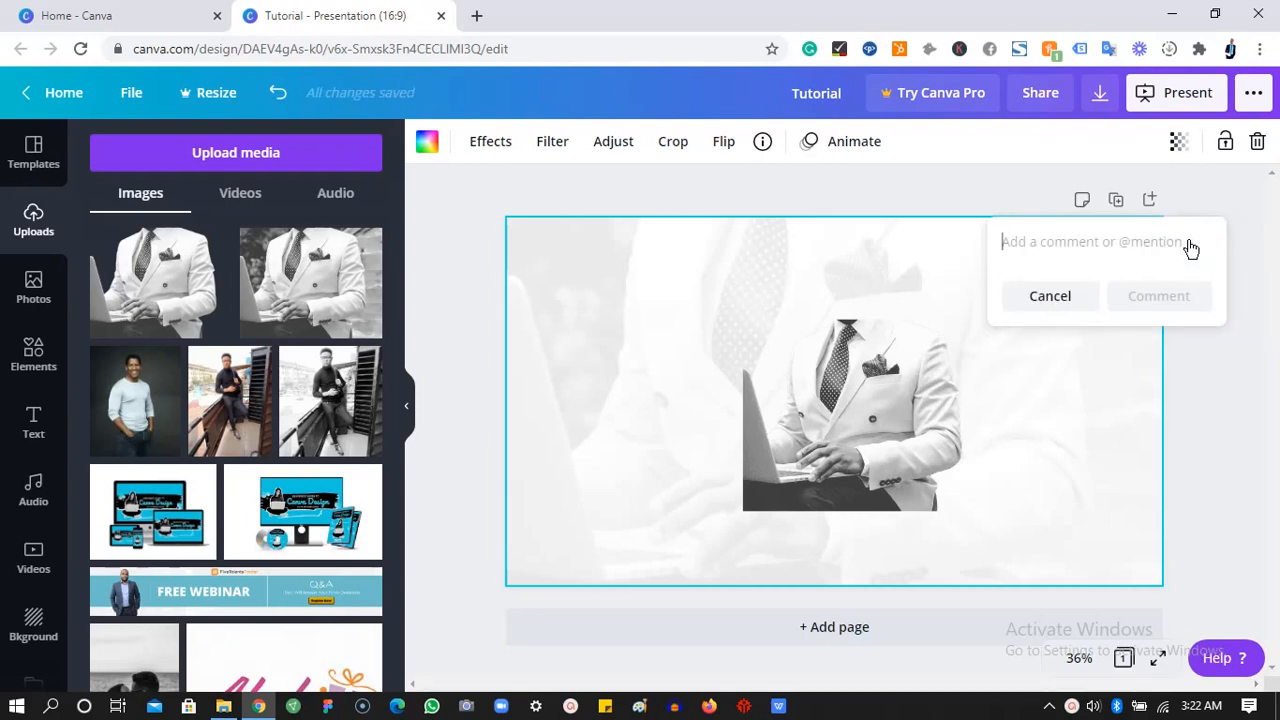
{"action": "type", "text": "Please don't edit background"}
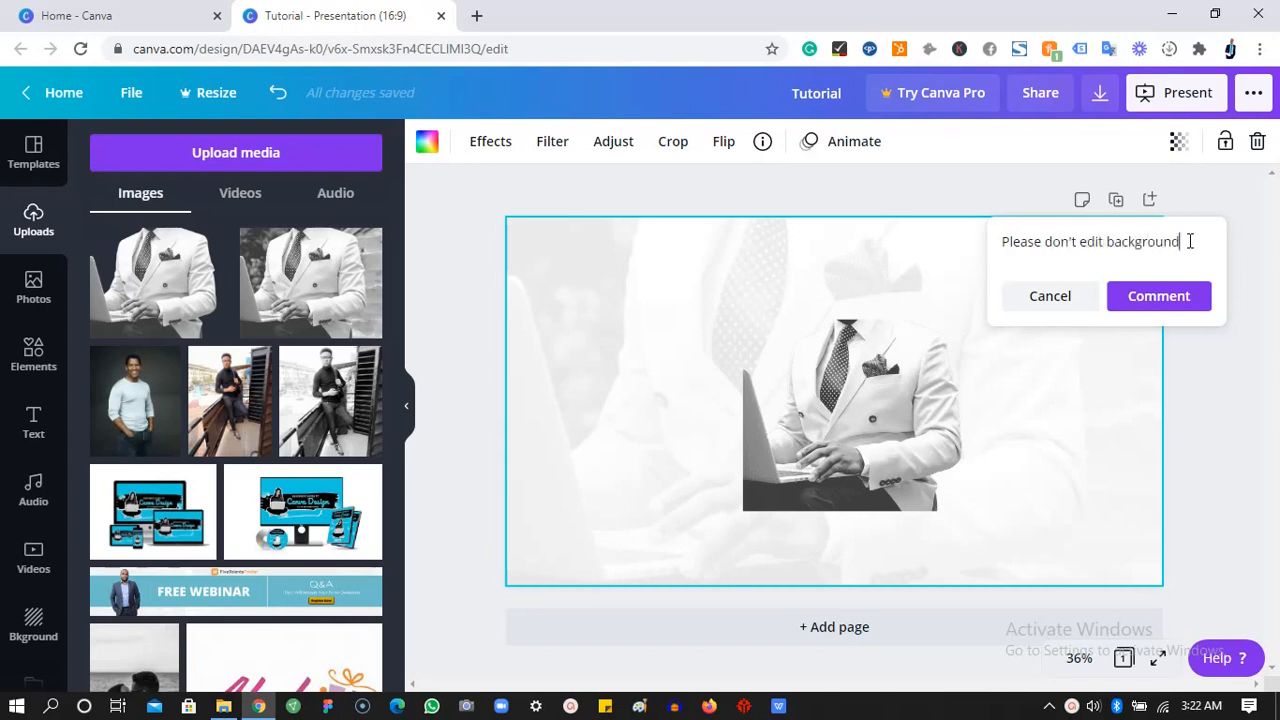
{"action": "left_click", "coordinate": [1157, 296]}
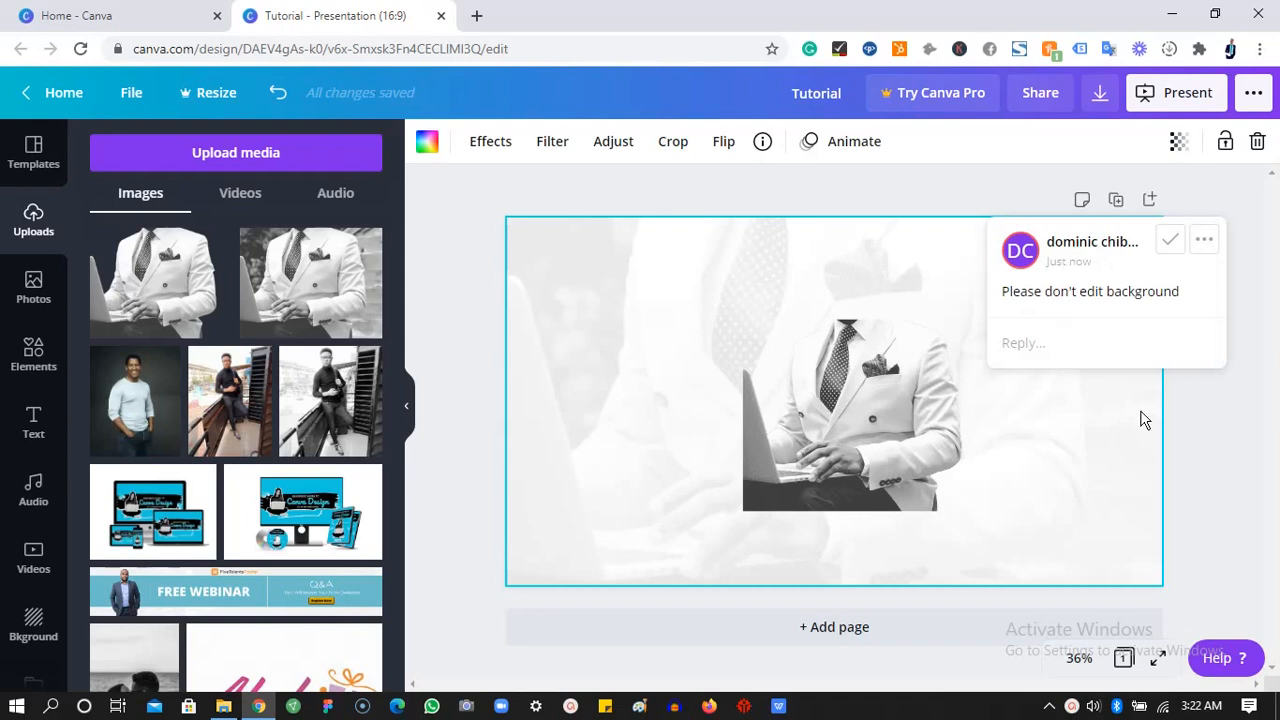
{"action": "left_click", "coordinate": [1141, 412]}
{"action": "double_click", "coordinate": [1222, 328]}
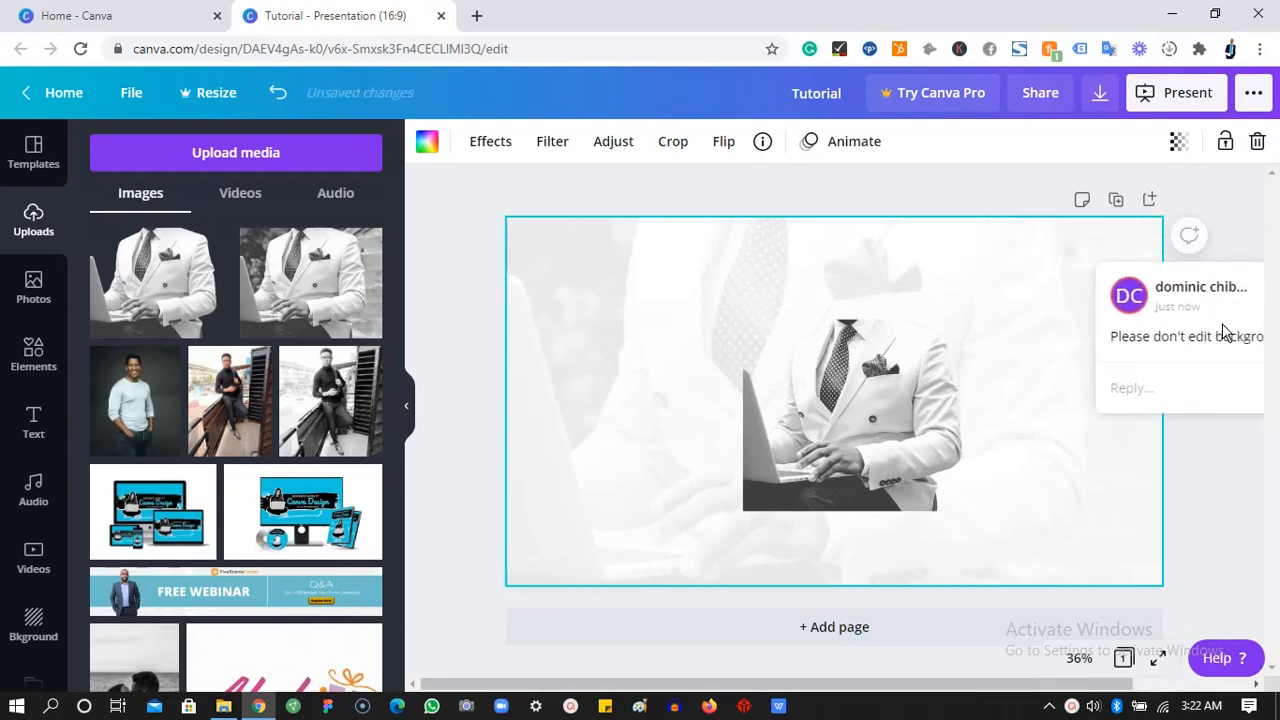
{"action": "left_click", "coordinate": [1107, 433]}
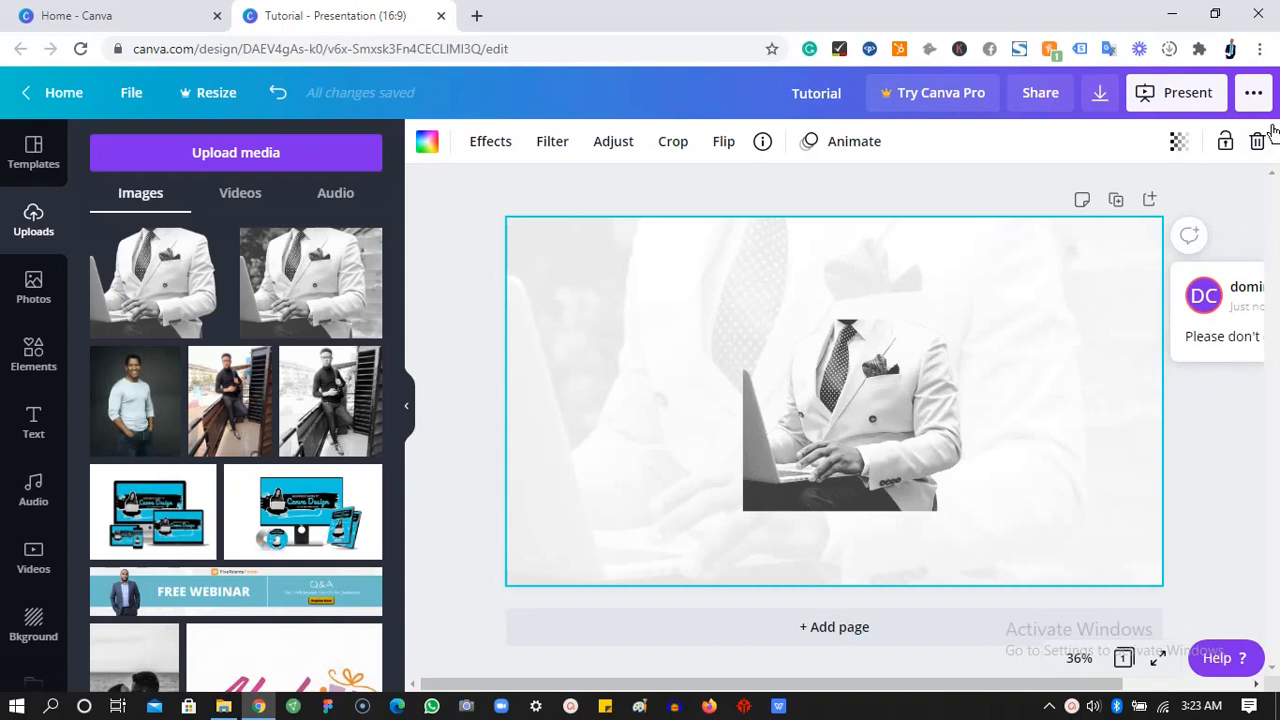
- Lock the background photo again and move the small suit photo to the right part of the page
{"action": "left_click", "coordinate": [1226, 142]}
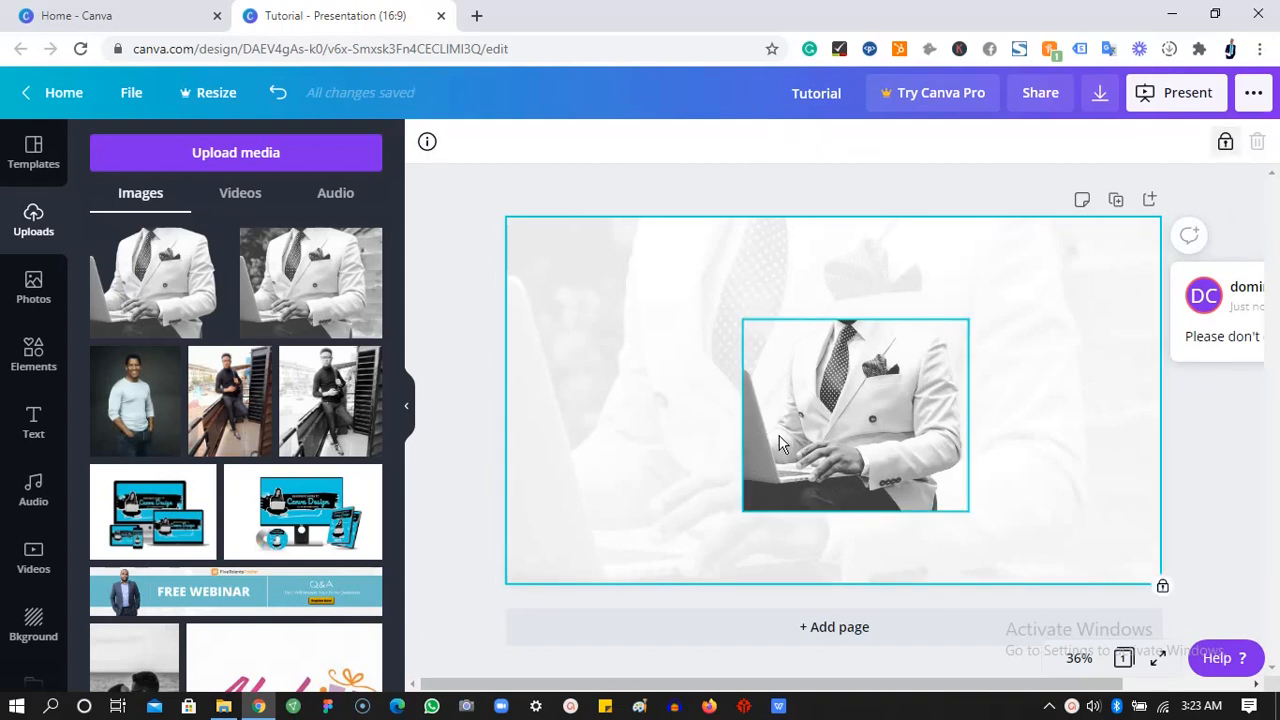
{"action": "left_click_drag", "start_coordinate": [783, 444], "coordinate": [919, 444]}
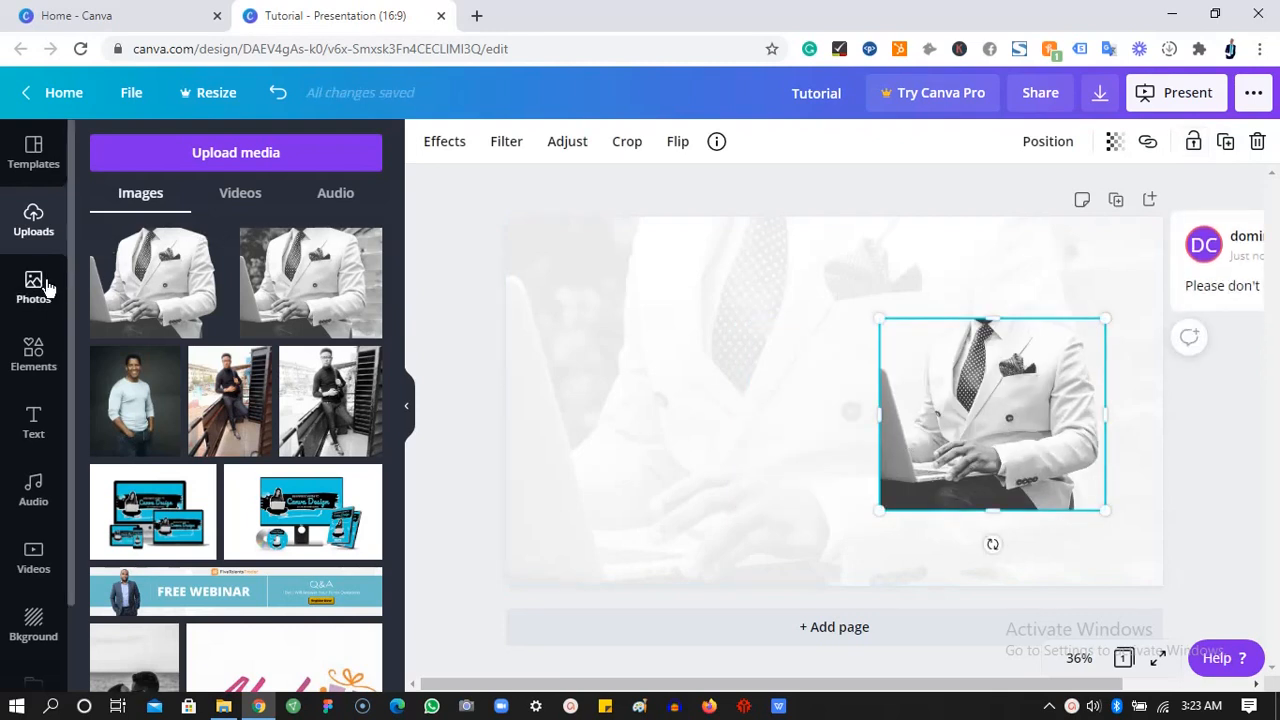
- Add the stock photo of the masked woman picking fruit and shrink it to about half size, beside the suit photo
{"action": "left_click", "coordinate": [40, 287]}
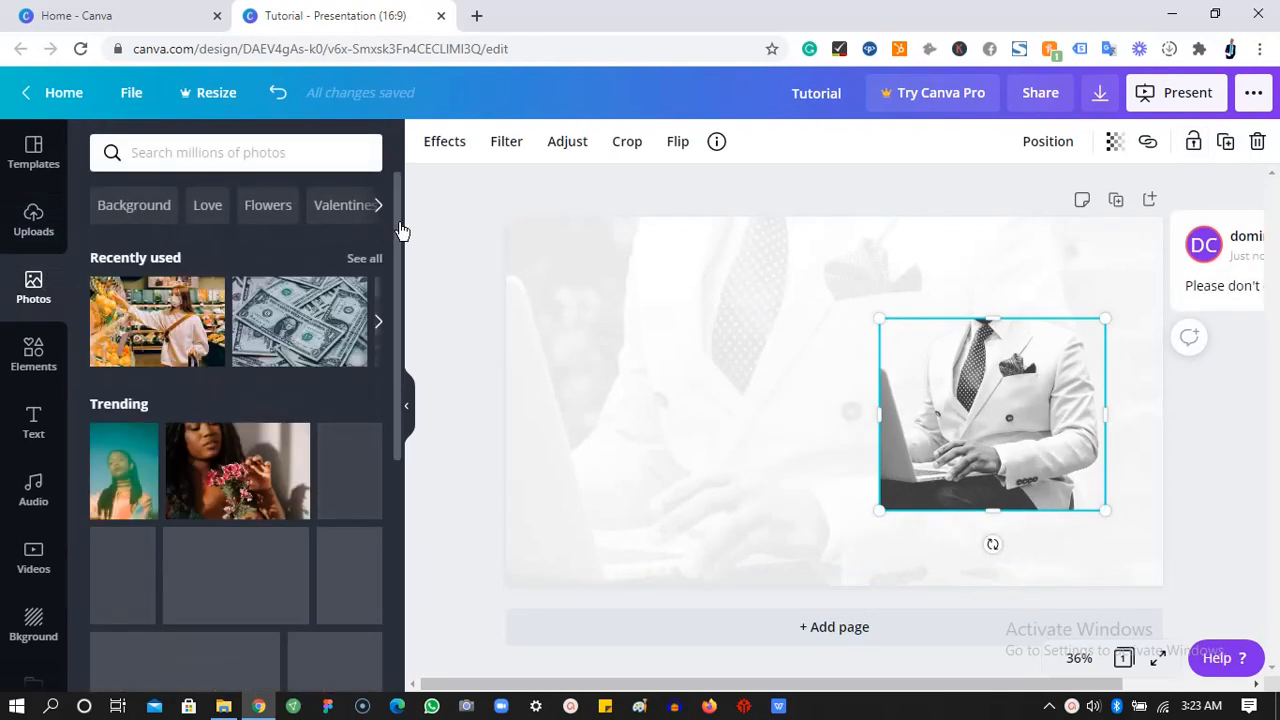
{"action": "left_click_drag", "start_coordinate": [394, 233], "coordinate": [394, 516]}
{"action": "left_click_drag", "start_coordinate": [253, 470], "coordinate": [787, 428]}
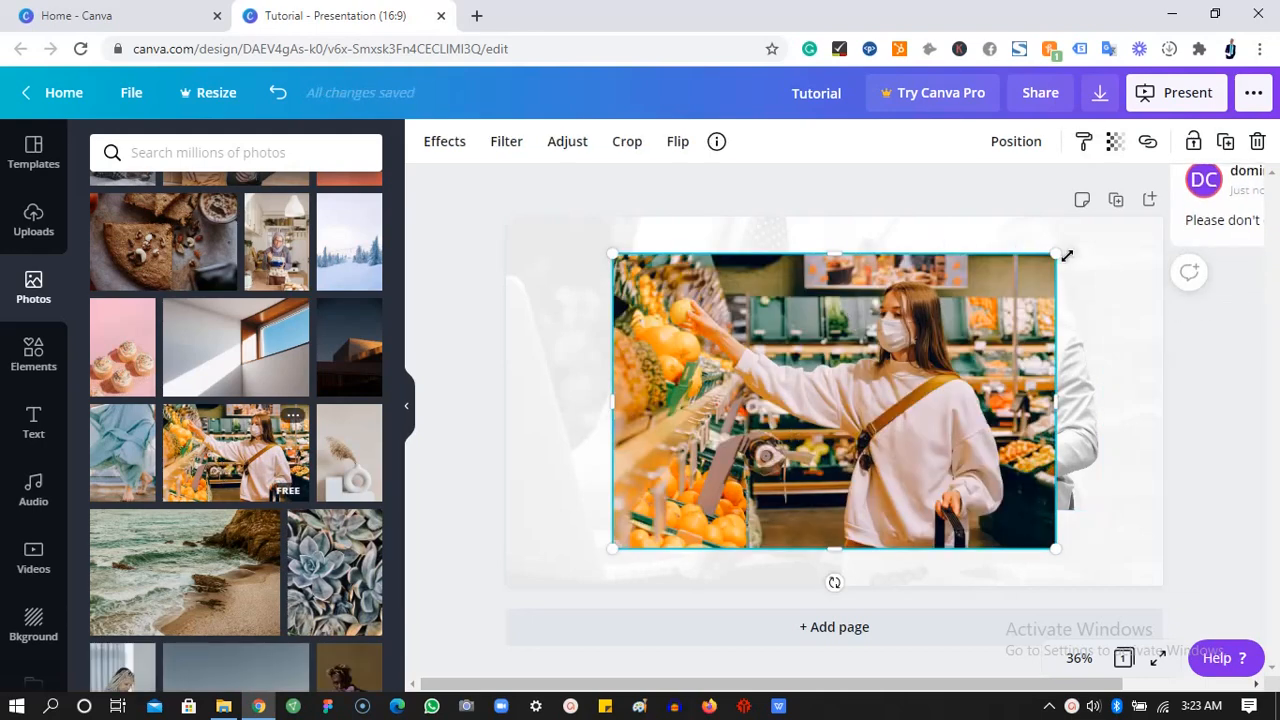
{"action": "left_click_drag", "start_coordinate": [957, 291], "coordinate": [834, 365]}
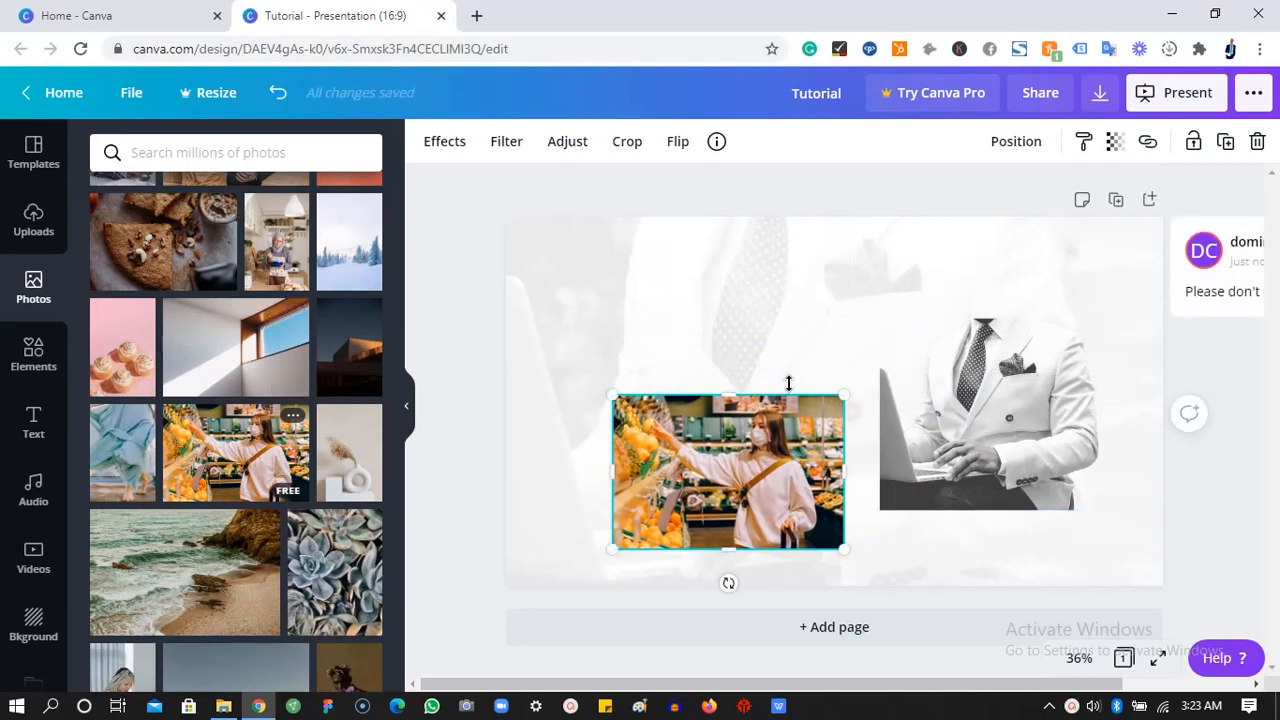
- Duplicate the fruit-shopping photo and place the copy directly above the original, edges aligned
{"action": "left_click", "coordinate": [674, 142]}
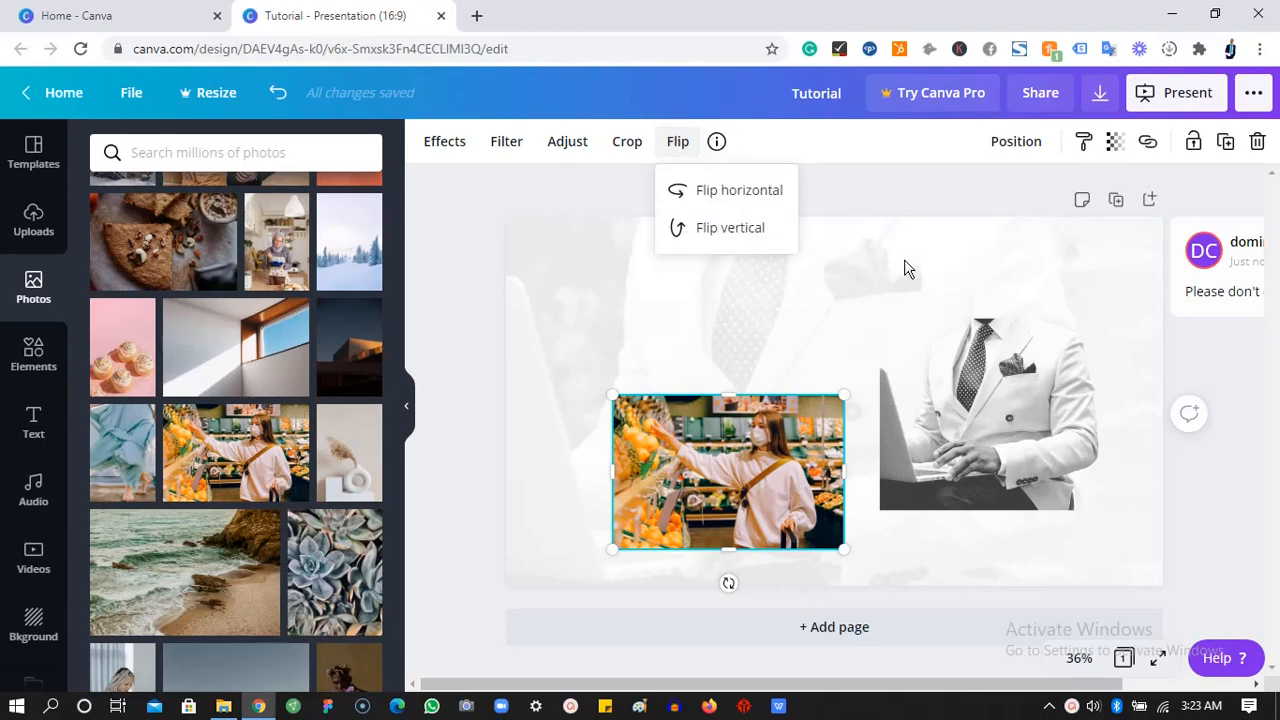
{"action": "left_click", "coordinate": [753, 403]}
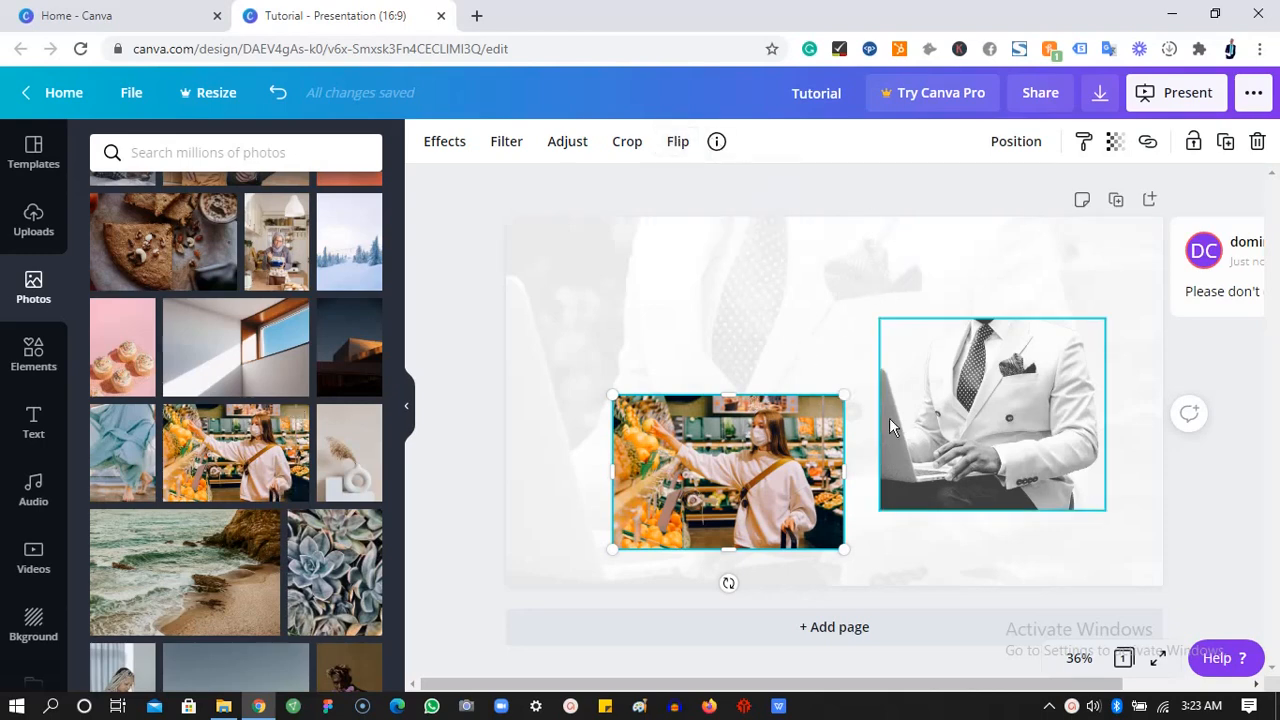
{"action": "key", "text": "ctrl+d"}
{"action": "left_click_drag", "start_coordinate": [788, 495], "coordinate": [783, 334]}
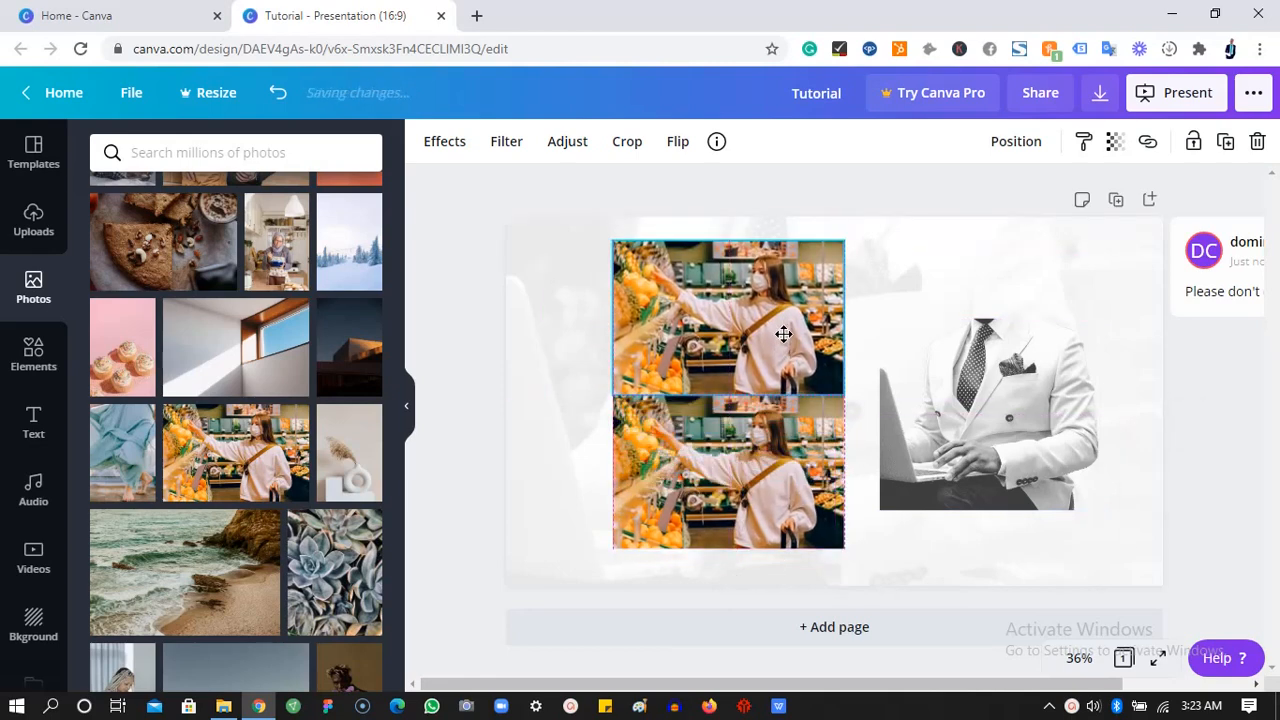
- Apply the Street filter to the lower fruit-shopping photo
{"action": "left_click", "coordinate": [725, 430]}
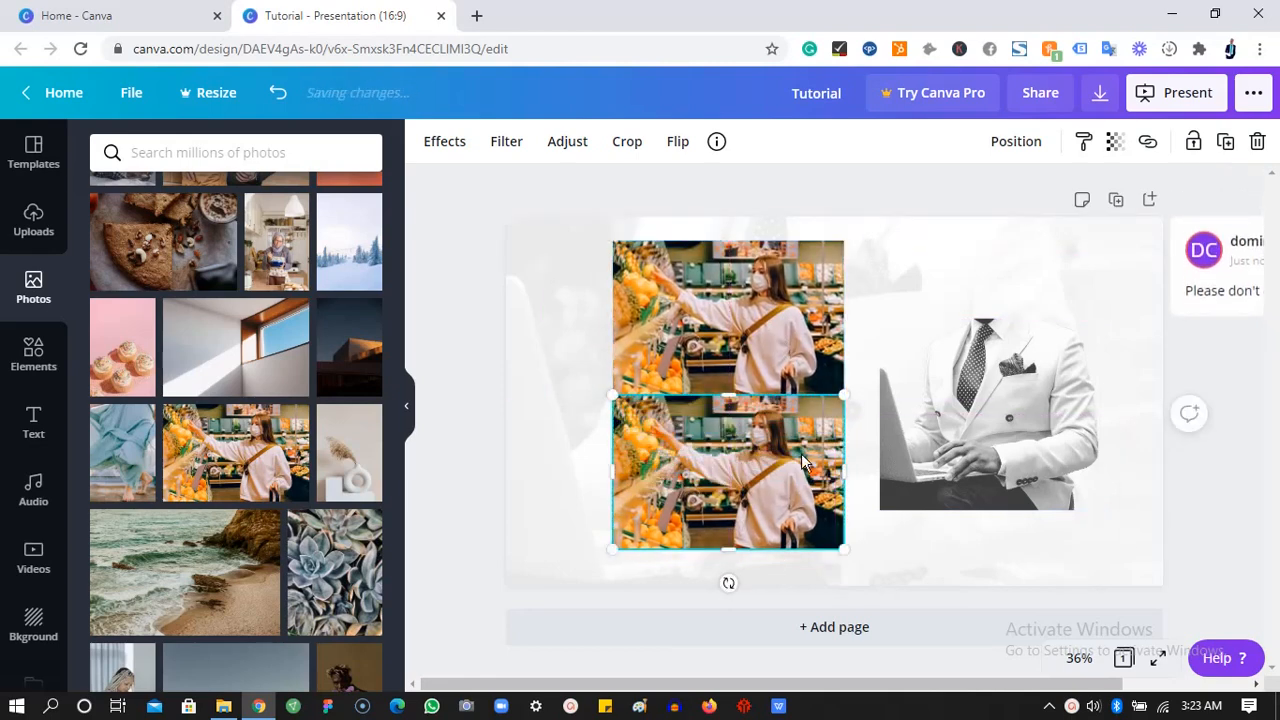
{"action": "left_click", "coordinate": [504, 141]}
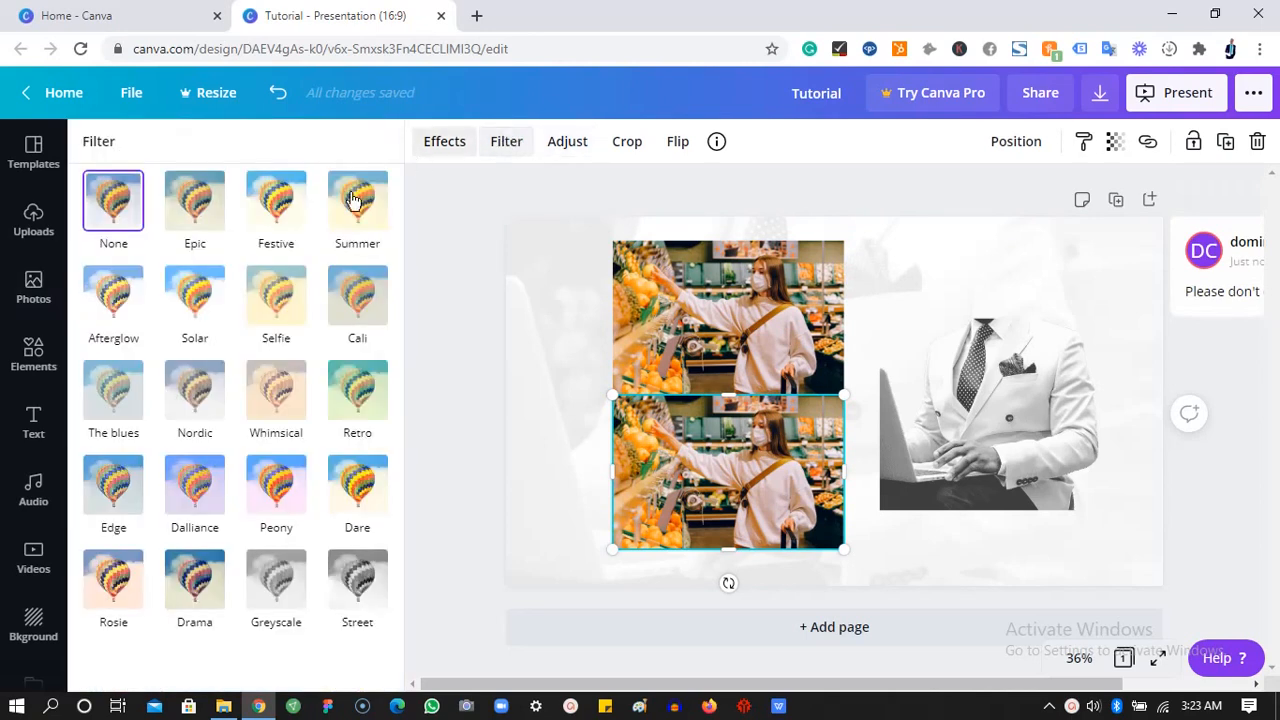
{"action": "left_click", "coordinate": [362, 580]}
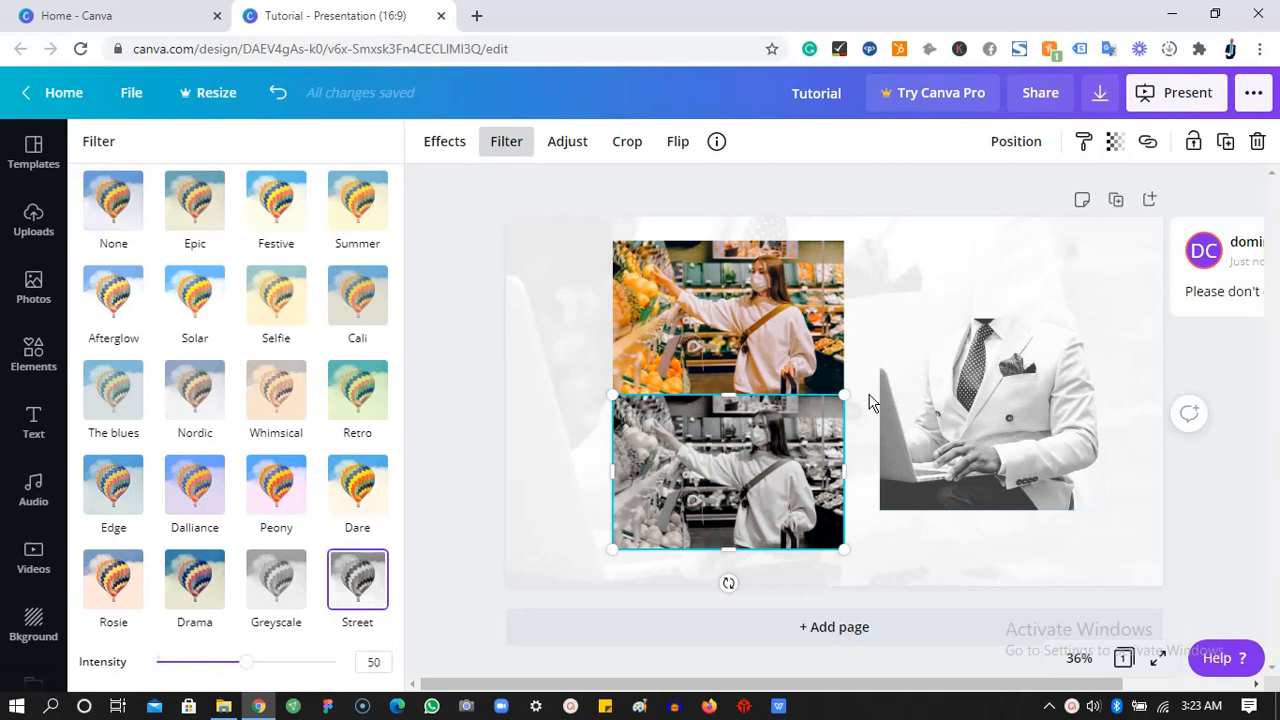
- Copy the style of the lower black-and-white fruit-shopping photo onto the coloured fruit-shopping photo above it
{"action": "left_click", "coordinate": [830, 320]}
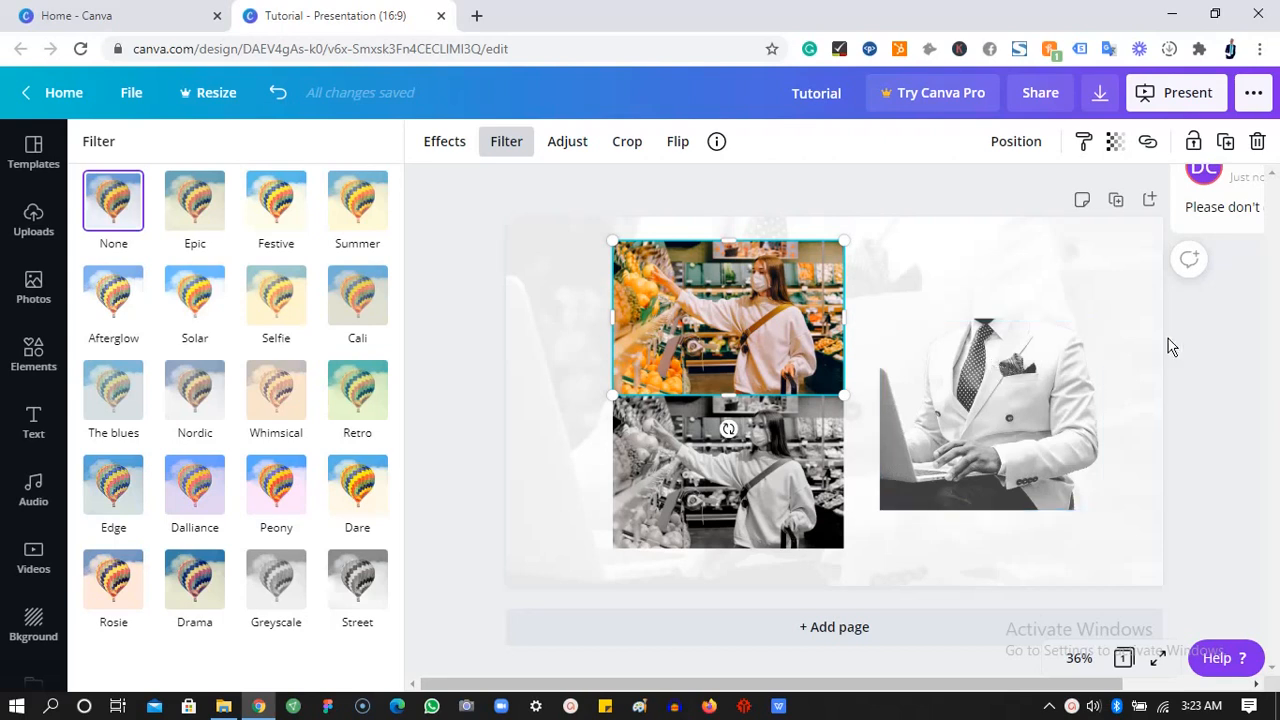
{"action": "left_click", "coordinate": [830, 466]}
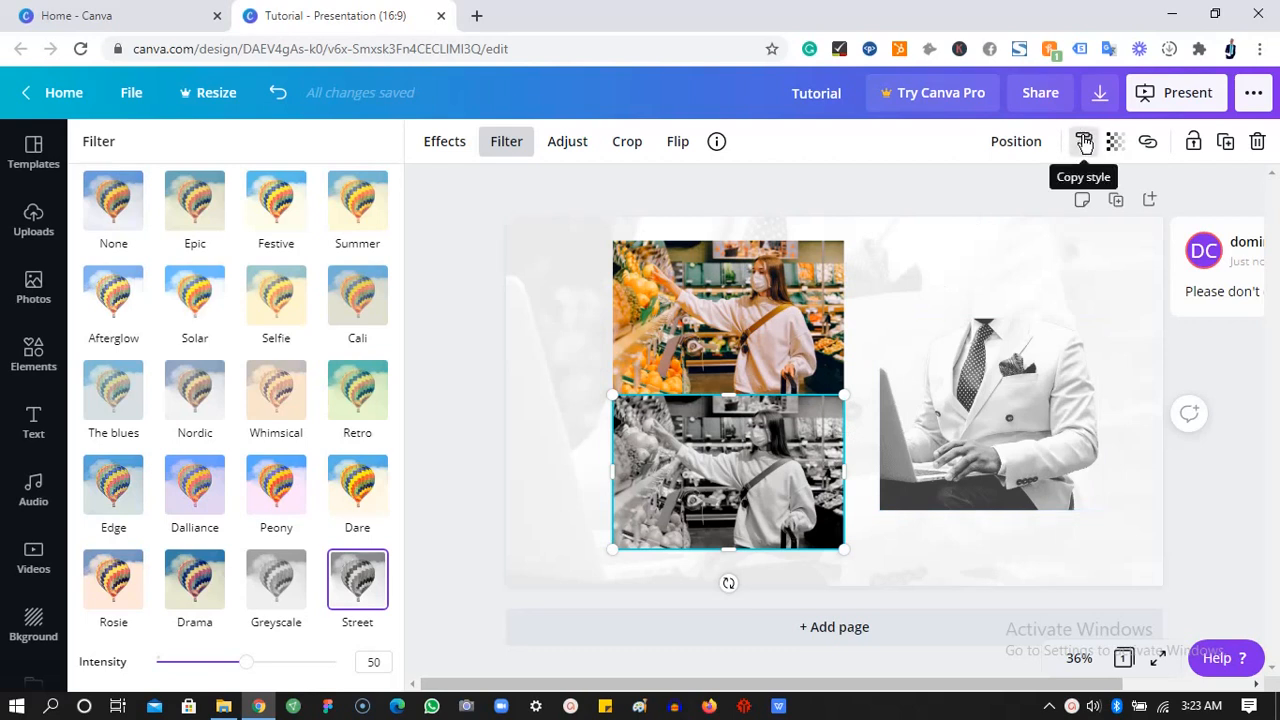
{"action": "left_click", "coordinate": [1084, 142]}
{"action": "left_click", "coordinate": [752, 292]}
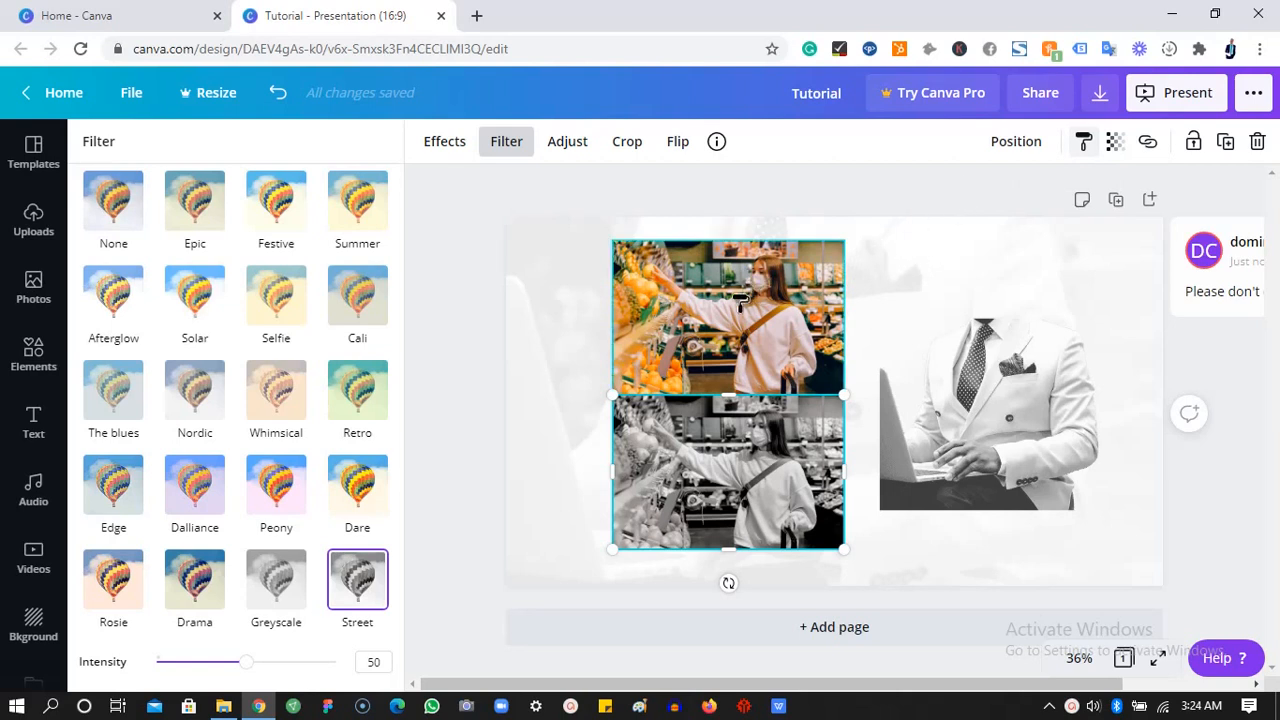
{"action": "left_click", "coordinate": [740, 300]}
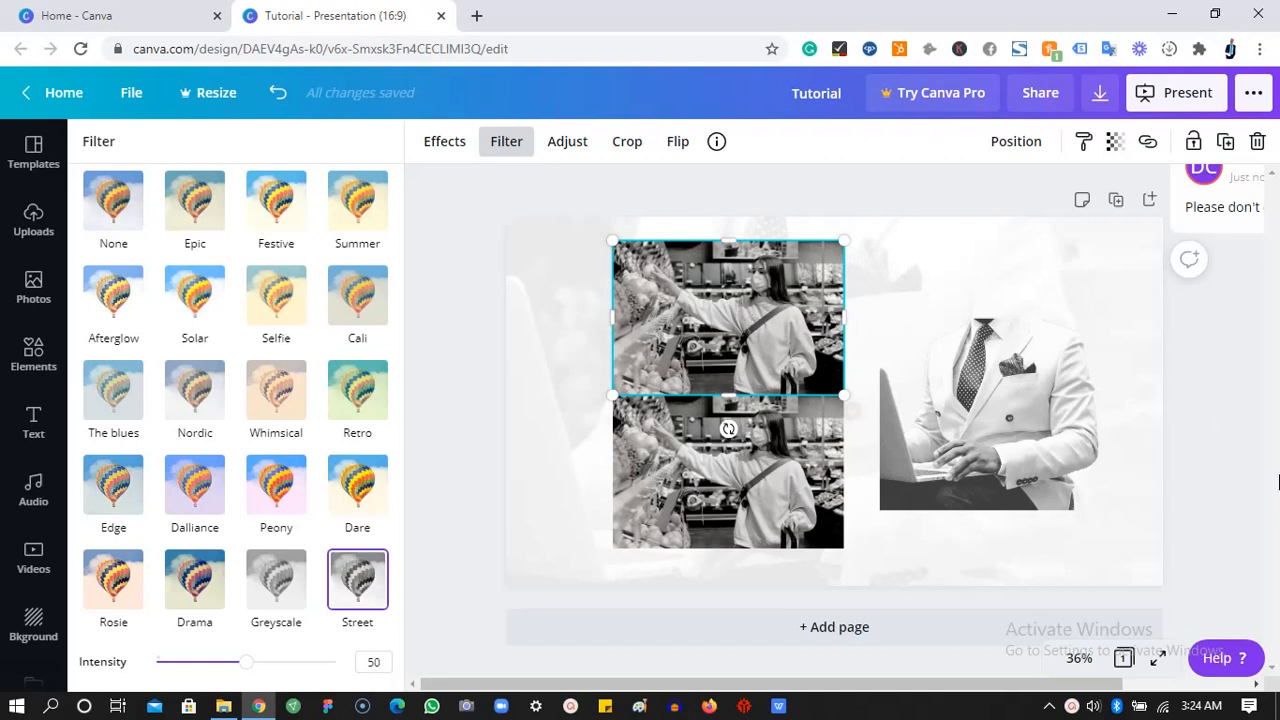
- Add a blank second page, and delete both fruit-shopping photos from page 1
{"action": "left_click", "coordinate": [883, 626]}
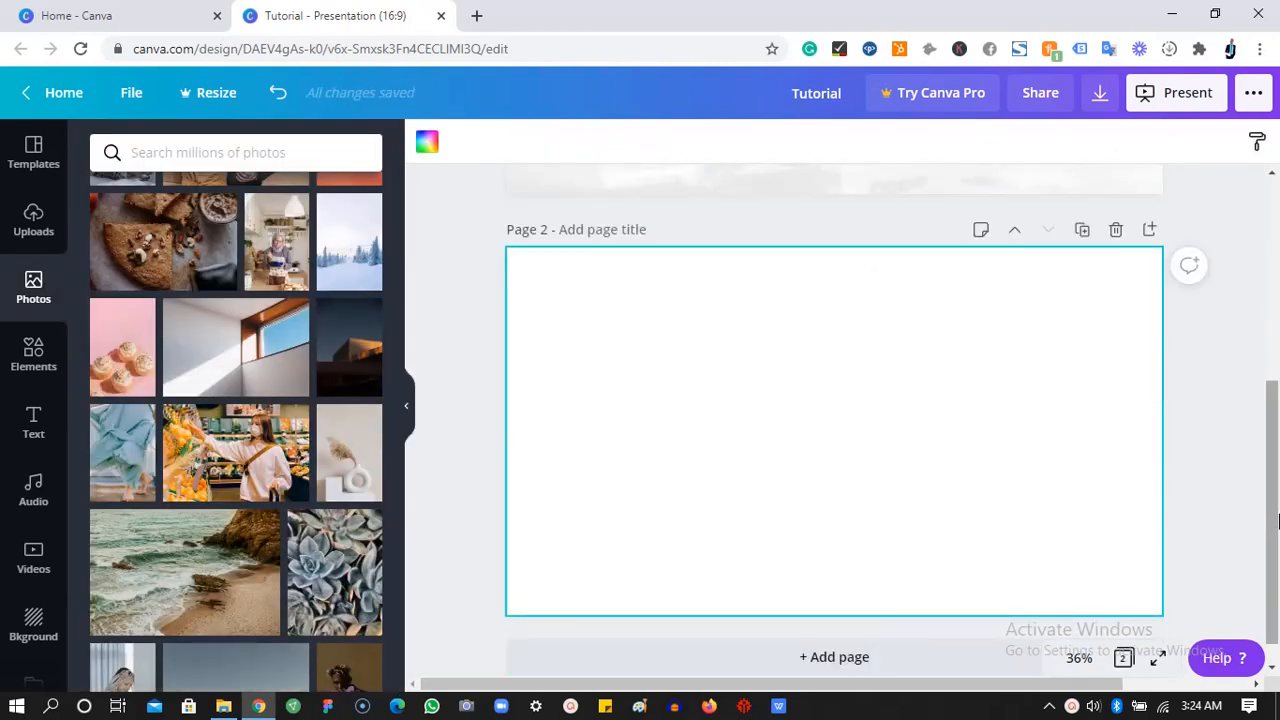
{"action": "left_click_drag", "start_coordinate": [1273, 495], "coordinate": [1277, 304]}
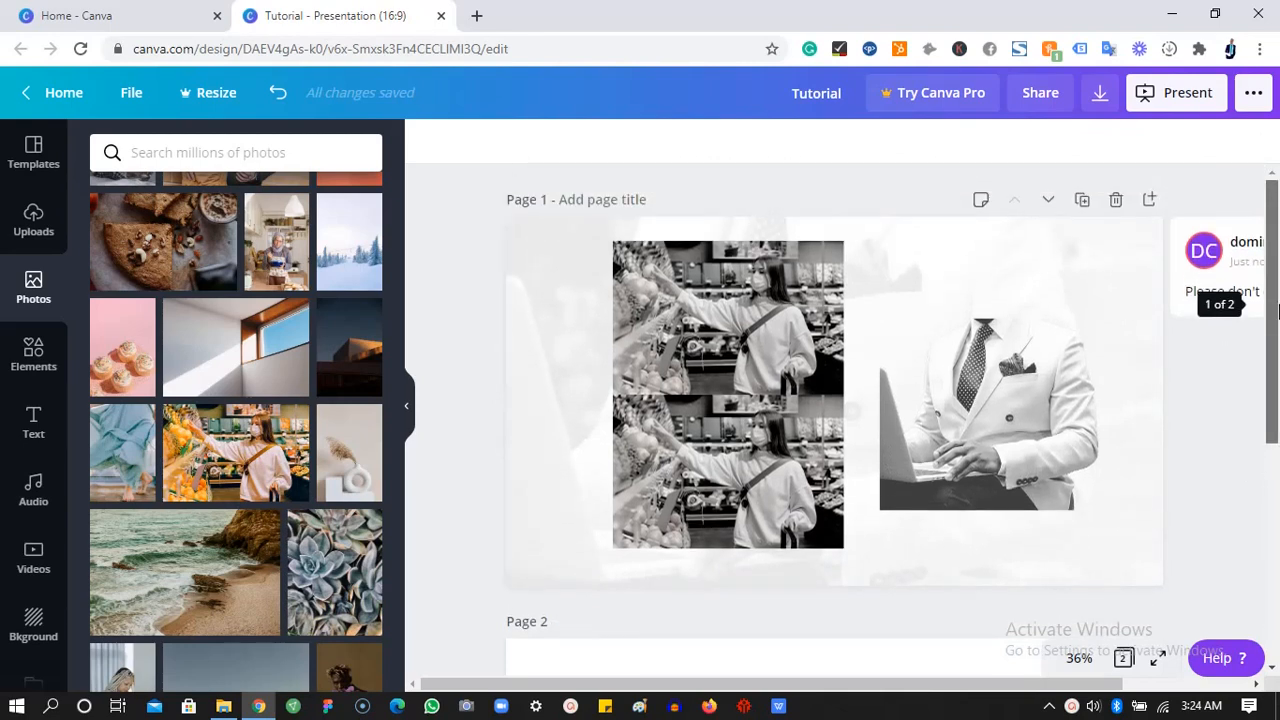
{"action": "left_click", "coordinate": [790, 347]}
{"action": "key", "text": "Delete"}
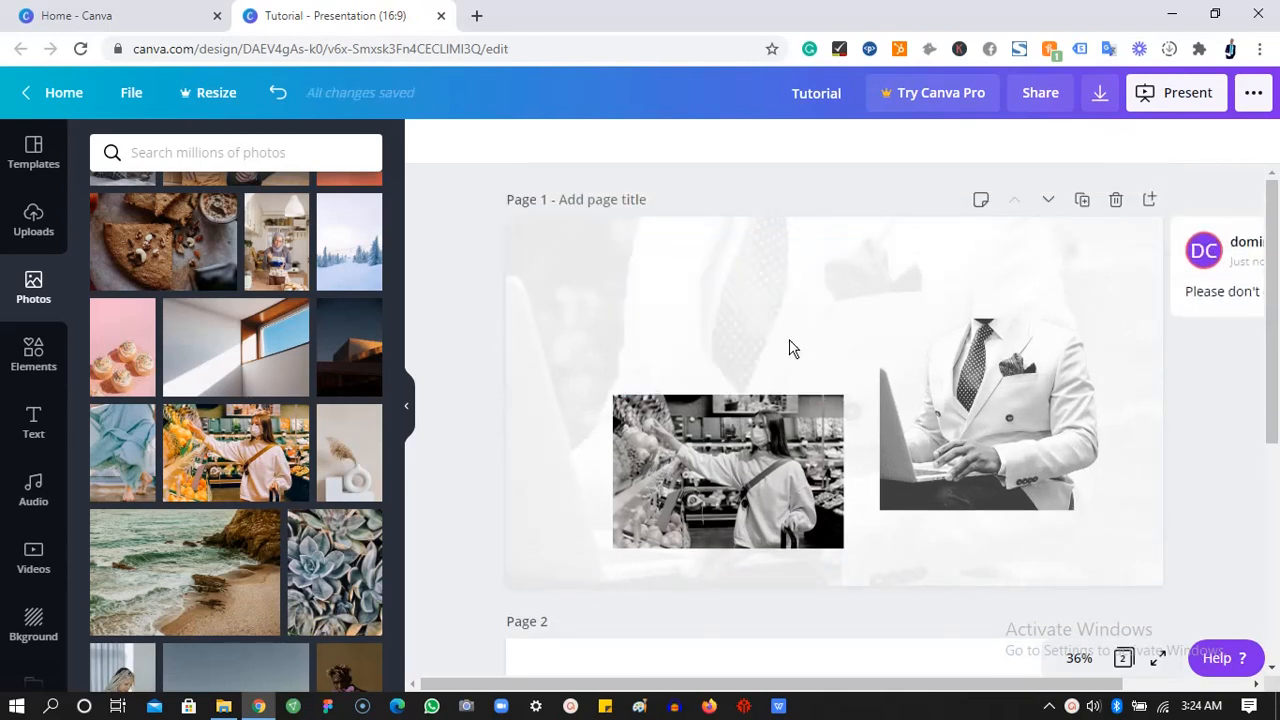
{"action": "left_click", "coordinate": [760, 425]}
{"action": "key", "text": "Delete"}
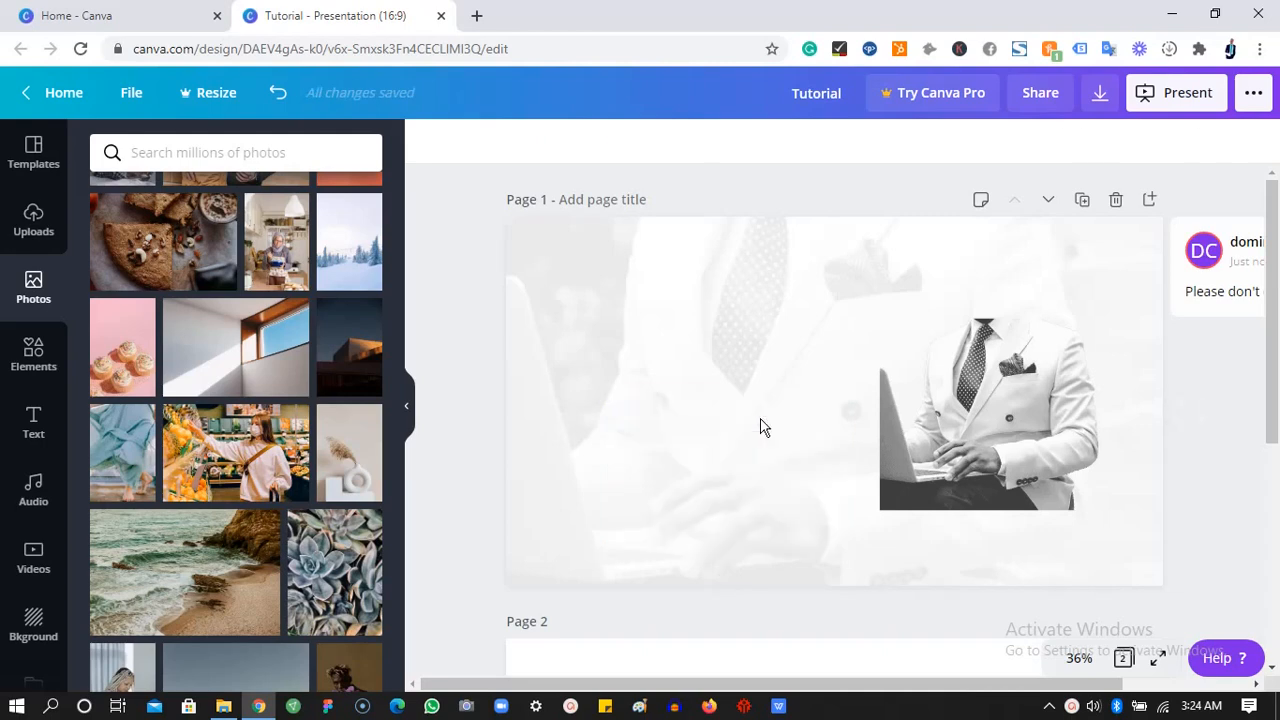
- Add the stock photo of the masked woman picking fruit to page 1 and shrink it to about half size
{"action": "left_click", "coordinate": [304, 446]}
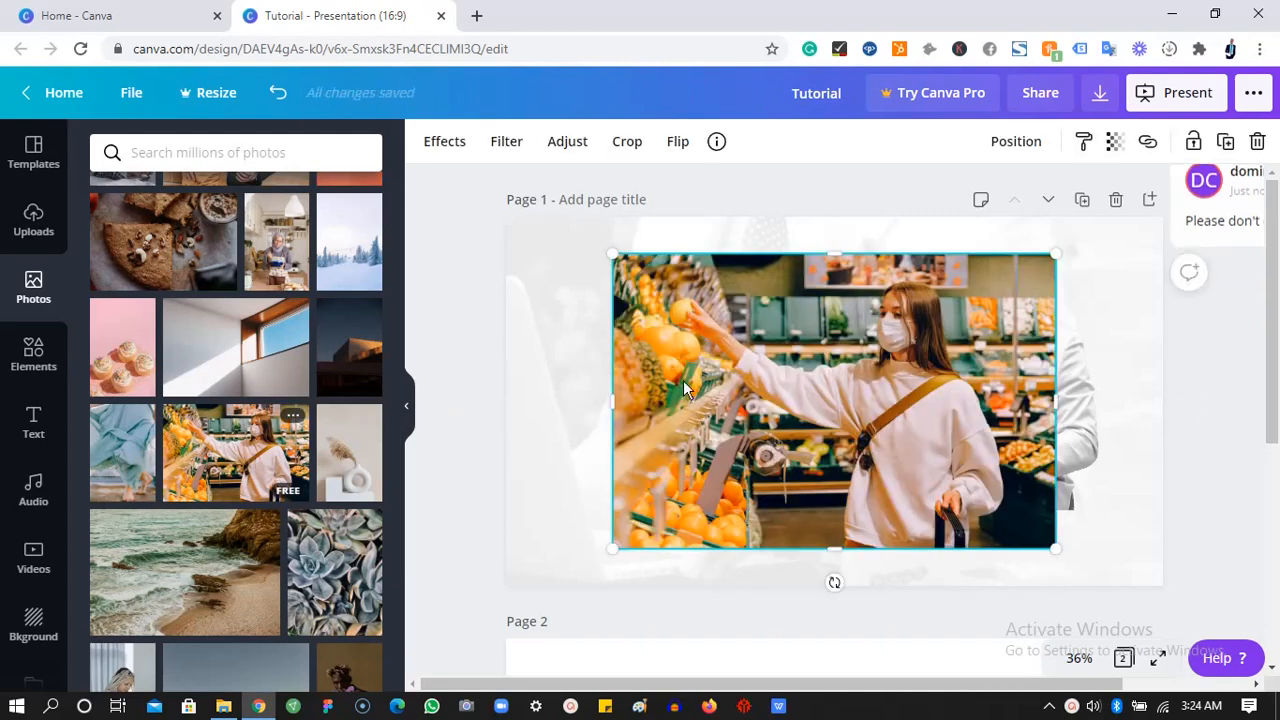
{"action": "left_click_drag", "start_coordinate": [978, 293], "coordinate": [830, 381]}
- Add a square shape and reshape it into a wide, flat bar placed above the fruit-shopping photo
{"action": "left_click", "coordinate": [35, 368]}
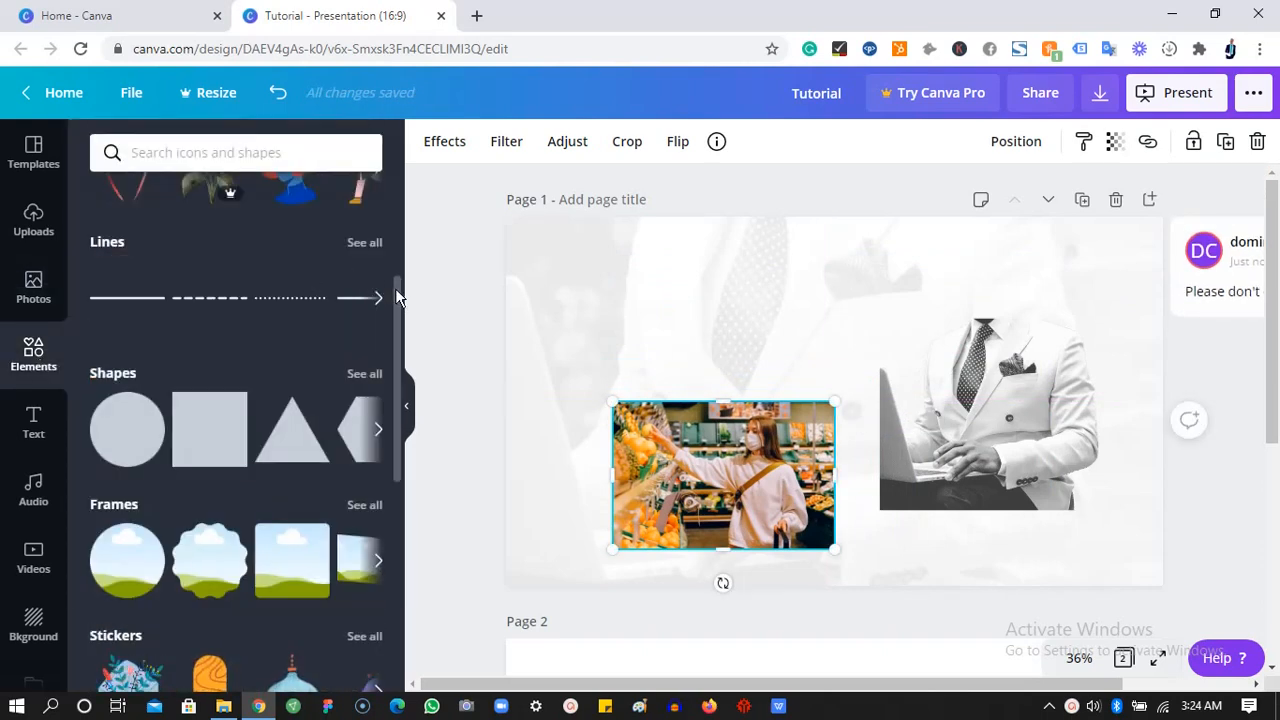
{"action": "left_click", "coordinate": [45, 298]}
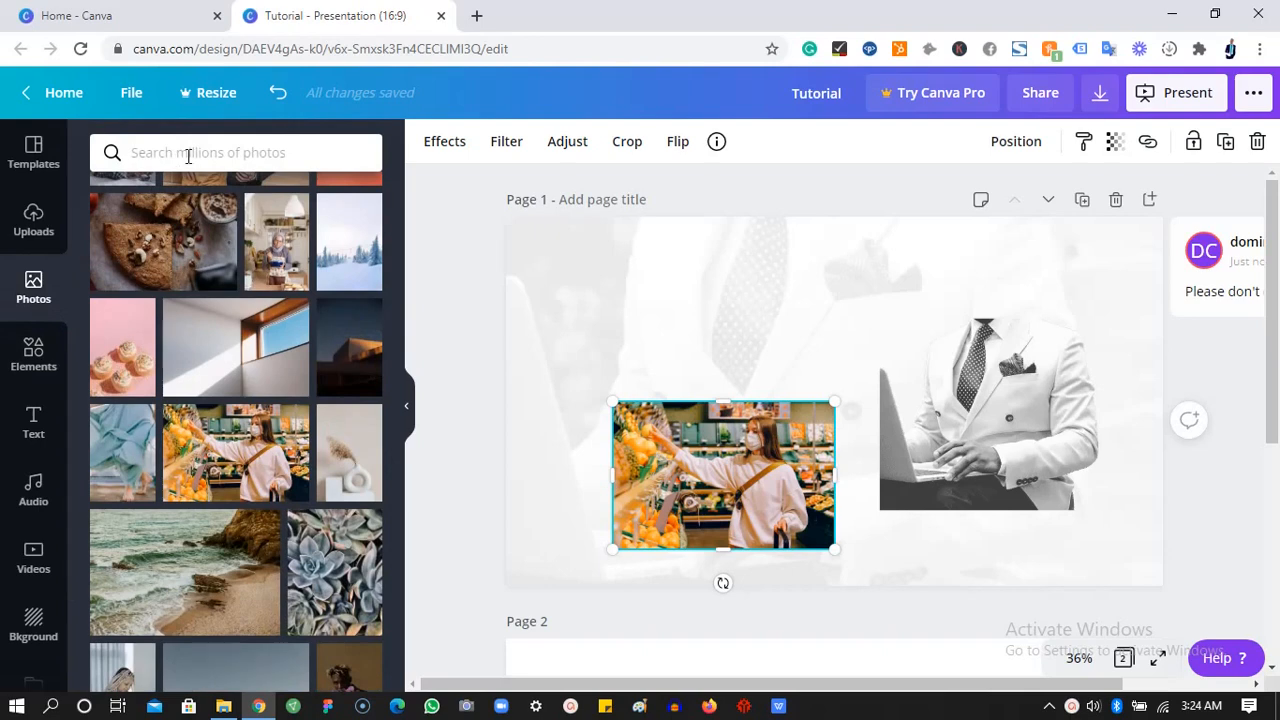
{"action": "left_click", "coordinate": [188, 153]}
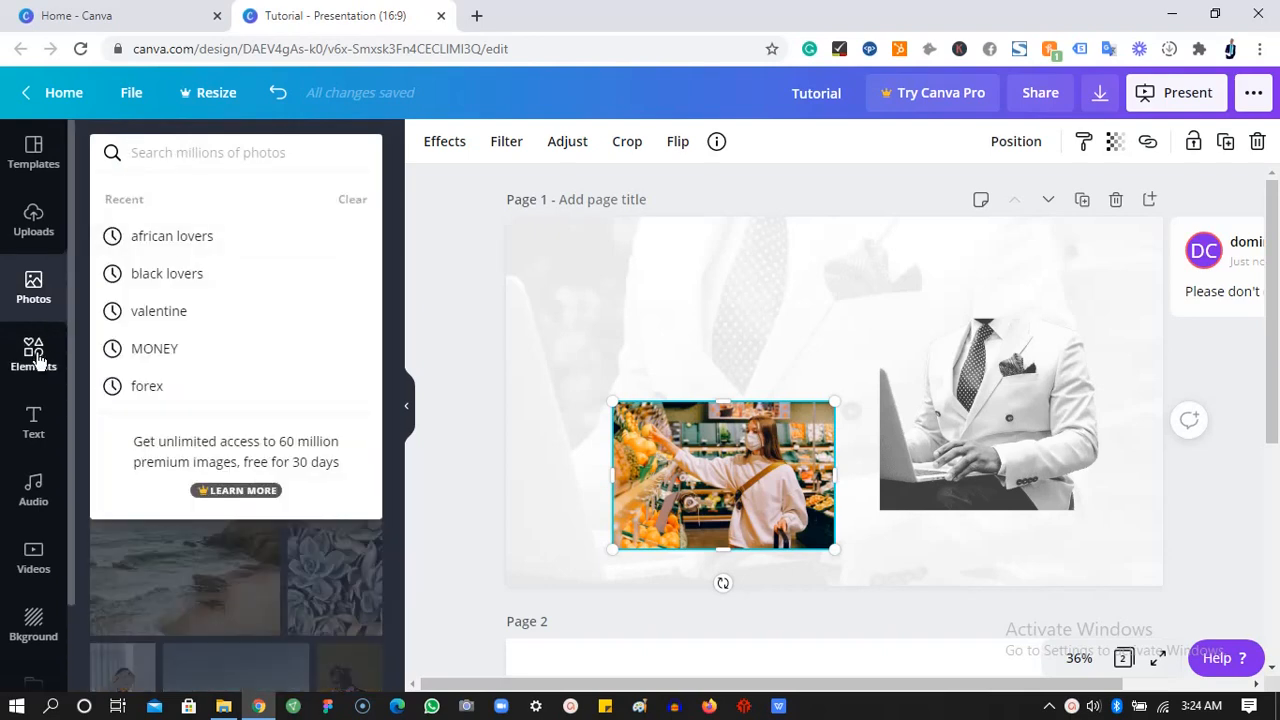
{"action": "left_click", "coordinate": [35, 358]}
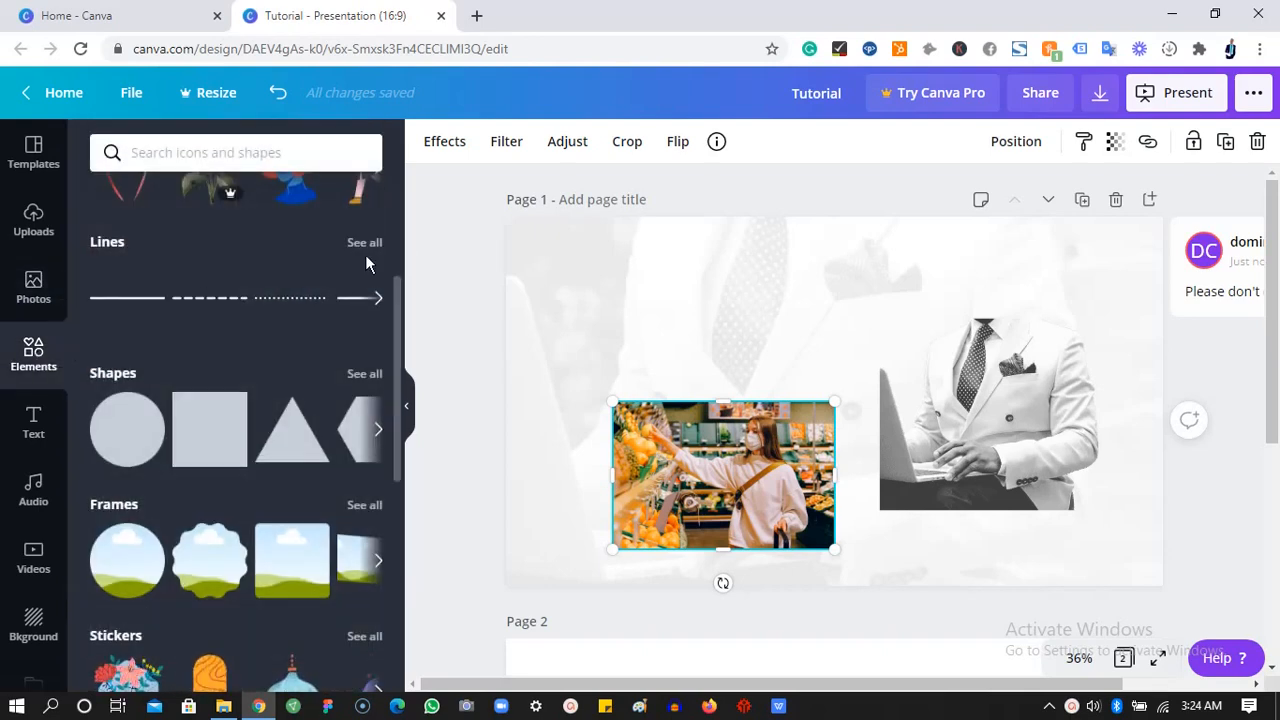
{"action": "left_click_drag", "start_coordinate": [397, 292], "coordinate": [402, 257]}
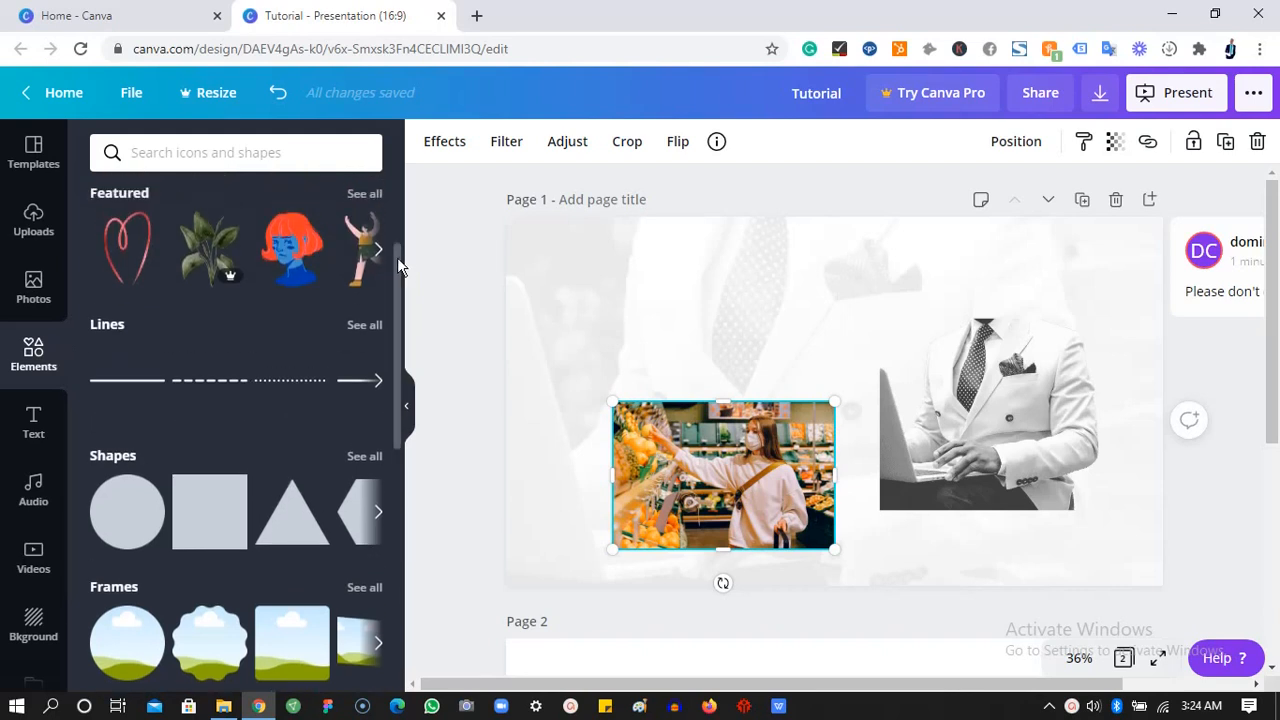
{"action": "left_click_drag", "start_coordinate": [397, 257], "coordinate": [394, 438]}
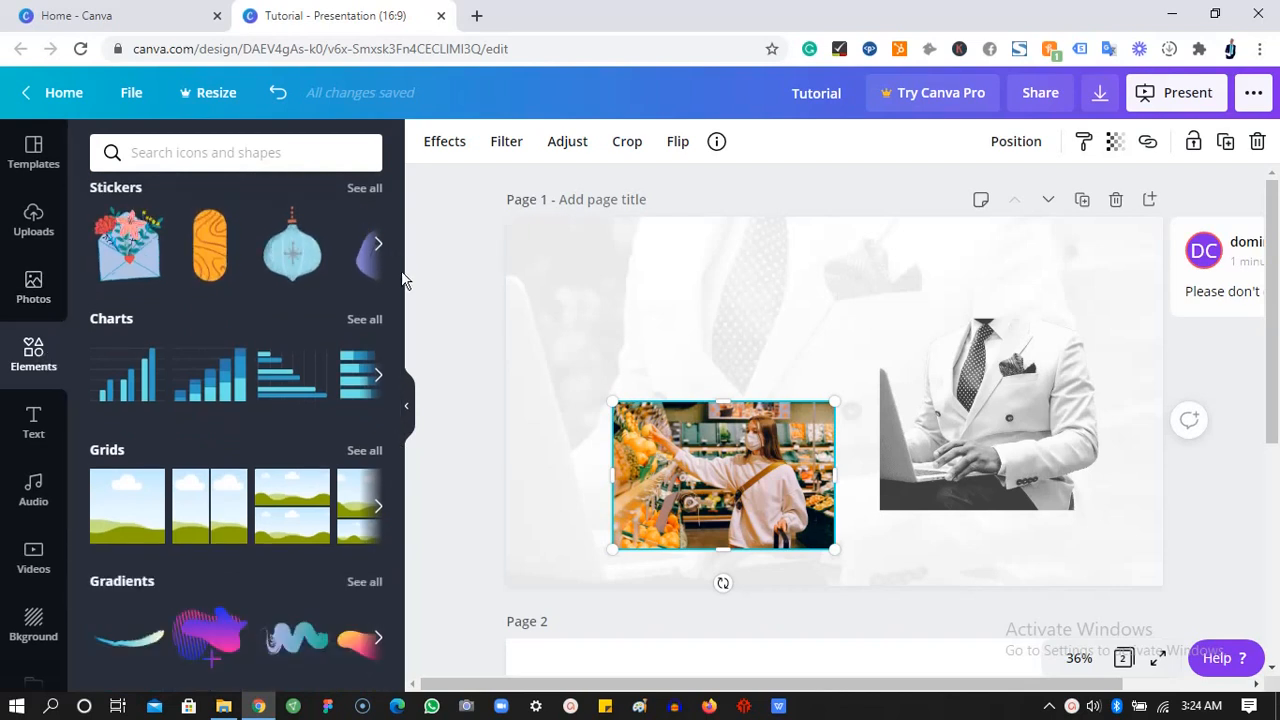
{"action": "left_click_drag", "start_coordinate": [396, 322], "coordinate": [390, 260]}
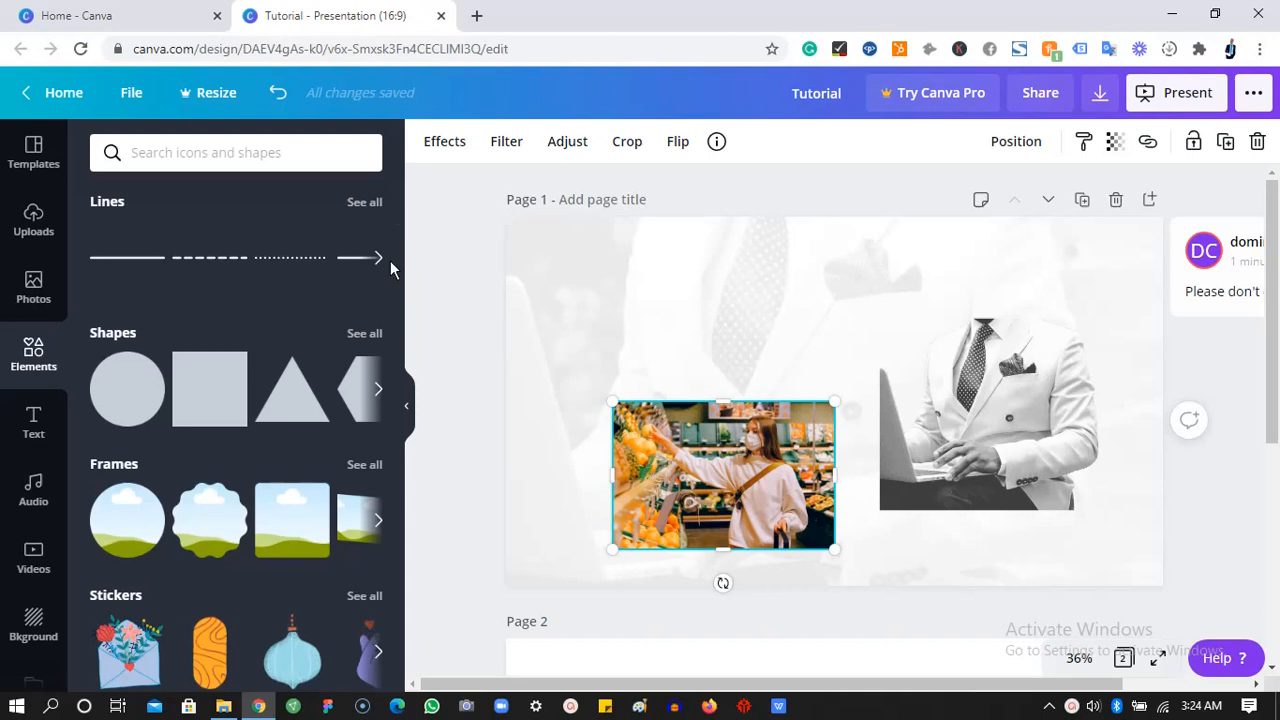
{"action": "left_click", "coordinate": [228, 390]}
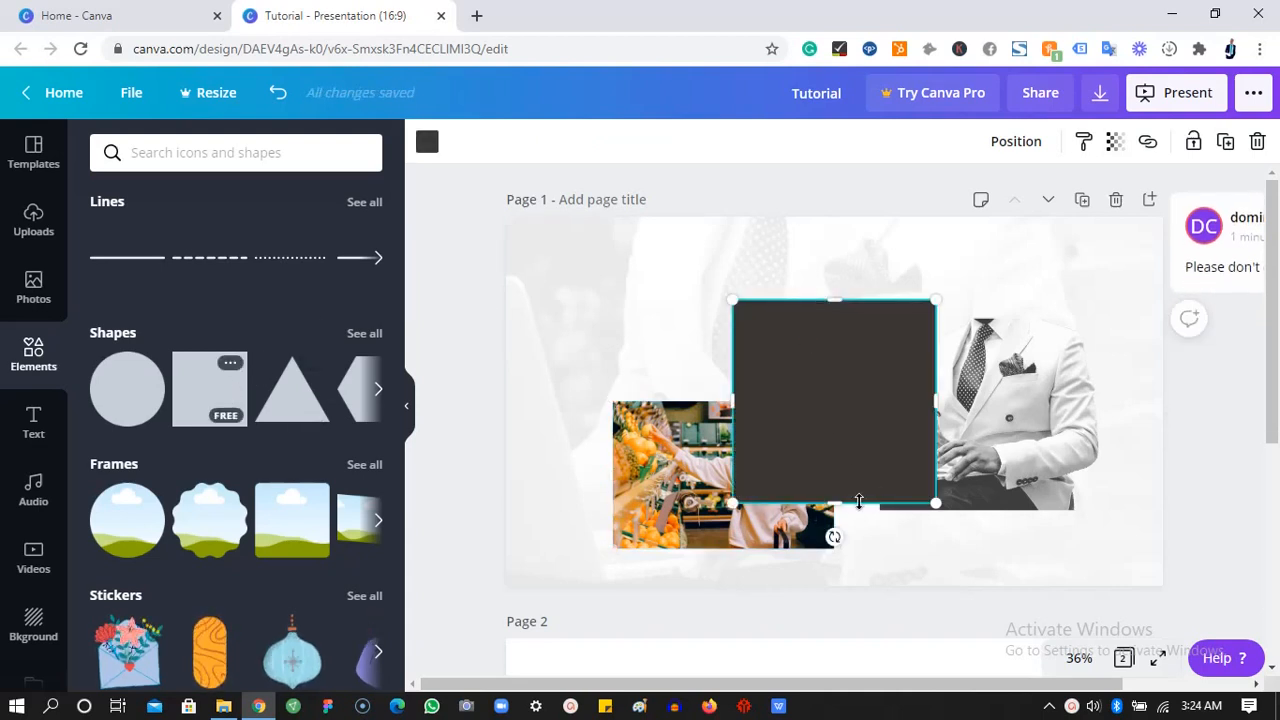
{"action": "left_click_drag", "start_coordinate": [882, 427], "coordinate": [908, 322]}
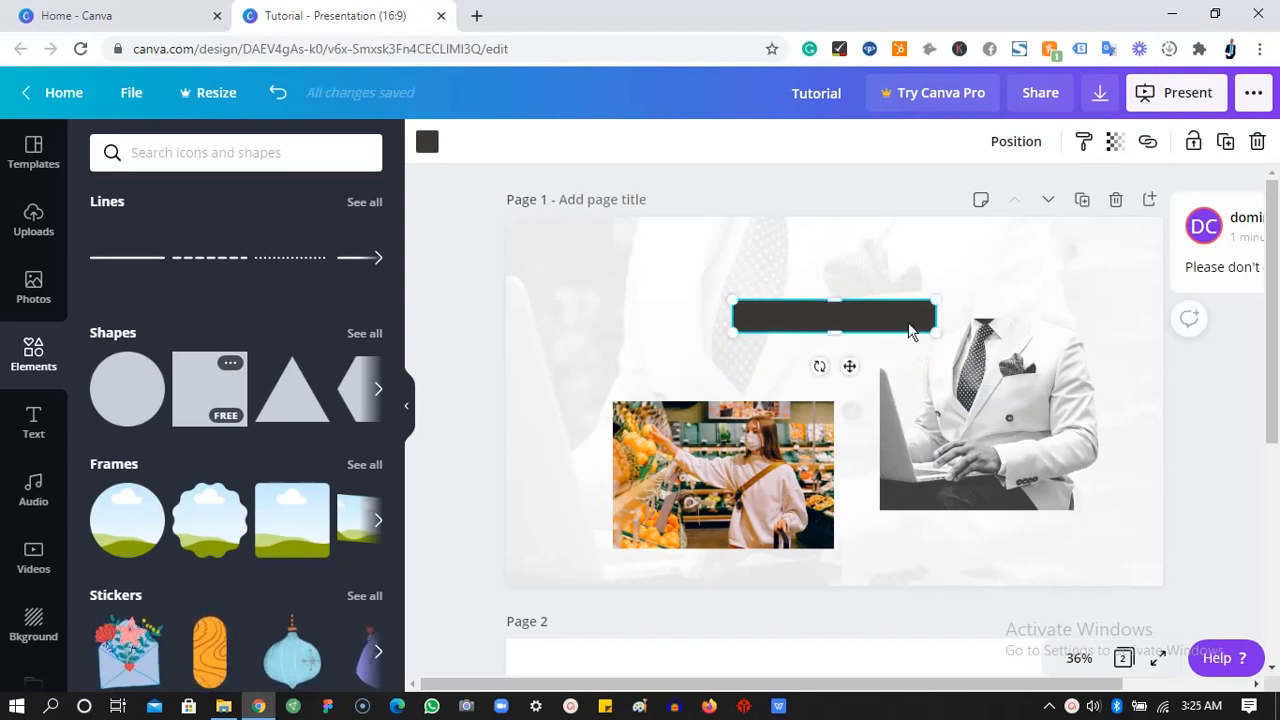
{"action": "left_click_drag", "start_coordinate": [789, 313], "coordinate": [612, 299]}
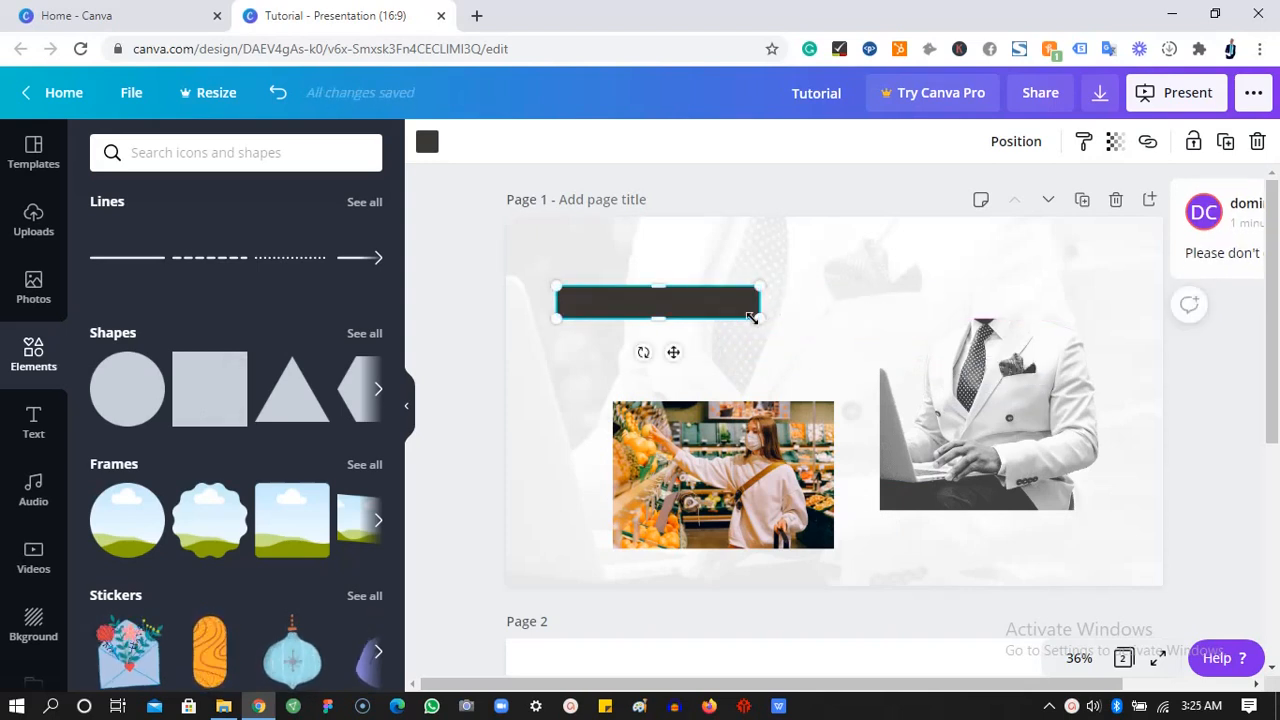
{"action": "left_click_drag", "start_coordinate": [756, 317], "coordinate": [740, 297]}
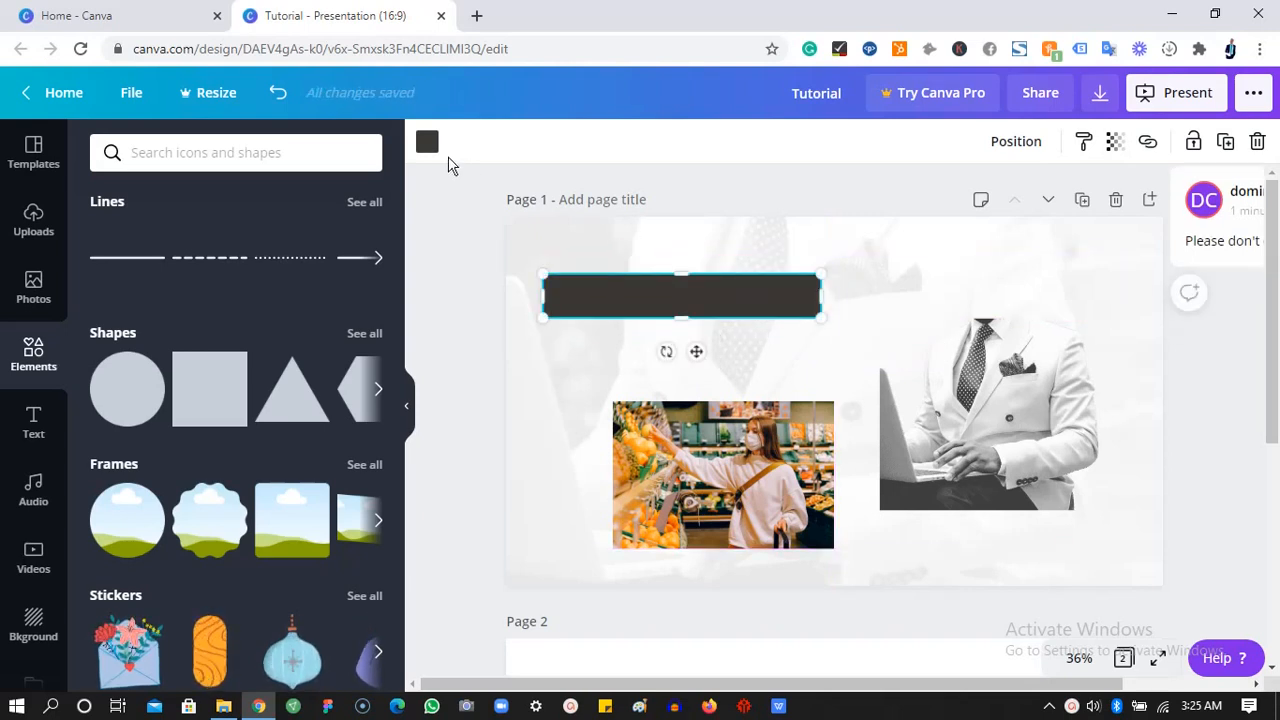
- Recolour the dark bar with the medium grey from the suit photo's colours
{"action": "left_click", "coordinate": [427, 143]}
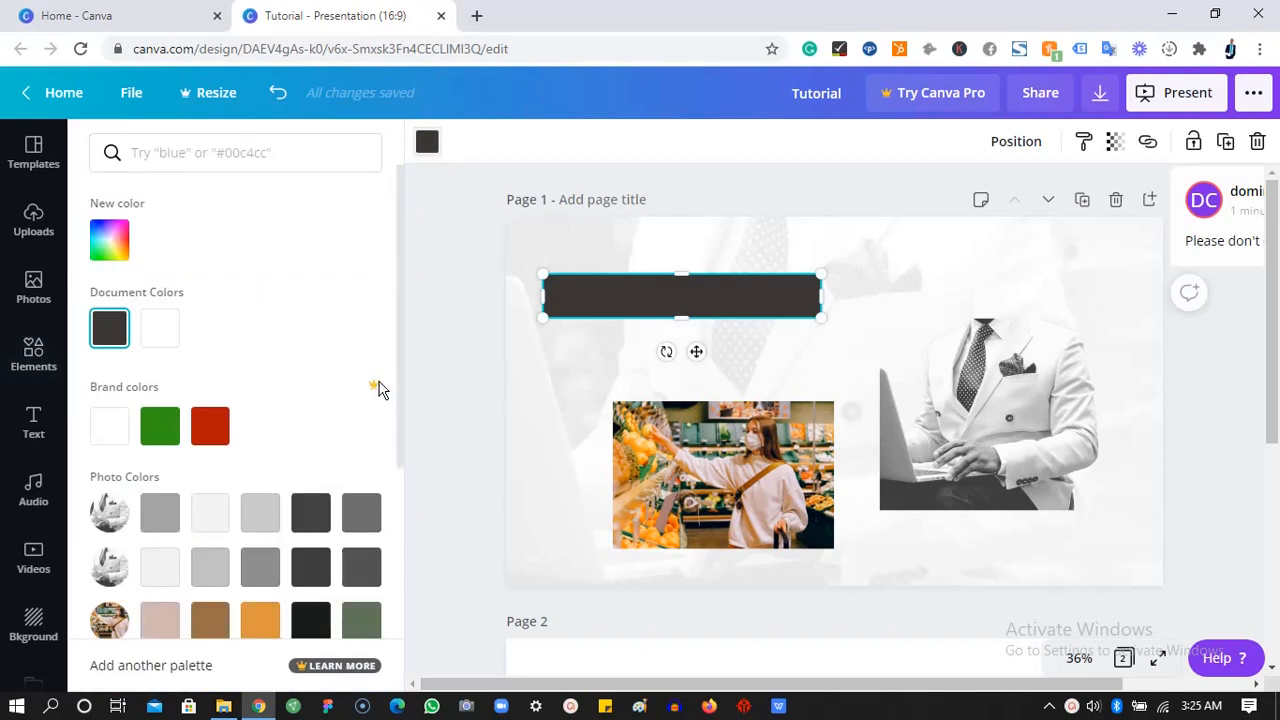
{"action": "left_click_drag", "start_coordinate": [398, 402], "coordinate": [409, 534]}
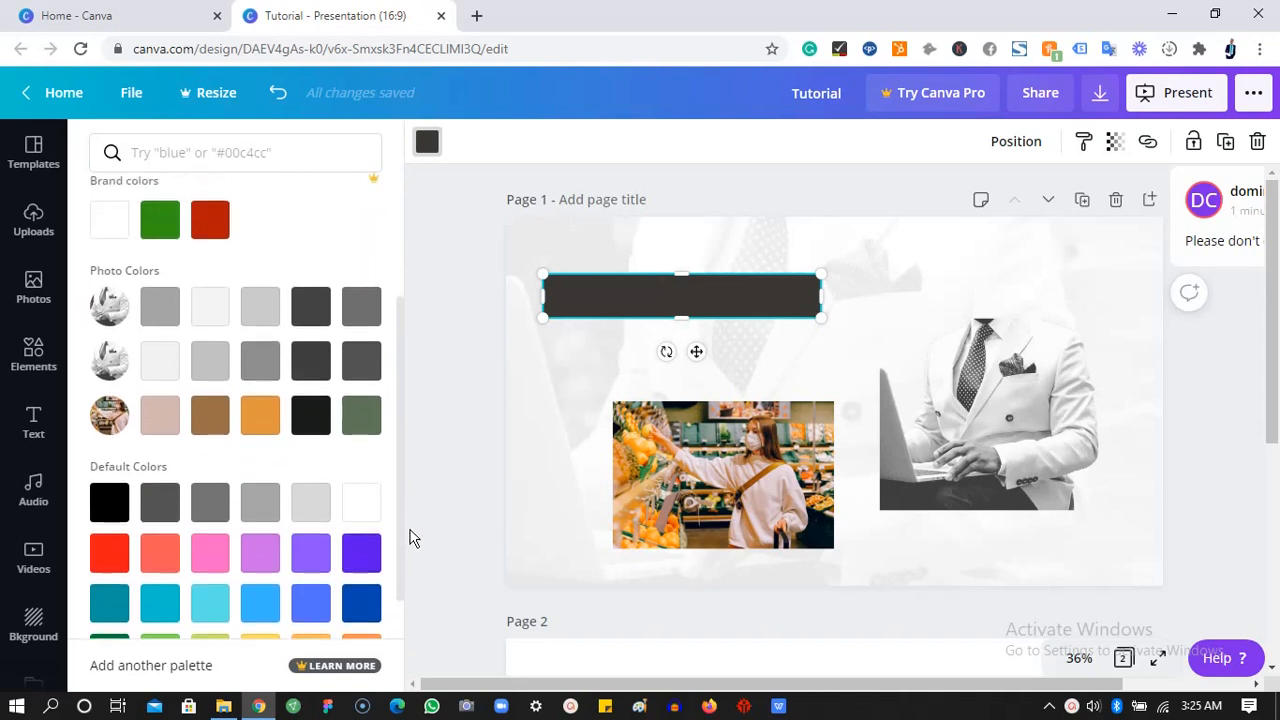
{"action": "left_click", "coordinate": [163, 312]}
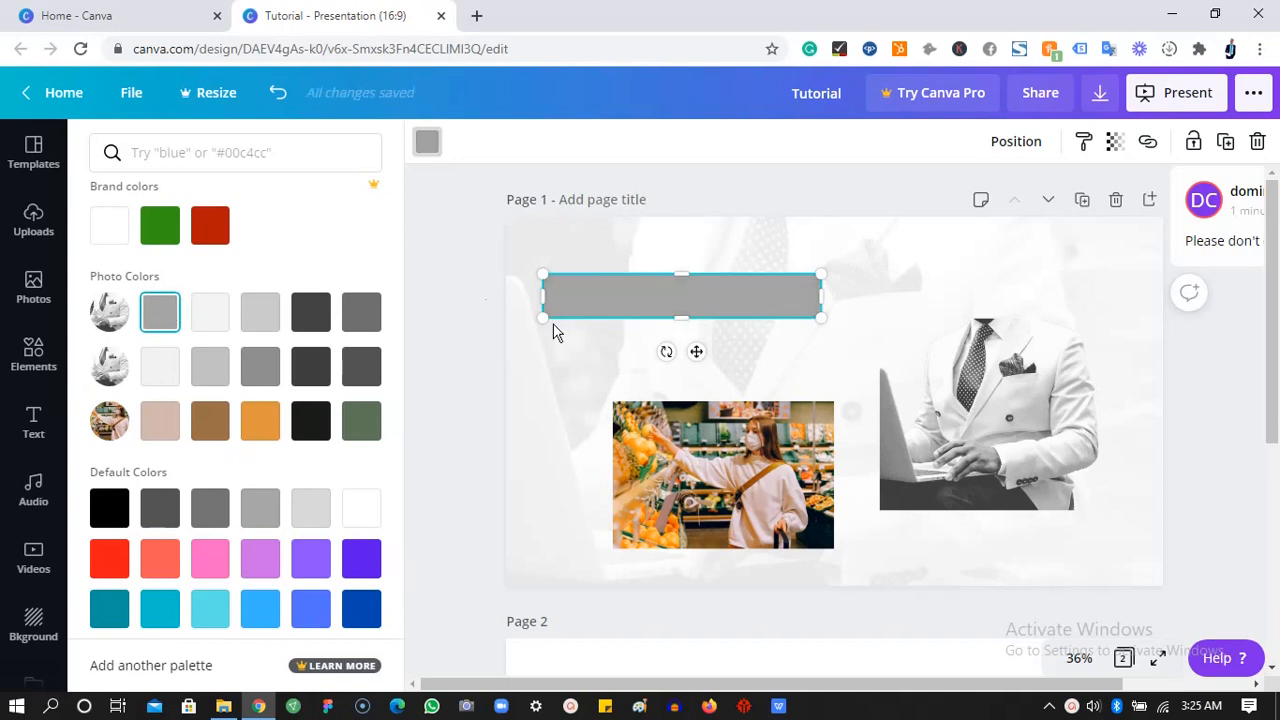
- Duplicate the grey bar in white and fit the slightly smaller copy centred over the original, leaving a thin grey border
{"action": "key", "text": "ctrl+d"}
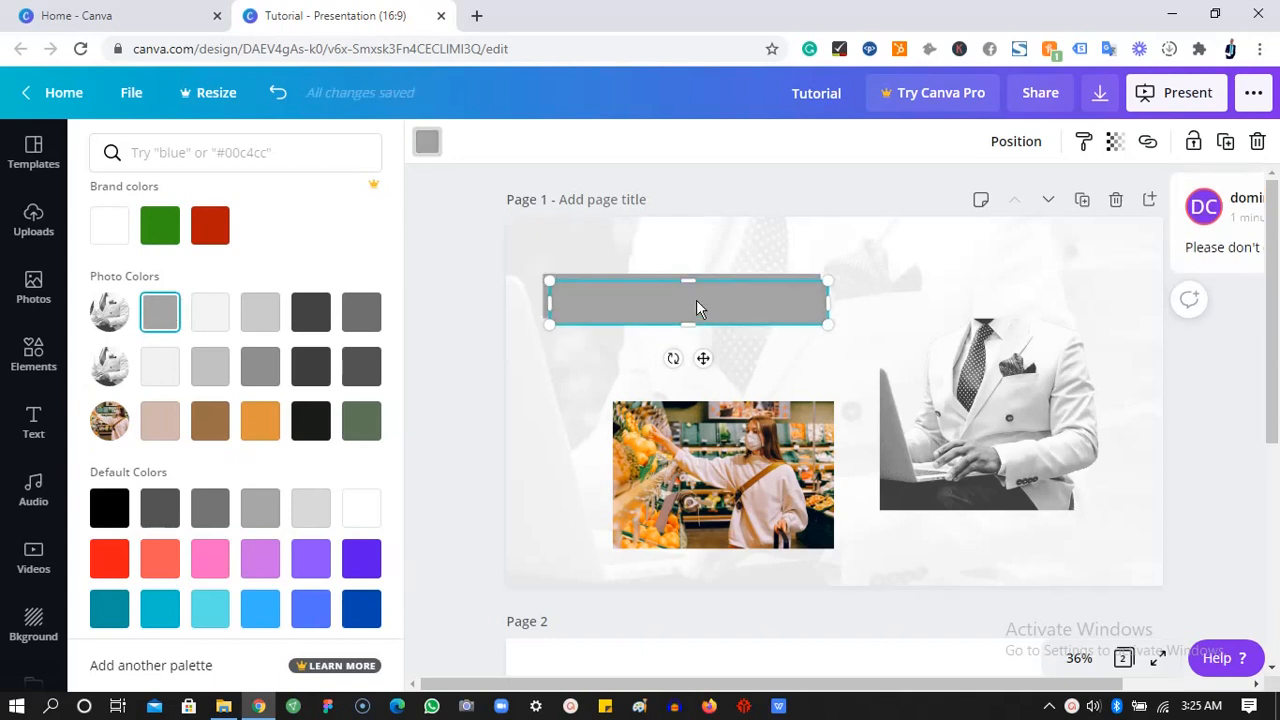
{"action": "left_click", "coordinate": [110, 235]}
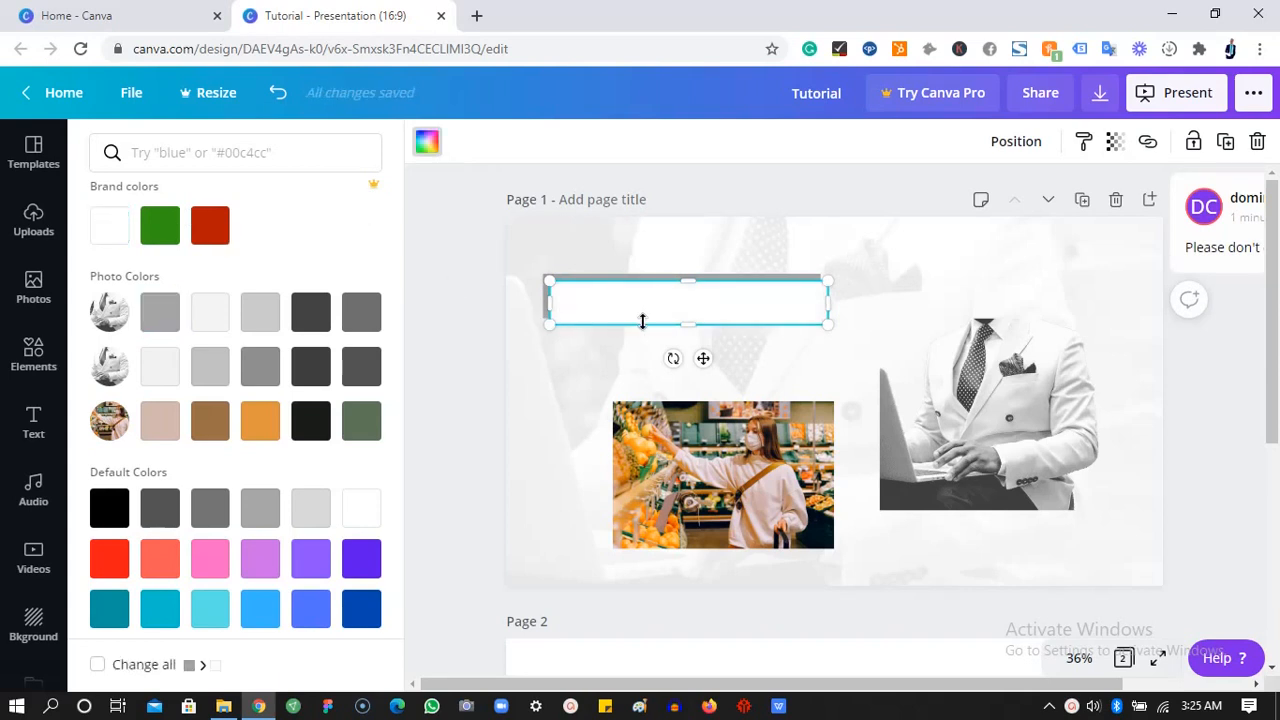
{"action": "left_click_drag", "start_coordinate": [646, 317], "coordinate": [693, 294]}
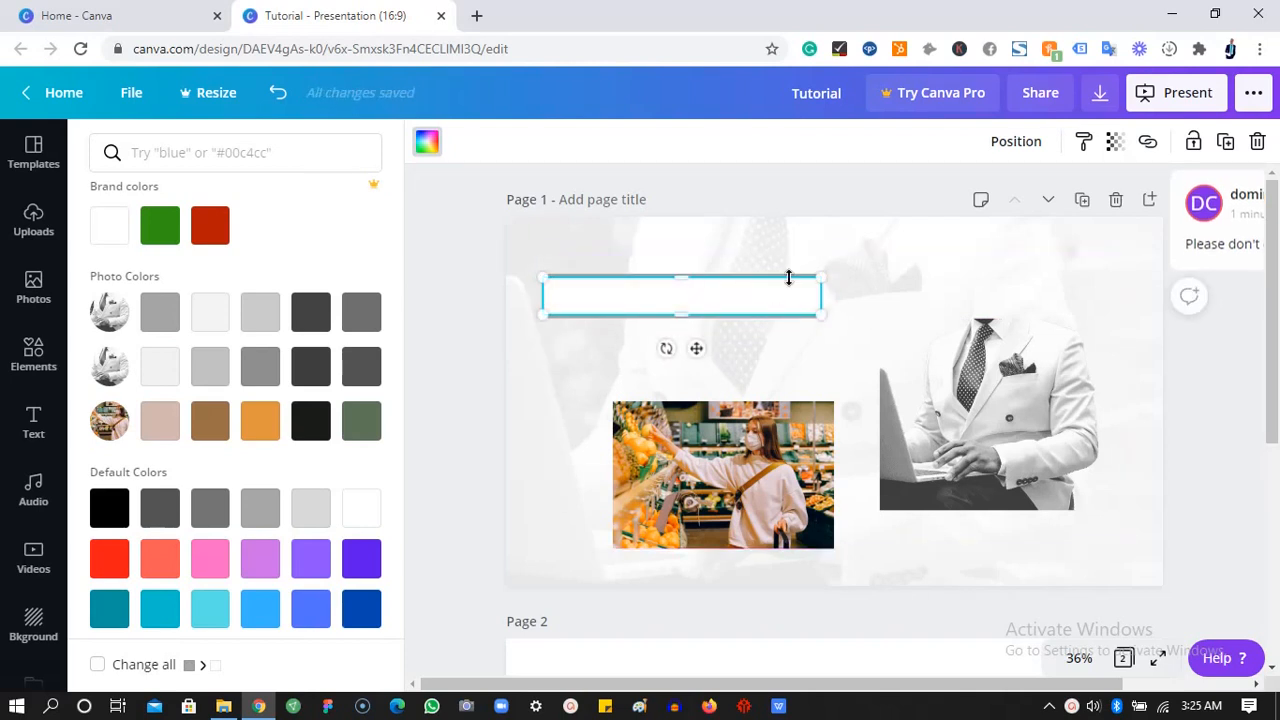
{"action": "left_click_drag", "start_coordinate": [817, 277], "coordinate": [754, 273]}
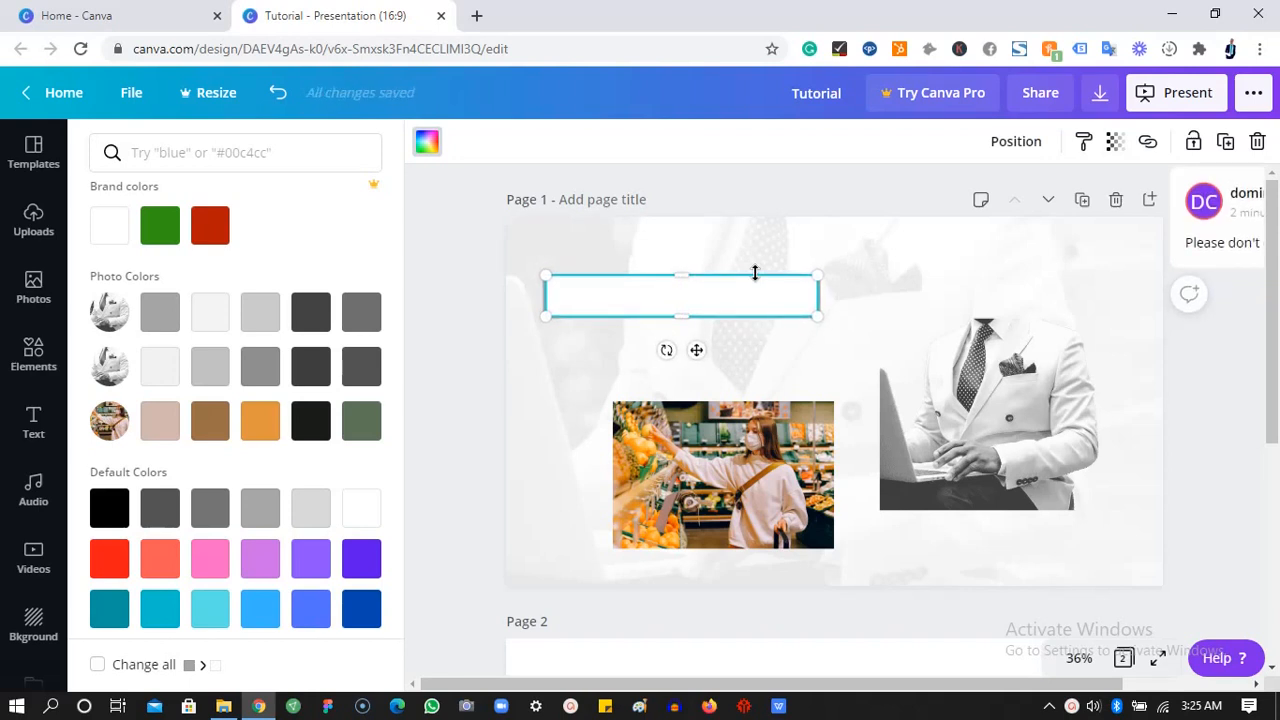
{"action": "left_click", "coordinate": [905, 343]}
- Recolour the grey bar behind the white one light turquoise from the default colours
{"action": "left_click", "coordinate": [757, 289]}
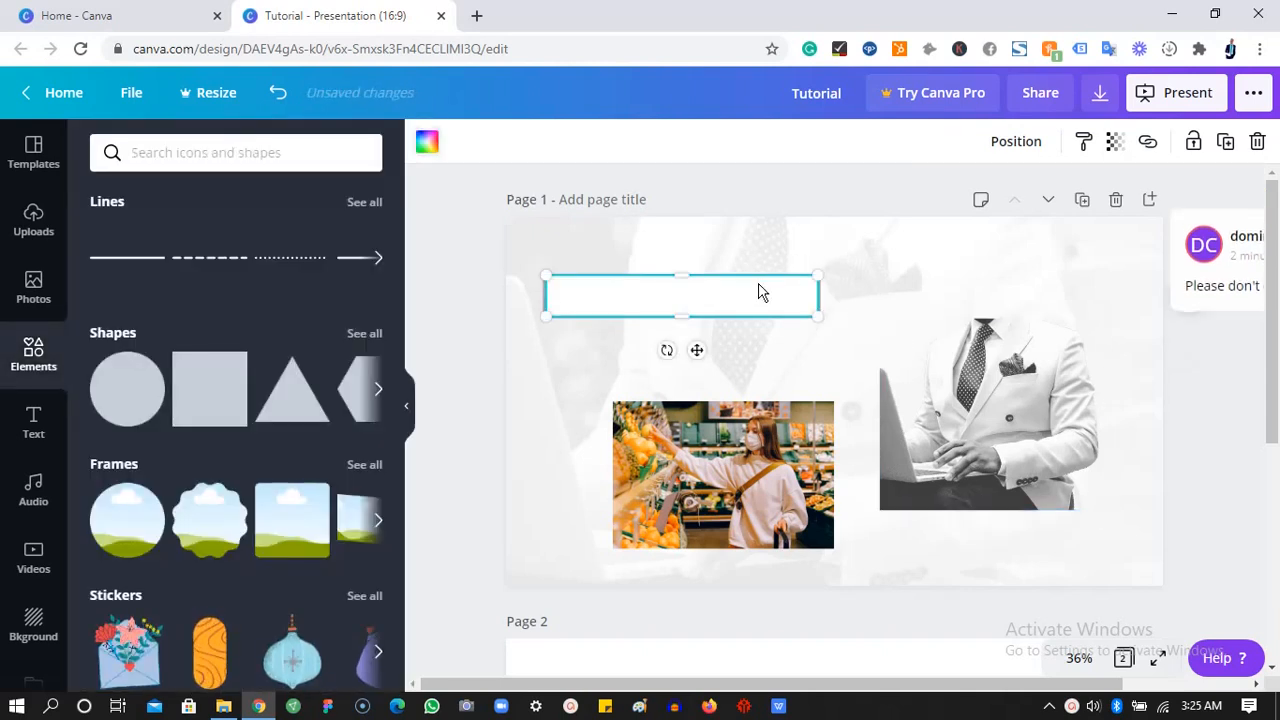
{"action": "left_click", "coordinate": [857, 326]}
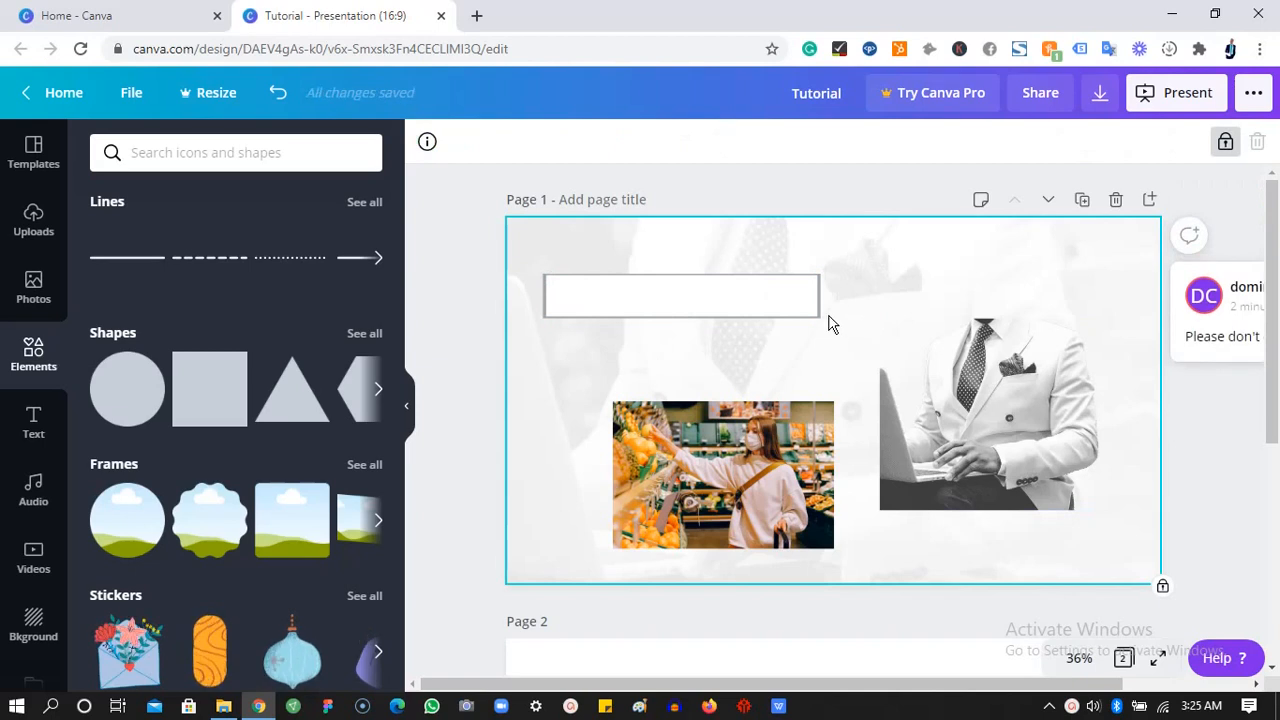
{"action": "left_click", "coordinate": [819, 316]}
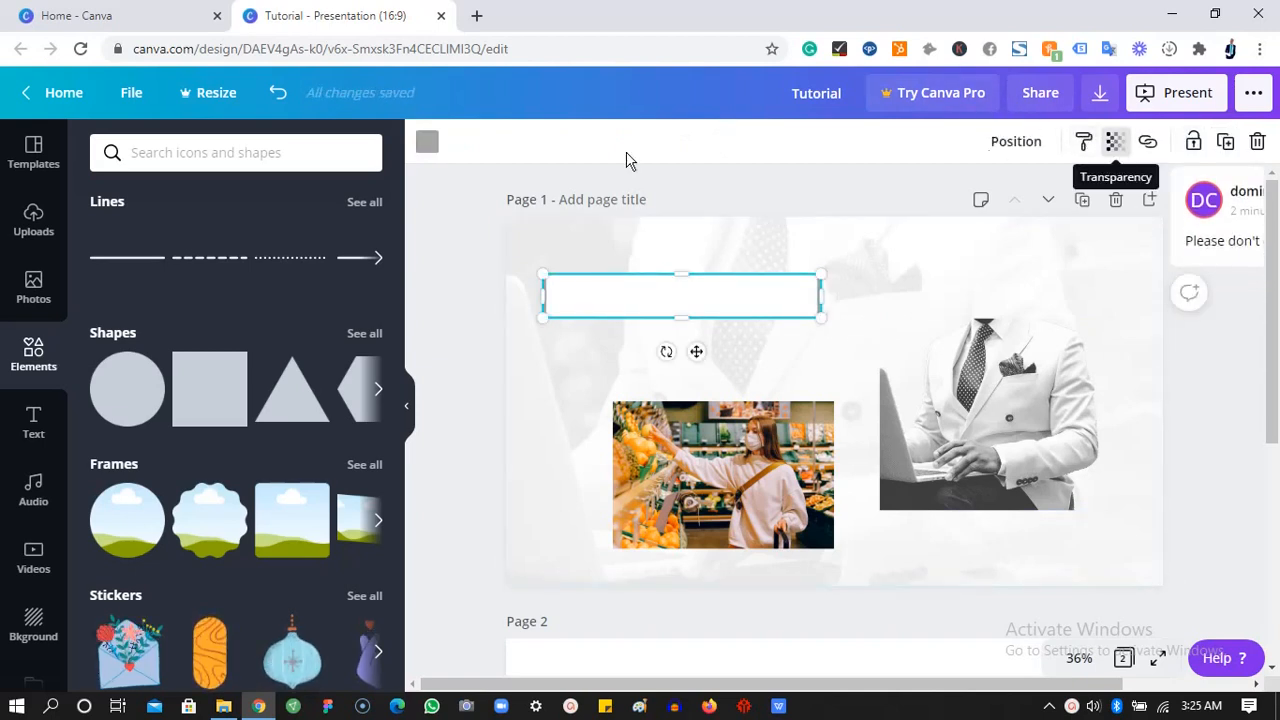
{"action": "left_click", "coordinate": [432, 146]}
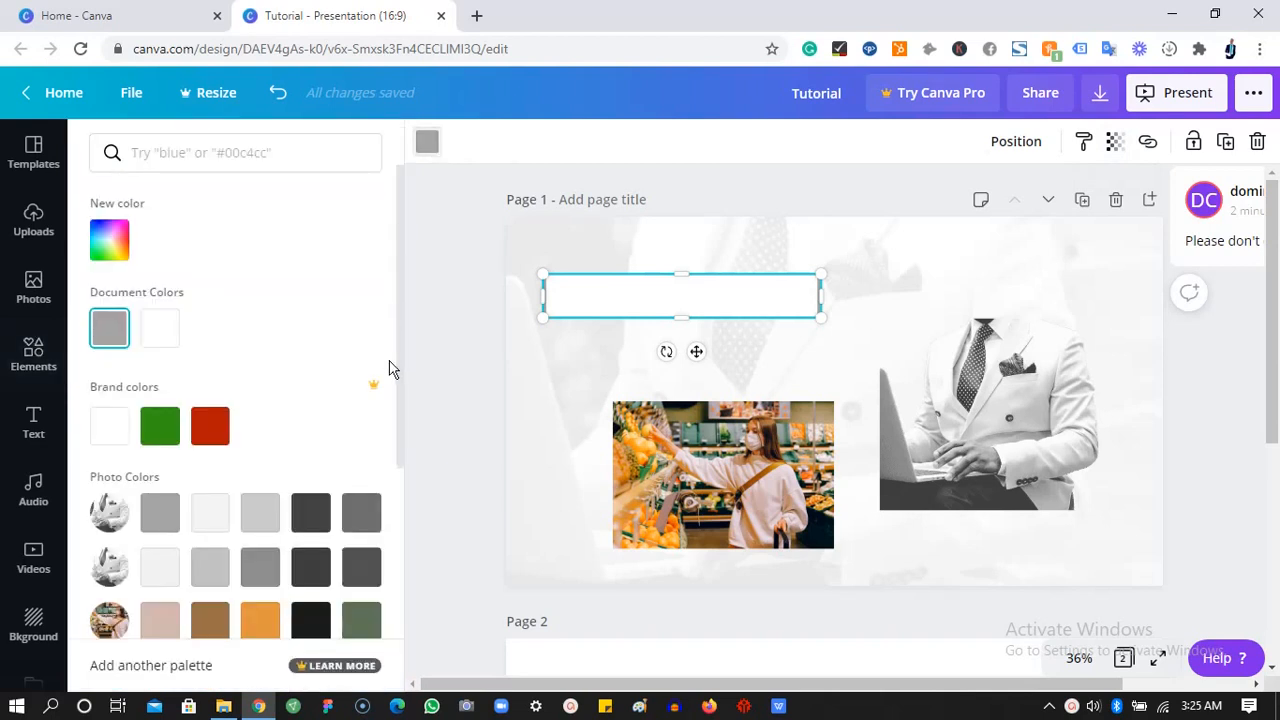
{"action": "left_click_drag", "start_coordinate": [401, 375], "coordinate": [398, 549]}
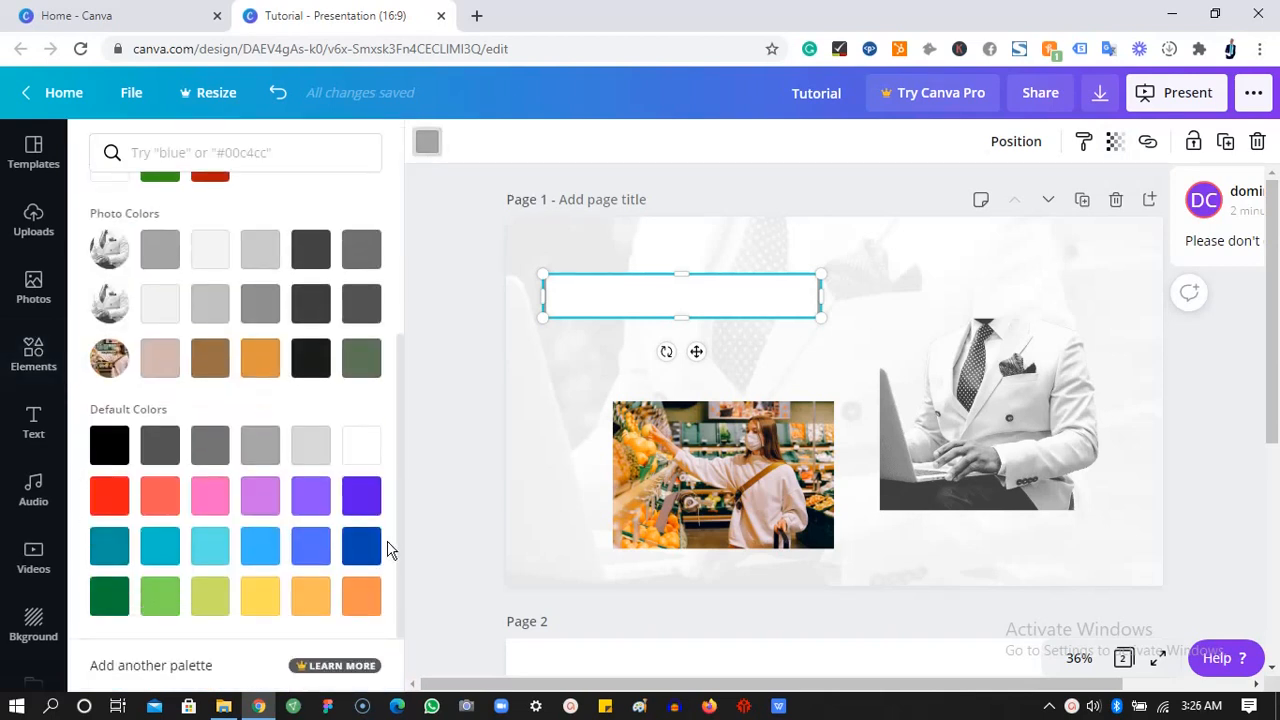
{"action": "left_click", "coordinate": [224, 553]}
{"action": "left_click", "coordinate": [533, 455]}
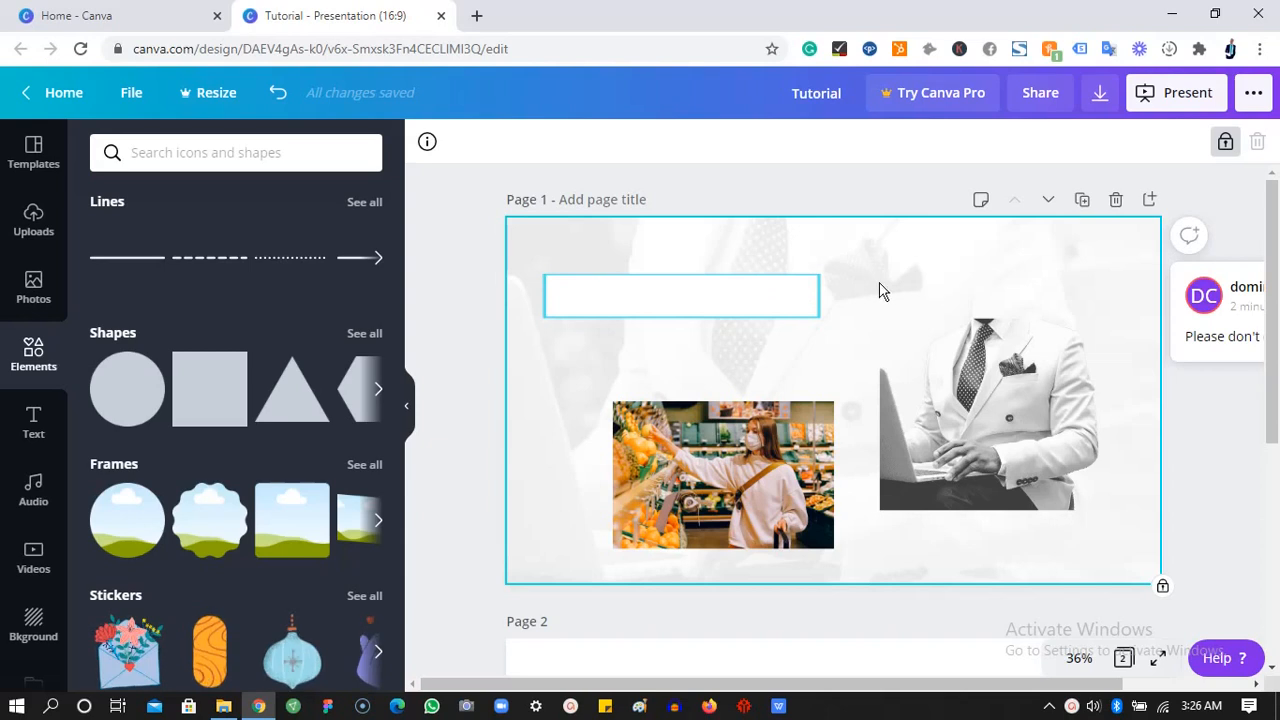
- Narrow the turquoise bar slightly to thin the side borders around the white bar
{"action": "left_click", "coordinate": [820, 296]}
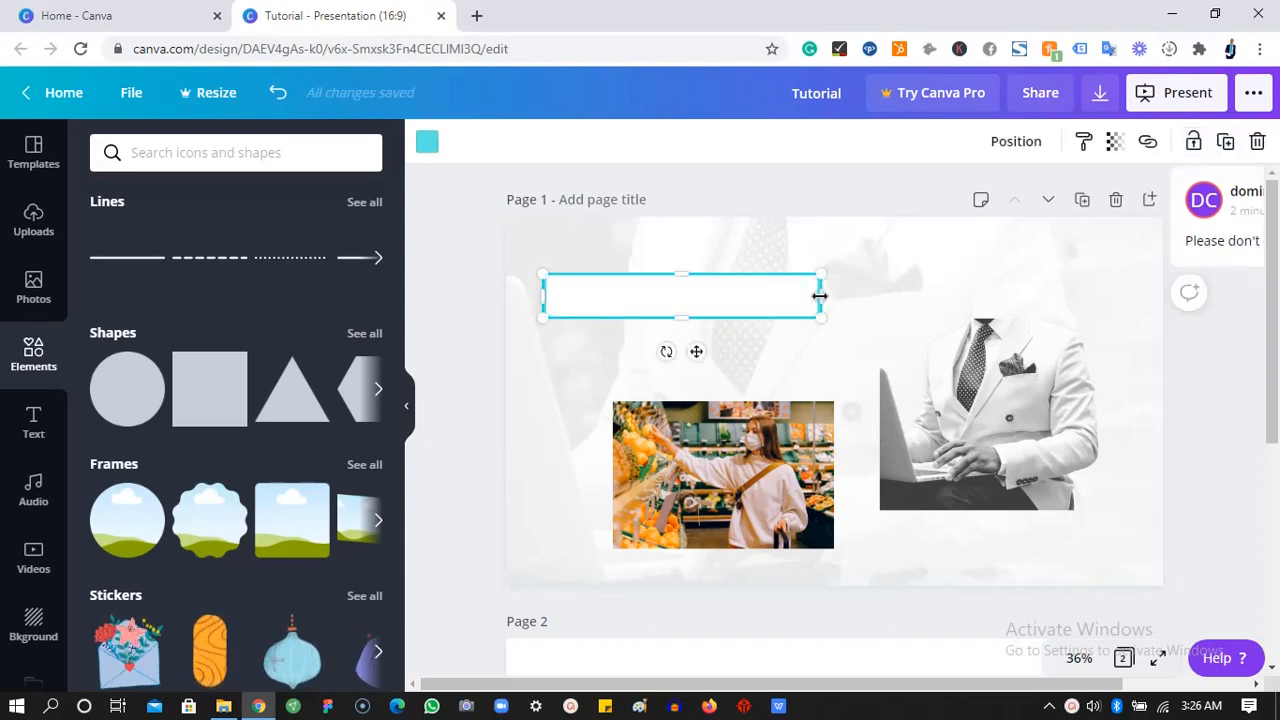
{"action": "left_click_drag", "start_coordinate": [816, 296], "coordinate": [814, 296]}
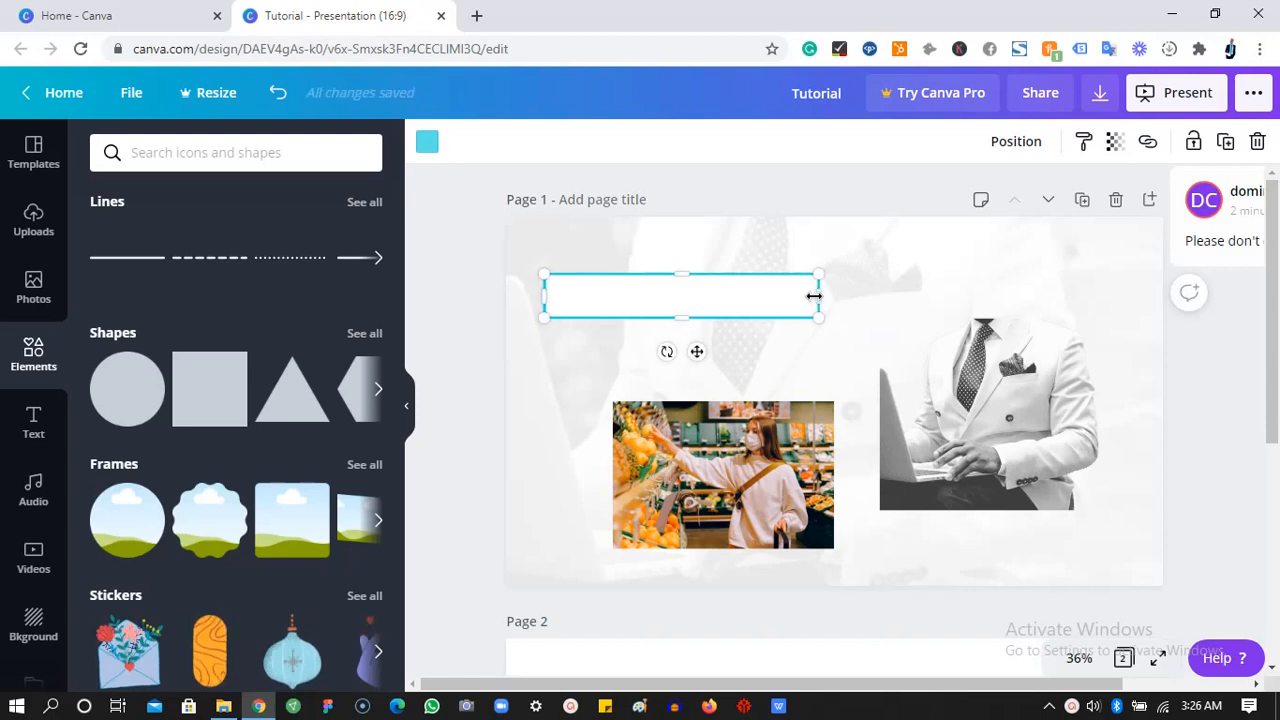
- Group the white bar with the turquoise bar behind it
{"action": "left_click", "coordinate": [889, 329]}
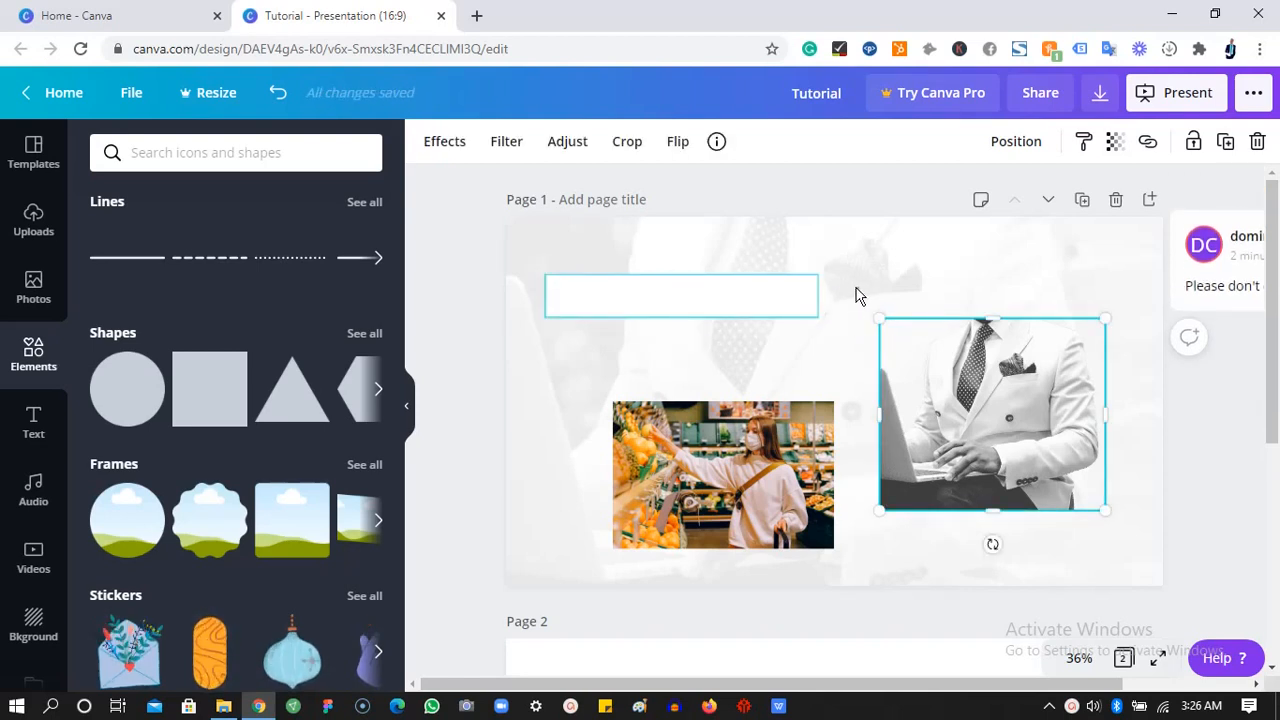
{"action": "left_click_drag", "start_coordinate": [856, 287], "coordinate": [799, 302]}
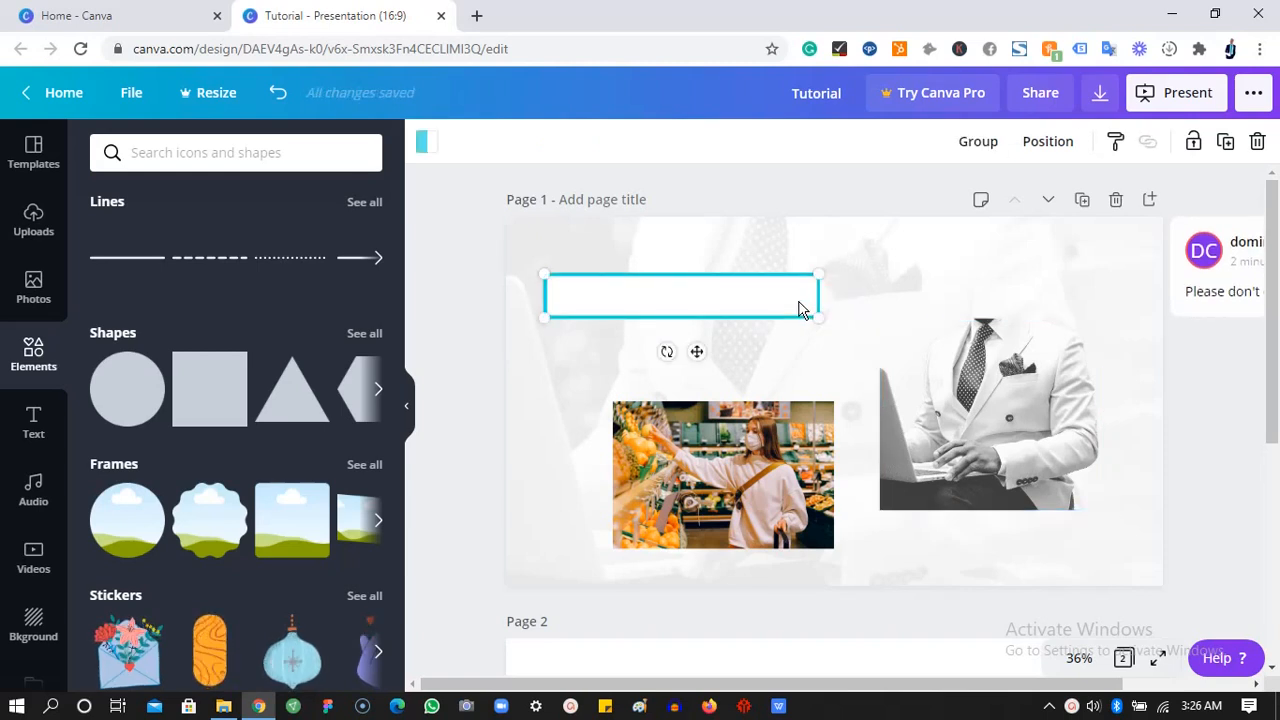
{"action": "left_click", "coordinate": [984, 145]}
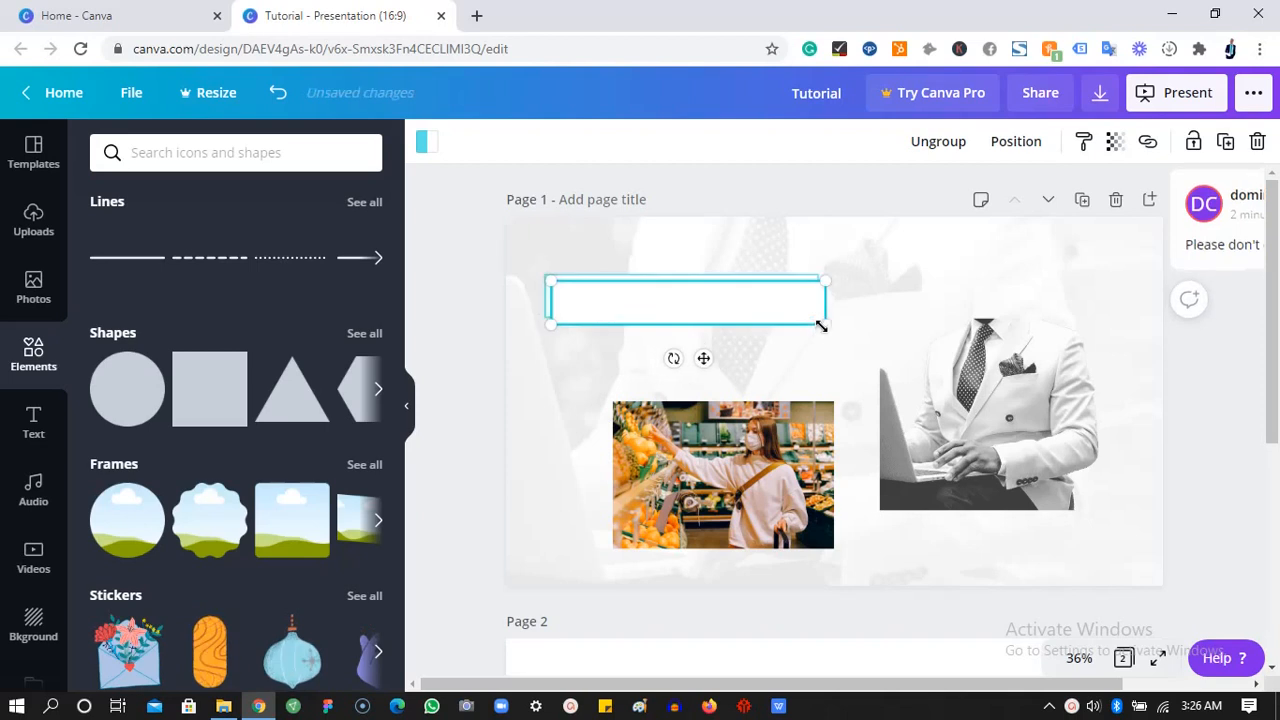
- Place a copy of the grouped bar directly below the original and move the grocery photo over the suit photo
{"action": "left_click_drag", "start_coordinate": [737, 309], "coordinate": [723, 354]}
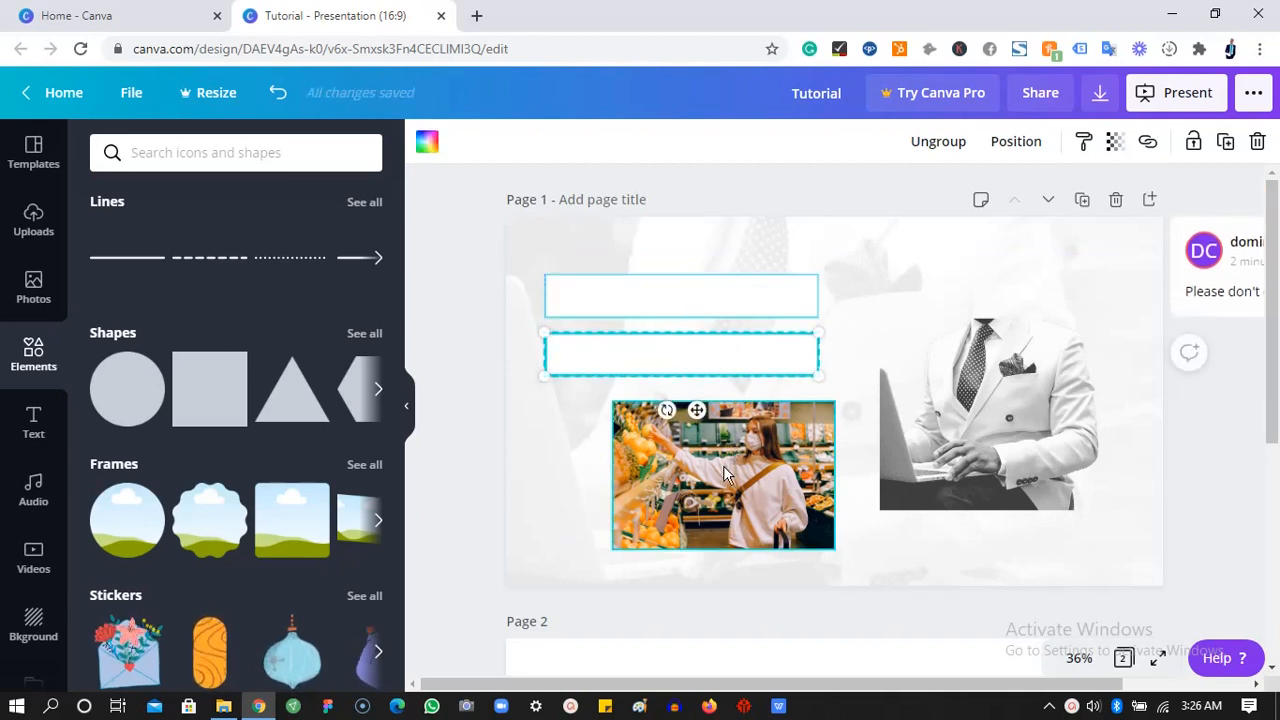
{"action": "left_click_drag", "start_coordinate": [725, 490], "coordinate": [723, 572]}
{"action": "left_click_drag", "start_coordinate": [840, 403], "coordinate": [1054, 380]}
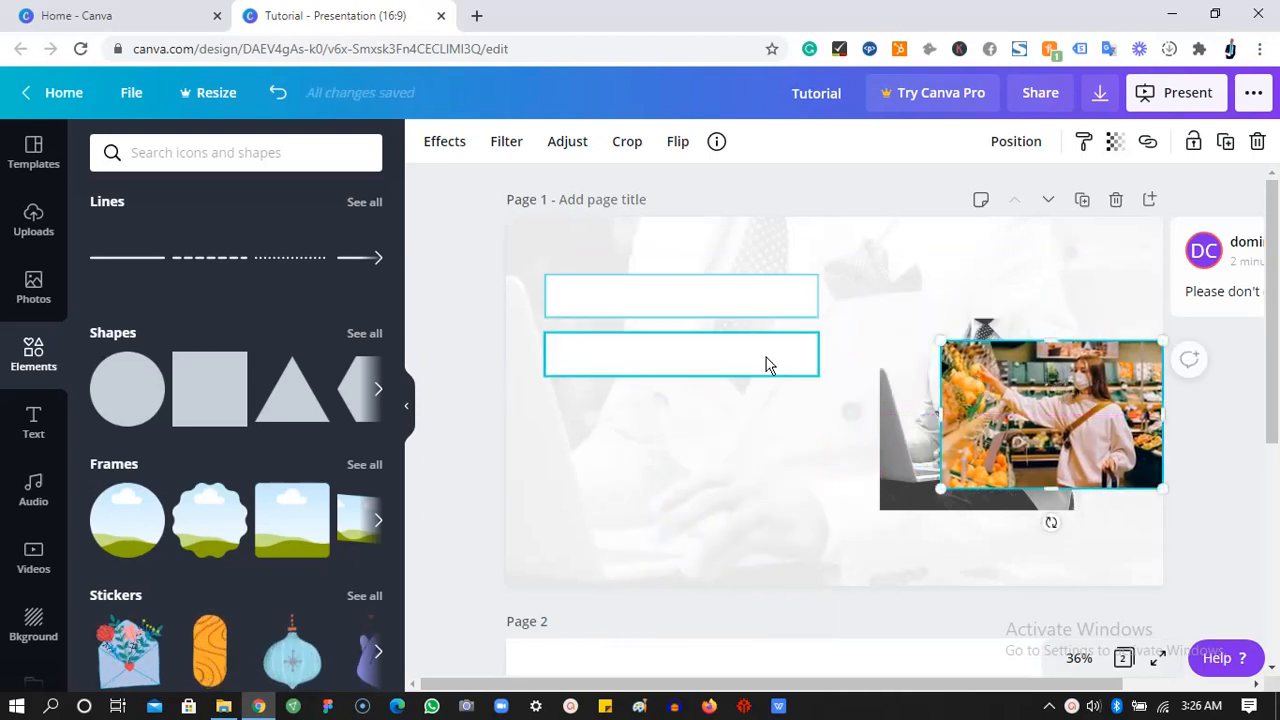
- Duplicate the grouped bar once more below the second one and shift the middle bar down for roughly even spacing
{"action": "left_click", "coordinate": [766, 358]}
{"action": "left_click_drag", "start_coordinate": [766, 357], "coordinate": [760, 452]}
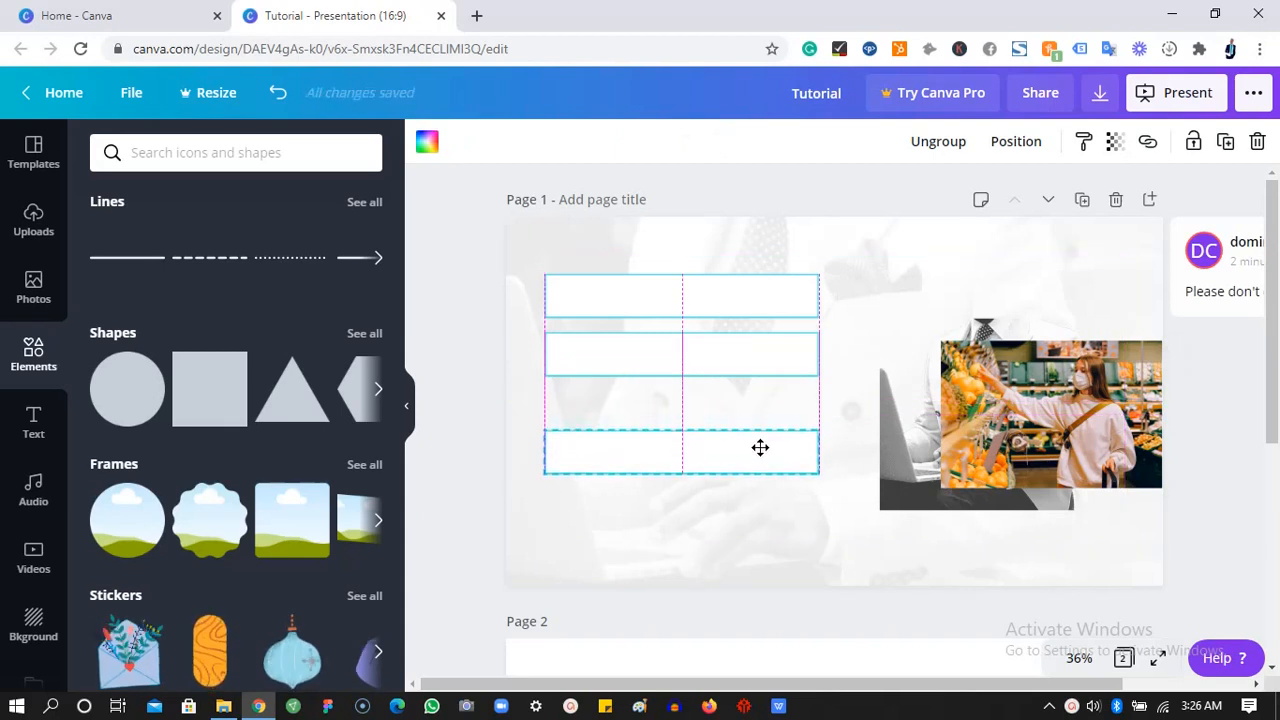
{"action": "left_click_drag", "start_coordinate": [758, 368], "coordinate": [754, 386]}
{"action": "left_click", "coordinate": [845, 287]}
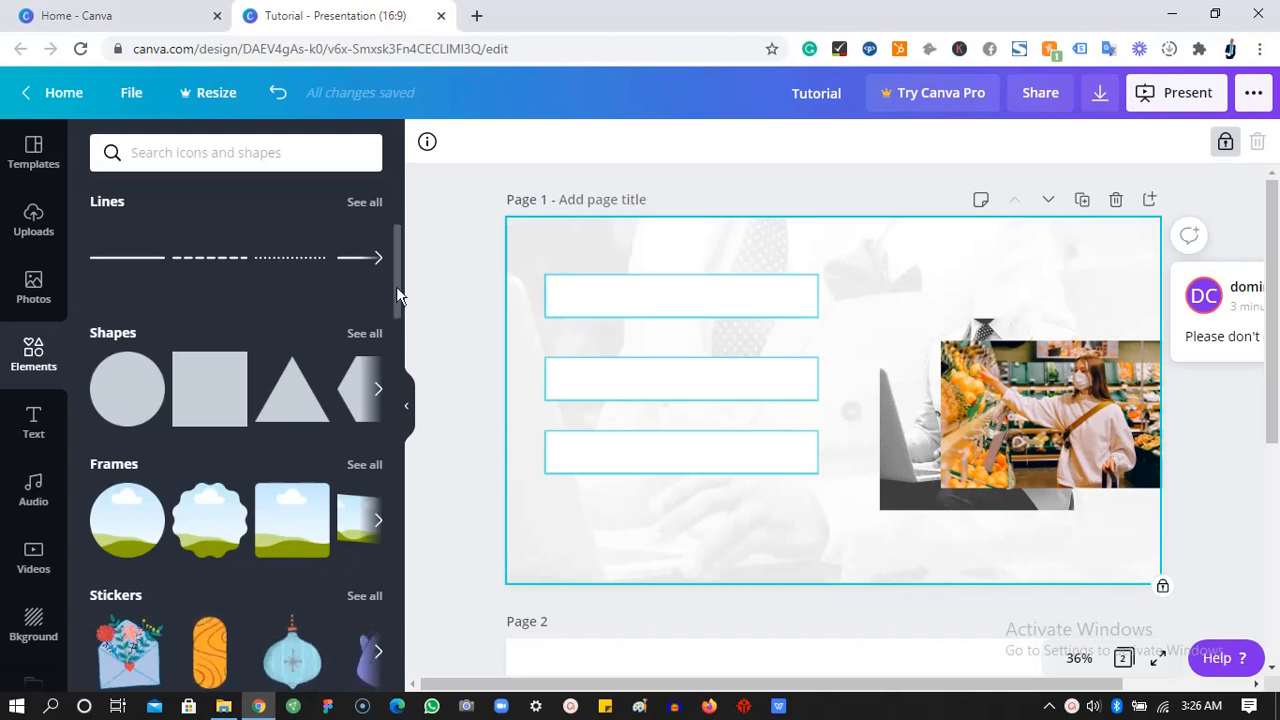
- Browse the full shapes collection and return to the elements overview
{"action": "left_click", "coordinate": [362, 336]}
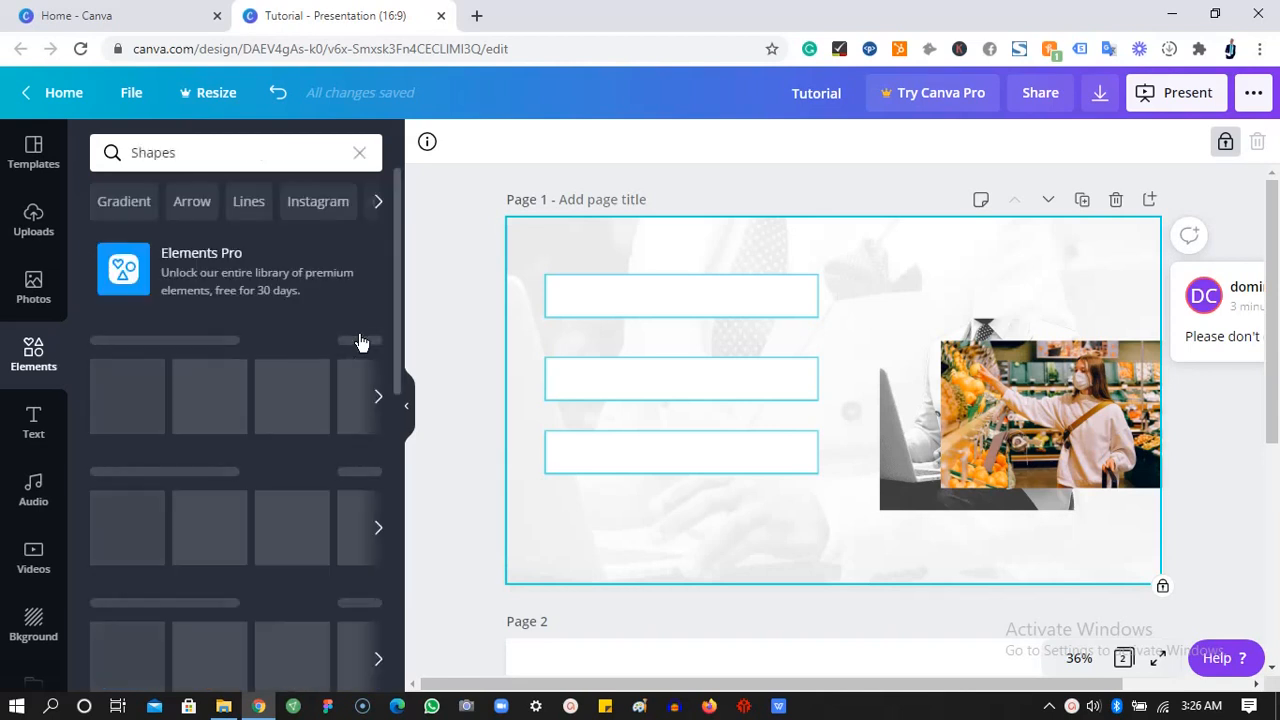
{"action": "scroll", "coordinate": [399, 335], "scroll_direction": "down", "scroll_amount": 1}
{"action": "left_click_drag", "start_coordinate": [399, 335], "coordinate": [381, 200]}
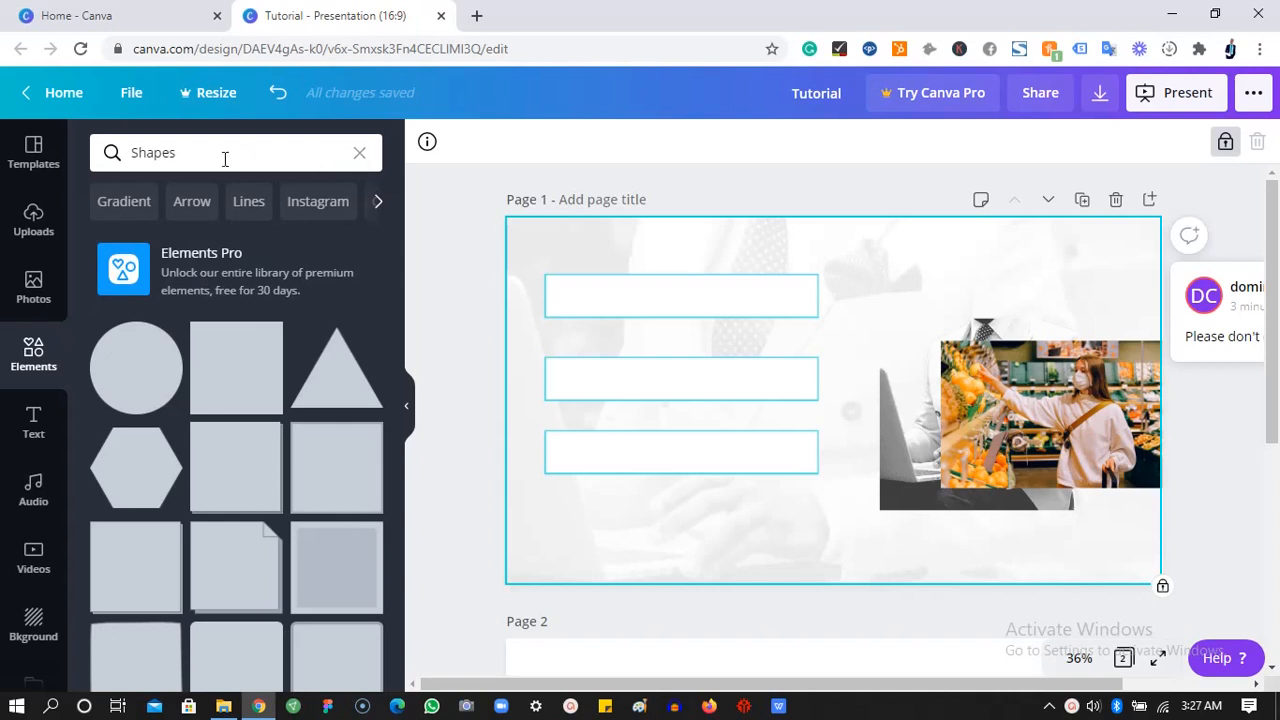
{"action": "left_click", "coordinate": [360, 156]}
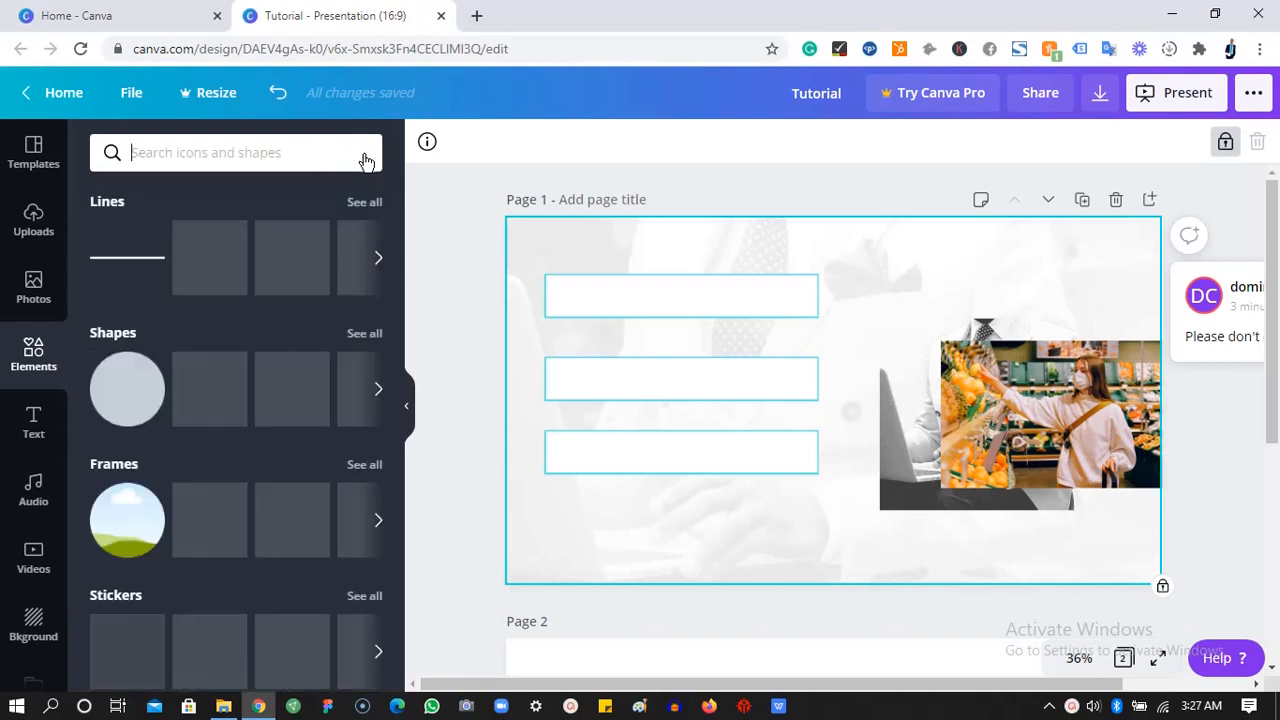
- Add the circular photo frame and centre it over the three bars
{"action": "left_click_drag", "start_coordinate": [395, 260], "coordinate": [395, 275]}
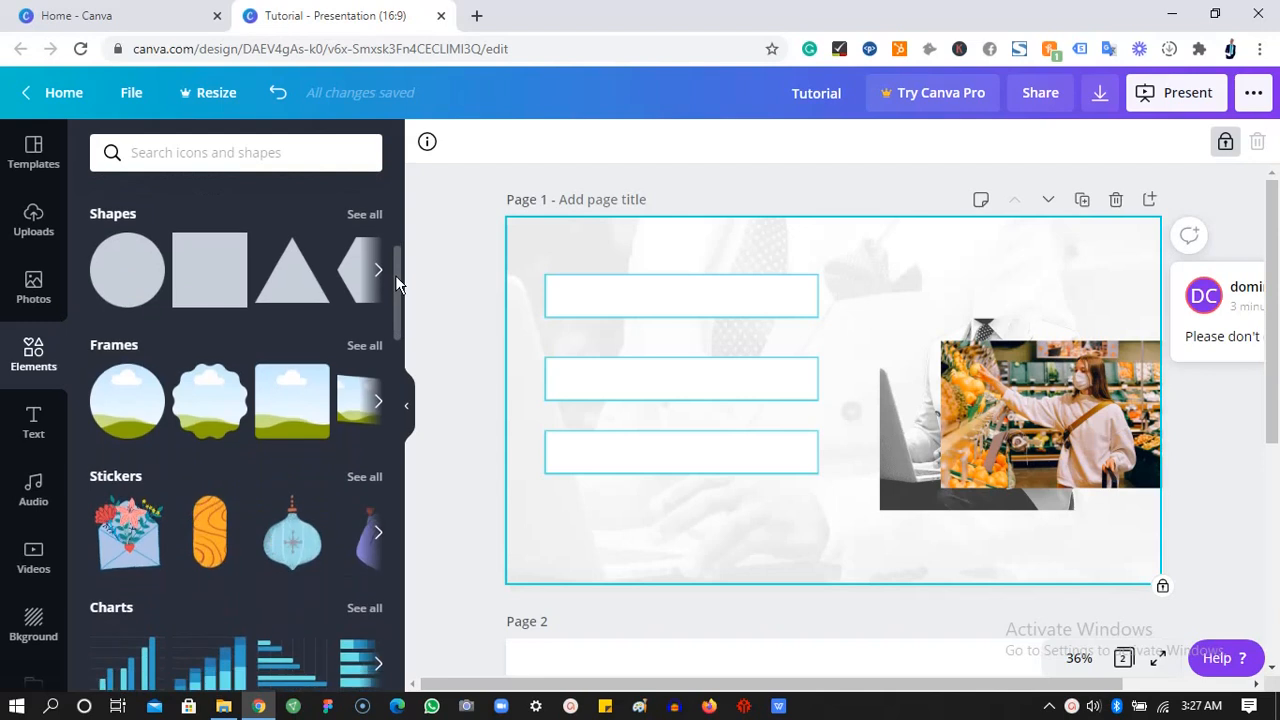
{"action": "left_click", "coordinate": [118, 405]}
{"action": "left_click_drag", "start_coordinate": [825, 370], "coordinate": [663, 360]}
{"action": "left_click_drag", "start_coordinate": [787, 301], "coordinate": [822, 272]}
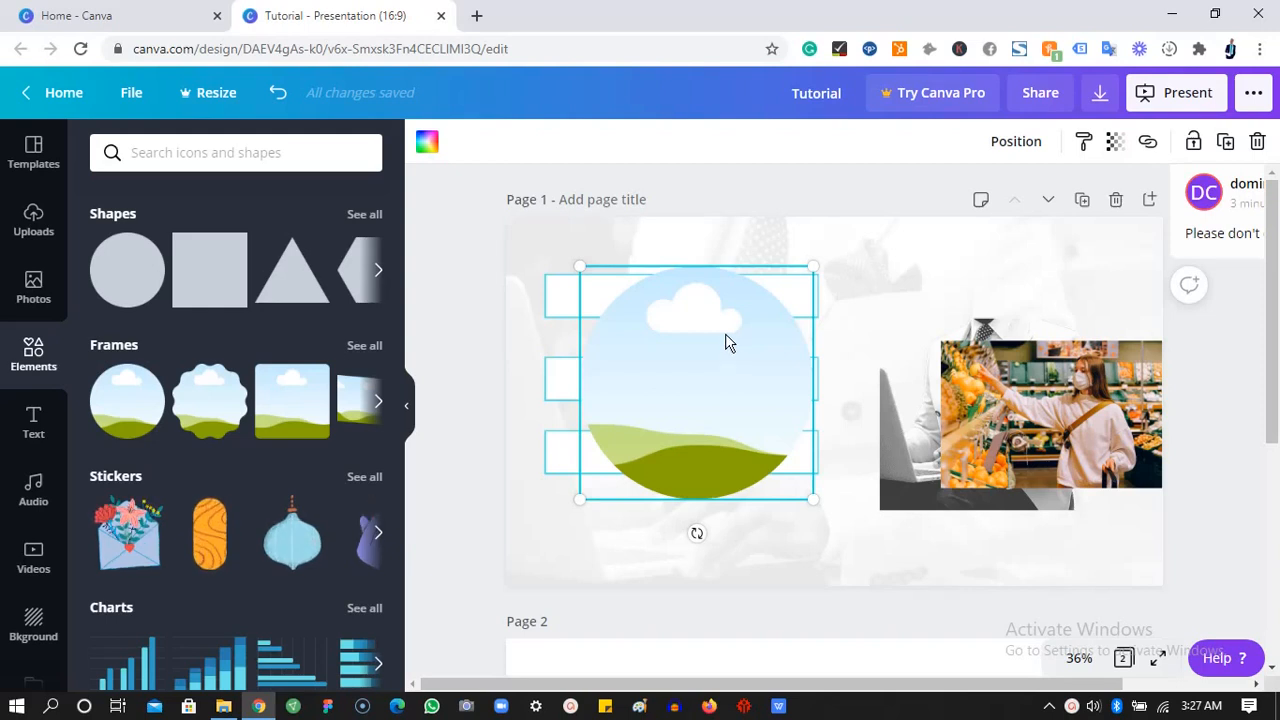
{"action": "left_click_drag", "start_coordinate": [729, 343], "coordinate": [728, 329]}
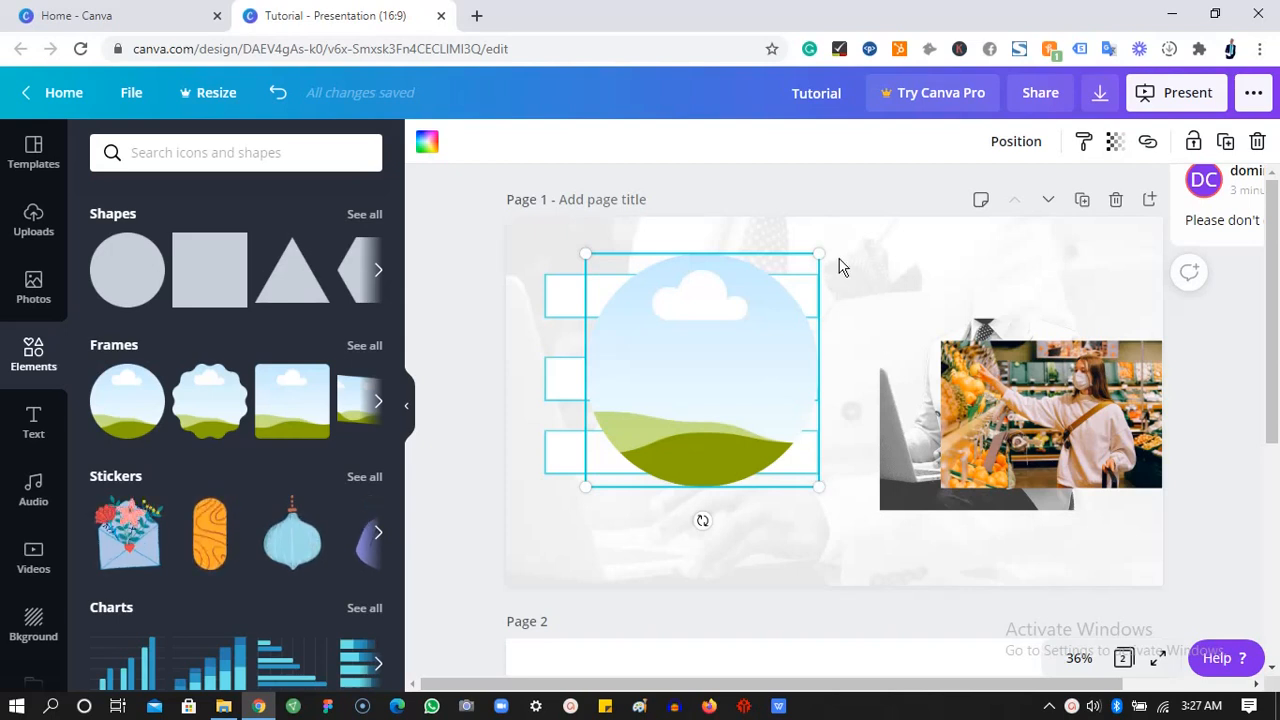
{"action": "left_click_drag", "start_coordinate": [735, 307], "coordinate": [715, 316]}
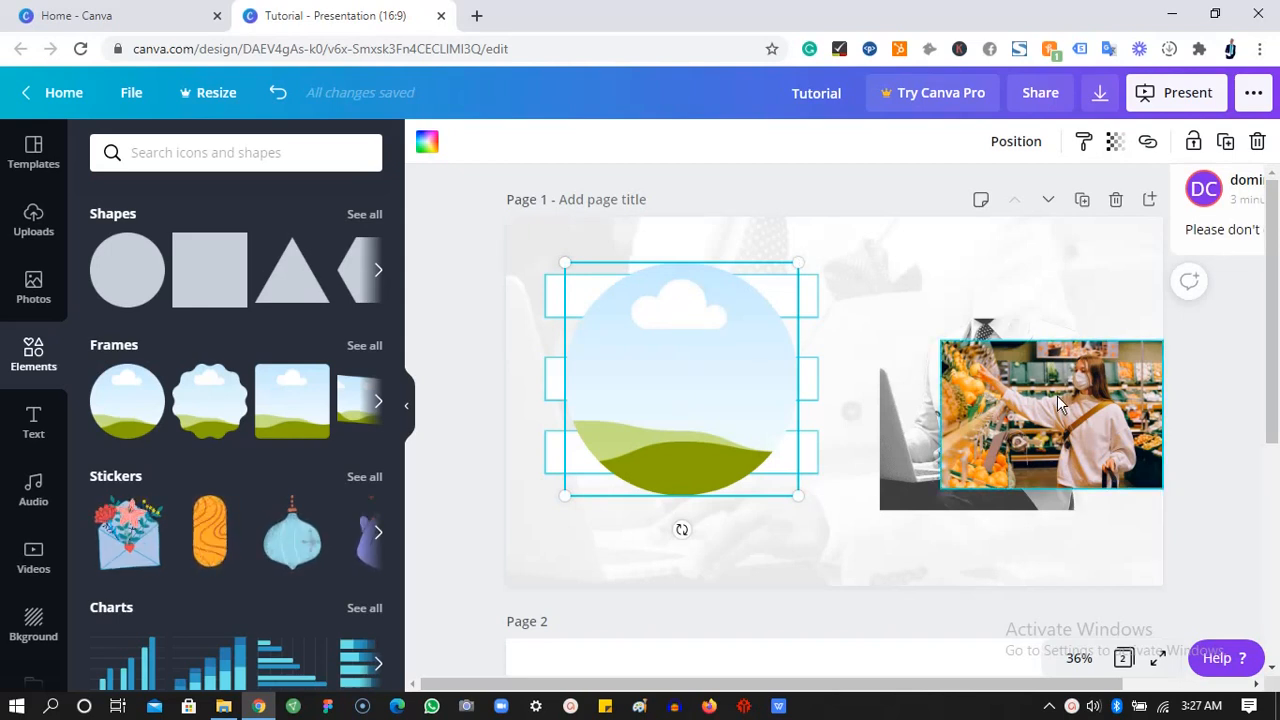
- Try filling the circular frame with the grocery photo, undo the placement and delete the frame
{"action": "left_click_drag", "start_coordinate": [1060, 400], "coordinate": [724, 409]}
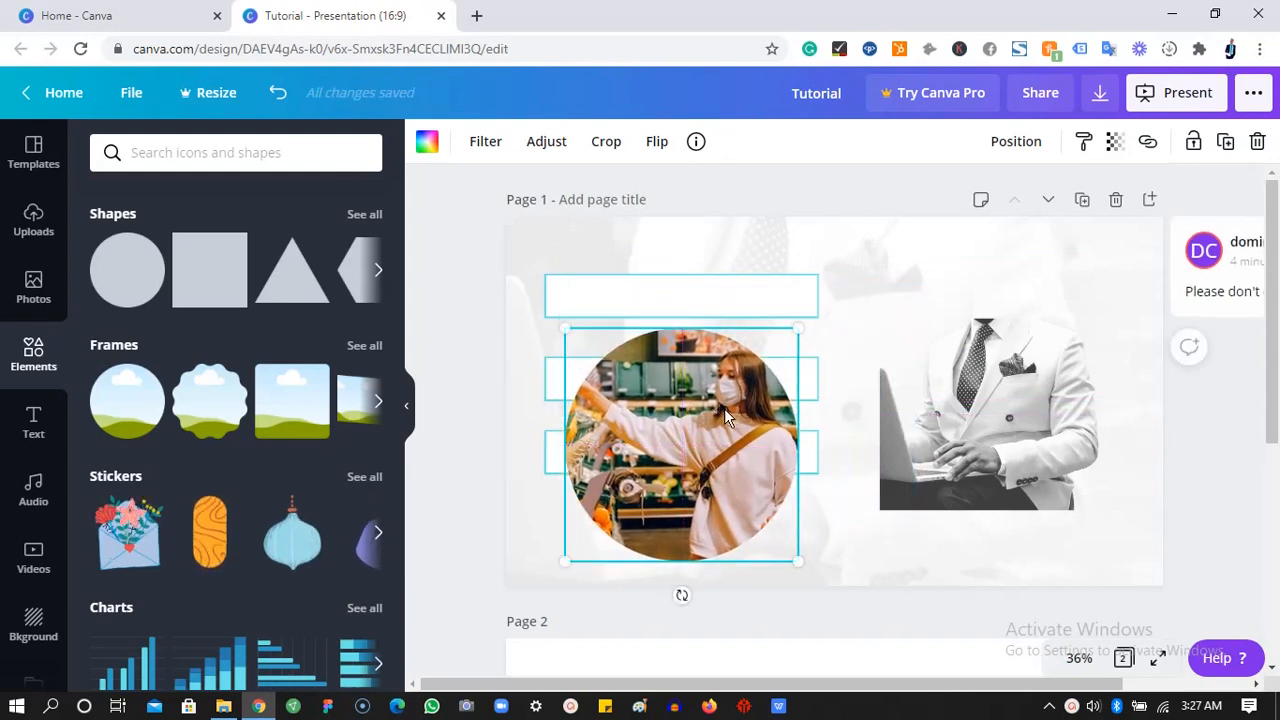
{"action": "key", "text": "ctrl+z"}
{"action": "key", "text": "ctrl+z"}
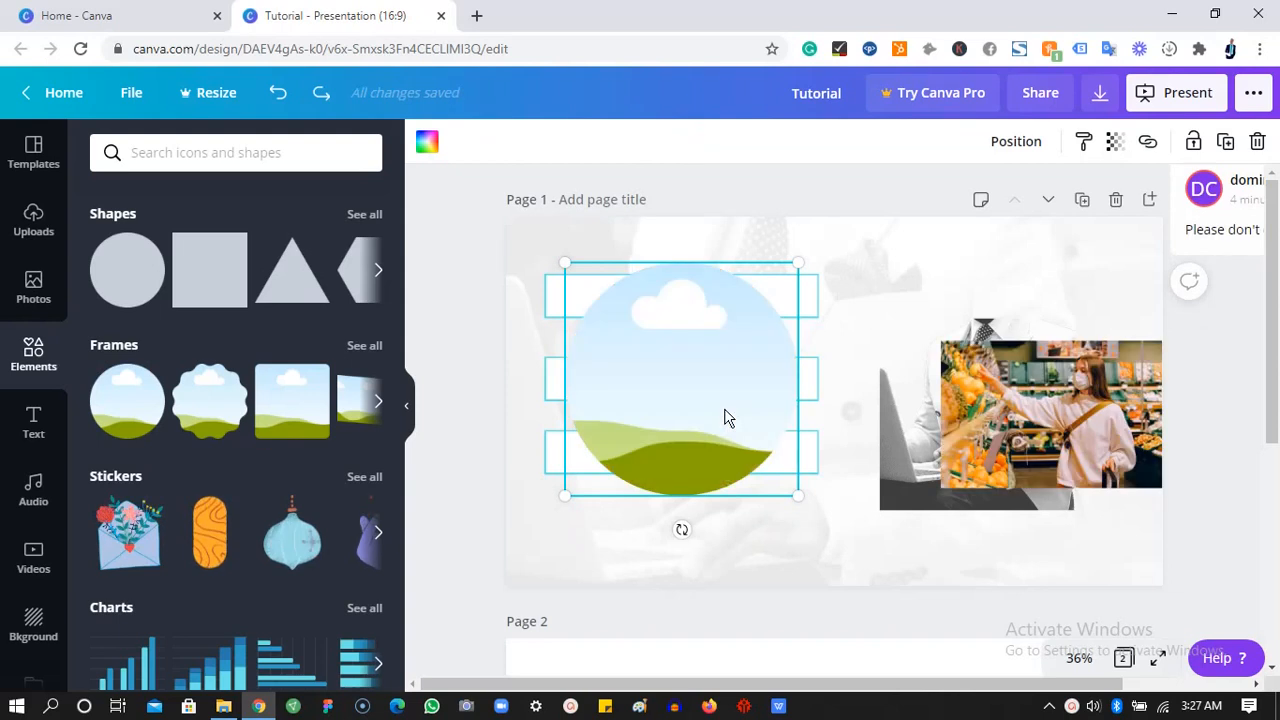
{"action": "key", "text": "Delete"}
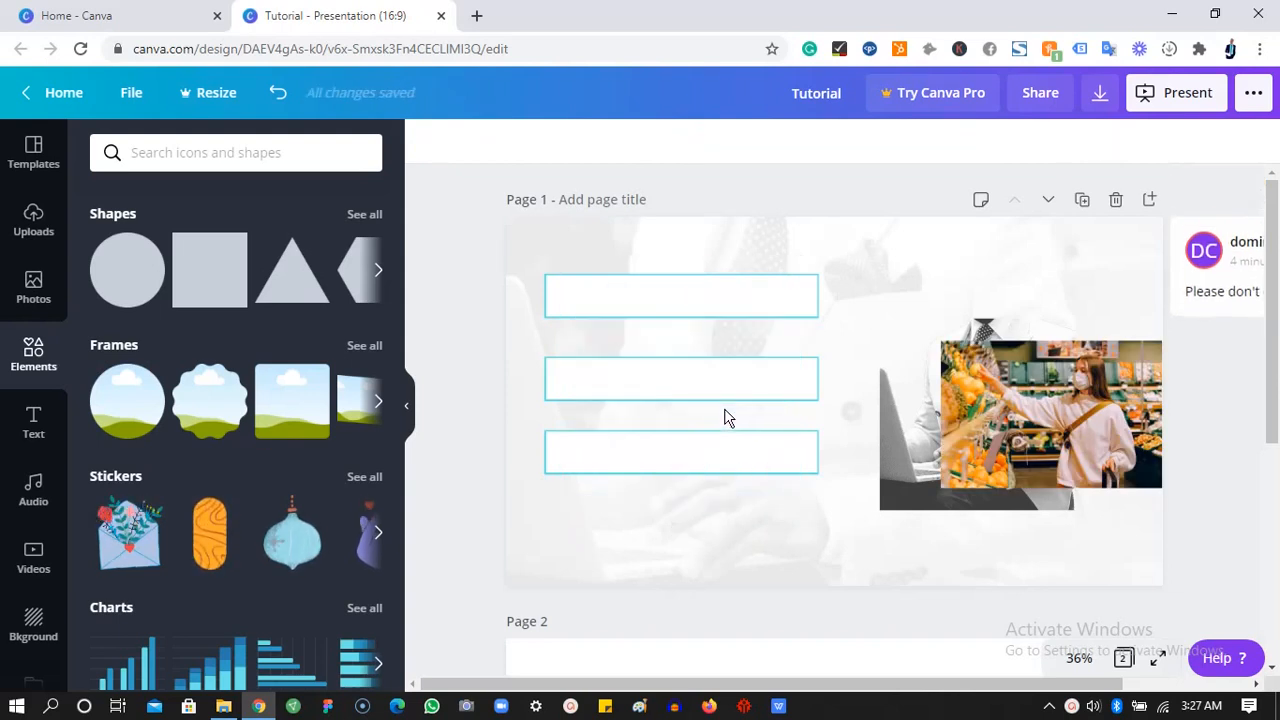
- Add the laptop frame from the full frames collection and scale it down near the page's bottom edge over the third bar
{"action": "left_click", "coordinate": [364, 346]}
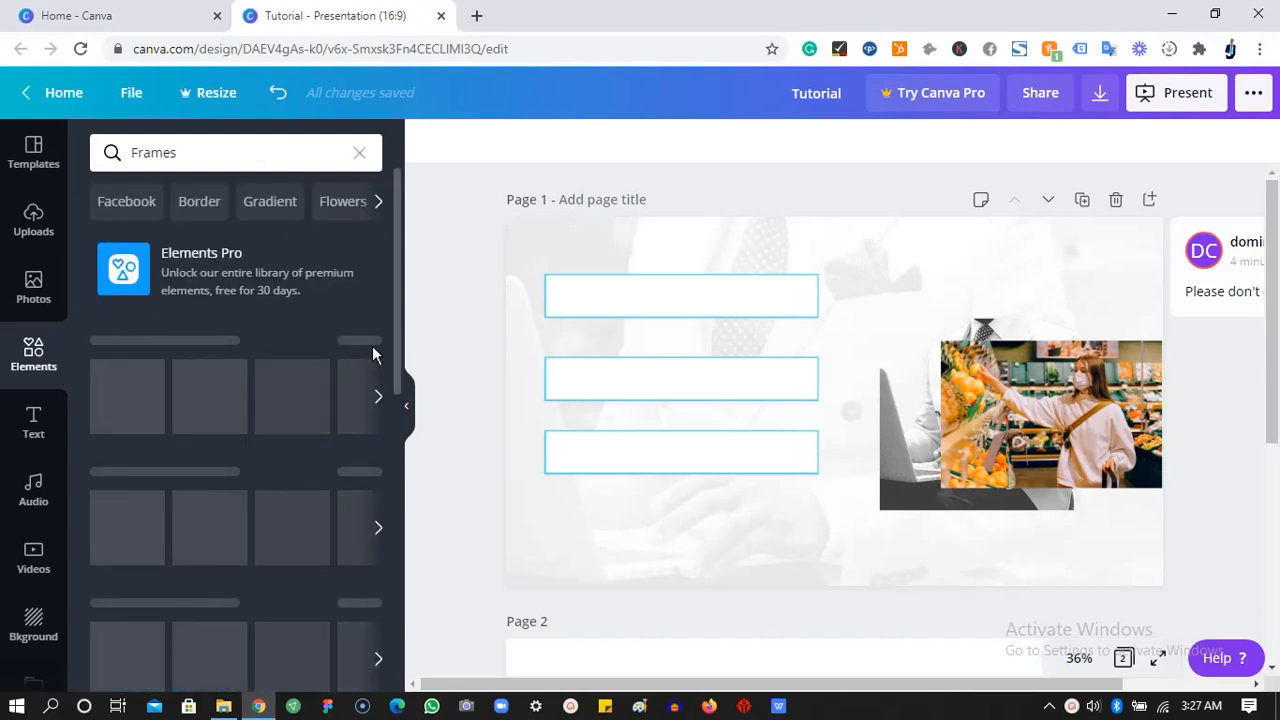
{"action": "left_click_drag", "start_coordinate": [397, 307], "coordinate": [392, 538]}
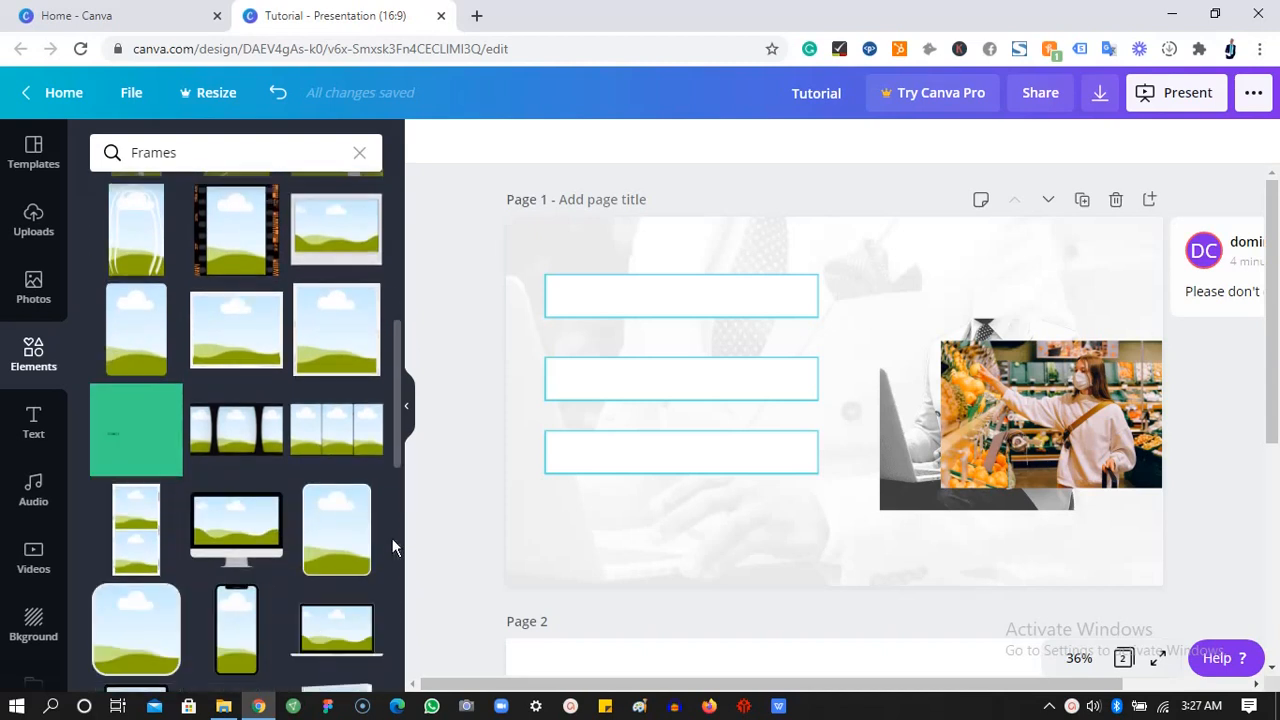
{"action": "left_click", "coordinate": [340, 628]}
{"action": "left_click_drag", "start_coordinate": [750, 462], "coordinate": [626, 543]}
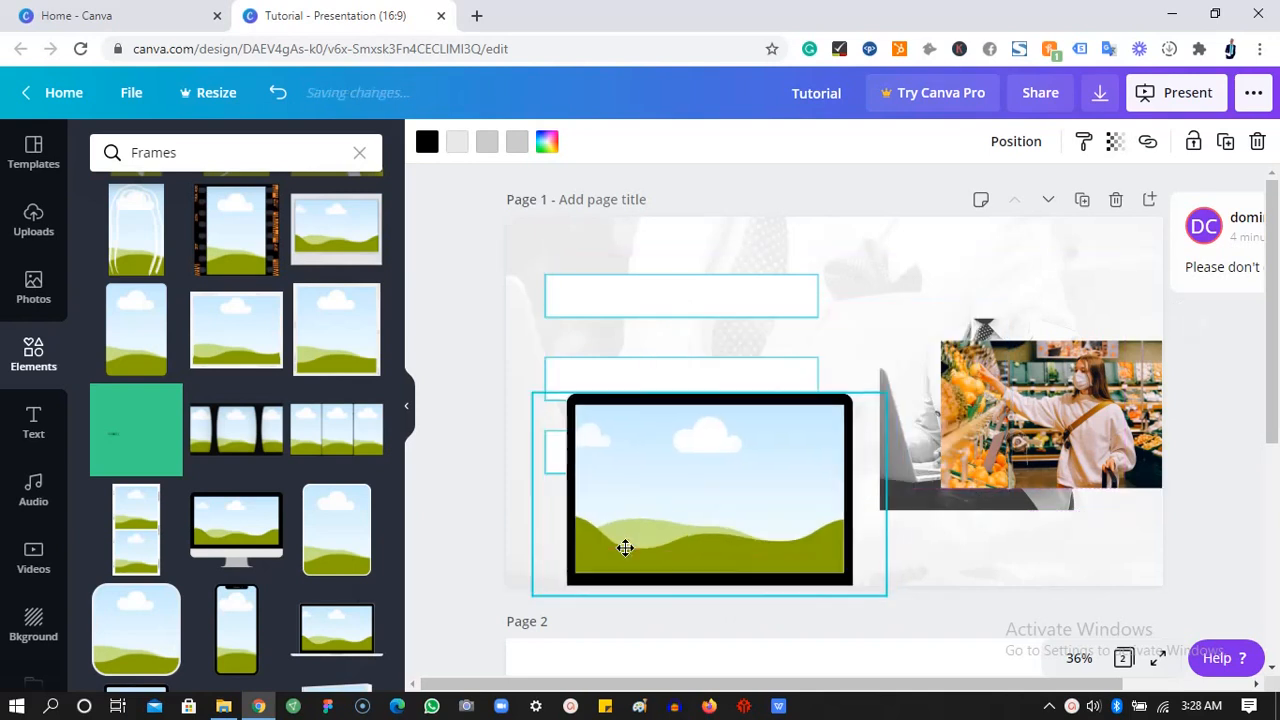
{"action": "left_click_drag", "start_coordinate": [889, 588], "coordinate": [819, 557]}
{"action": "left_click_drag", "start_coordinate": [703, 518], "coordinate": [703, 518]}
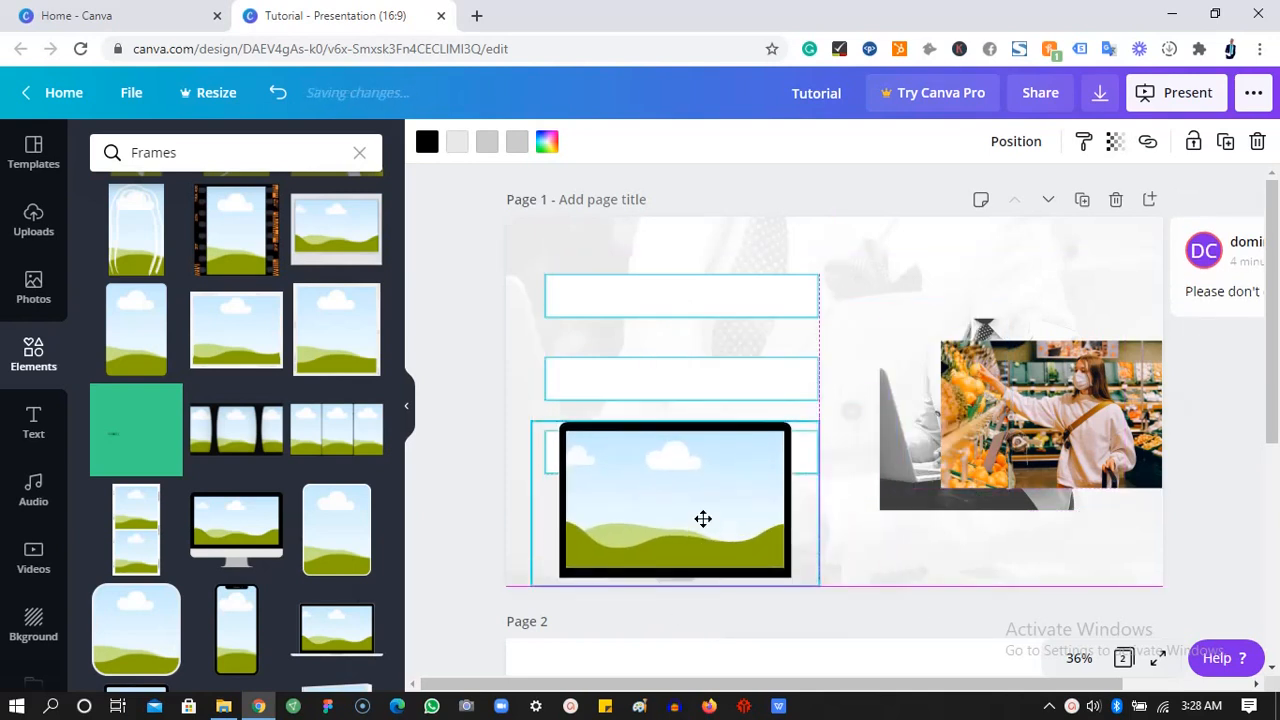
{"action": "left_click", "coordinate": [811, 293]}
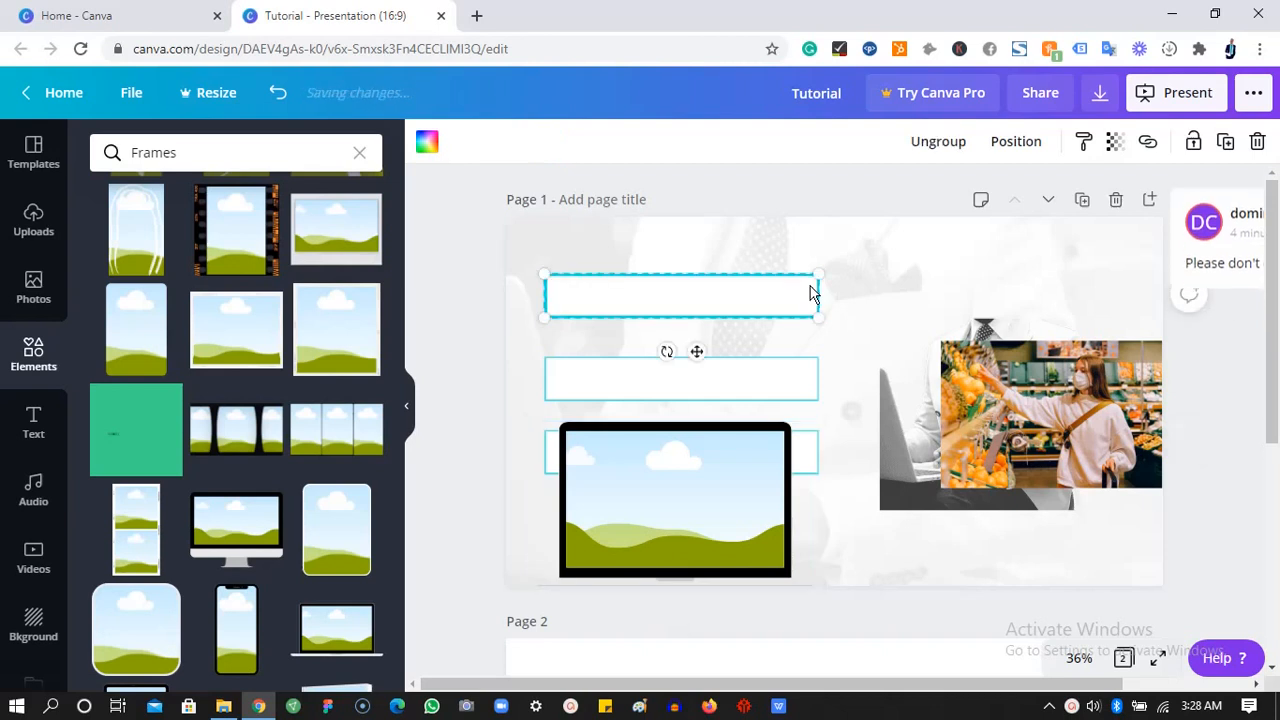
{"action": "left_click", "coordinate": [799, 378]}
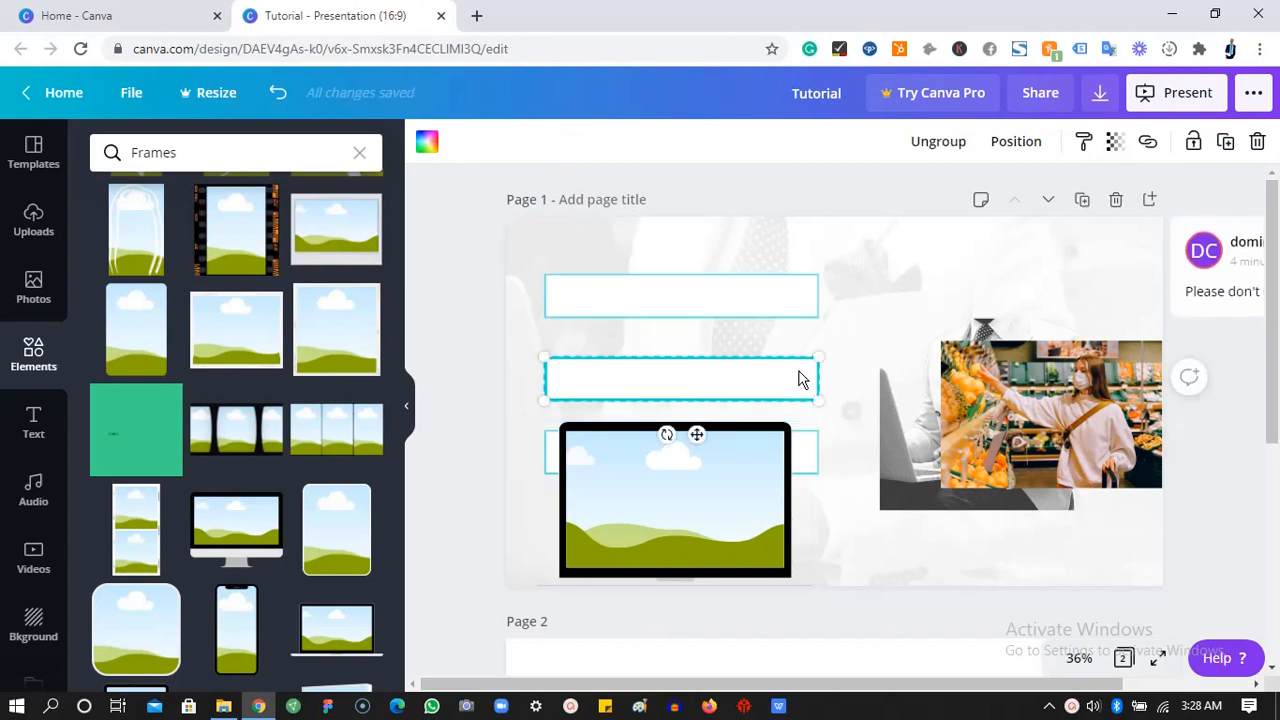
{"action": "left_click", "coordinate": [812, 316]}
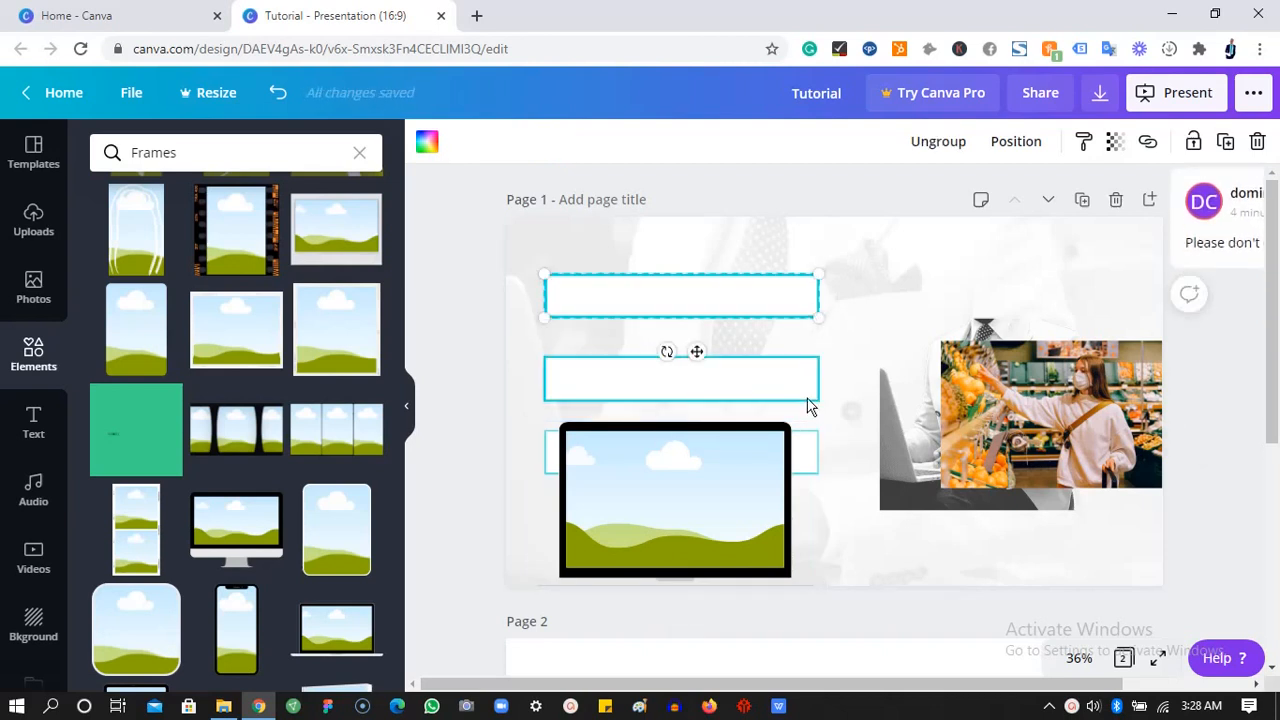
{"action": "left_click", "coordinate": [807, 400], "text": "shift"}
{"action": "left_click", "coordinate": [810, 436], "text": "shift"}
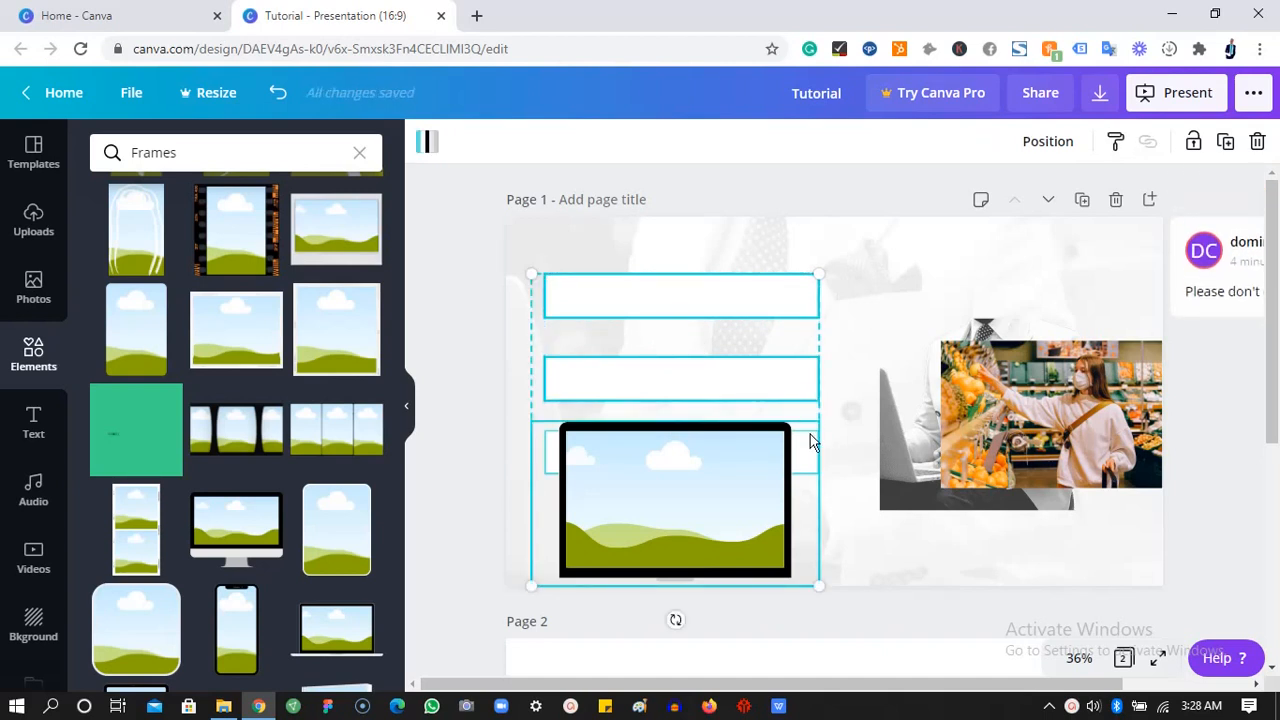
{"action": "left_click", "coordinate": [872, 428]}
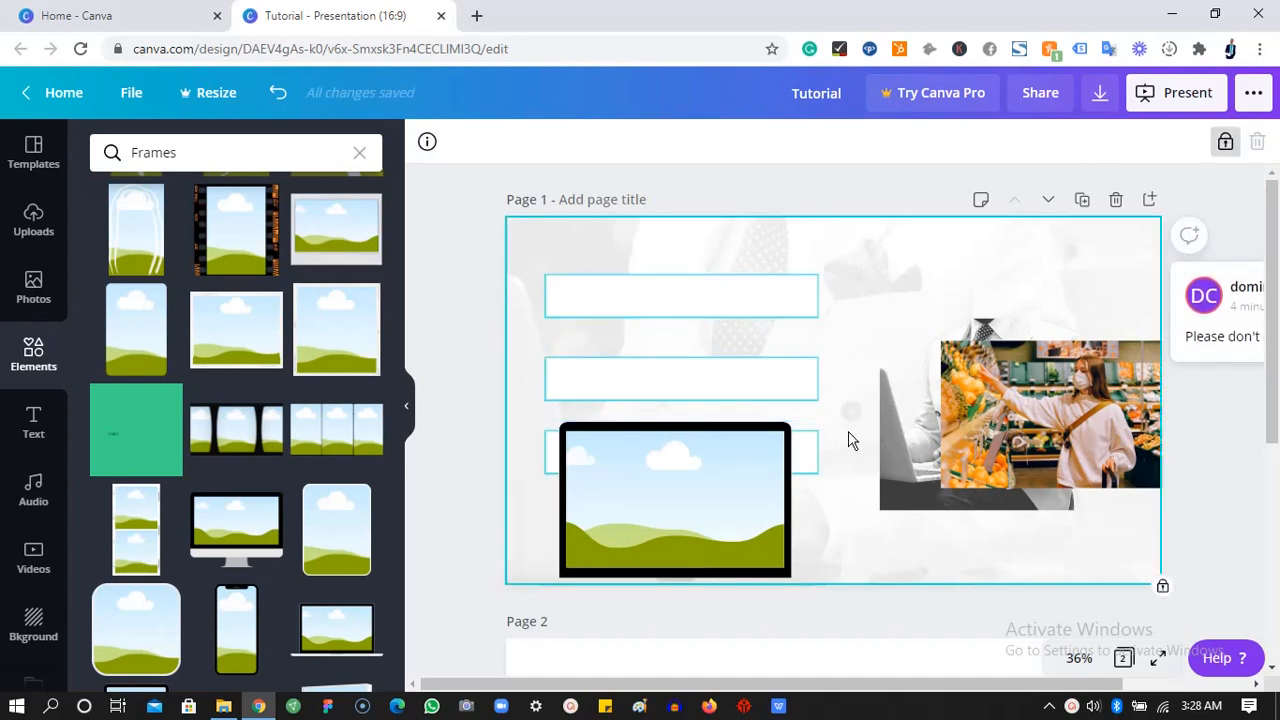
- Move the laptop frame into the page's lower-left corner, and shift the three bars up to the top edge and shrink them together
{"action": "left_click_drag", "start_coordinate": [755, 462], "coordinate": [700, 471]}
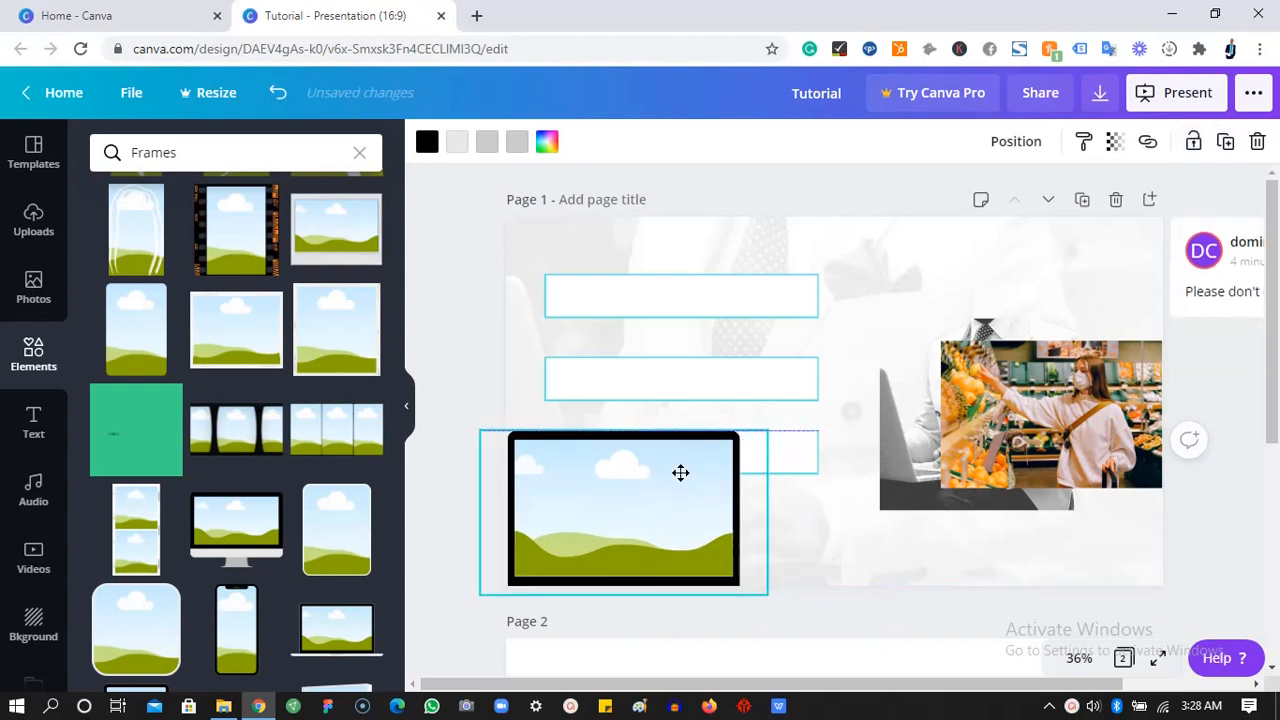
{"action": "left_click", "coordinate": [898, 250]}
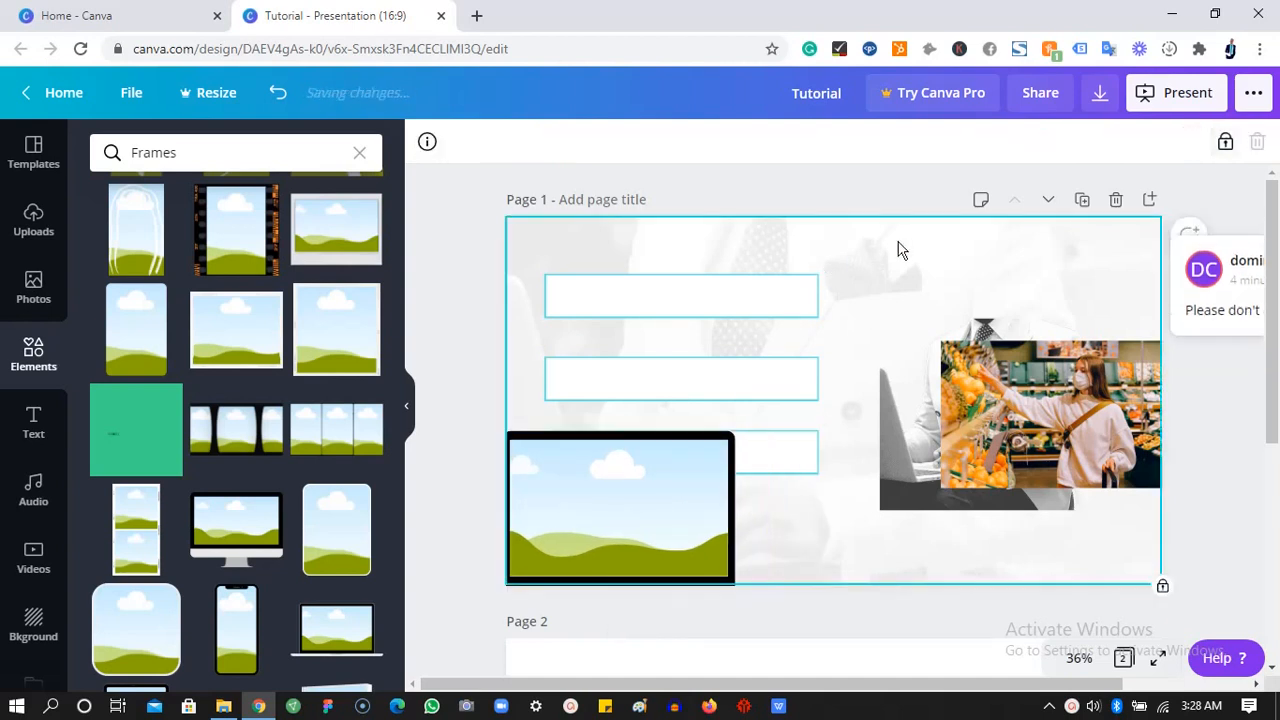
{"action": "left_click_drag", "start_coordinate": [798, 250], "coordinate": [820, 488]}
{"action": "left_click_drag", "start_coordinate": [752, 400], "coordinate": [750, 336]}
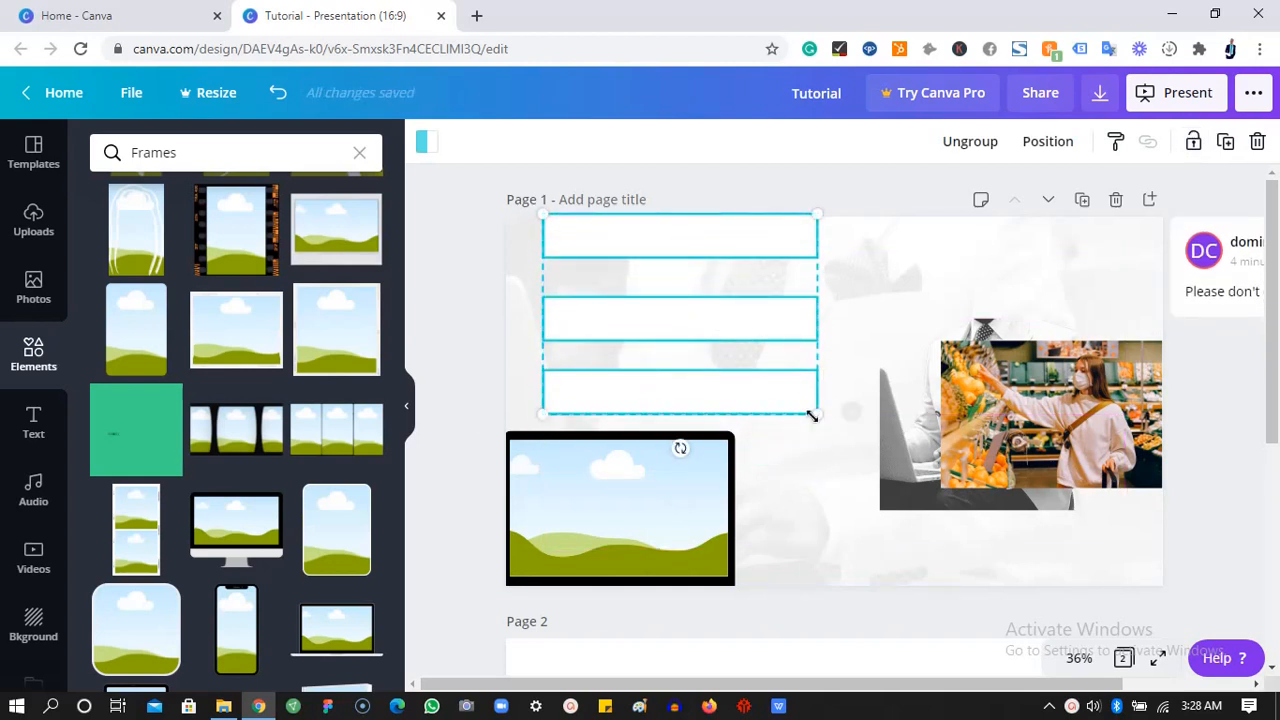
{"action": "left_click_drag", "start_coordinate": [788, 396], "coordinate": [757, 372]}
- Reposition the laptop frame fully on the page beneath the bars and recolour its light grey base black
{"action": "left_click", "coordinate": [686, 491]}
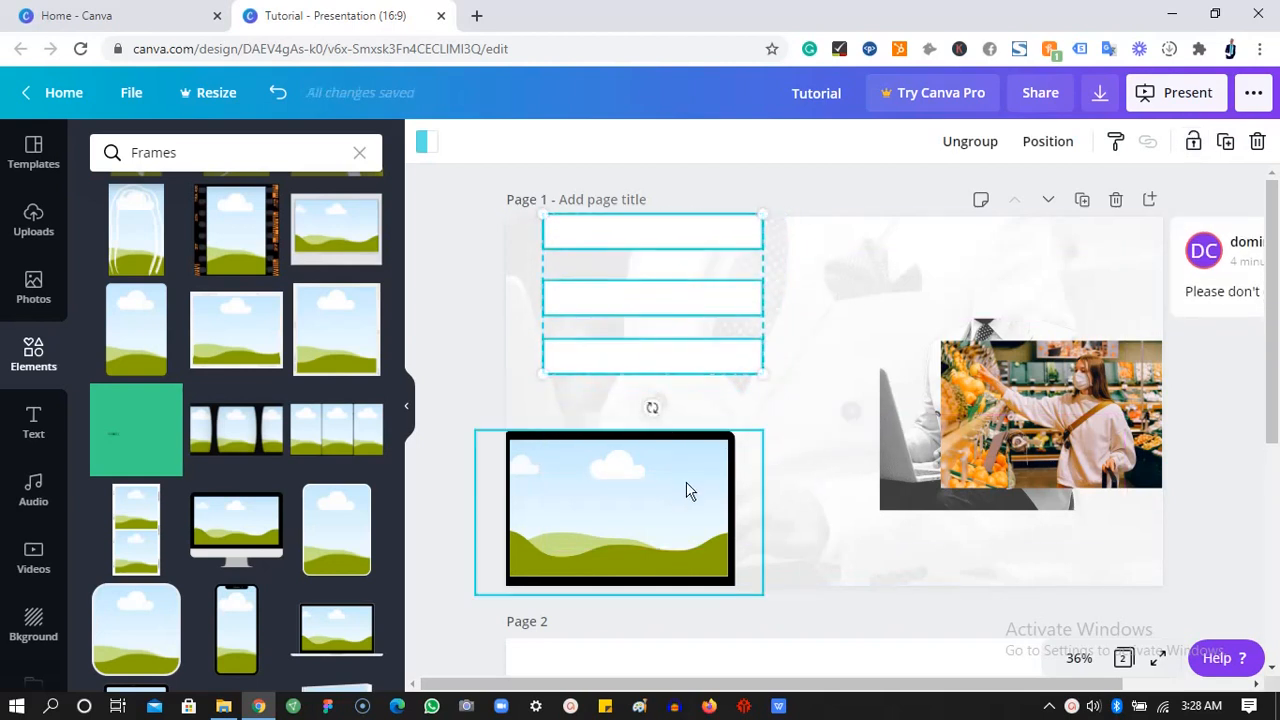
{"action": "mouse_move", "coordinate": [726, 480]}
{"action": "left_mouse_down"}
{"action": "mouse_move", "coordinate": [731, 451]}
{"action": "mouse_move", "coordinate": [731, 469]}
{"action": "left_mouse_up"}
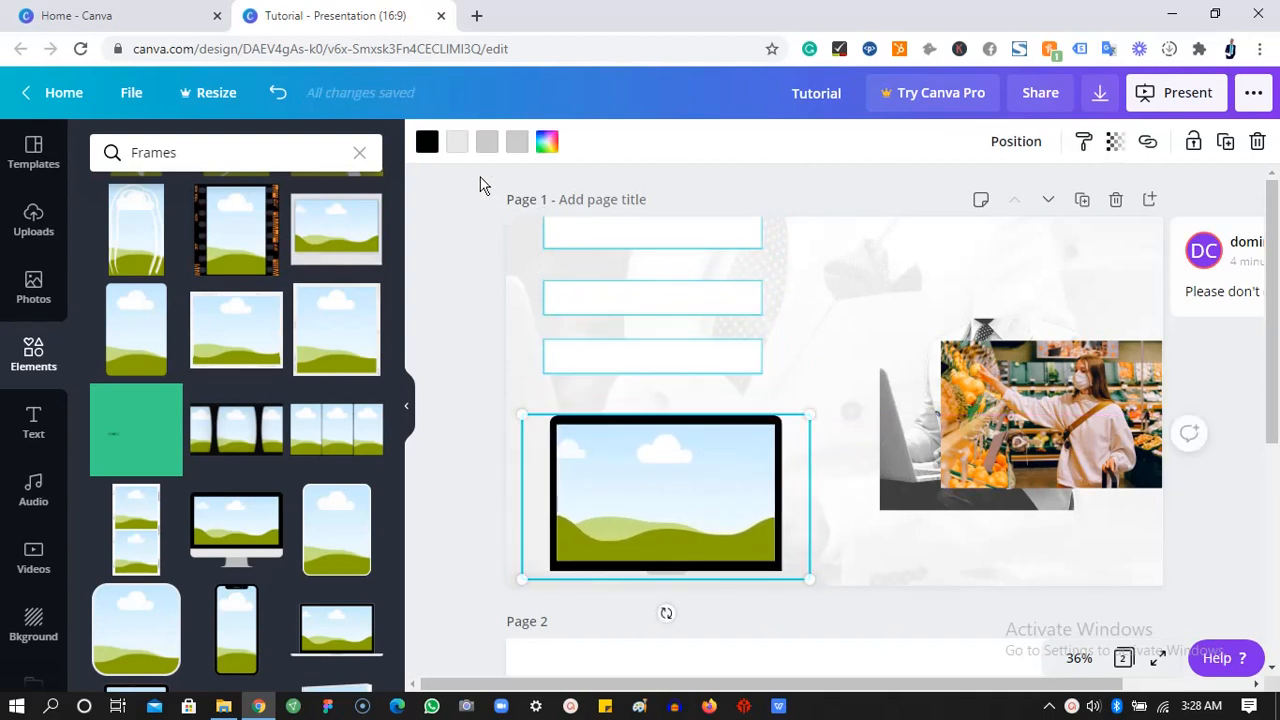
{"action": "left_click", "coordinate": [455, 143]}
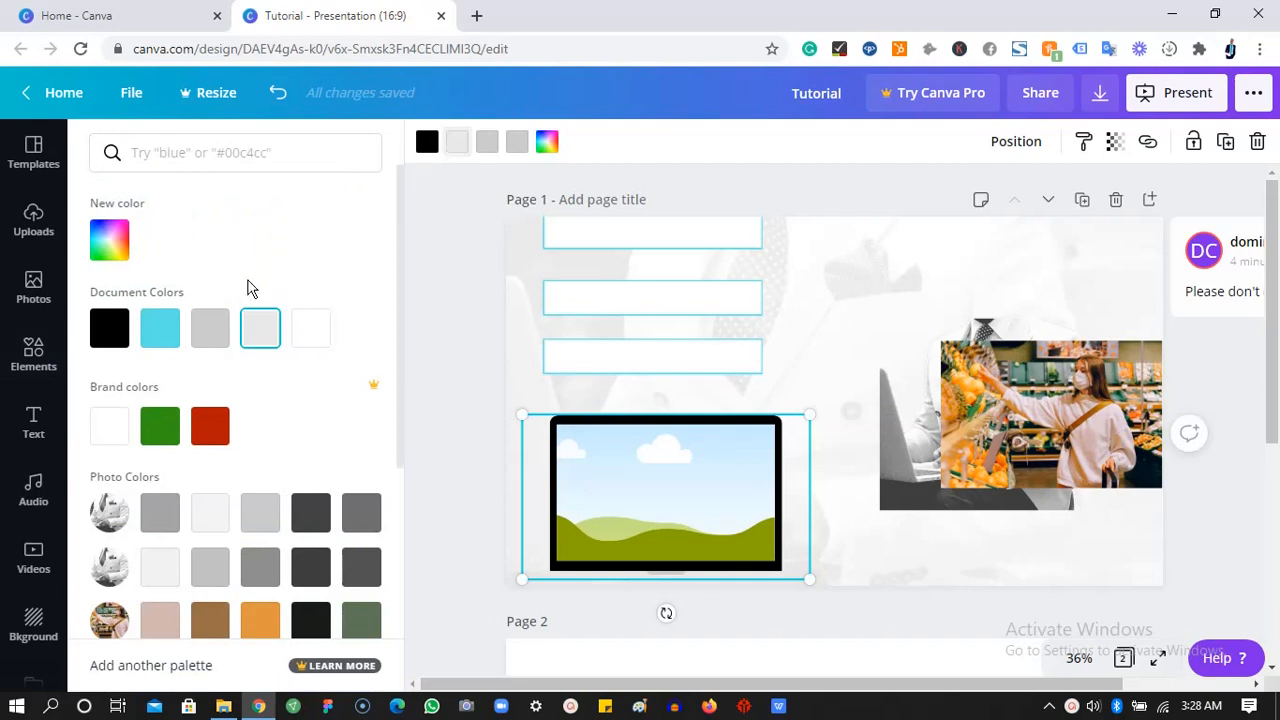
{"action": "left_click", "coordinate": [104, 338]}
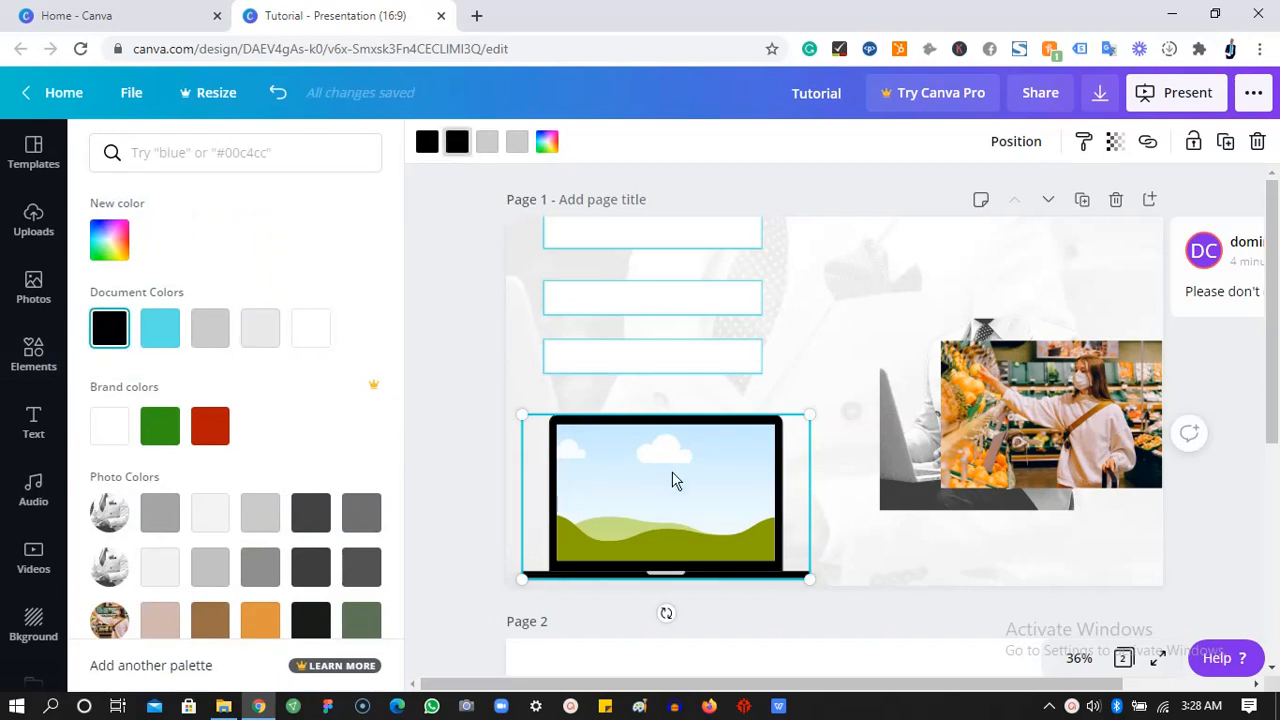
- Fill the laptop frame's screen with the grocery photo
{"action": "left_click", "coordinate": [1030, 385]}
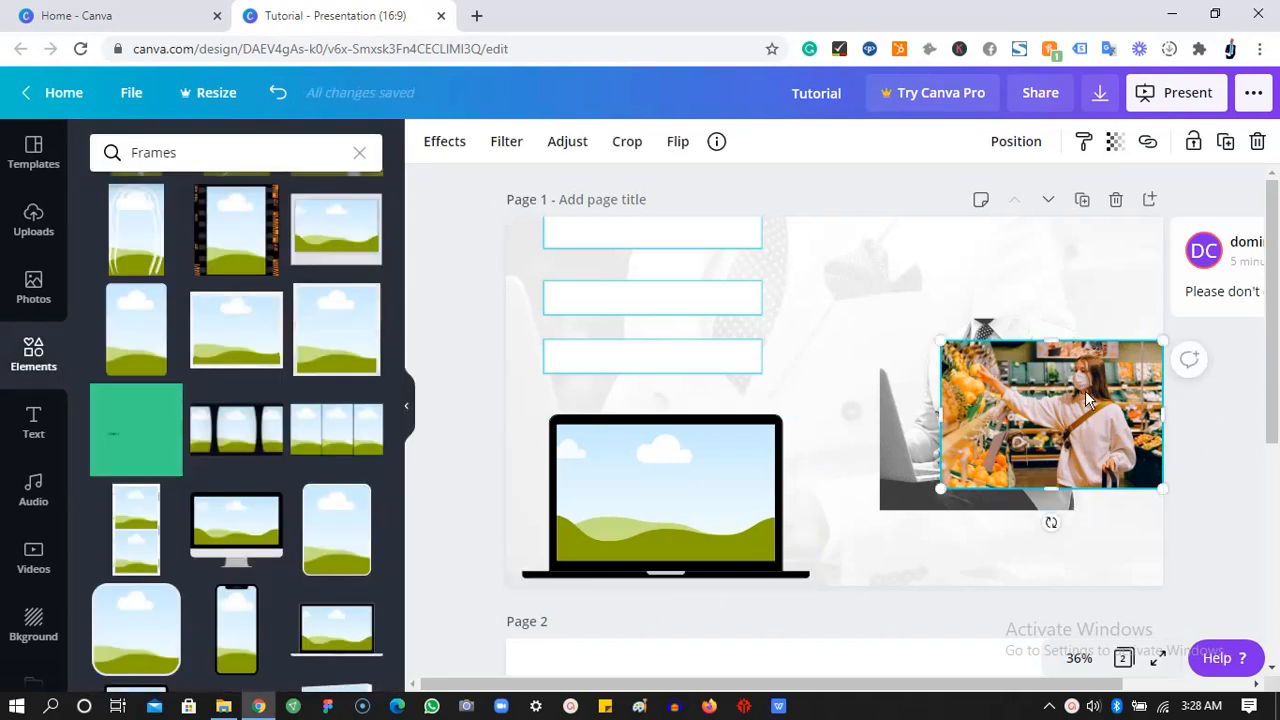
{"action": "left_click_drag", "start_coordinate": [1085, 390], "coordinate": [713, 443]}
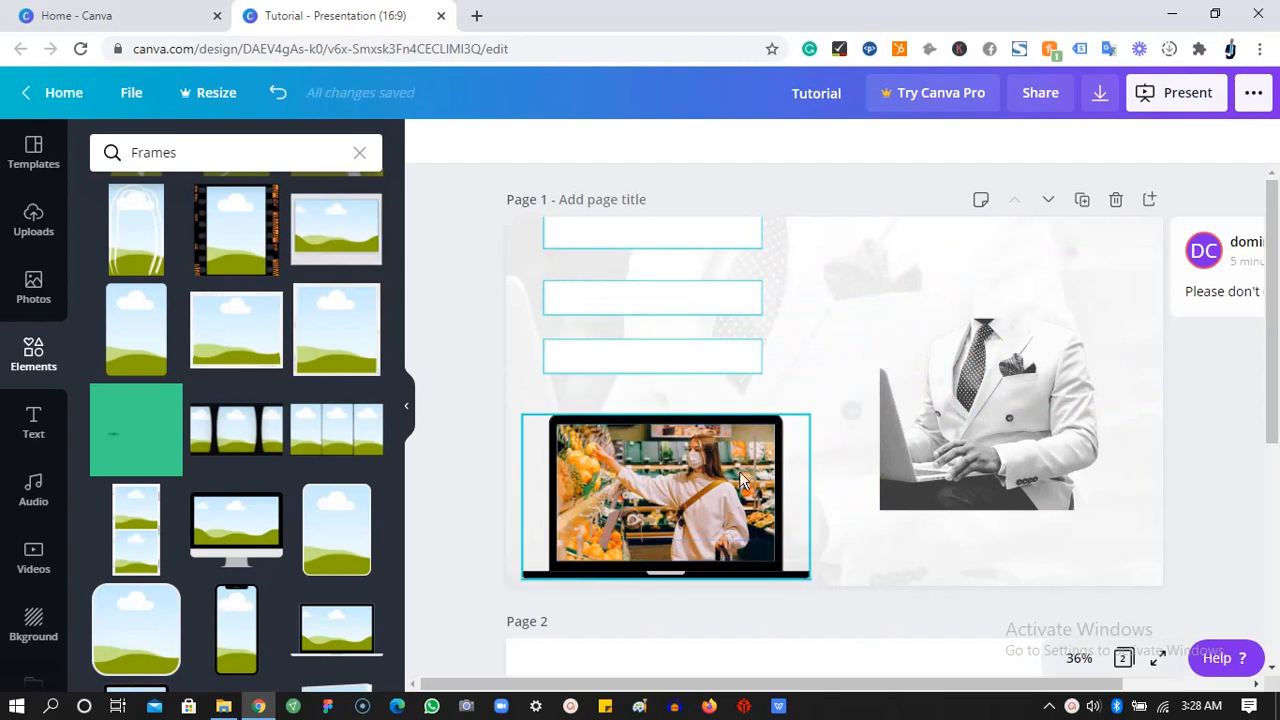
- Shift the three bordered bars slightly down so the top bar sits fully on the page
{"action": "left_click", "coordinate": [893, 495]}
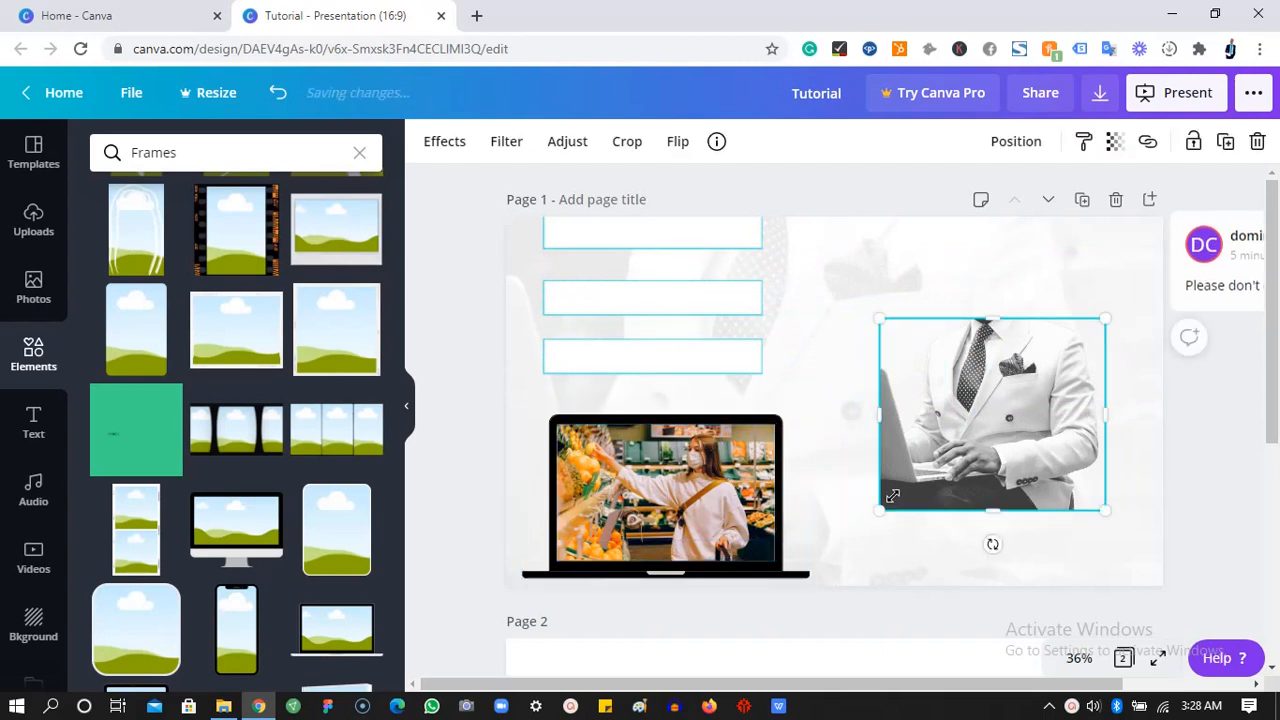
{"action": "left_click", "coordinate": [816, 393]}
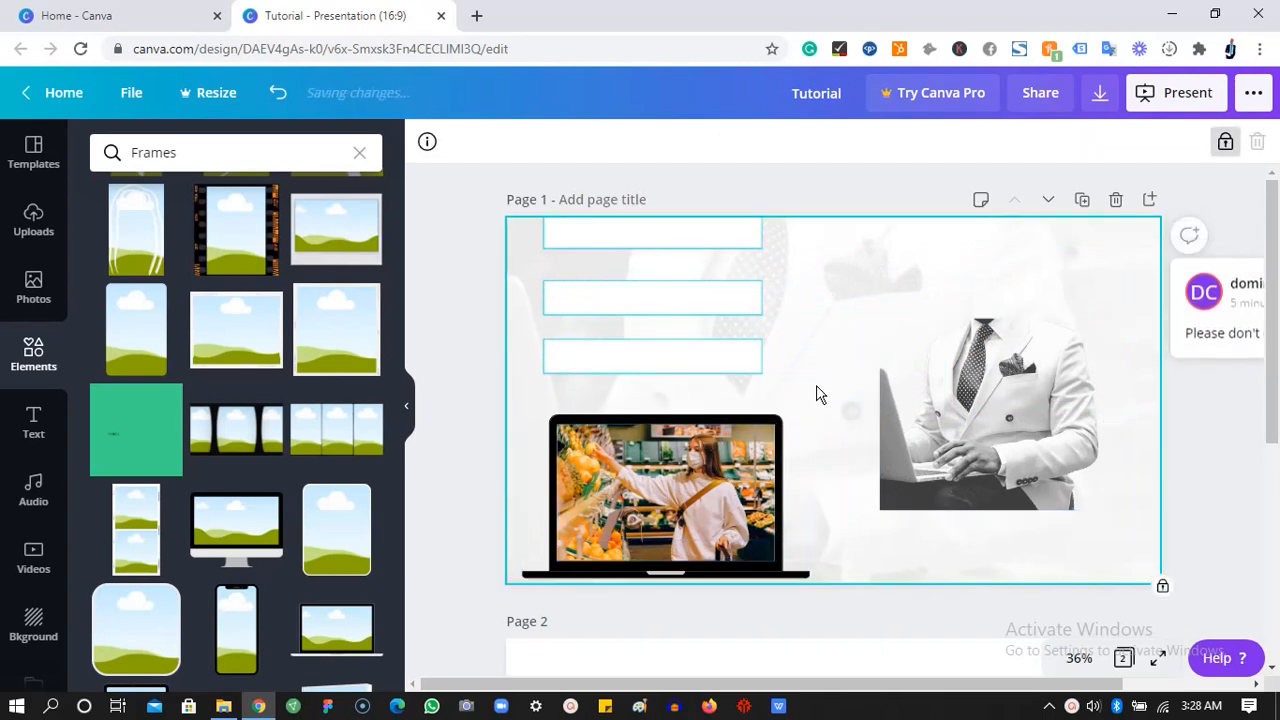
{"action": "left_click", "coordinate": [778, 426]}
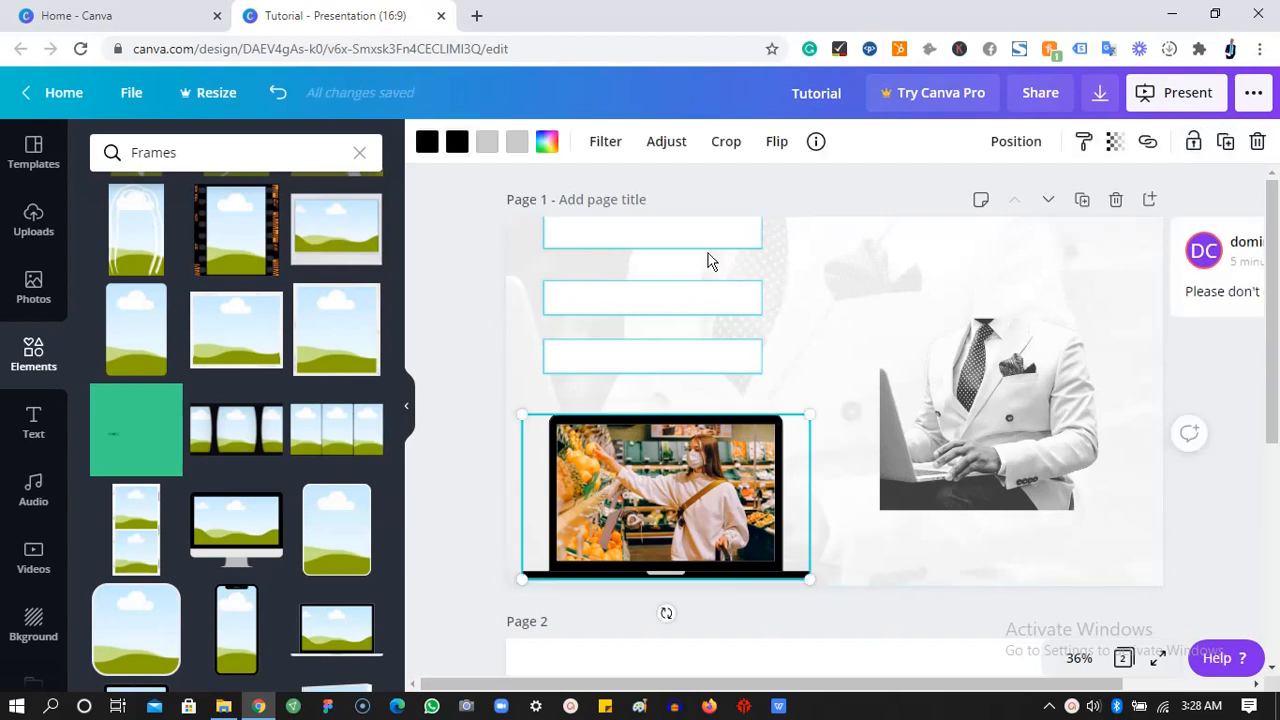
{"action": "left_click_drag", "start_coordinate": [776, 208], "coordinate": [737, 323]}
{"action": "left_click_drag", "start_coordinate": [729, 191], "coordinate": [692, 338]}
{"action": "left_click", "coordinate": [811, 326]}
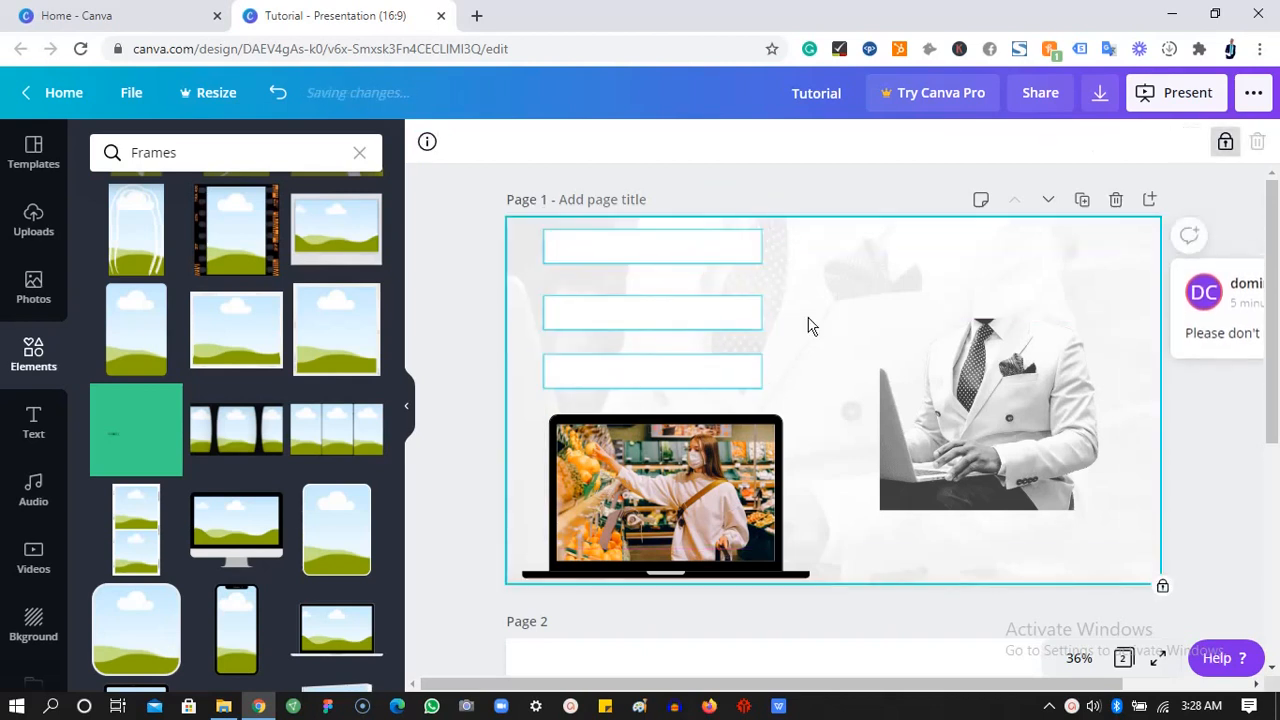
- Move the suited man's photo slightly to the right on page 1
{"action": "left_click", "coordinate": [711, 494]}
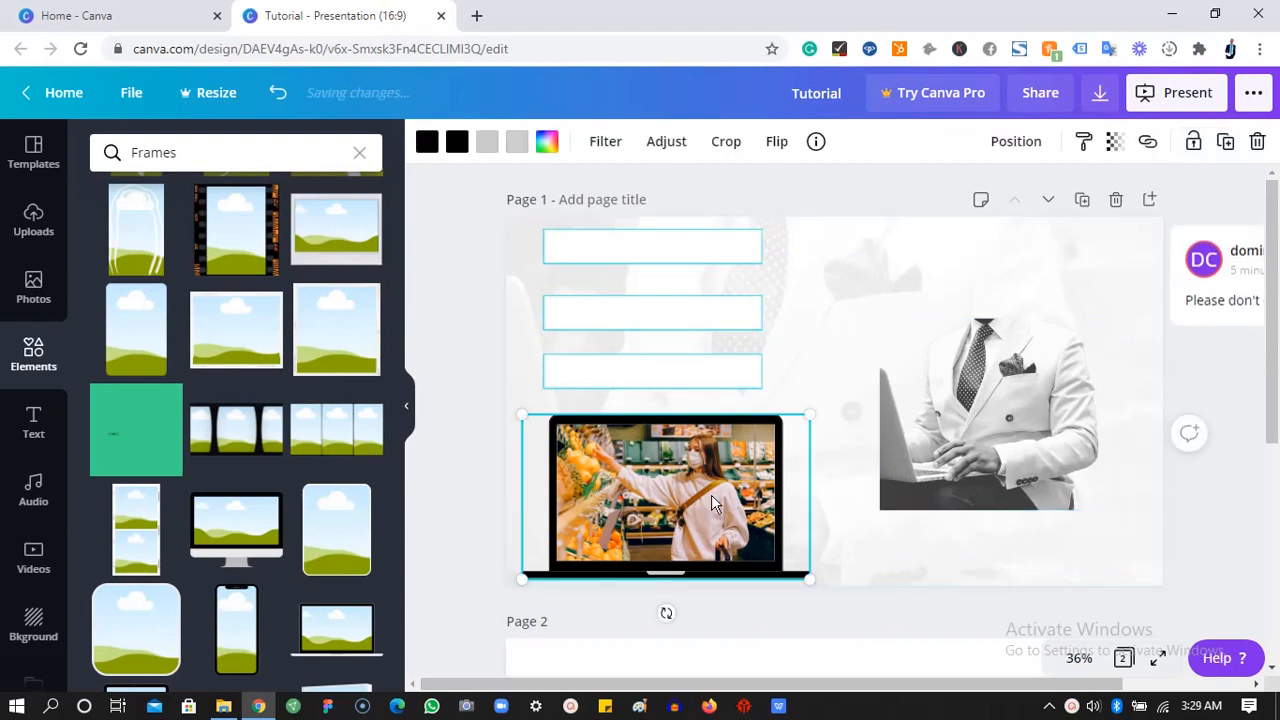
{"action": "left_click", "coordinate": [977, 482]}
{"action": "left_click_drag", "start_coordinate": [979, 484], "coordinate": [991, 484]}
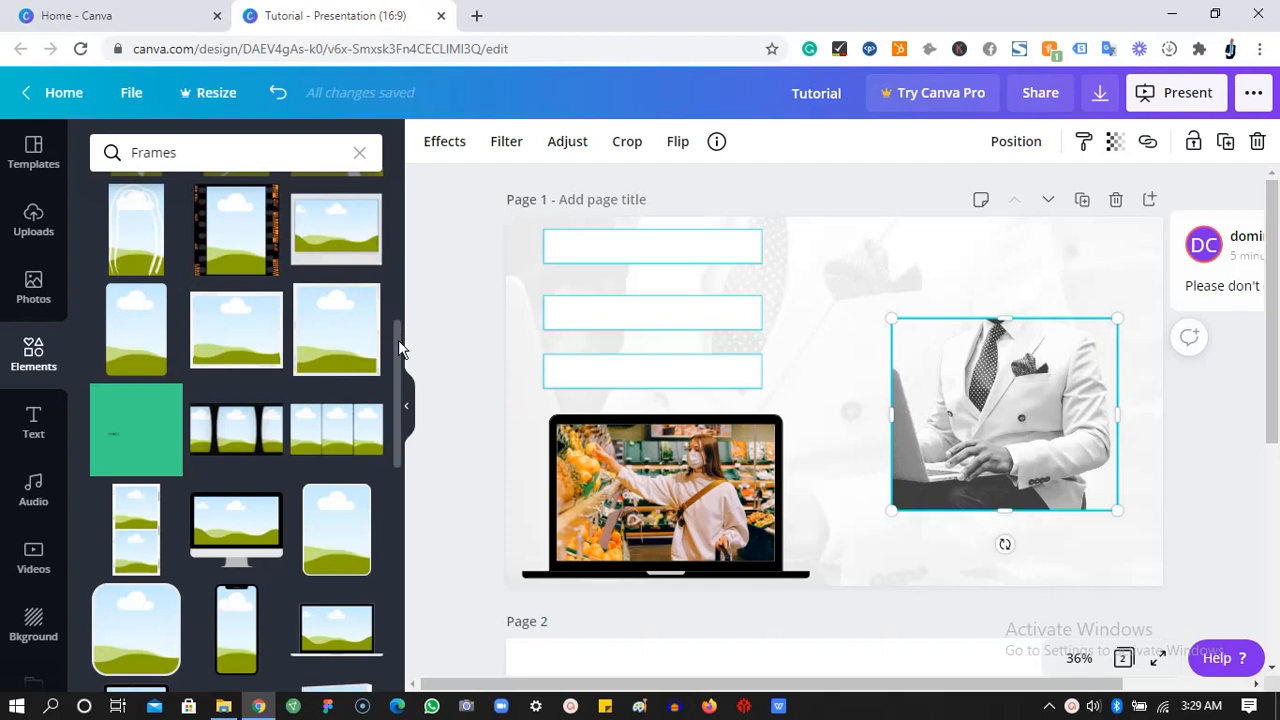
- Add a brush-stroke frame and a circle frame to page 1, and move the circle frame over the laptop and bars
{"action": "scroll", "coordinate": [396, 400], "scroll_direction": "down", "scroll_amount": 3}
{"action": "mouse_move", "coordinate": [392, 424]}
{"action": "left_mouse_down"}
{"action": "mouse_move", "coordinate": [399, 344]}
{"action": "mouse_move", "coordinate": [401, 440]}
{"action": "left_mouse_up"}
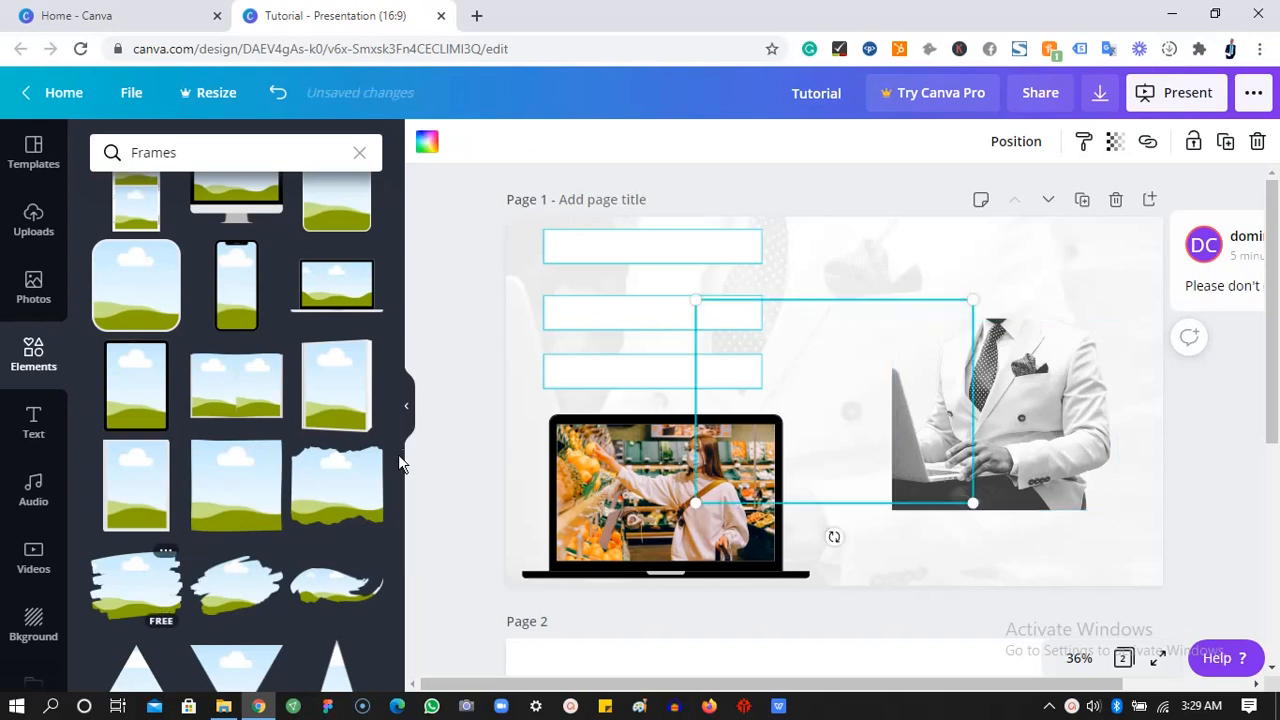
{"action": "mouse_move", "coordinate": [396, 461]}
{"action": "left_mouse_down"}
{"action": "mouse_move", "coordinate": [401, 317]}
{"action": "mouse_move", "coordinate": [380, 133]}
{"action": "left_mouse_up"}
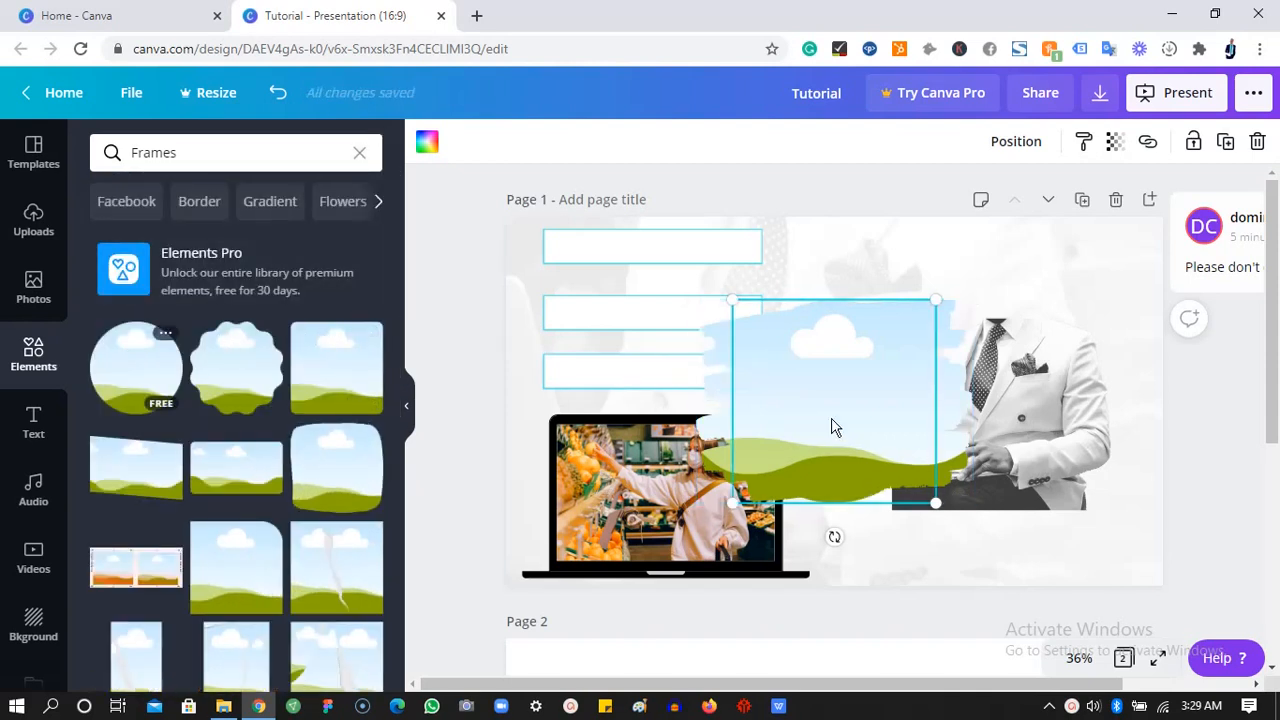
{"action": "left_click_drag", "start_coordinate": [831, 426], "coordinate": [679, 415]}
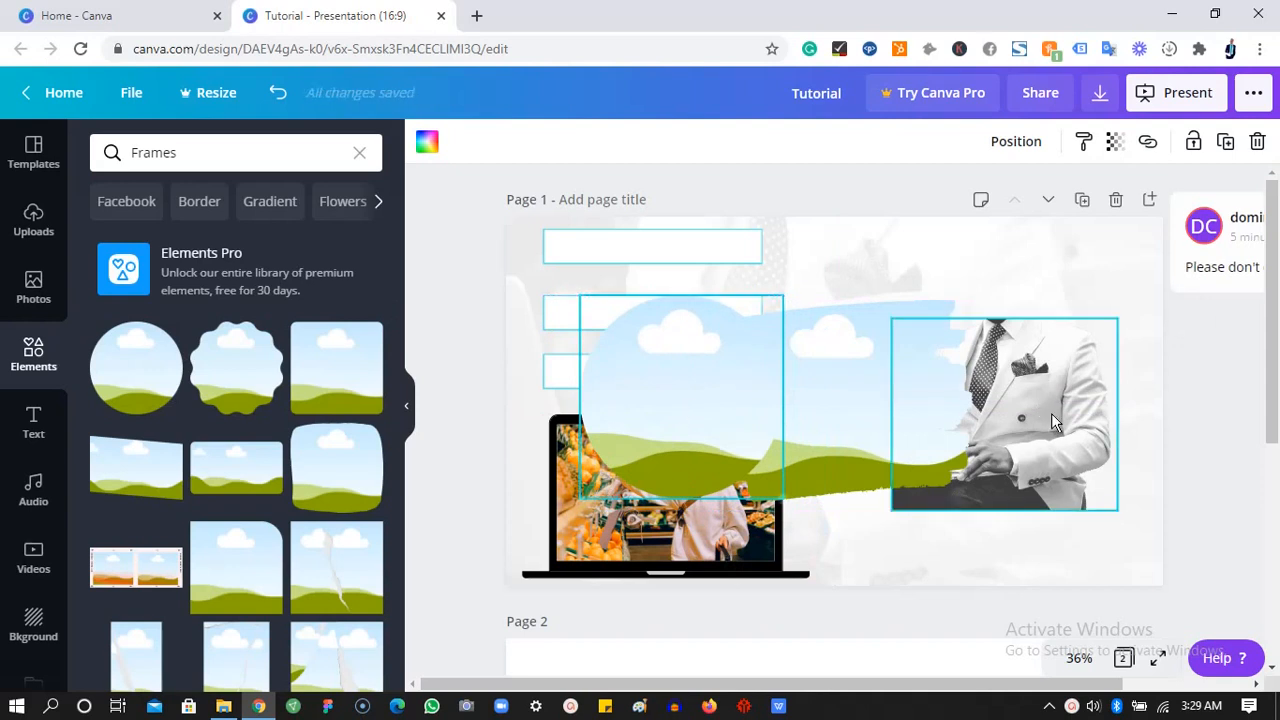
- Try filling the brush-stroke frame with the suited man's photo, and undo the fill
{"action": "mouse_move", "coordinate": [1052, 413]}
{"action": "left_mouse_down"}
{"action": "mouse_move", "coordinate": [974, 343]}
{"action": "mouse_move", "coordinate": [874, 331]}
{"action": "mouse_move", "coordinate": [855, 341]}
{"action": "mouse_move", "coordinate": [1018, 389]}
{"action": "left_mouse_up"}
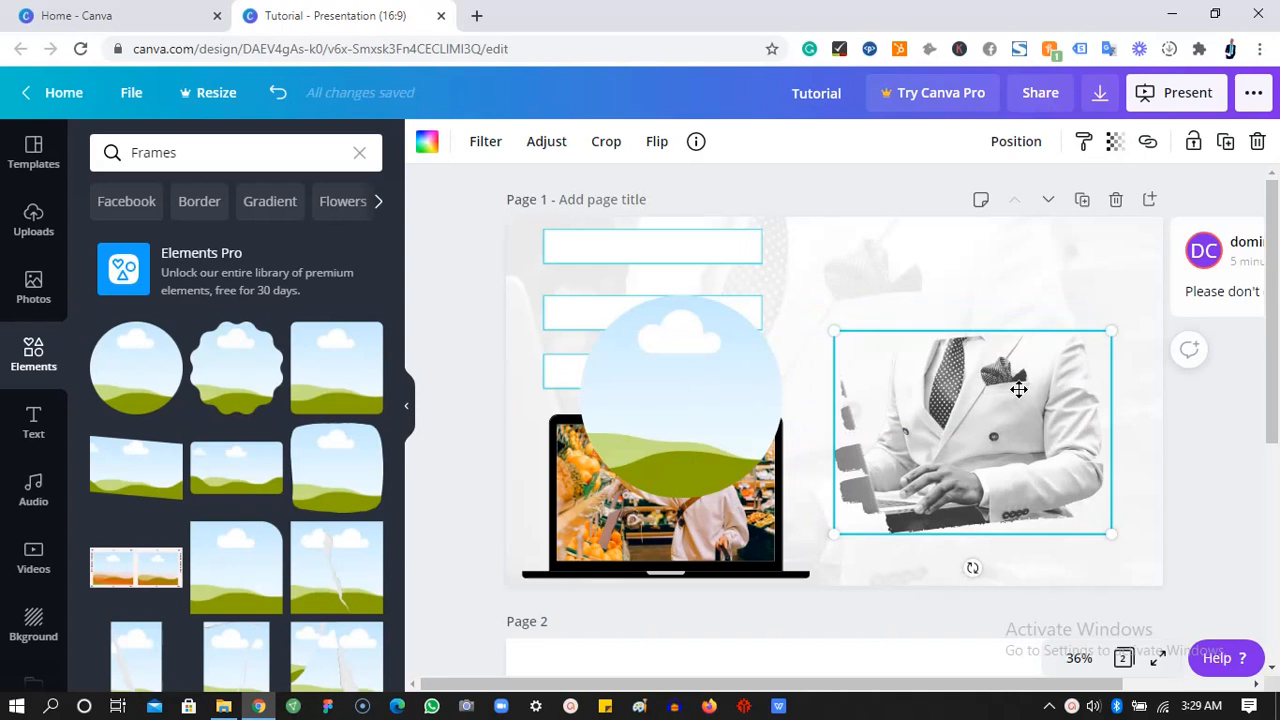
{"action": "key", "text": "ctrl+z"}
{"action": "key", "text": "ctrl+z"}
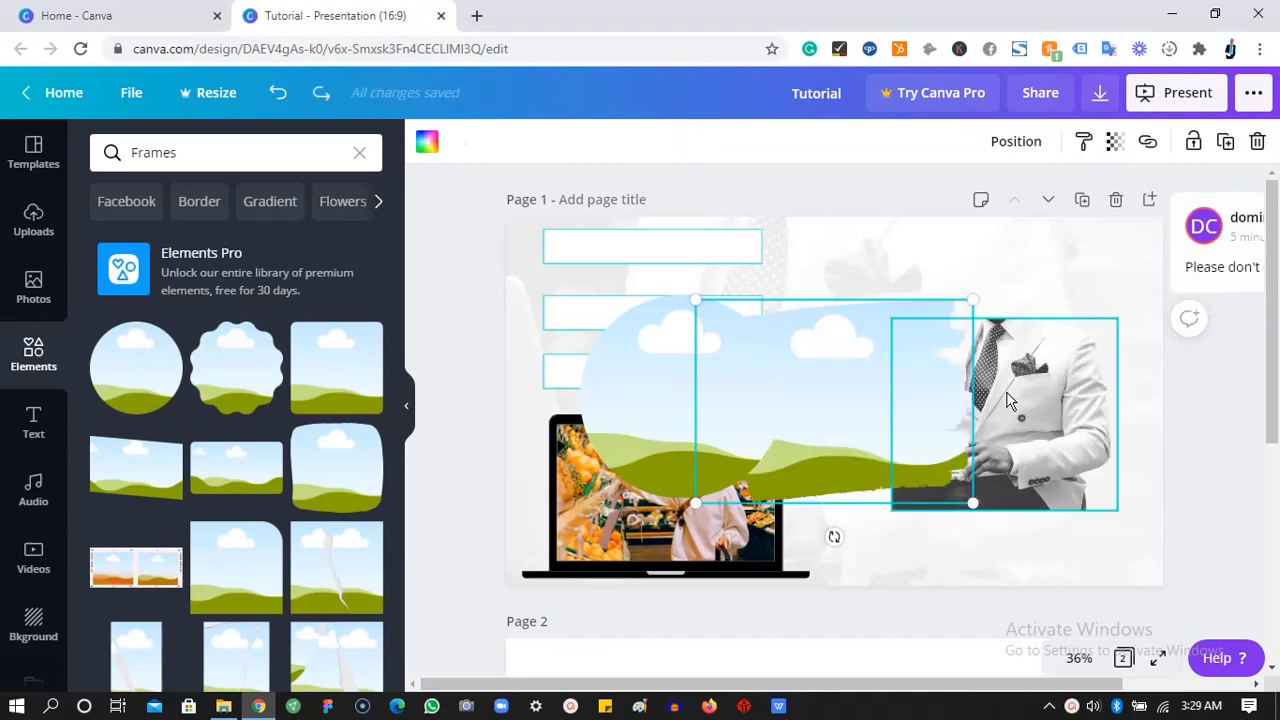
- Fill the circle frame with the suited man's photo in the page's lower-right corner, and delete the brush-stroke frame
{"action": "left_click_drag", "start_coordinate": [1008, 400], "coordinate": [1057, 478]}
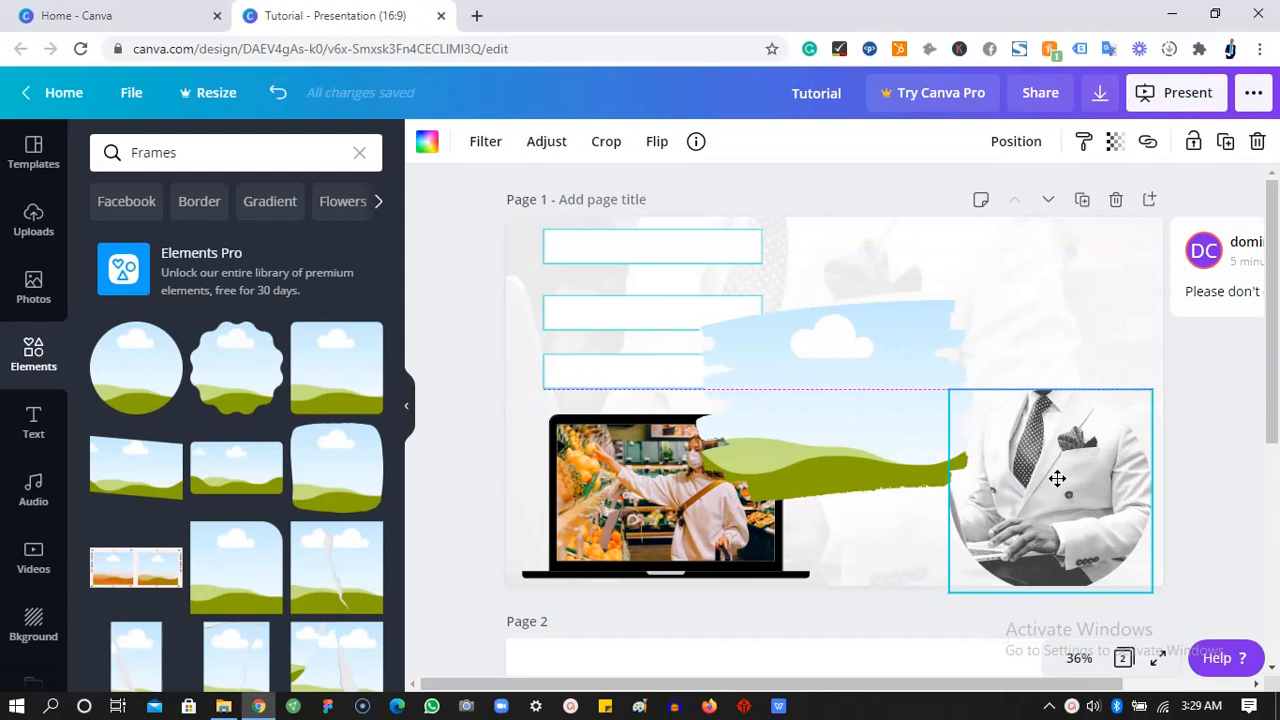
{"action": "left_click", "coordinate": [855, 437]}
{"action": "key", "text": "Delete"}
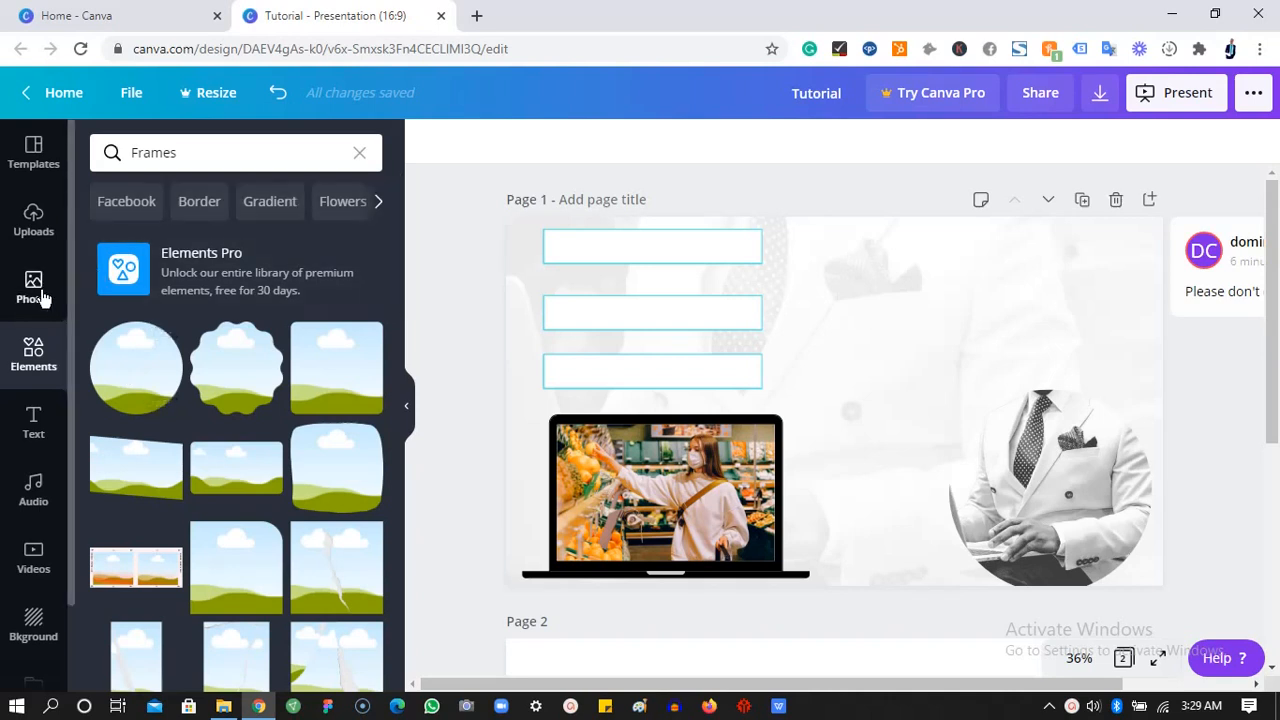
- Clear the frames search, add a circle shape to page 1 and recolour it with the document's light blue
{"action": "left_click", "coordinate": [359, 155]}
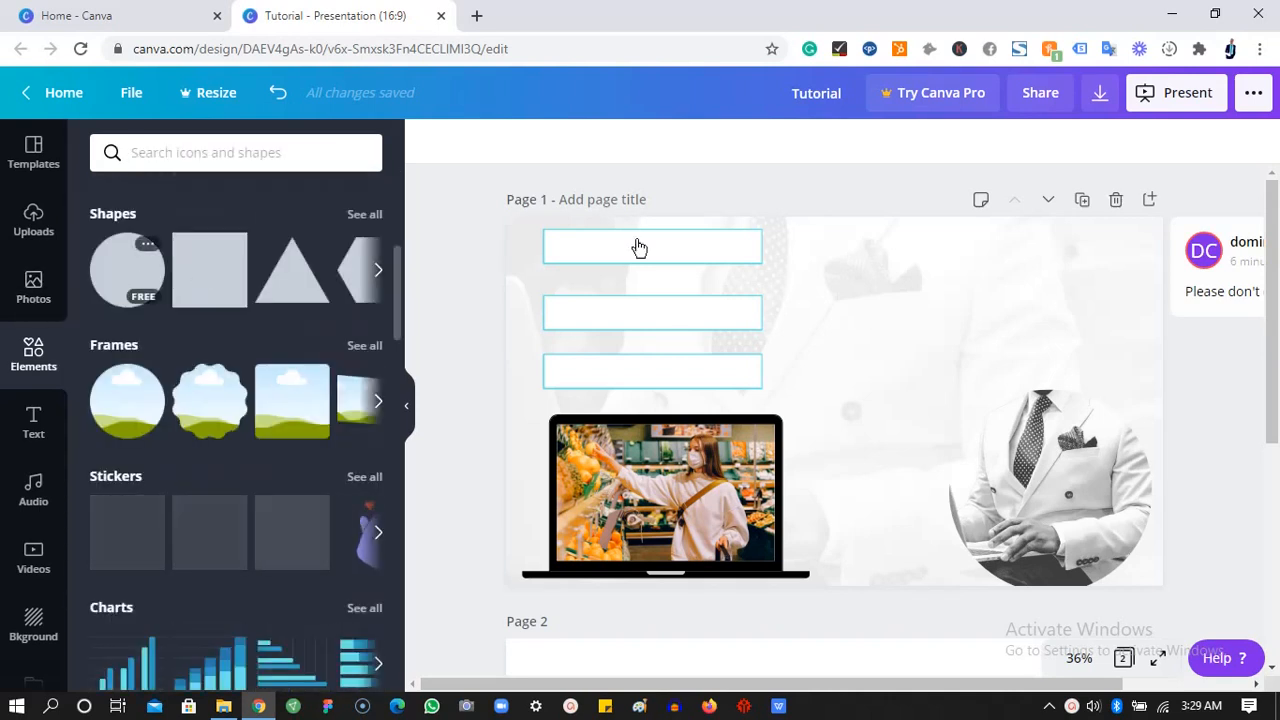
{"action": "left_click_drag", "start_coordinate": [800, 362], "coordinate": [813, 362]}
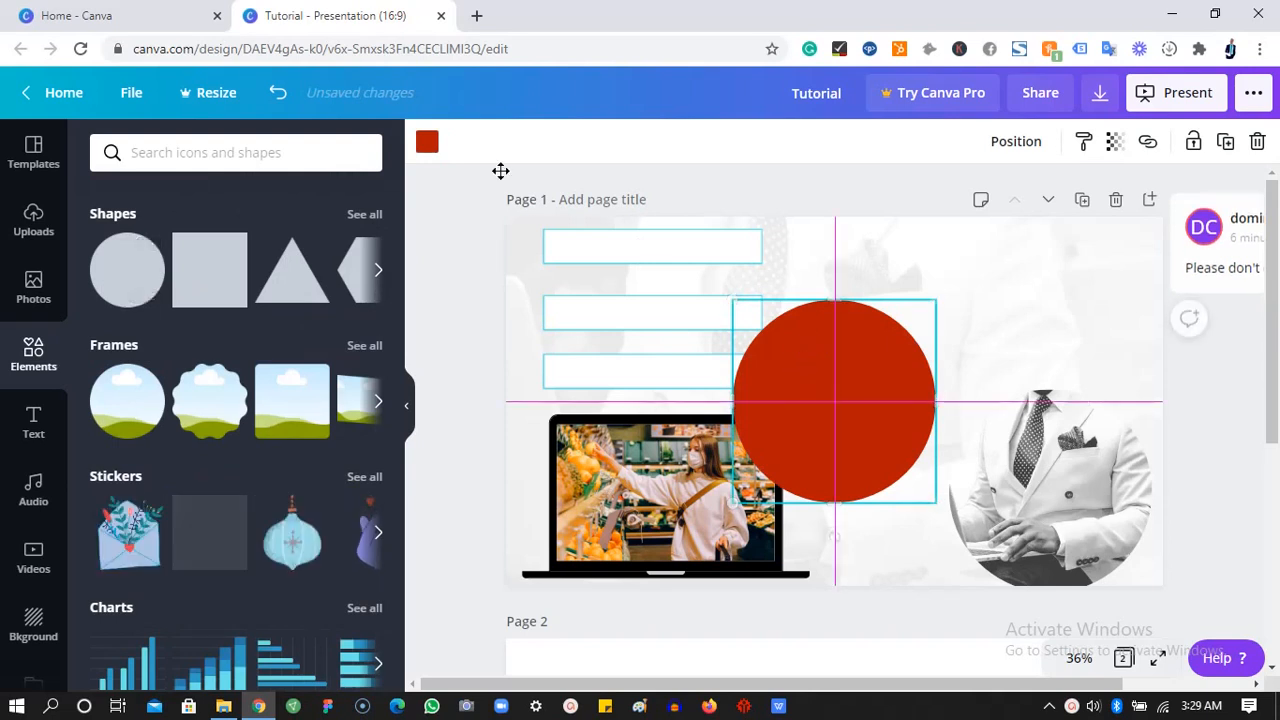
{"action": "left_click", "coordinate": [427, 142]}
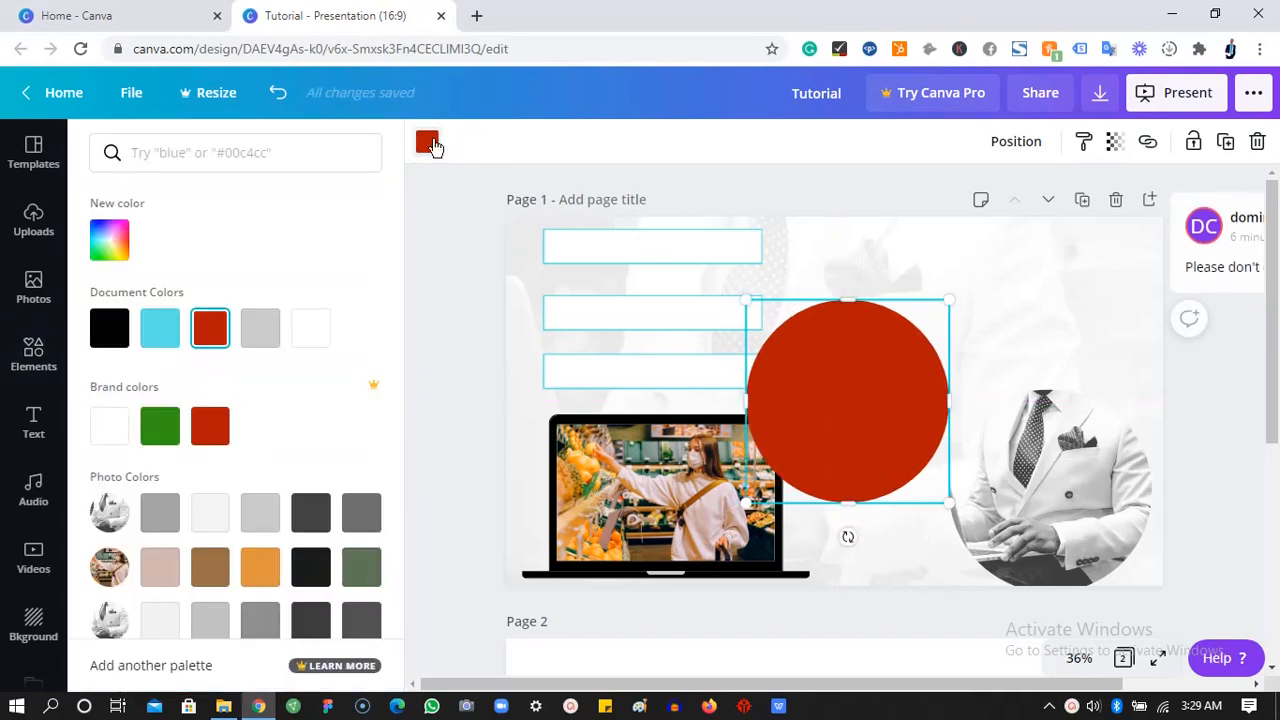
{"action": "left_click", "coordinate": [160, 328]}
- Place the blue circle over the round photo, enlarge it slightly to cover it, and send it behind the photo
{"action": "left_click_drag", "start_coordinate": [865, 366], "coordinate": [1037, 440]}
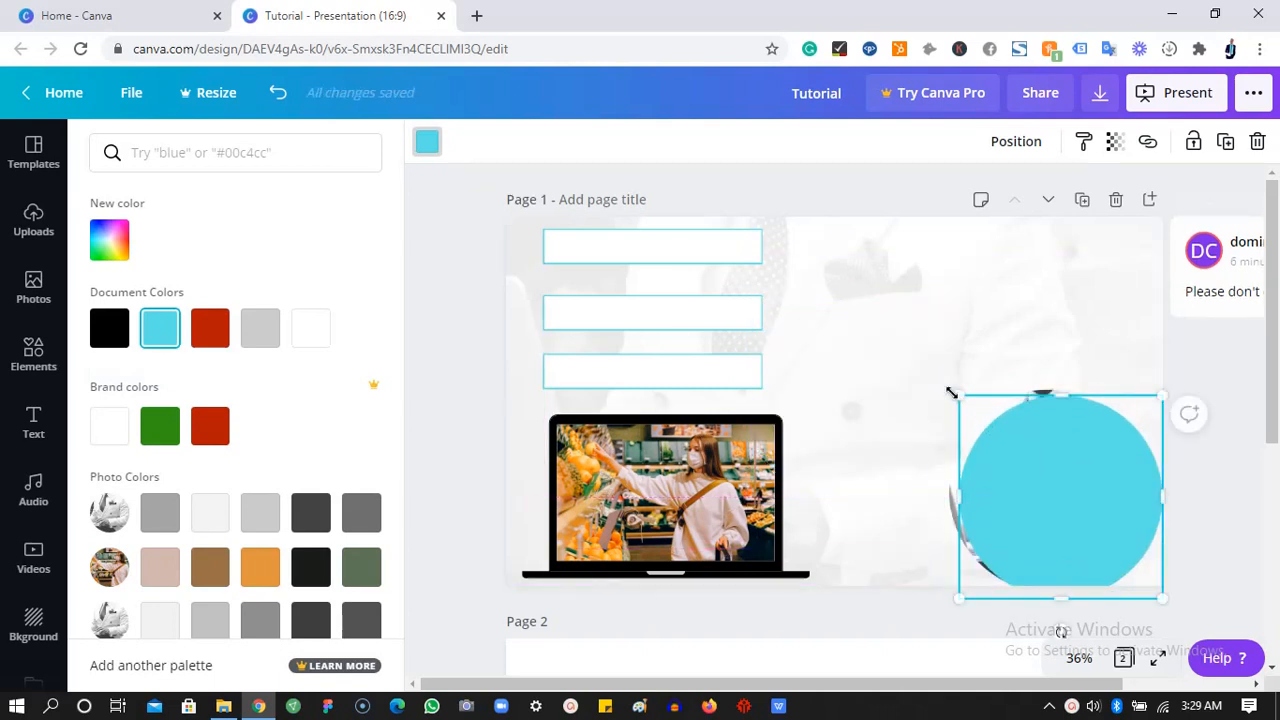
{"action": "left_click_drag", "start_coordinate": [951, 392], "coordinate": [955, 376]}
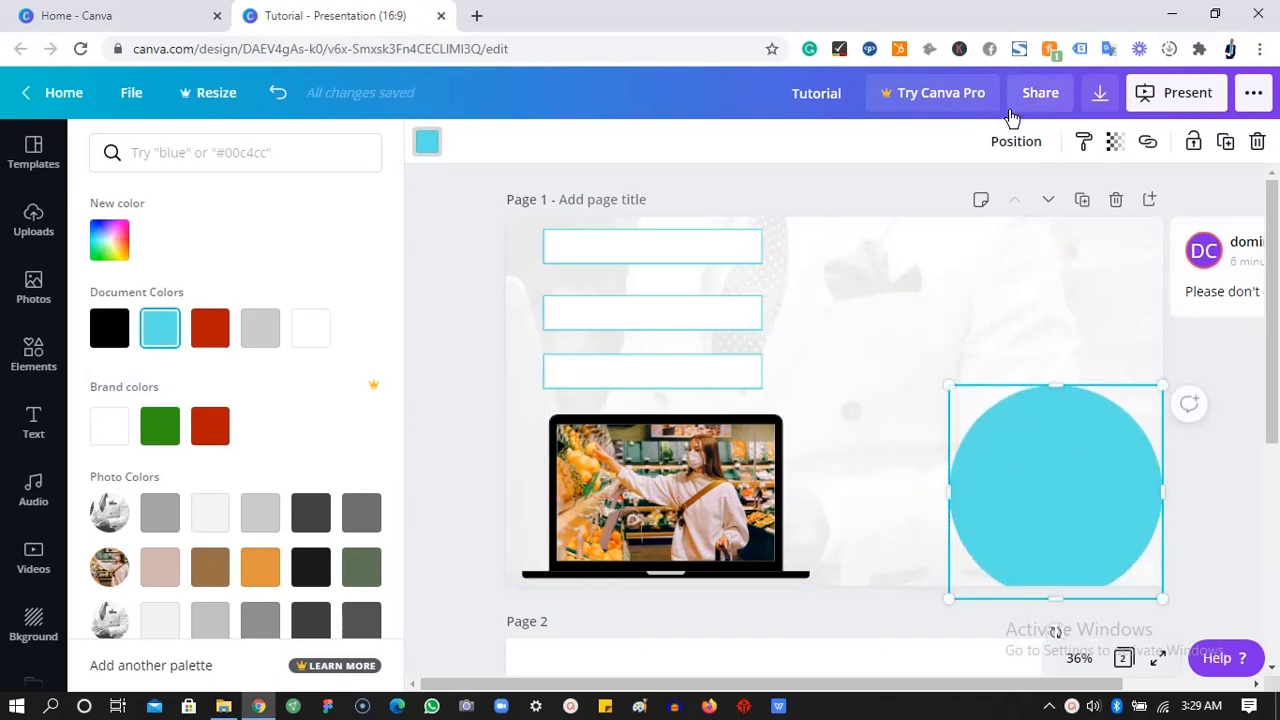
{"action": "left_click", "coordinate": [1015, 140]}
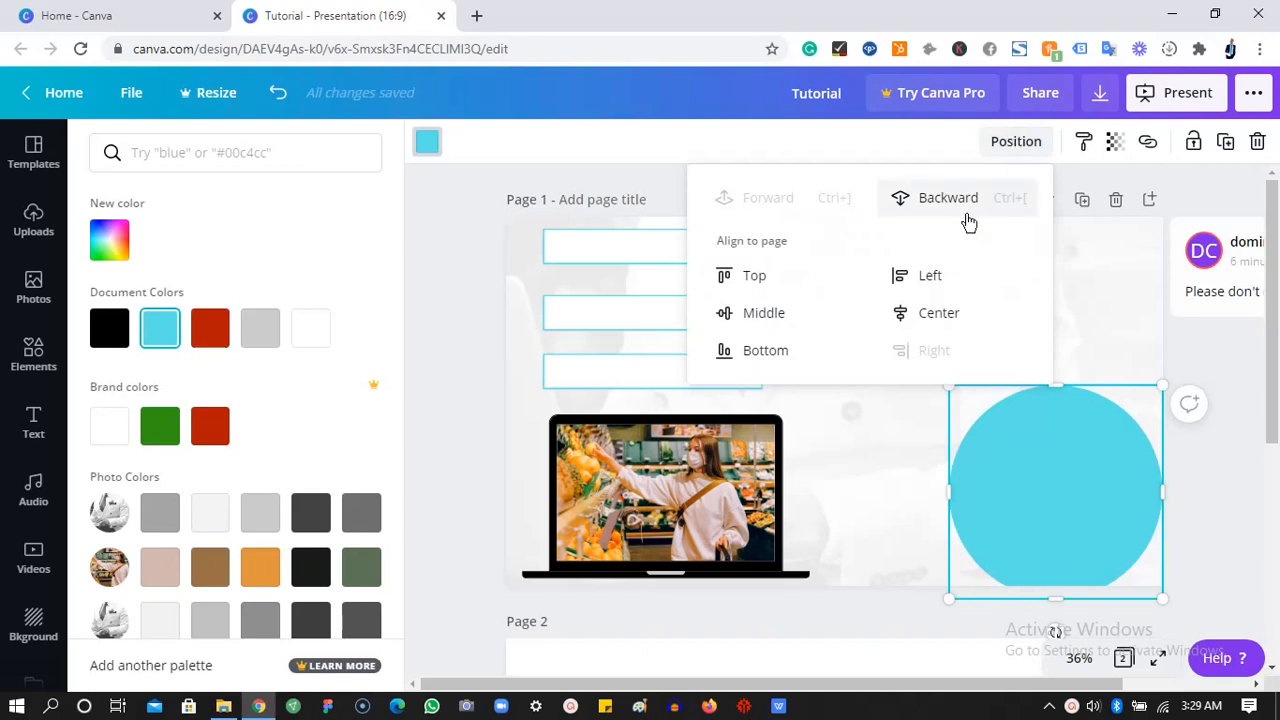
{"action": "left_click", "coordinate": [966, 215]}
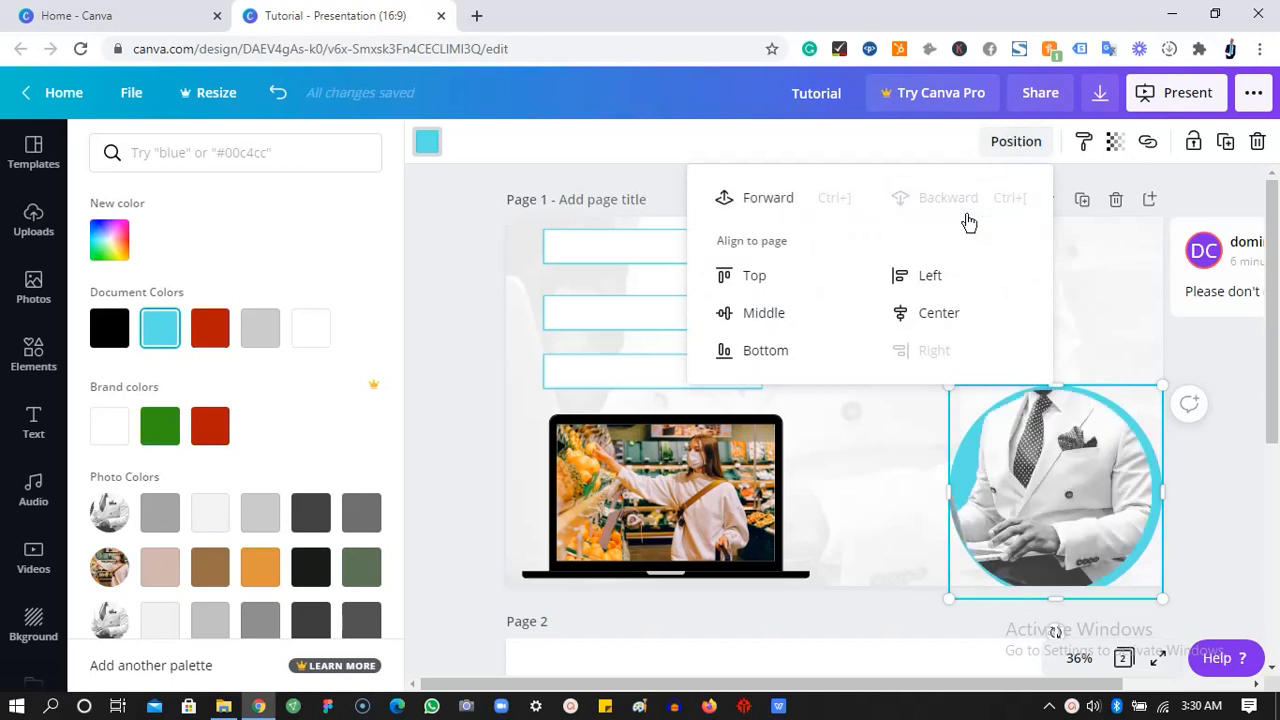
{"action": "left_click", "coordinate": [1137, 313]}
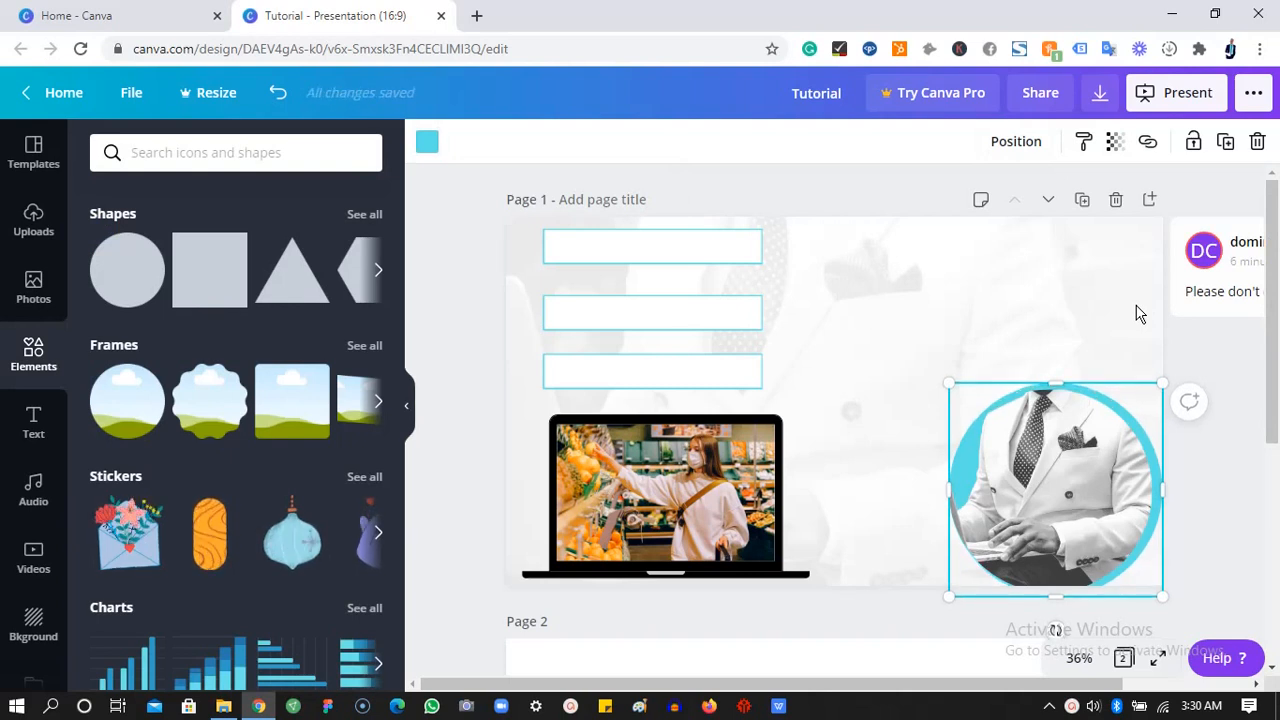
- Nudge the blue circle and shrink it slightly so it forms a crescent along the round photo's upper-left edge
{"action": "key", "text": "Left"}
{"action": "key", "text": "Left"}
{"action": "key", "text": "Left"}
{"action": "key", "text": "Left"}
{"action": "key", "text": "Left"}
{"action": "key", "text": "Left"}
{"action": "key", "text": "Left"}
{"action": "key", "text": "Left"}
{"action": "key", "text": "Left"}
{"action": "key", "text": "Left"}
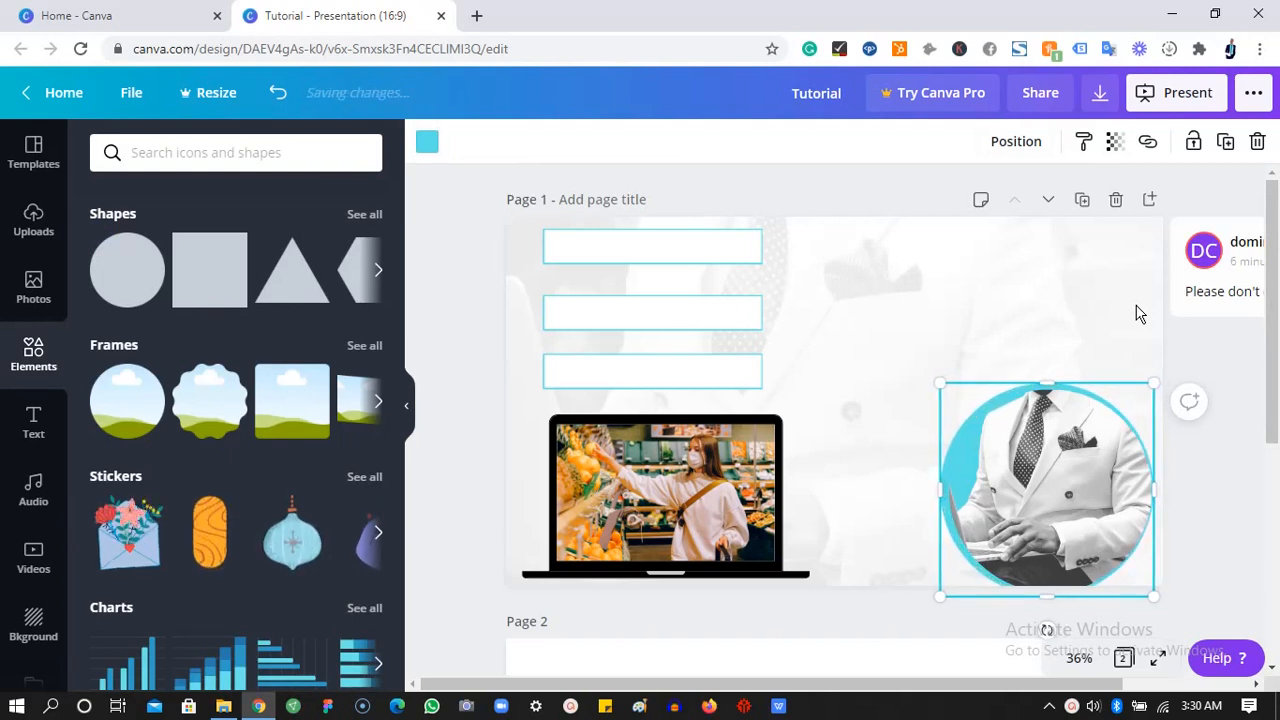
{"action": "key", "text": "Up"}
{"action": "key", "text": "Up"}
{"action": "key", "text": "Up"}
{"action": "key", "text": "Up"}
{"action": "key", "text": "Up"}
{"action": "key", "text": "Up"}
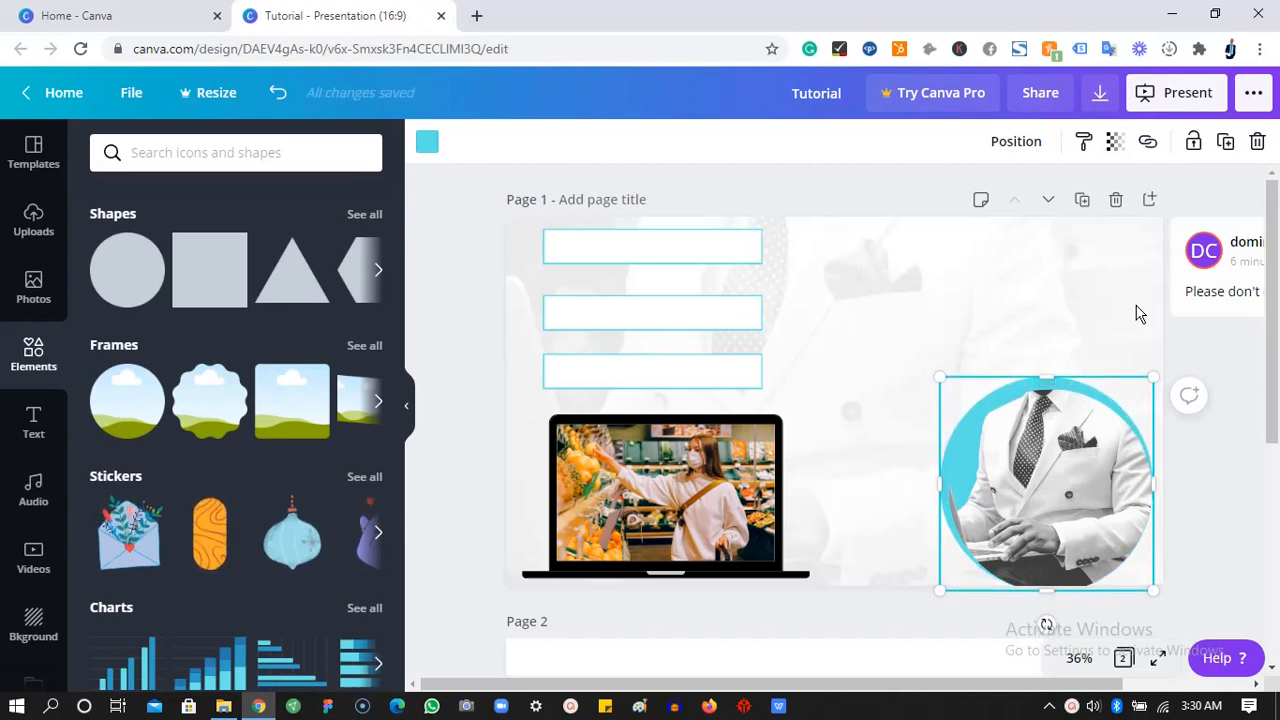
{"action": "key", "text": "Right"}
{"action": "key", "text": "Right"}
{"action": "key", "text": "Right"}
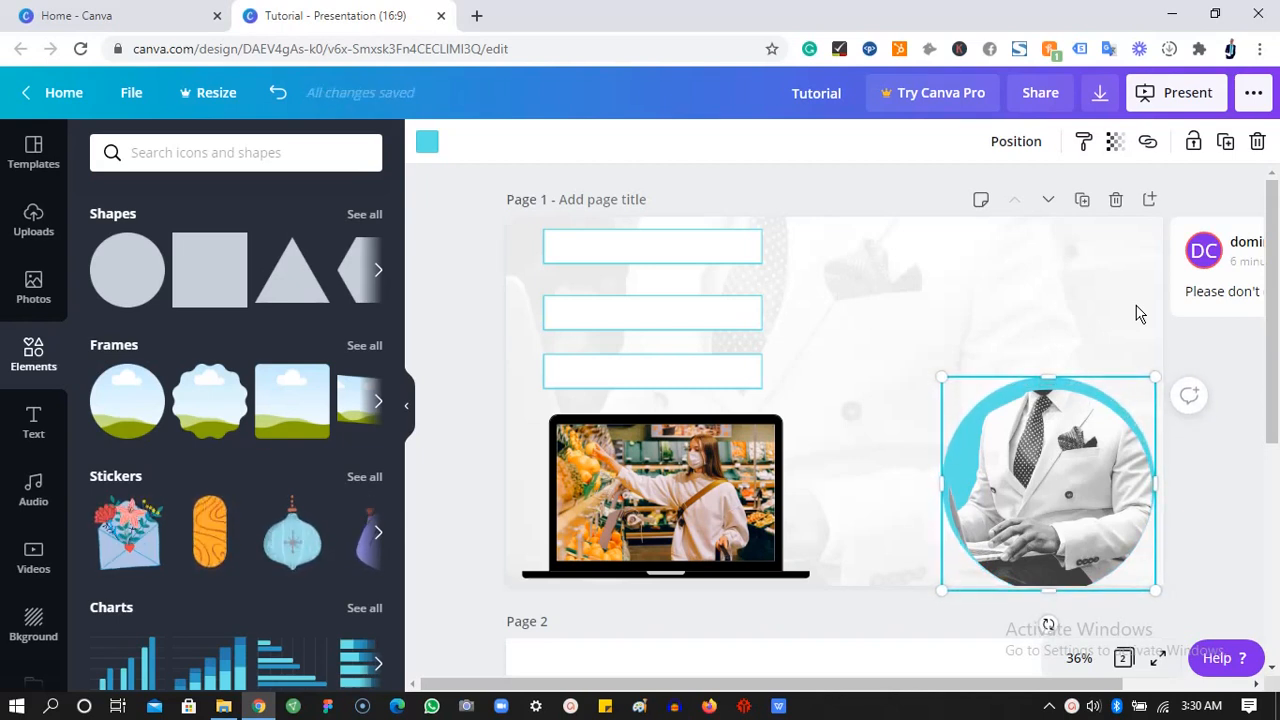
{"action": "key", "text": "Down"}
{"action": "key", "text": "Down"}
{"action": "key", "text": "Down"}
{"action": "key", "text": "Down"}
{"action": "key", "text": "Right"}
{"action": "key", "text": "Right"}
{"action": "key", "text": "Right"}
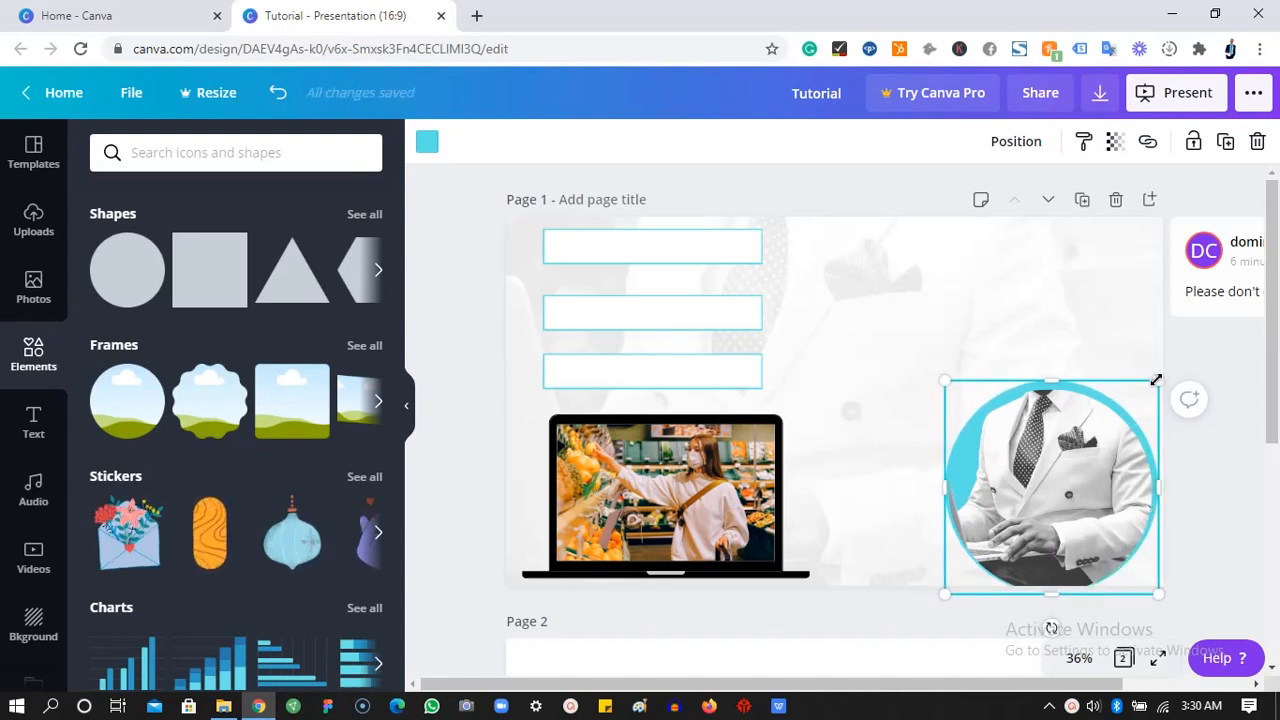
{"action": "left_click_drag", "start_coordinate": [1156, 380], "coordinate": [1153, 381]}
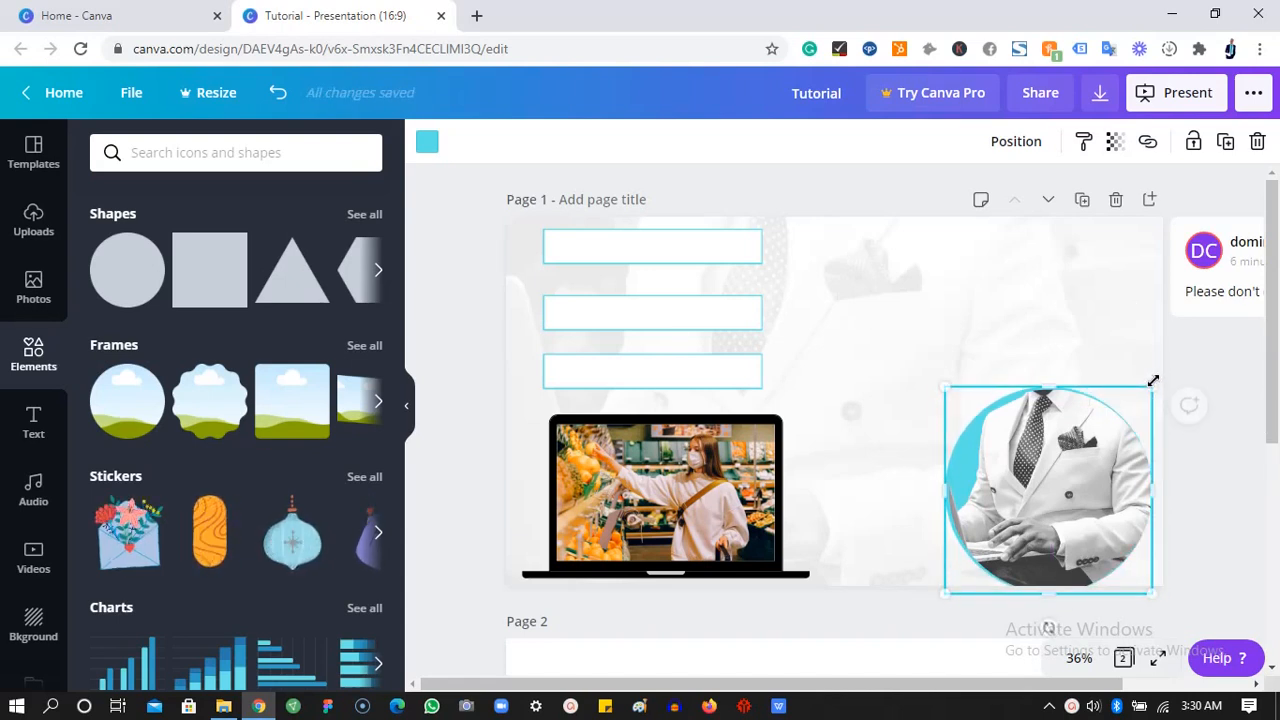
{"action": "key", "text": "Right"}
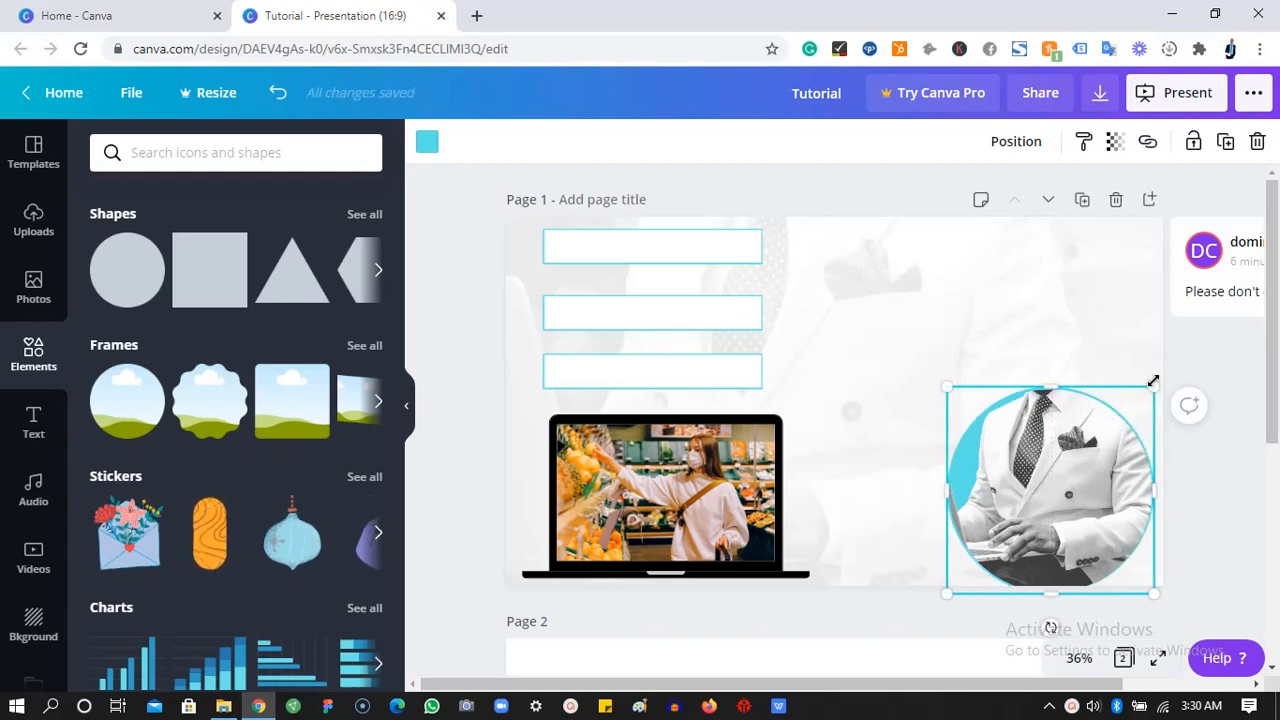
- Group the blue circle with the round photo and move the group fully onto the page's lower-right corner
{"action": "left_click", "coordinate": [1033, 358]}
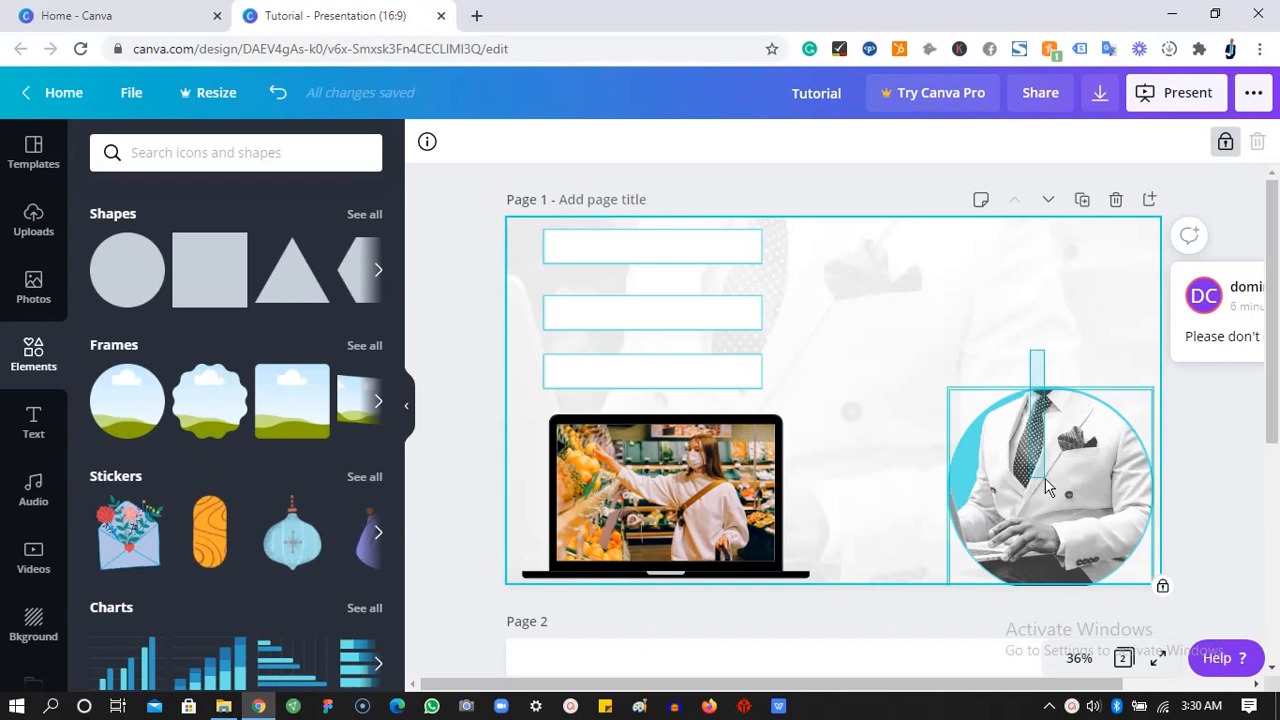
{"action": "left_click", "coordinate": [1040, 410]}
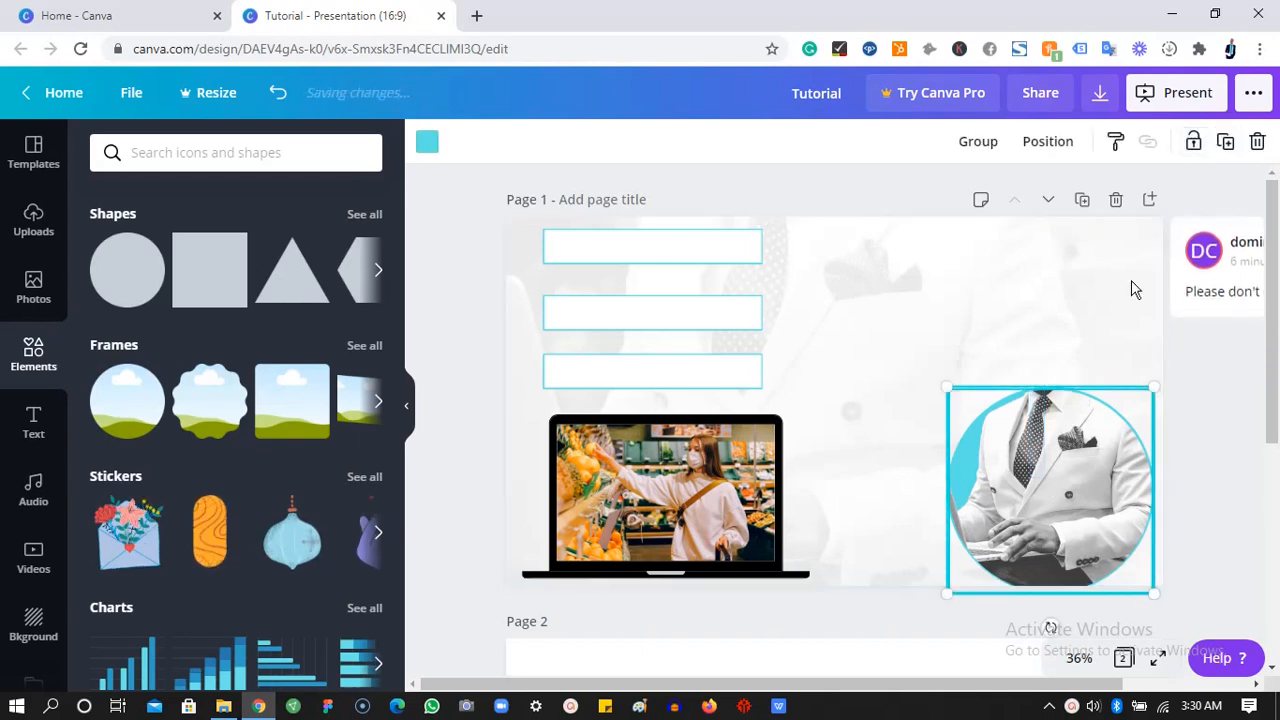
{"action": "left_click", "coordinate": [995, 148]}
{"action": "left_click", "coordinate": [1069, 537]}
{"action": "left_click_drag", "start_coordinate": [1080, 525], "coordinate": [1080, 520]}
{"action": "left_click", "coordinate": [875, 346]}
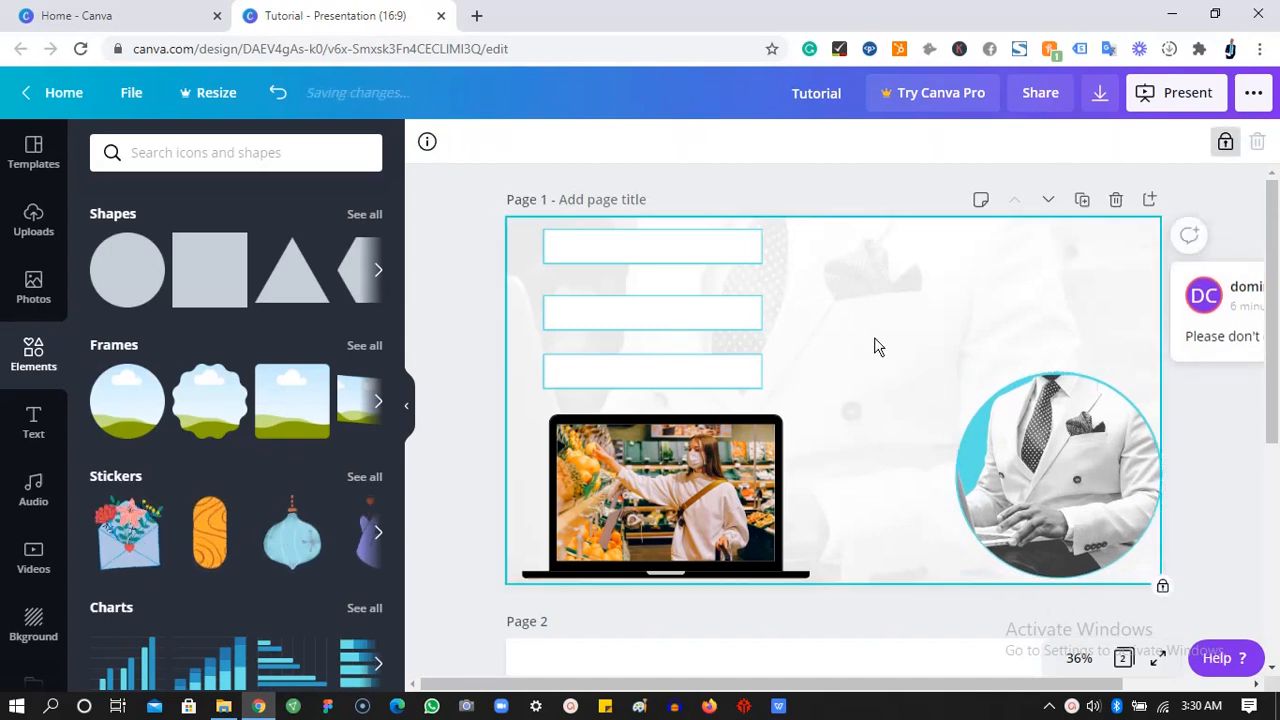
- Ungroup the round photo and blue circle, and remove the suited man's photo from the circle frame
{"action": "double_click", "coordinate": [1085, 480]}
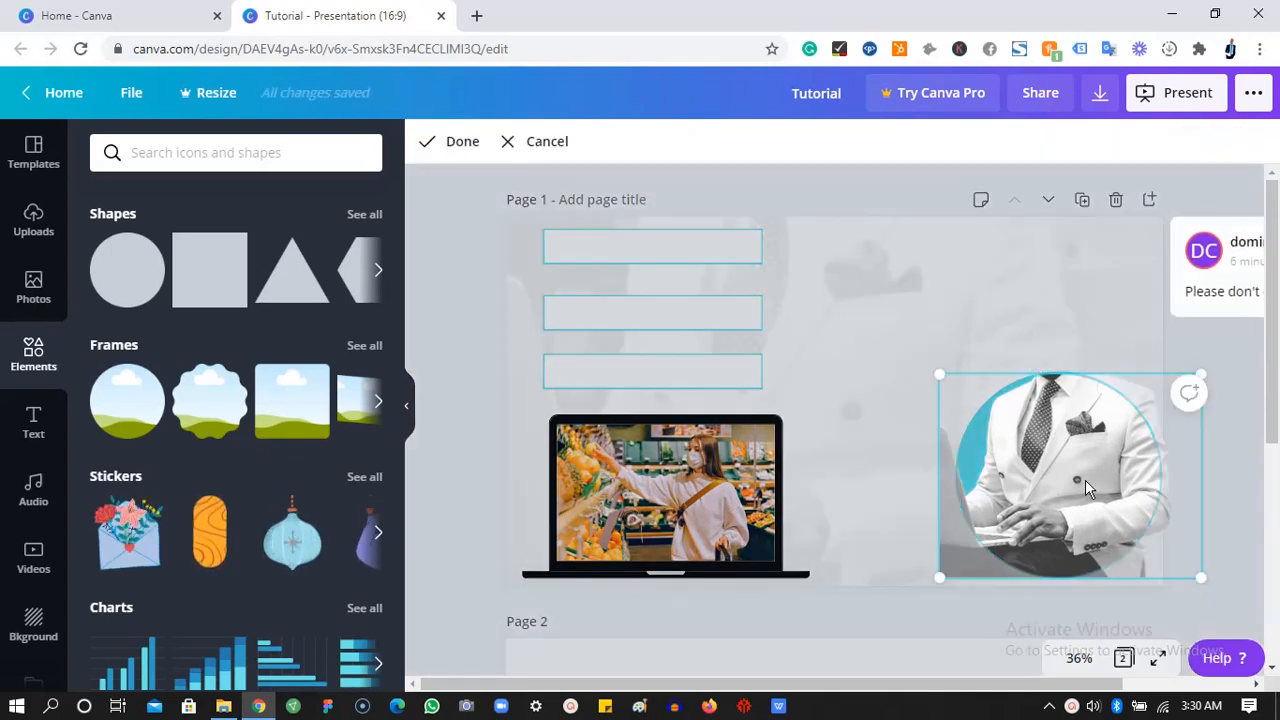
{"action": "left_click", "coordinate": [970, 355]}
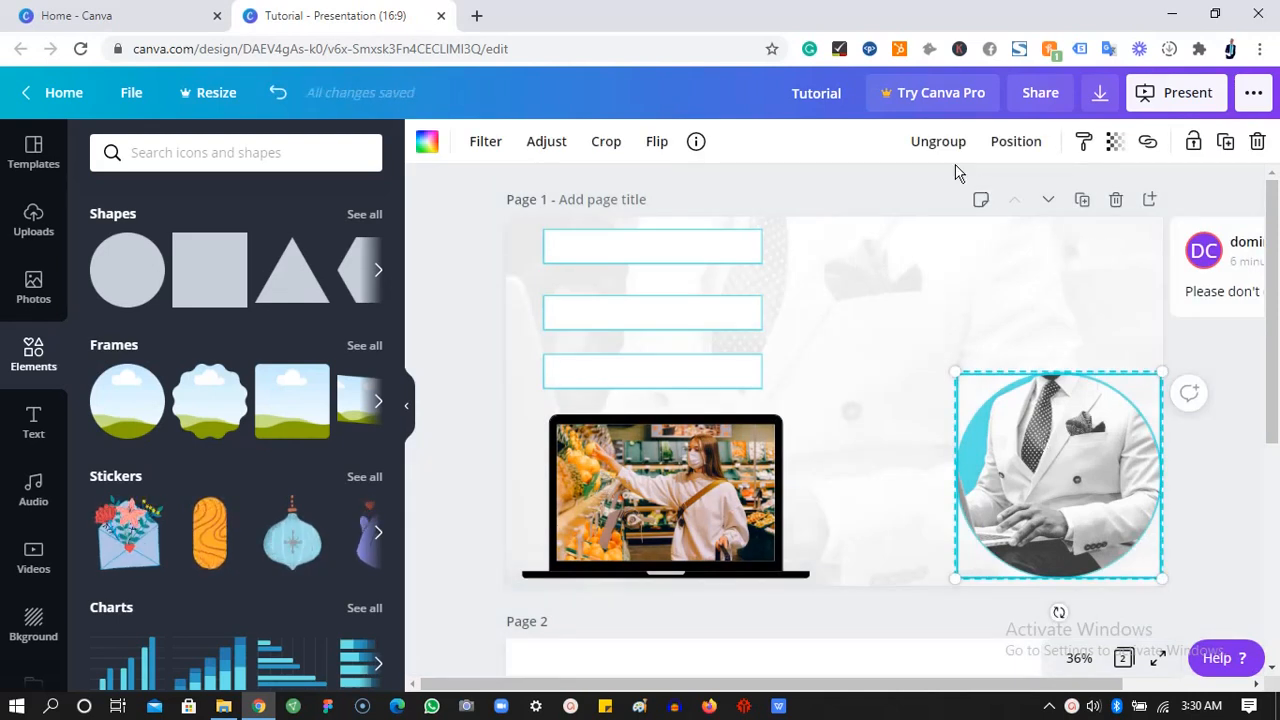
{"action": "left_click", "coordinate": [935, 140]}
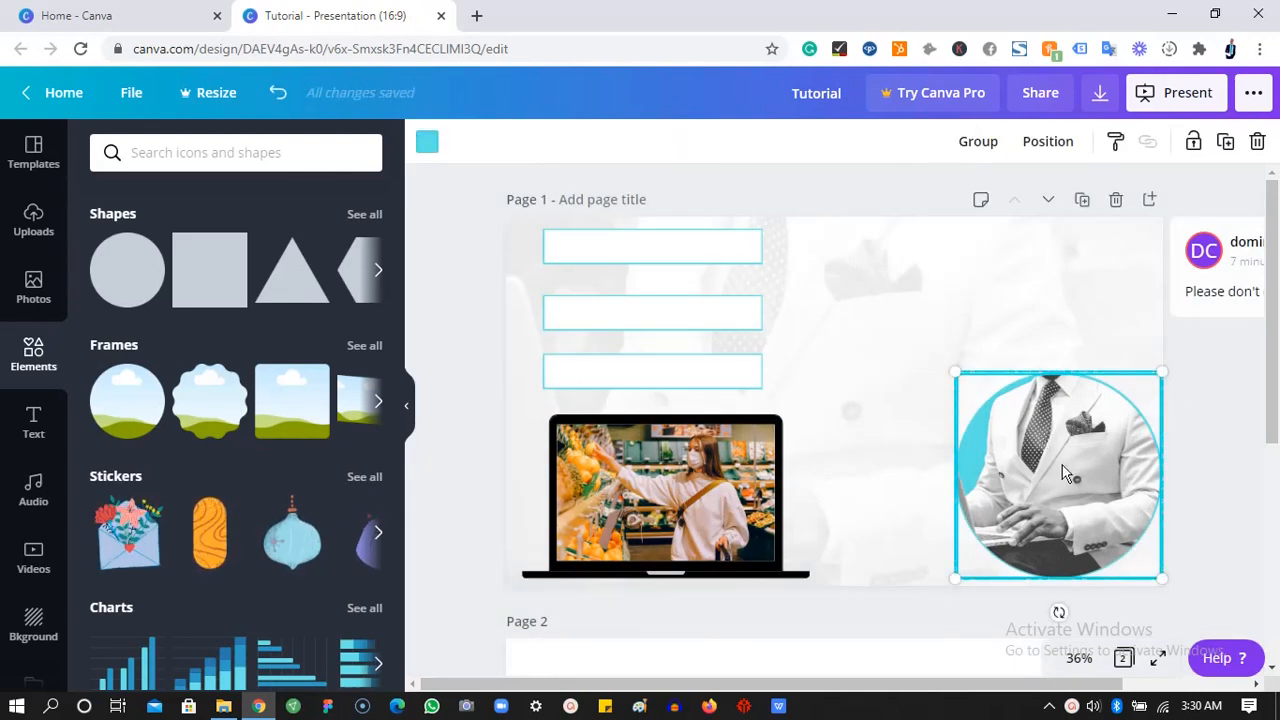
{"action": "left_click", "coordinate": [893, 330]}
{"action": "left_click", "coordinate": [1047, 485]}
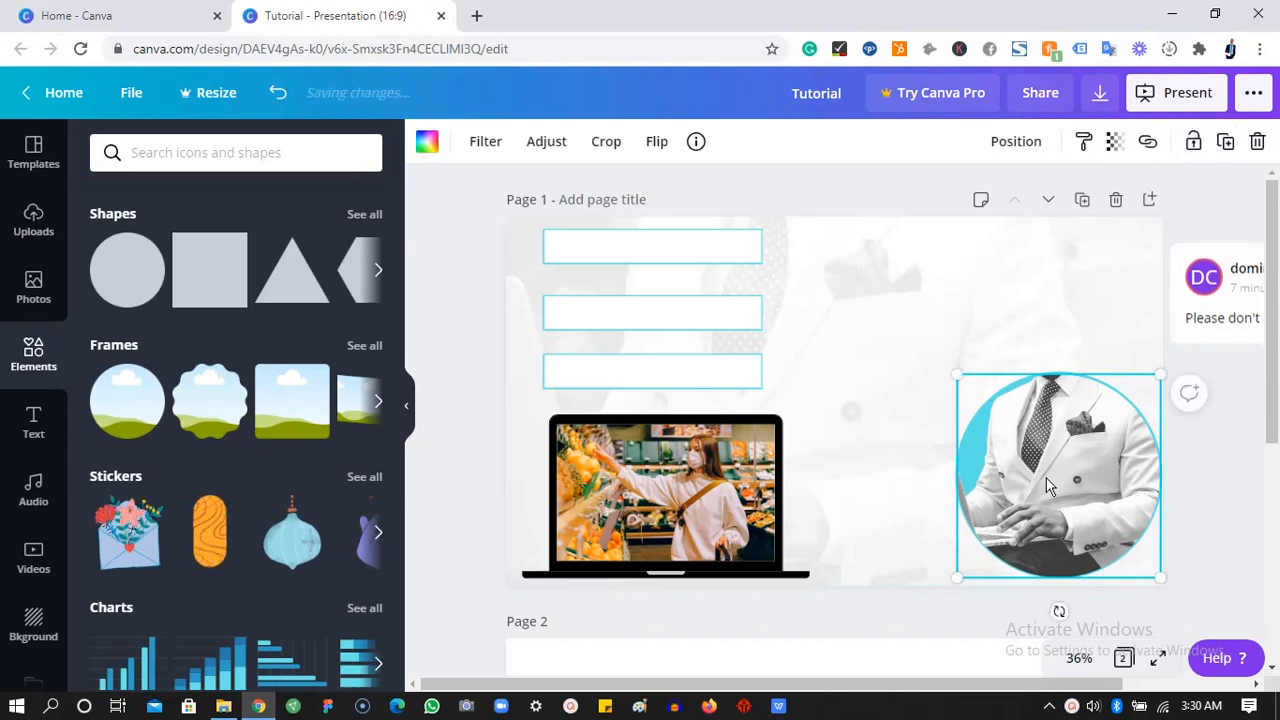
{"action": "key", "text": "Delete"}
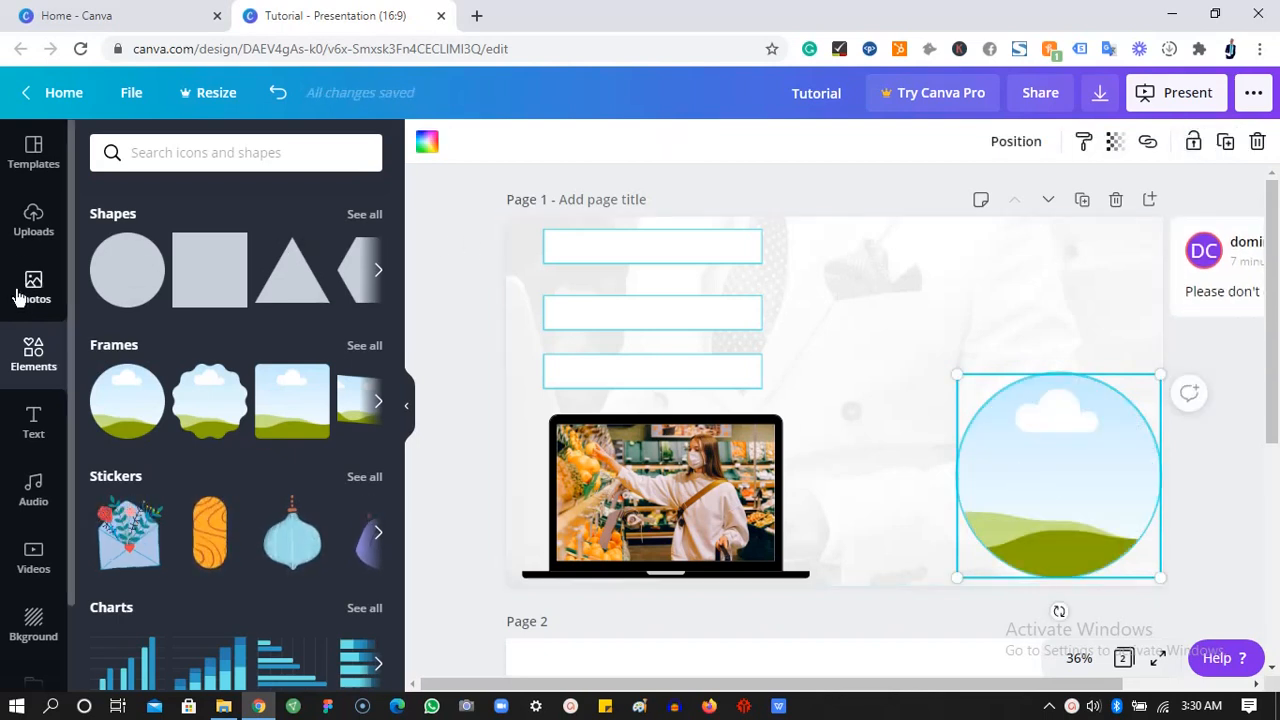
- Place the uploaded grayscale photo of the suited man into the empty circle frame on page 1
{"action": "left_click", "coordinate": [33, 248]}
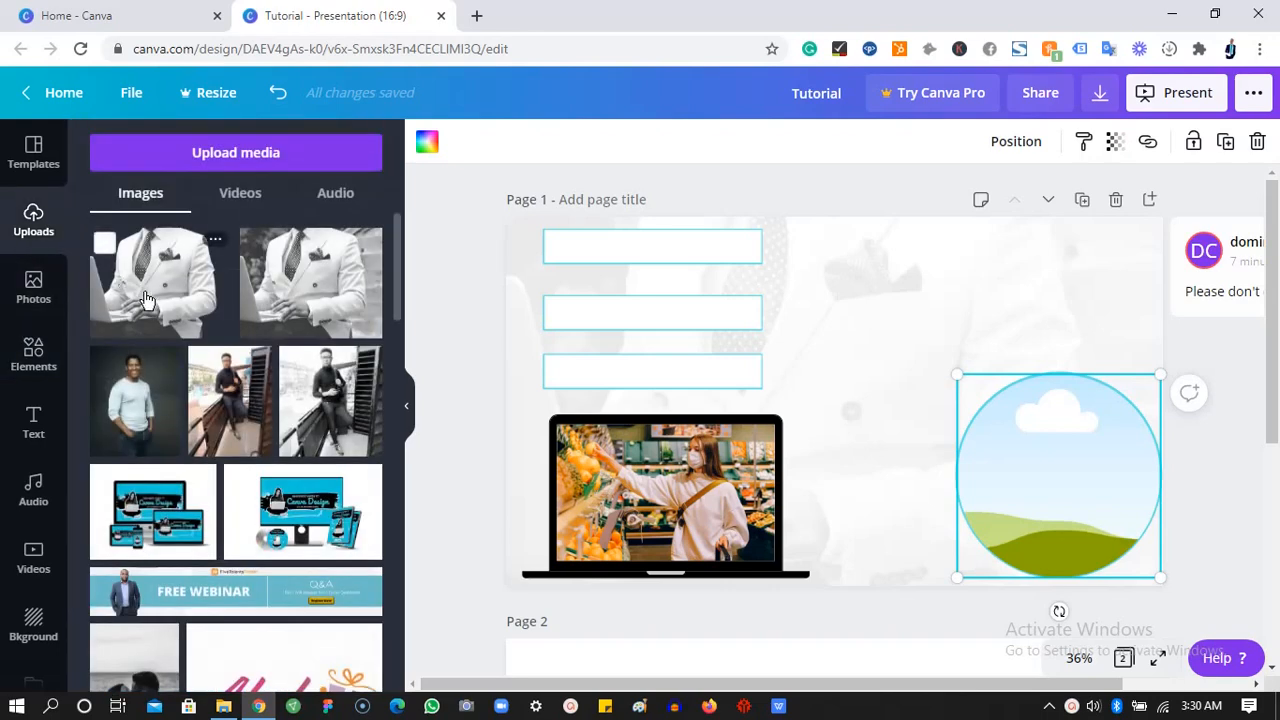
{"action": "left_click", "coordinate": [318, 302]}
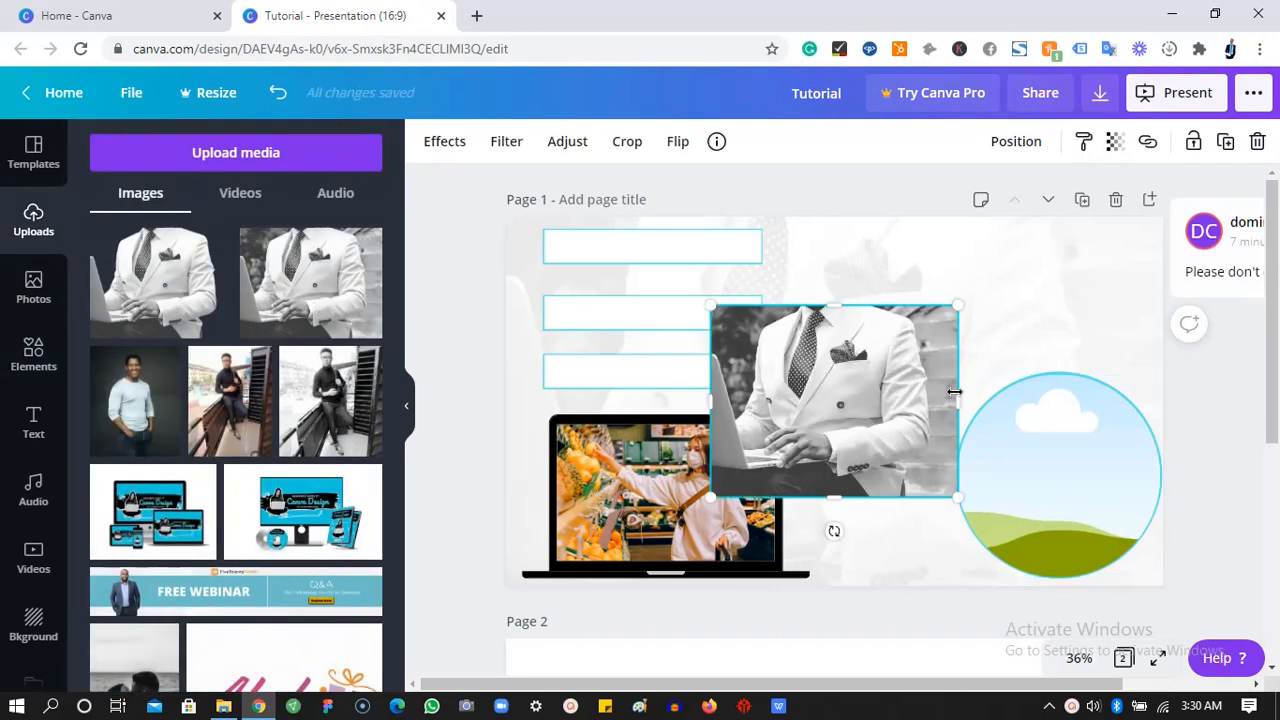
{"action": "left_click_drag", "start_coordinate": [921, 393], "coordinate": [1074, 420]}
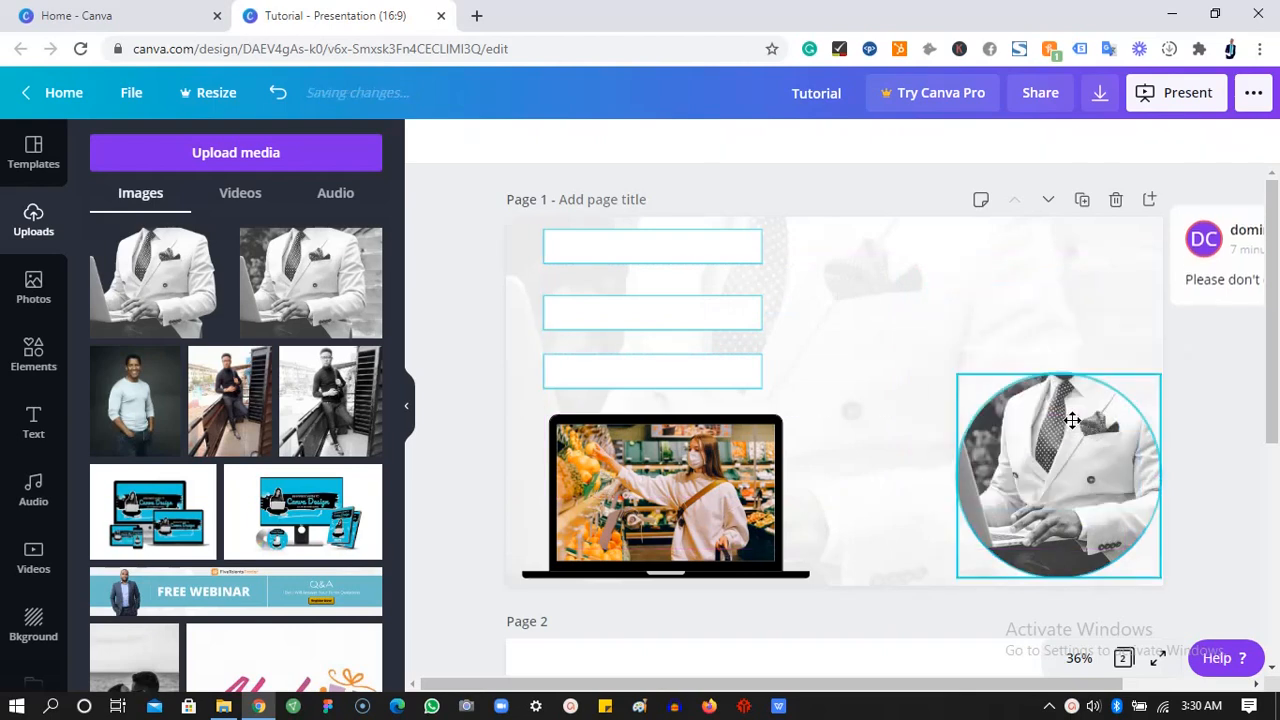
- Nudge the round photo down slightly over the blue circle and group the two together
{"action": "left_click", "coordinate": [1010, 283]}
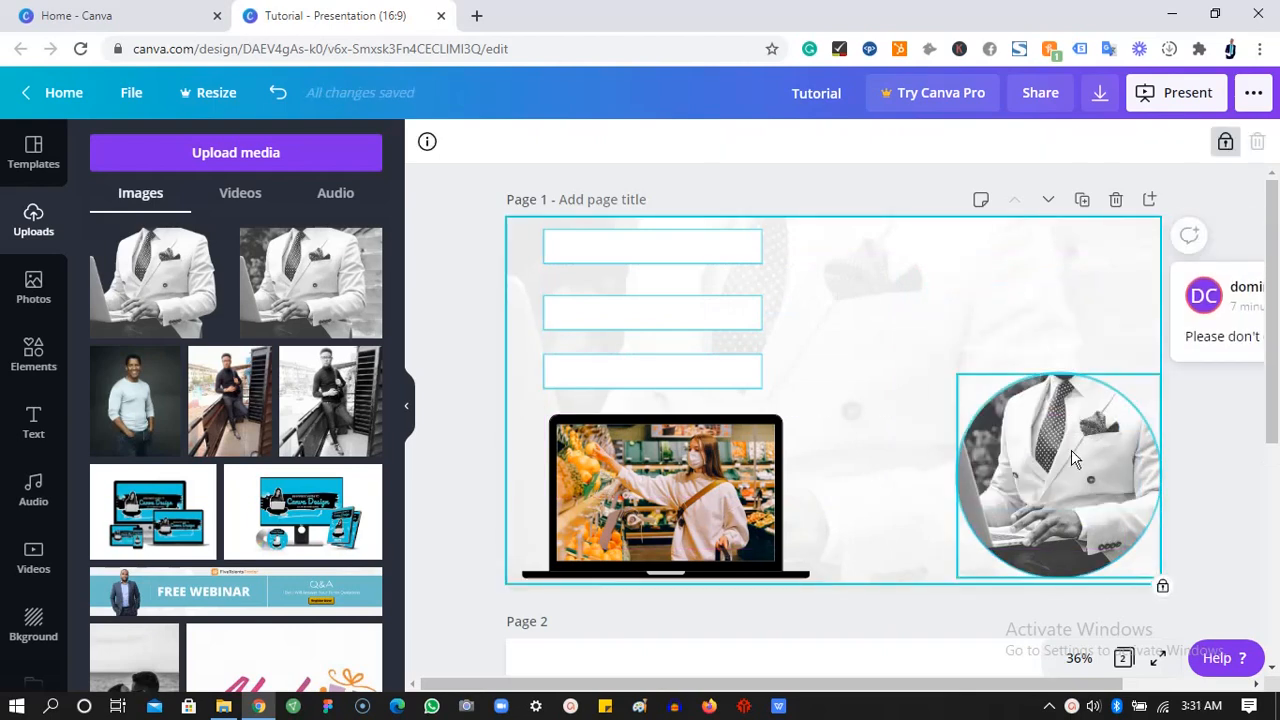
{"action": "left_click", "coordinate": [1080, 515]}
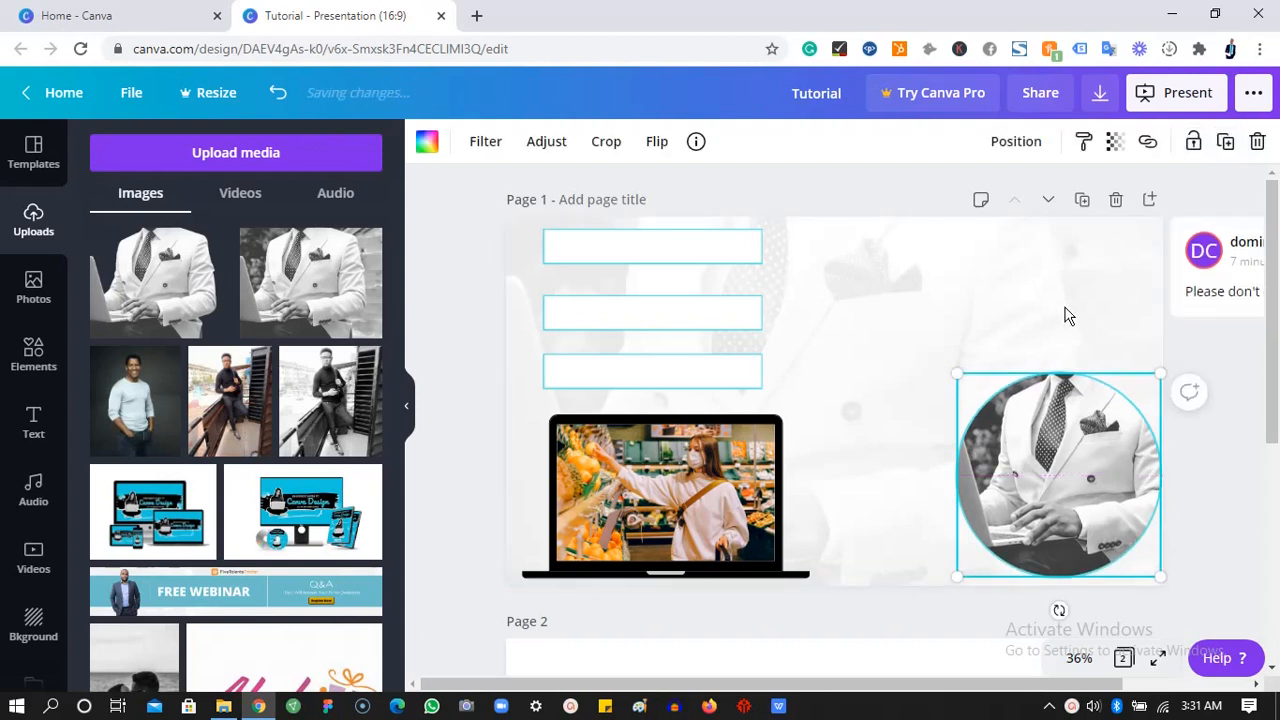
{"action": "key", "text": "Down"}
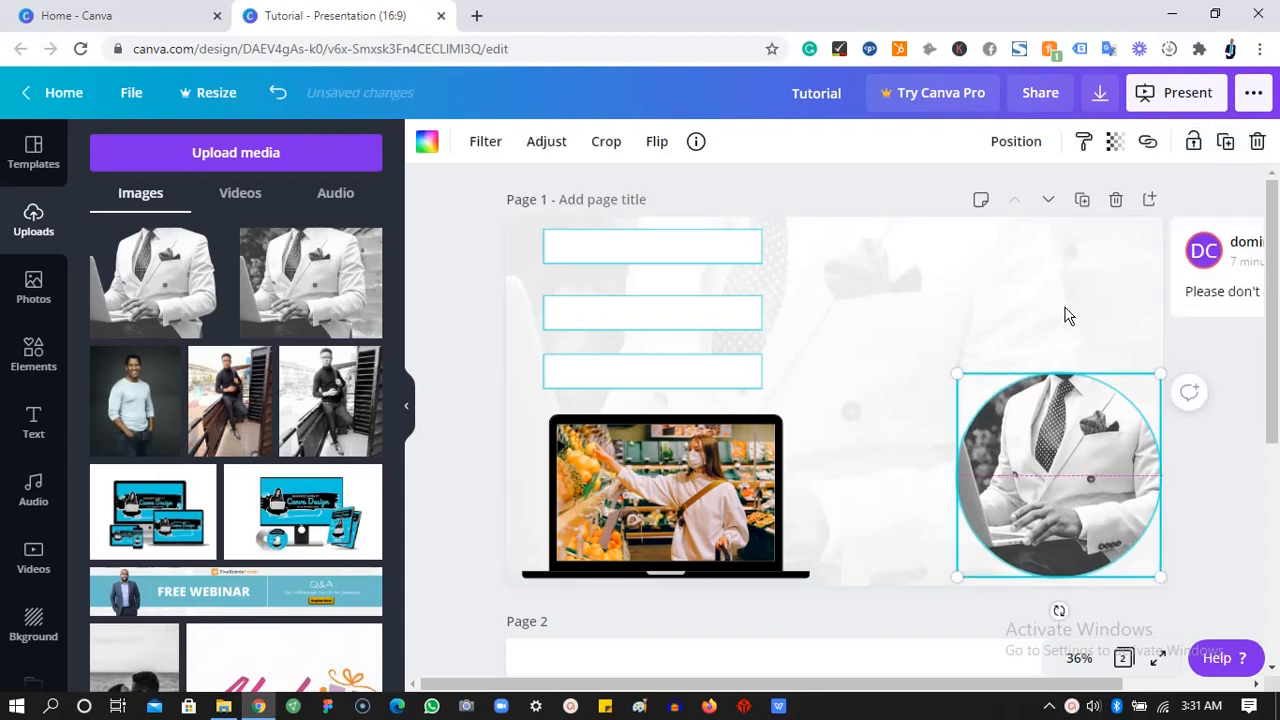
{"action": "left_click_drag", "start_coordinate": [1065, 307], "coordinate": [1065, 453]}
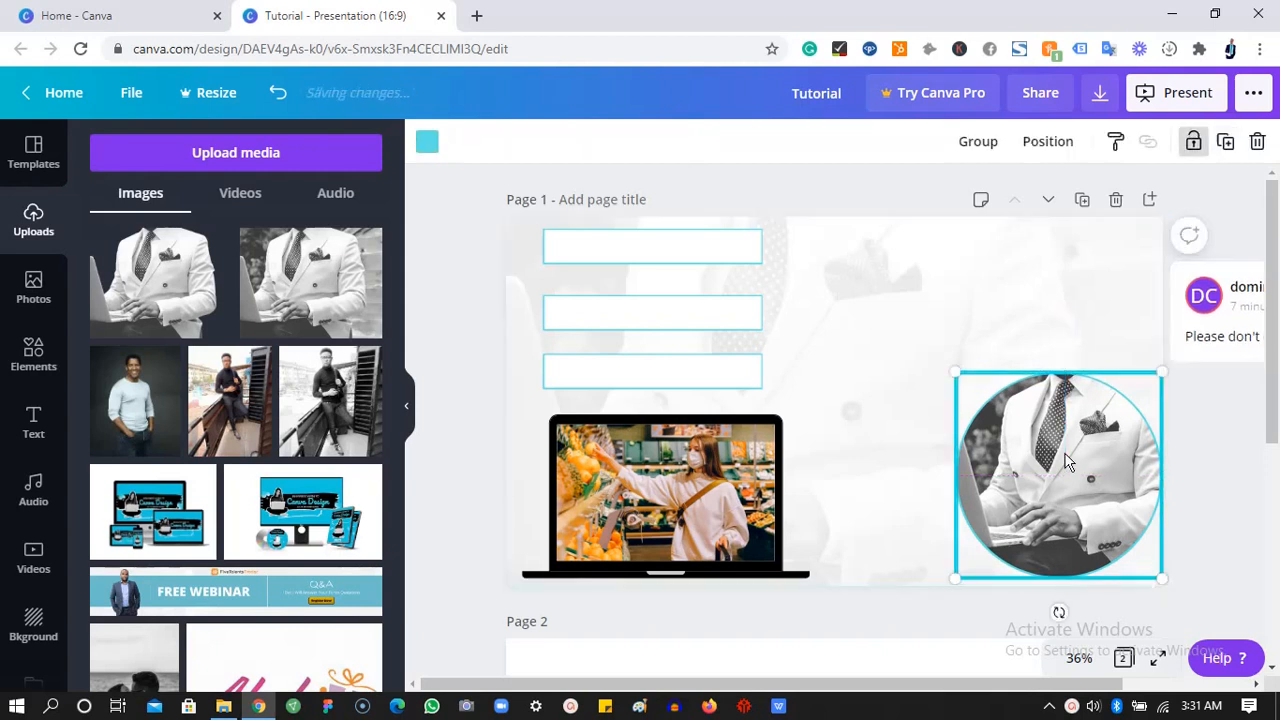
{"action": "left_click", "coordinate": [978, 142]}
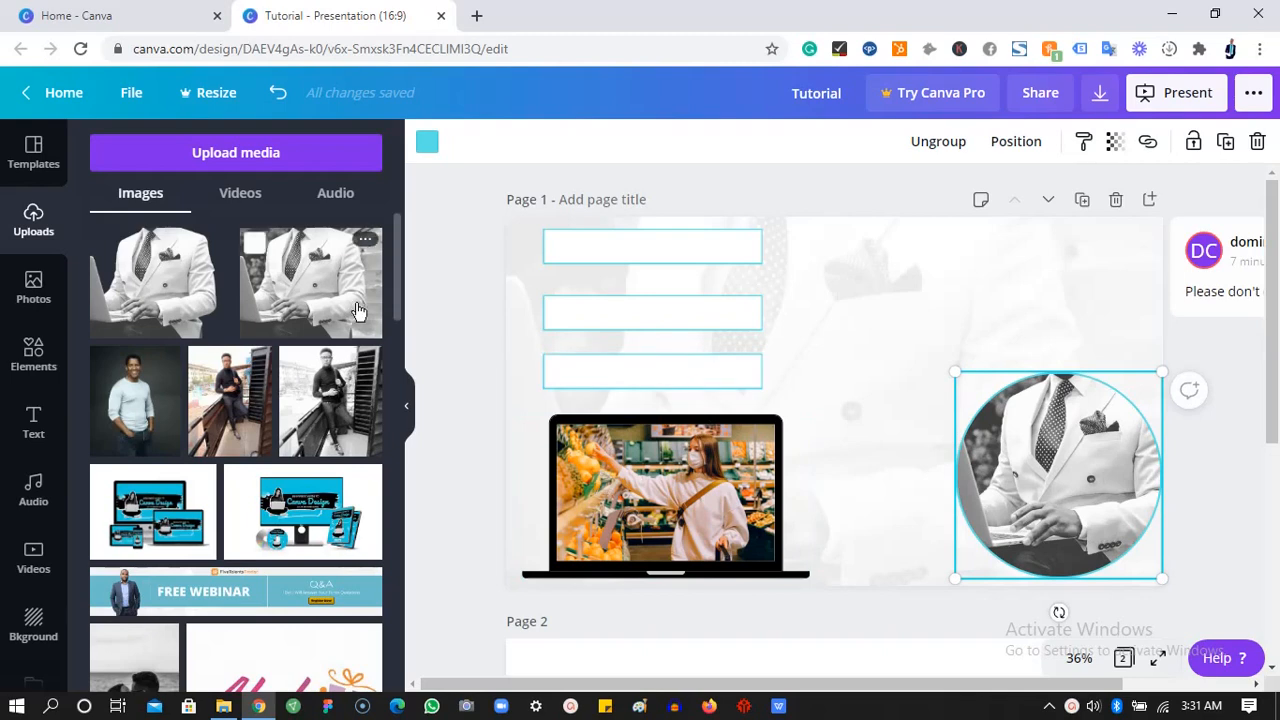
- Add the two-column grid from the Grids elements to page 1
{"action": "left_click", "coordinate": [42, 360]}
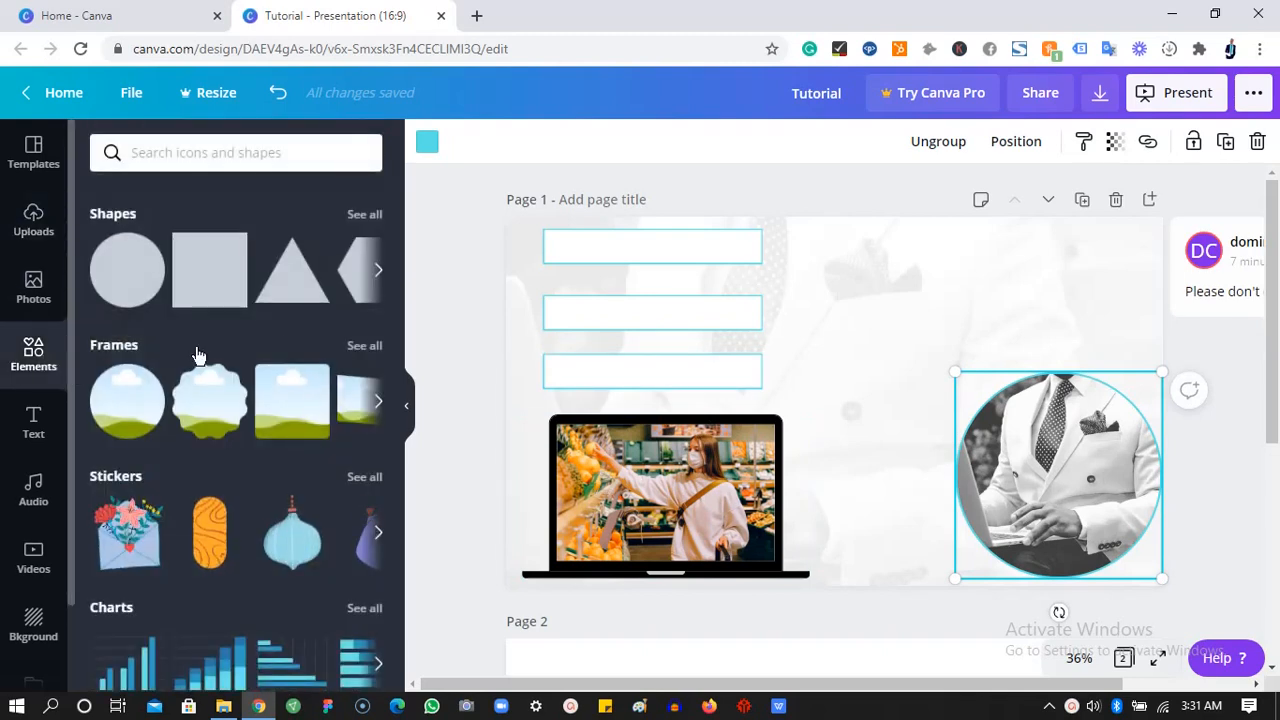
{"action": "scroll", "coordinate": [397, 345], "scroll_direction": "down", "scroll_amount": 2}
{"action": "left_click_drag", "start_coordinate": [397, 365], "coordinate": [397, 408]}
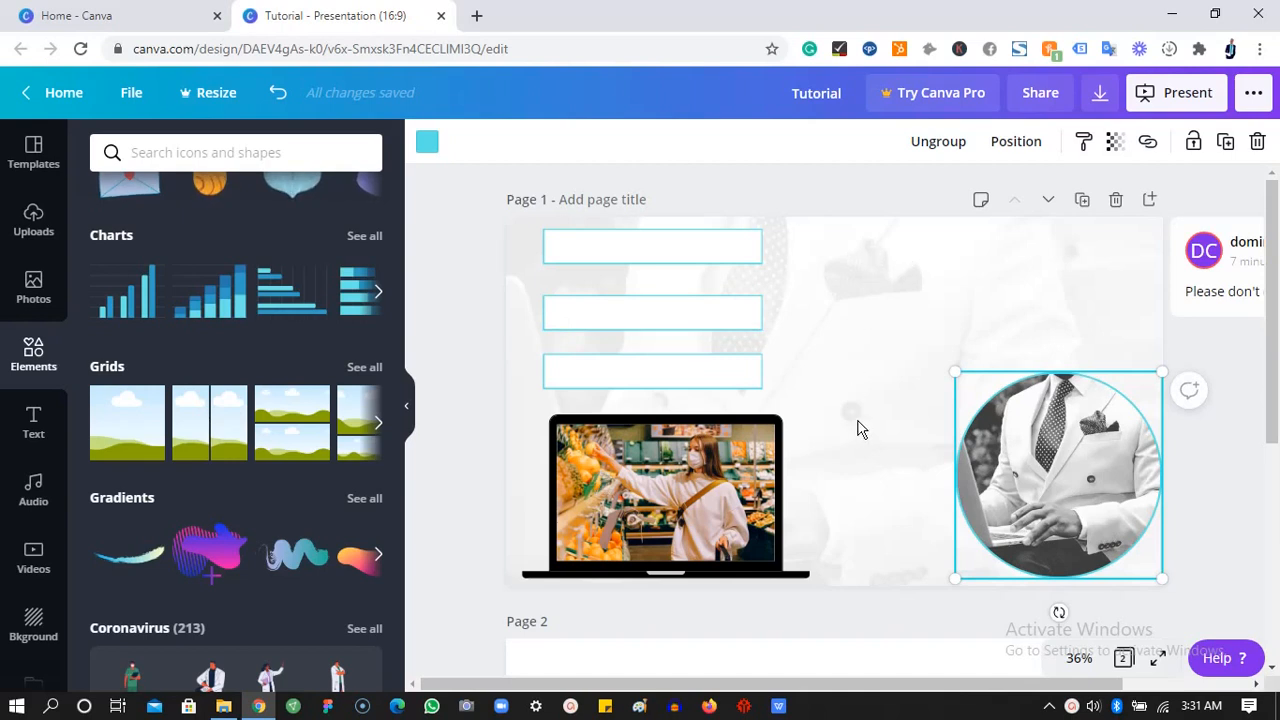
{"action": "left_click", "coordinate": [203, 457]}
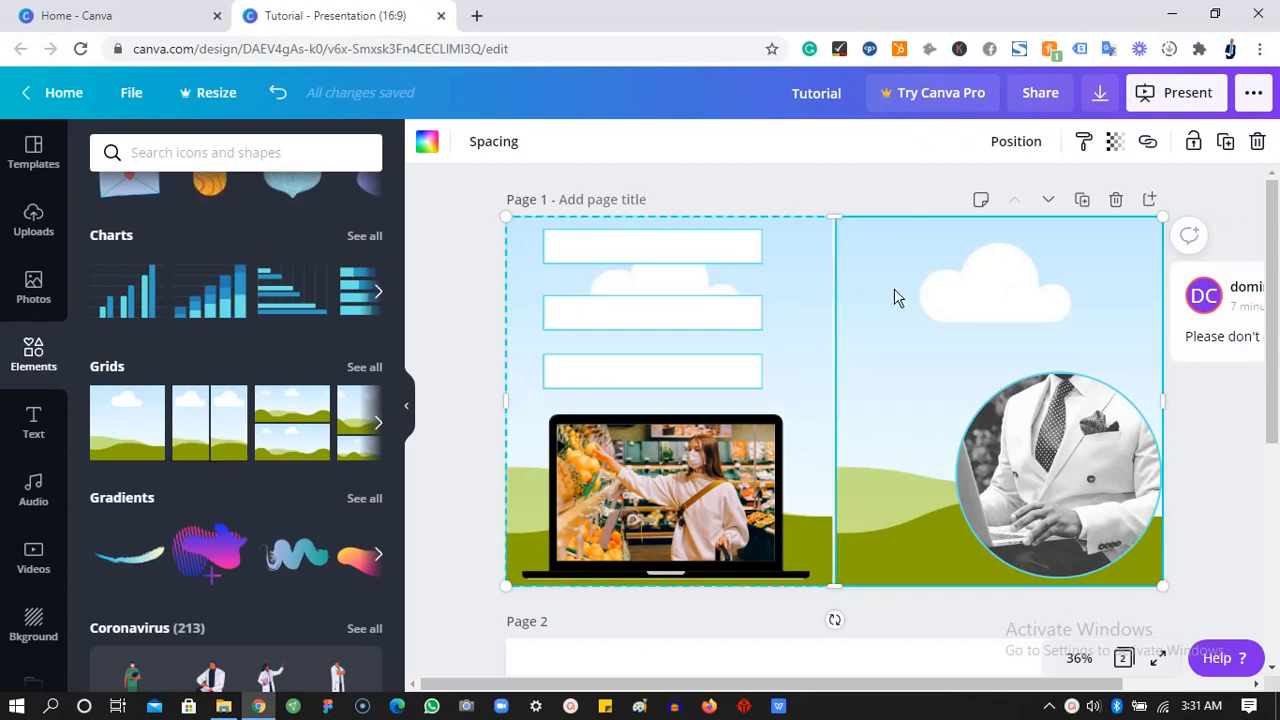
- Fill the grid's right cell with white and its left cell with the red brand color
{"action": "left_click", "coordinate": [424, 143]}
{"action": "left_click", "coordinate": [260, 328]}
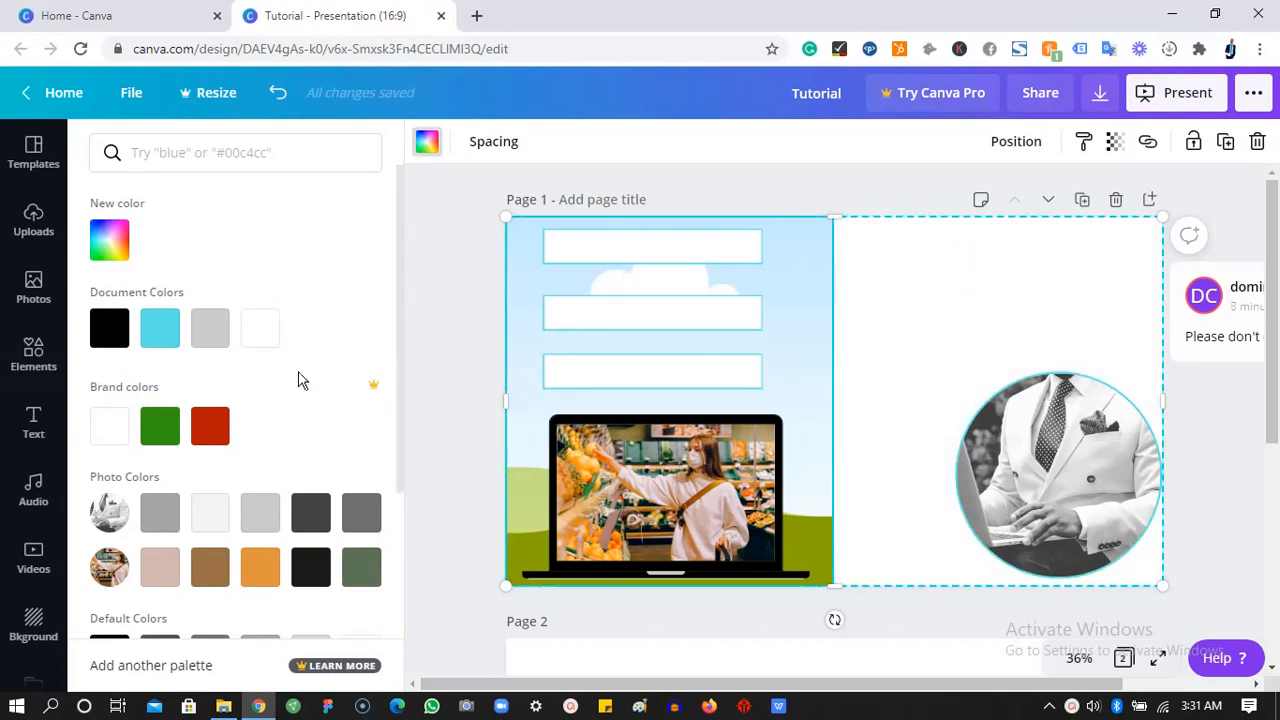
{"action": "left_click", "coordinate": [212, 427]}
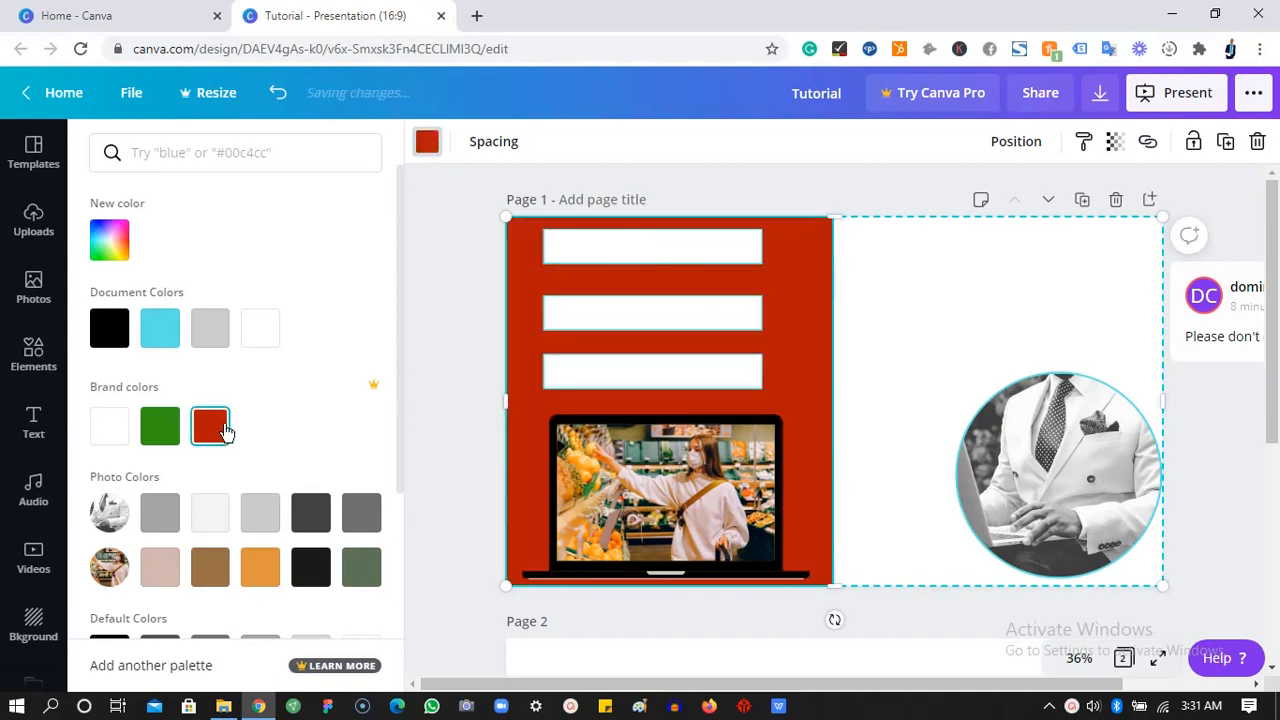
{"action": "left_click", "coordinate": [955, 305]}
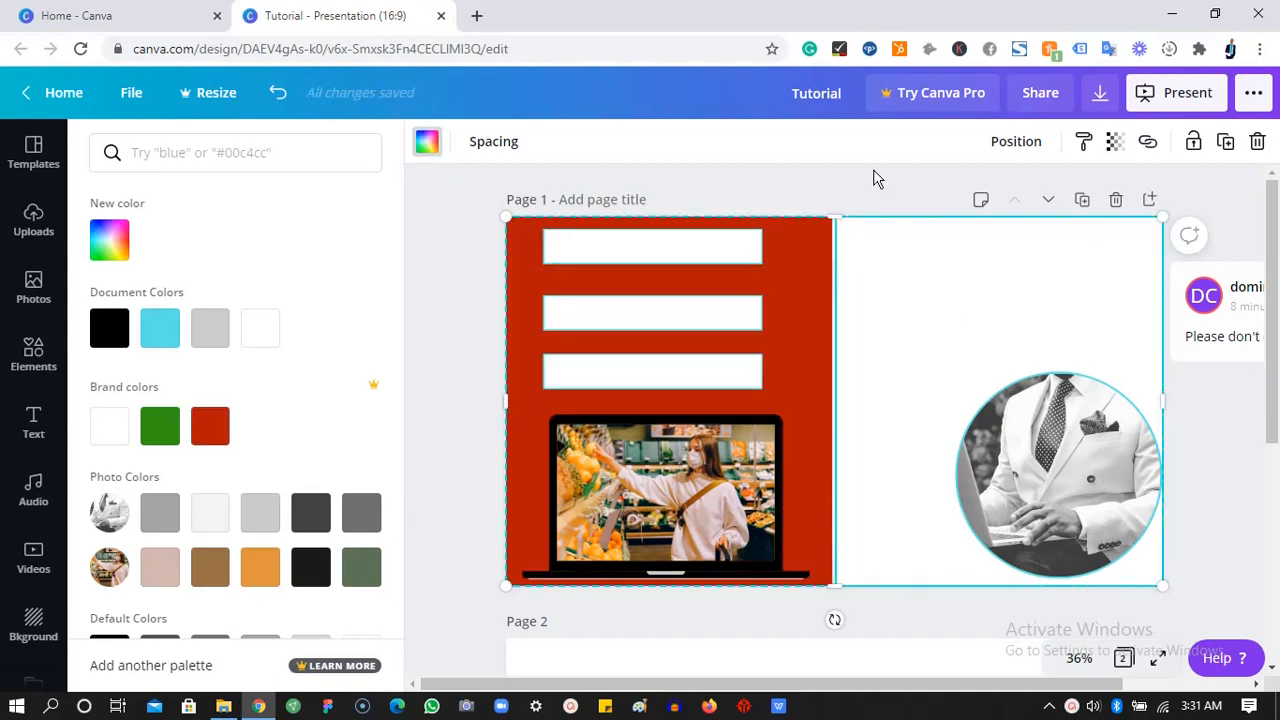
{"action": "left_click", "coordinate": [877, 179]}
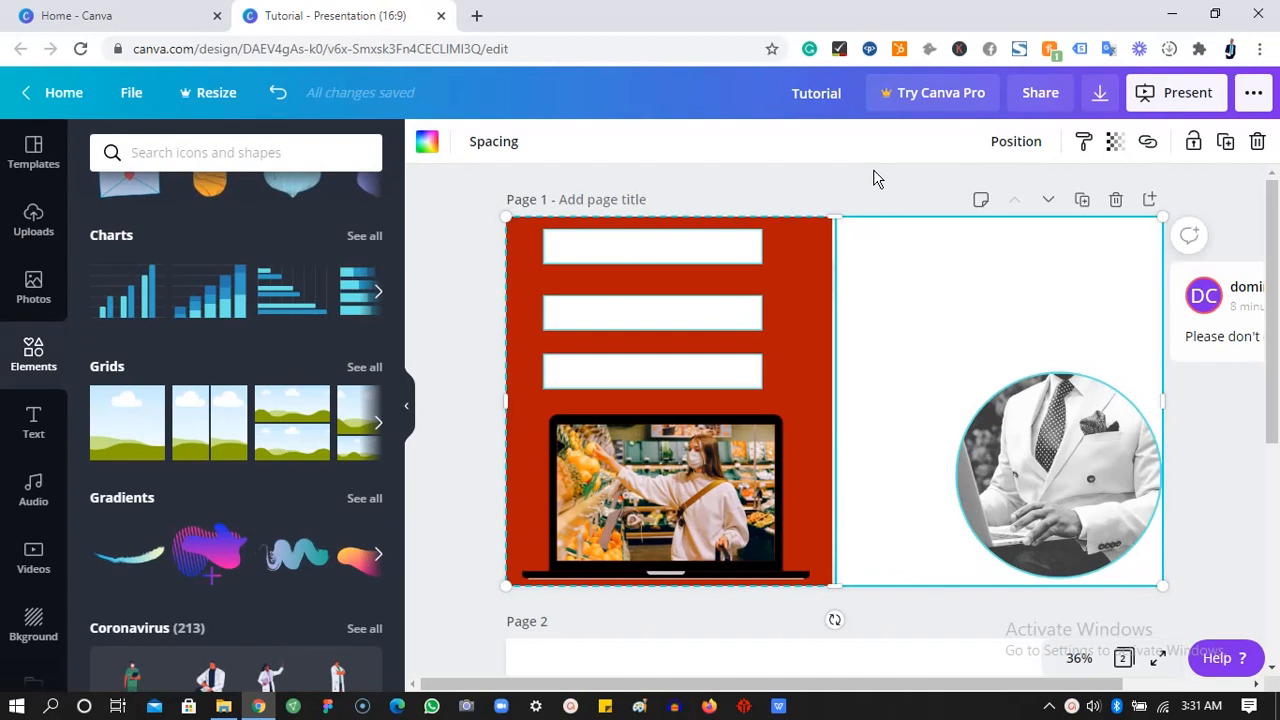
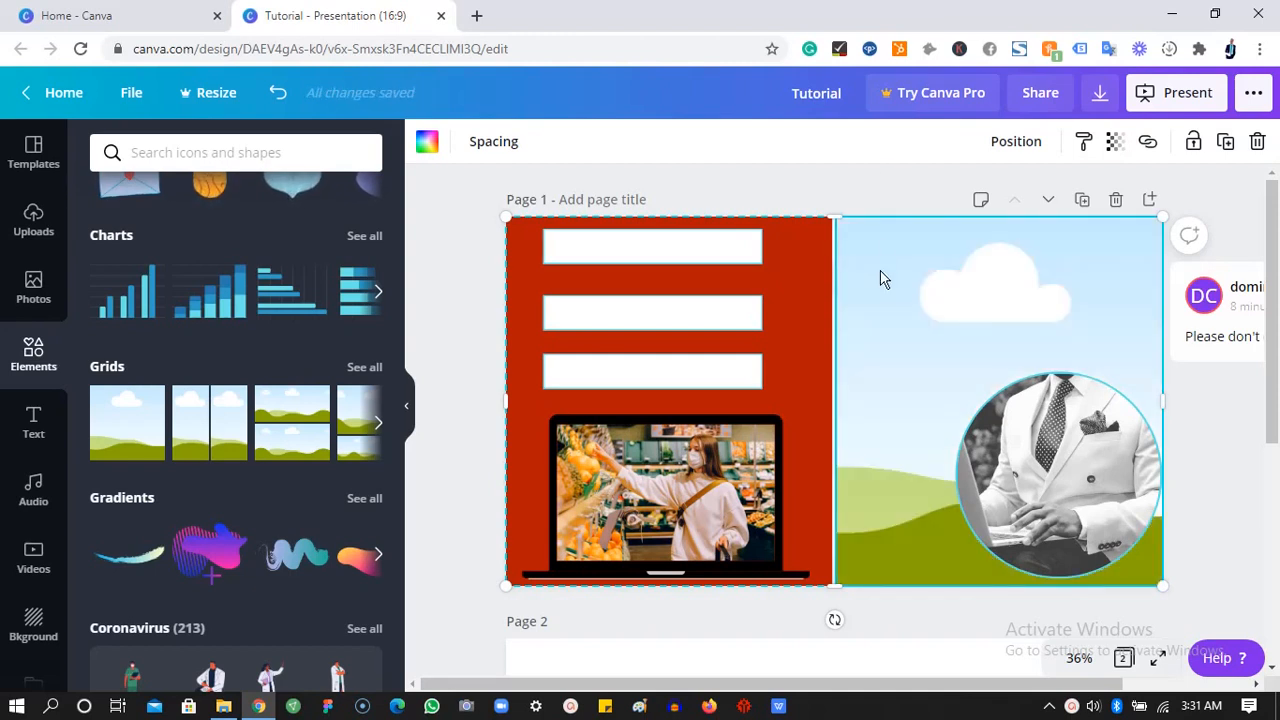
- Shift the two-column grid up and to the right, undo the page deletion, and delete the grid
{"action": "left_click_drag", "start_coordinate": [874, 275], "coordinate": [926, 180]}
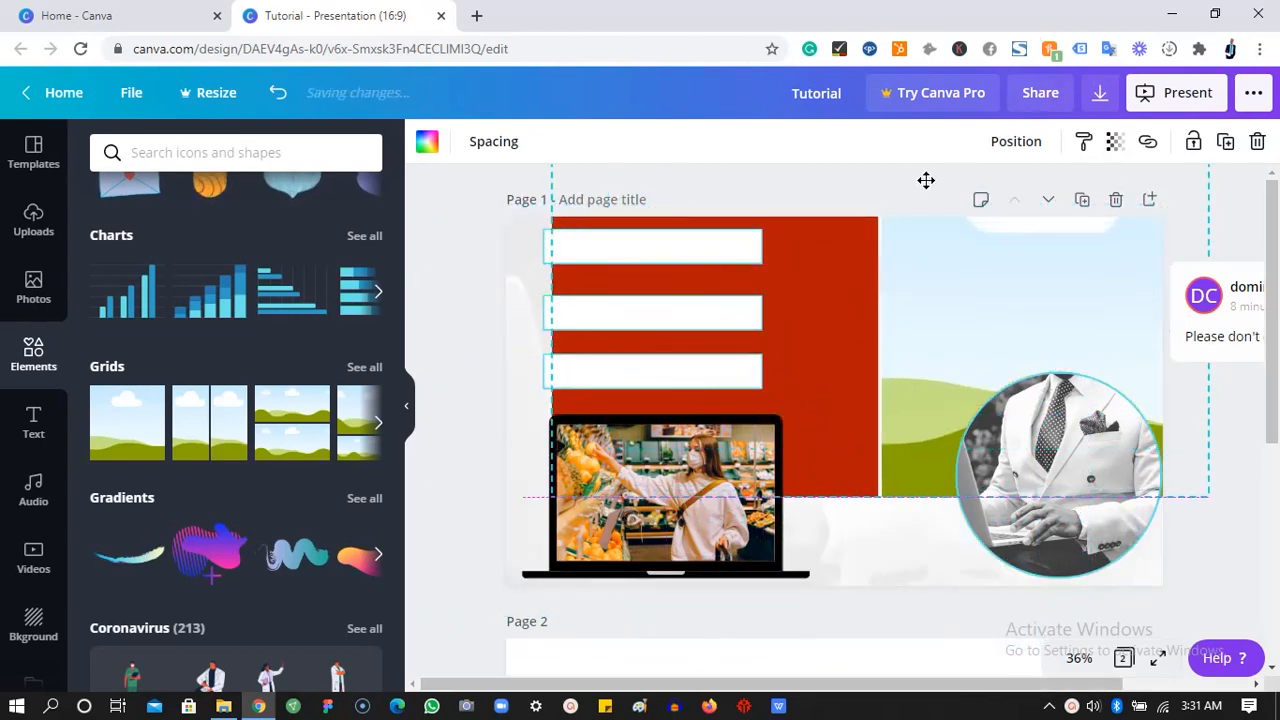
{"action": "left_click", "coordinate": [1115, 203]}
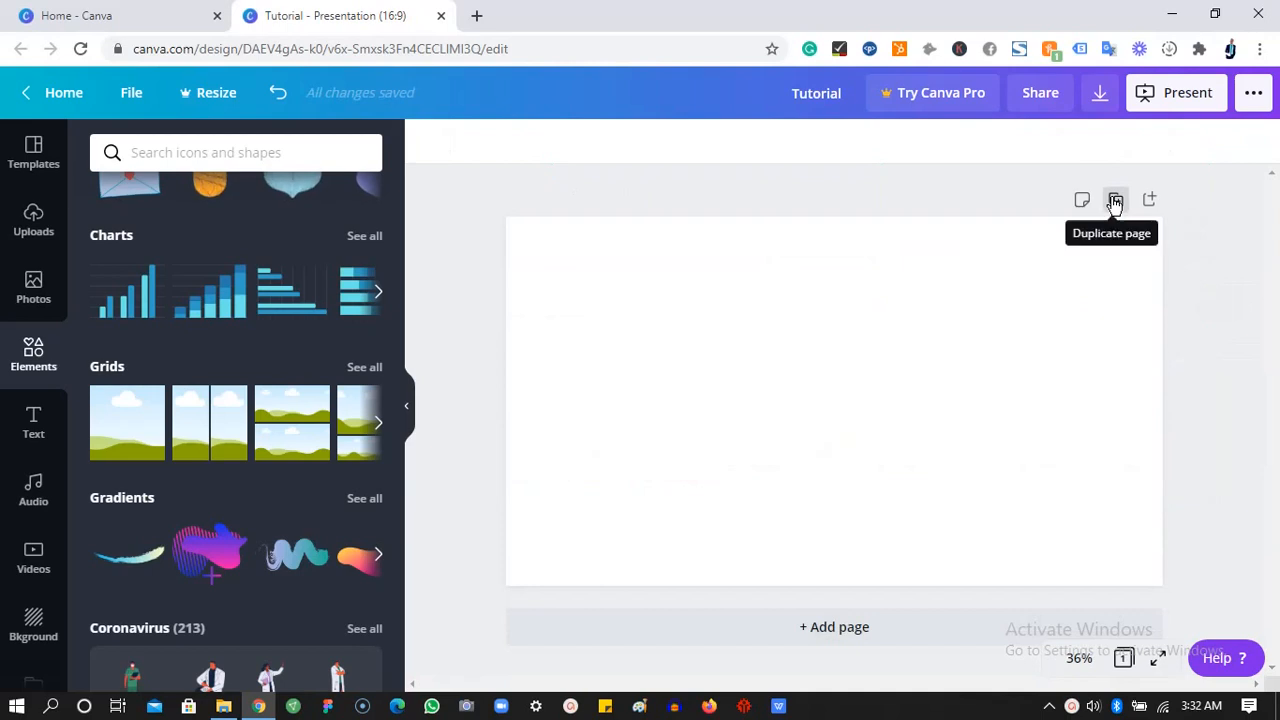
{"action": "key", "text": "ctrl+z"}
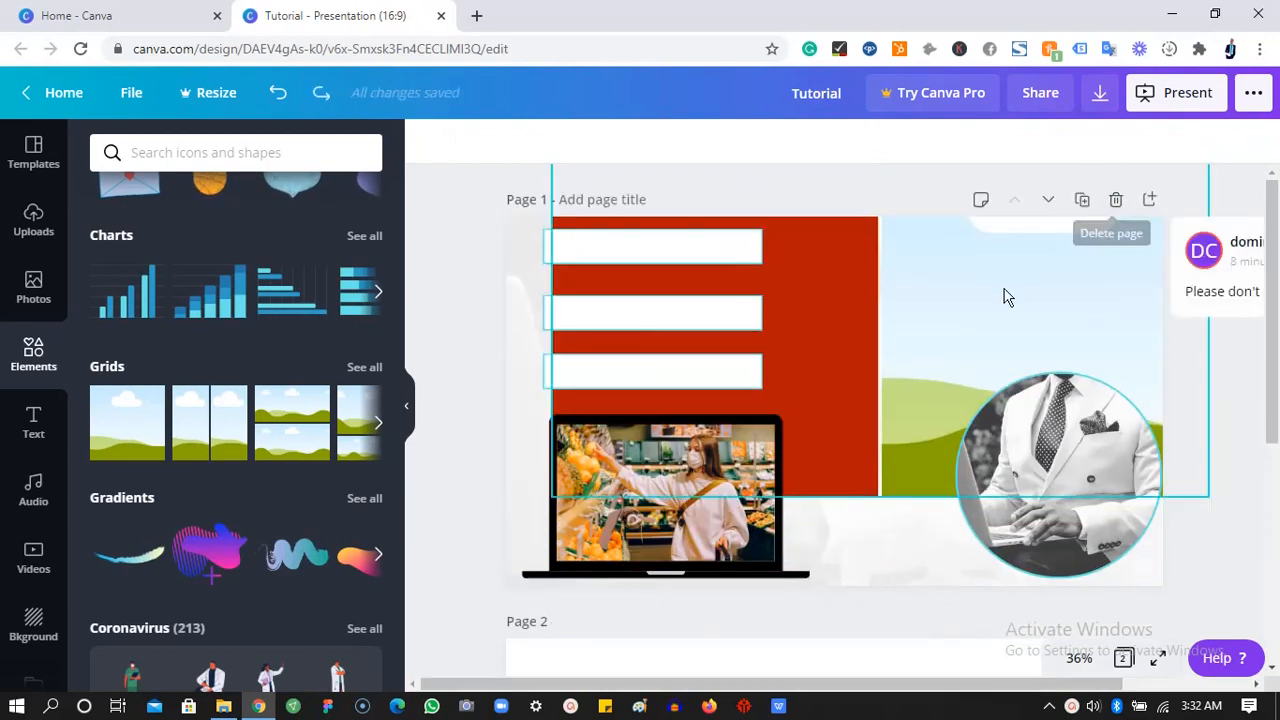
{"action": "left_click", "coordinate": [1006, 296]}
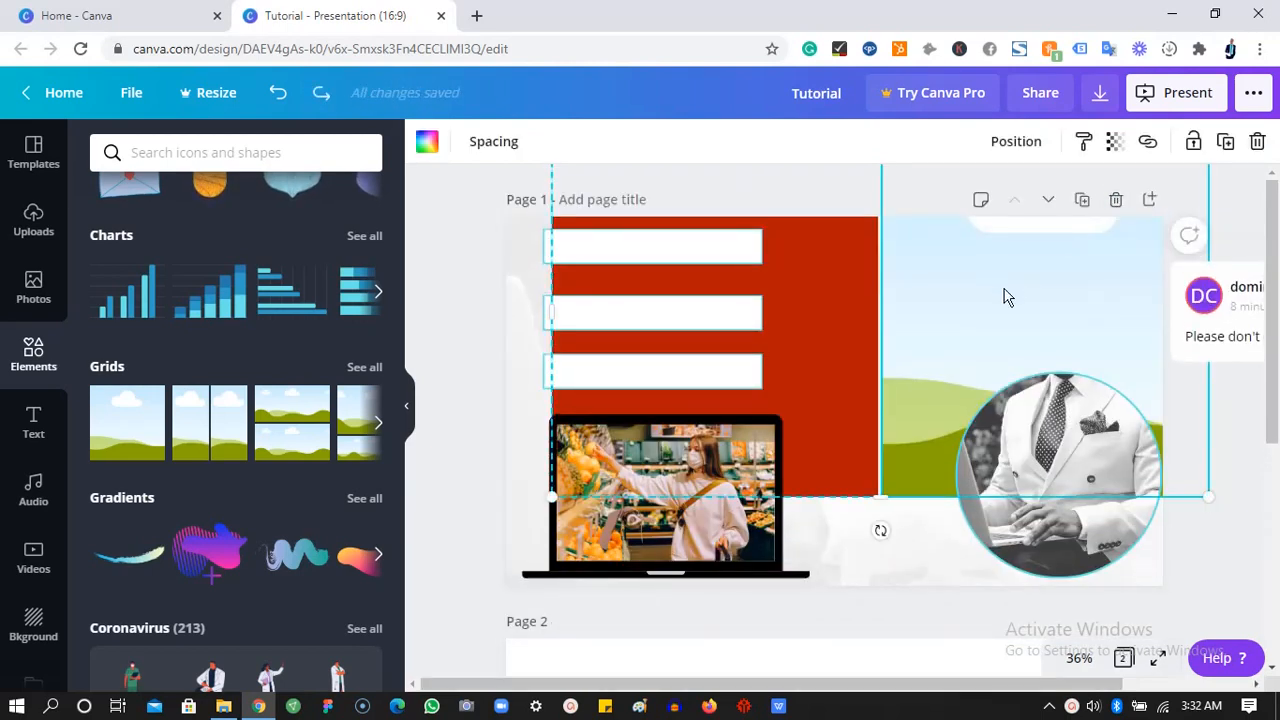
{"action": "left_click", "coordinate": [1257, 141]}
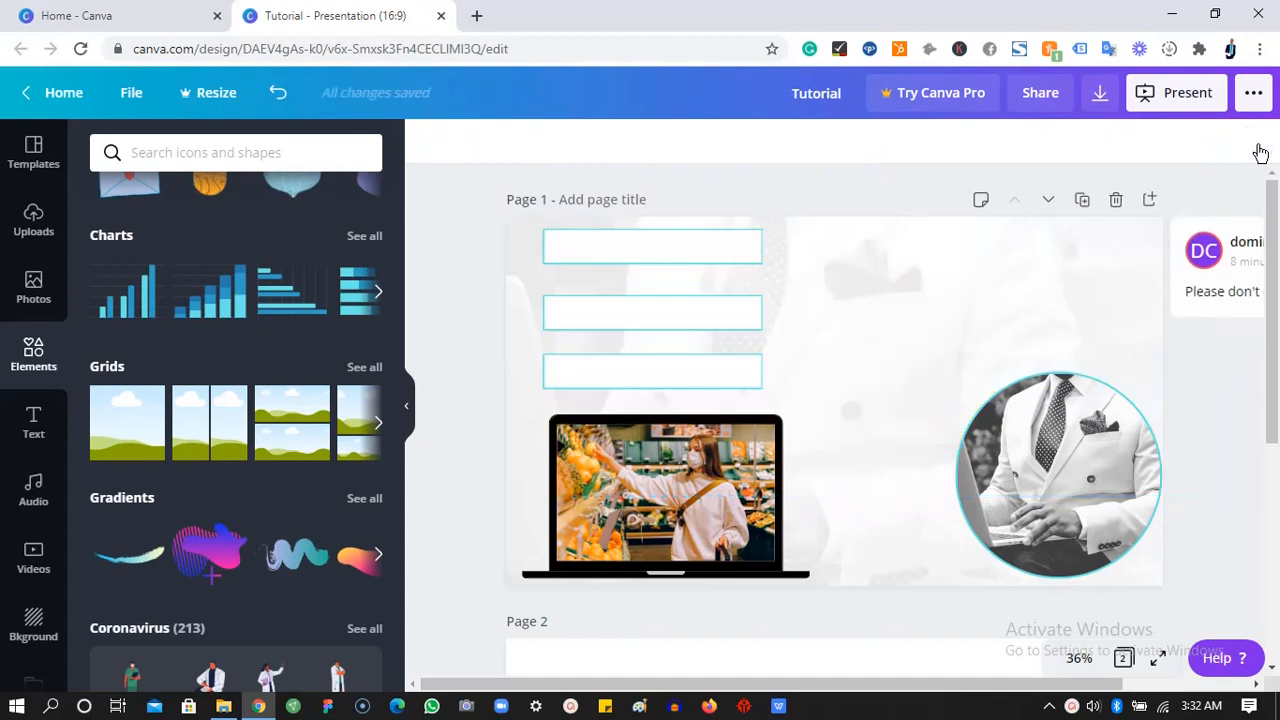
- Add the pink-and-orange dotted blob with a plus sign from the Gradients collection, shrunk and placed along the page's upper edge
{"action": "left_click", "coordinate": [965, 362]}
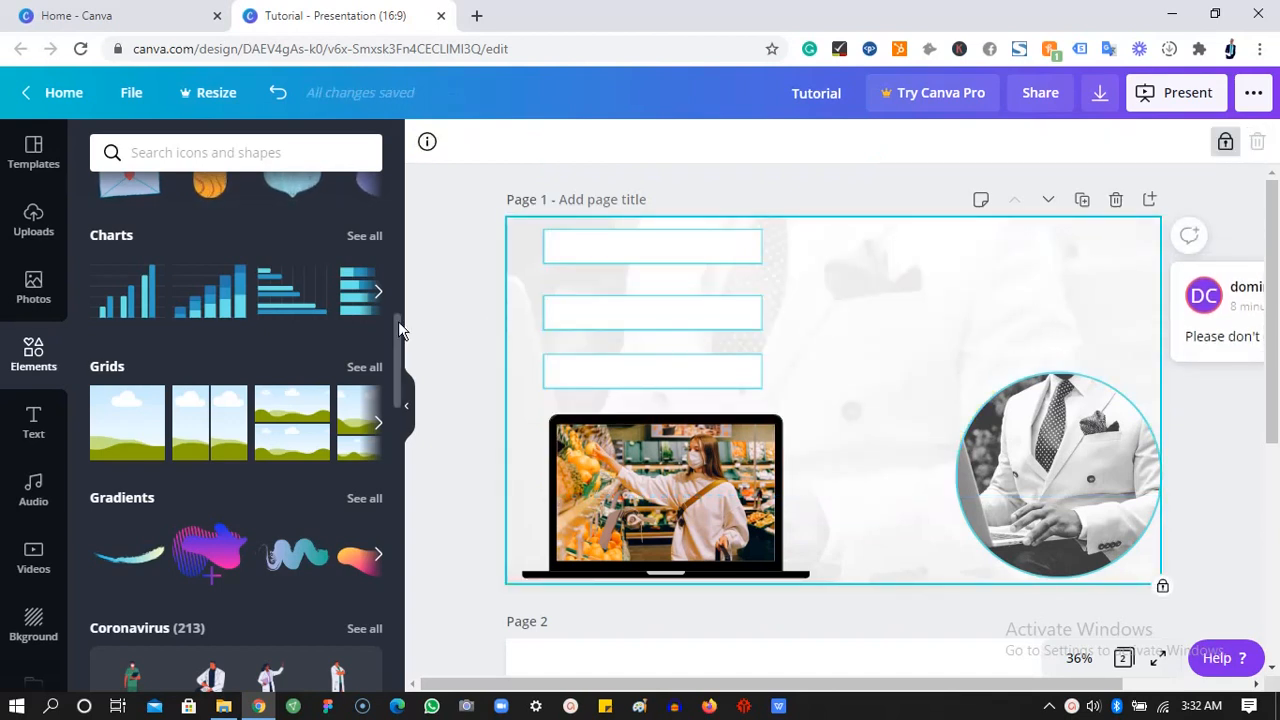
{"action": "left_click_drag", "start_coordinate": [397, 323], "coordinate": [397, 357]}
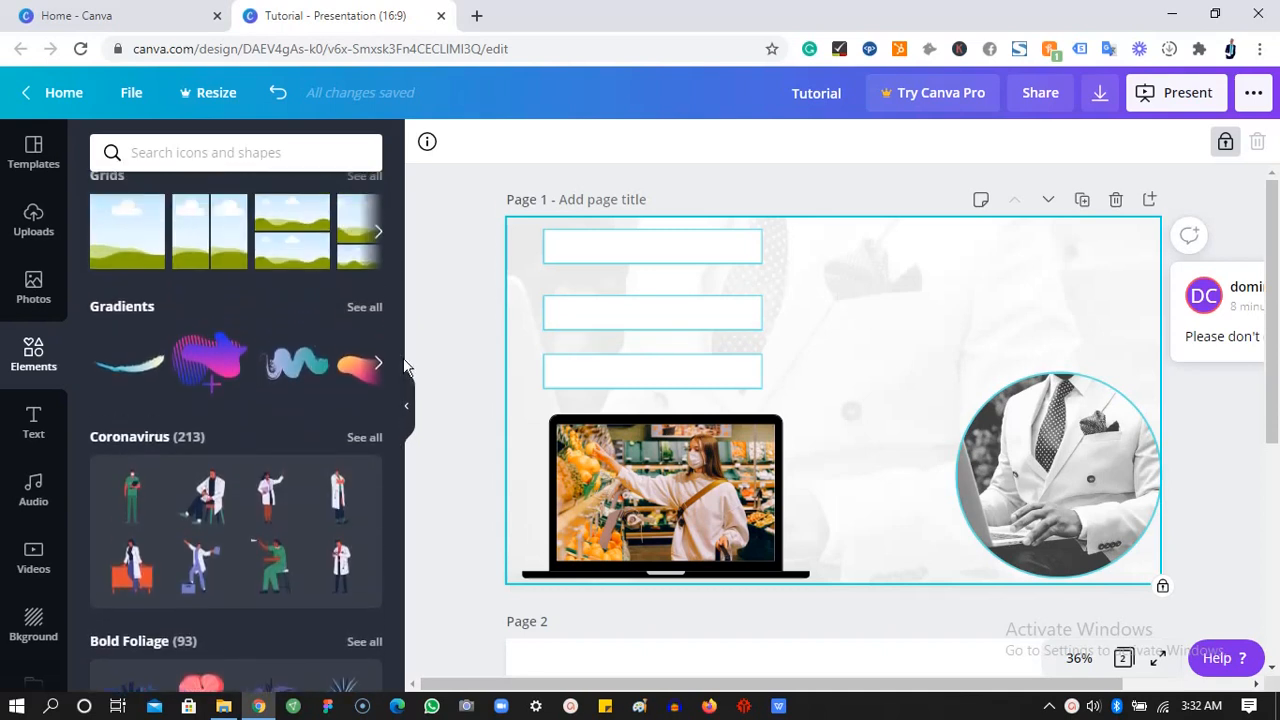
{"action": "left_click", "coordinate": [366, 308]}
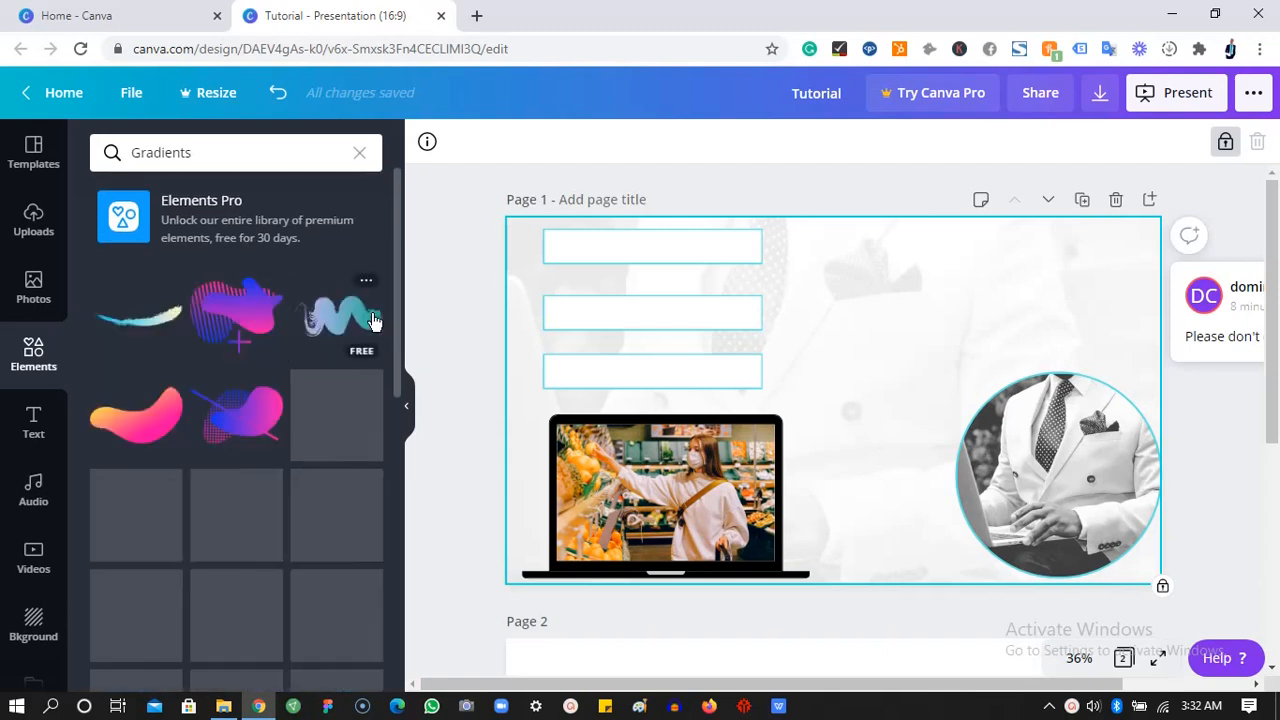
{"action": "left_click_drag", "start_coordinate": [393, 318], "coordinate": [394, 339]}
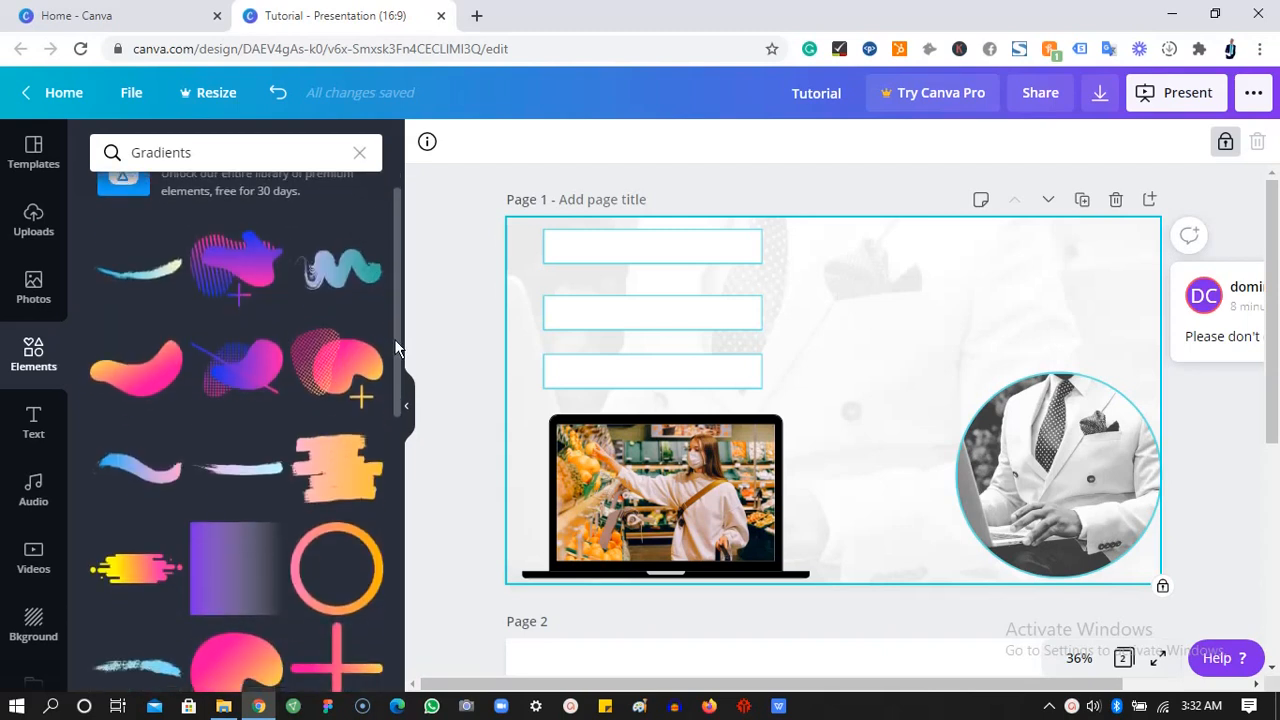
{"action": "left_click", "coordinate": [362, 383]}
{"action": "left_click_drag", "start_coordinate": [867, 390], "coordinate": [1026, 277]}
{"action": "left_click_drag", "start_coordinate": [1070, 362], "coordinate": [989, 286]}
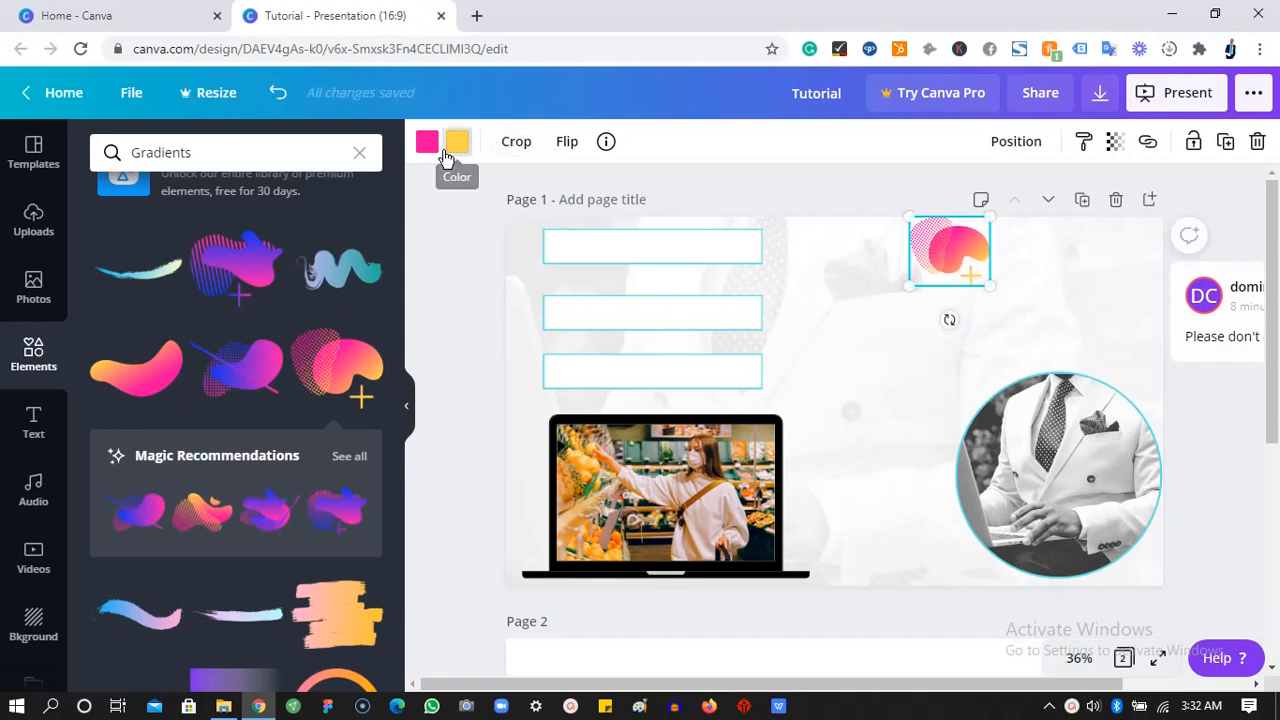
- Recolor the small gradient blob, changing its yellow to light blue and its pink to white
{"action": "left_click", "coordinate": [457, 146]}
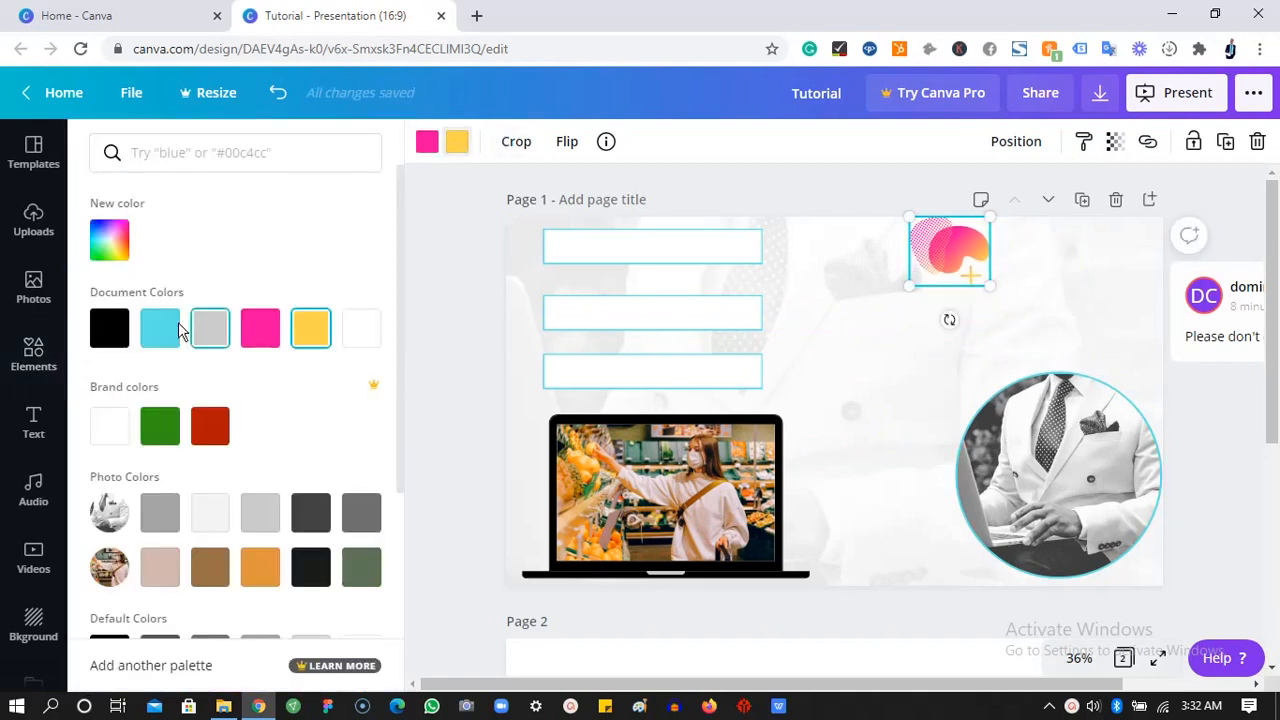
{"action": "left_click", "coordinate": [160, 328]}
{"action": "left_click", "coordinate": [427, 143]}
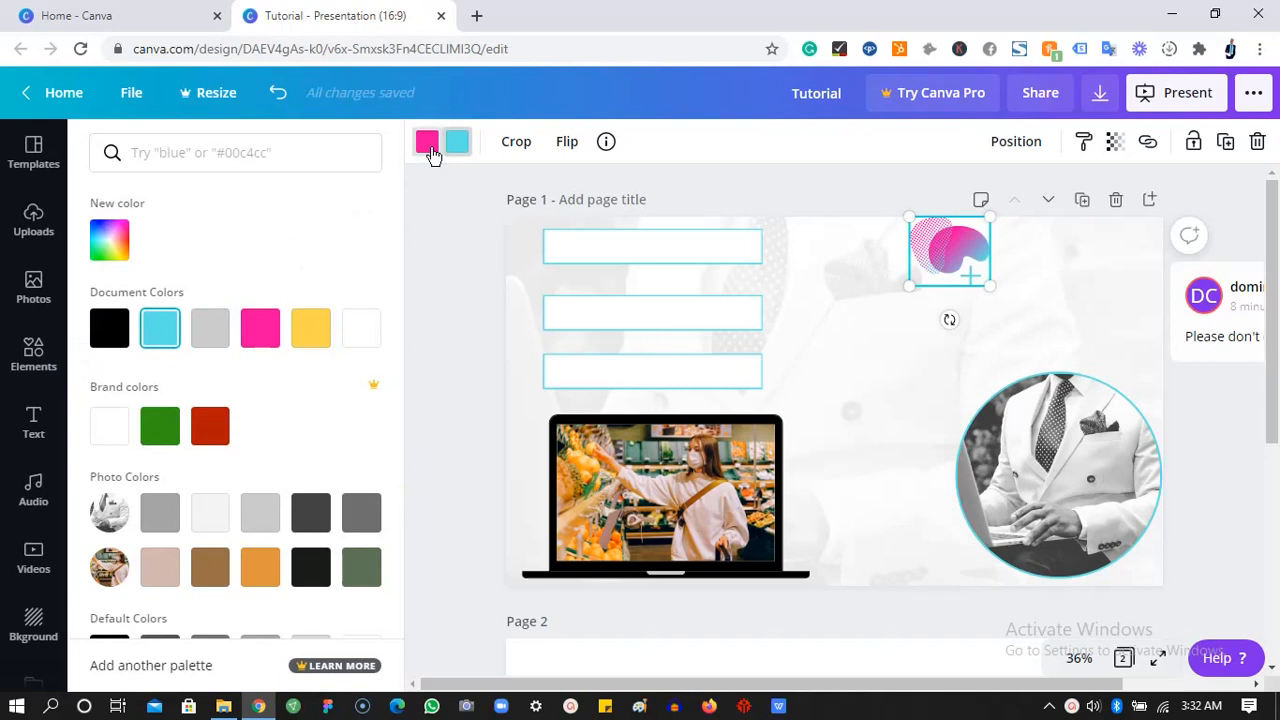
{"action": "left_click", "coordinate": [358, 325]}
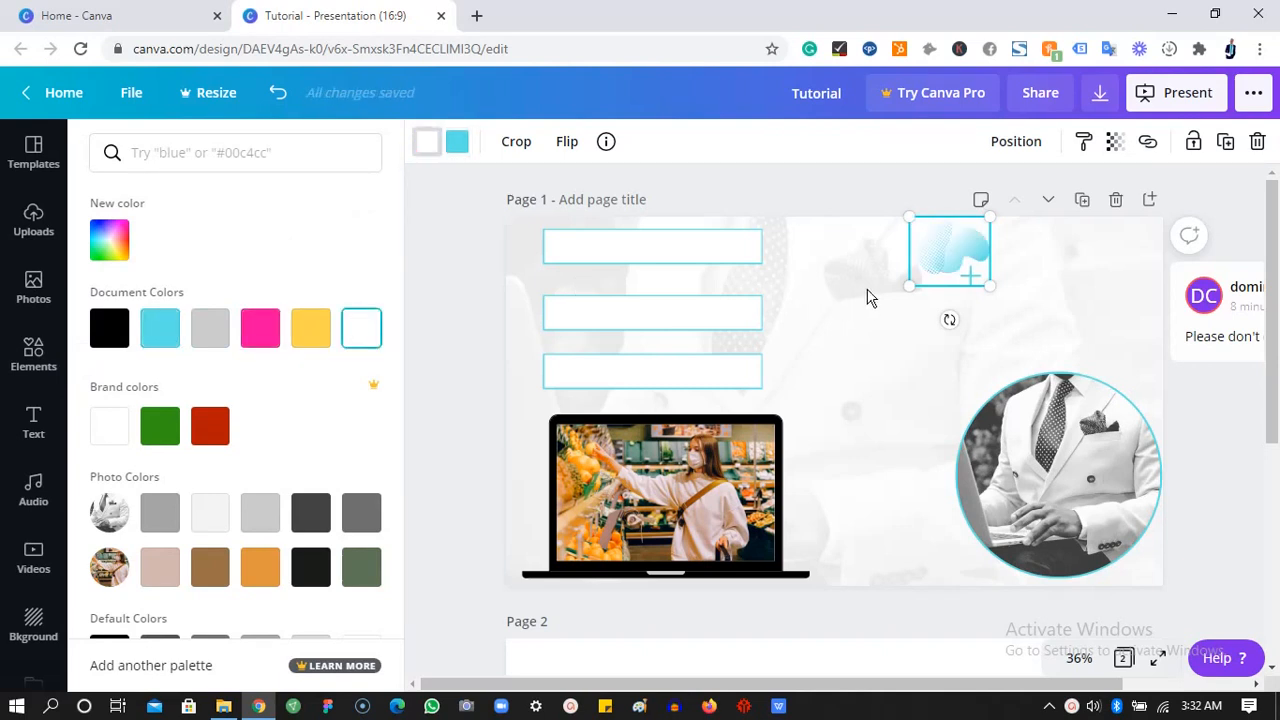
- Shrink the blue blob and place it above the round photo, with a duplicate beside the laptop's lower-right corner
{"action": "left_click_drag", "start_coordinate": [968, 228], "coordinate": [1054, 297]}
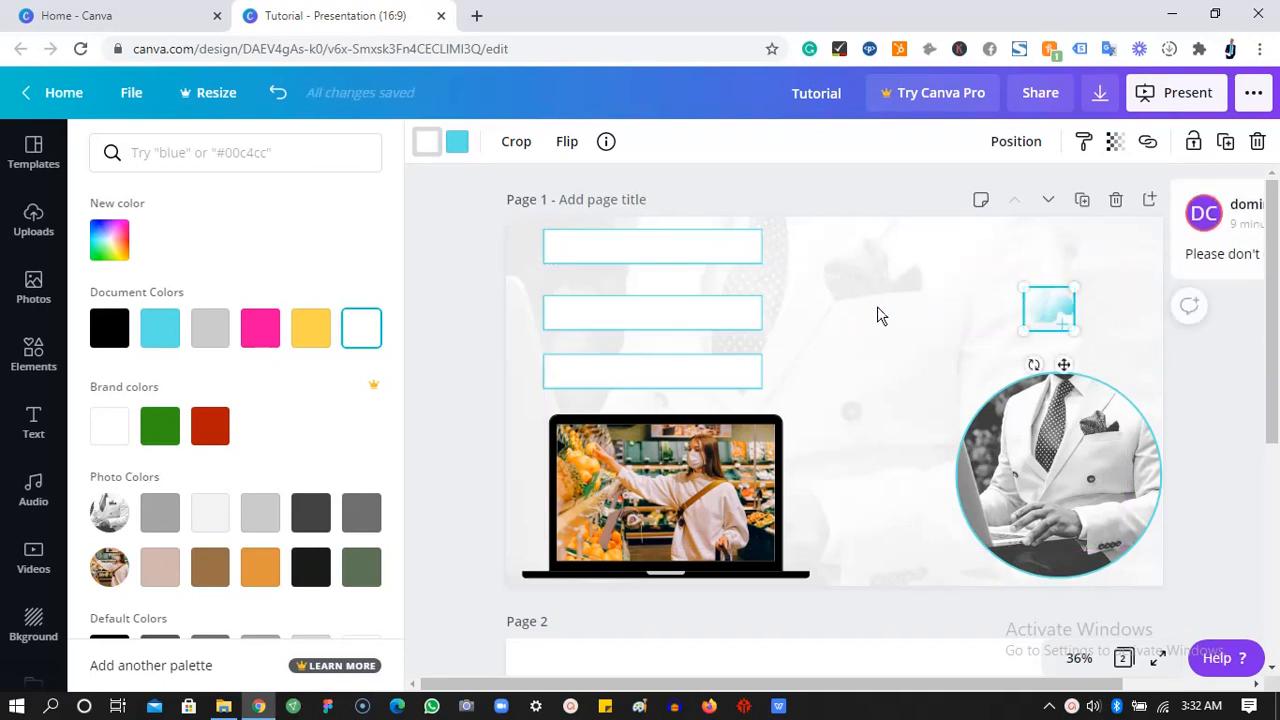
{"action": "key", "text": "ctrl+d"}
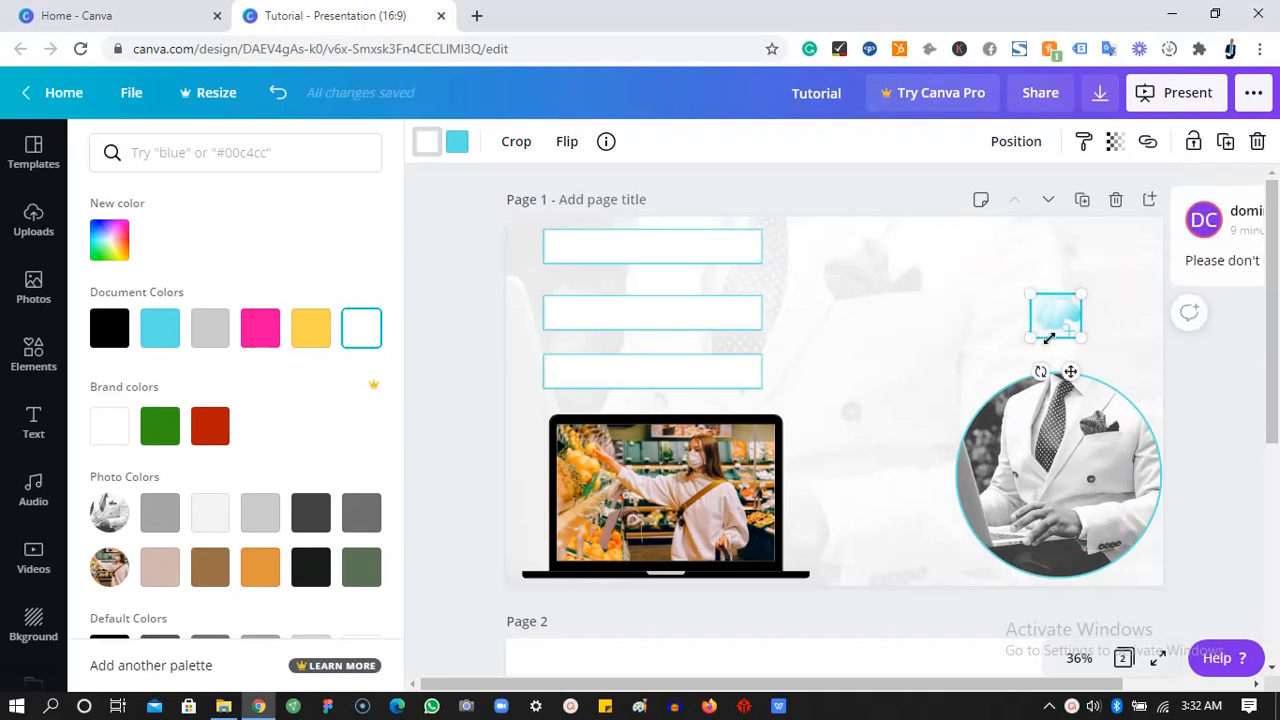
{"action": "left_click_drag", "start_coordinate": [1073, 374], "coordinate": [861, 604]}
{"action": "key", "text": "Escape"}
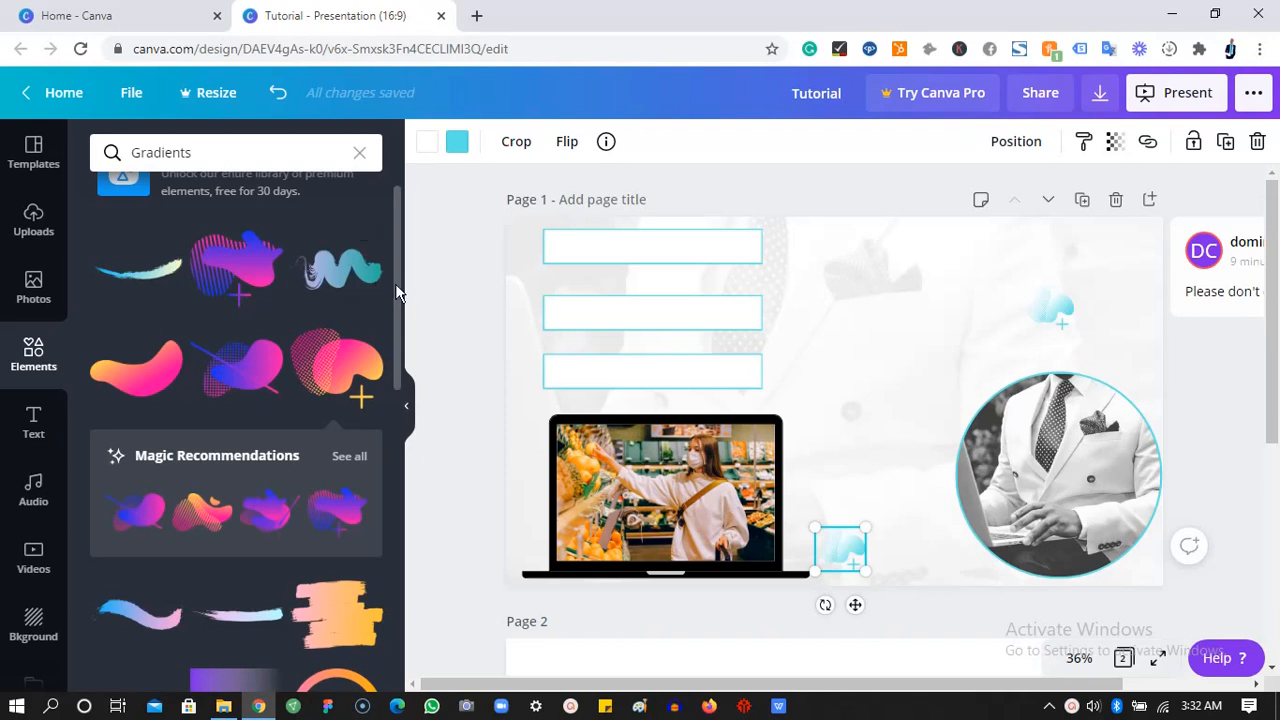
- Add the pink-and-orange gradient ring as a small circle to the upper left of the round photo
{"action": "left_click_drag", "start_coordinate": [395, 283], "coordinate": [871, 374]}
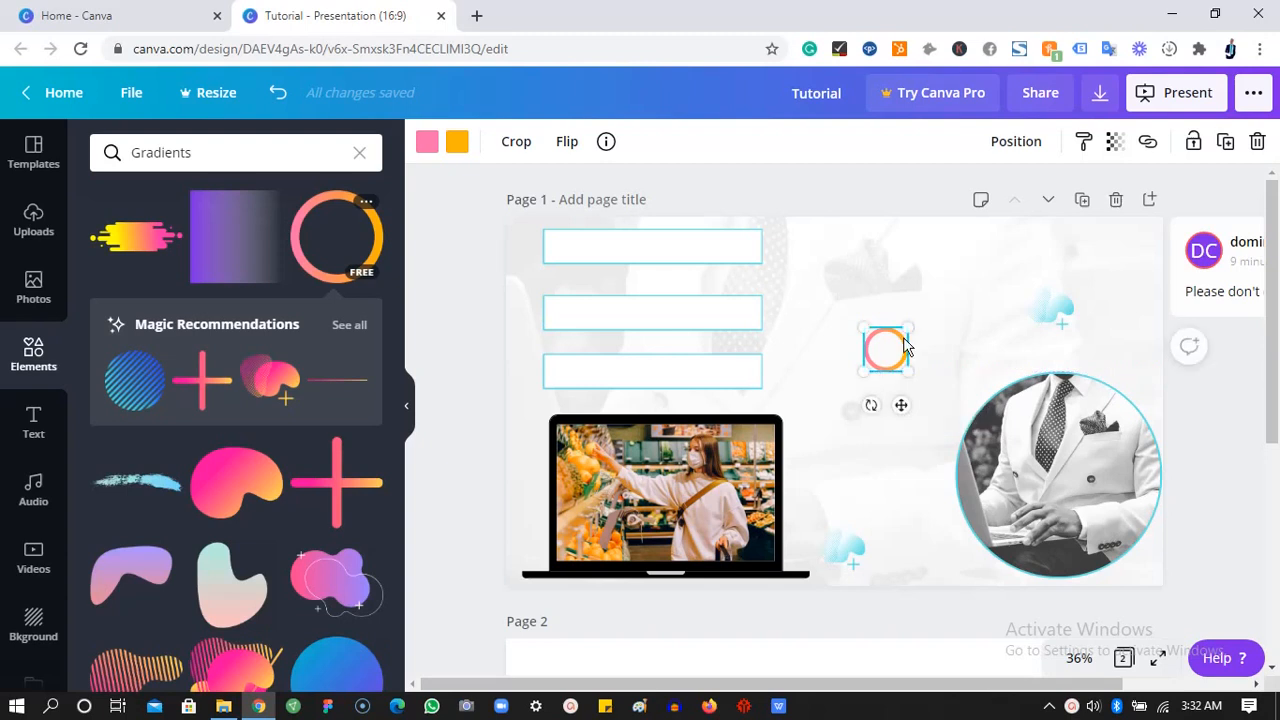
- Add the pink-and-purple outlined blob over the page's upper-left corner and recolor its white outline and plus signs light blue
{"action": "left_click", "coordinate": [347, 583]}
{"action": "left_click_drag", "start_coordinate": [855, 404], "coordinate": [583, 283]}
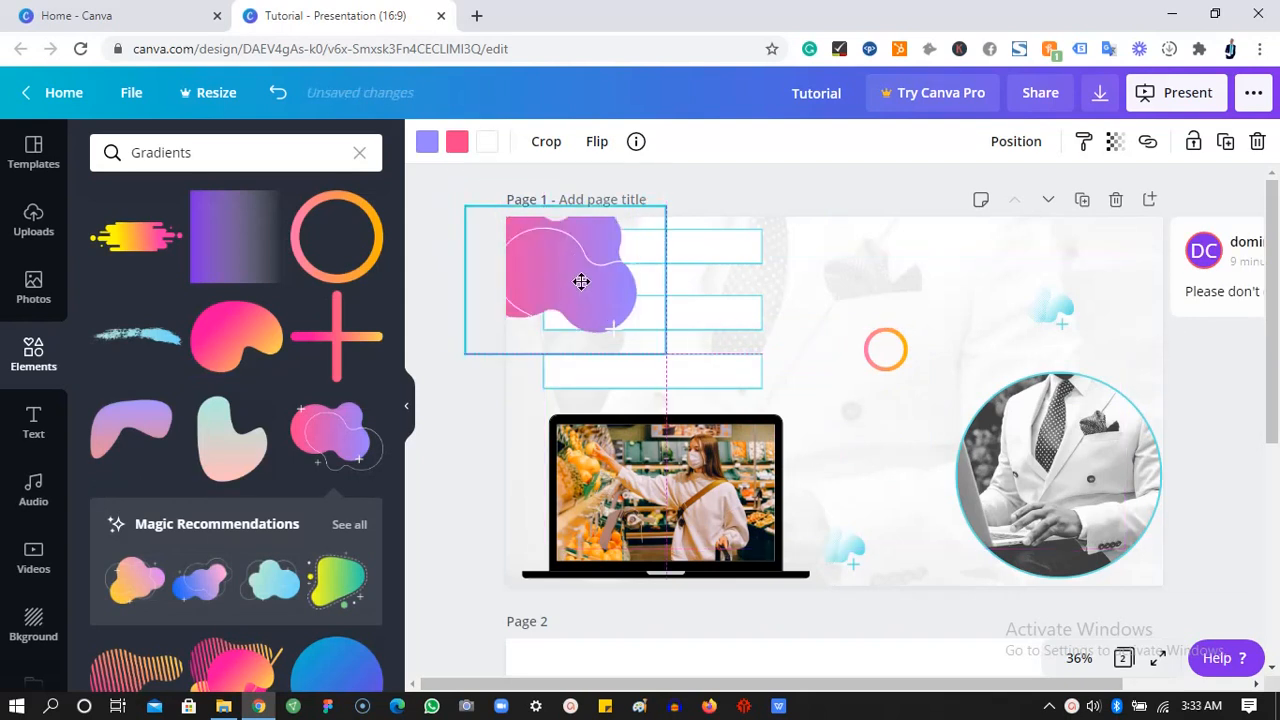
{"action": "left_click", "coordinate": [490, 145]}
{"action": "left_click", "coordinate": [161, 329]}
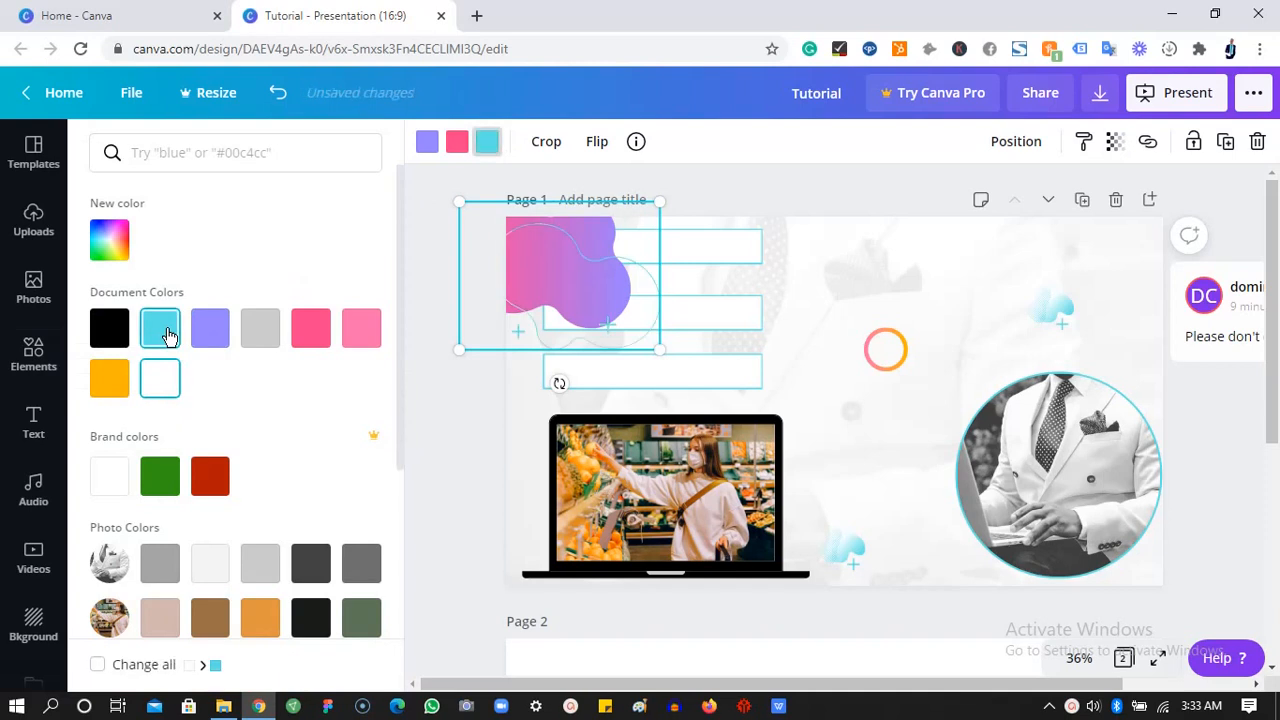
- Recolor the corner blob's pink and purple fill colors to white
{"action": "left_click", "coordinate": [457, 141]}
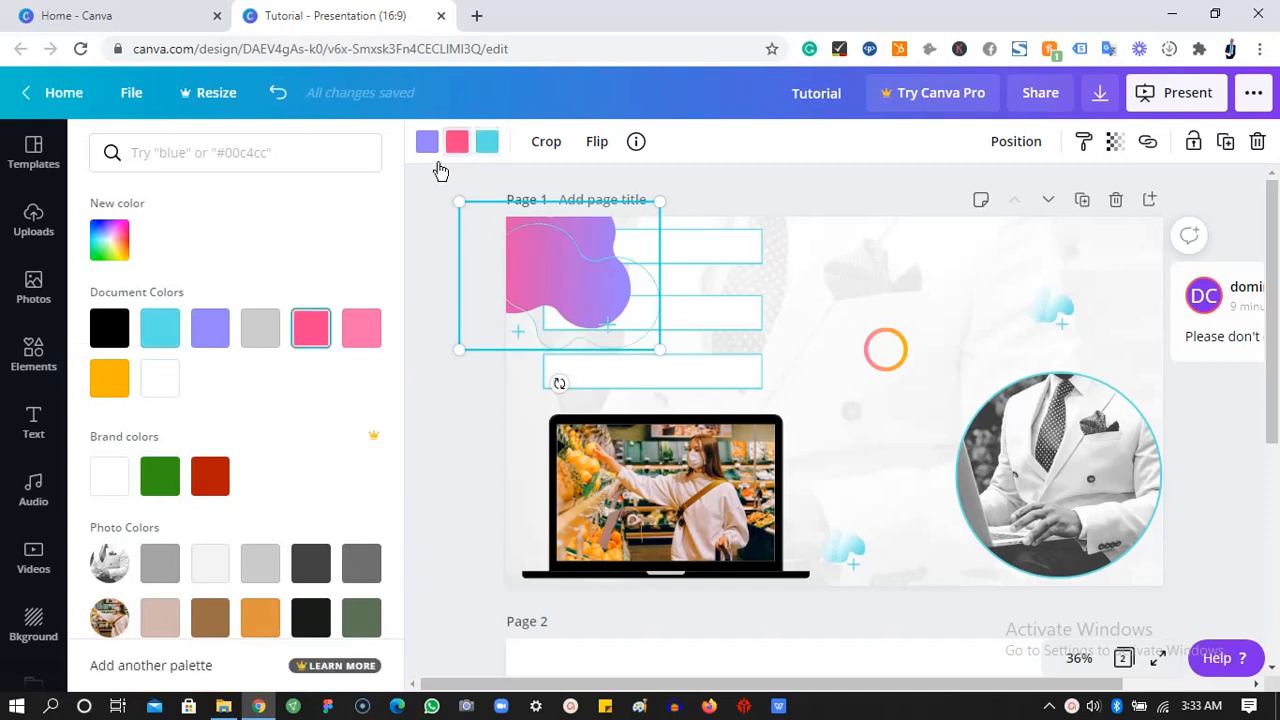
{"action": "left_click", "coordinate": [174, 381]}
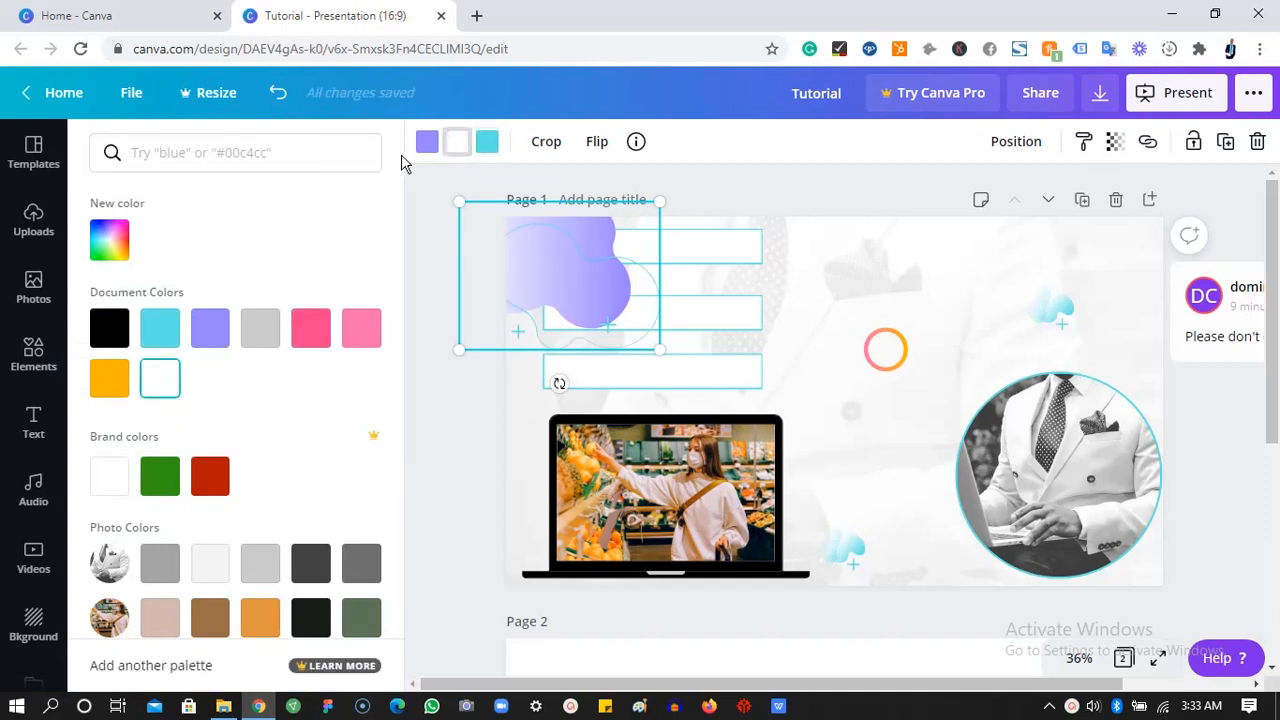
{"action": "left_click", "coordinate": [425, 145]}
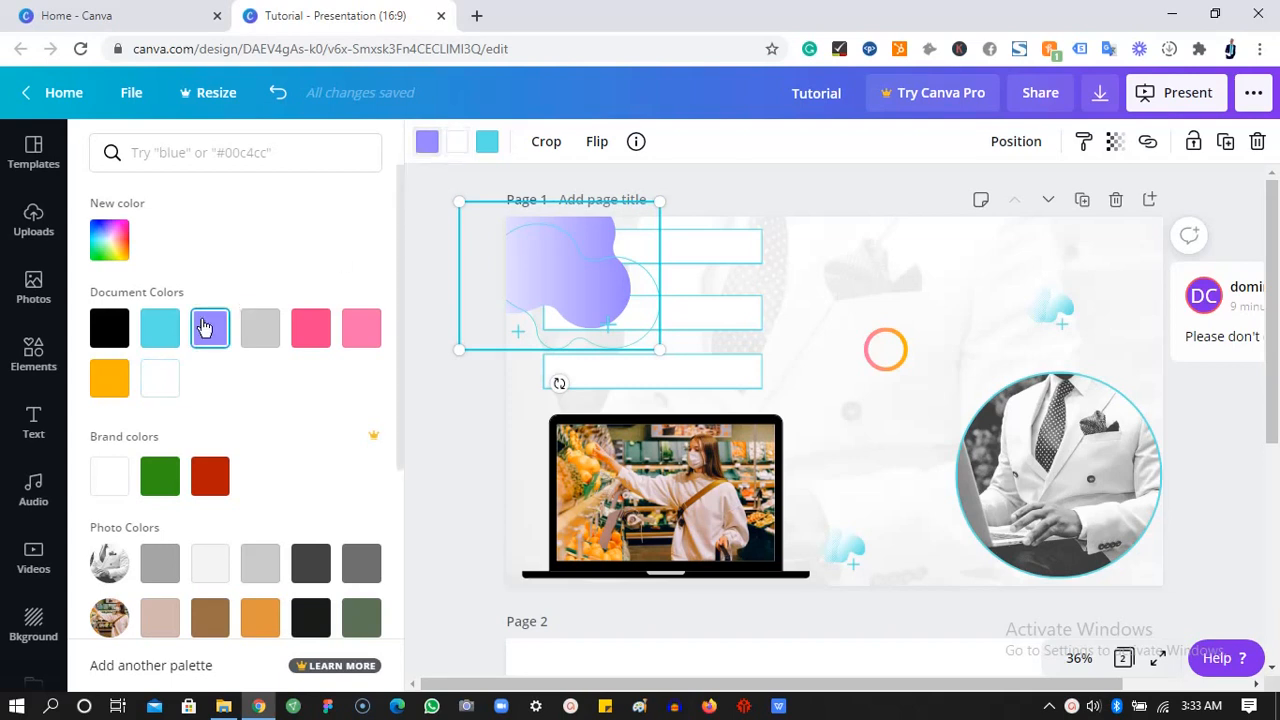
{"action": "left_click", "coordinate": [160, 328]}
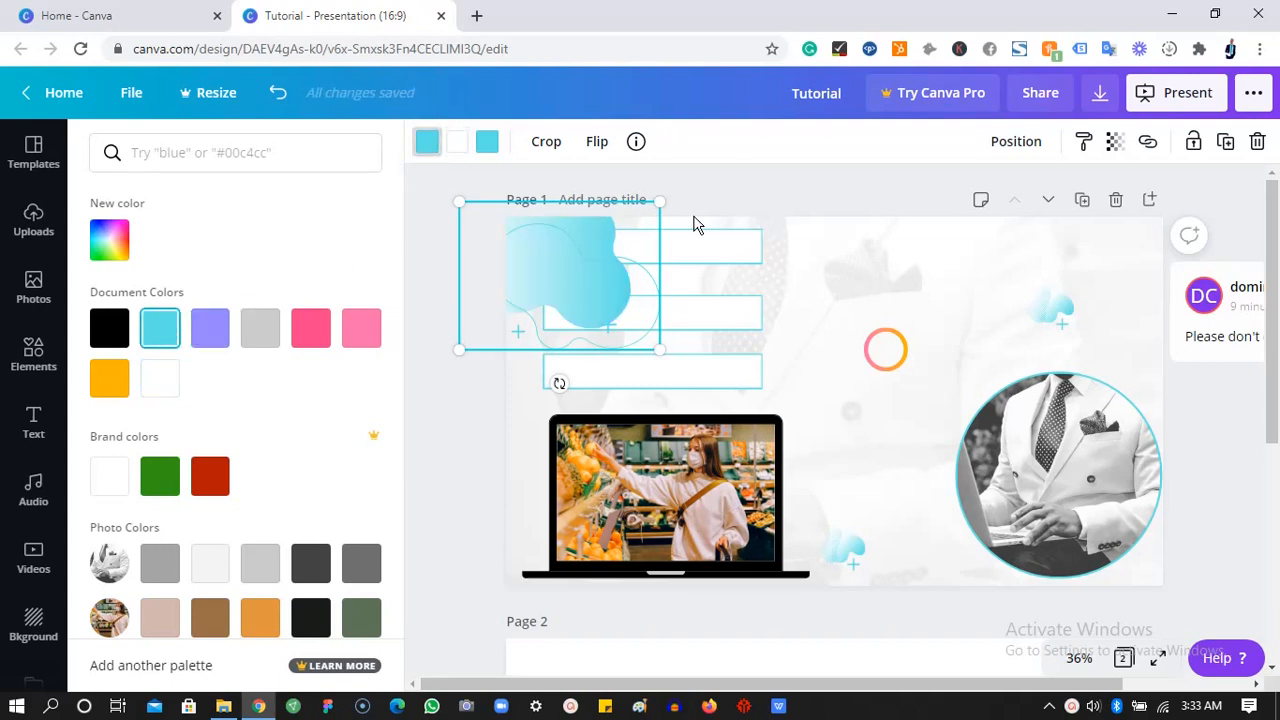
{"action": "left_click", "coordinate": [165, 378]}
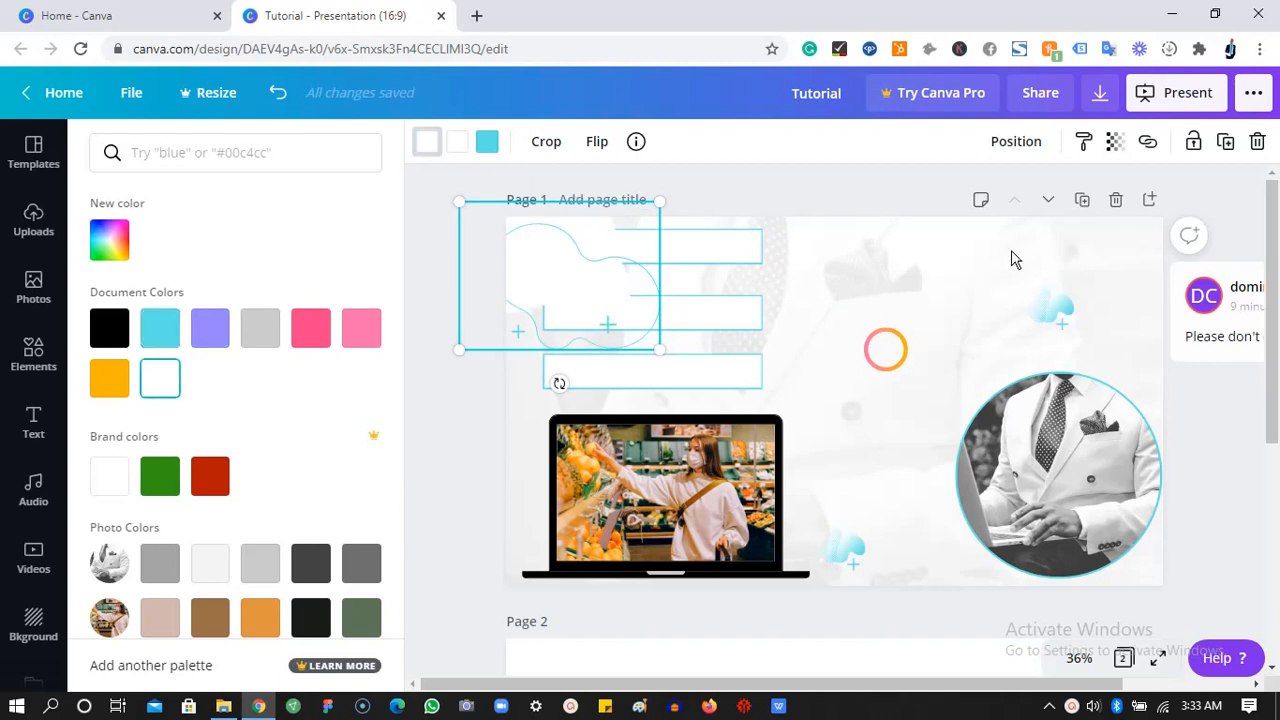
- Send the corner blob backward and set its transparency to 18
{"action": "left_click", "coordinate": [1016, 141]}
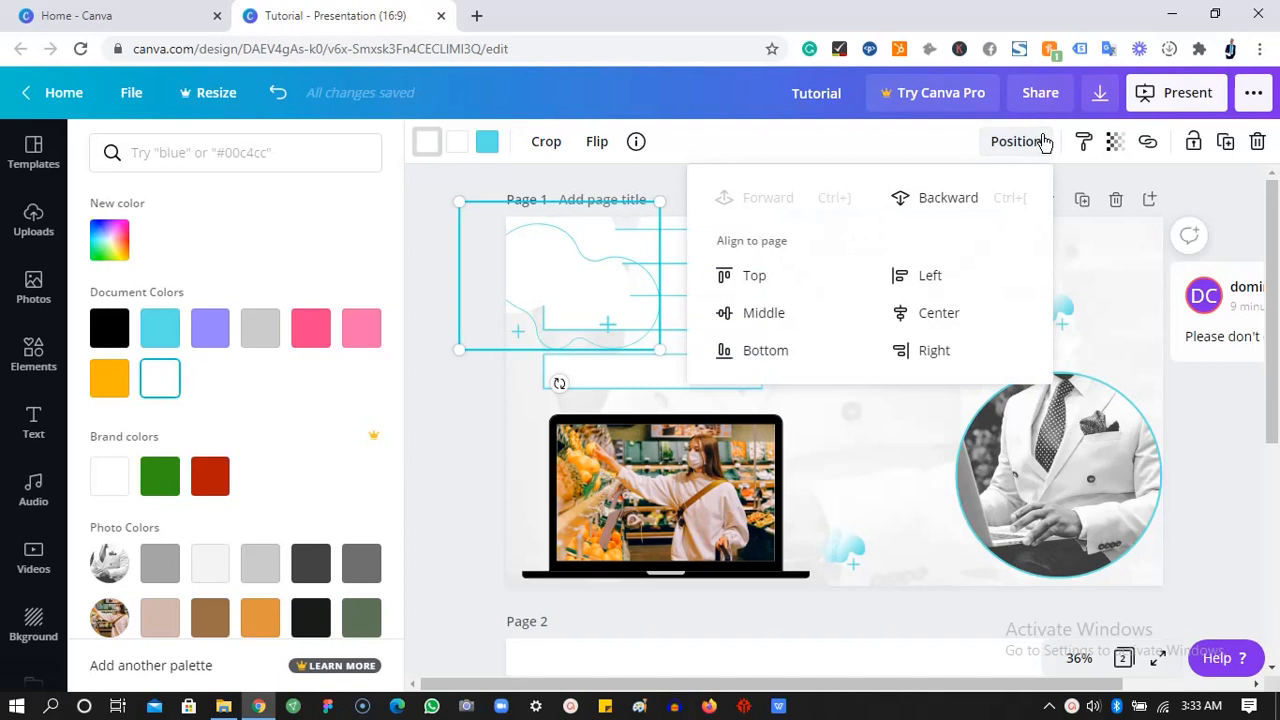
{"action": "left_click", "coordinate": [987, 200]}
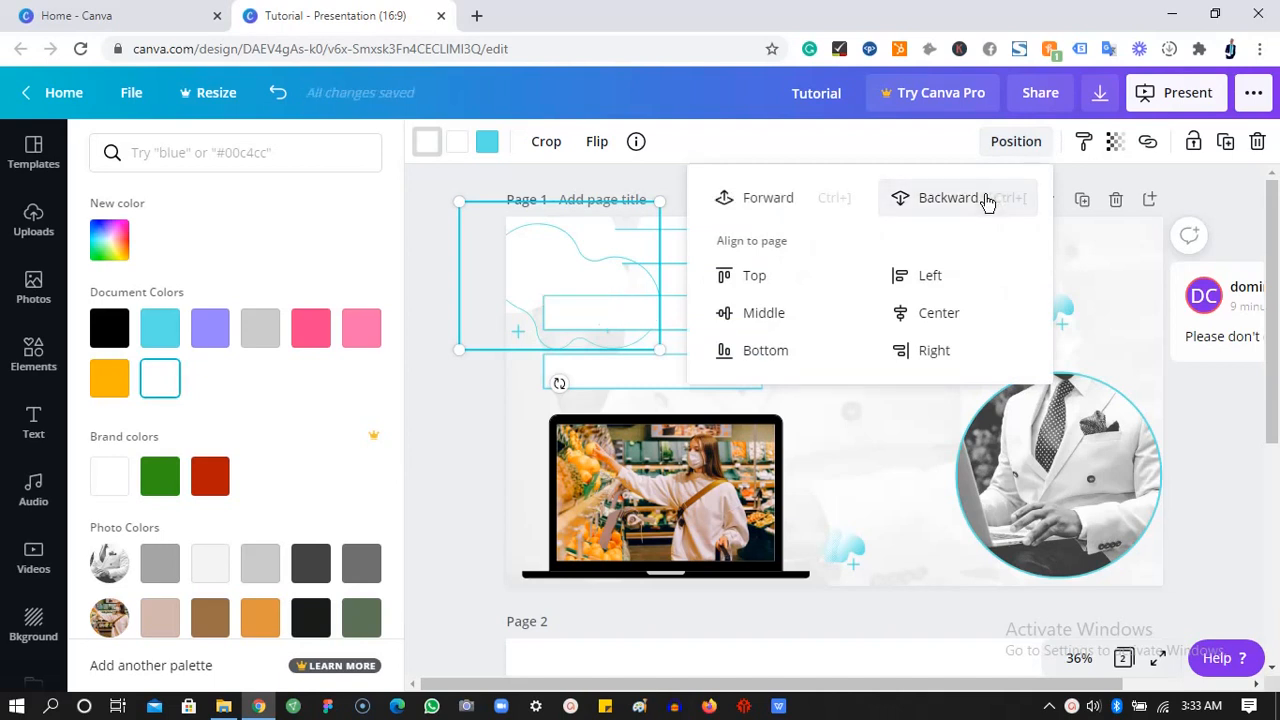
{"action": "left_click", "coordinate": [1113, 143]}
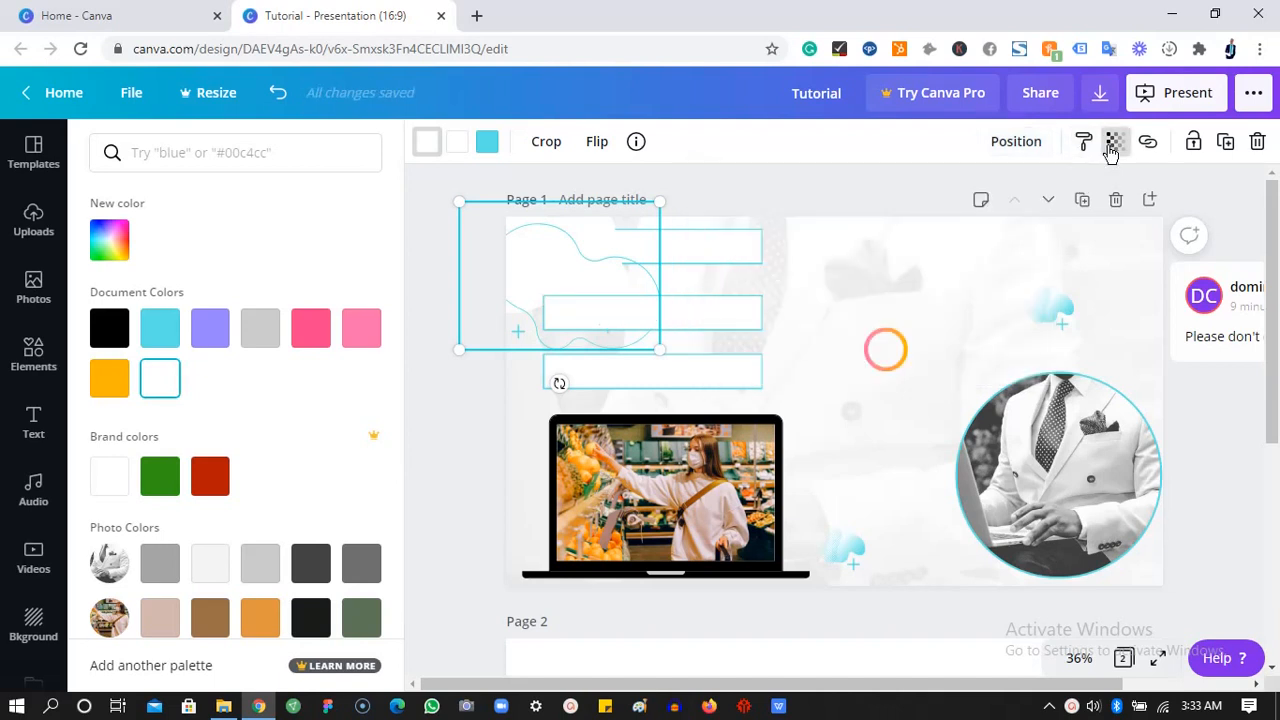
{"action": "left_click", "coordinate": [1110, 148]}
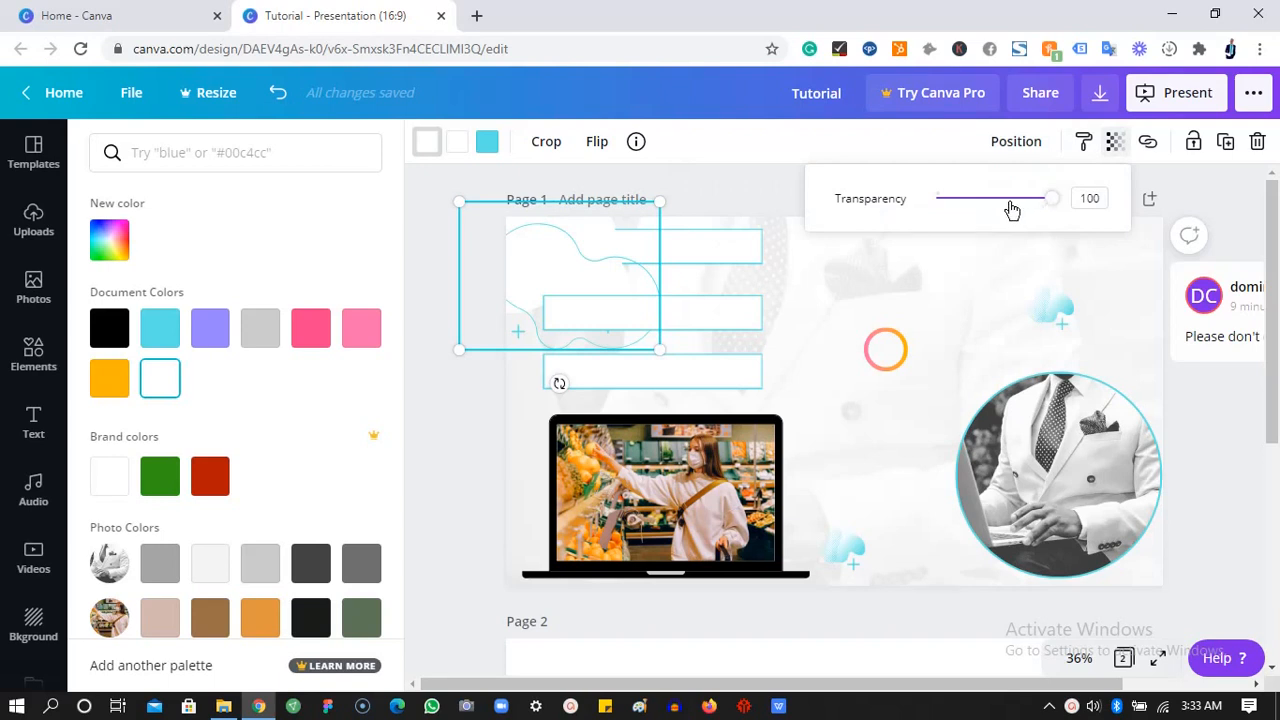
{"action": "left_click_drag", "start_coordinate": [1025, 200], "coordinate": [959, 219]}
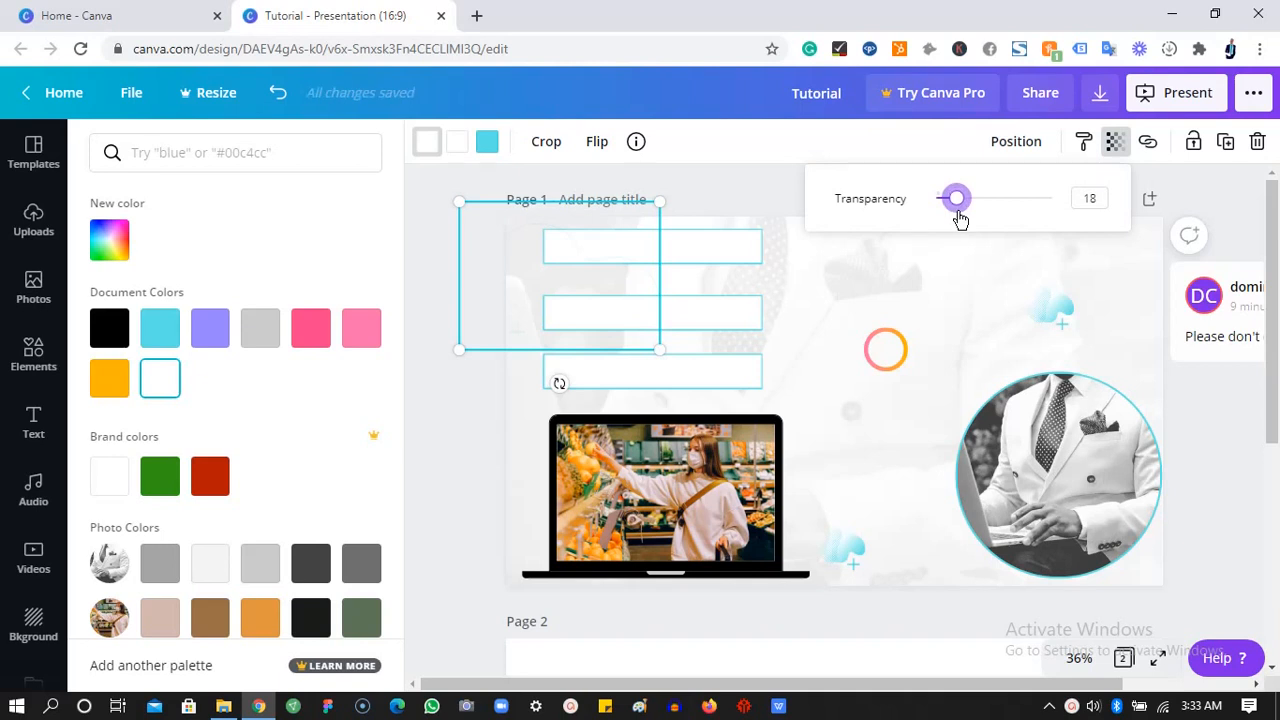
{"action": "left_click", "coordinate": [900, 297]}
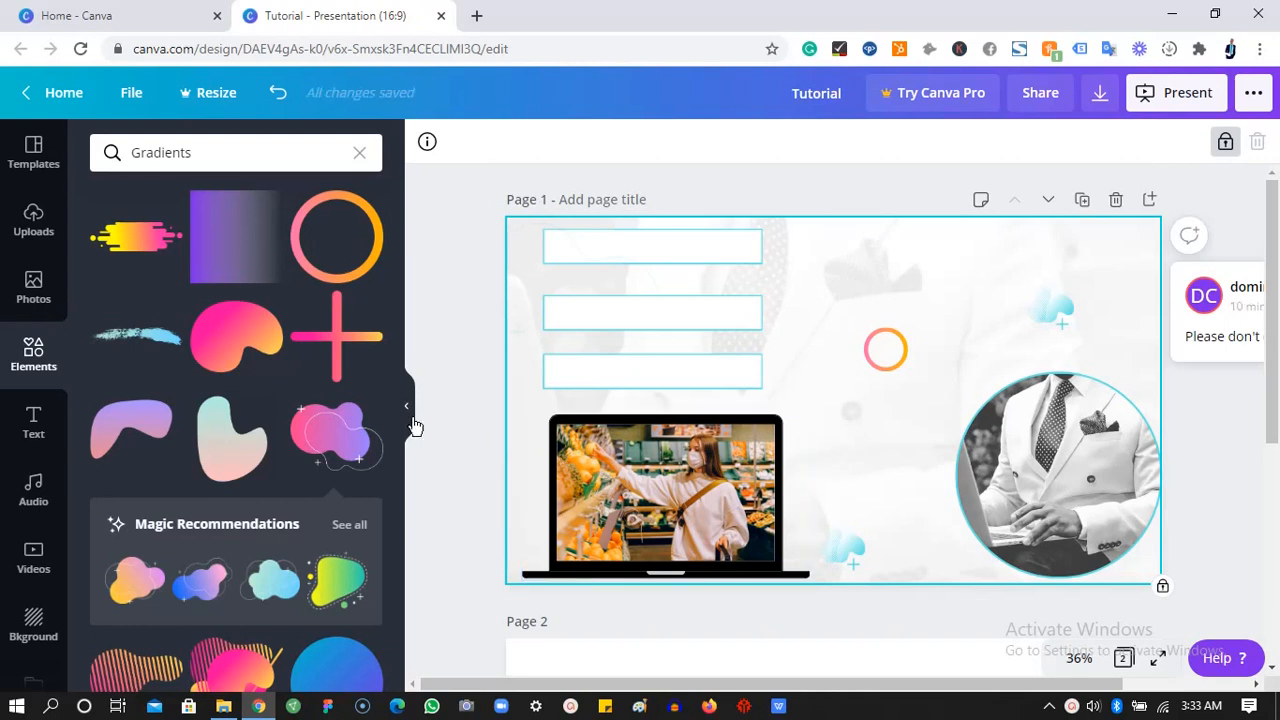
- Add the pink-and-orange gradient plus sign, shrunk to a small size, over the top edge of the round photo
{"action": "left_click_drag", "start_coordinate": [397, 428], "coordinate": [388, 358]}
{"action": "left_click", "coordinate": [340, 672]}
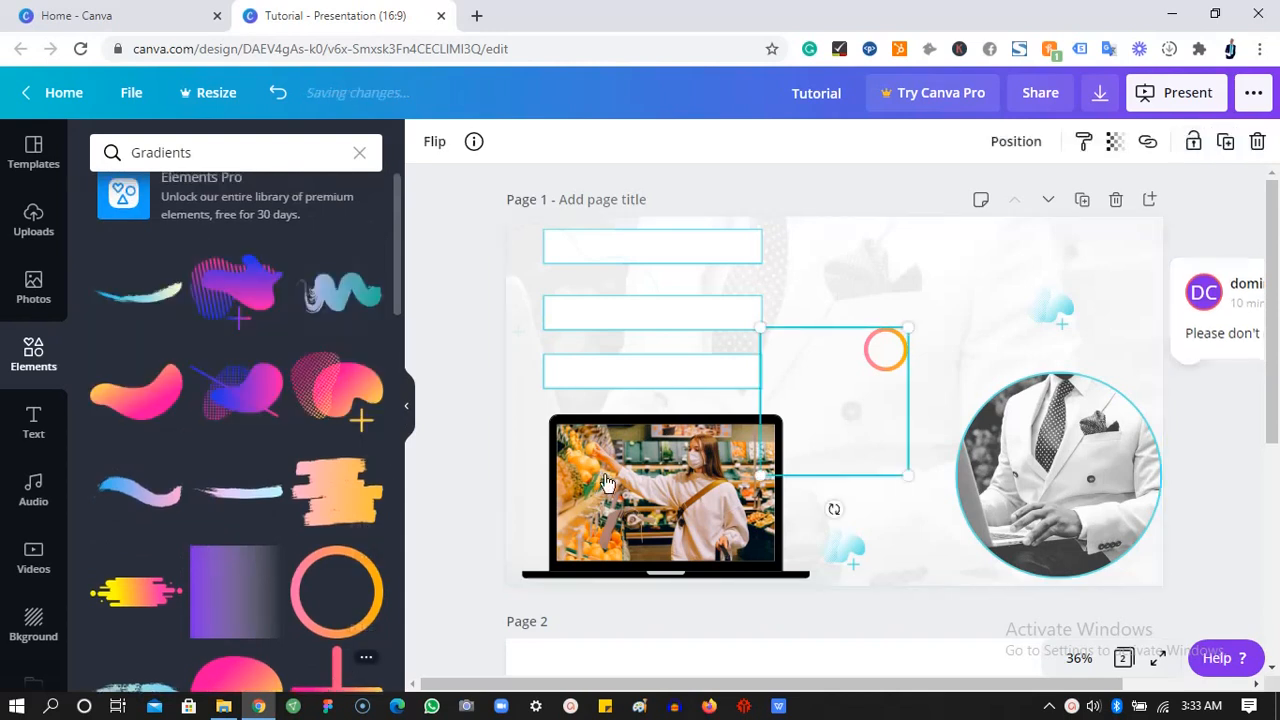
{"action": "left_click_drag", "start_coordinate": [908, 327], "coordinate": [1094, 348]}
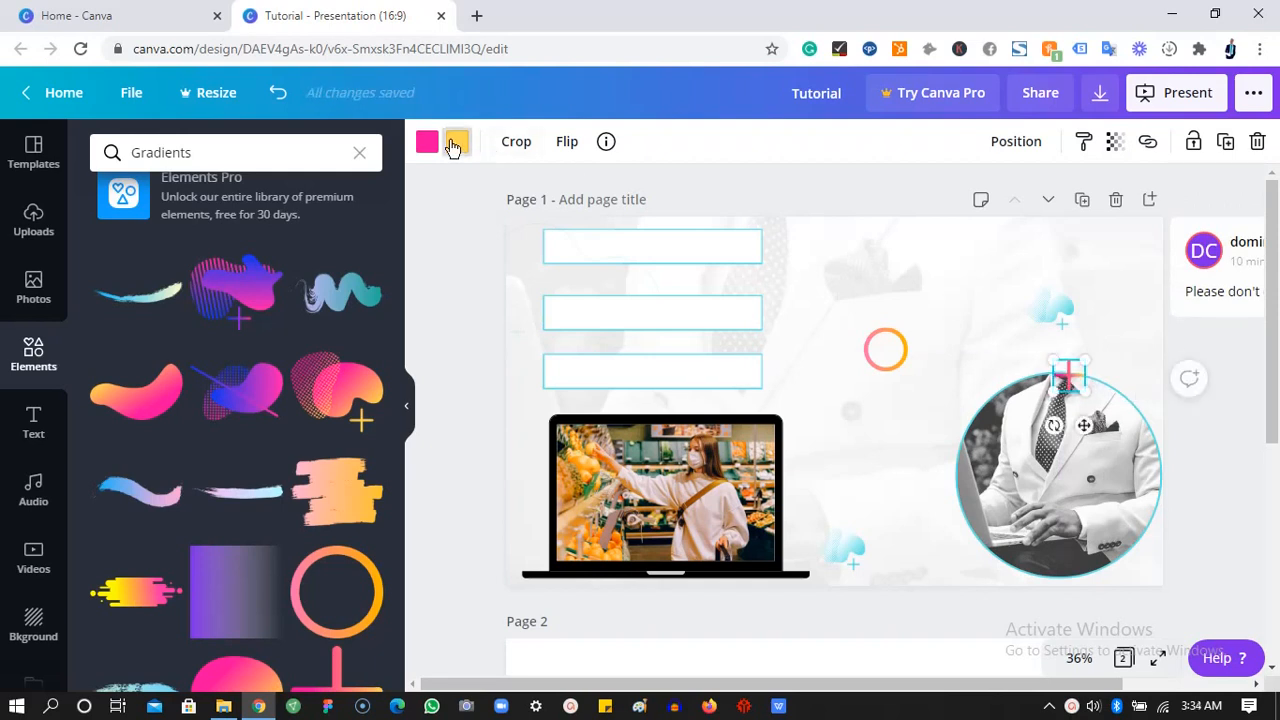
- Recolor the small plus sign, changing its yellow to light blue and its pink to white
{"action": "left_click", "coordinate": [454, 145]}
{"action": "left_click", "coordinate": [160, 328]}
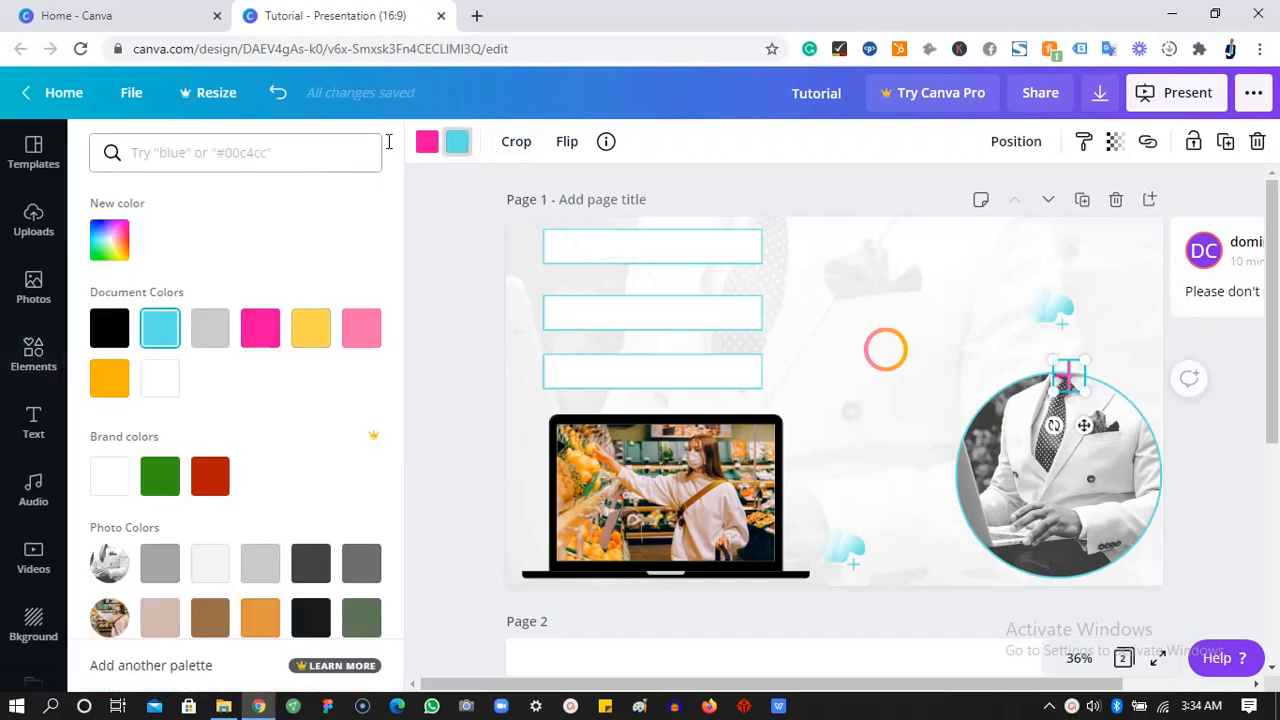
{"action": "left_click", "coordinate": [425, 144]}
{"action": "left_click", "coordinate": [160, 378]}
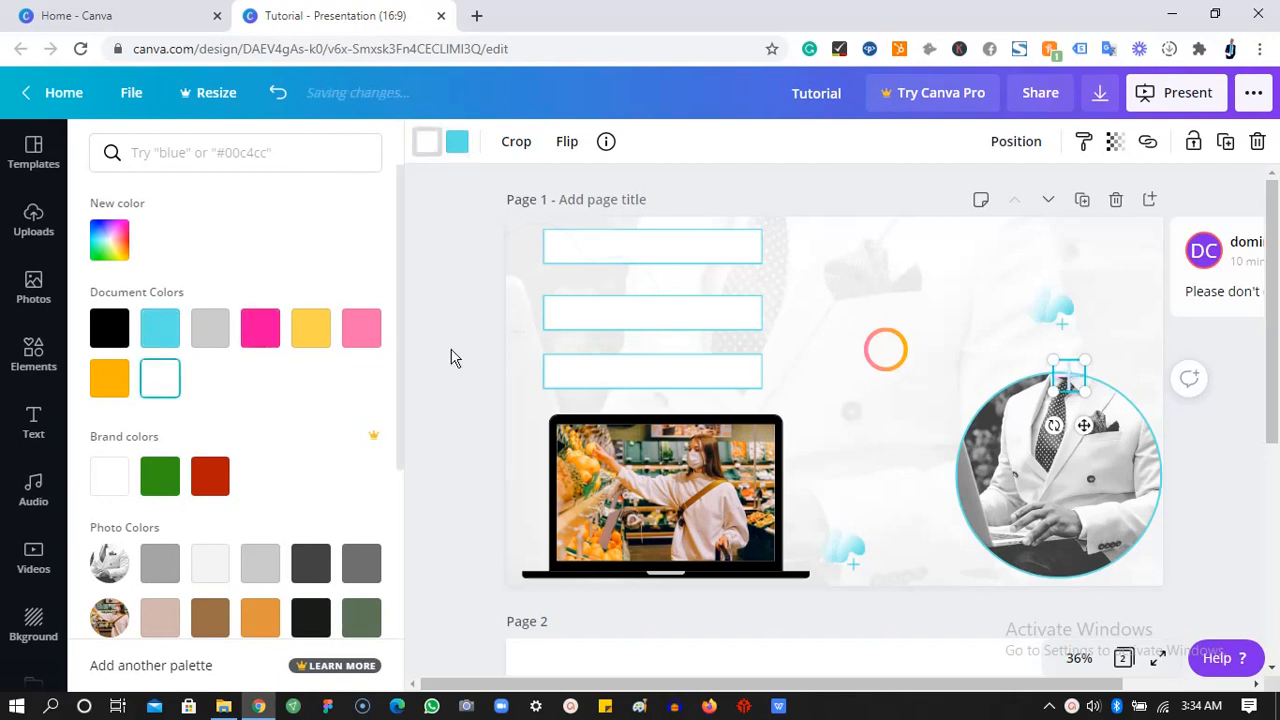
{"action": "left_click", "coordinate": [884, 443]}
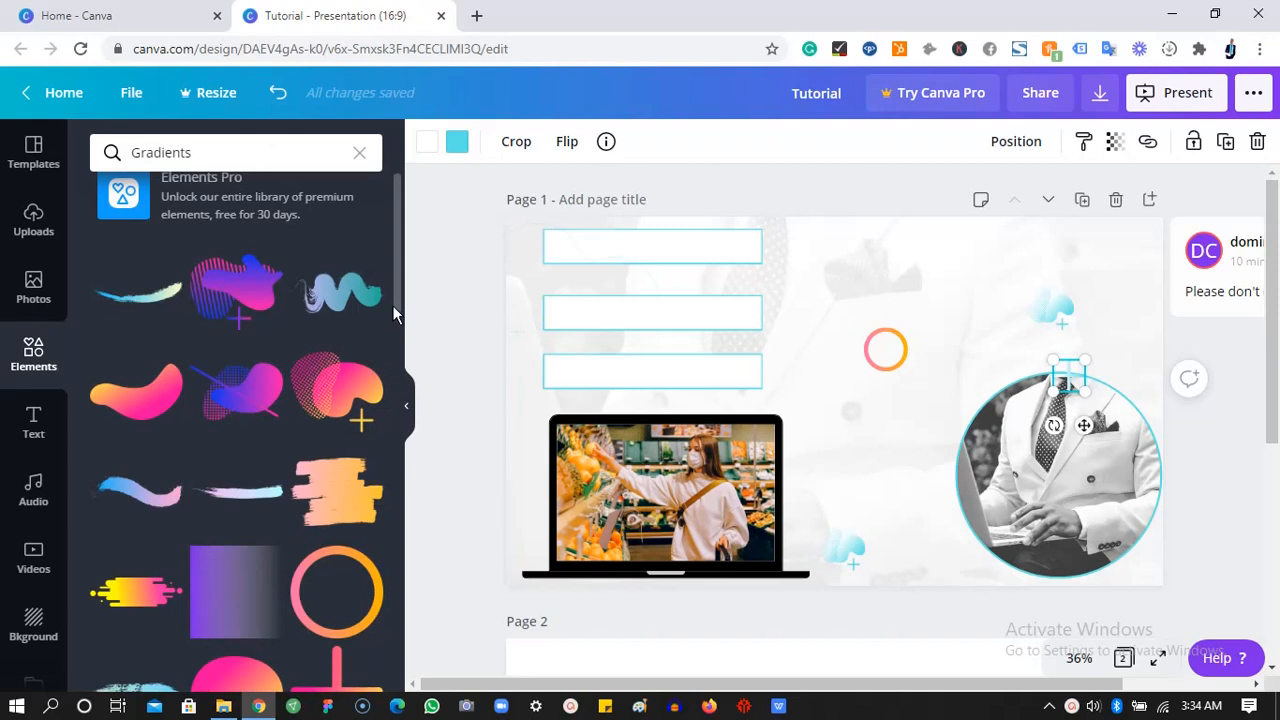
- Add the purple fading gradient square and enlarge it over the text boxes and the page's middle
{"action": "left_click_drag", "start_coordinate": [398, 304], "coordinate": [391, 374]}
{"action": "left_click", "coordinate": [253, 362]}
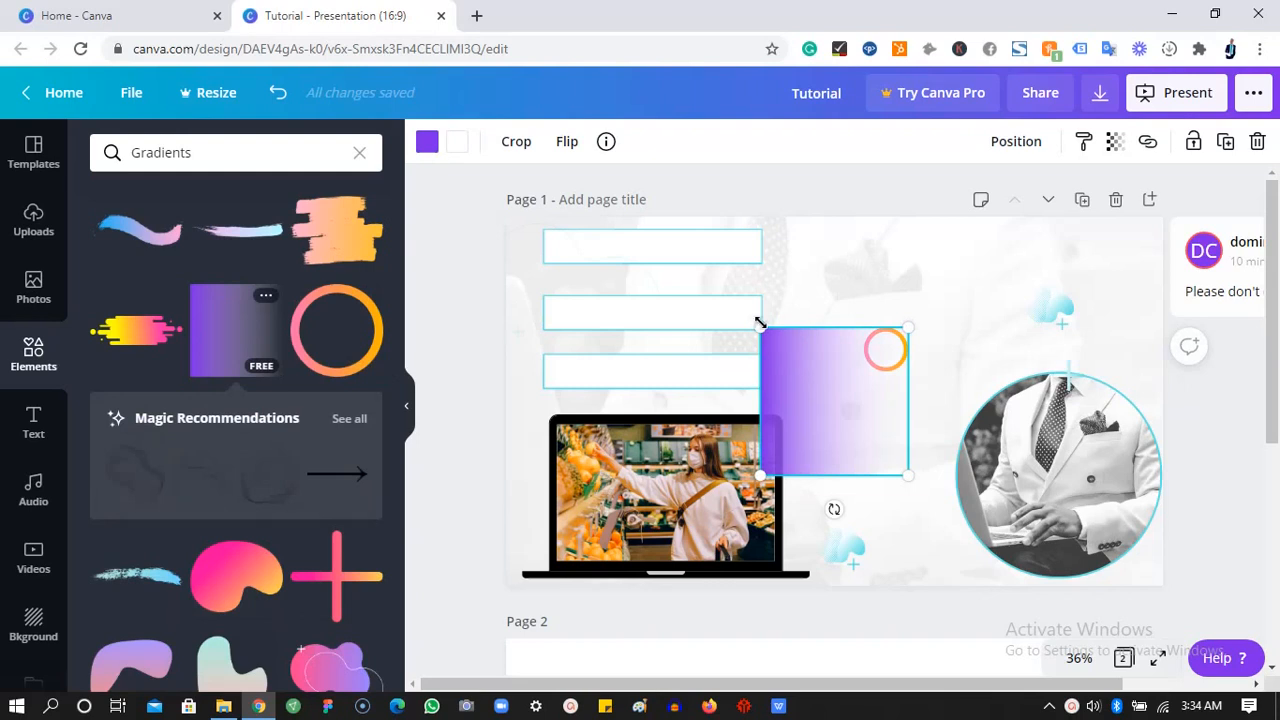
{"action": "left_click_drag", "start_coordinate": [760, 322], "coordinate": [515, 288]}
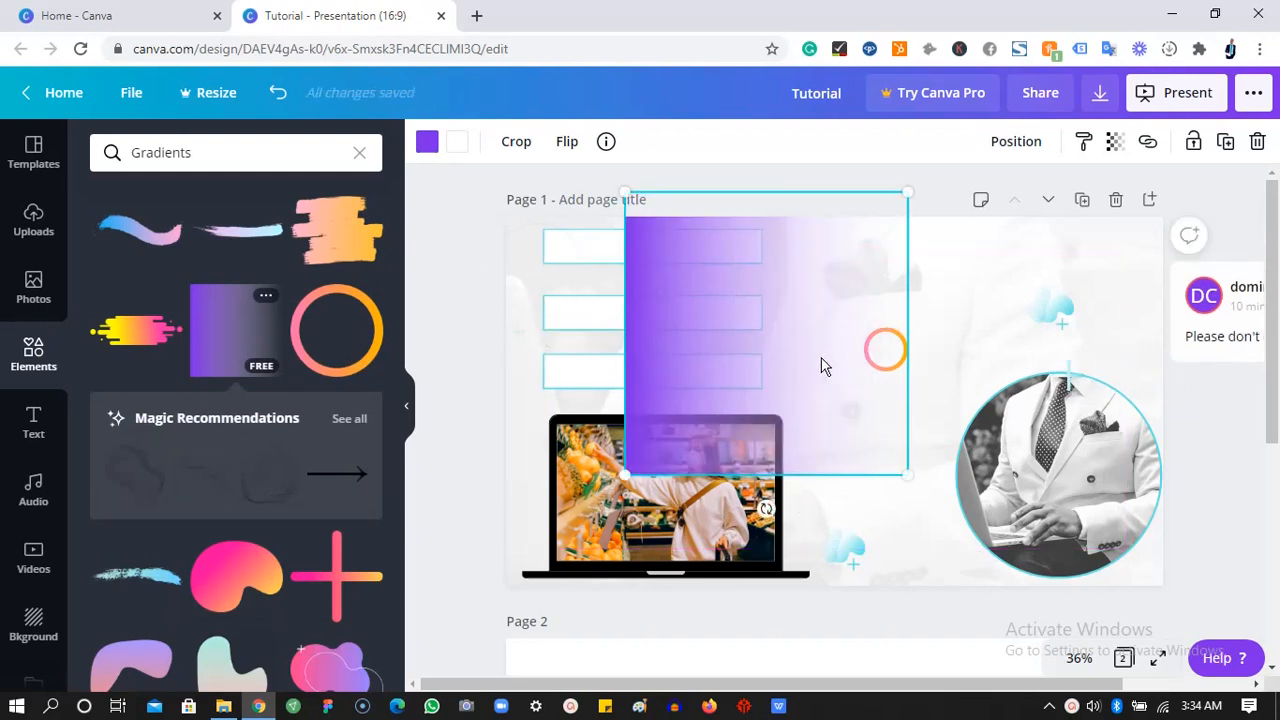
- Enlarge the gradient square to cover the left part of page 1 and recolour its purple to light blue
{"action": "left_click_drag", "start_coordinate": [743, 376], "coordinate": [607, 402]}
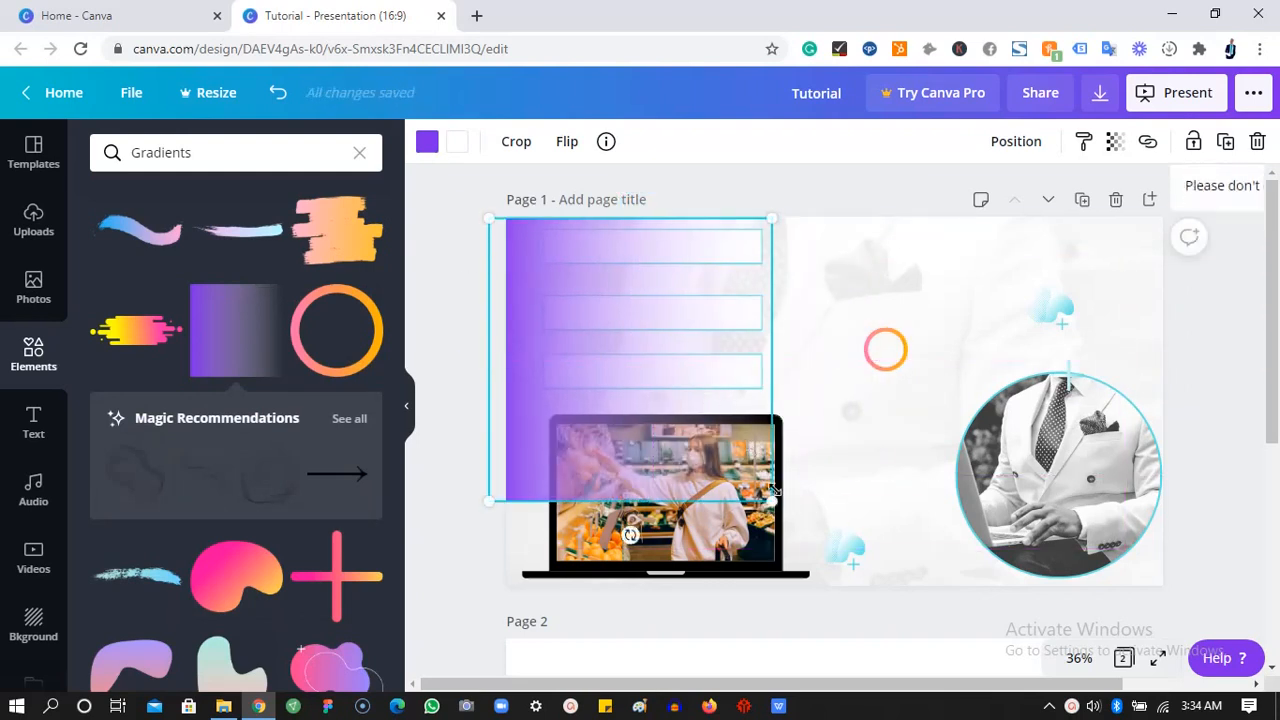
{"action": "left_click_drag", "start_coordinate": [774, 497], "coordinate": [913, 561]}
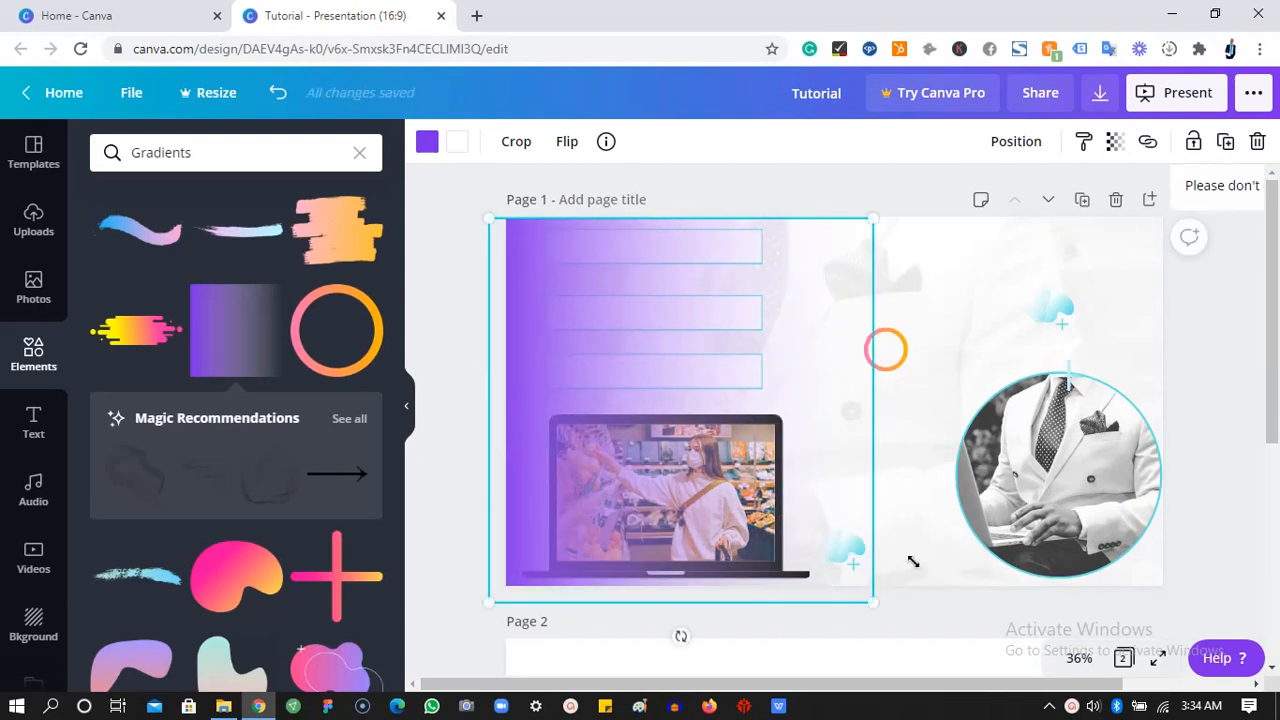
{"action": "left_click", "coordinate": [427, 143]}
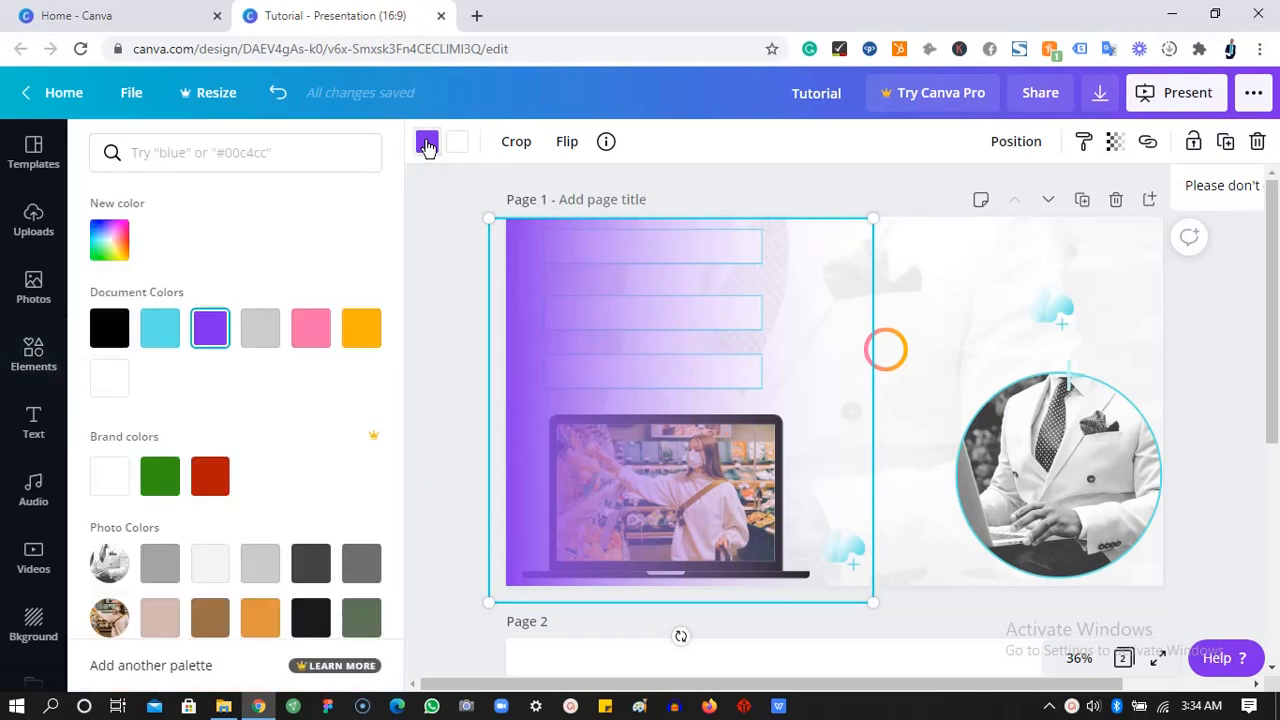
{"action": "left_click", "coordinate": [165, 338]}
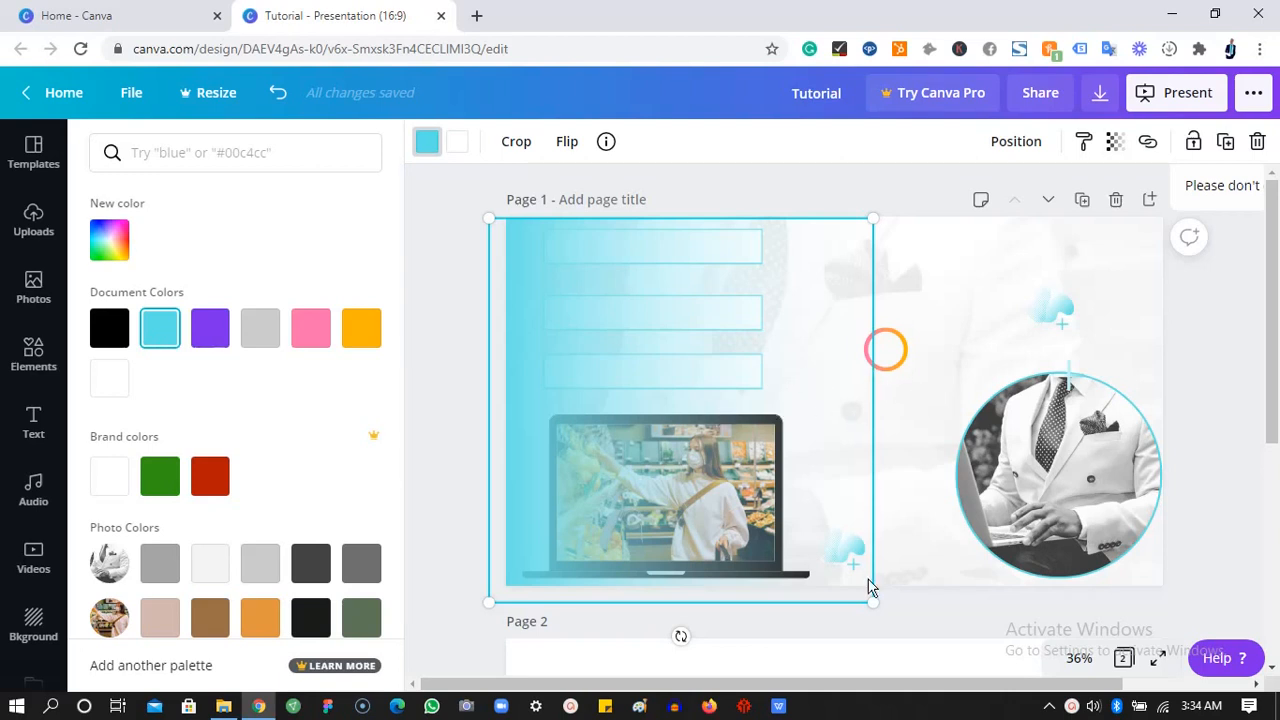
- Enlarge the light blue gradient to span the full width of page 1 and send it to the back
{"action": "left_click_drag", "start_coordinate": [1160, 524], "coordinate": [1115, 512]}
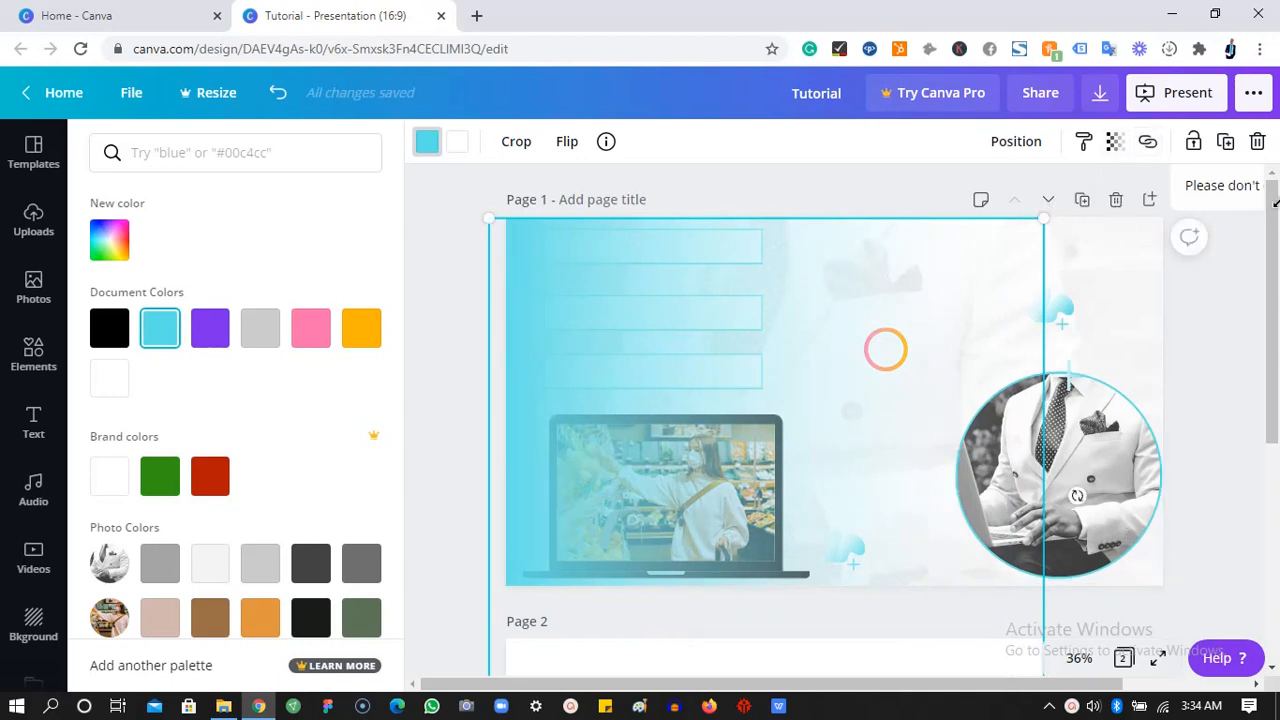
{"action": "left_click_drag", "start_coordinate": [1275, 203], "coordinate": [1165, 215]}
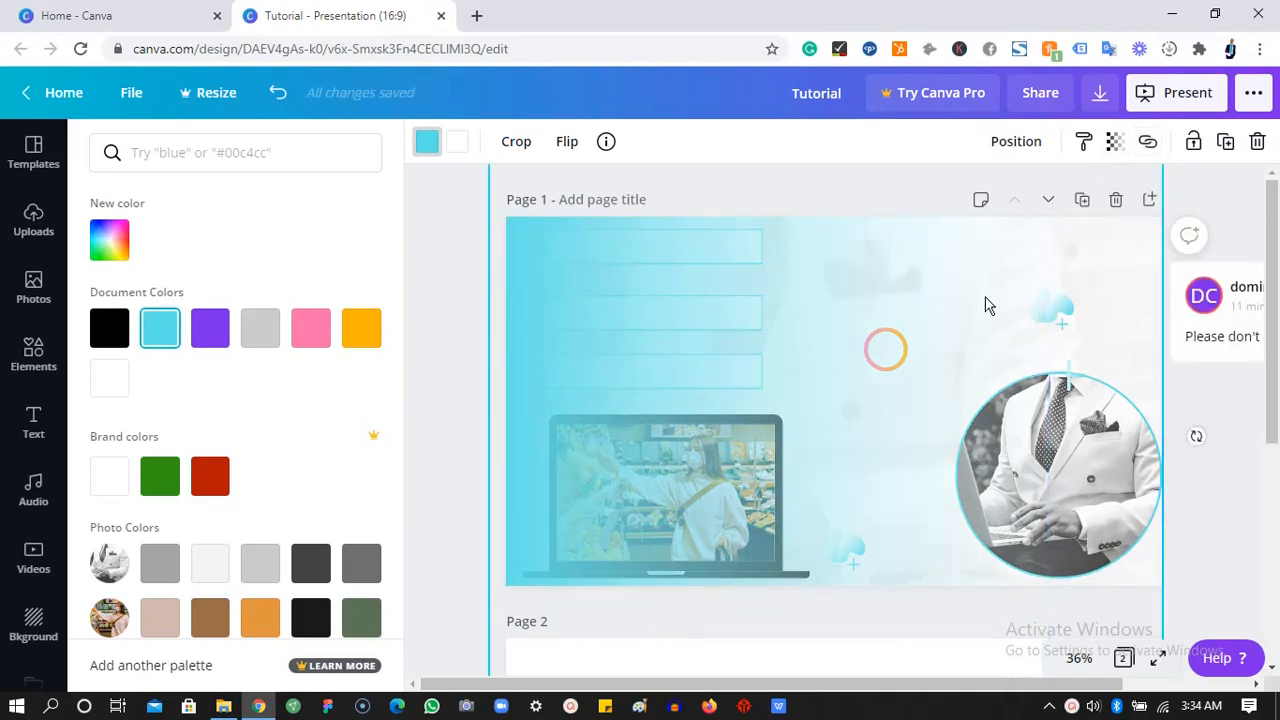
{"action": "left_click_drag", "start_coordinate": [985, 305], "coordinate": [990, 295]}
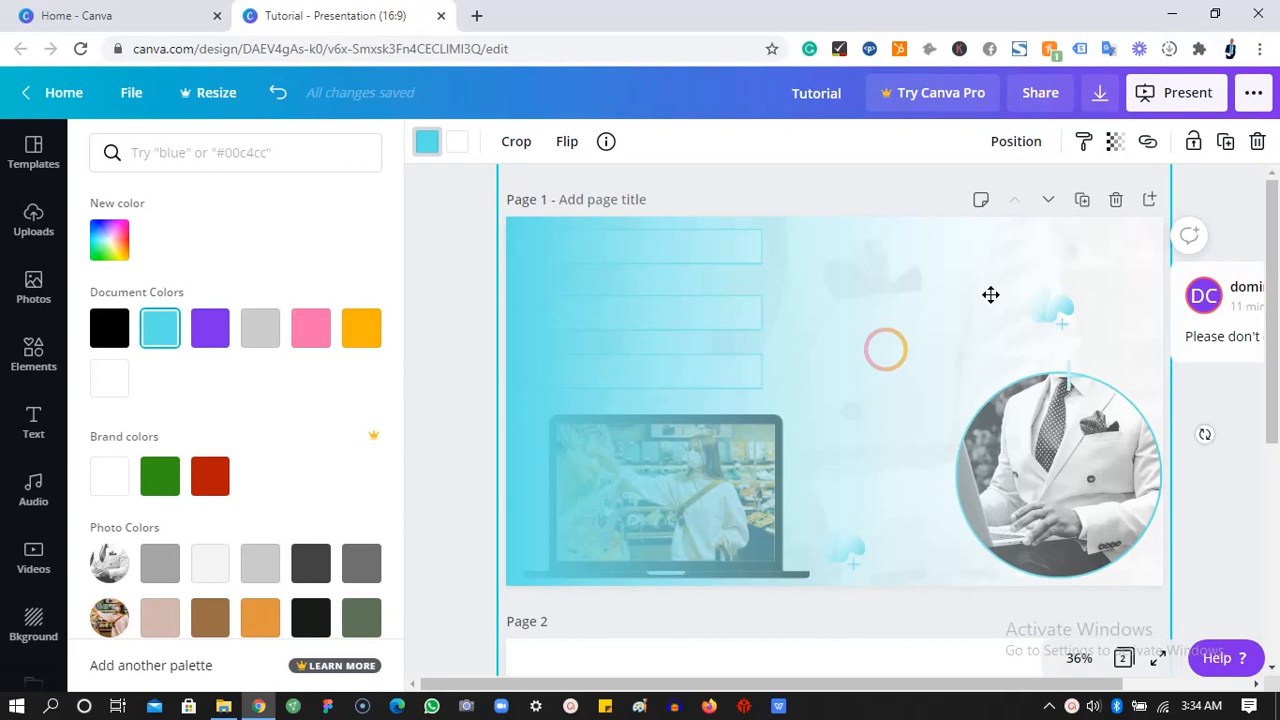
{"action": "left_click", "coordinate": [1035, 145]}
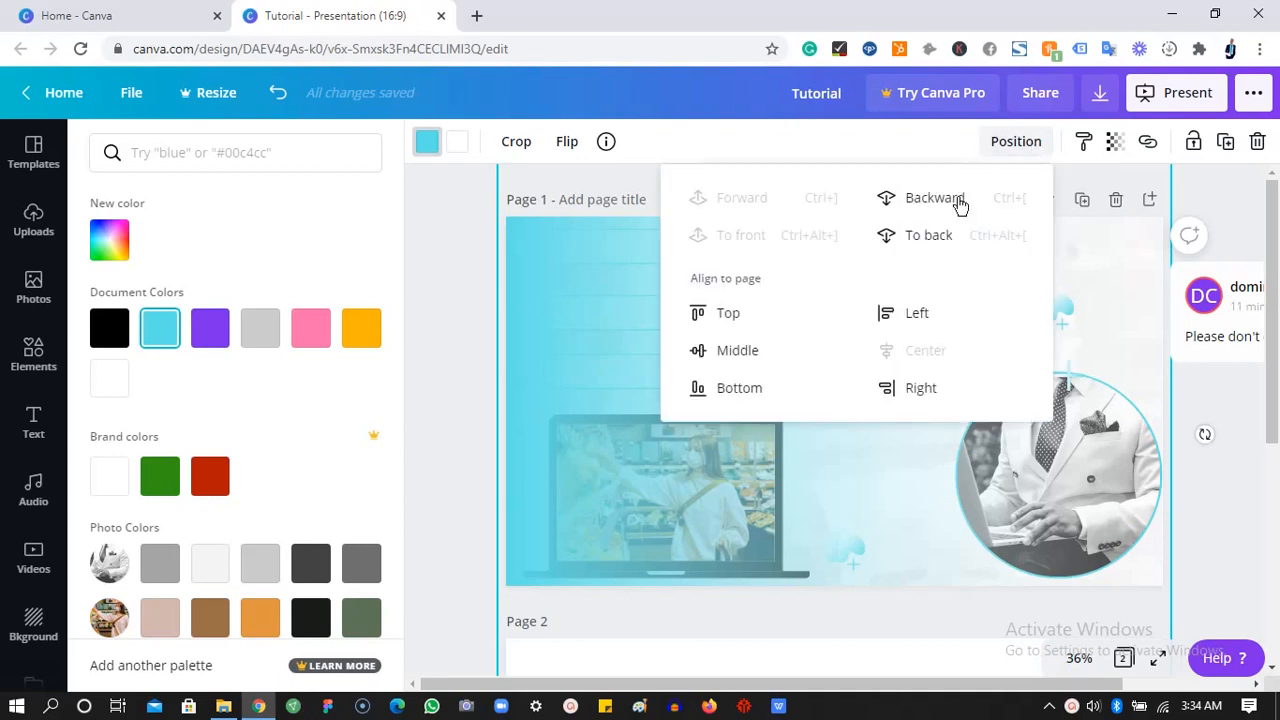
{"action": "left_click", "coordinate": [929, 234]}
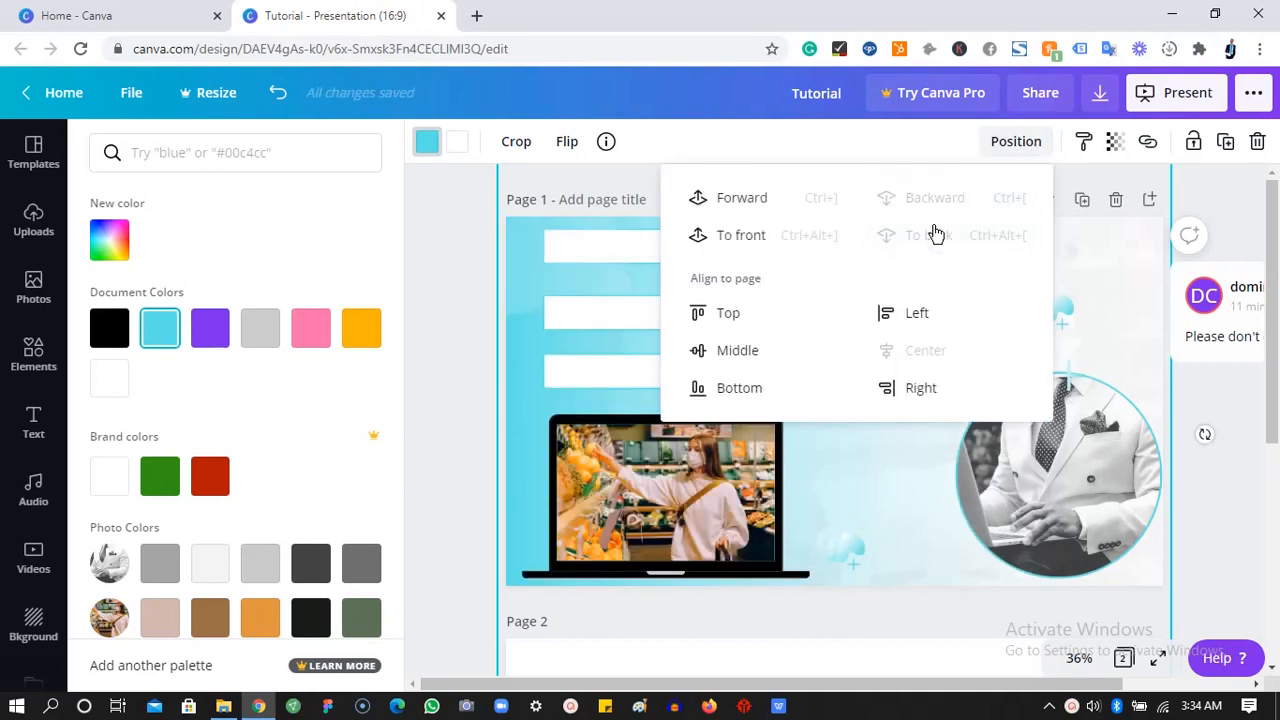
{"action": "left_click", "coordinate": [1117, 273]}
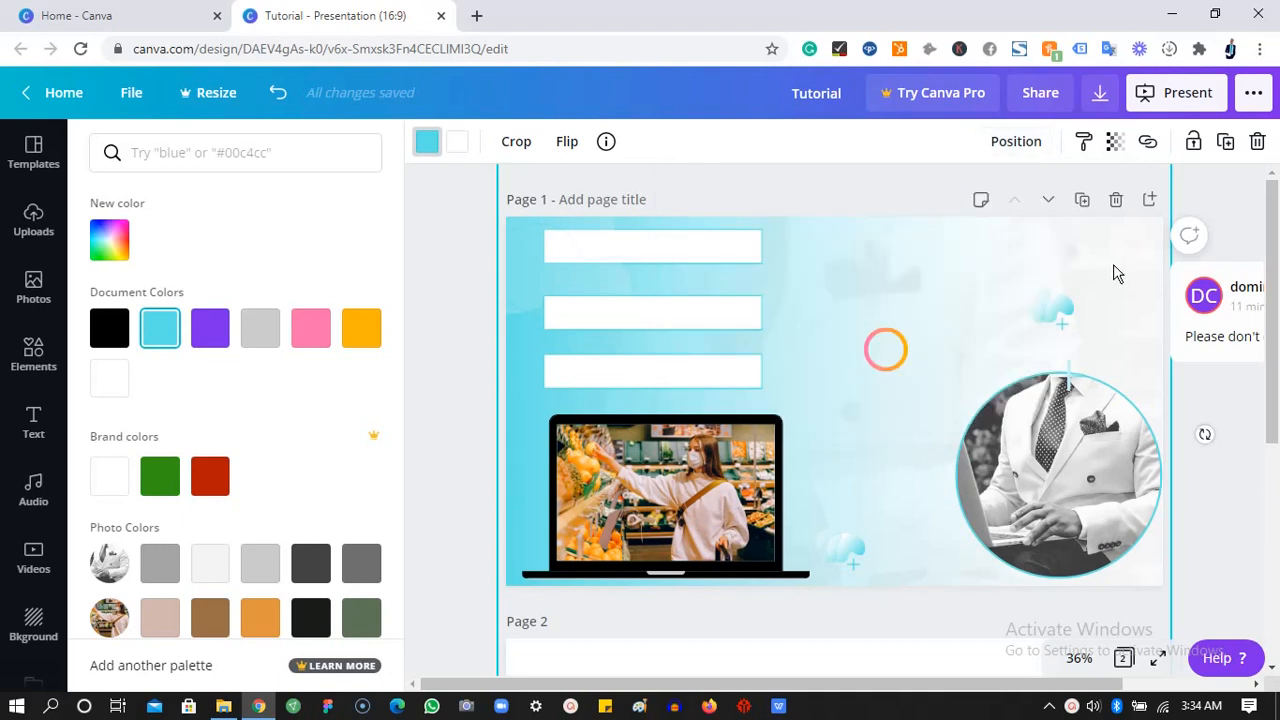
- Delete the light blue gradient square from behind the other elements on page 1
{"action": "left_click", "coordinate": [845, 548]}
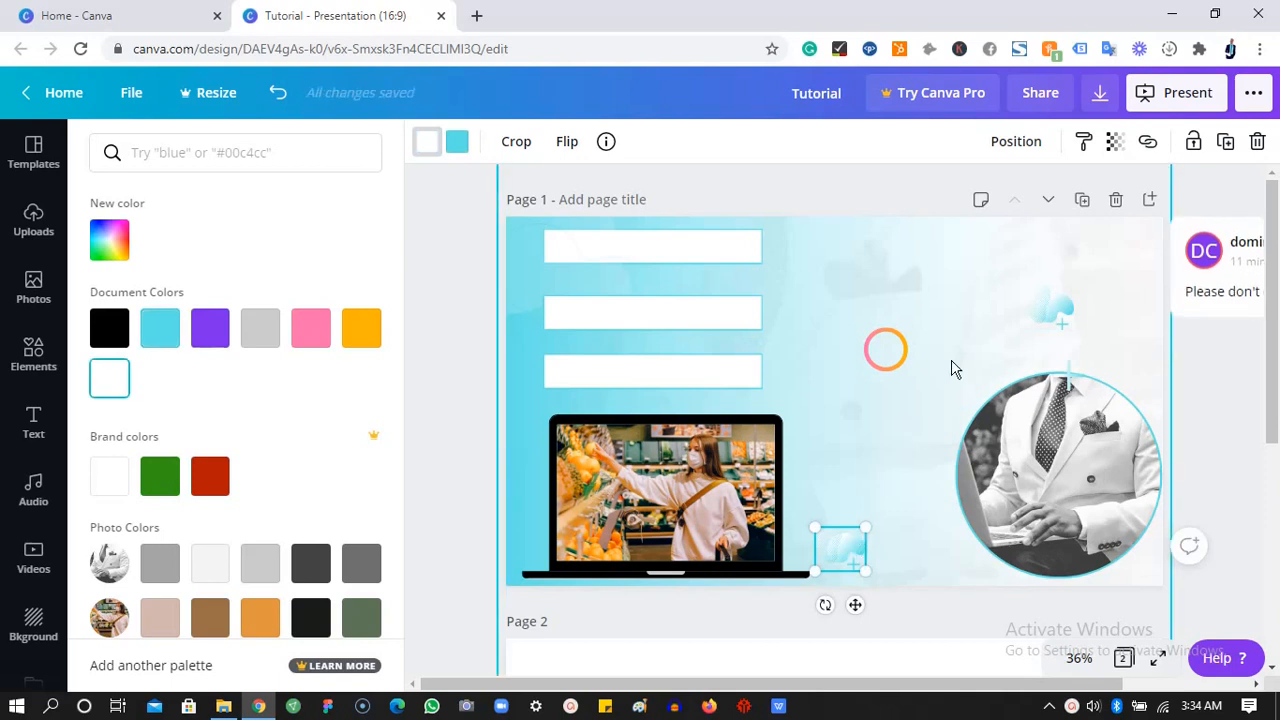
{"action": "left_click", "coordinate": [1021, 317]}
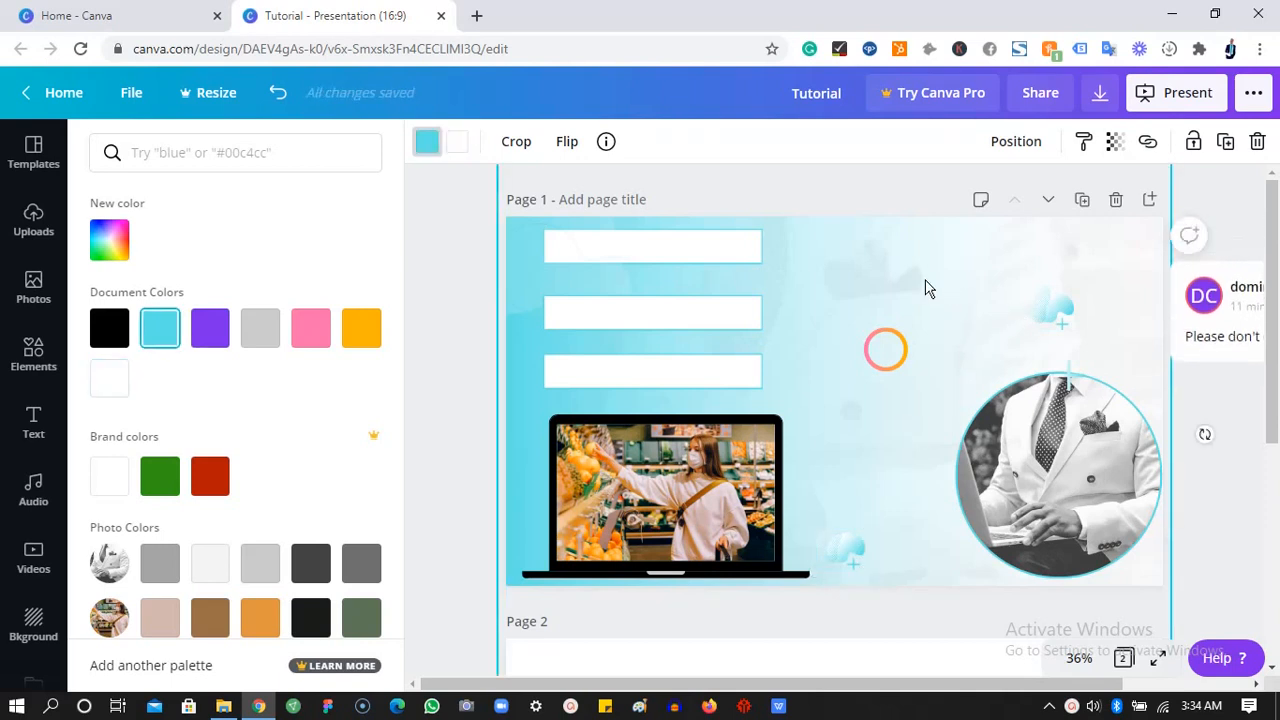
{"action": "key", "text": "Delete"}
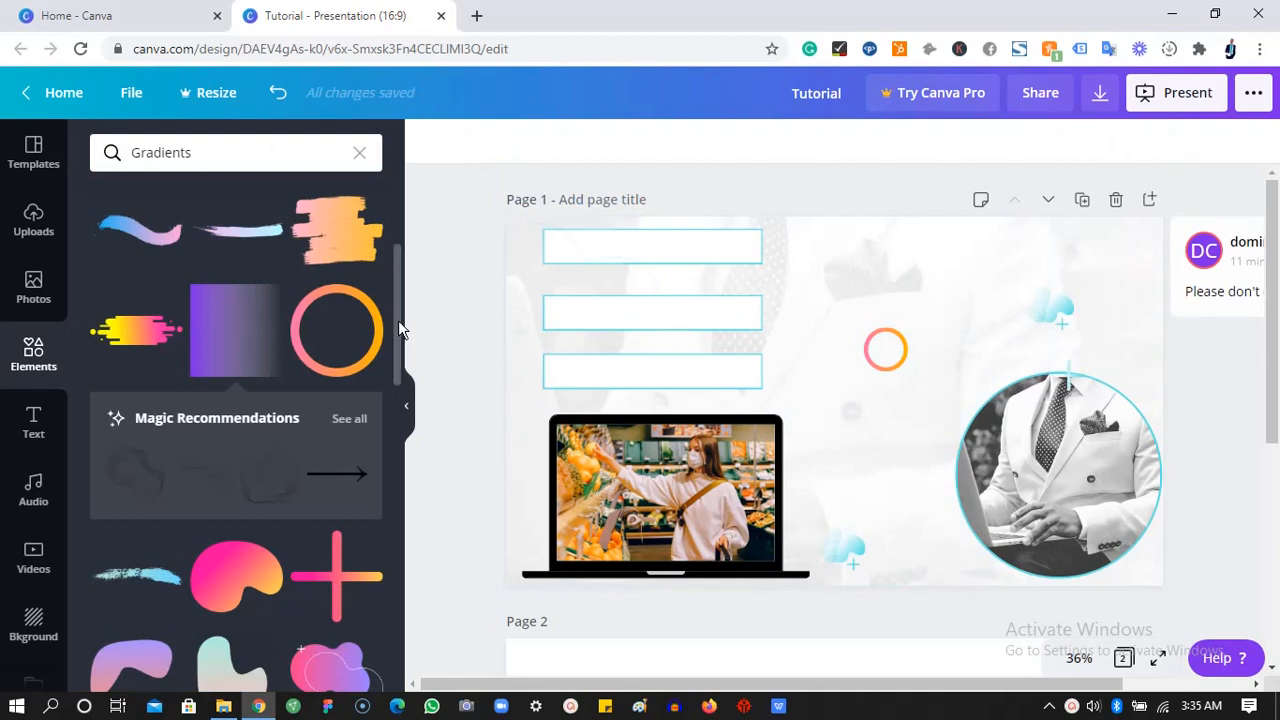
- Add the blue-to-purple gradient rectangle from the Gradients results and enlarge it to about 2,104 × 1,182, covering page 1
{"action": "left_click_drag", "start_coordinate": [398, 320], "coordinate": [386, 630]}
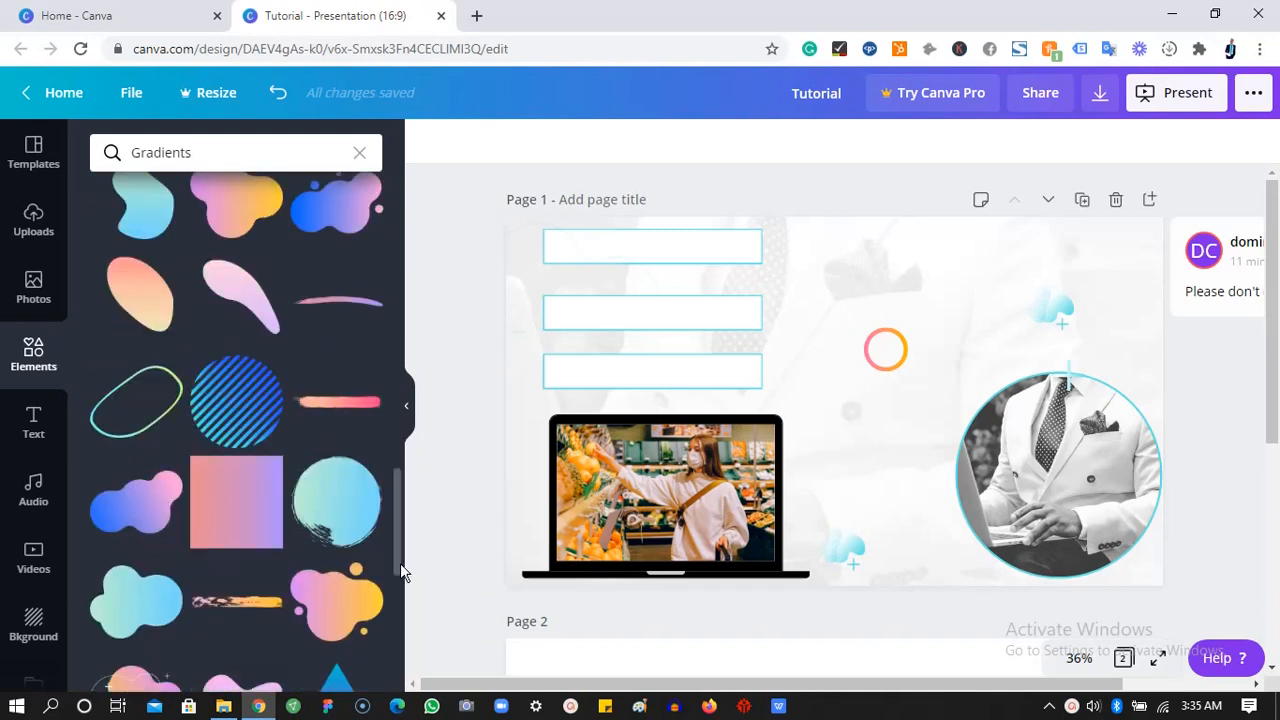
{"action": "left_click_drag", "start_coordinate": [399, 563], "coordinate": [389, 644]}
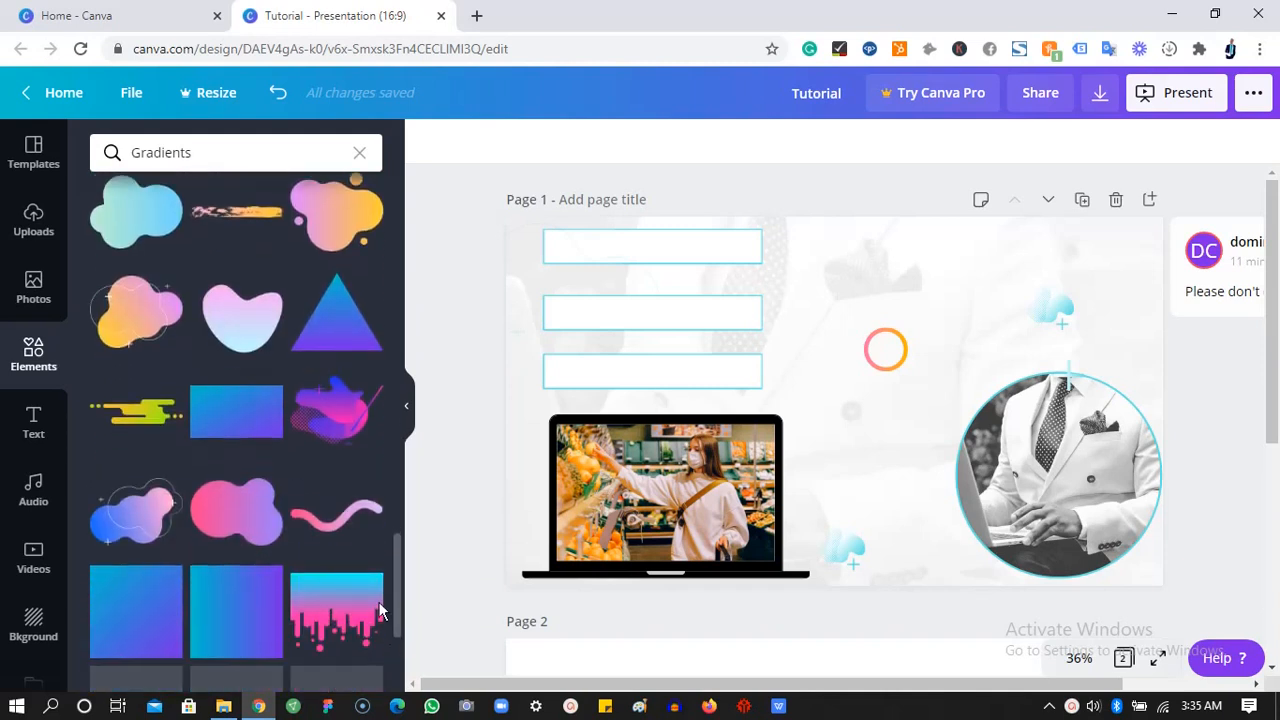
{"action": "left_click", "coordinate": [230, 425]}
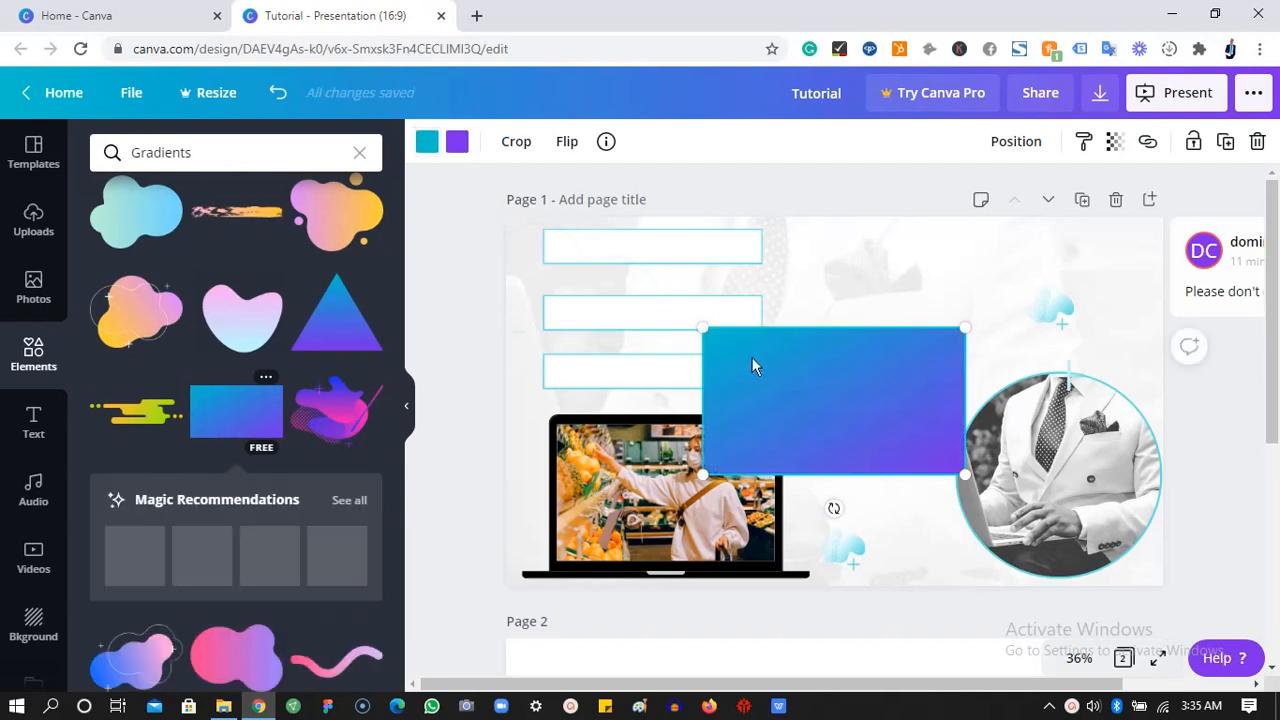
{"action": "left_click_drag", "start_coordinate": [703, 327], "coordinate": [460, 259]}
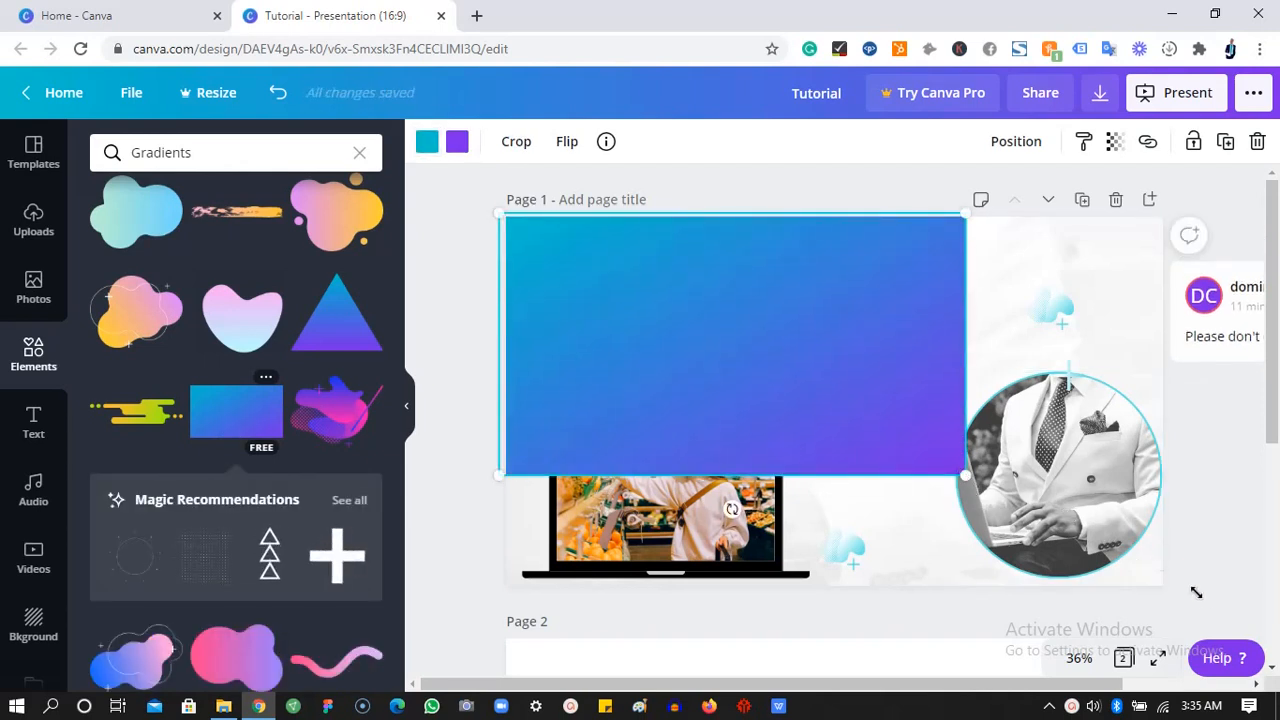
{"action": "left_click_drag", "start_coordinate": [1196, 593], "coordinate": [1220, 608]}
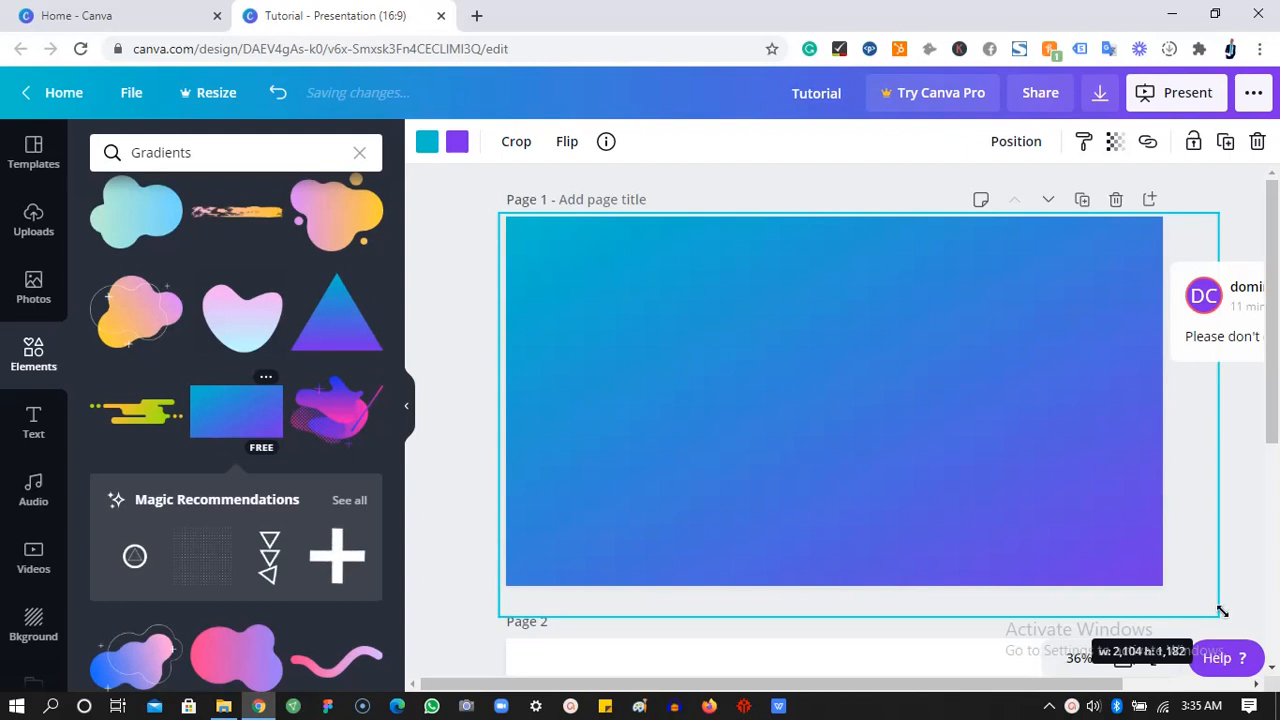
- Recolour the gradient rectangle, changing its blue to light blue and its purple to white
{"action": "left_click", "coordinate": [428, 143]}
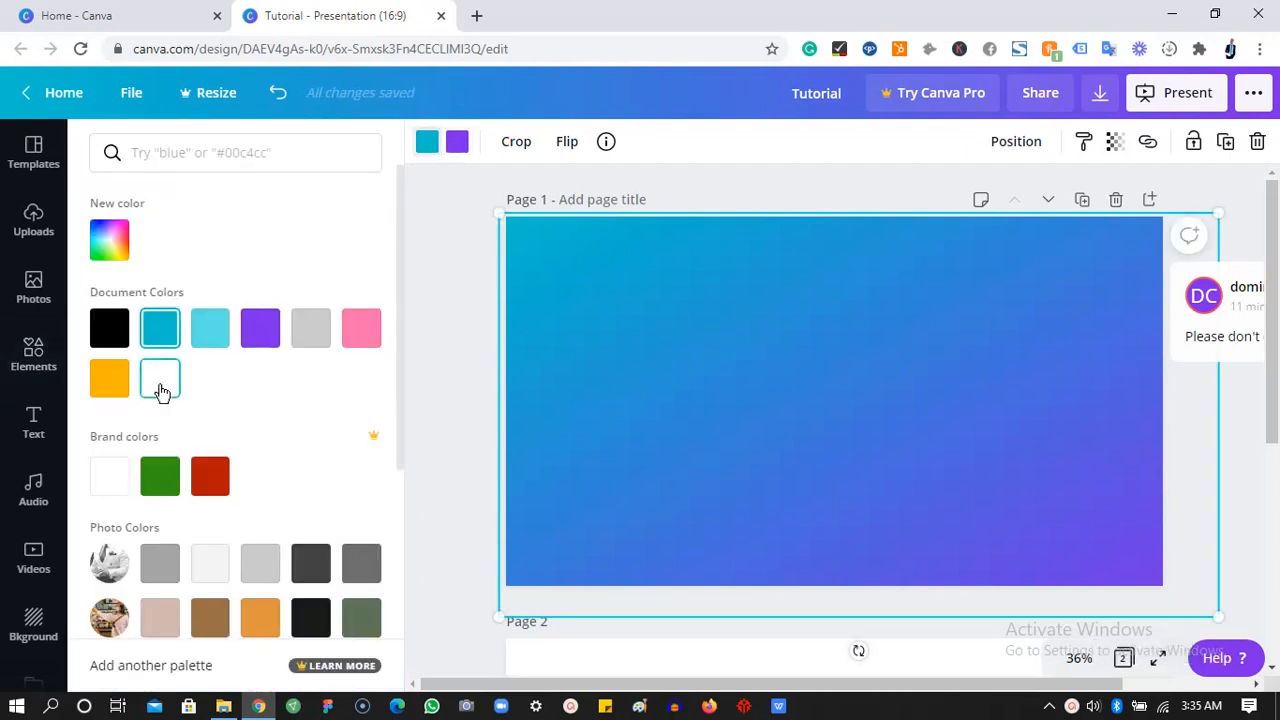
{"action": "left_click", "coordinate": [209, 335]}
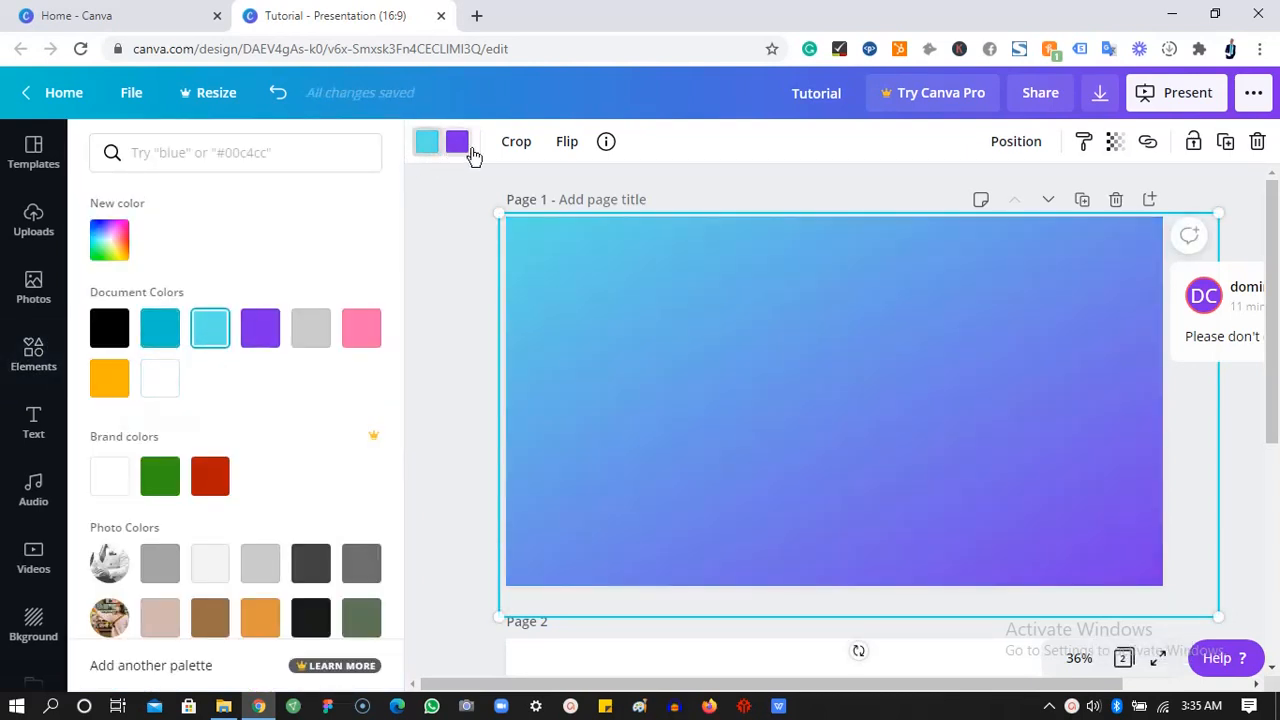
{"action": "left_click", "coordinate": [470, 150]}
{"action": "left_click", "coordinate": [177, 369]}
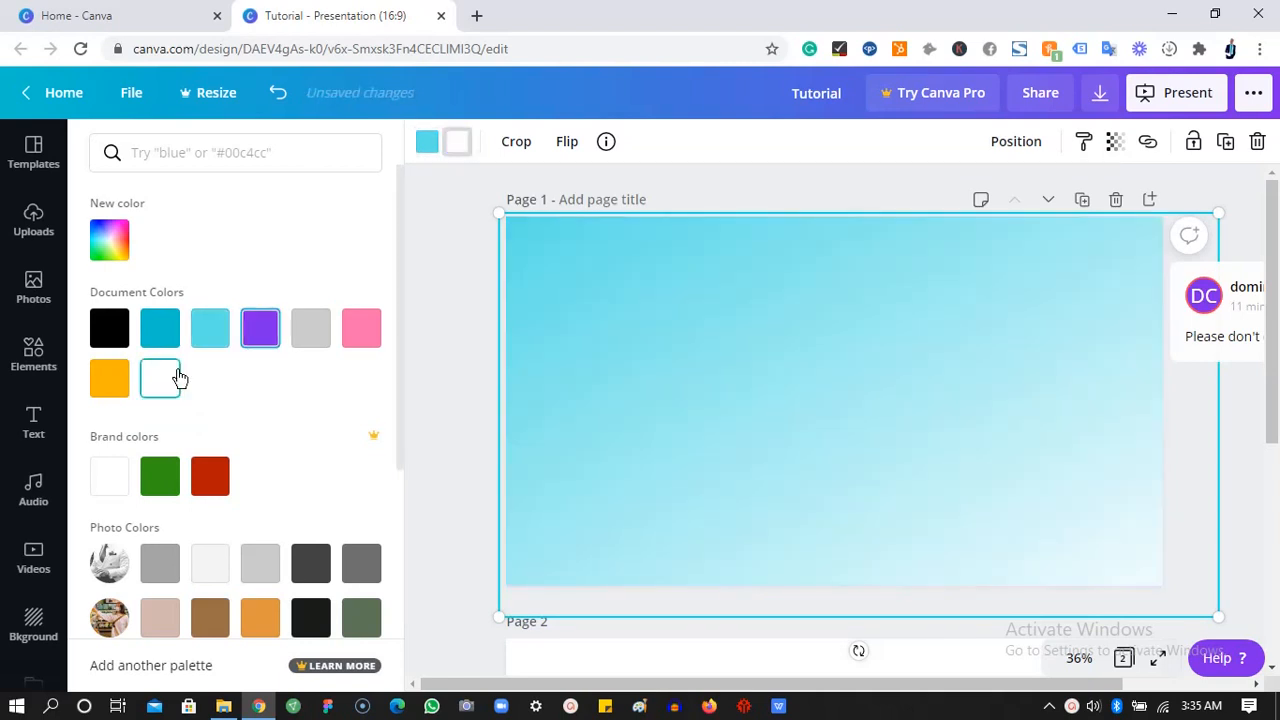
- Send the gradient rectangle to the back and set its transparency to 47
{"action": "left_click", "coordinate": [1028, 148]}
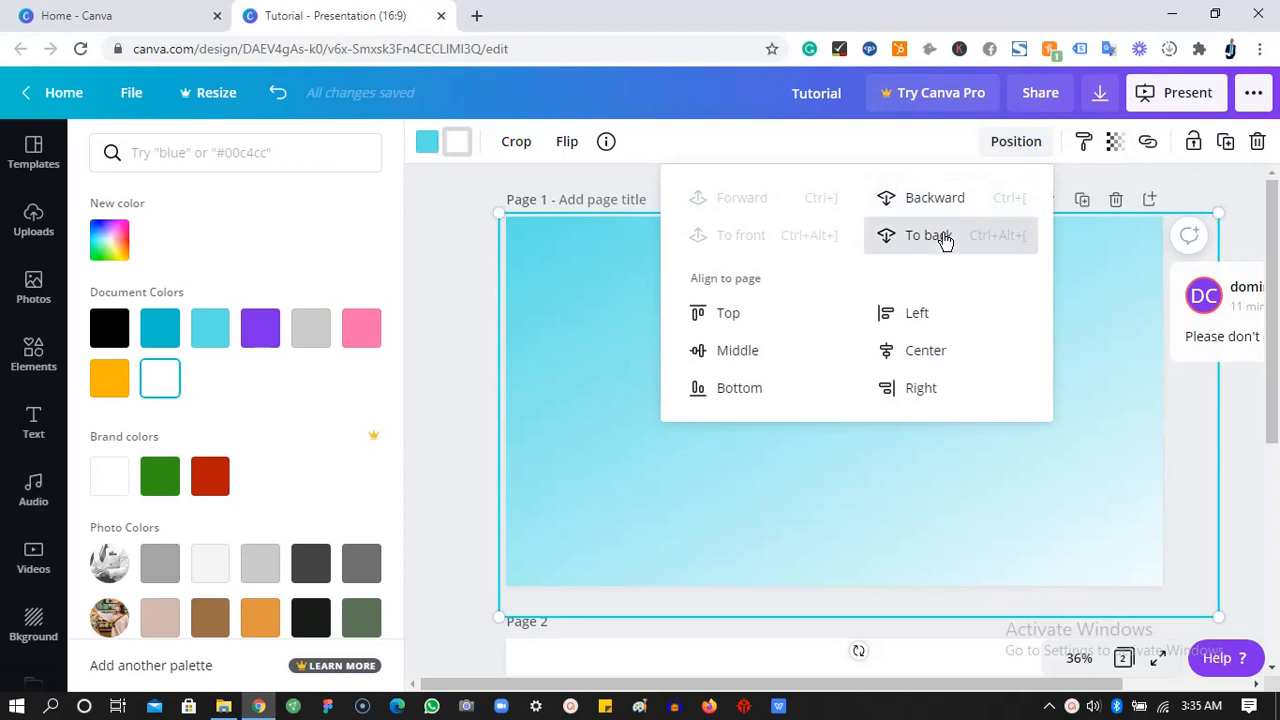
{"action": "left_click", "coordinate": [928, 235]}
{"action": "left_click", "coordinate": [1124, 150]}
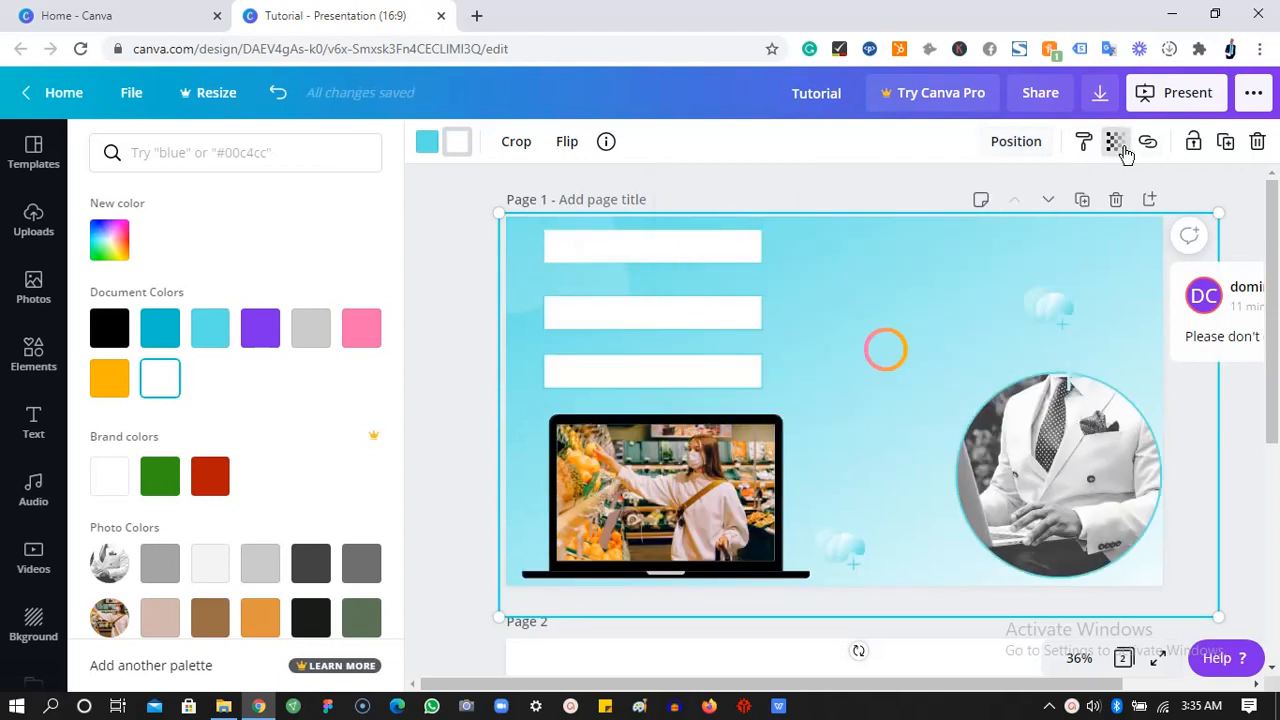
{"action": "left_click_drag", "start_coordinate": [1056, 204], "coordinate": [989, 212]}
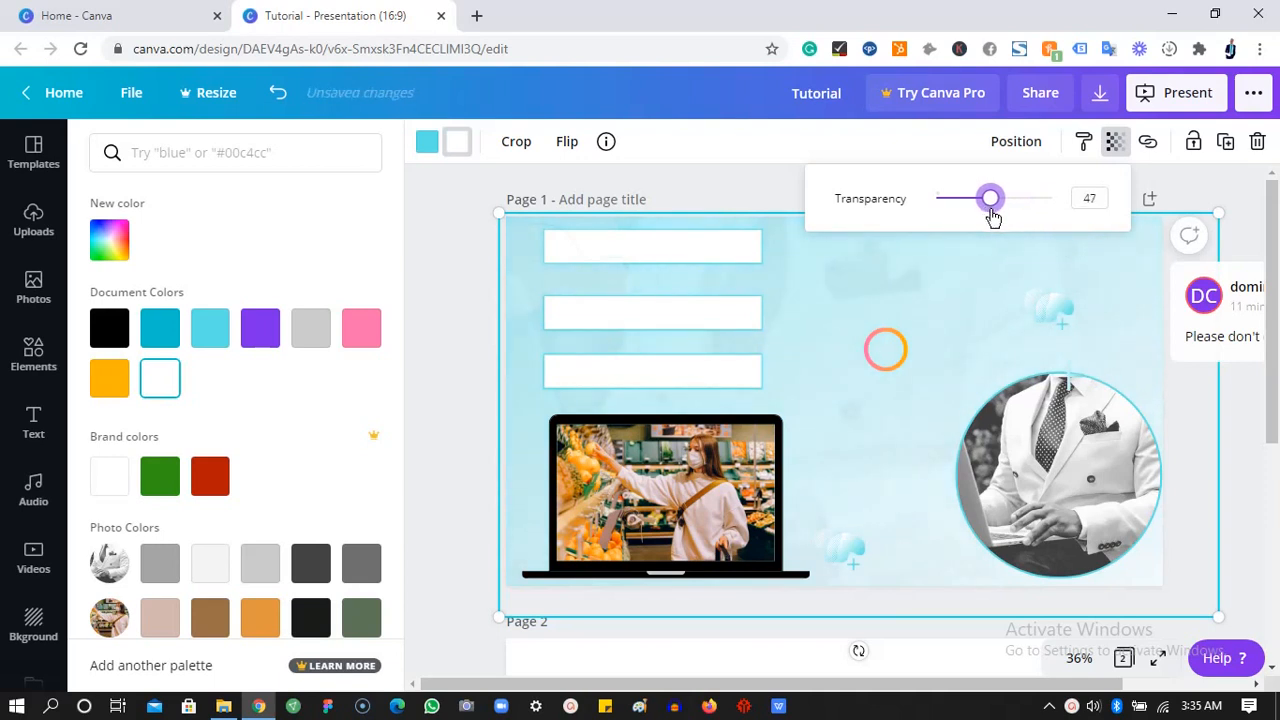
- Delete the semi-transparent gradient rectangle from page 1
{"action": "double_click", "coordinate": [965, 340]}
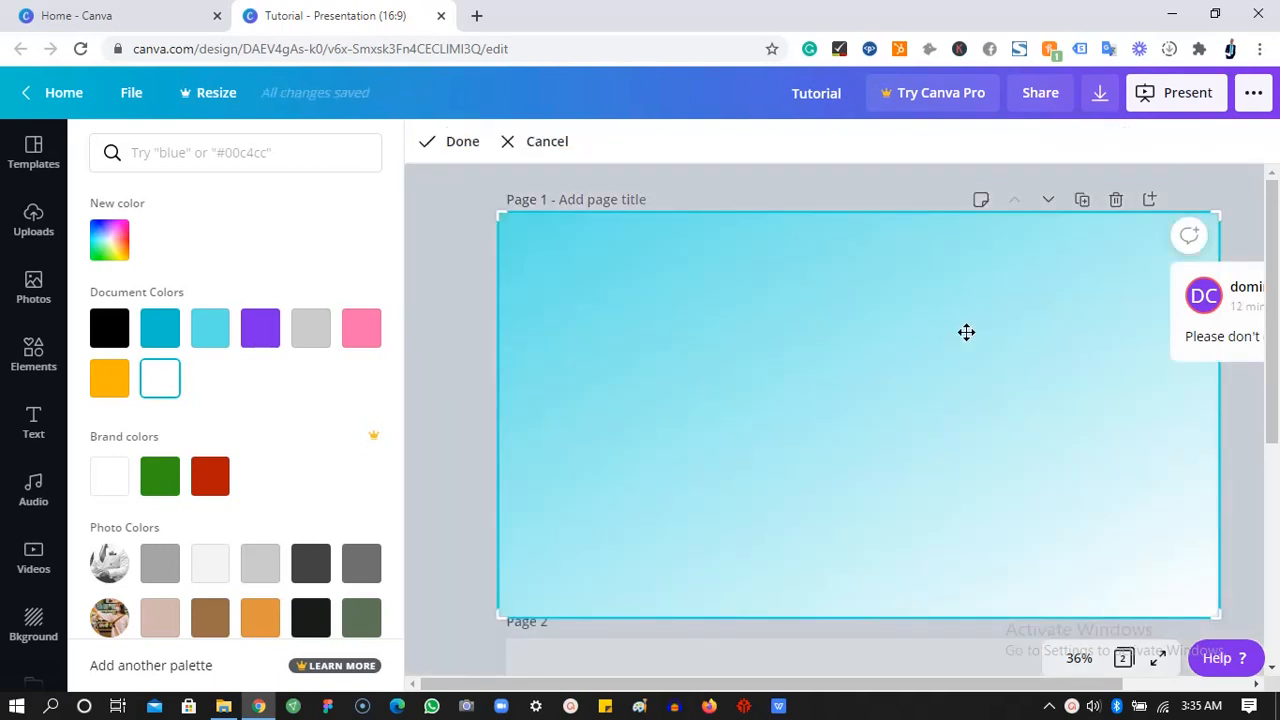
{"action": "double_click", "coordinate": [966, 332]}
{"action": "left_click", "coordinate": [1248, 505]}
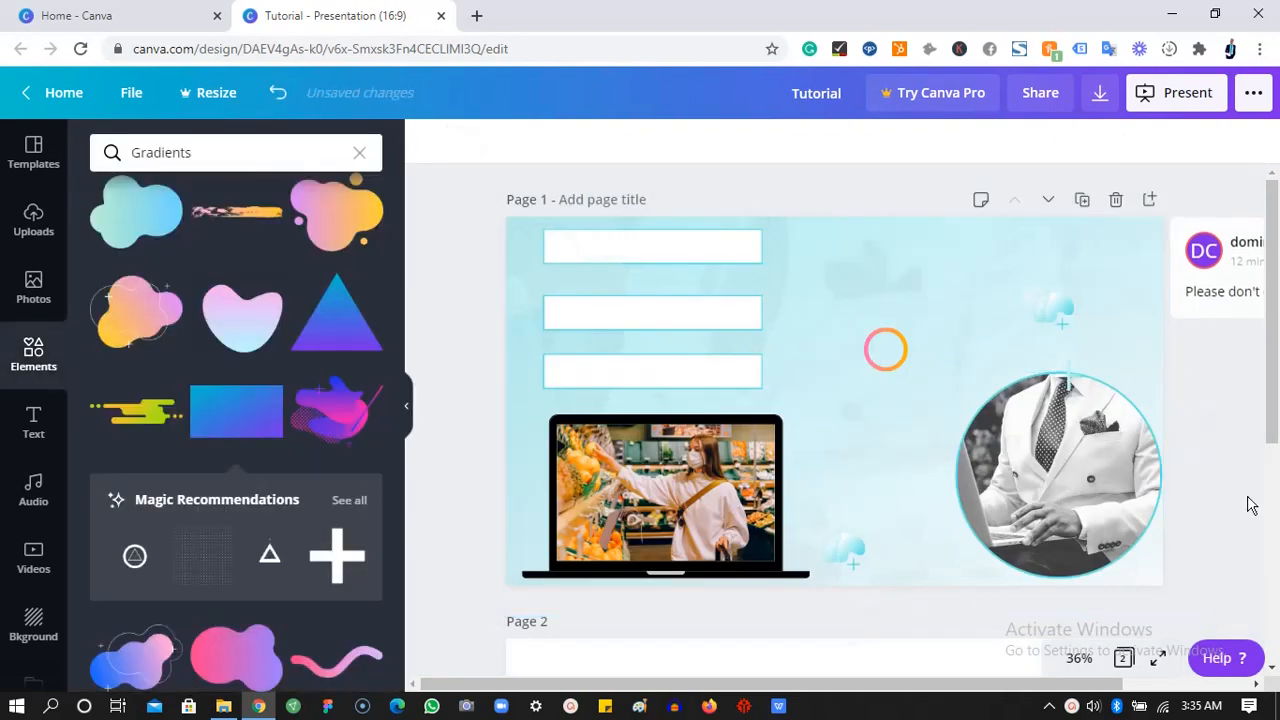
{"action": "left_click", "coordinate": [1010, 254]}
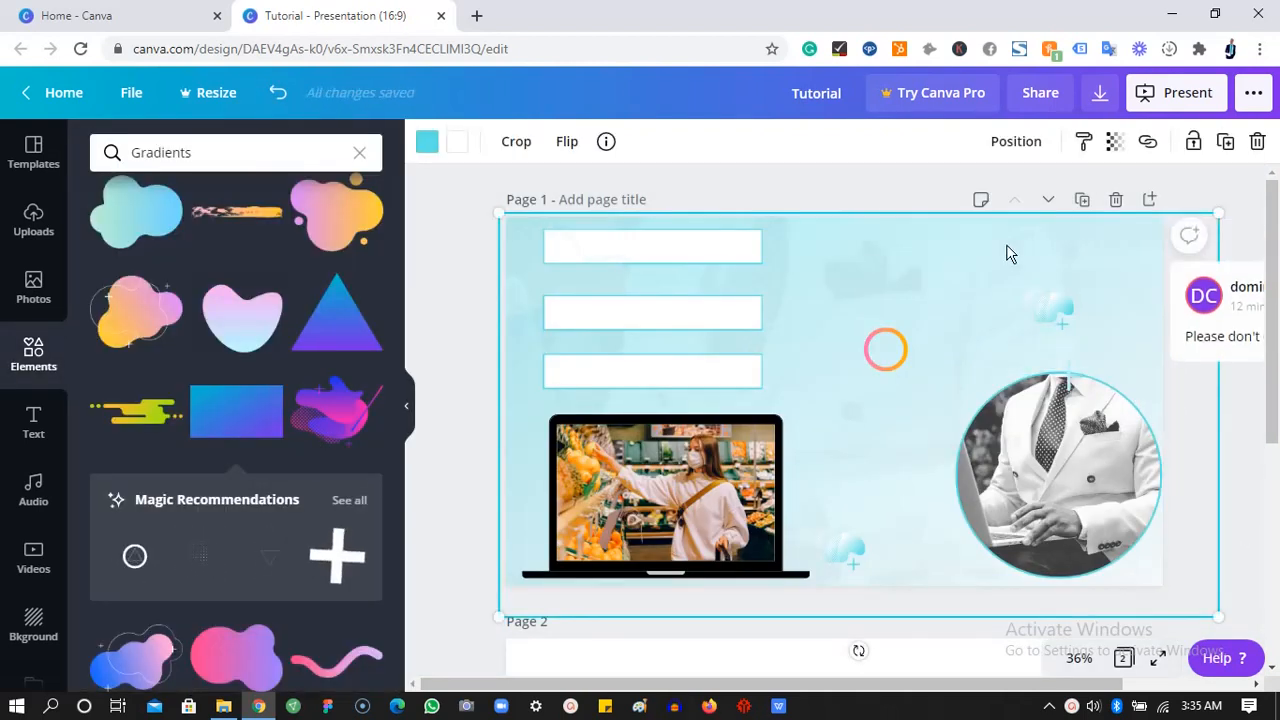
{"action": "key", "text": "Delete"}
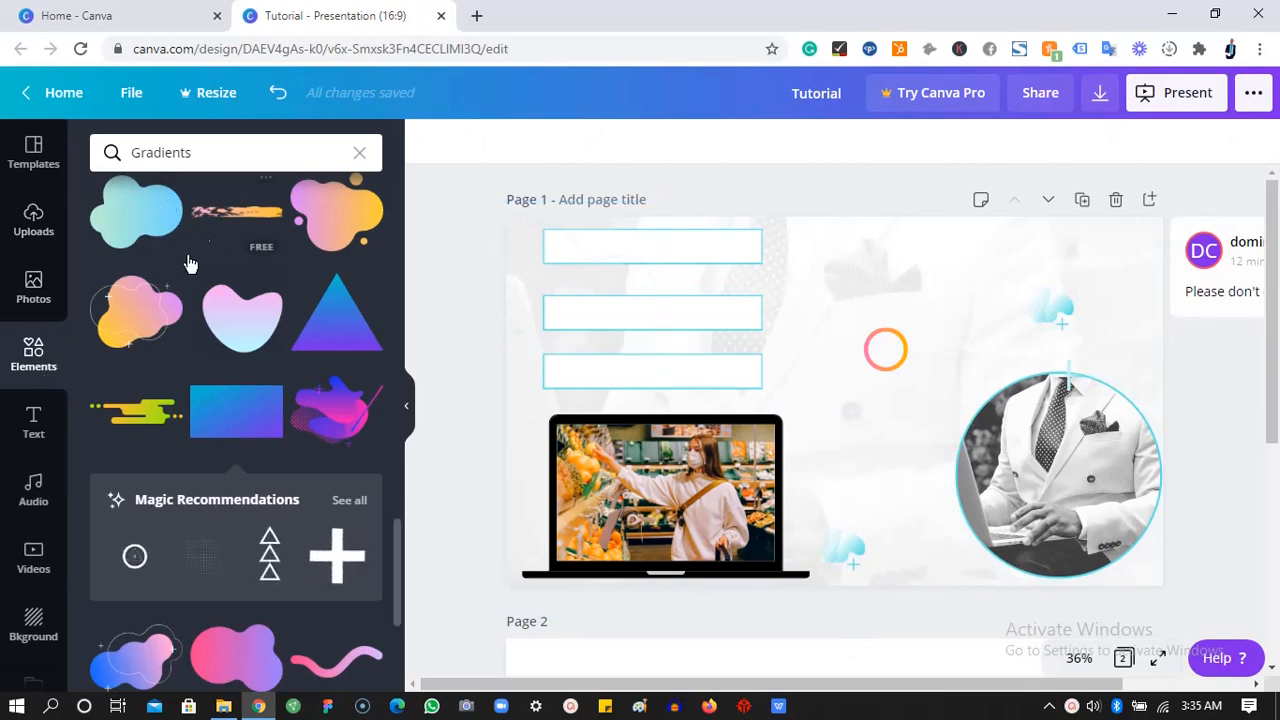
- Add a heading, shrink it to font size 57.6 and place it over the uppermost white rectangle
{"action": "left_click", "coordinate": [361, 153]}
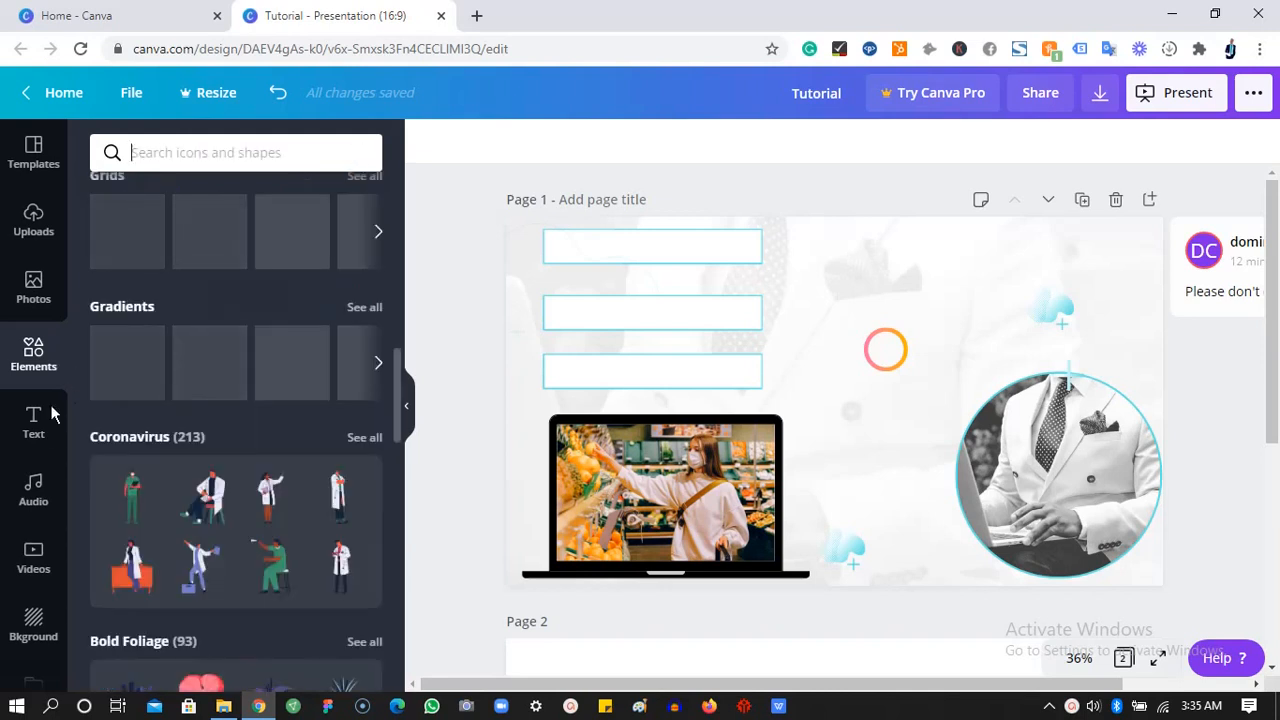
{"action": "left_click", "coordinate": [35, 428]}
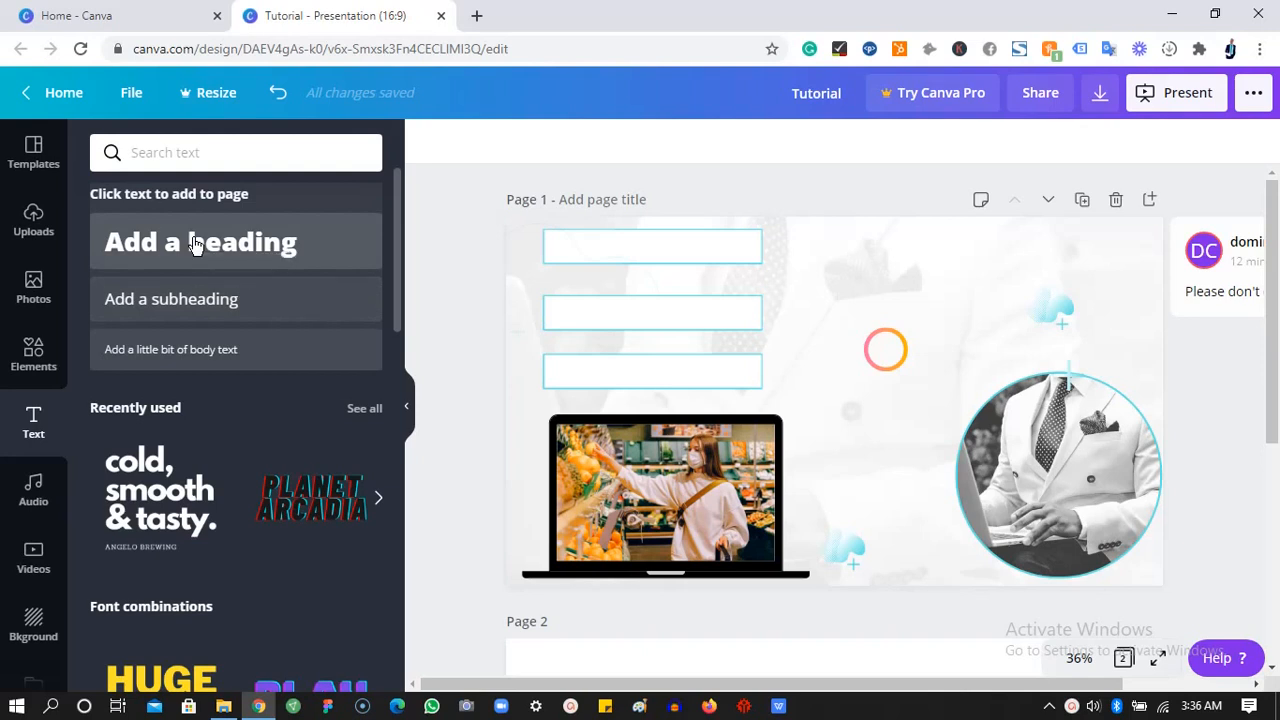
{"action": "left_click", "coordinate": [196, 245]}
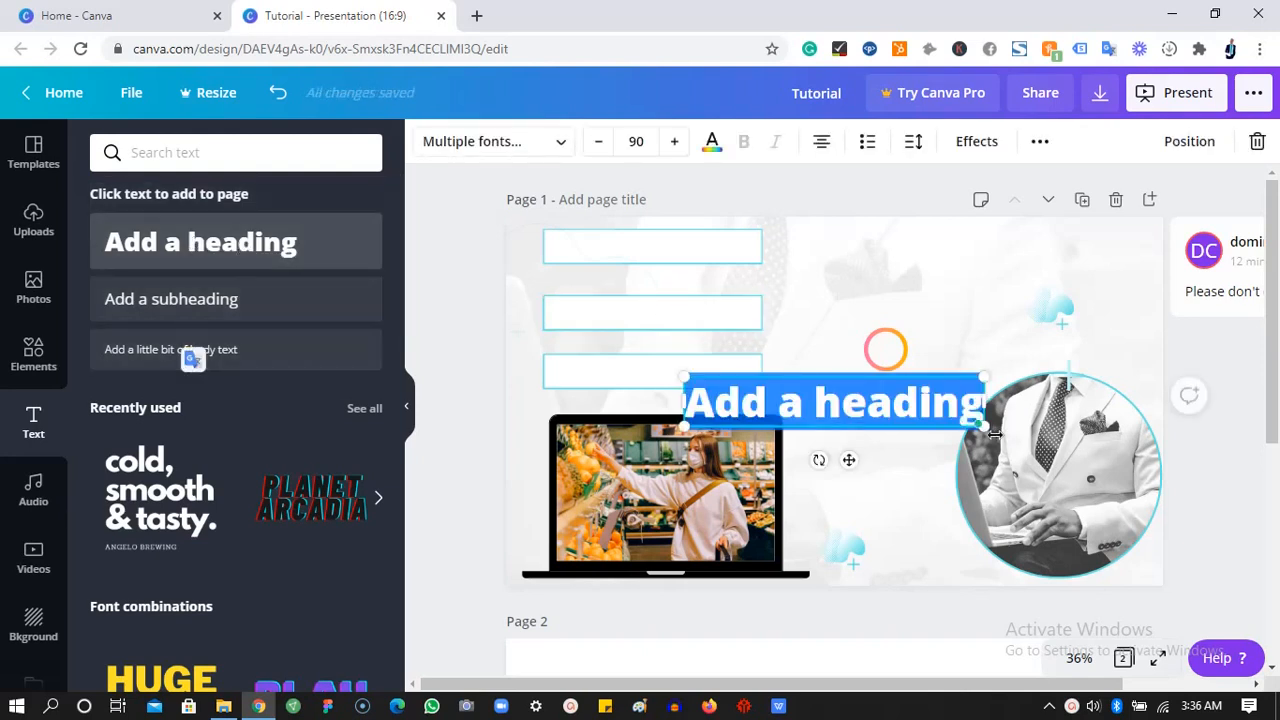
{"action": "left_click_drag", "start_coordinate": [984, 424], "coordinate": [878, 406]}
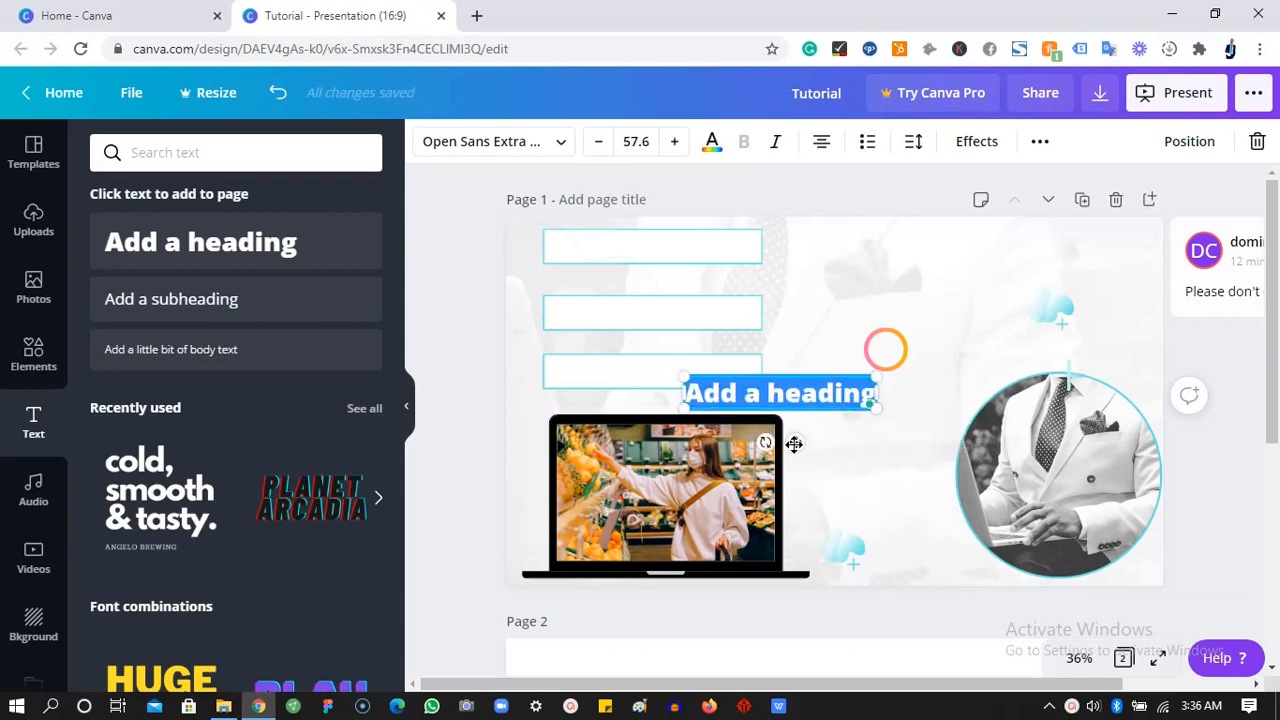
{"action": "left_click_drag", "start_coordinate": [794, 444], "coordinate": [653, 297]}
- Replace the placeholder text of the heading over the uppermost white rectangle with EASIEST WAY
{"action": "left_click", "coordinate": [667, 248]}
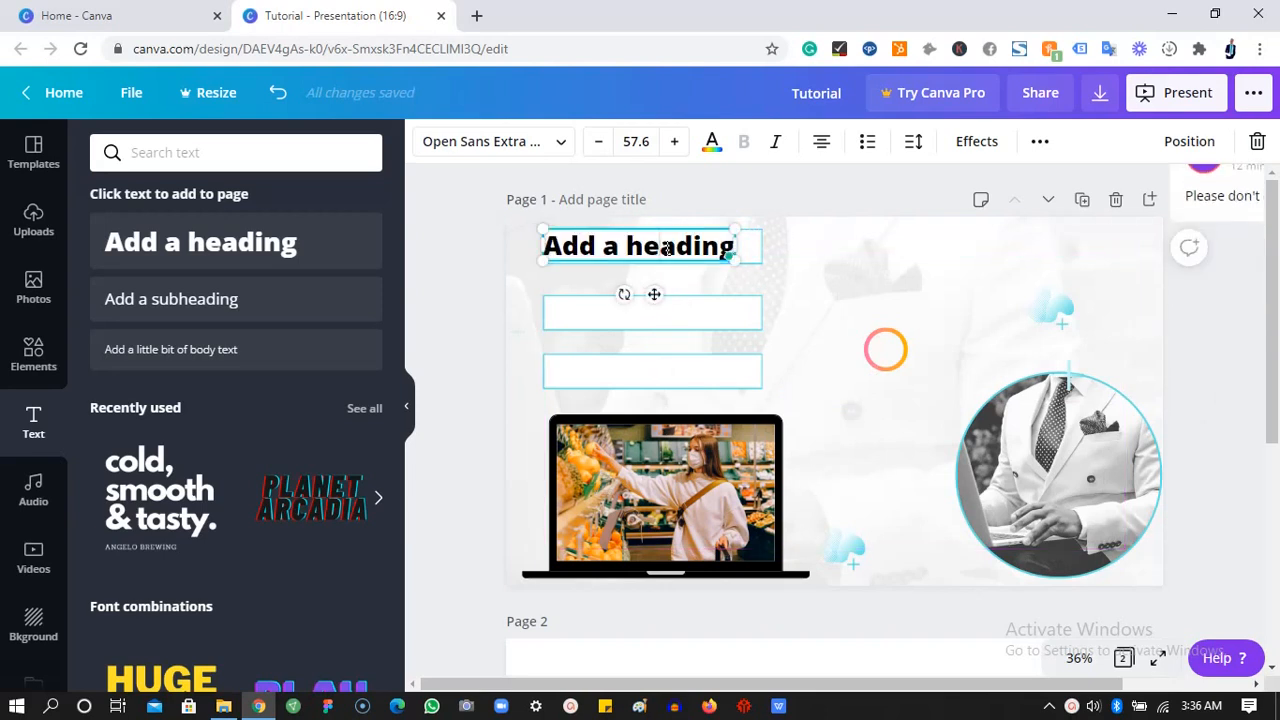
{"action": "triple_click", "coordinate": [667, 248]}
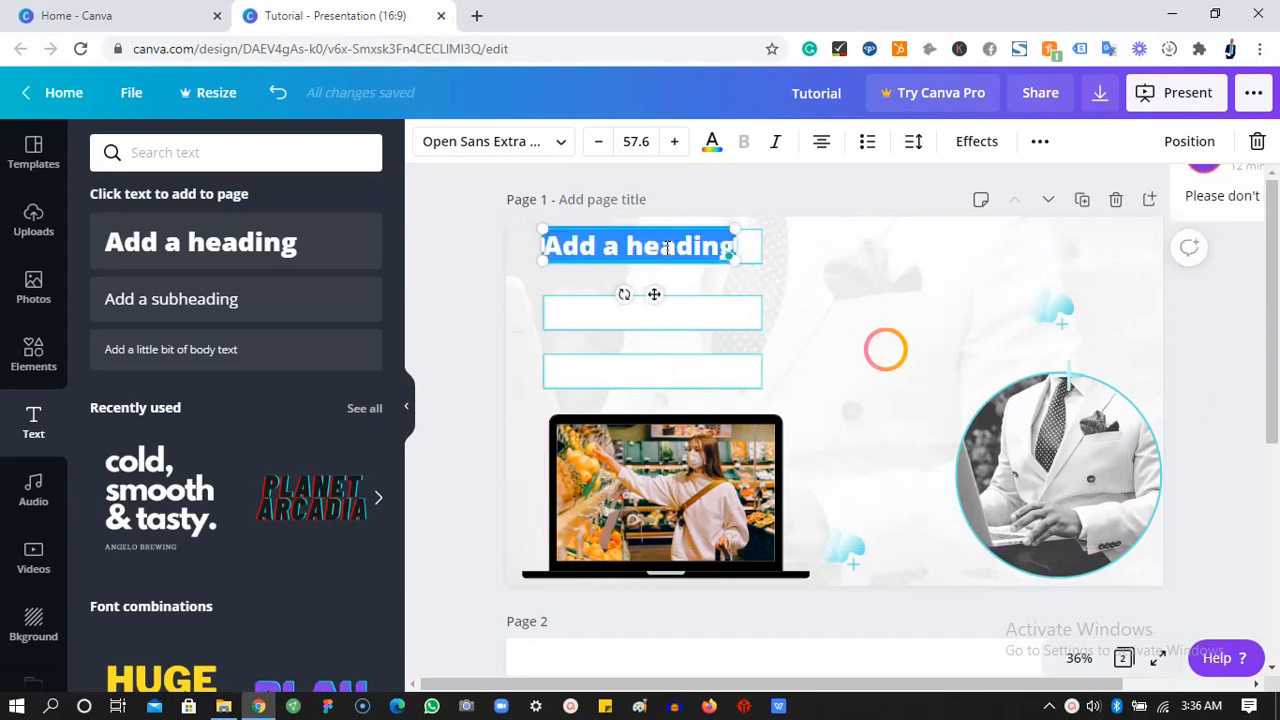
{"action": "type", "text": "E"}
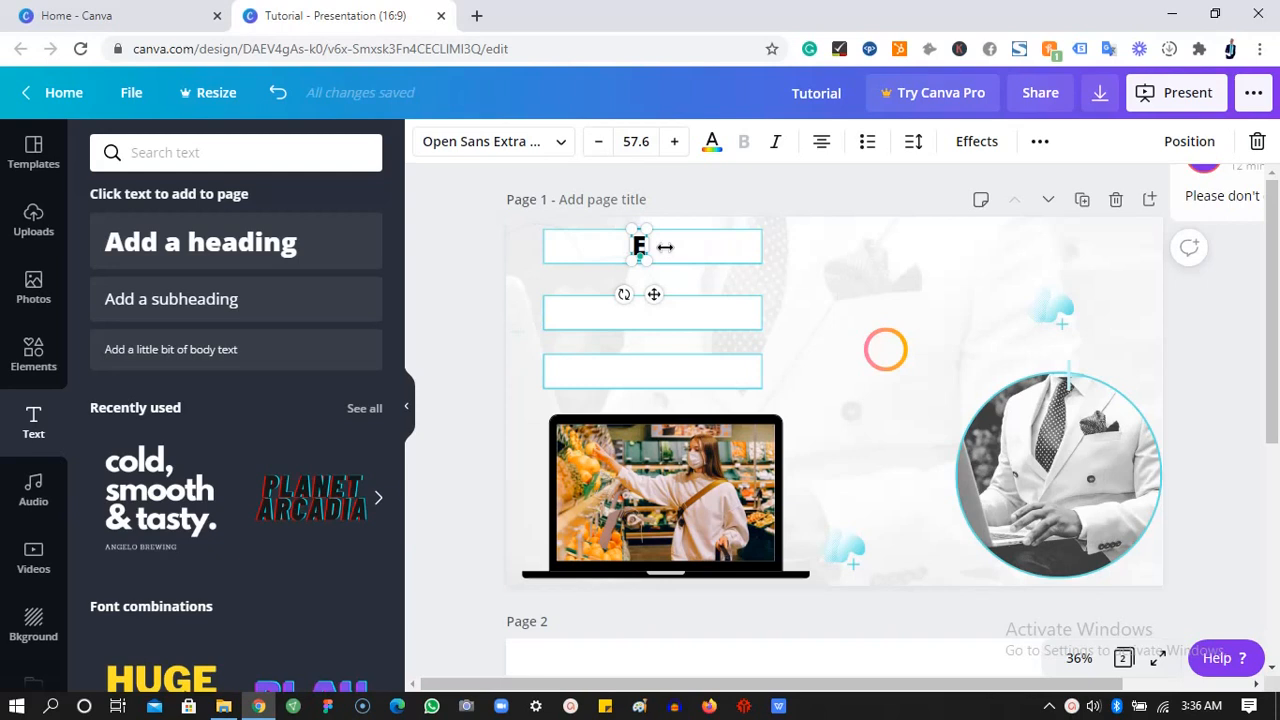
{"action": "type", "text": "ASIEST"}
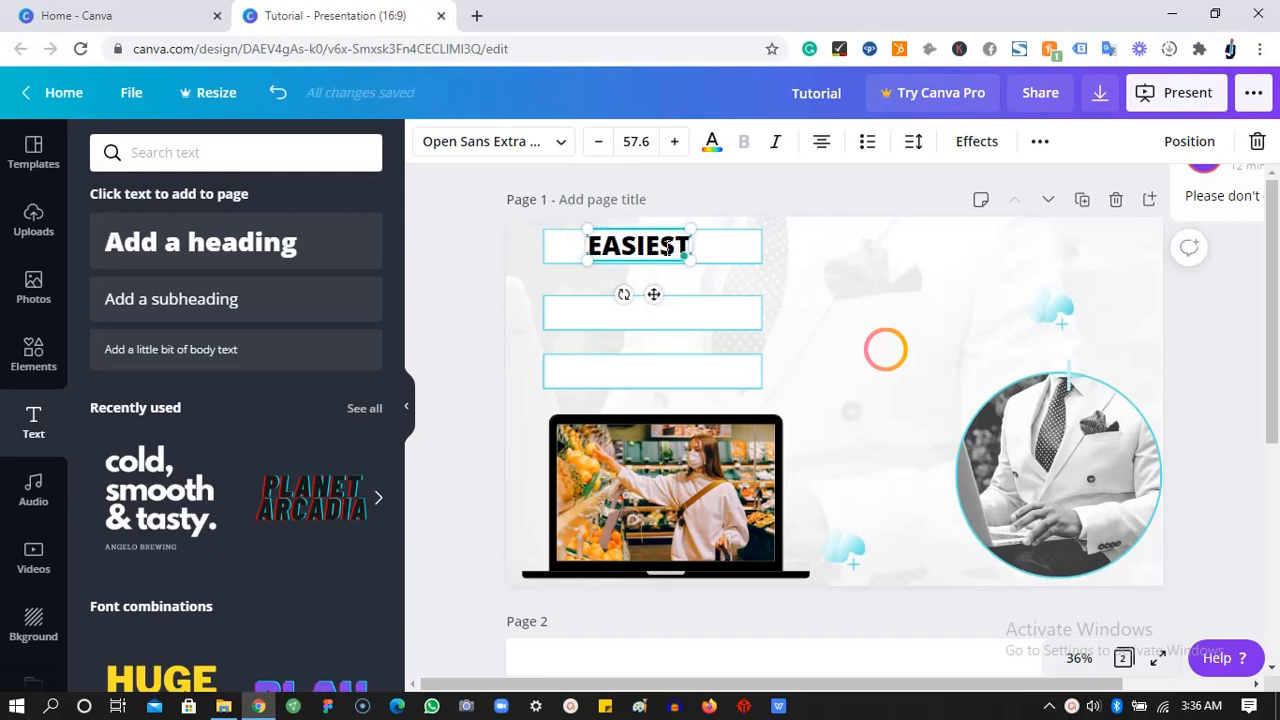
{"action": "type", "text": " WAY"}
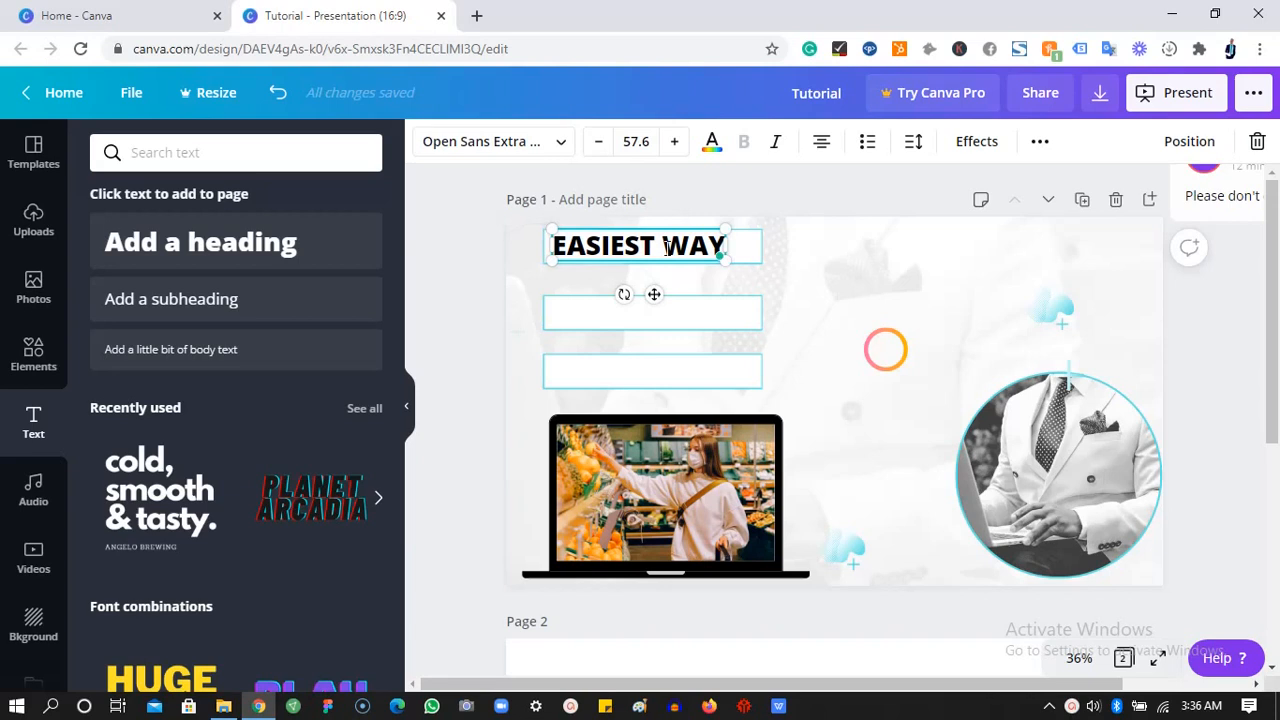
{"action": "left_click", "coordinate": [857, 277]}
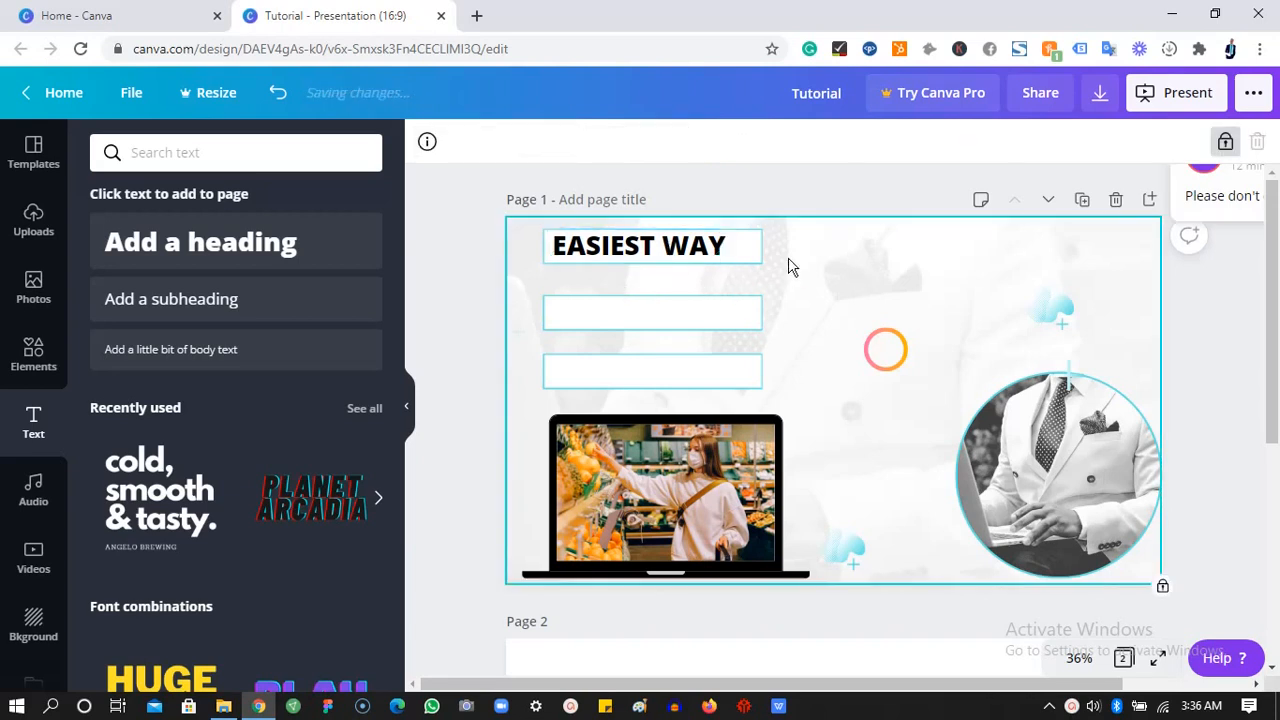
- Duplicate the EASIEST WAY heading onto the middle white rectangle and change the copy's text to BE YOUR OWN
{"action": "left_click", "coordinate": [712, 250]}
{"action": "key", "text": "ctrl+d"}
{"action": "left_click_drag", "start_coordinate": [710, 243], "coordinate": [707, 313]}
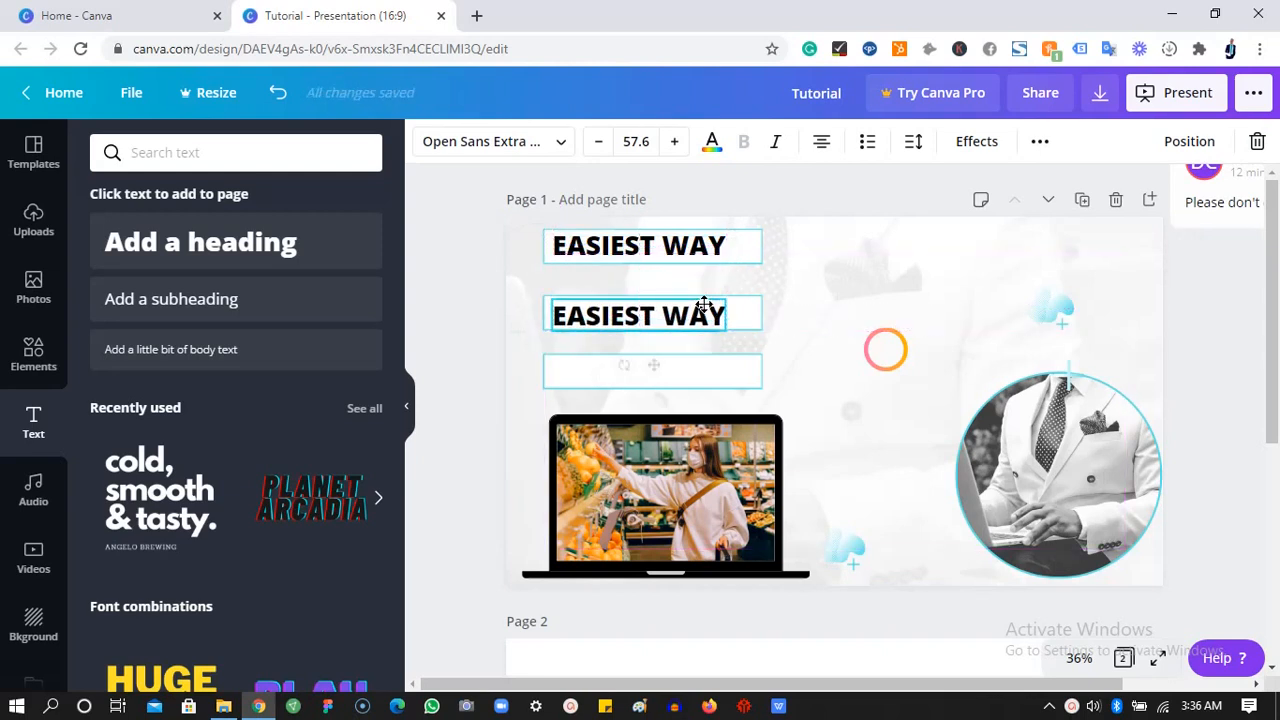
{"action": "double_click", "coordinate": [707, 313]}
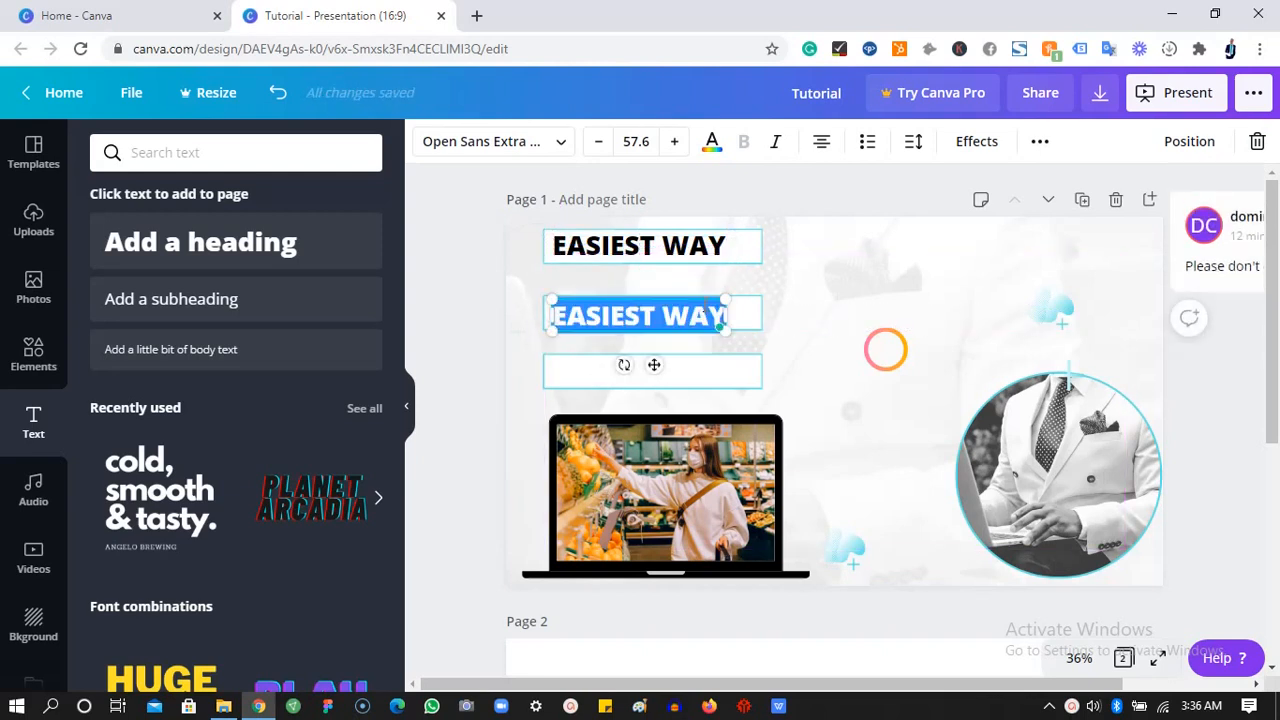
{"action": "type", "text": "TO BE"}
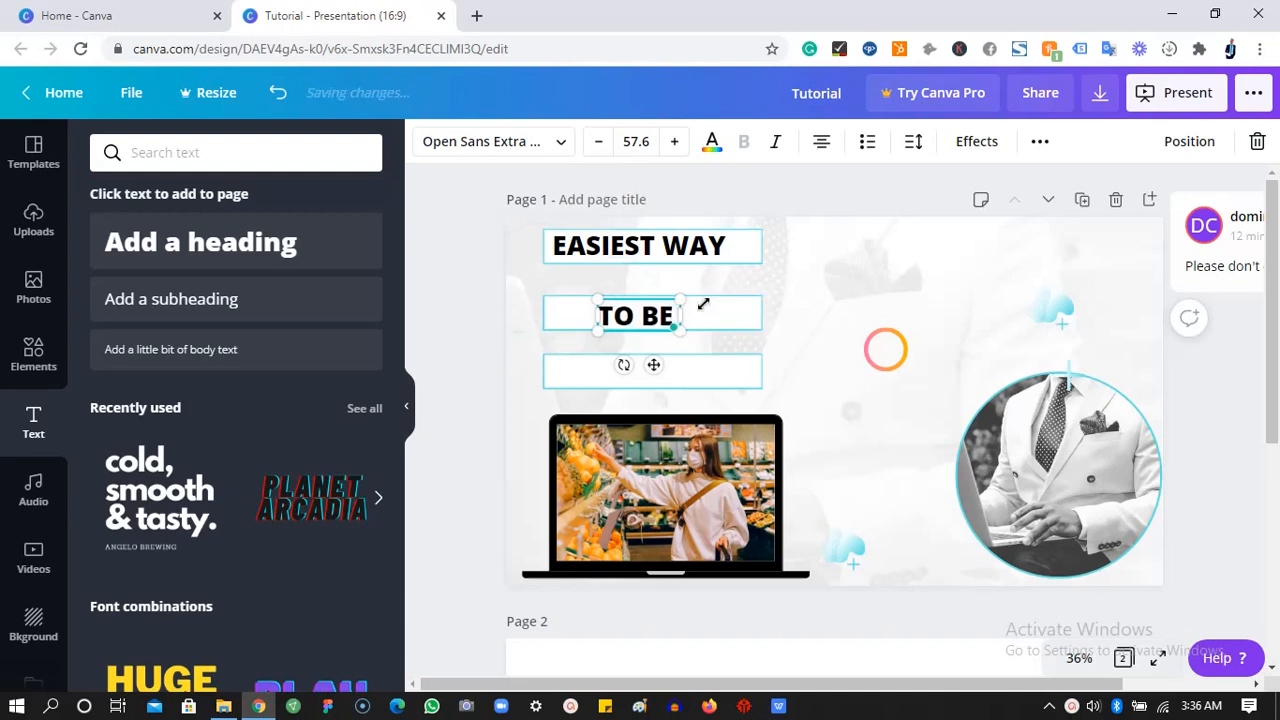
{"action": "type", "text": " YOUR"}
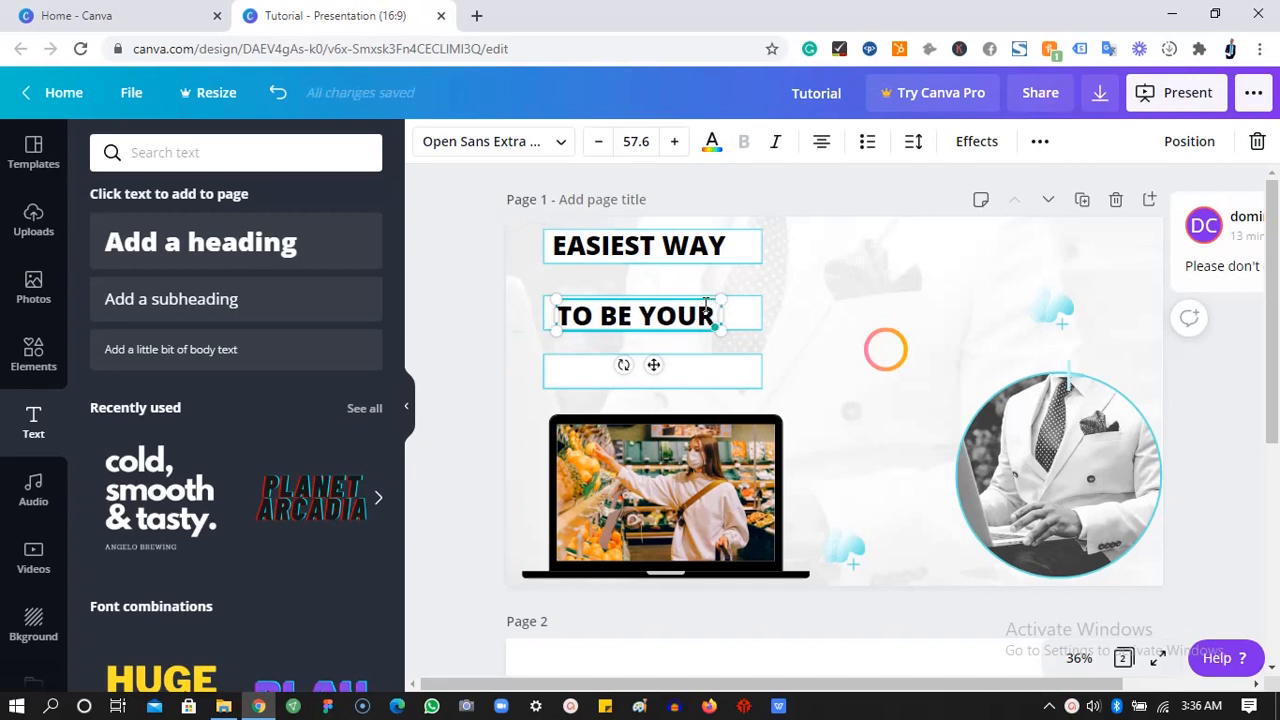
{"action": "type", "text": " OWN"}
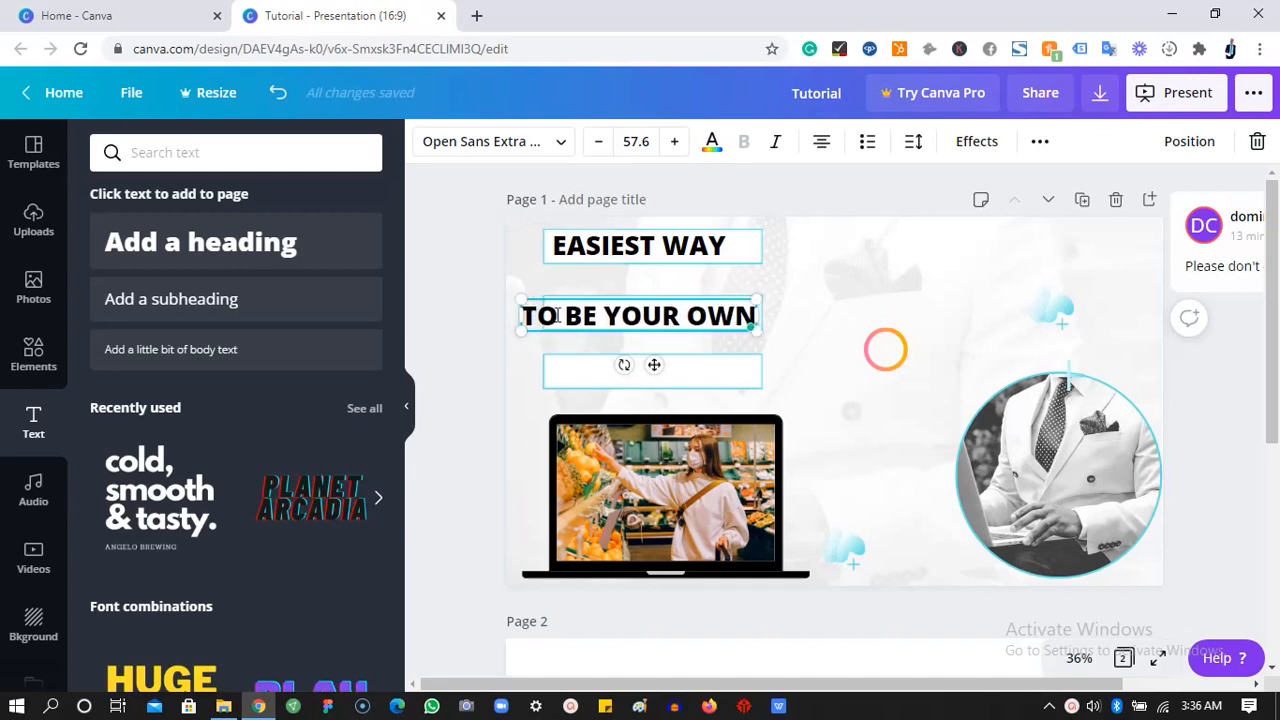
{"action": "left_click_drag", "start_coordinate": [557, 316], "coordinate": [523, 316]}
{"action": "key", "text": "BackSpace"}
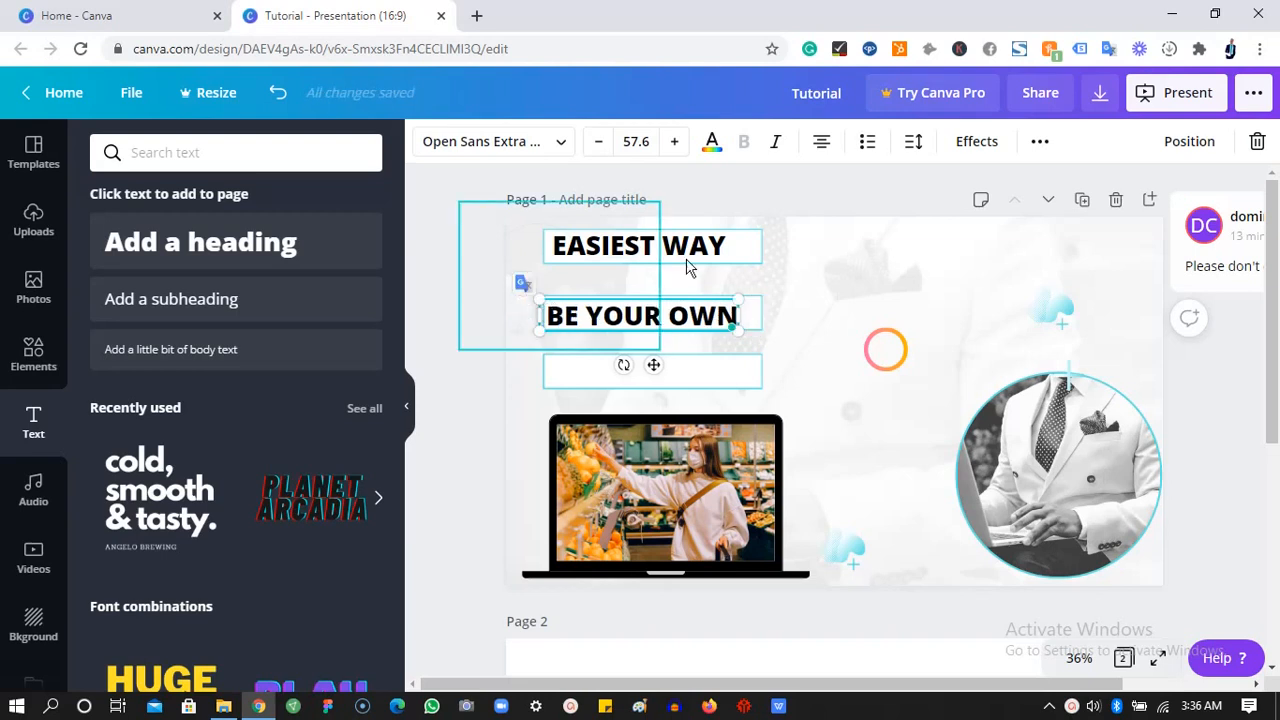
- Extend the uppermost heading to read EASIEST WAY TO and shift it to fit inside its rectangle
{"action": "left_click", "coordinate": [720, 248]}
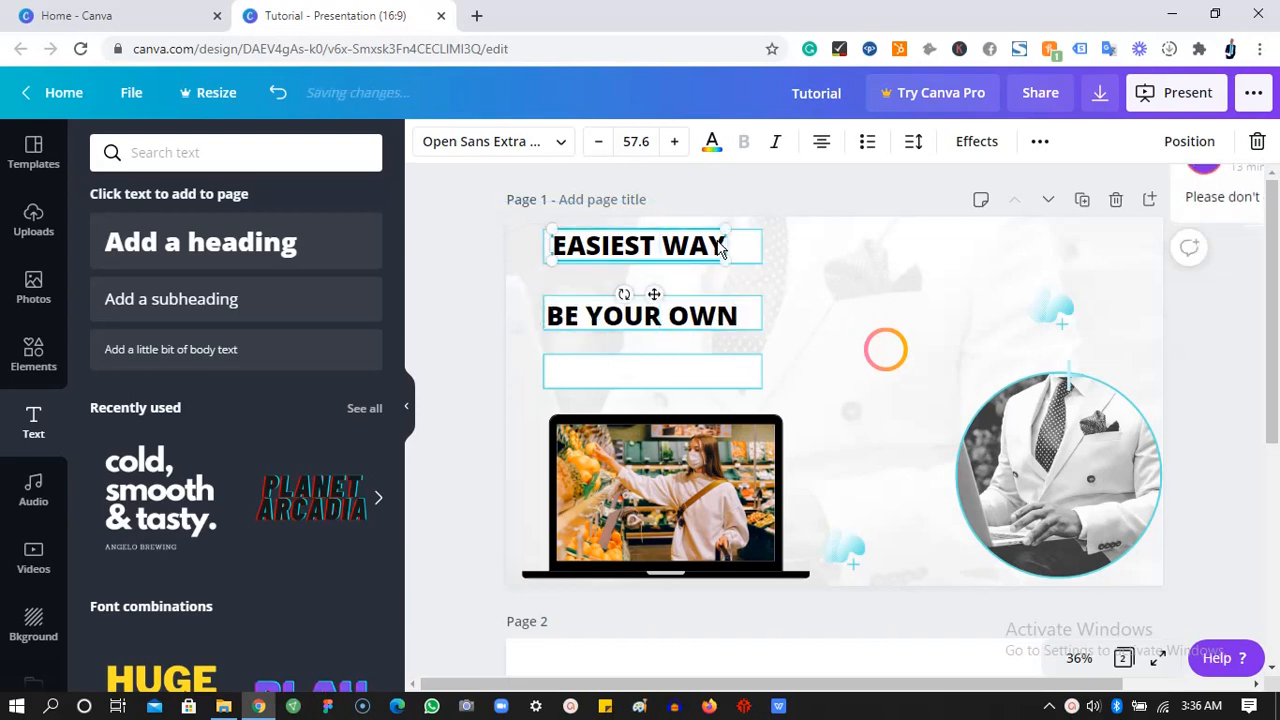
{"action": "left_click", "coordinate": [720, 248]}
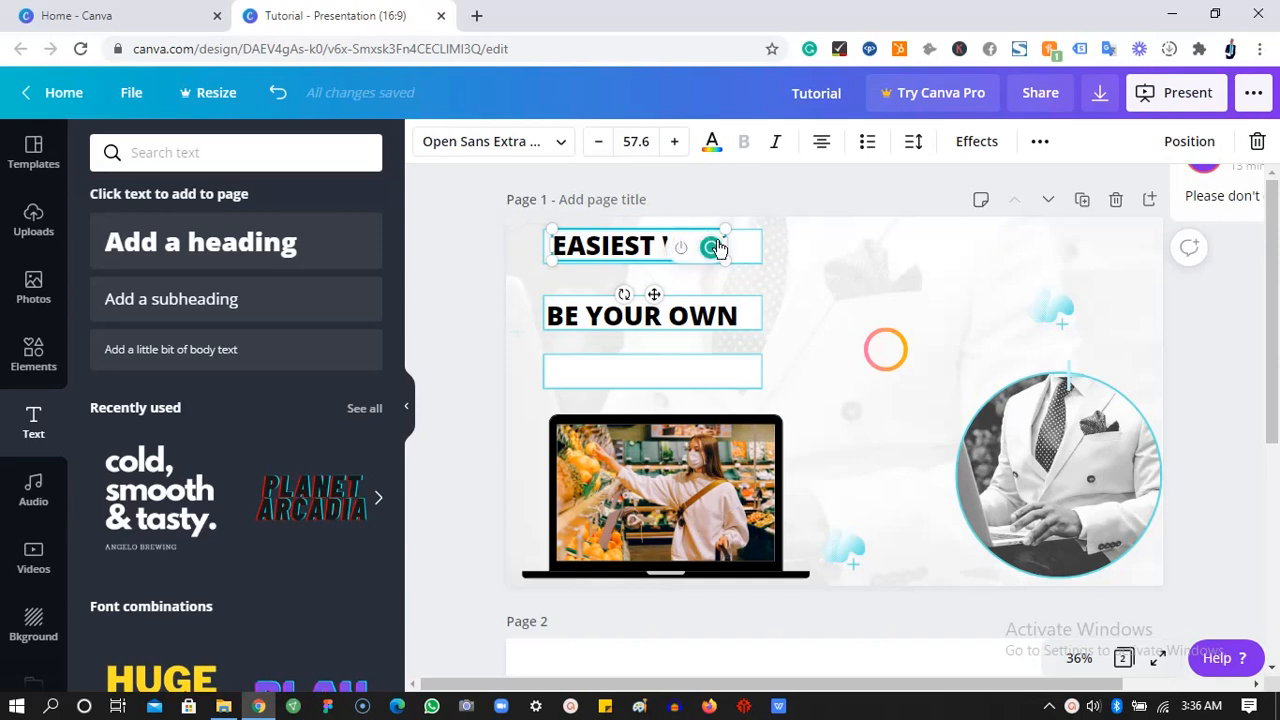
{"action": "type", "text": "TO"}
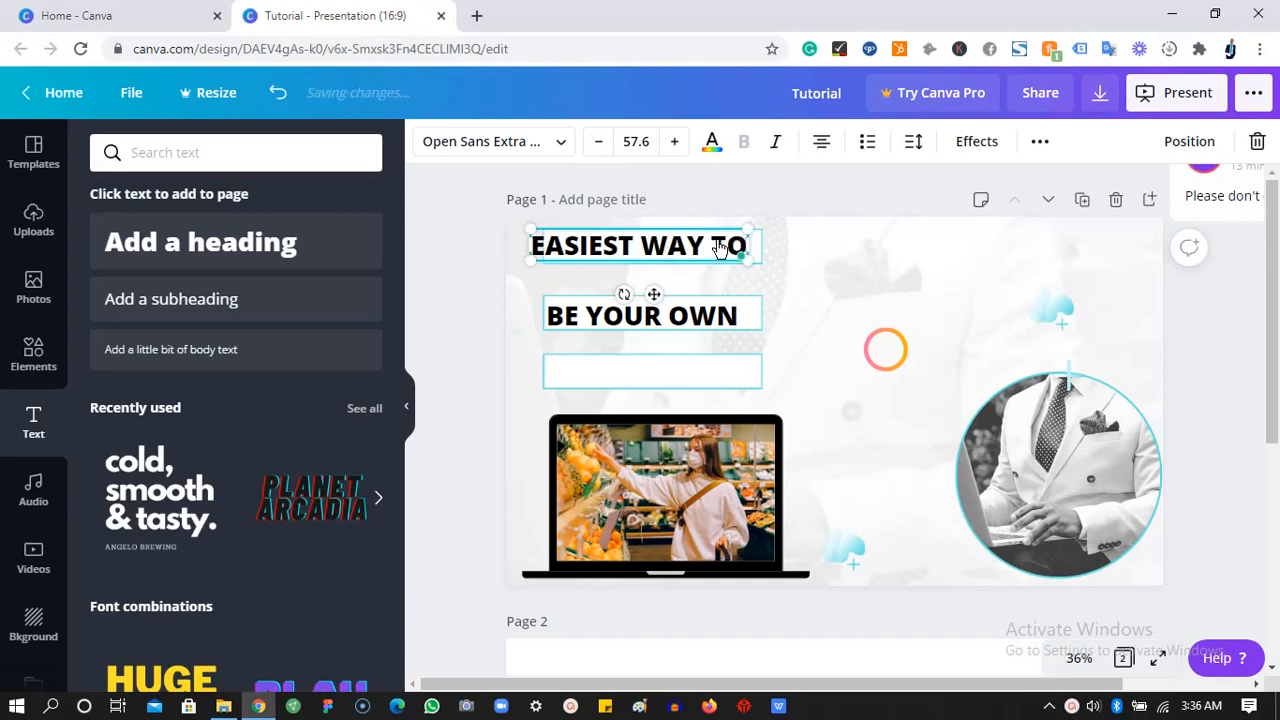
{"action": "key", "text": "ctrl+z"}
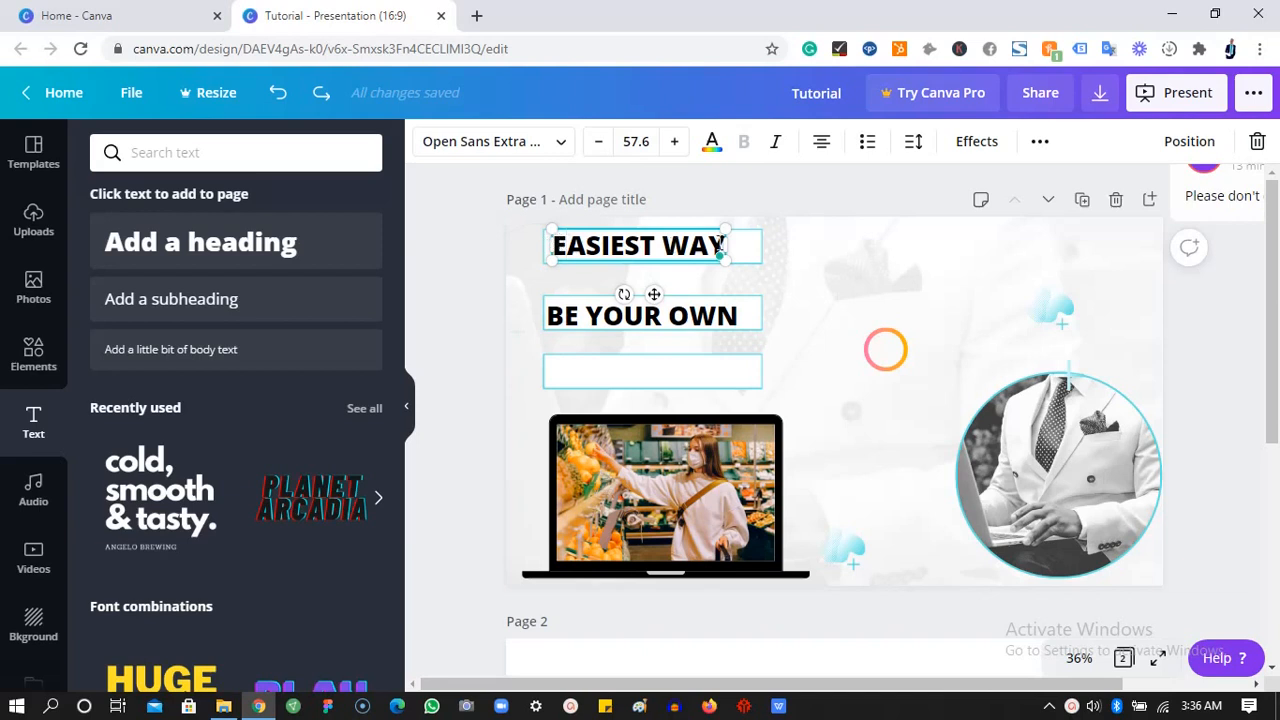
{"action": "type", "text": "TO"}
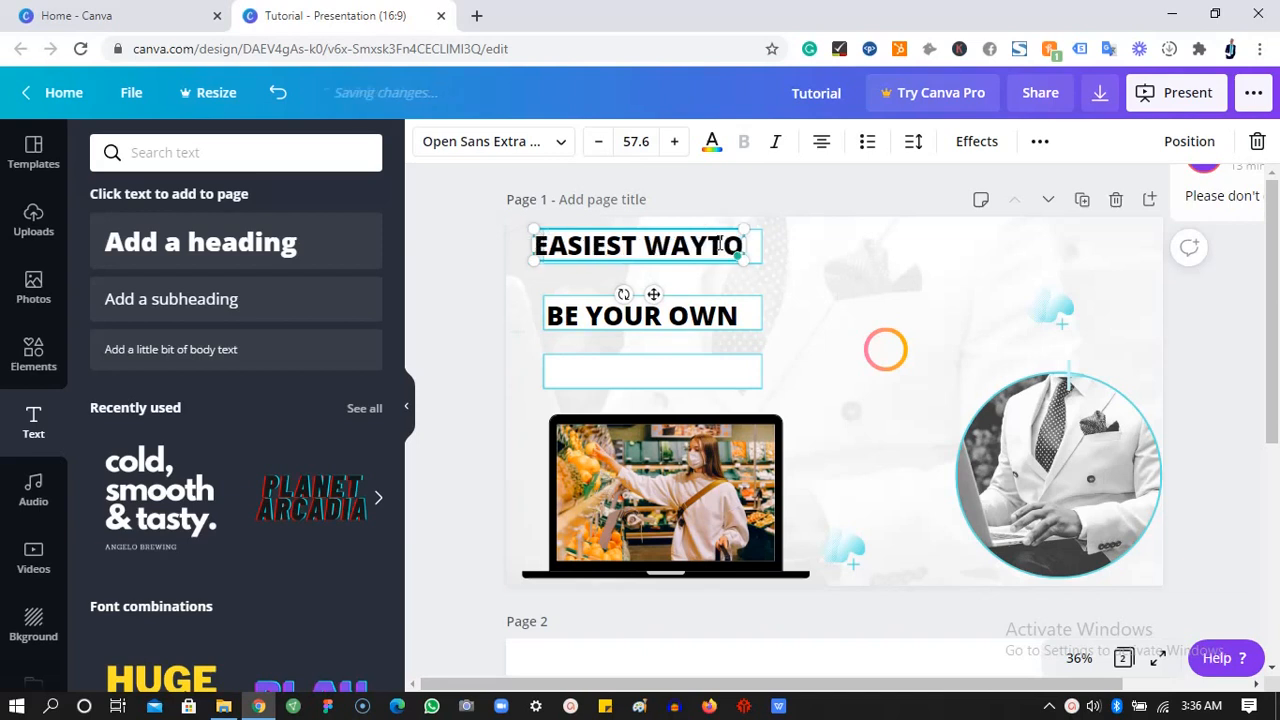
{"action": "left_click", "coordinate": [713, 245]}
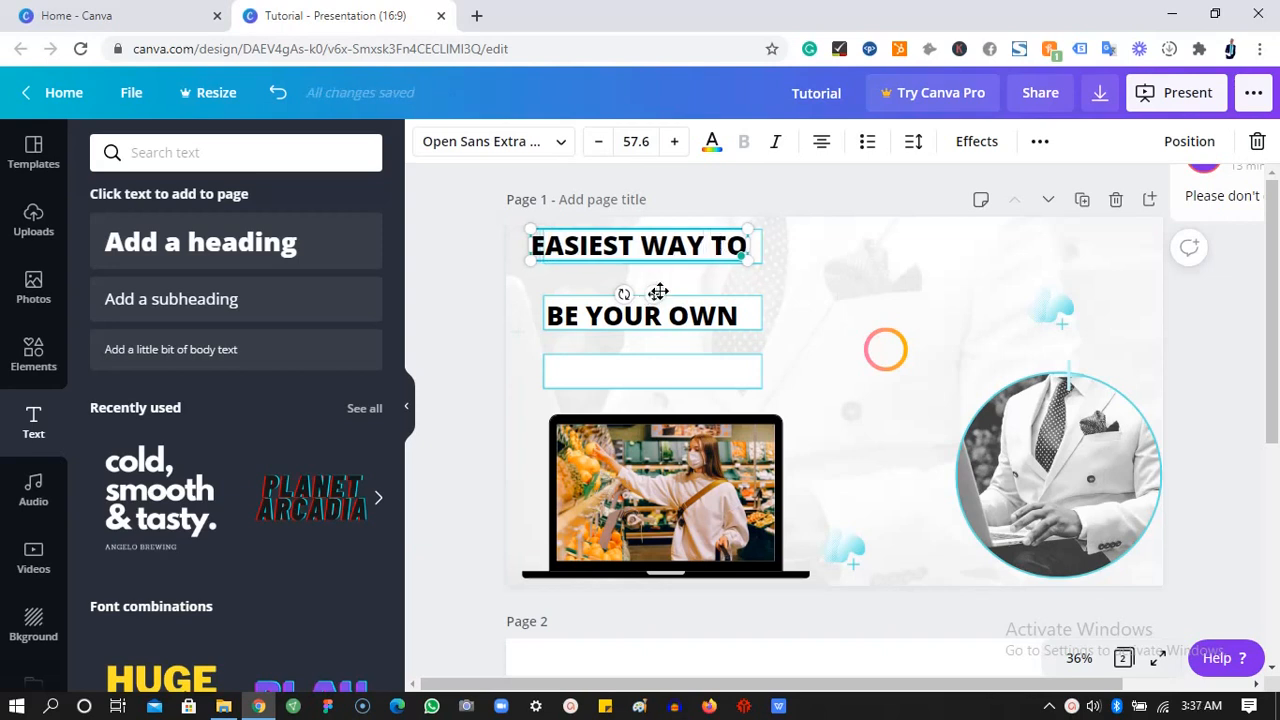
{"action": "left_click_drag", "start_coordinate": [658, 292], "coordinate": [737, 370]}
- Duplicate the BE YOUR OWN heading onto the lowest white rectangle and change the copy's text to BOSS
{"action": "key", "text": "ctrl+d"}
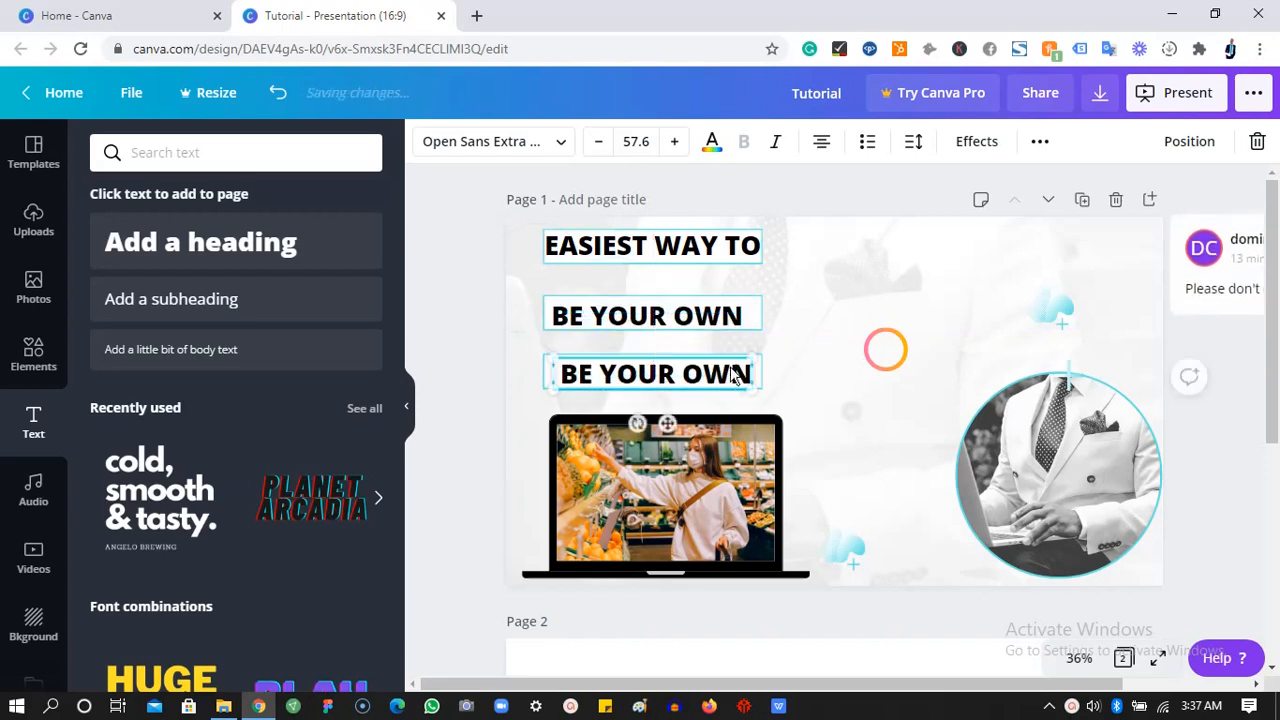
{"action": "double_click", "coordinate": [735, 374]}
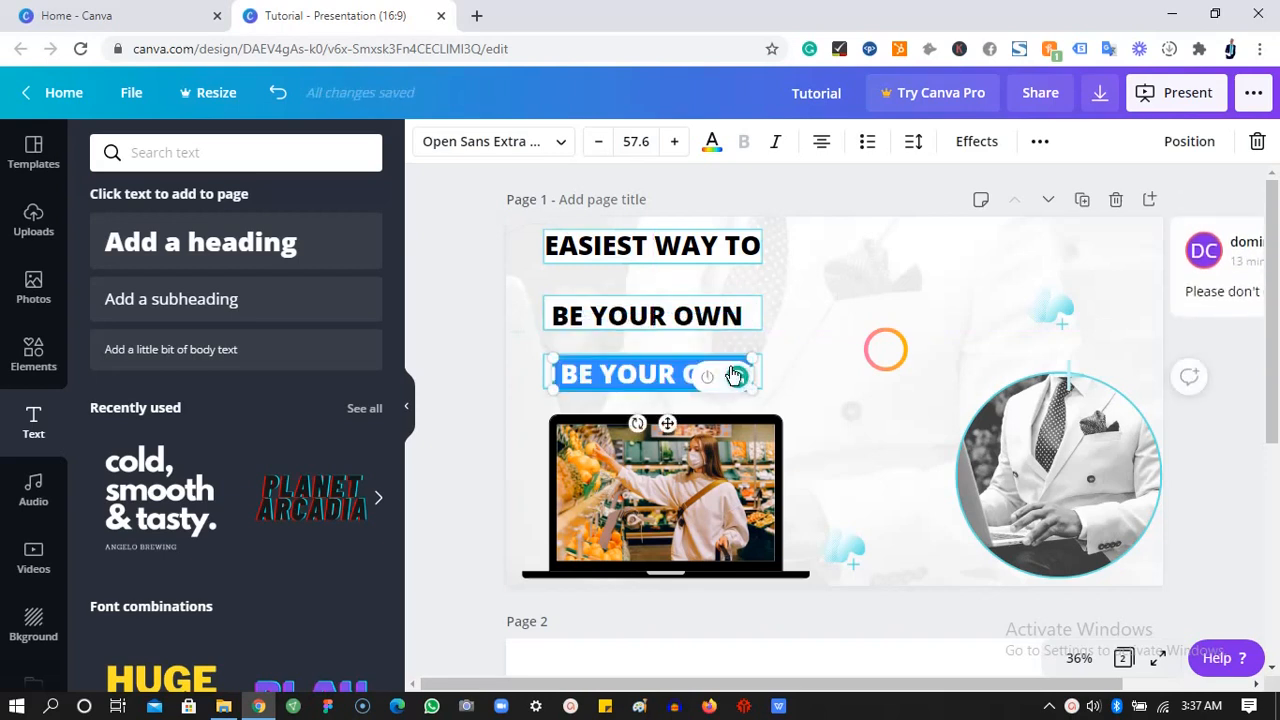
{"action": "type", "text": "BOSS"}
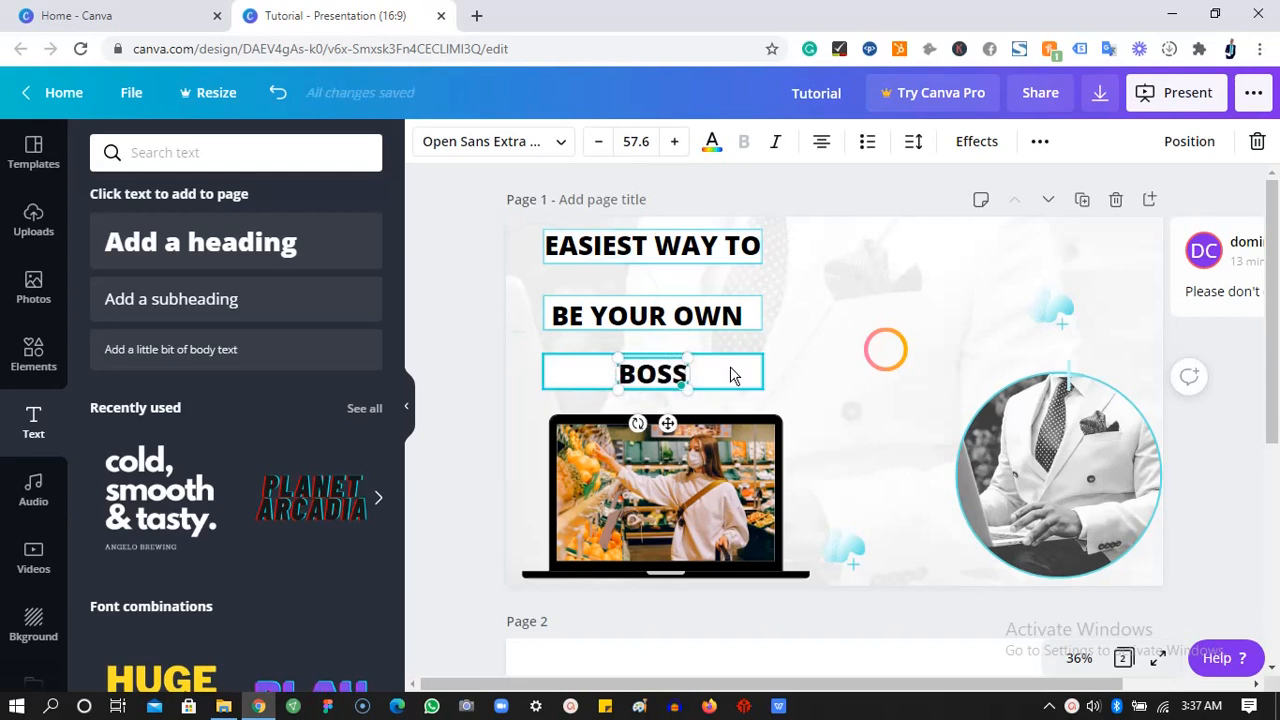
{"action": "left_click", "coordinate": [800, 378]}
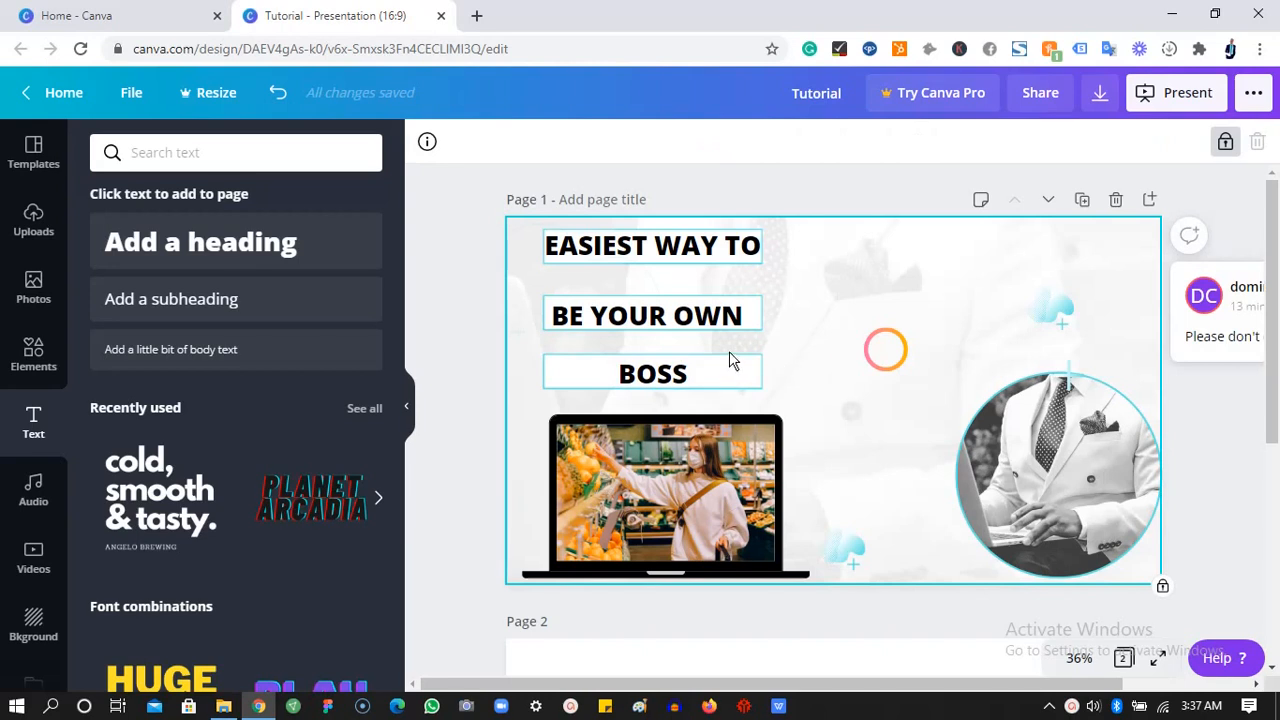
- Centre the BE YOUR OWN heading within the middle white rectangle, aligned with the other headings
{"action": "left_click", "coordinate": [727, 320]}
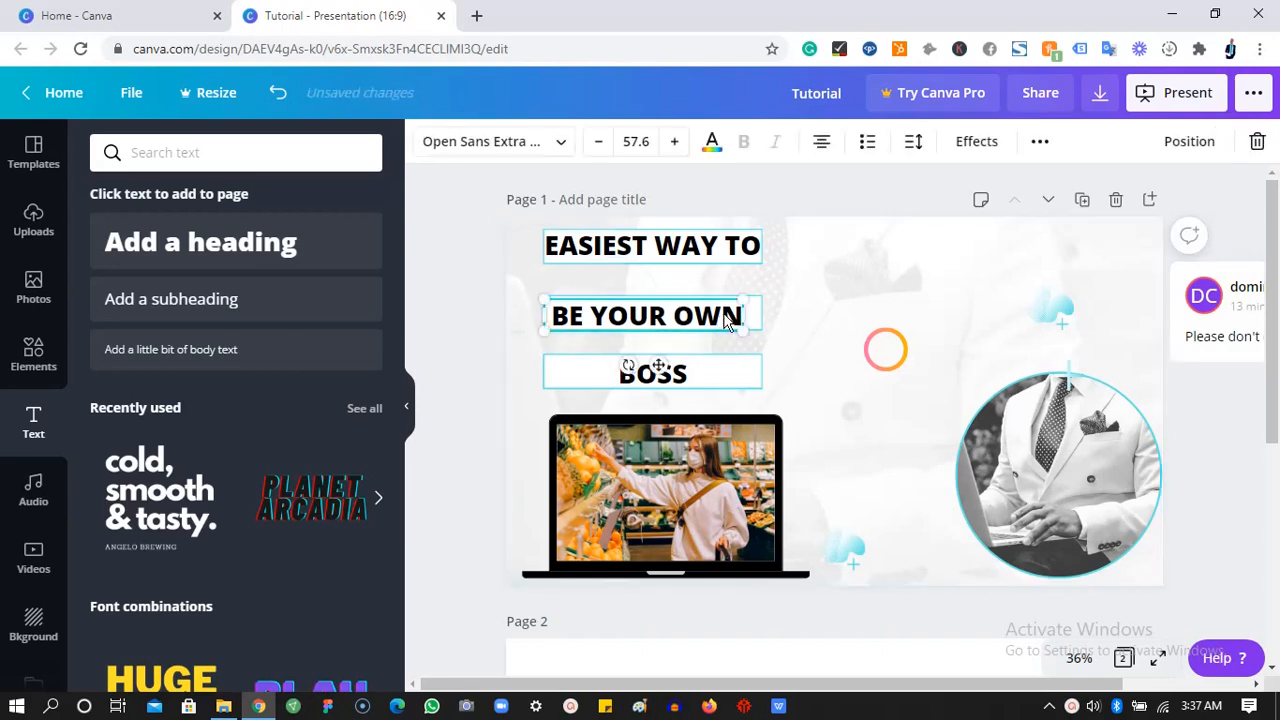
{"action": "left_click_drag", "start_coordinate": [727, 318], "coordinate": [727, 313]}
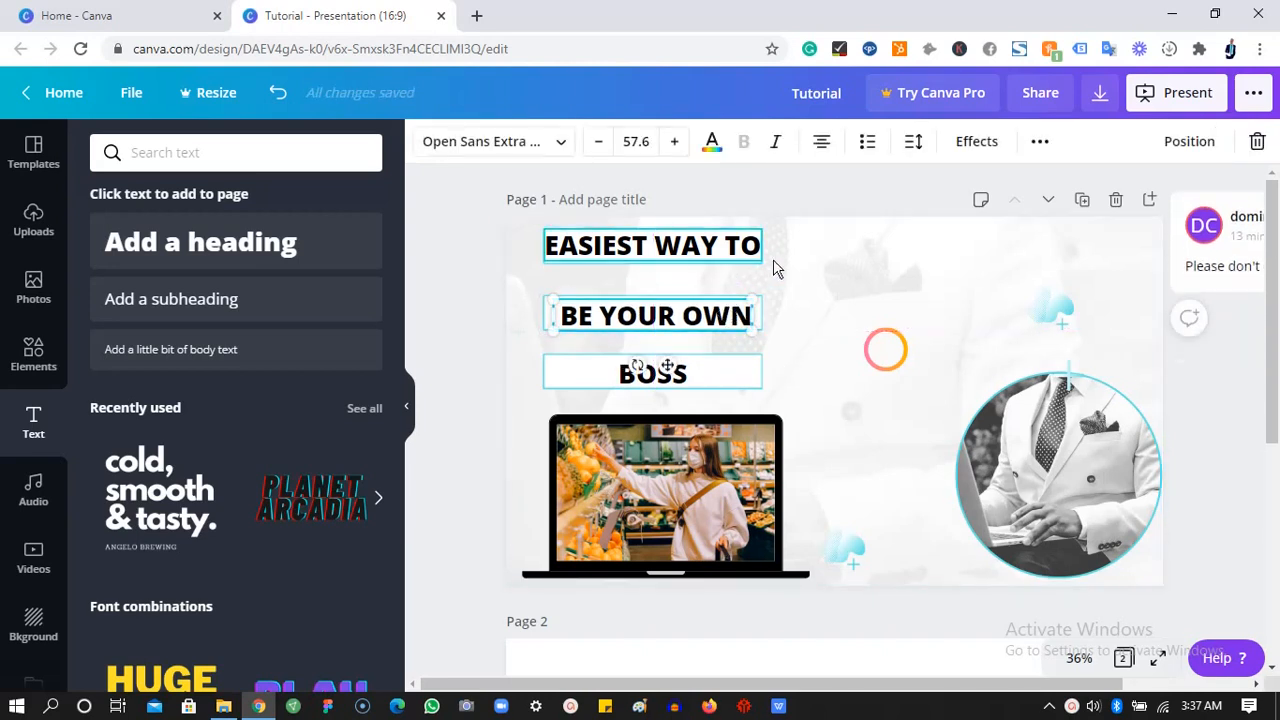
{"action": "left_click", "coordinate": [801, 267]}
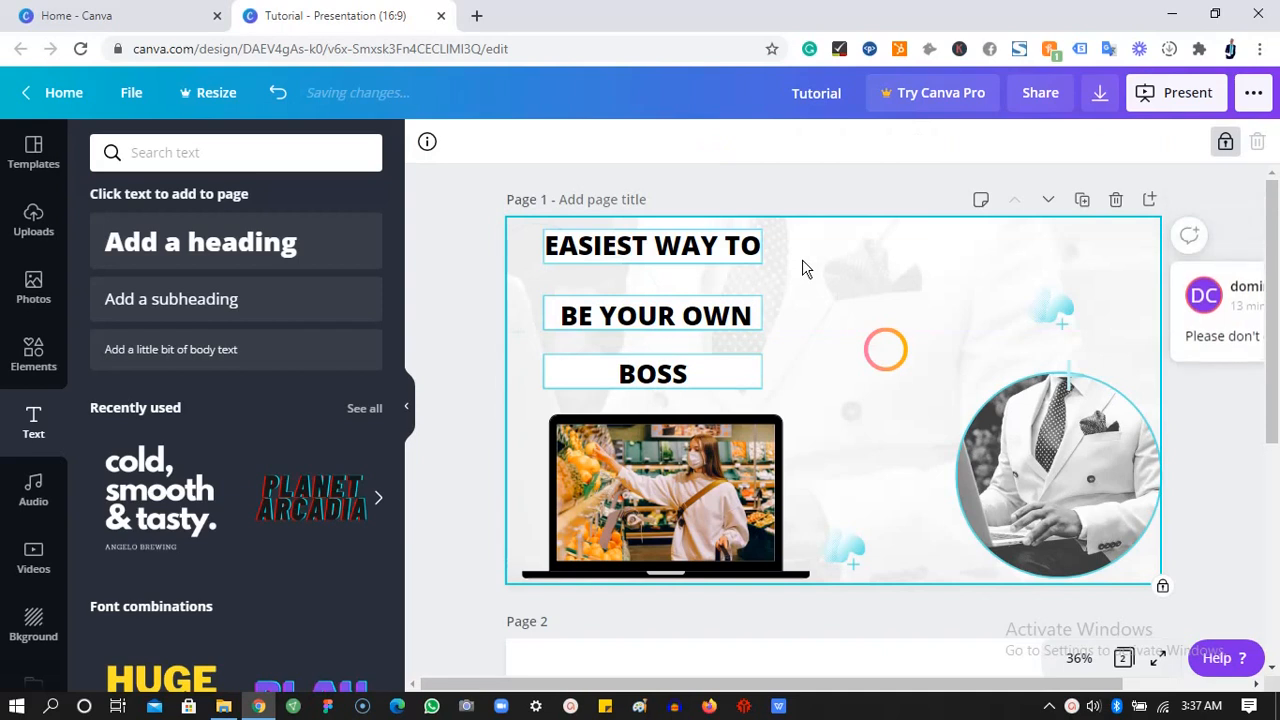
- Change the font of the EASIEST WAY TO heading to Ubuntu
{"action": "left_click", "coordinate": [740, 258]}
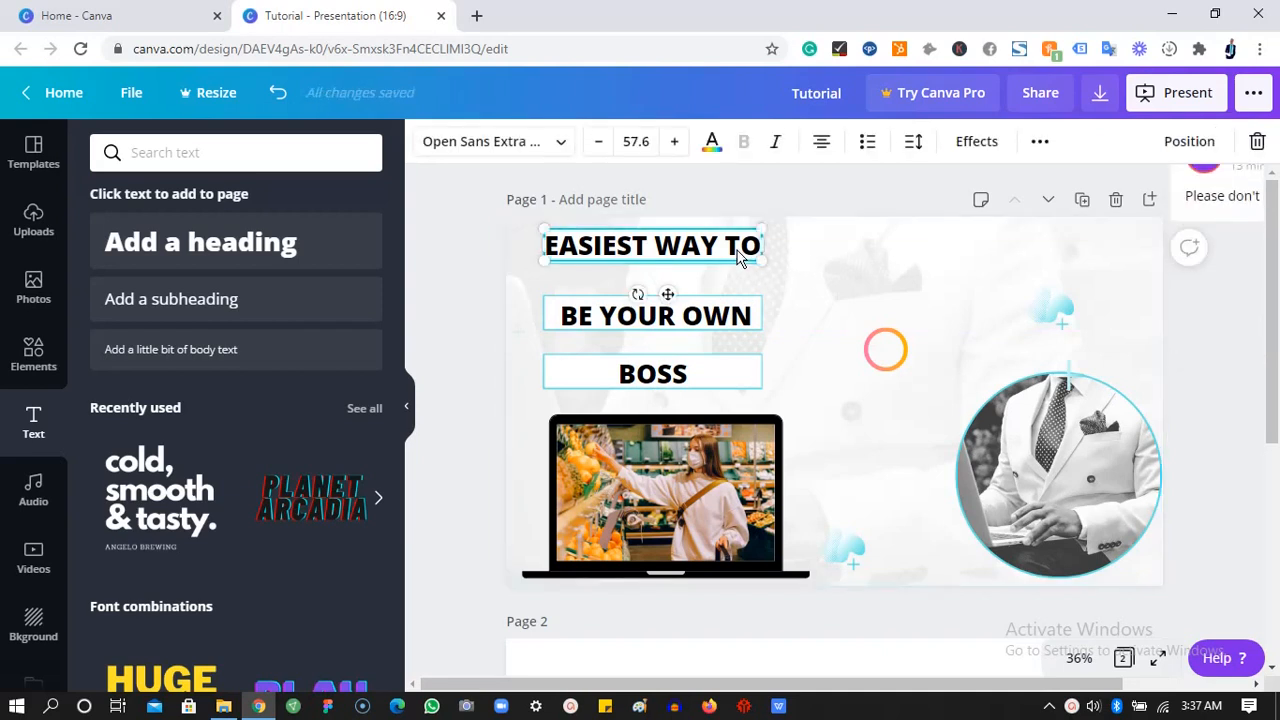
{"action": "left_click", "coordinate": [561, 146]}
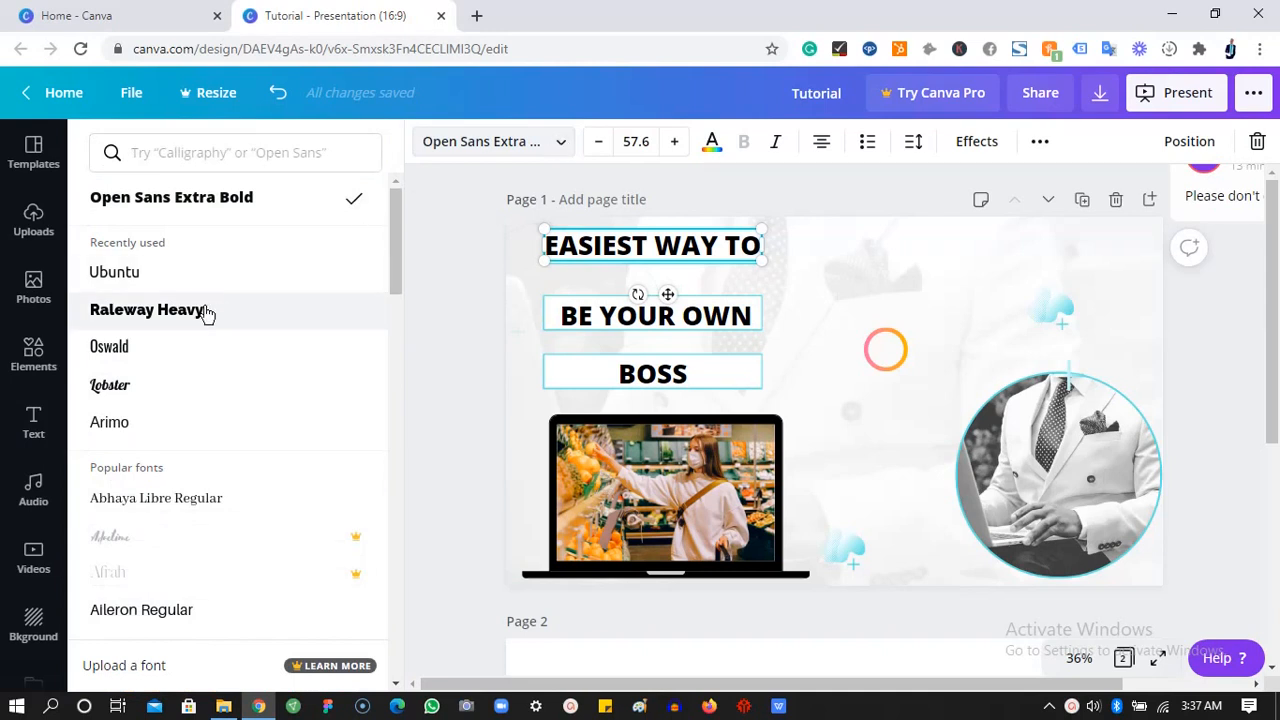
{"action": "left_click", "coordinate": [510, 146]}
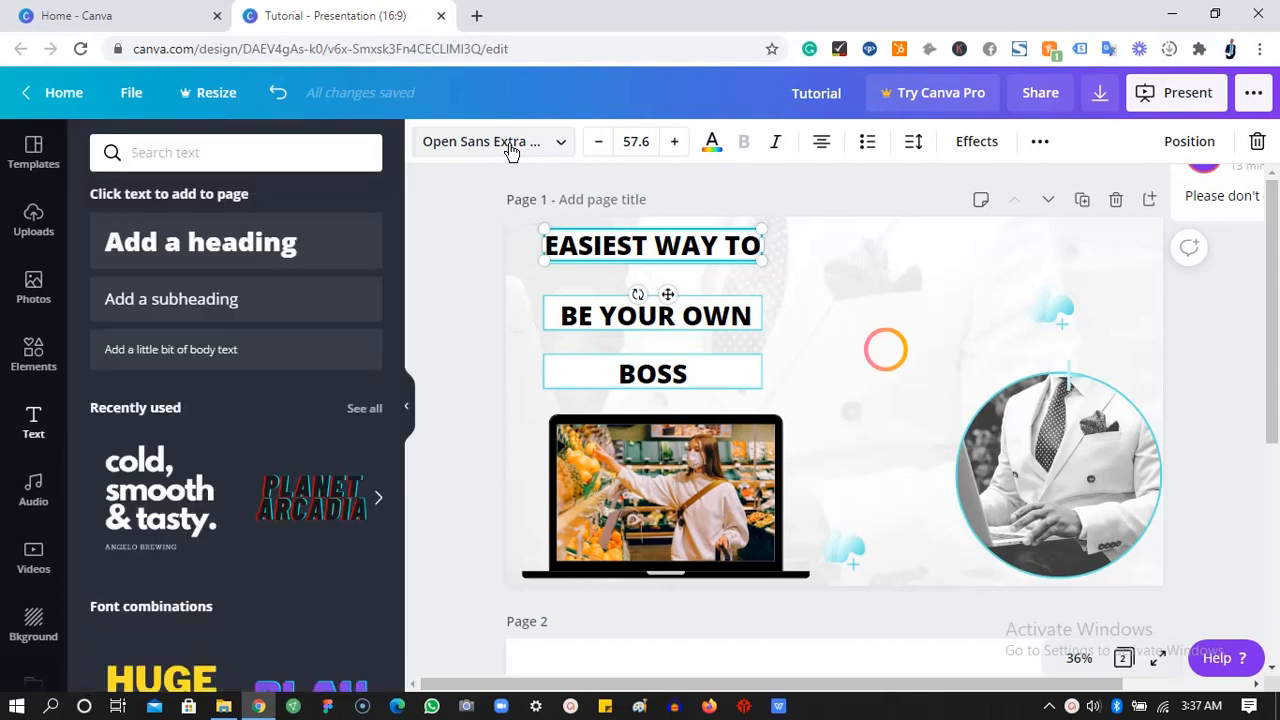
{"action": "left_click", "coordinate": [510, 146]}
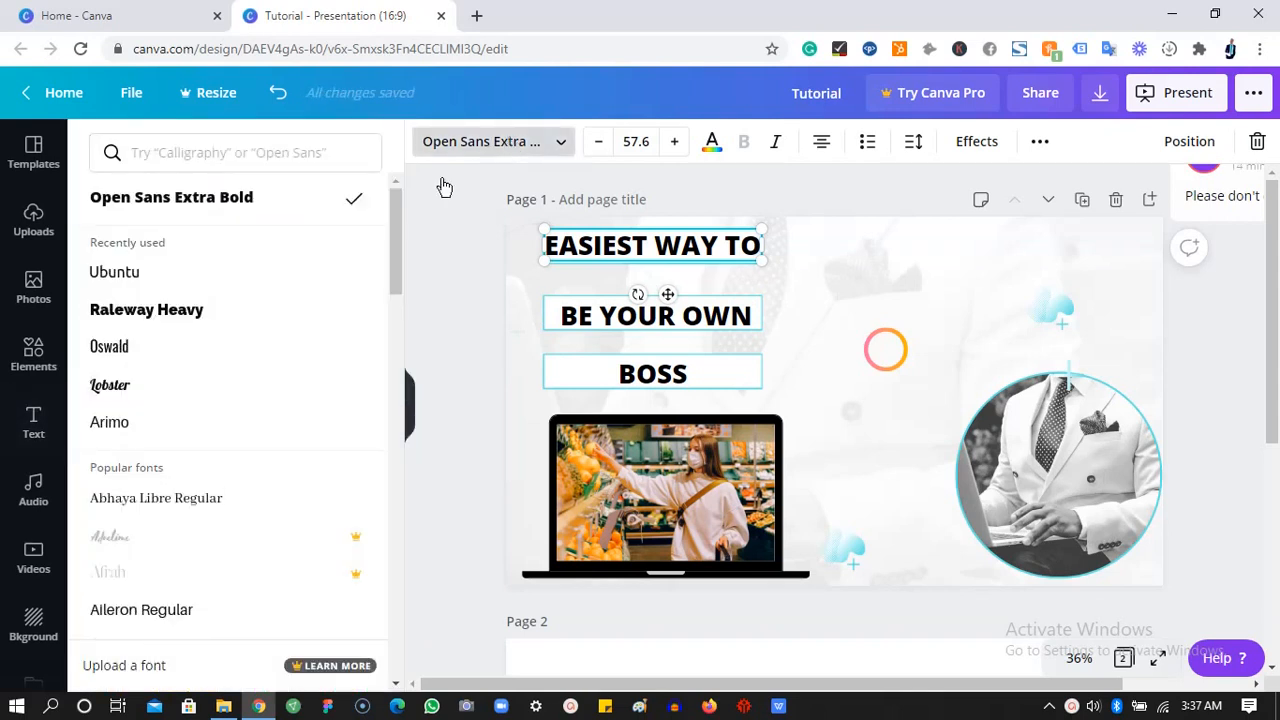
{"action": "left_click_drag", "start_coordinate": [394, 229], "coordinate": [387, 388]}
{"action": "left_click_drag", "start_coordinate": [398, 338], "coordinate": [396, 225]}
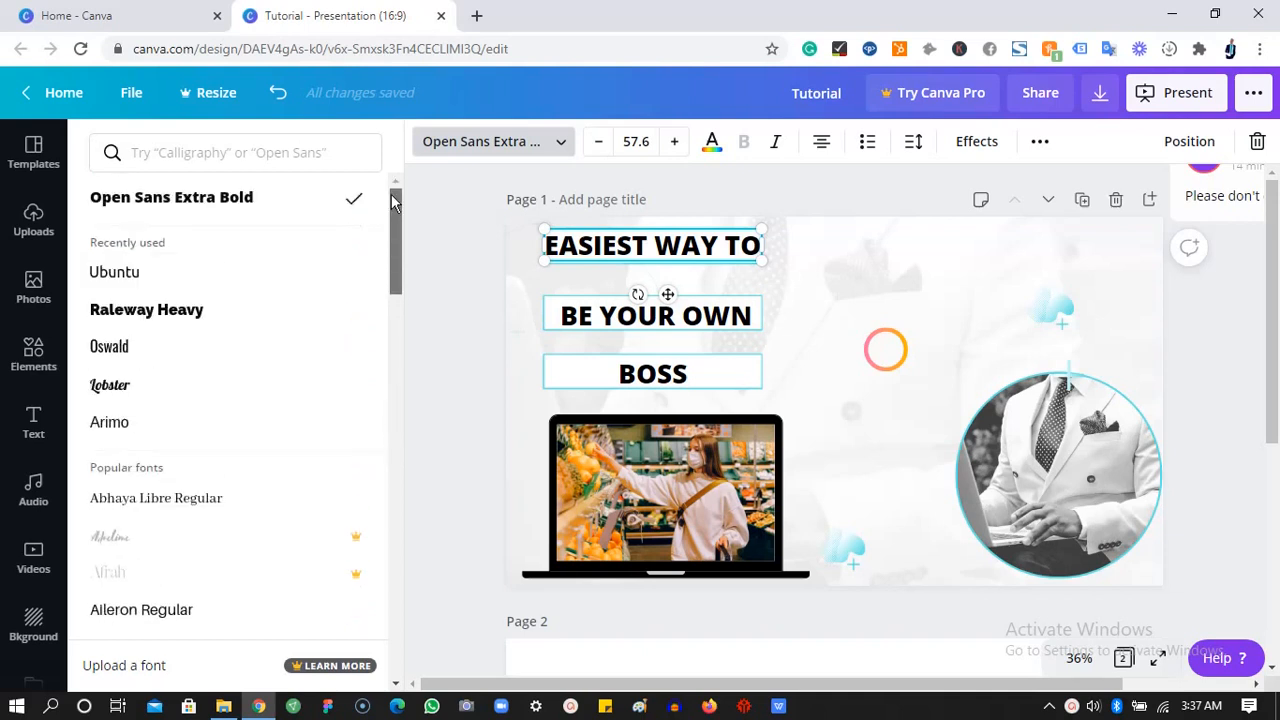
{"action": "left_click", "coordinate": [143, 280]}
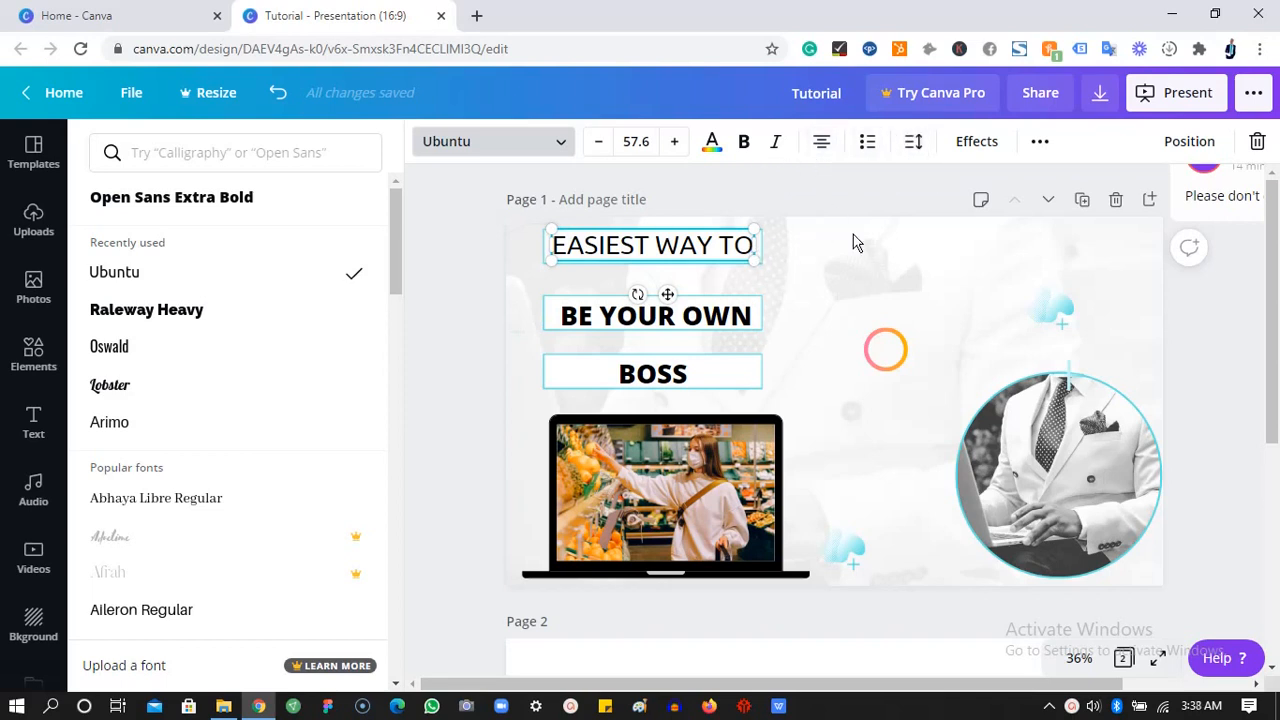
- Duplicate the EASIEST WAY TO heading onto the empty area beside it and change the copy's text to "Learn how to start your own business in just 20 days"
{"action": "left_click_drag", "start_coordinate": [706, 258], "coordinate": [966, 266]}
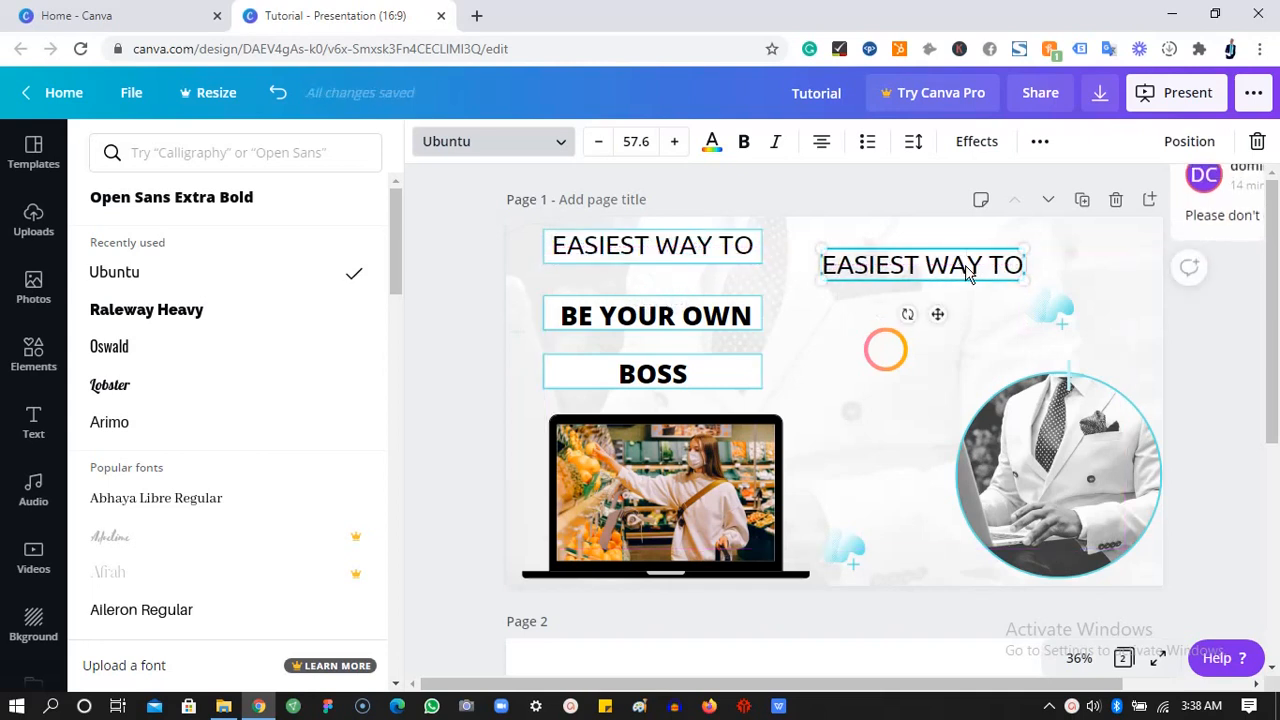
{"action": "left_click", "coordinate": [968, 272]}
{"action": "type", "text": "L"}
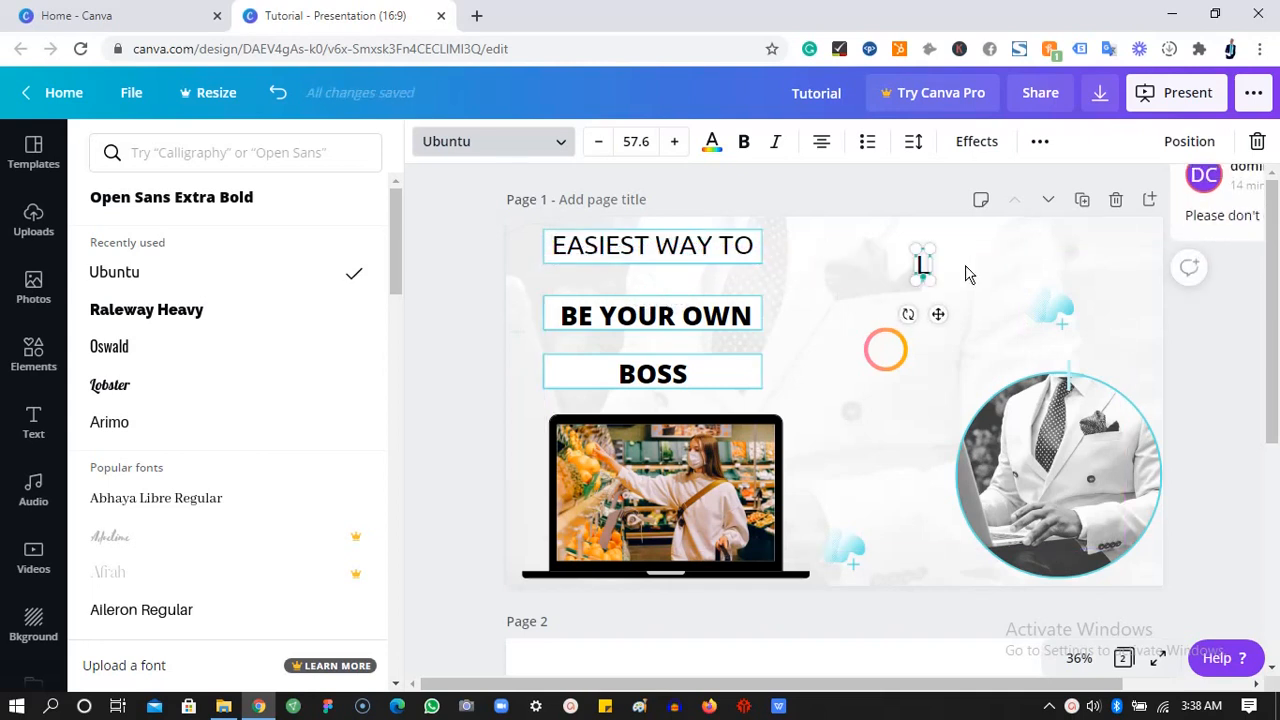
{"action": "type", "text": "earn ho"}
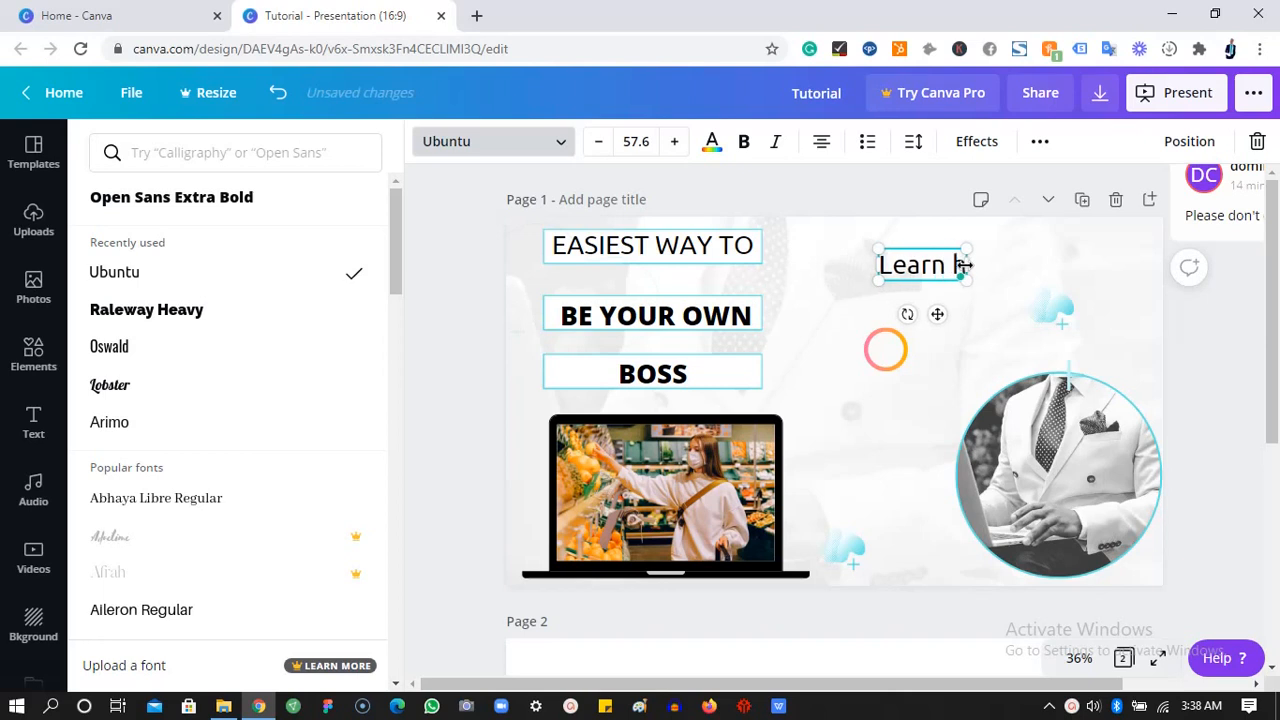
{"action": "type", "text": "w"}
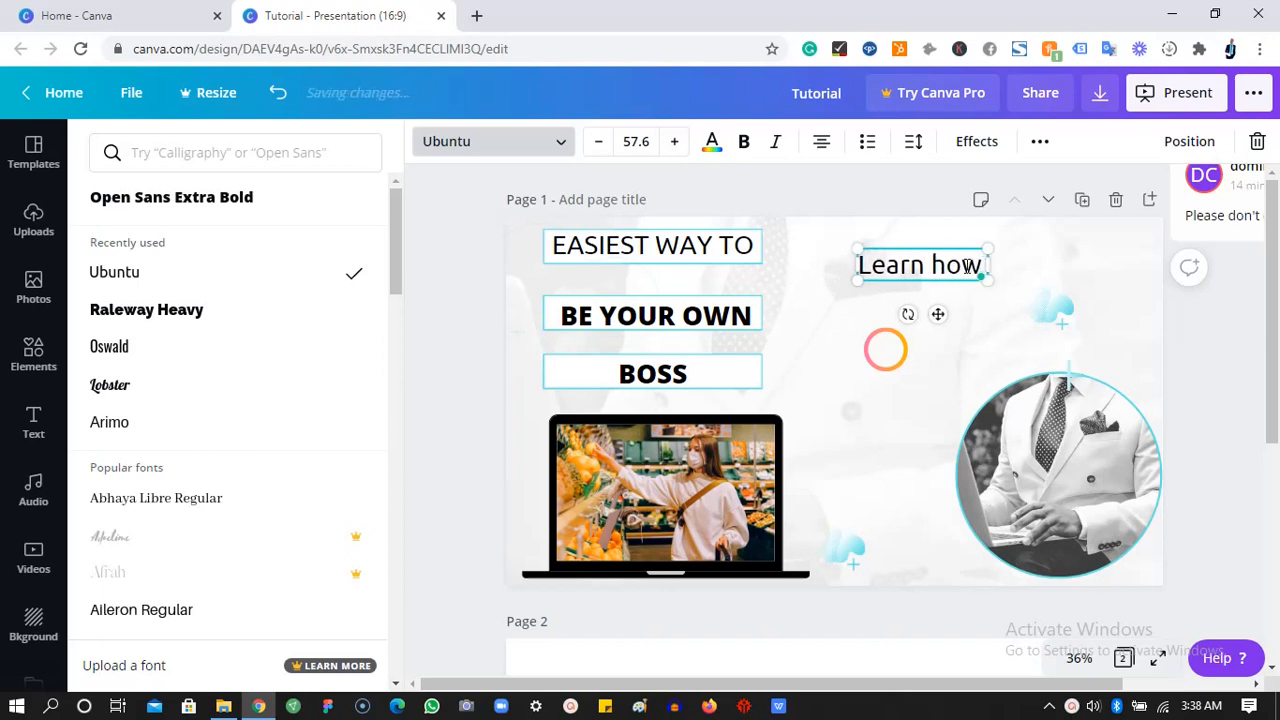
{"action": "type", "text": " to"}
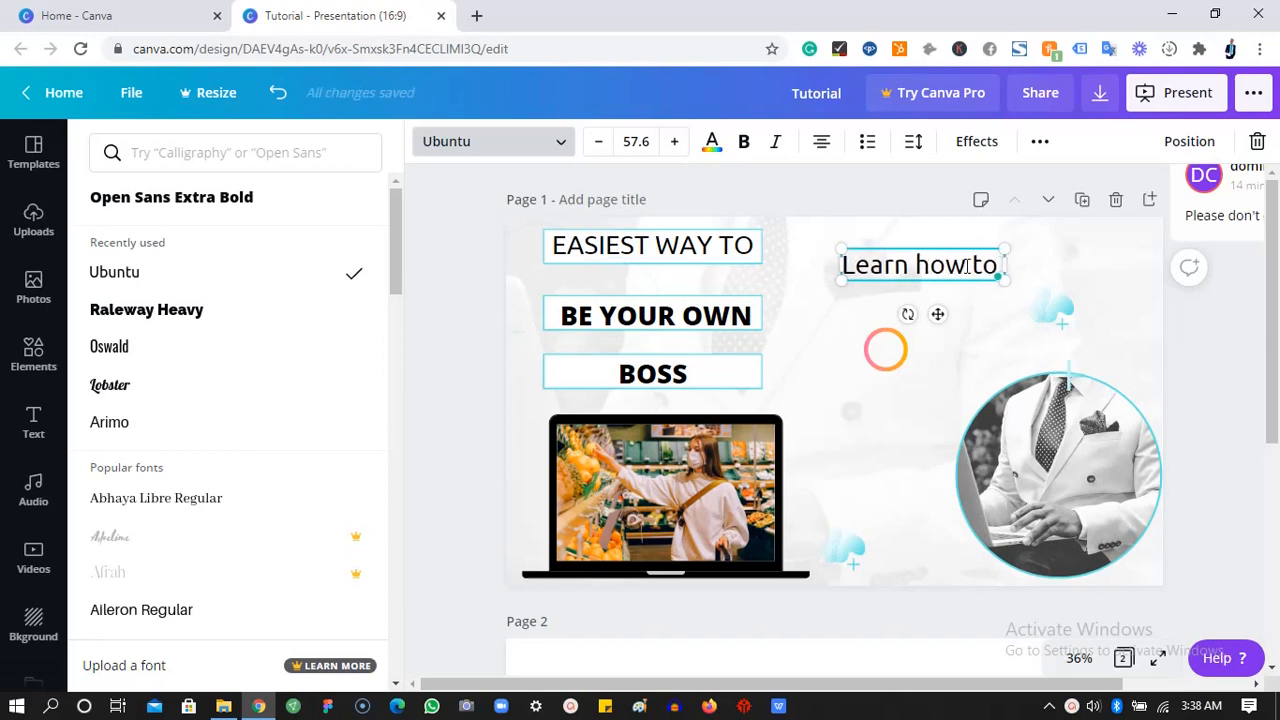
{"action": "type", "text": " start"}
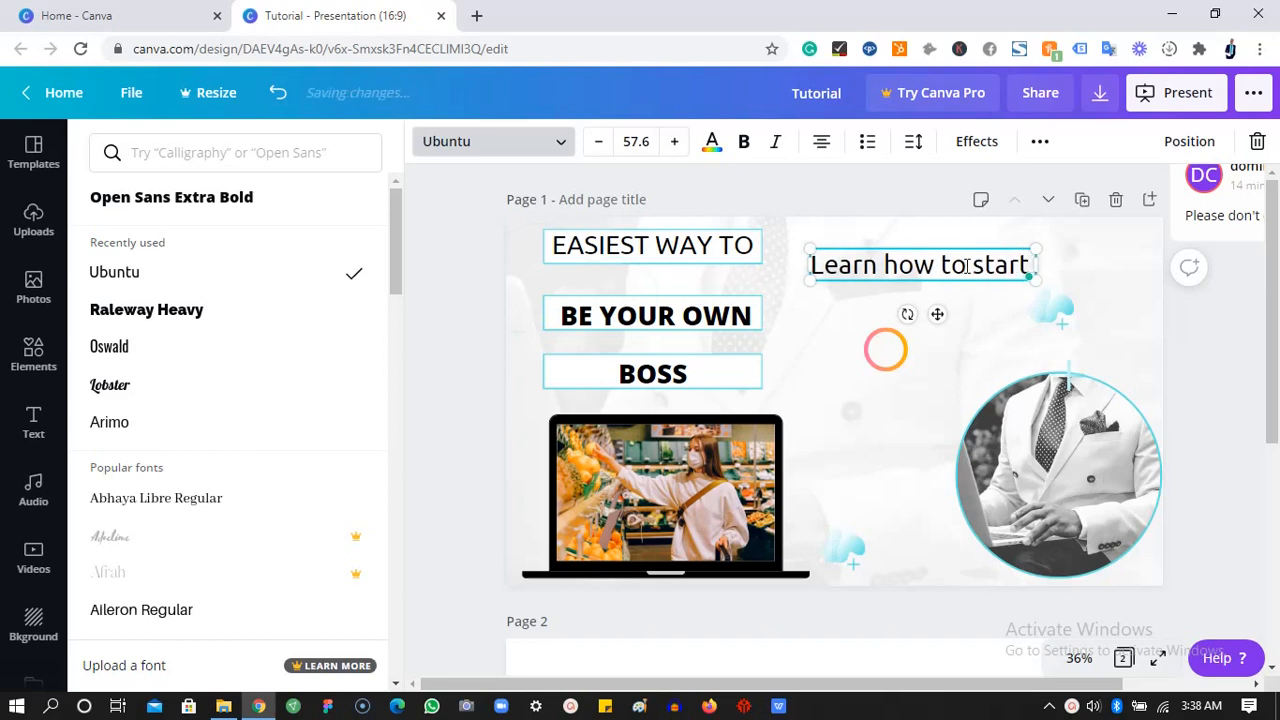
{"action": "type", "text": " a"}
{"action": "key", "text": "BackSpace"}
{"action": "key", "text": "BackSpace"}
{"action": "type", "text": "your"}
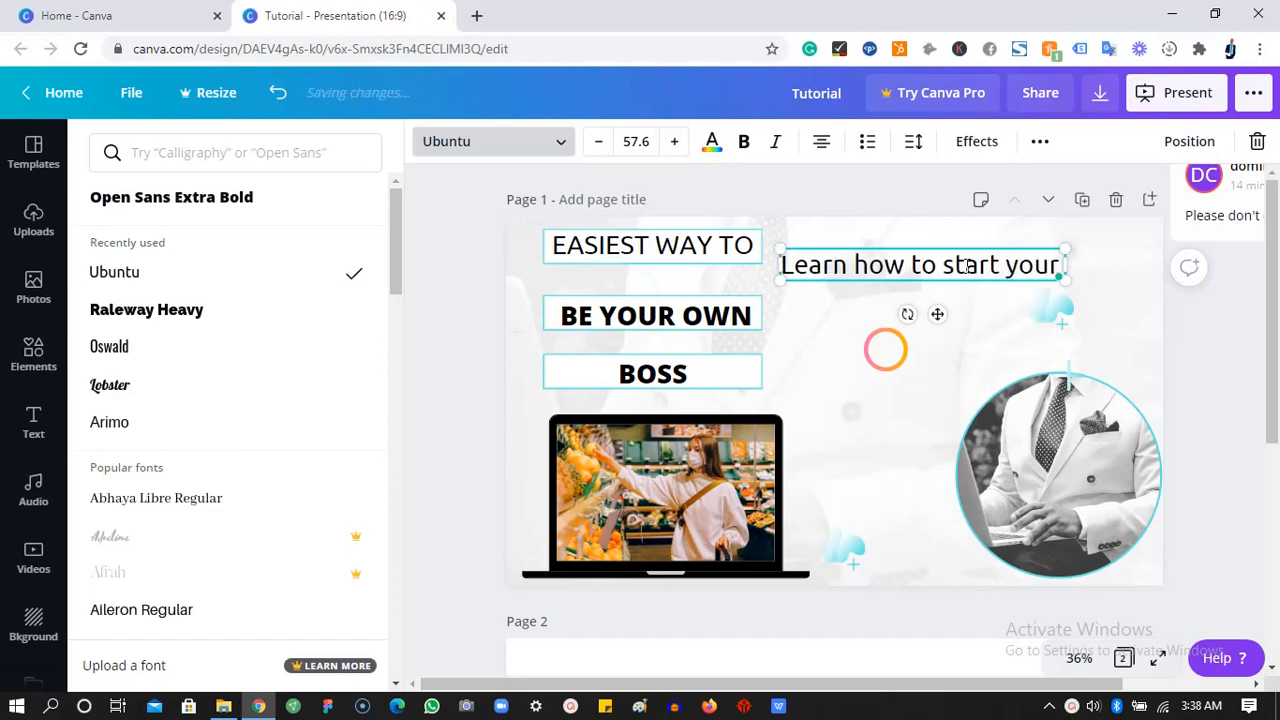
{"action": "type", "text": " own busine"}
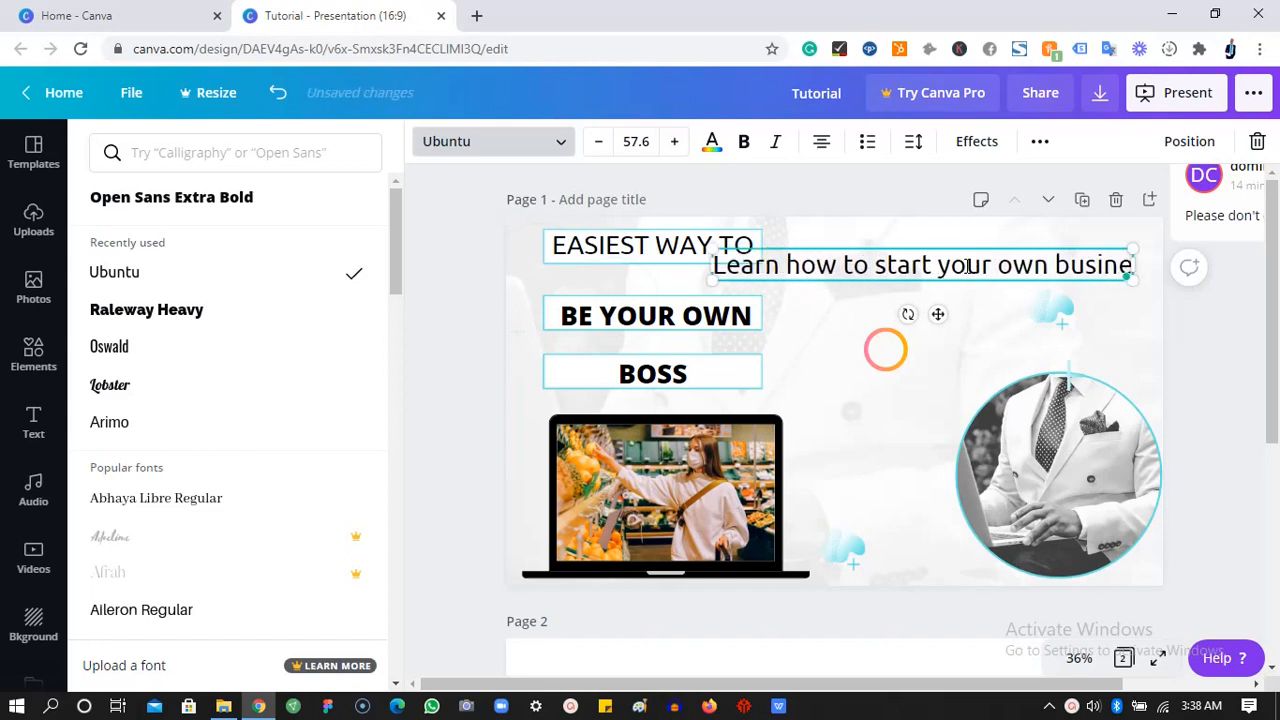
{"action": "type", "text": "ss in"}
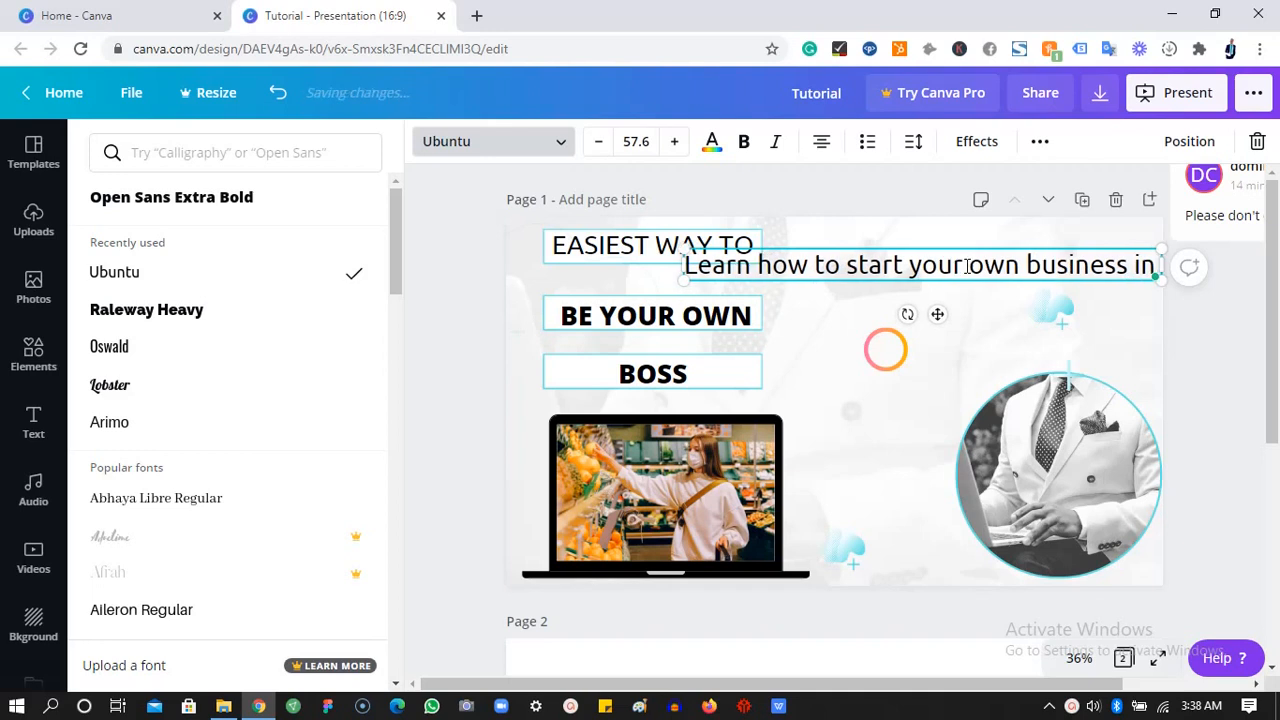
{"action": "type", "text": " just"}
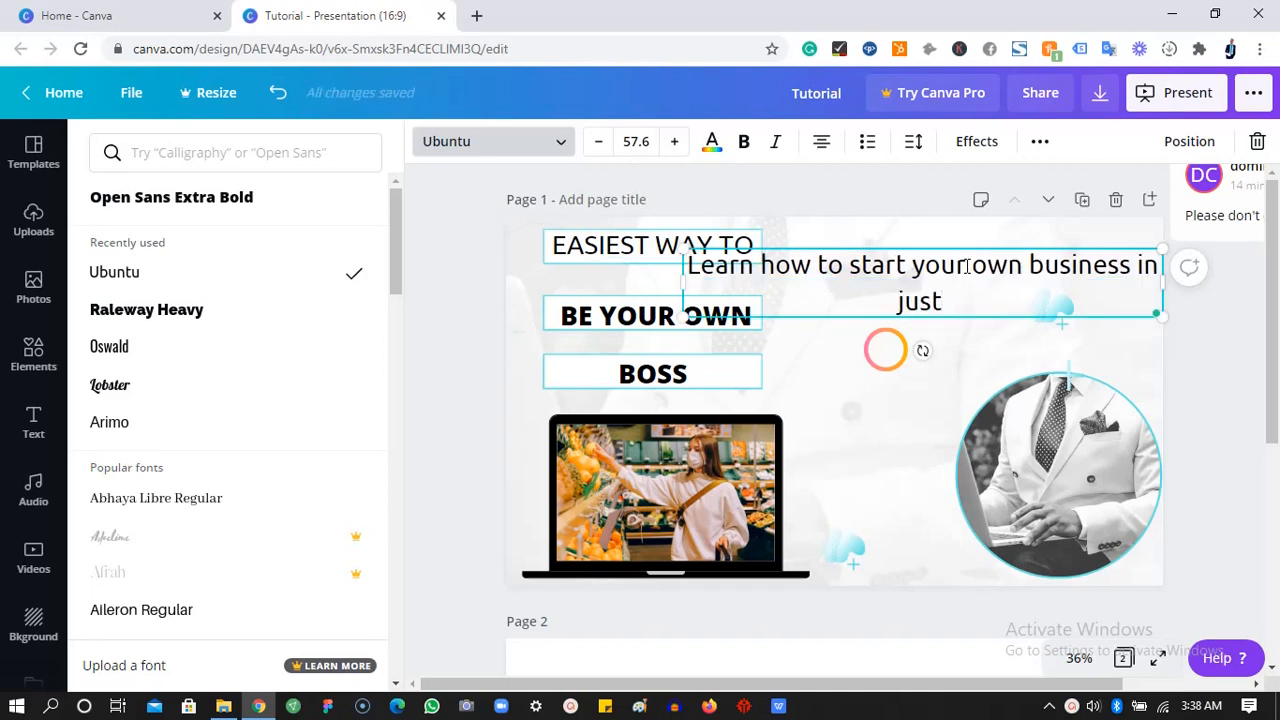
{"action": "type", "text": " 20"}
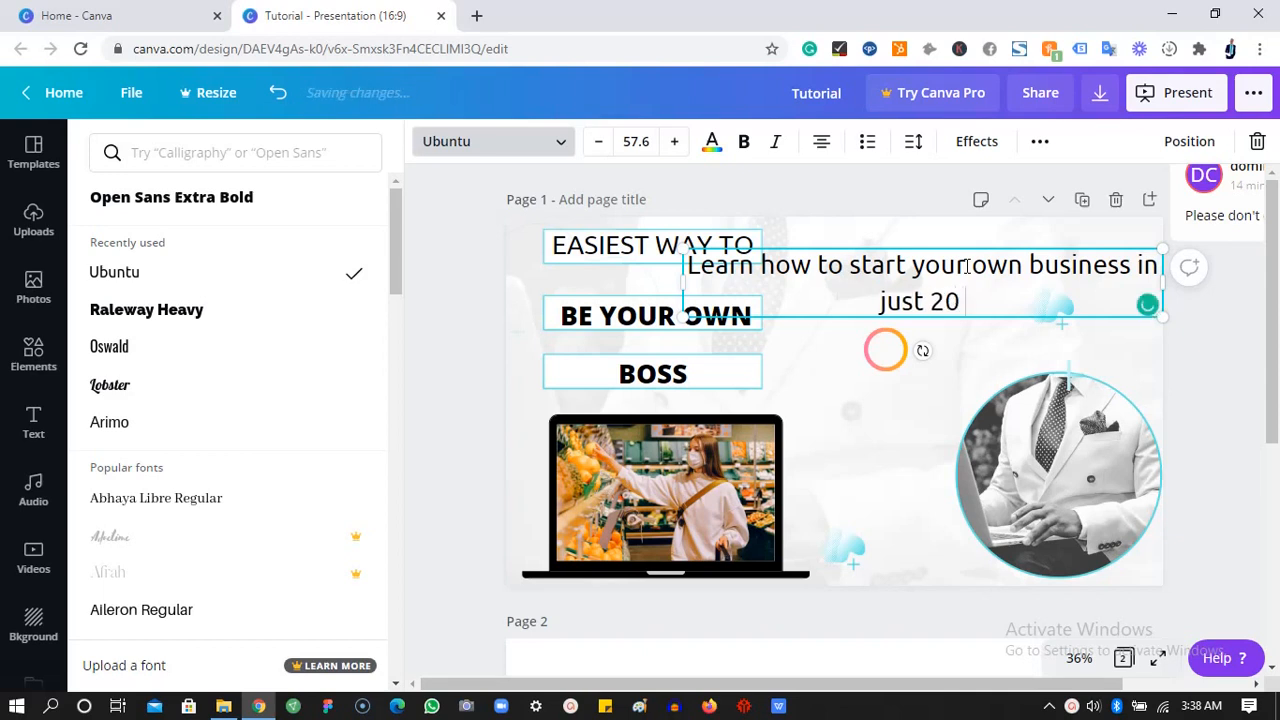
{"action": "type", "text": " days"}
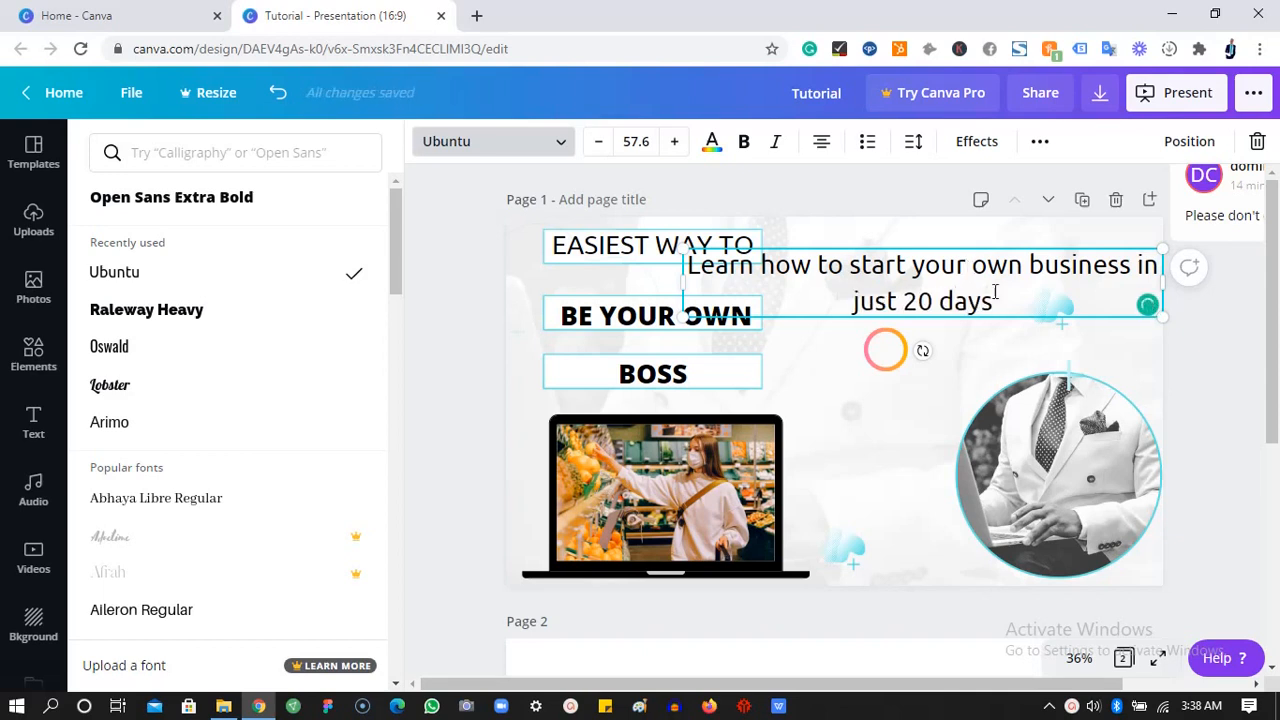
- Change the number of days in the new sentence to 3 and narrow its text box so it clears the headings
{"action": "left_click_drag", "start_coordinate": [933, 301], "coordinate": [908, 303]}
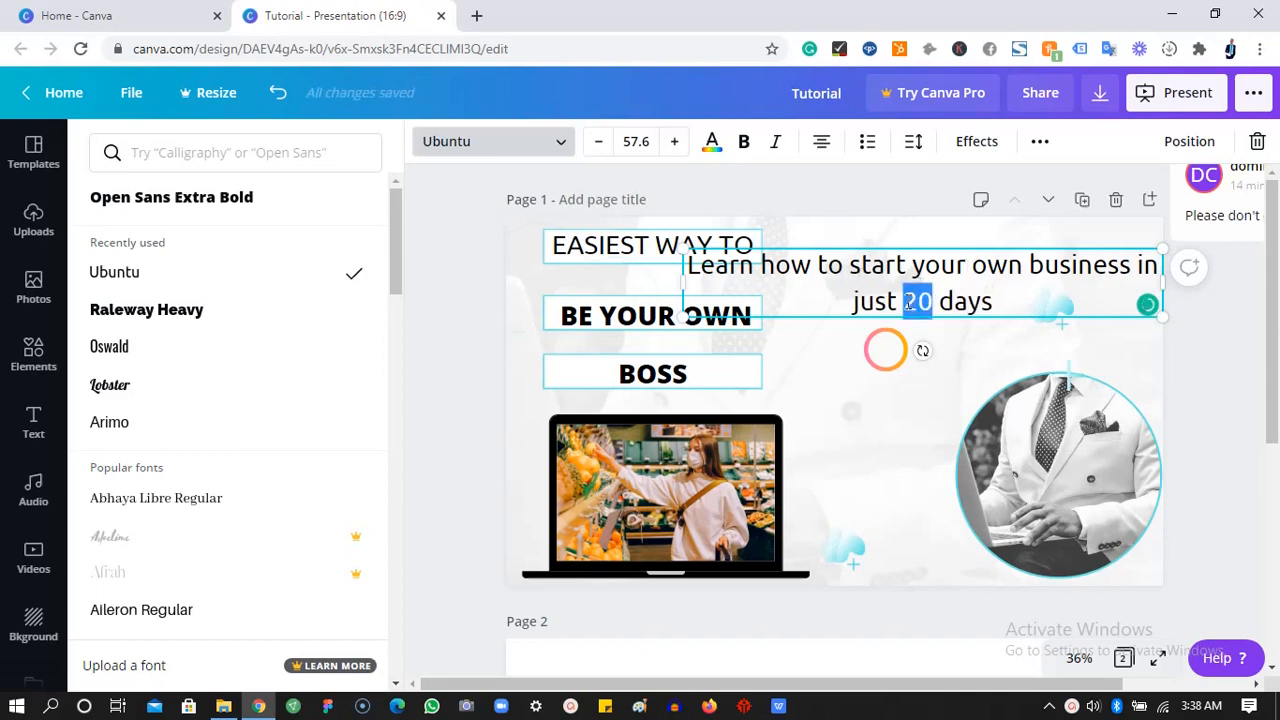
{"action": "type", "text": "3"}
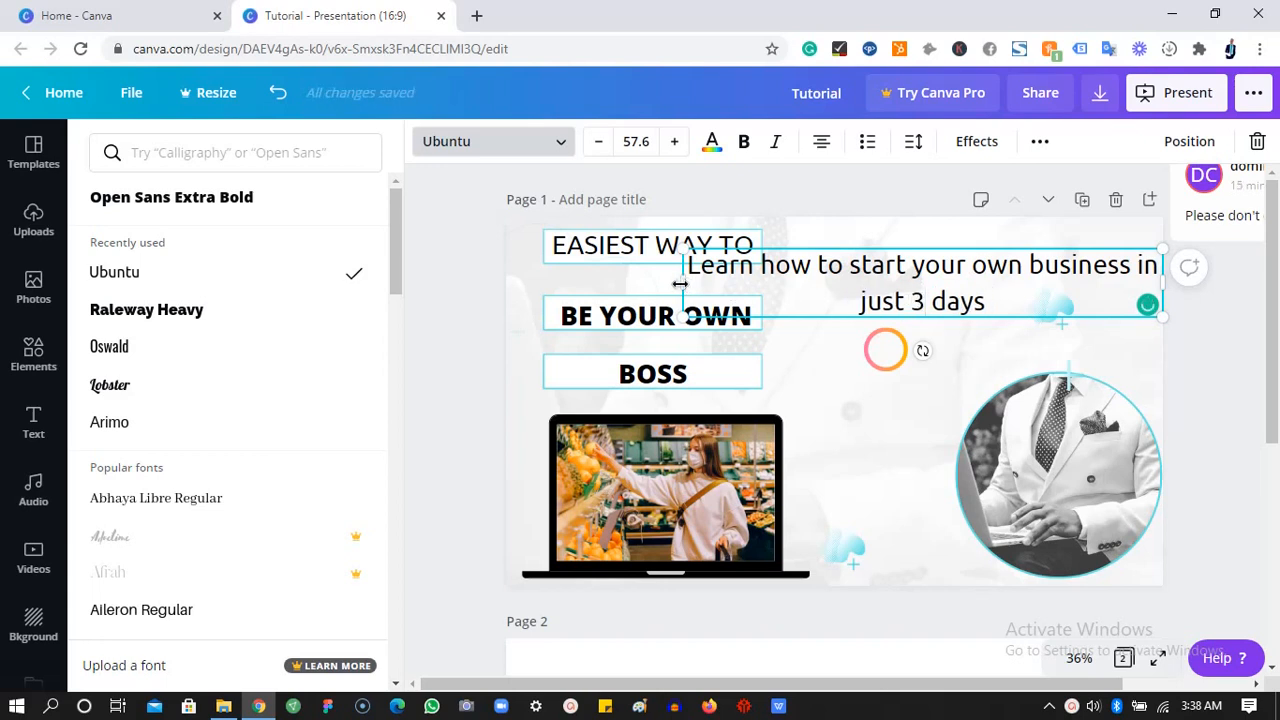
{"action": "left_click_drag", "start_coordinate": [777, 298], "coordinate": [816, 299]}
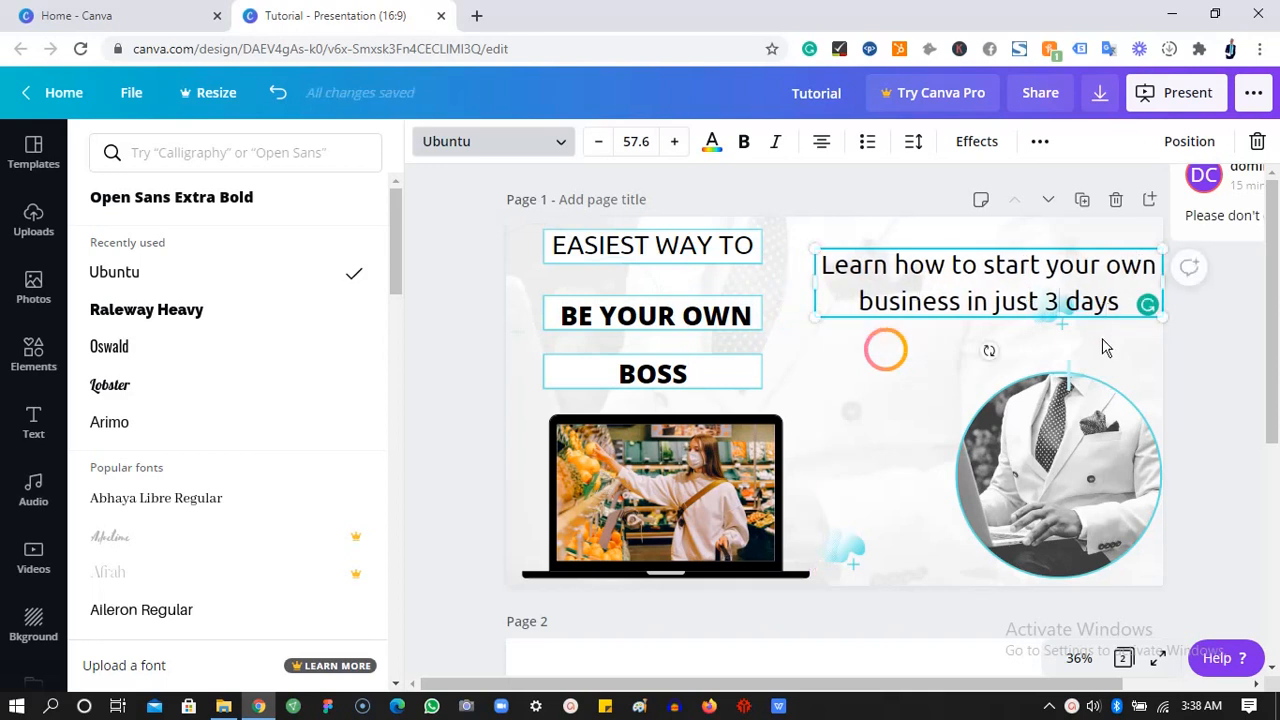
{"action": "left_click", "coordinate": [1105, 347]}
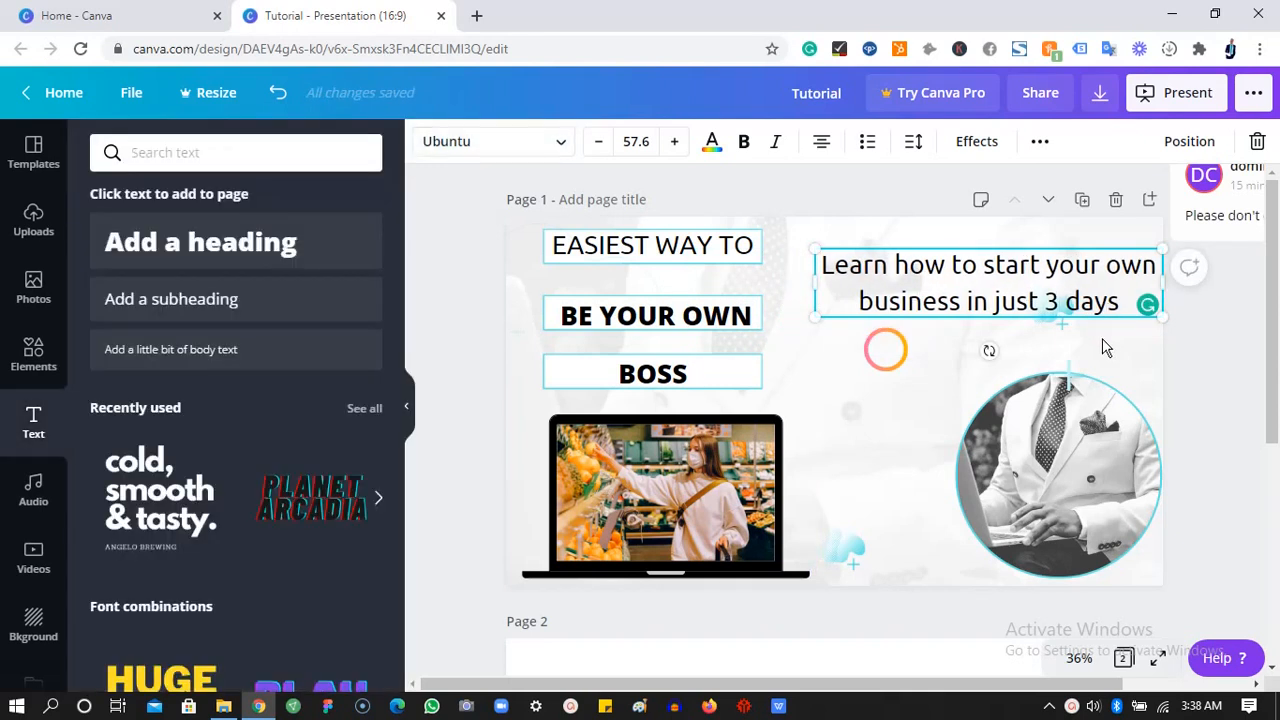
{"action": "left_click", "coordinate": [1192, 412]}
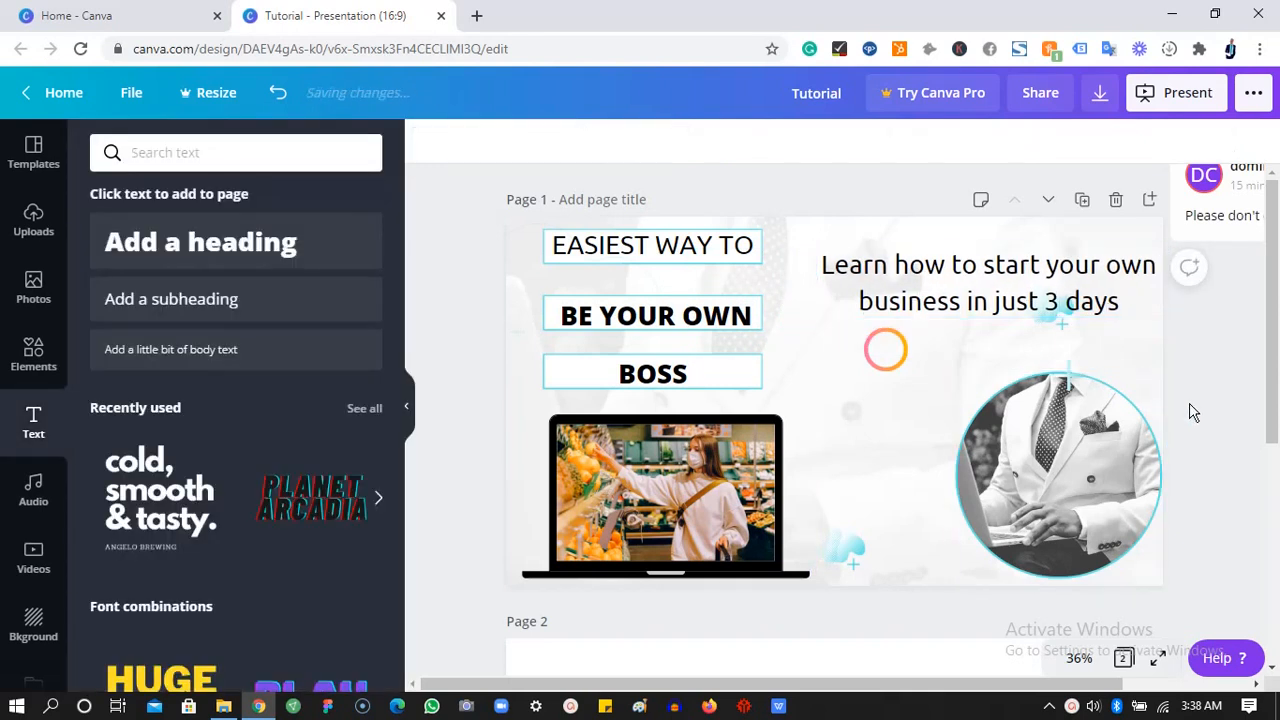
- Make the whole "Learn how to start your own business" sentence bold
{"action": "left_click", "coordinate": [1047, 319]}
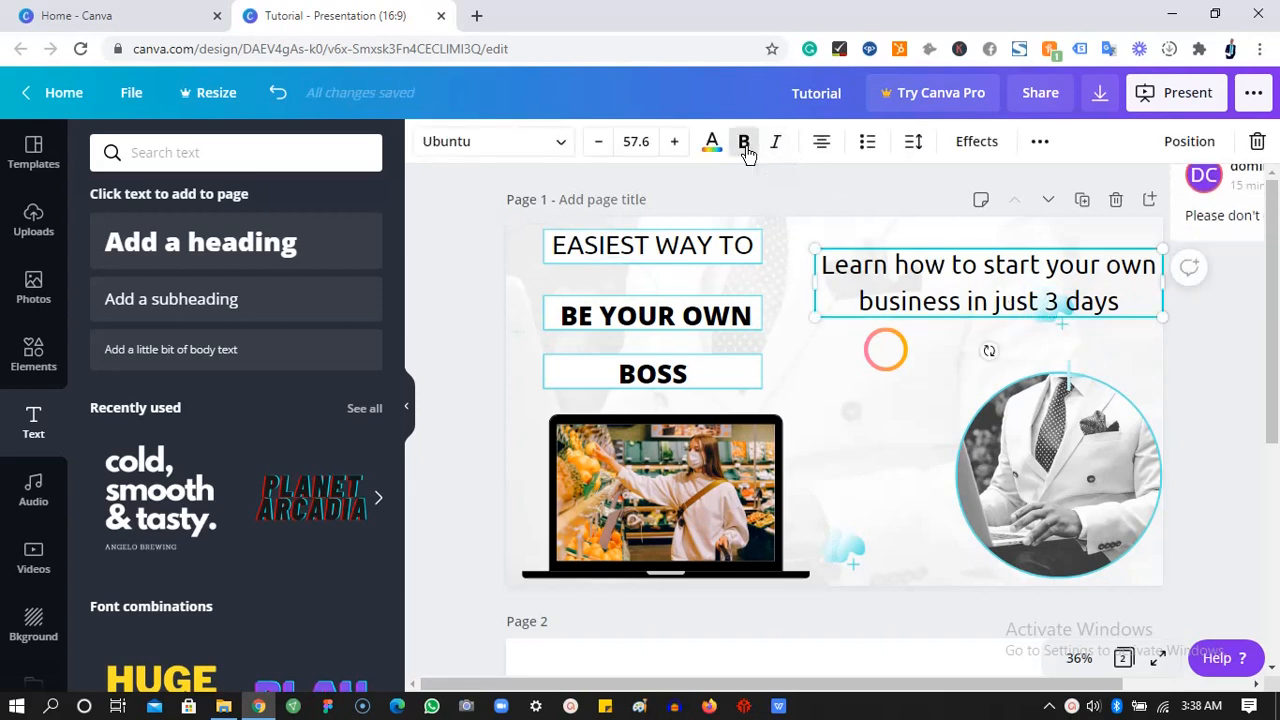
{"action": "double_click", "coordinate": [897, 289]}
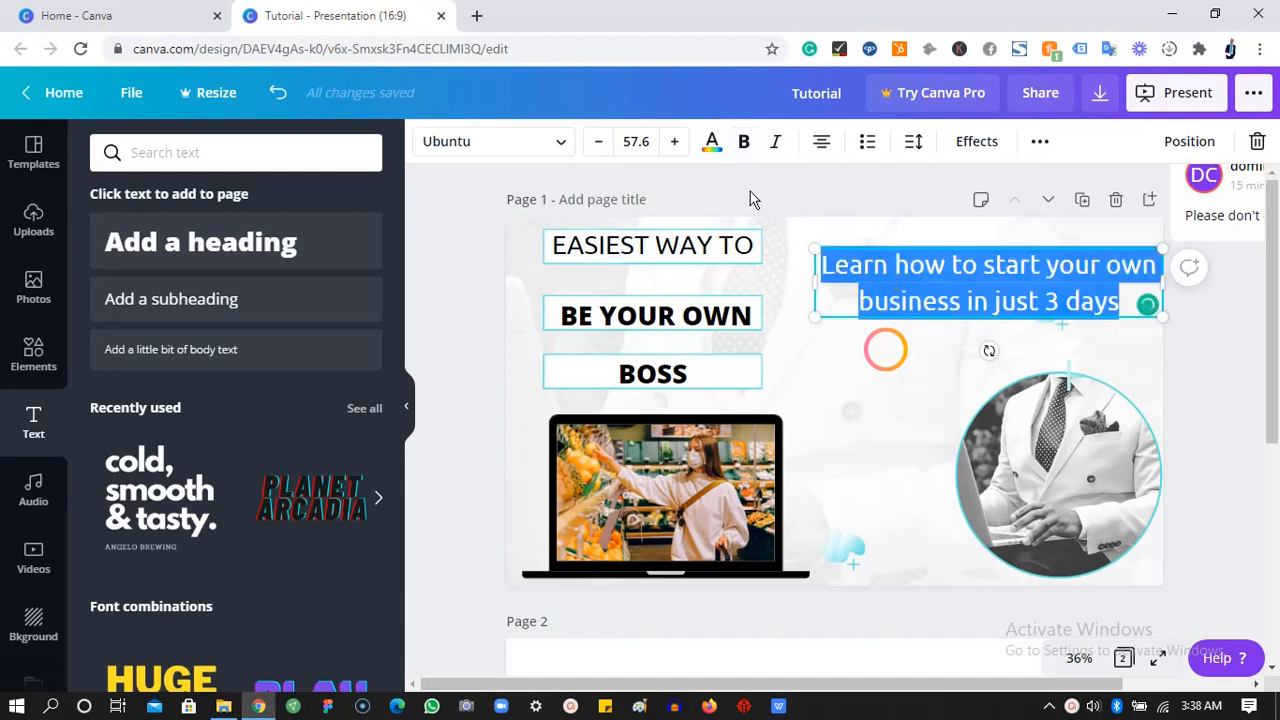
{"action": "left_click", "coordinate": [745, 142]}
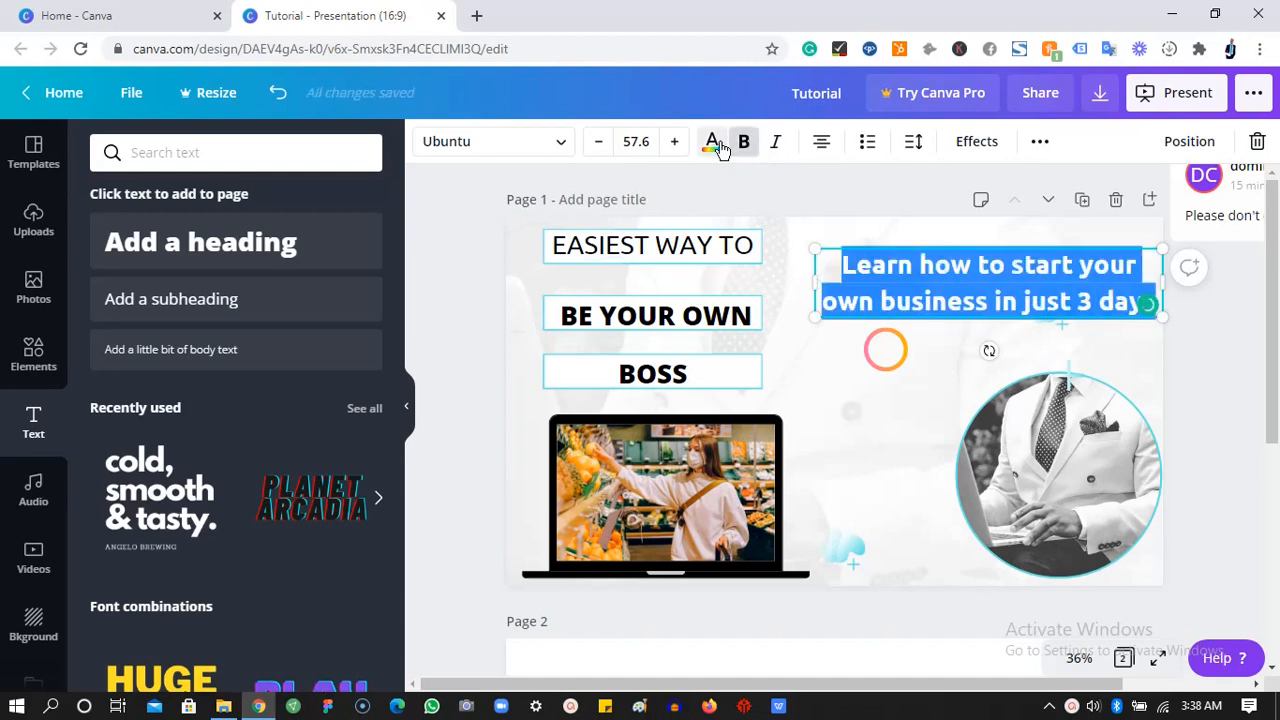
- Set the "Learn how to start your own business" sentence's text colour to the orange document colour
{"action": "left_click", "coordinate": [712, 142]}
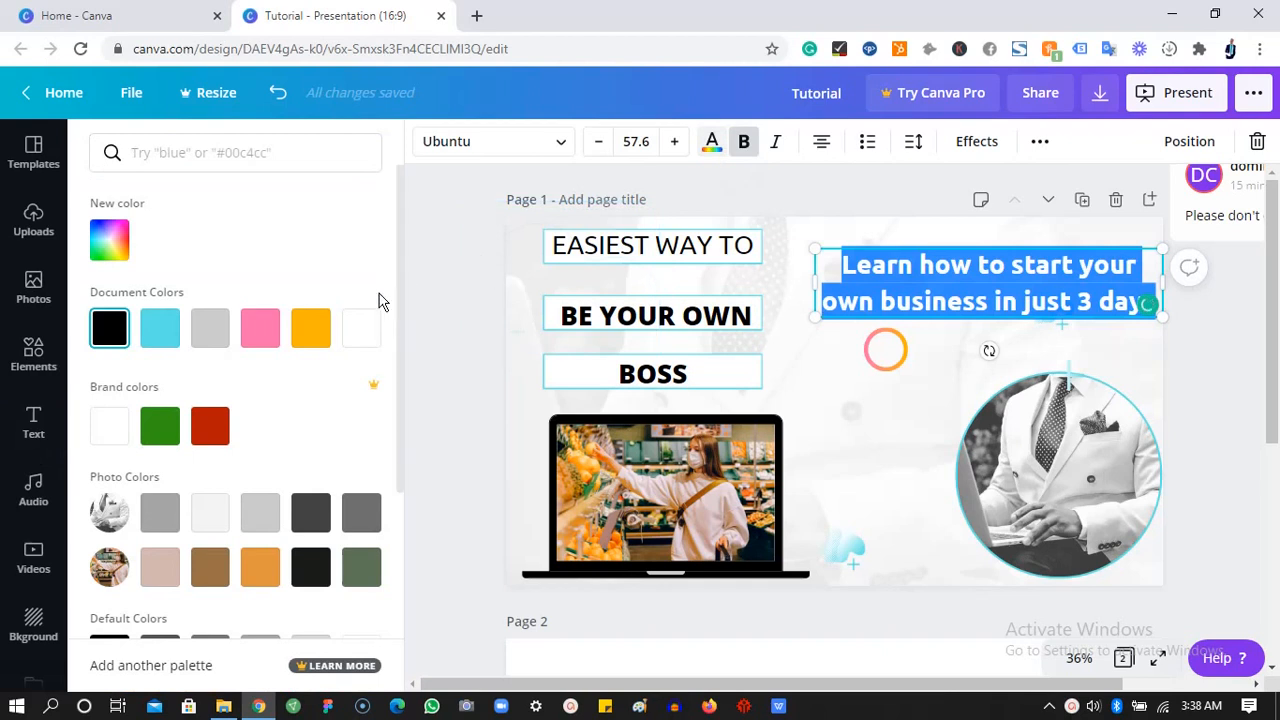
{"action": "left_click", "coordinate": [306, 334]}
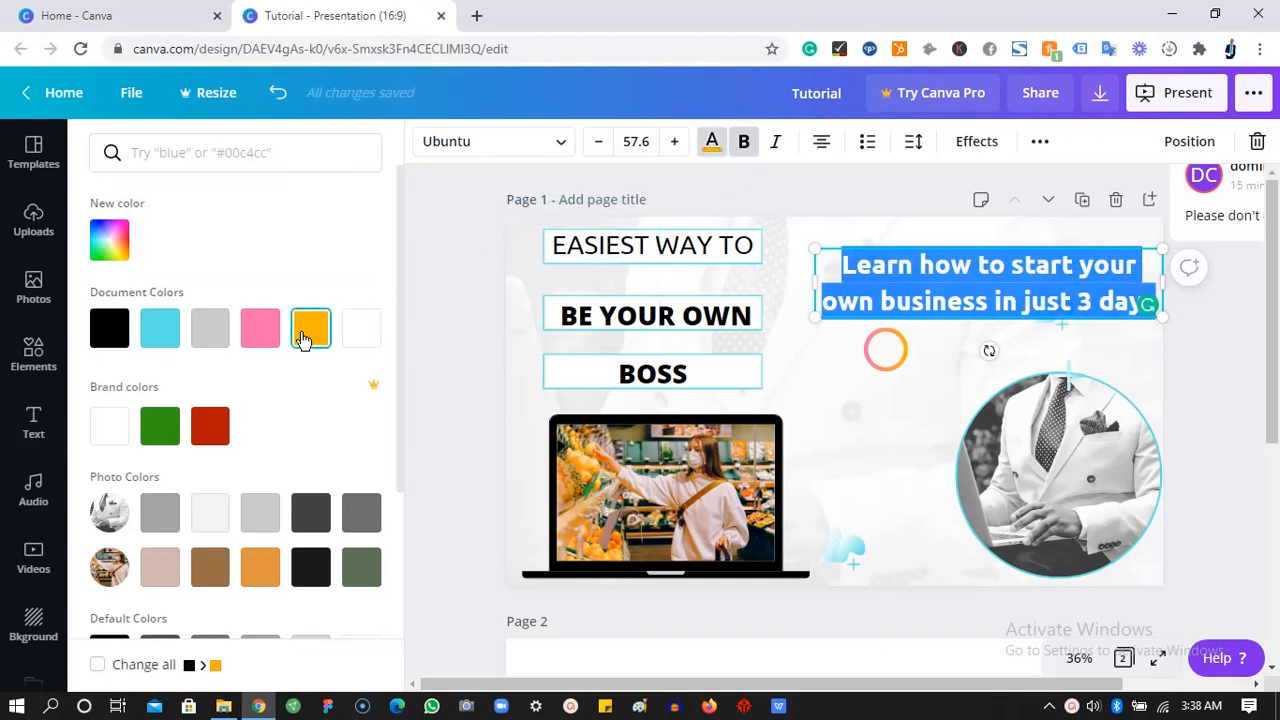
{"action": "key", "text": "Escape"}
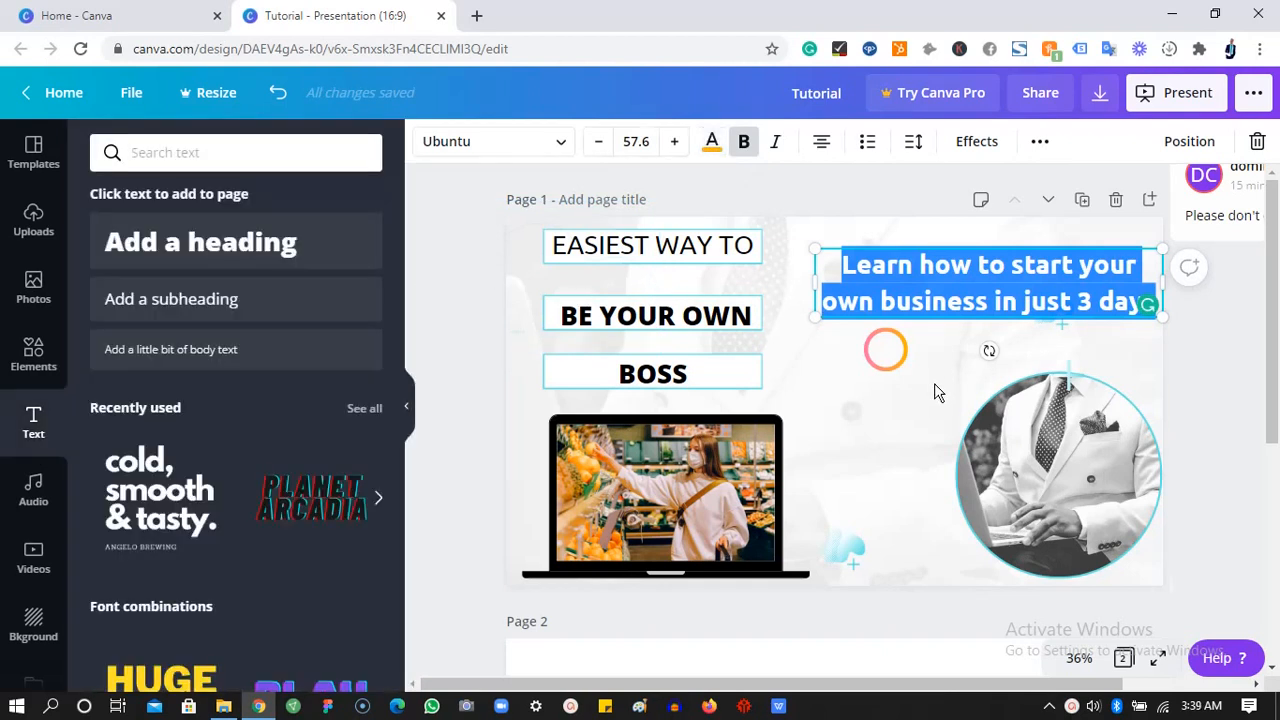
{"action": "left_click", "coordinate": [935, 392]}
- Recolour the "Learn how to start your own business" sentence with the dark purple default colour and make it italic
{"action": "left_click", "coordinate": [1020, 266]}
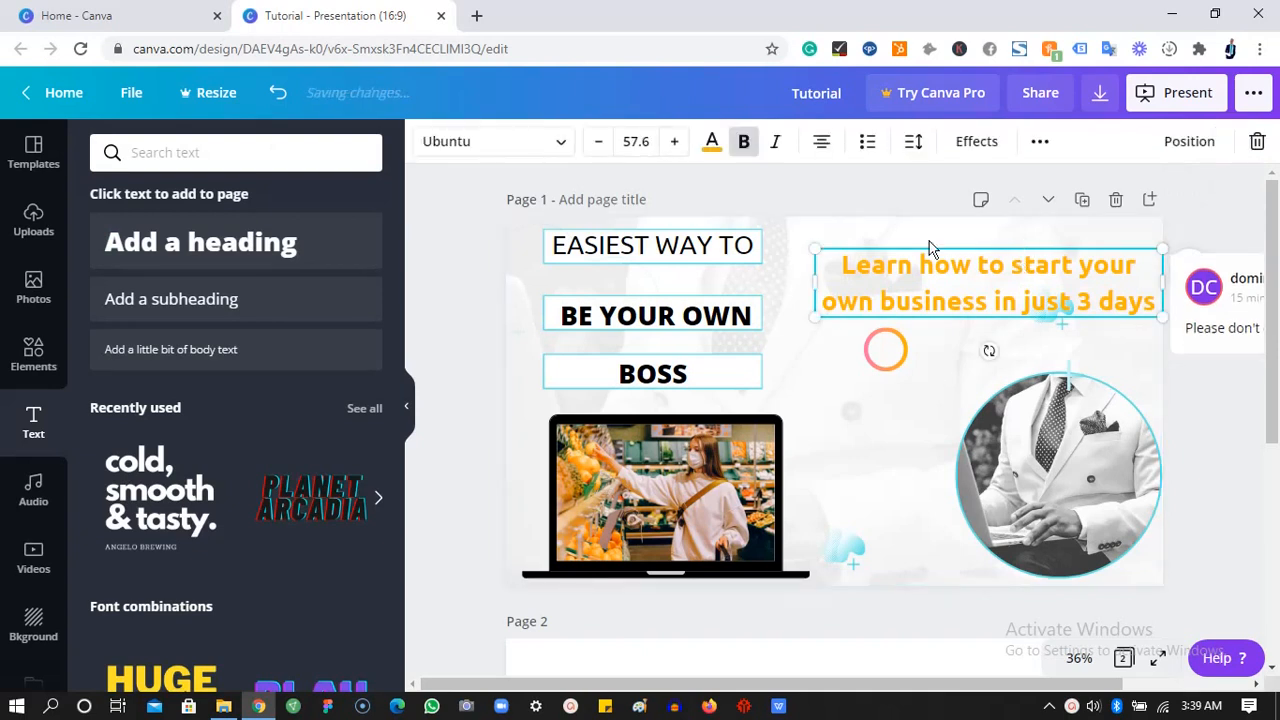
{"action": "left_click", "coordinate": [712, 144]}
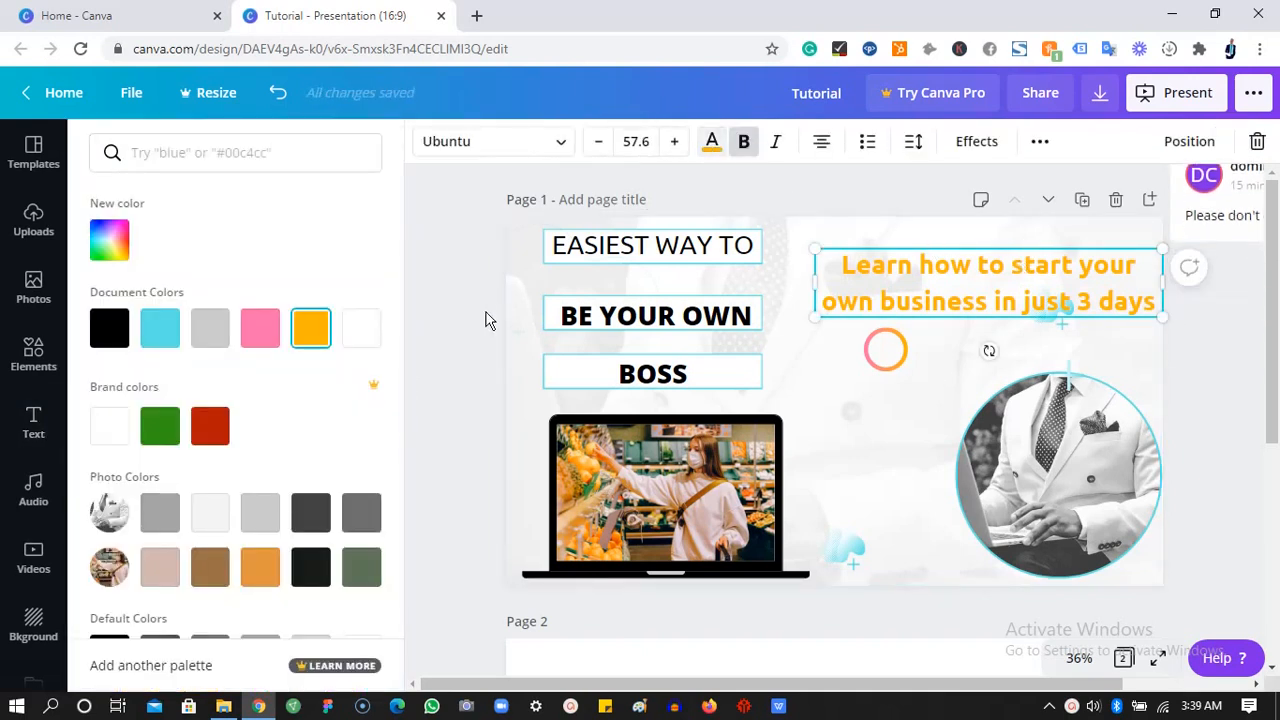
{"action": "left_click_drag", "start_coordinate": [402, 353], "coordinate": [391, 534]}
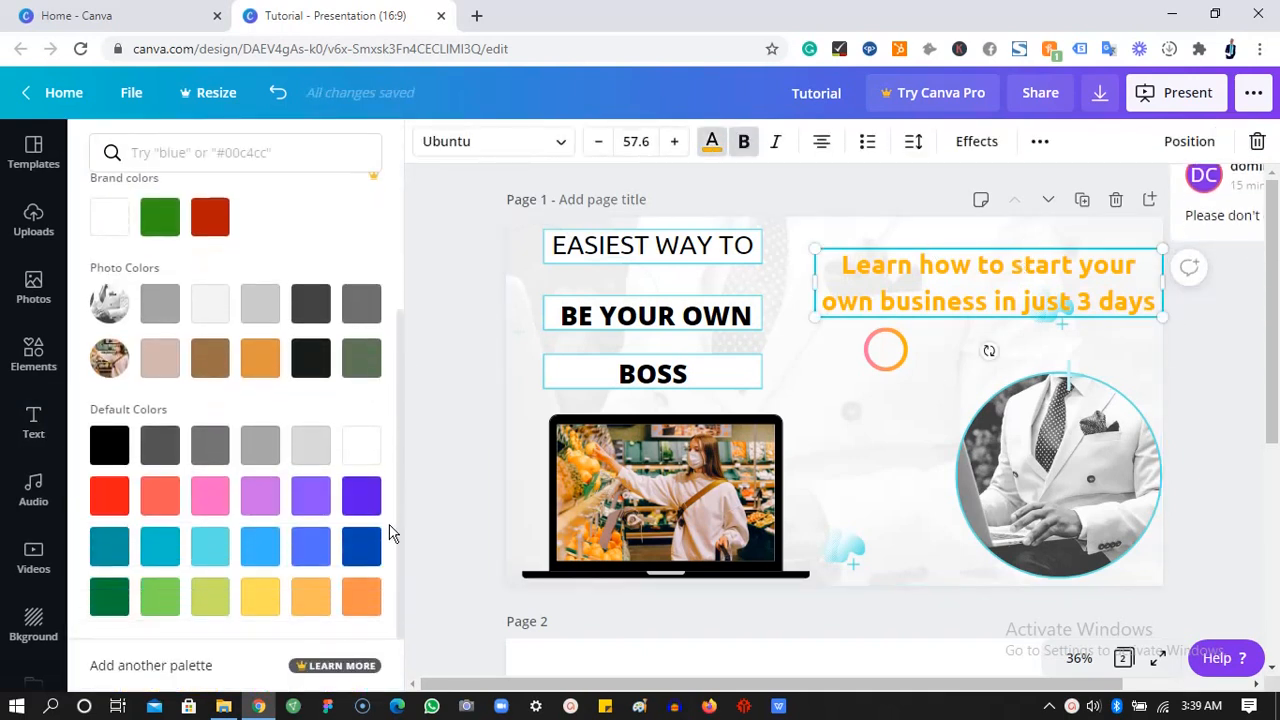
{"action": "left_click", "coordinate": [363, 500]}
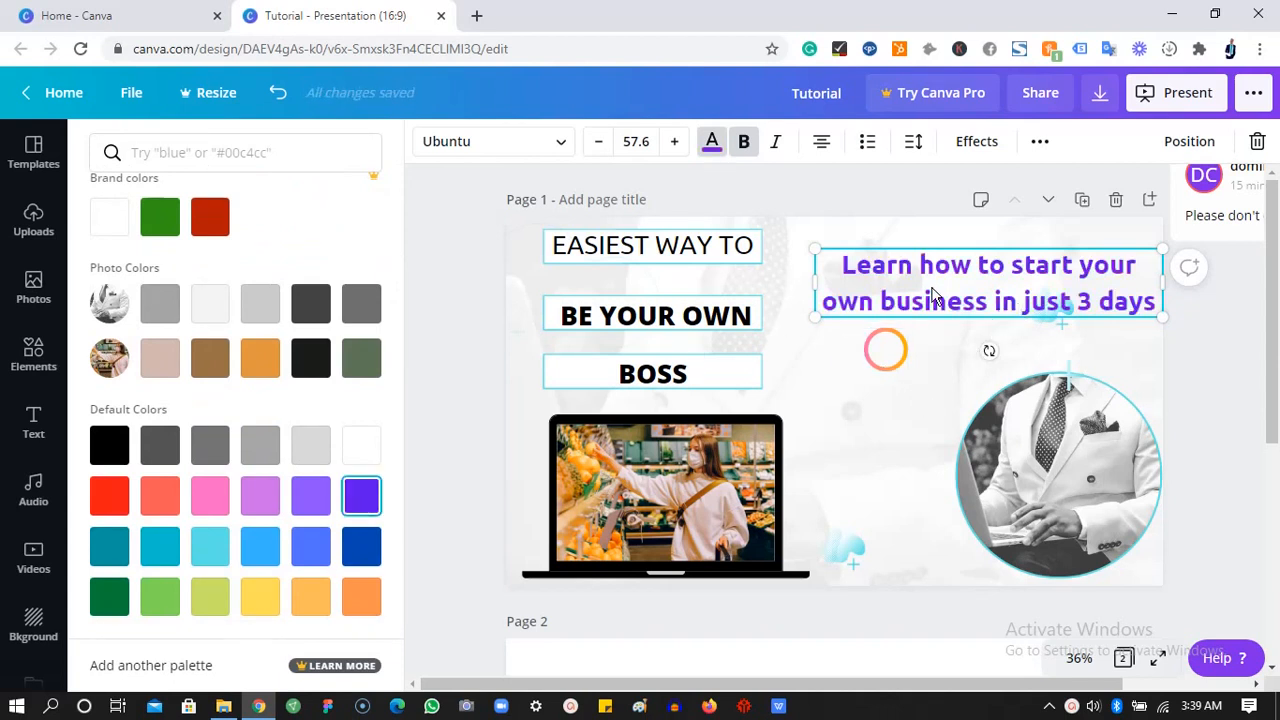
{"action": "left_click", "coordinate": [779, 143]}
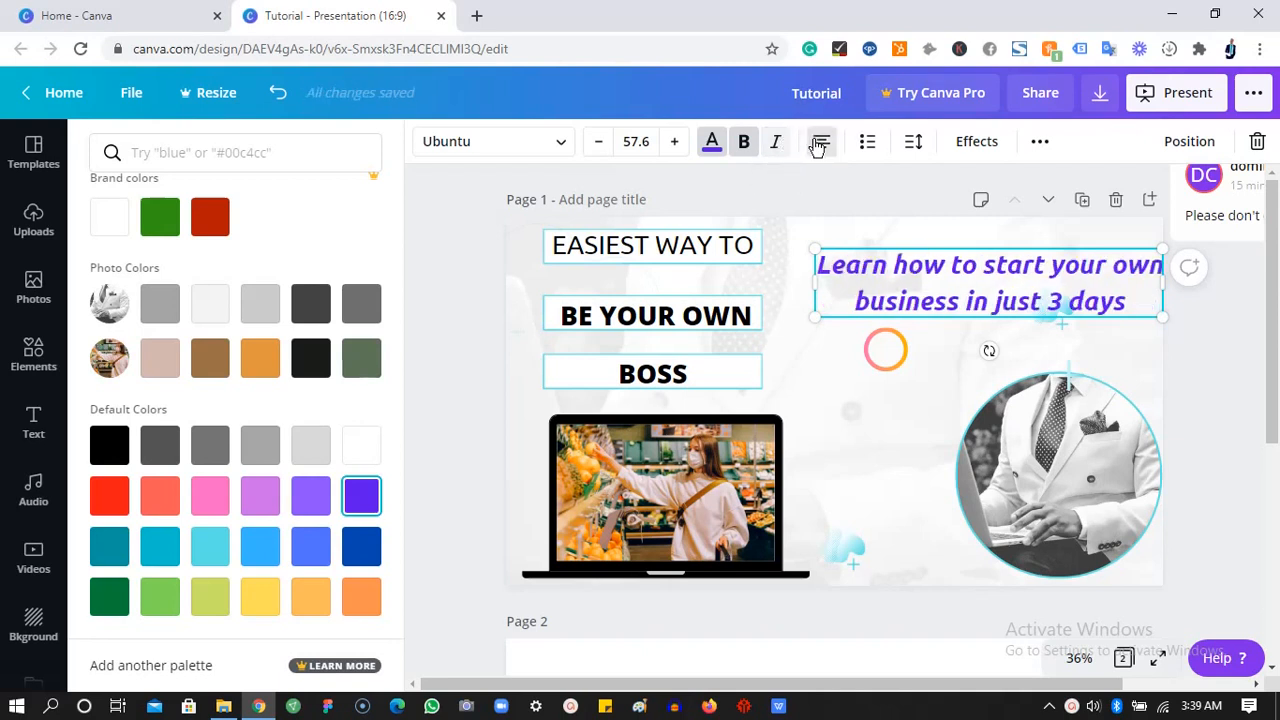
- Cycle the sentence through left, right and centre alignment, finishing with it left-aligned
{"action": "left_click", "coordinate": [819, 146]}
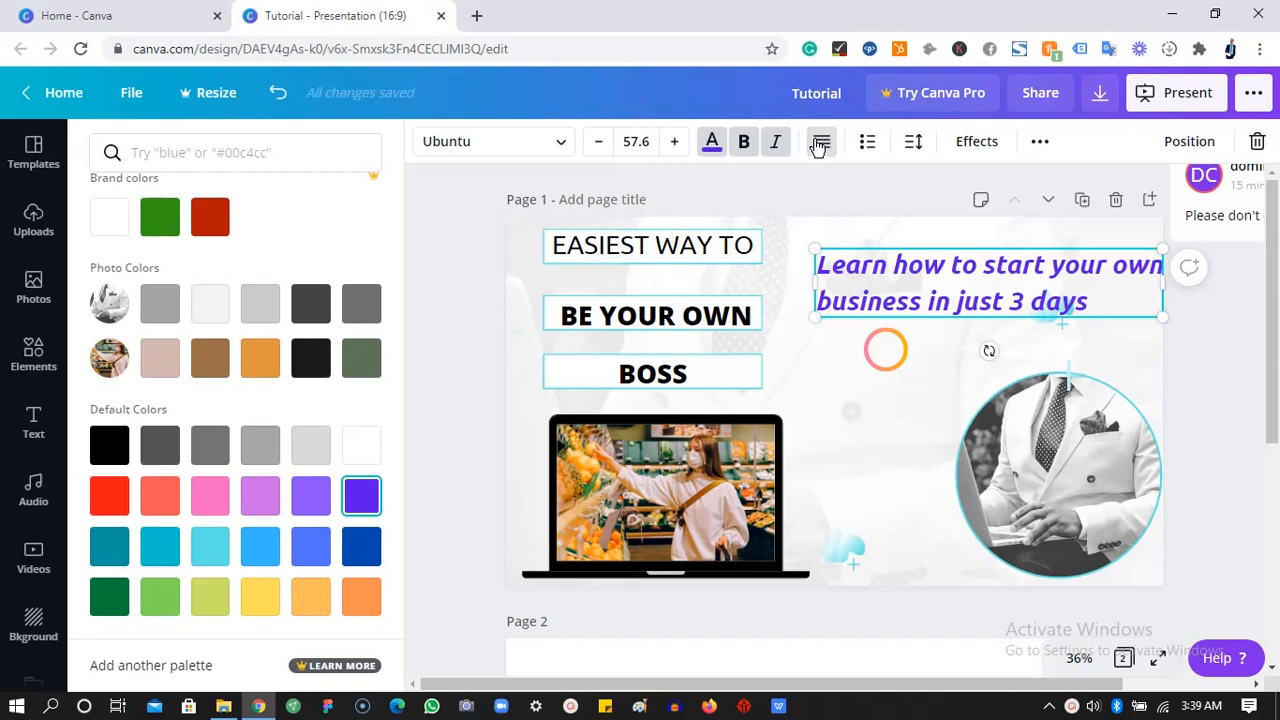
{"action": "left_click", "coordinate": [819, 146]}
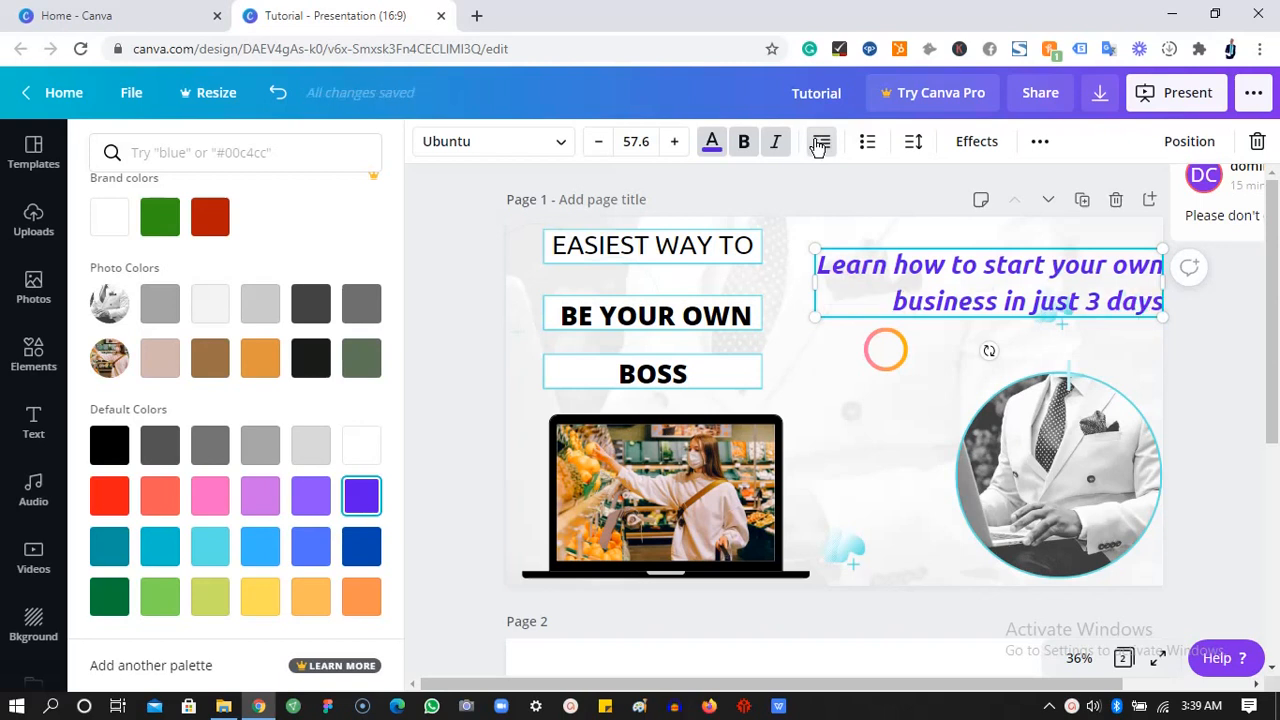
{"action": "left_click", "coordinate": [819, 146]}
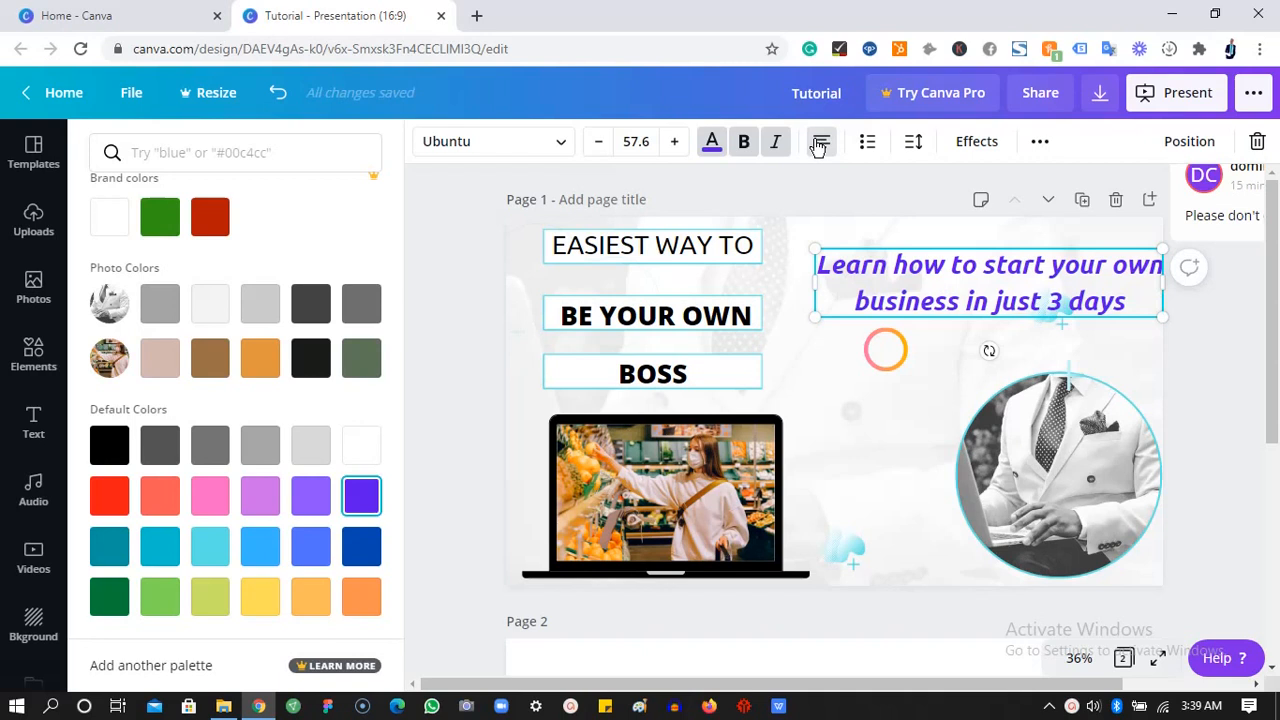
{"action": "left_click", "coordinate": [819, 146]}
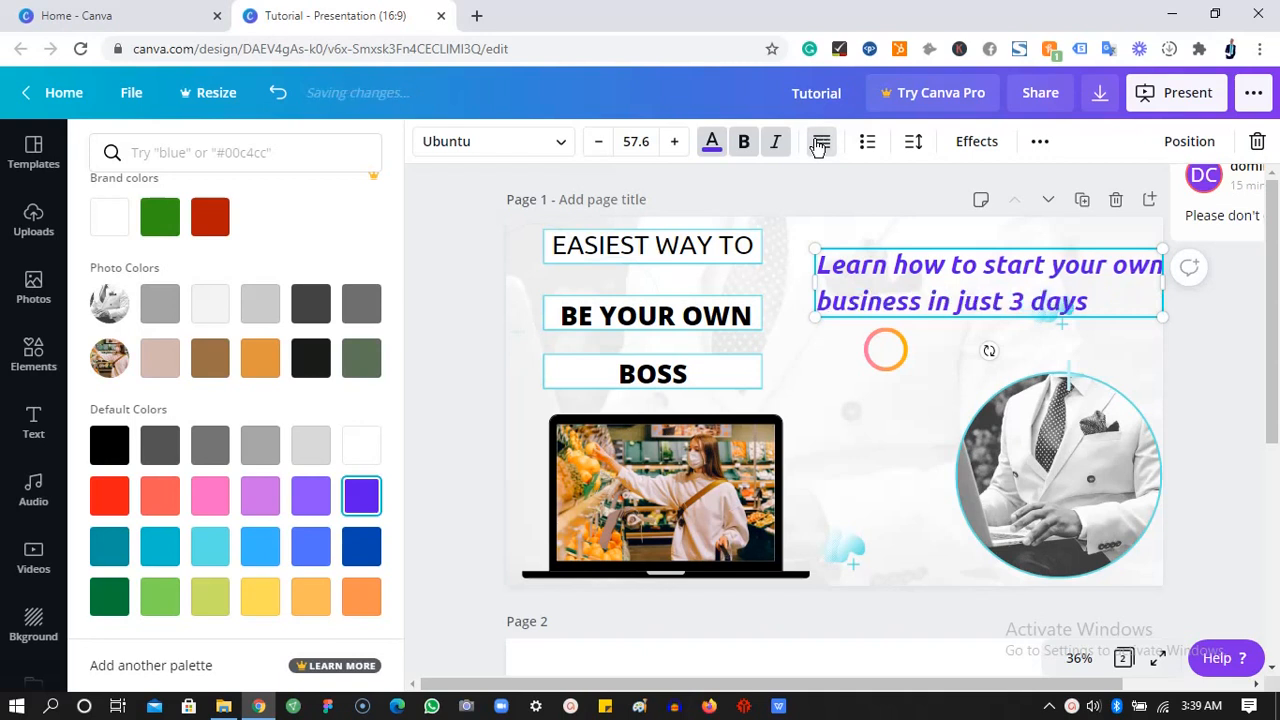
{"action": "left_click", "coordinate": [819, 146]}
{"action": "left_click", "coordinate": [819, 146]}
{"action": "left_click", "coordinate": [819, 146]}
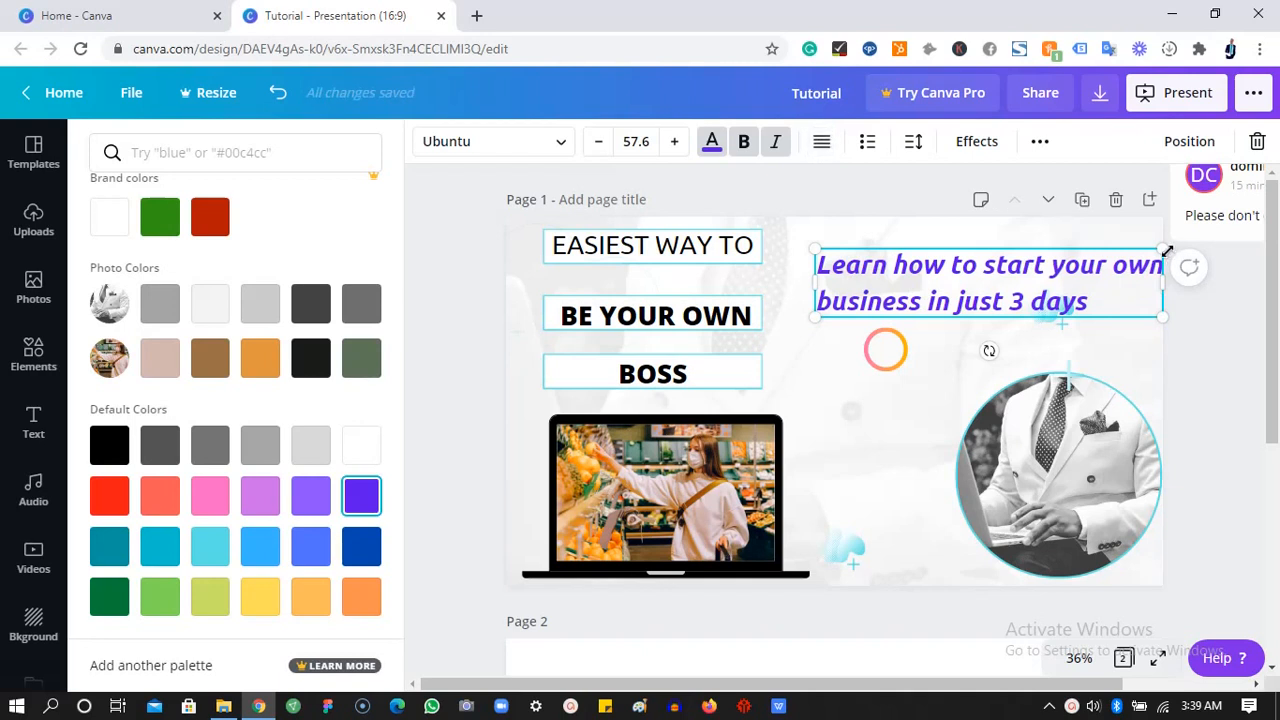
- Resize the "Learn how to start your own business" sentence, entering font size 36 and finishing with a narrower box at size 43
{"action": "left_click_drag", "start_coordinate": [1155, 251], "coordinate": [1114, 260]}
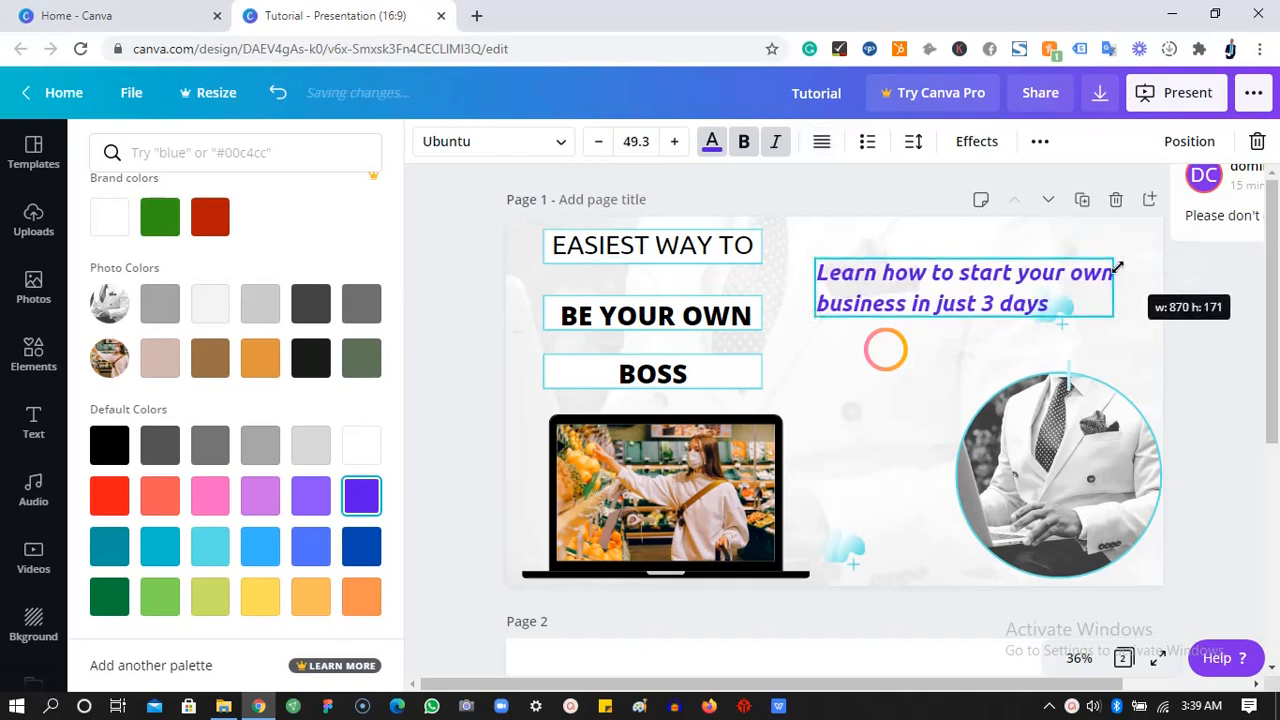
{"action": "left_click", "coordinate": [646, 148]}
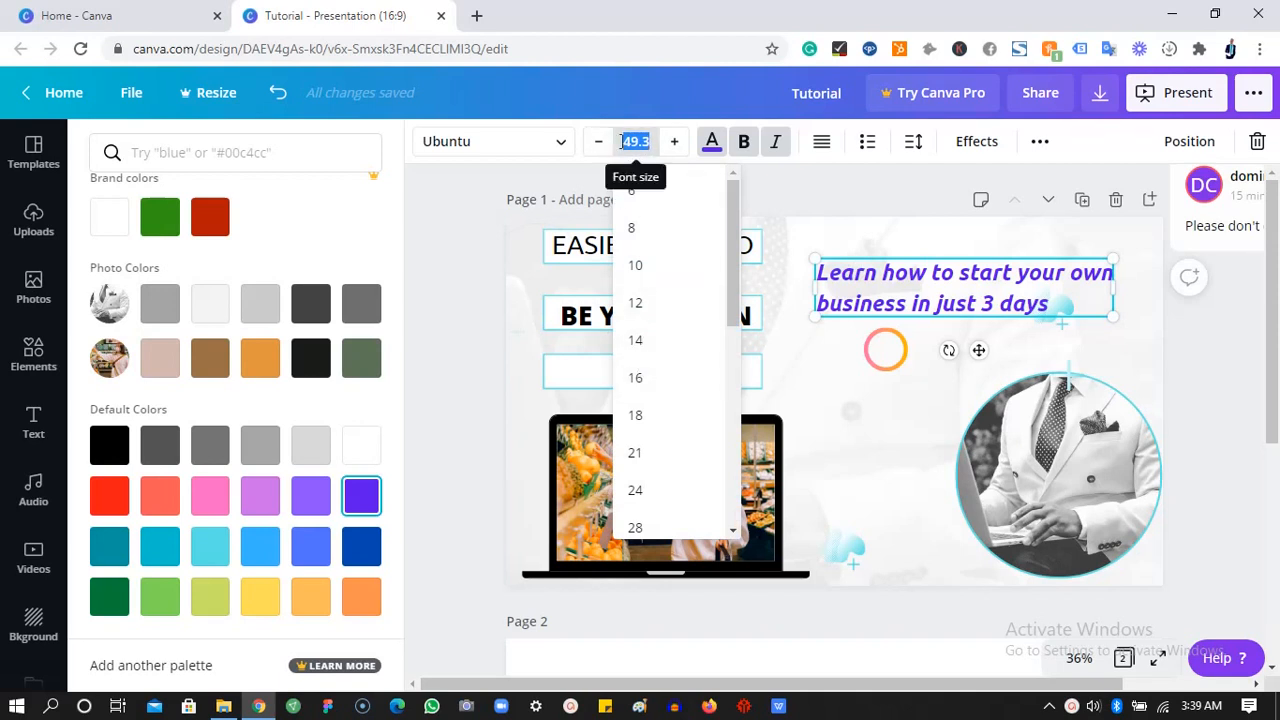
{"action": "key", "text": "BackSpace"}
{"action": "type", "text": "36"}
{"action": "key", "text": "Return"}
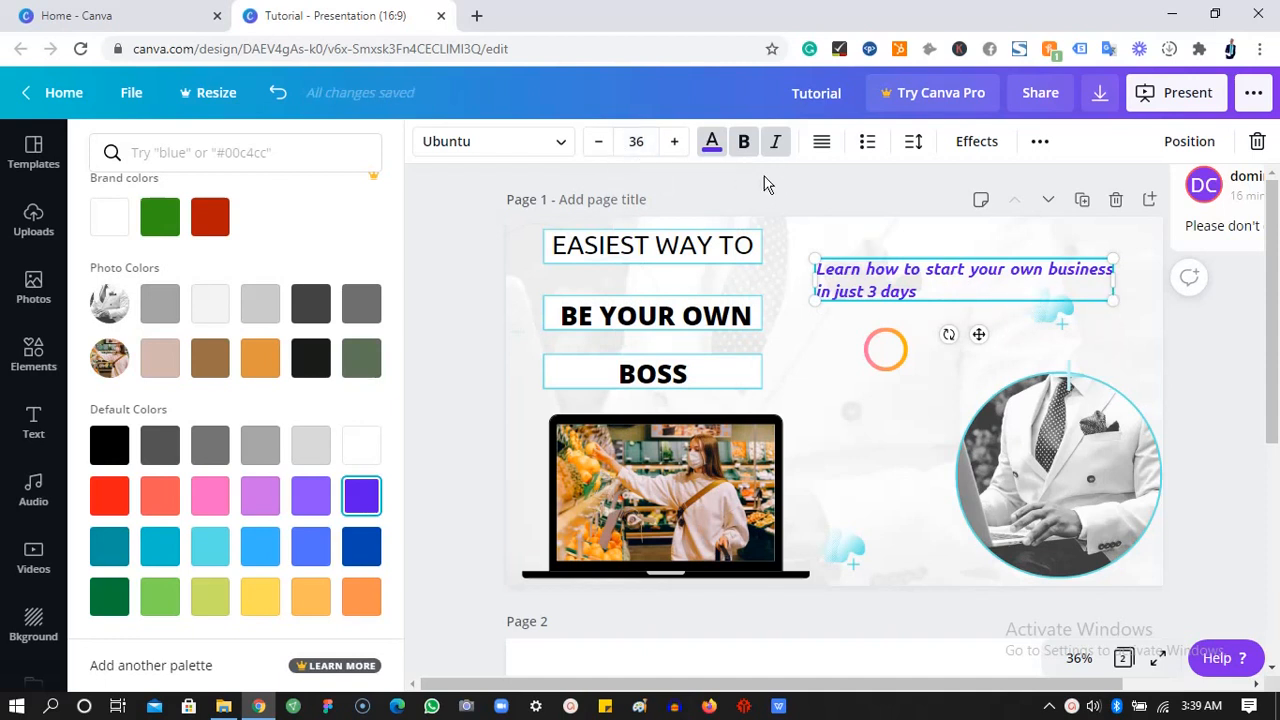
{"action": "left_click_drag", "start_coordinate": [1112, 286], "coordinate": [1074, 310]}
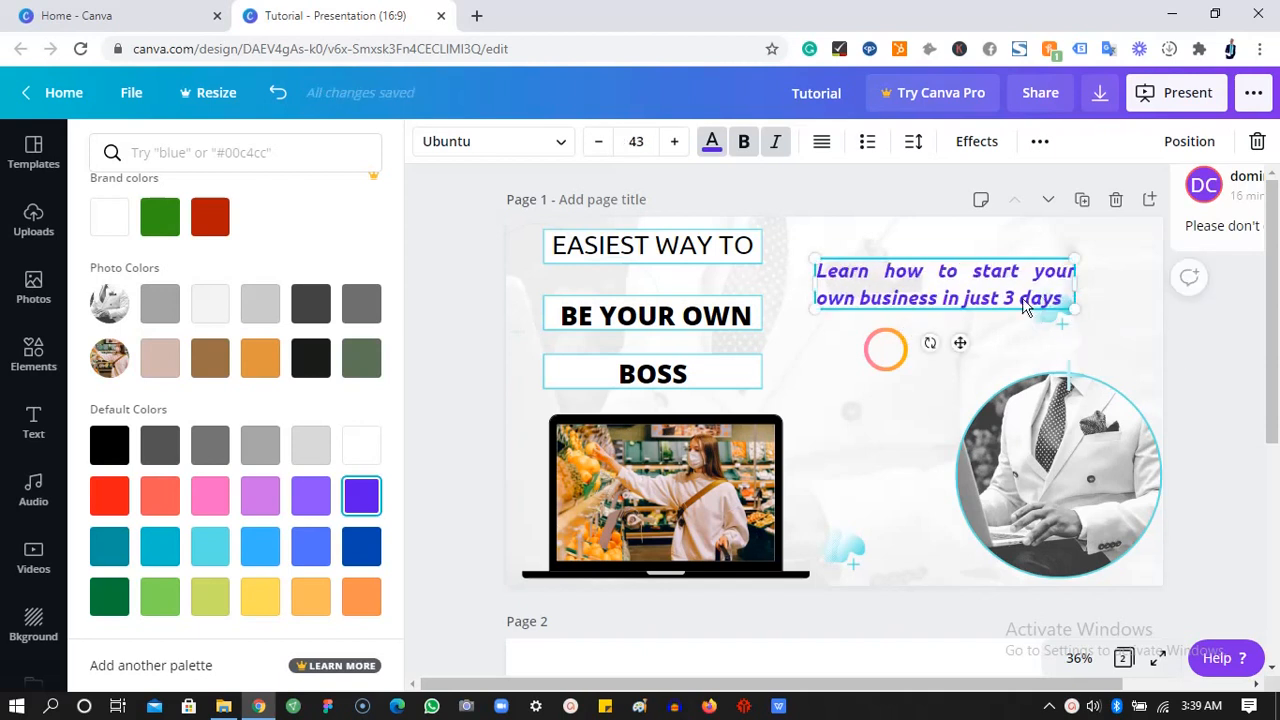
- Move the sentence above the round photo and shift the pink-orange ring down, clear of the text
{"action": "left_click_drag", "start_coordinate": [1042, 282], "coordinate": [1057, 318]}
{"action": "left_click", "coordinate": [967, 358]}
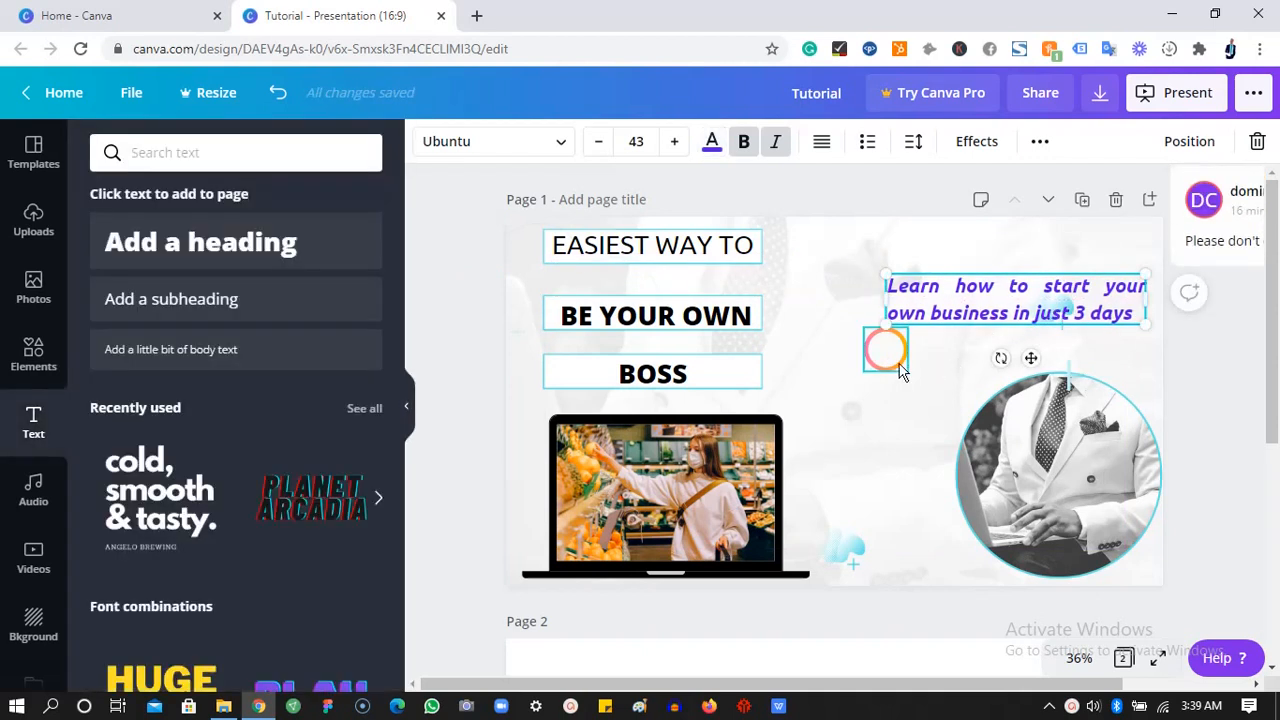
{"action": "left_click_drag", "start_coordinate": [899, 403], "coordinate": [901, 420]}
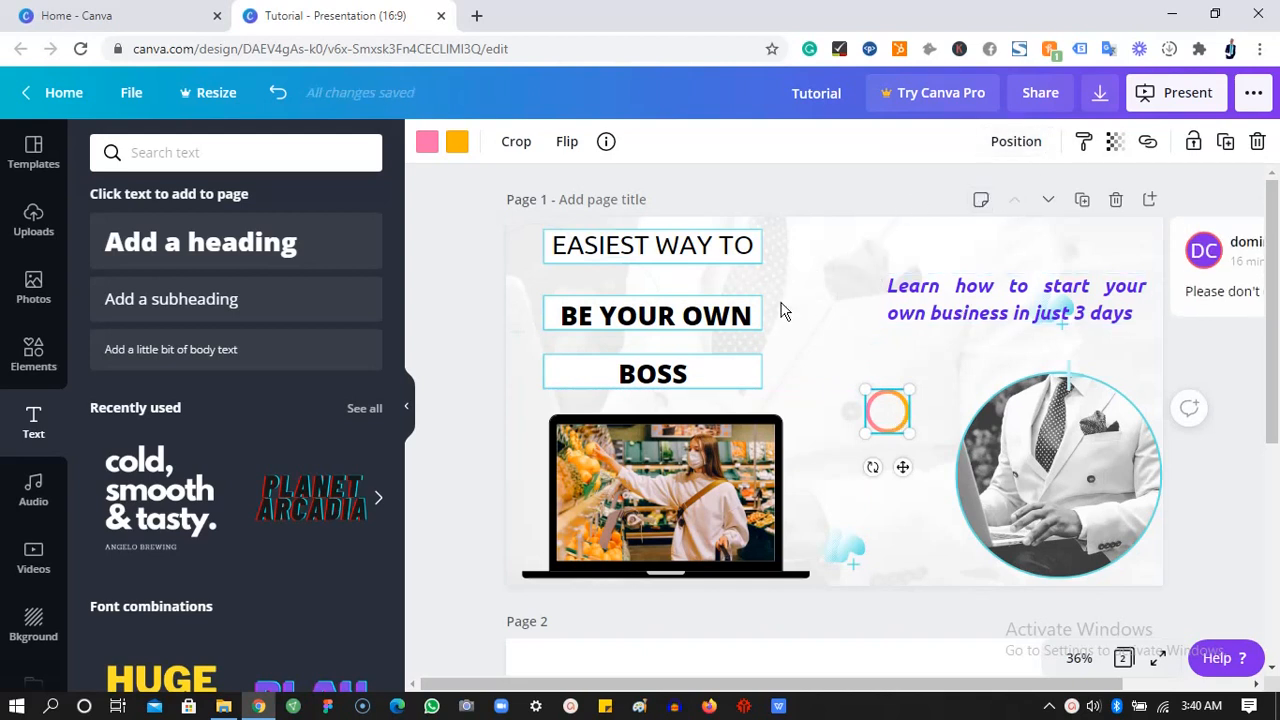
- Set the "EASIEST WAY TO" heading's text colour to the turquoise document colour
{"action": "left_click", "coordinate": [760, 248]}
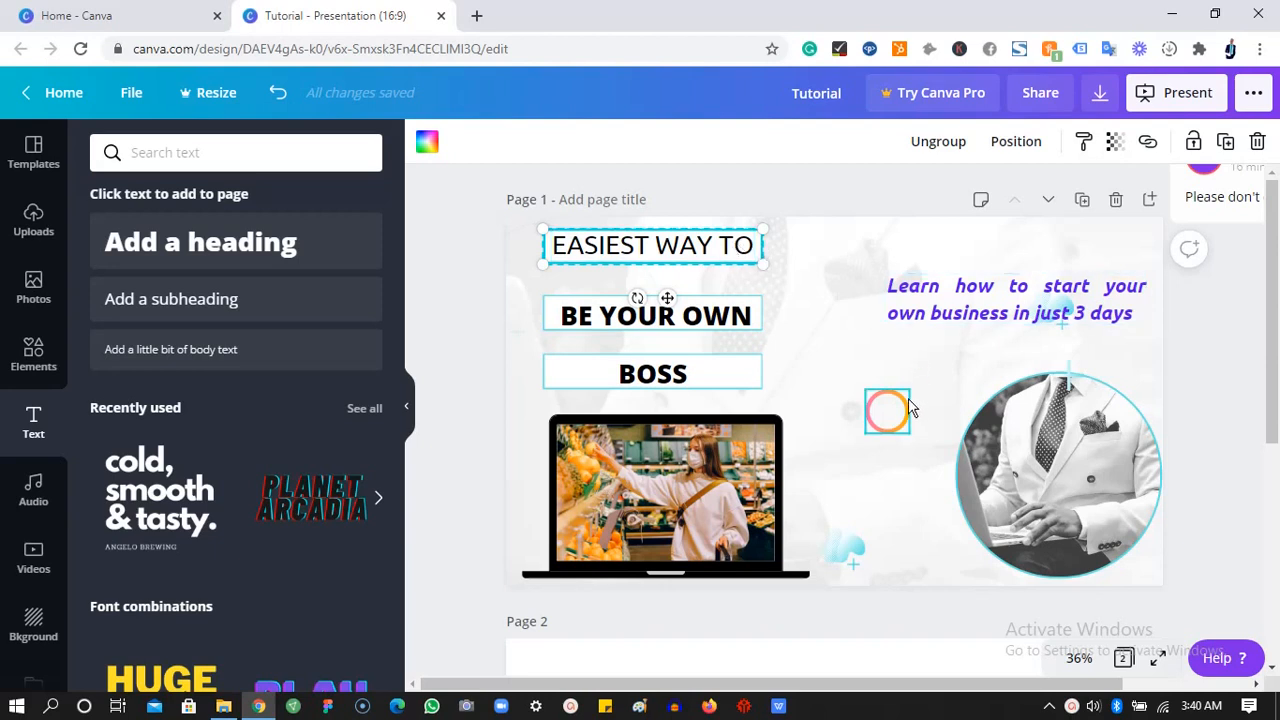
{"action": "left_click", "coordinate": [707, 258]}
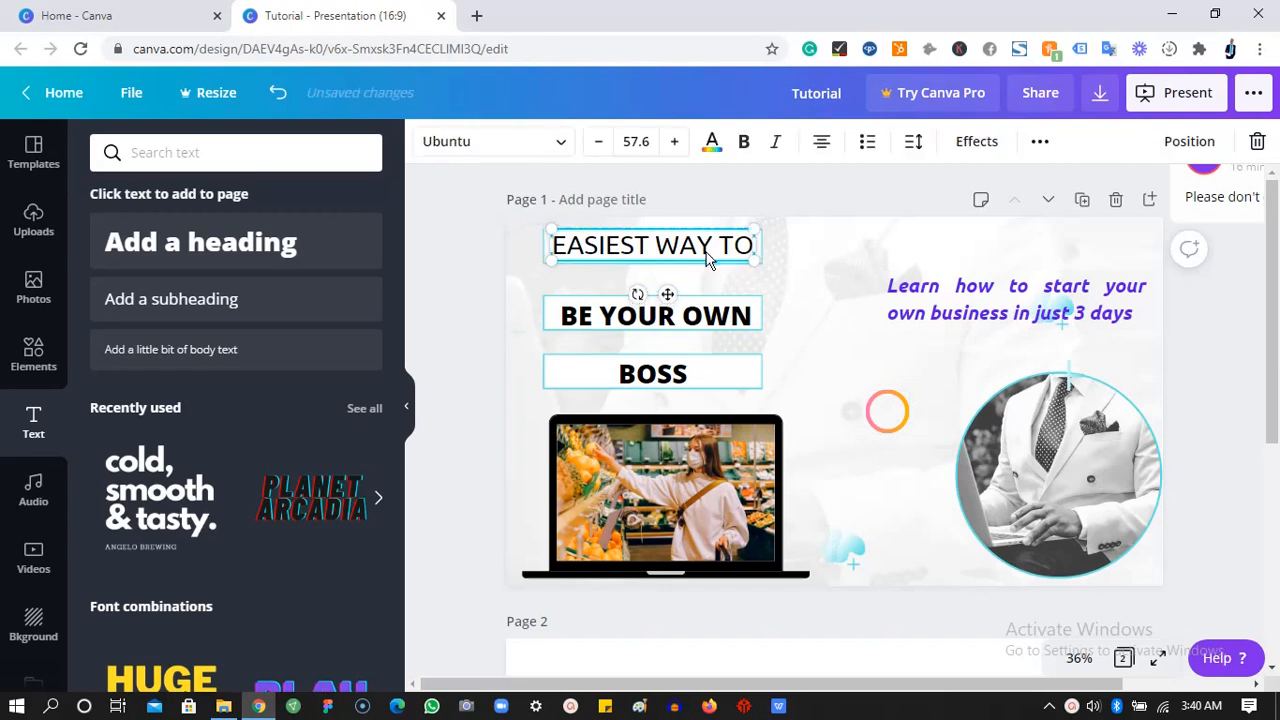
{"action": "left_click", "coordinate": [712, 141]}
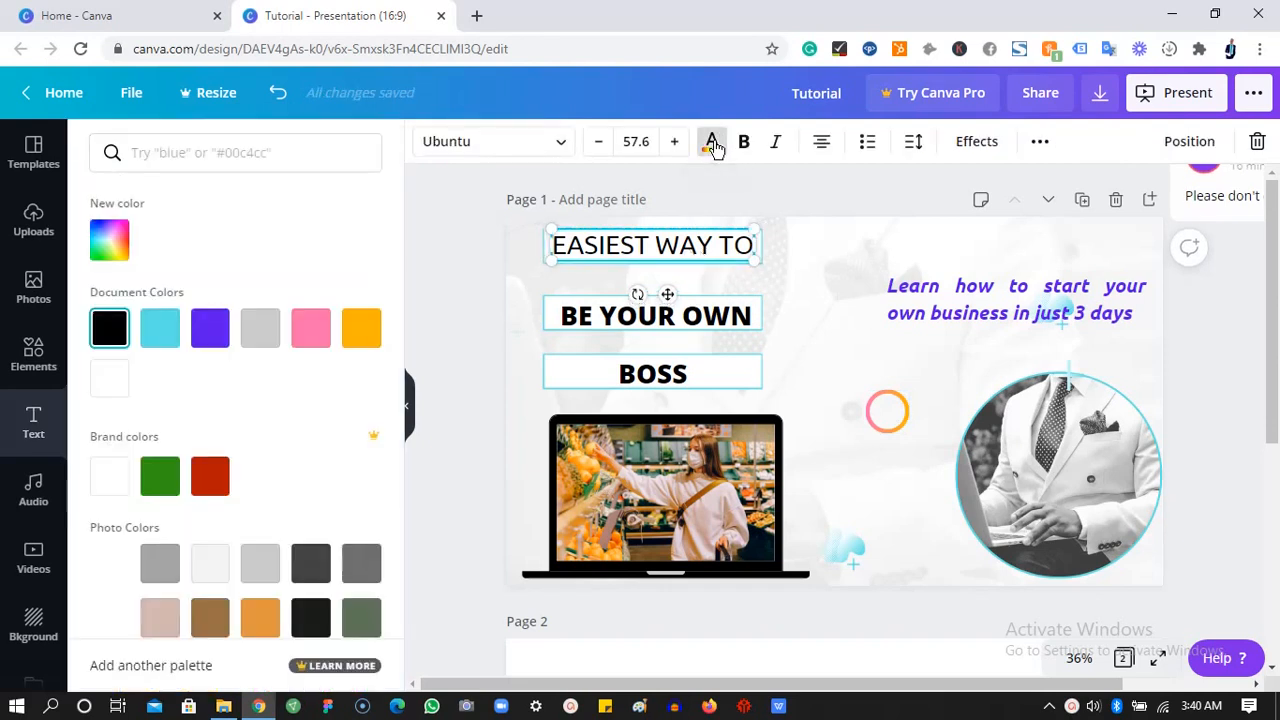
{"action": "left_click", "coordinate": [172, 333]}
{"action": "left_click", "coordinate": [828, 371]}
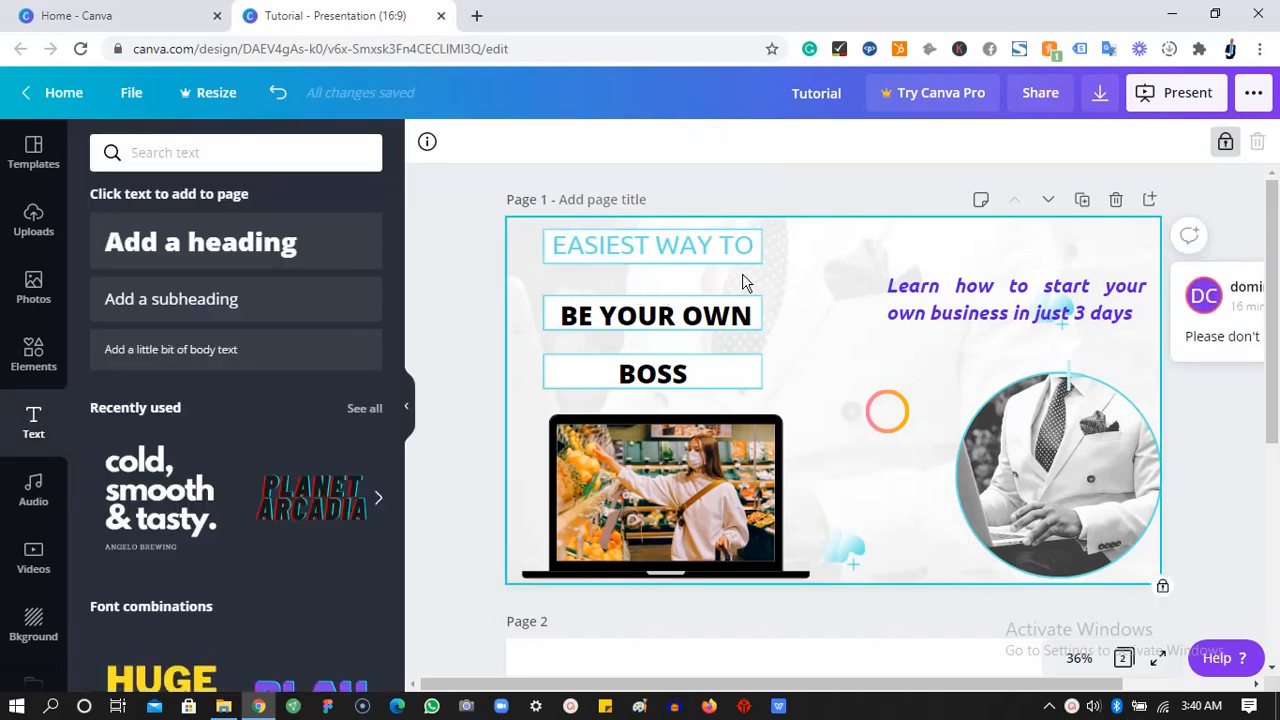
- Recolour the "BOSS" heading with the turquoise document colour
{"action": "left_click", "coordinate": [730, 248]}
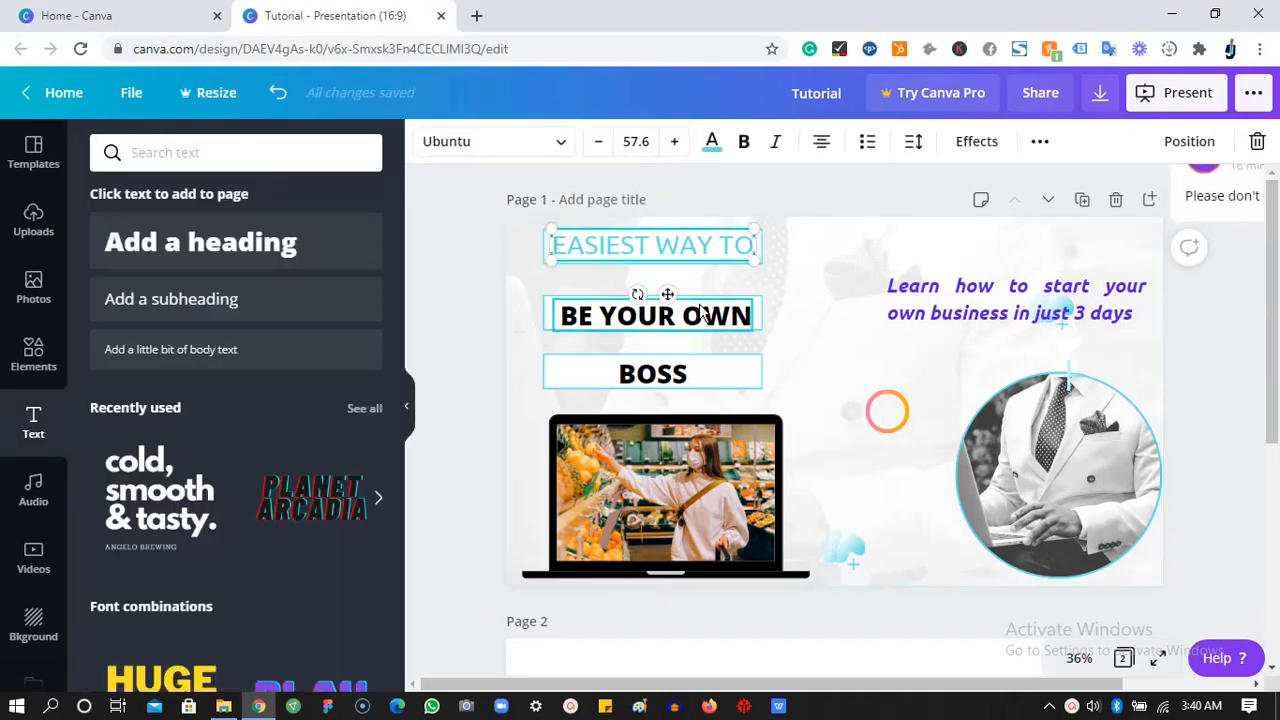
{"action": "left_click", "coordinate": [676, 372]}
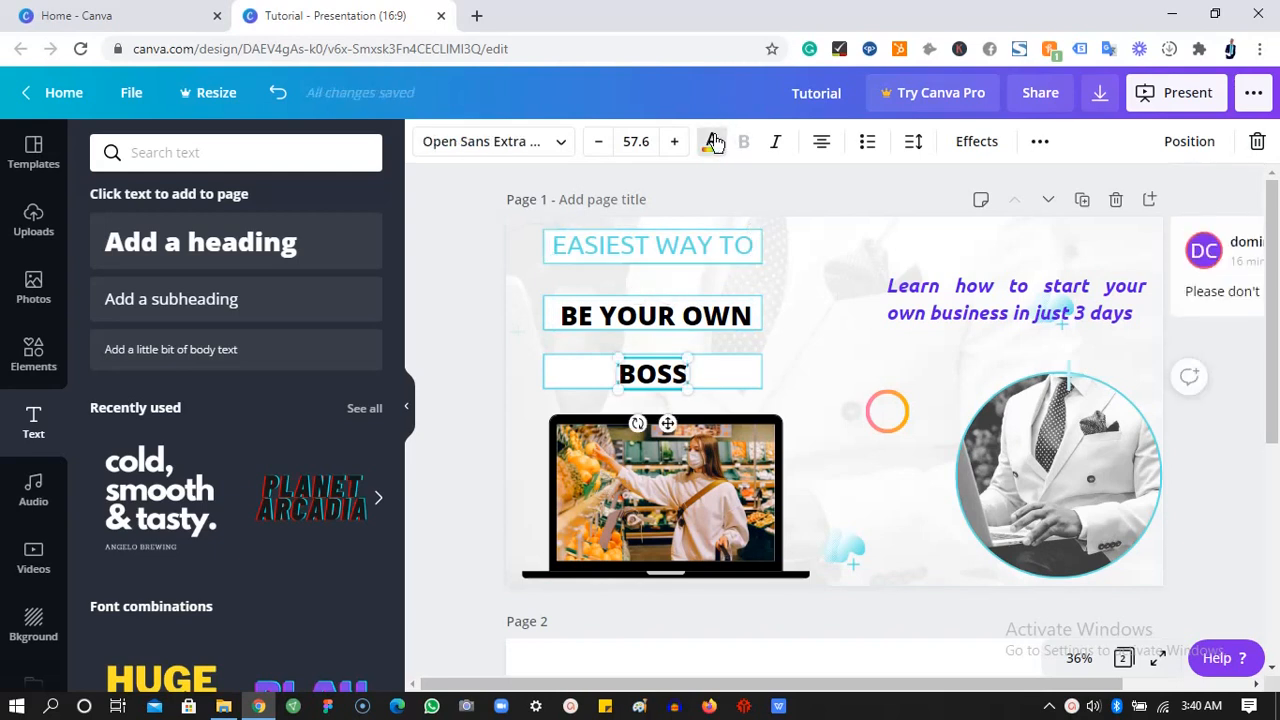
{"action": "left_click", "coordinate": [712, 141]}
{"action": "left_click", "coordinate": [165, 335]}
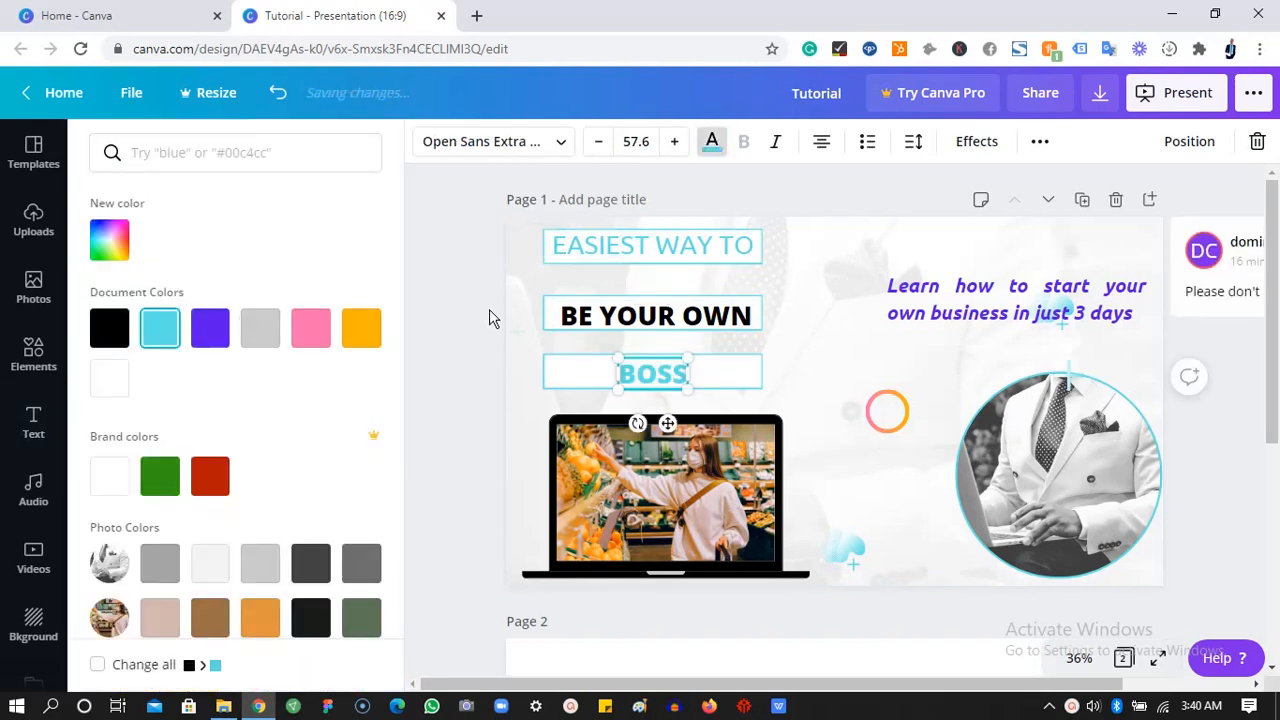
- Change the "Learn how to start your own business" sentence's text colour to the turquoise document colour
{"action": "left_click", "coordinate": [910, 302]}
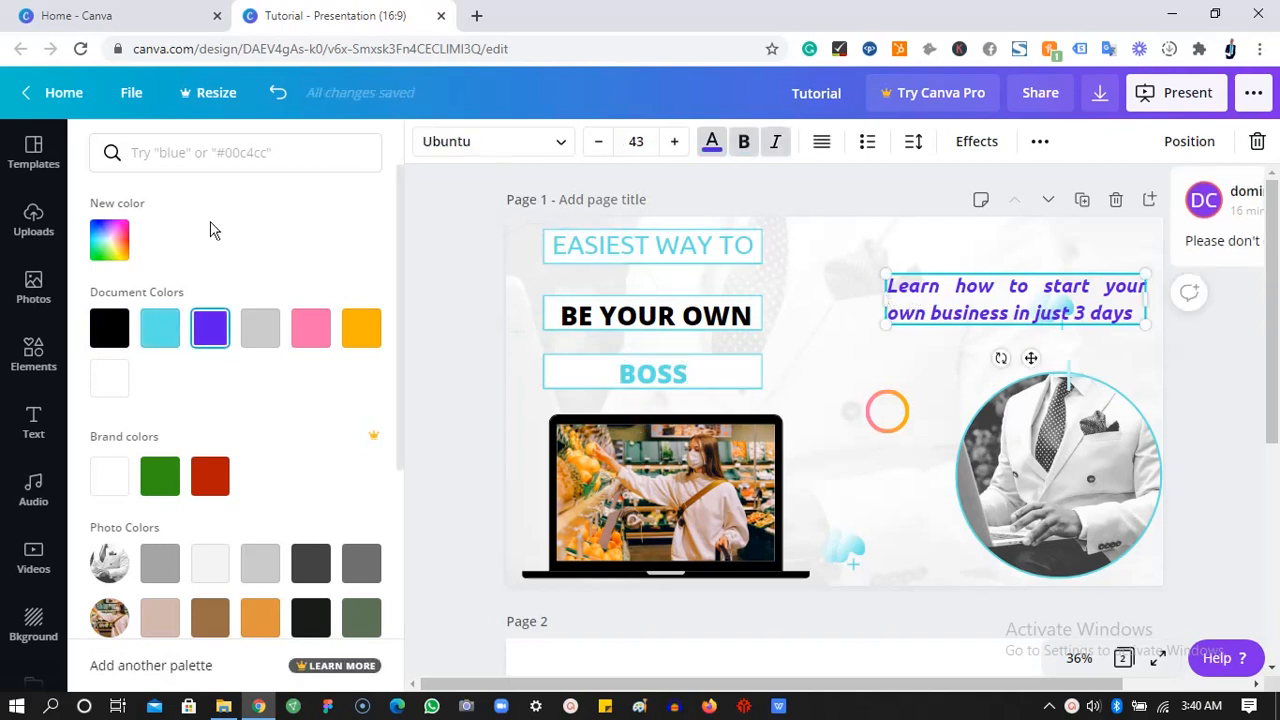
{"action": "left_click", "coordinate": [160, 328]}
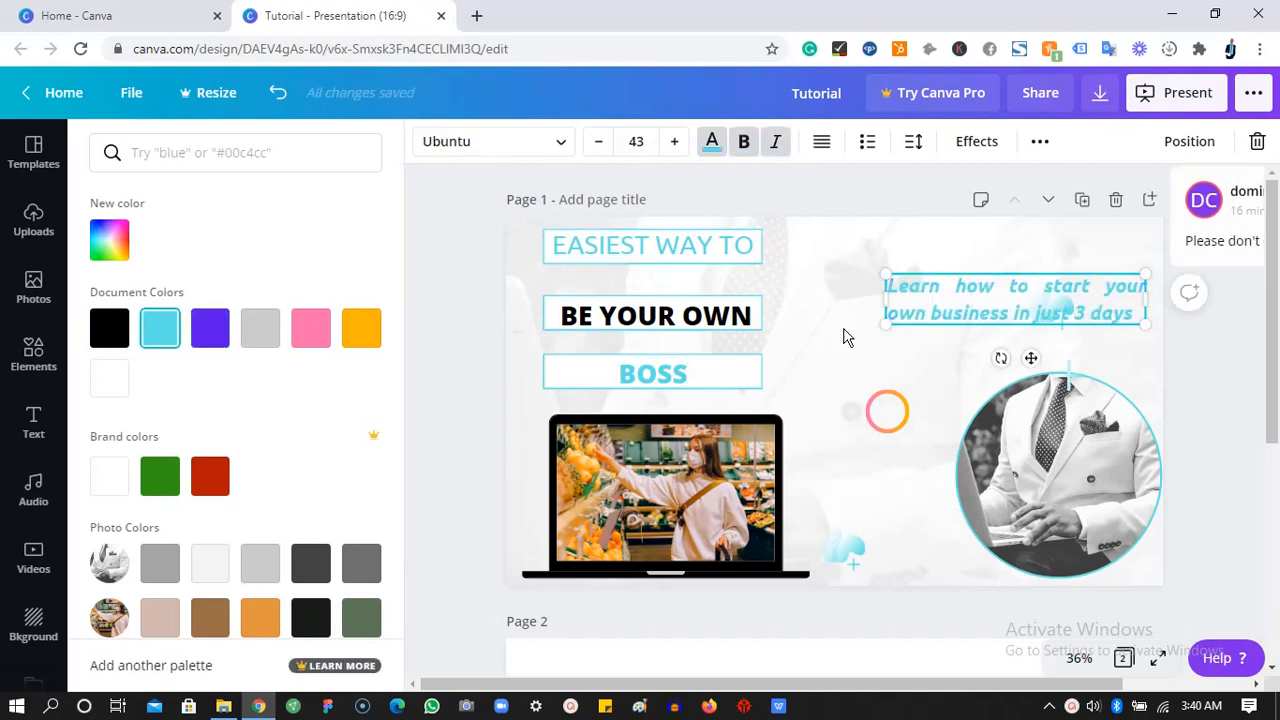
{"action": "key", "text": "Escape"}
{"action": "left_click", "coordinate": [843, 337]}
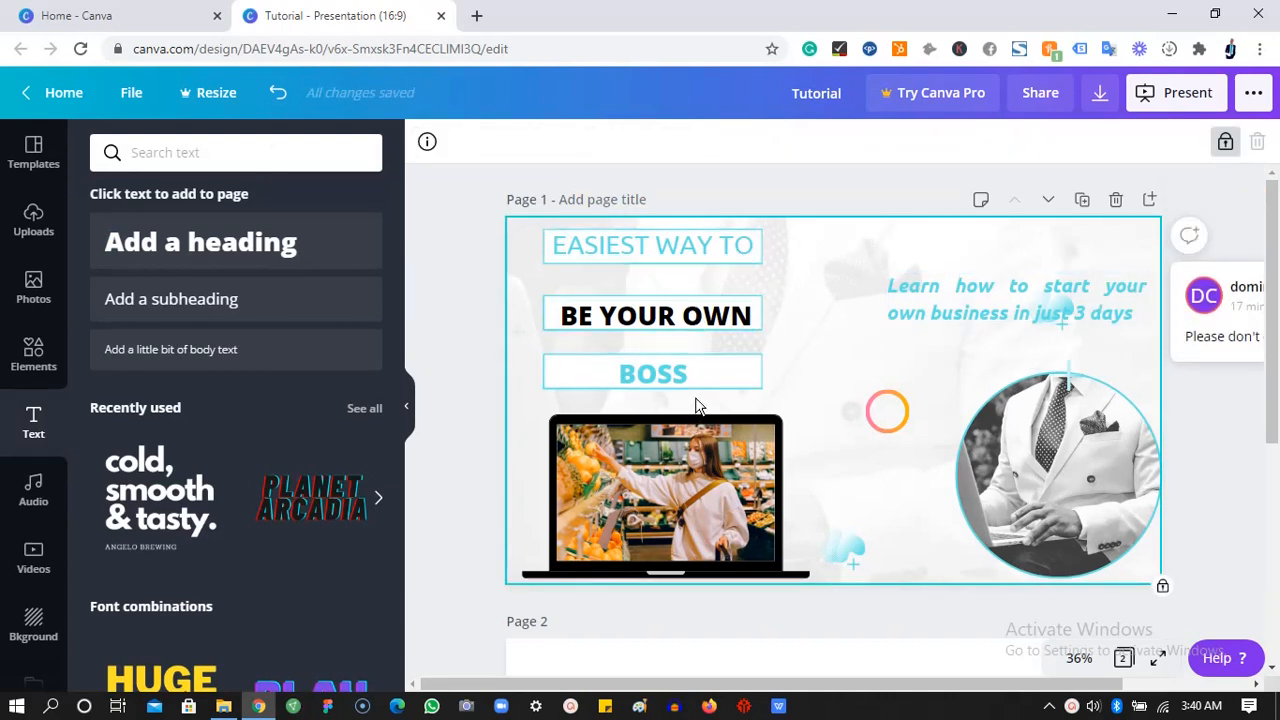
- Copy the "BE YOUR OWN" heading's style onto the "EASIEST WAY TO" heading
{"action": "left_click", "coordinate": [735, 330]}
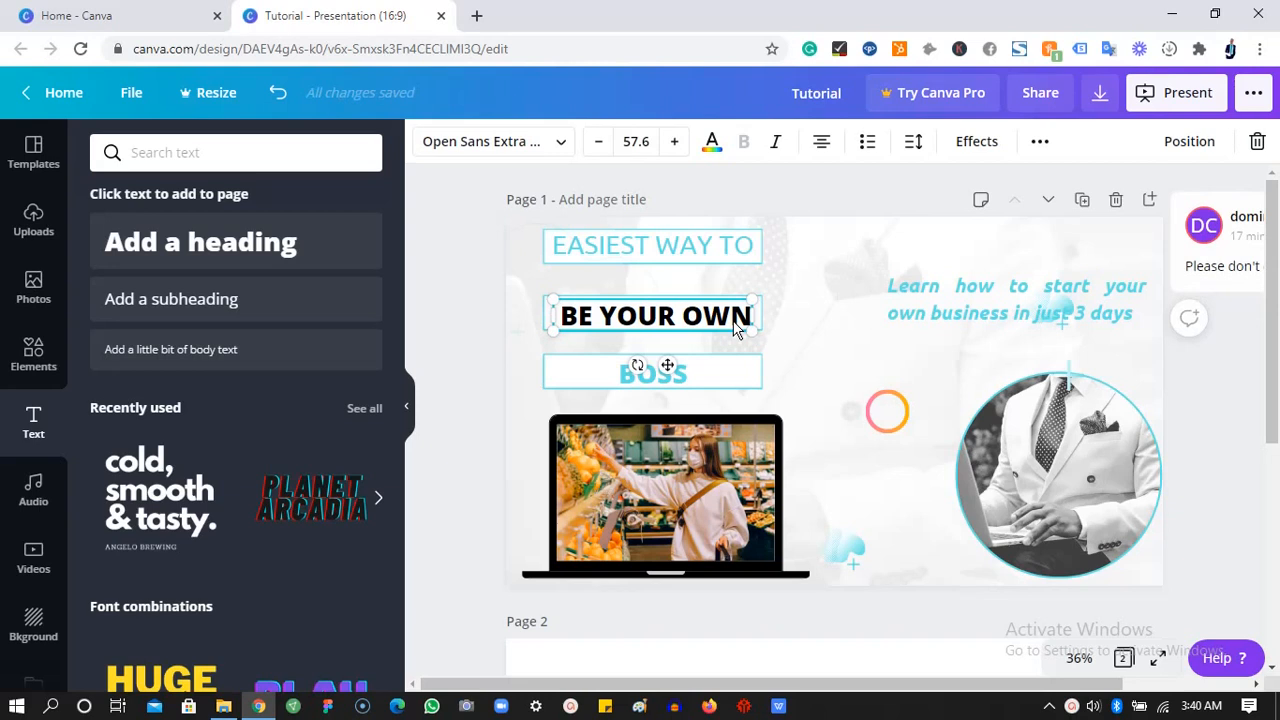
{"action": "left_click", "coordinate": [1040, 145]}
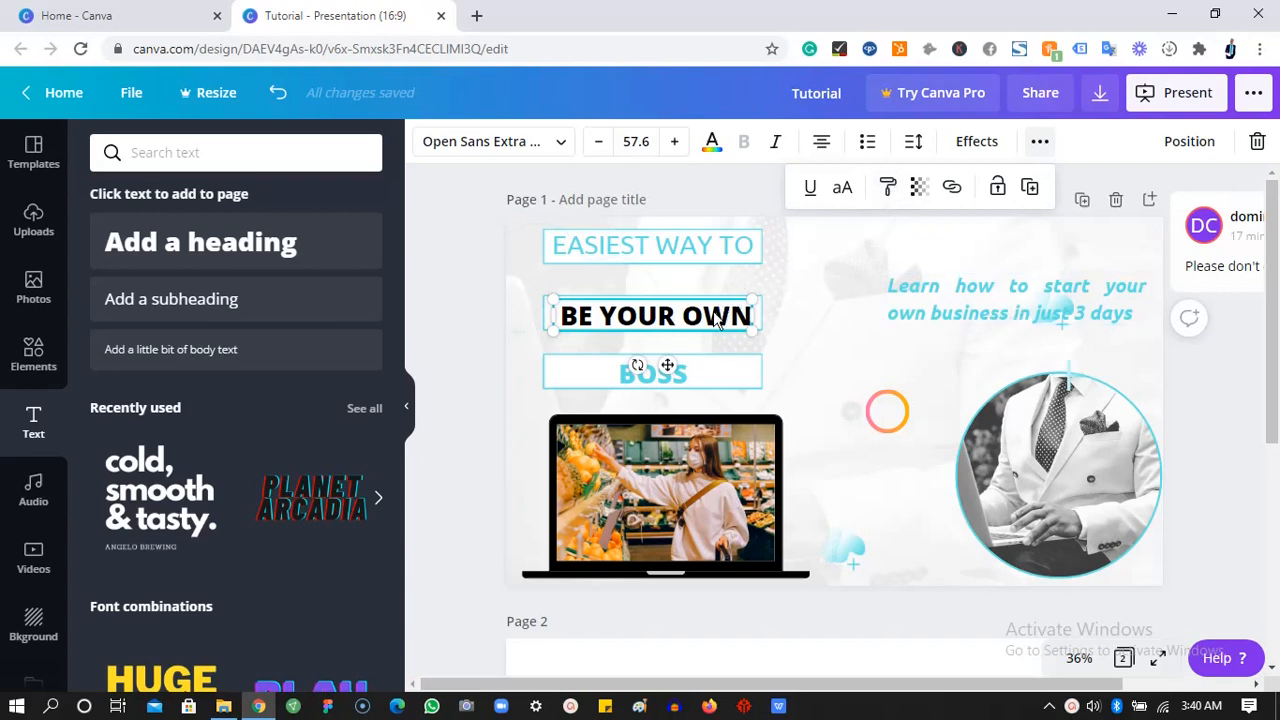
{"action": "left_click", "coordinate": [888, 188]}
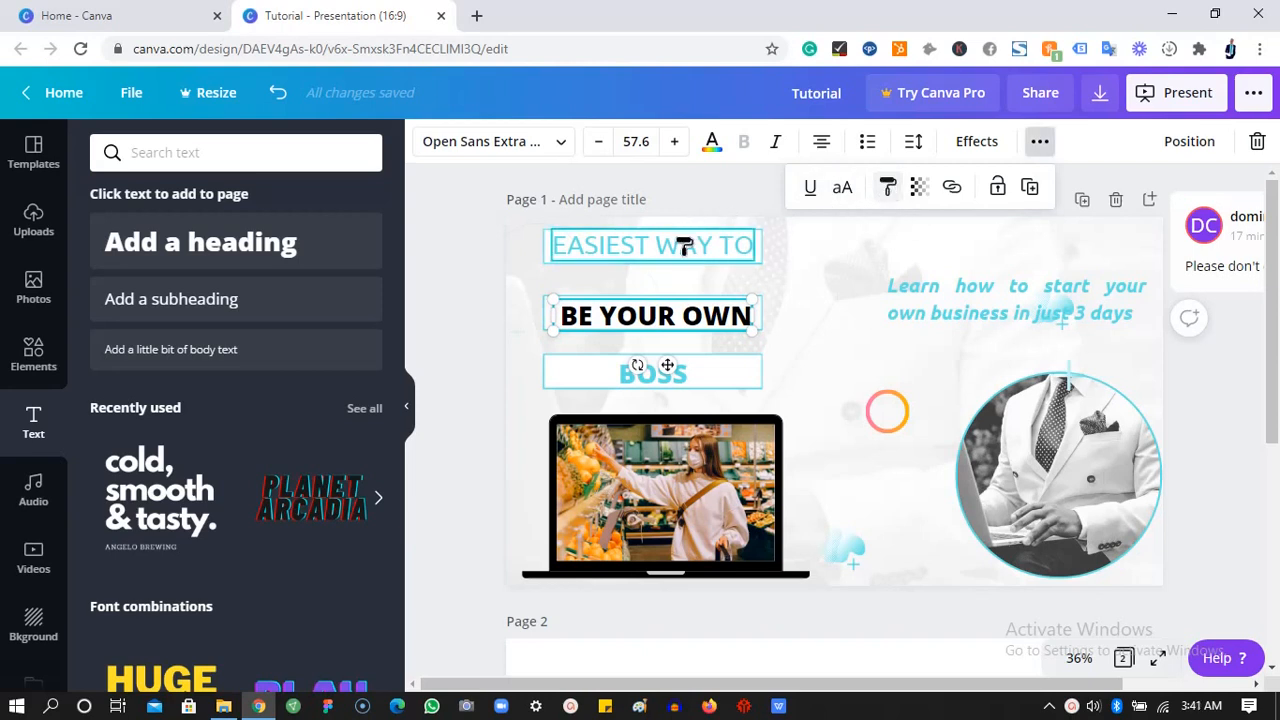
{"action": "left_click", "coordinate": [684, 246]}
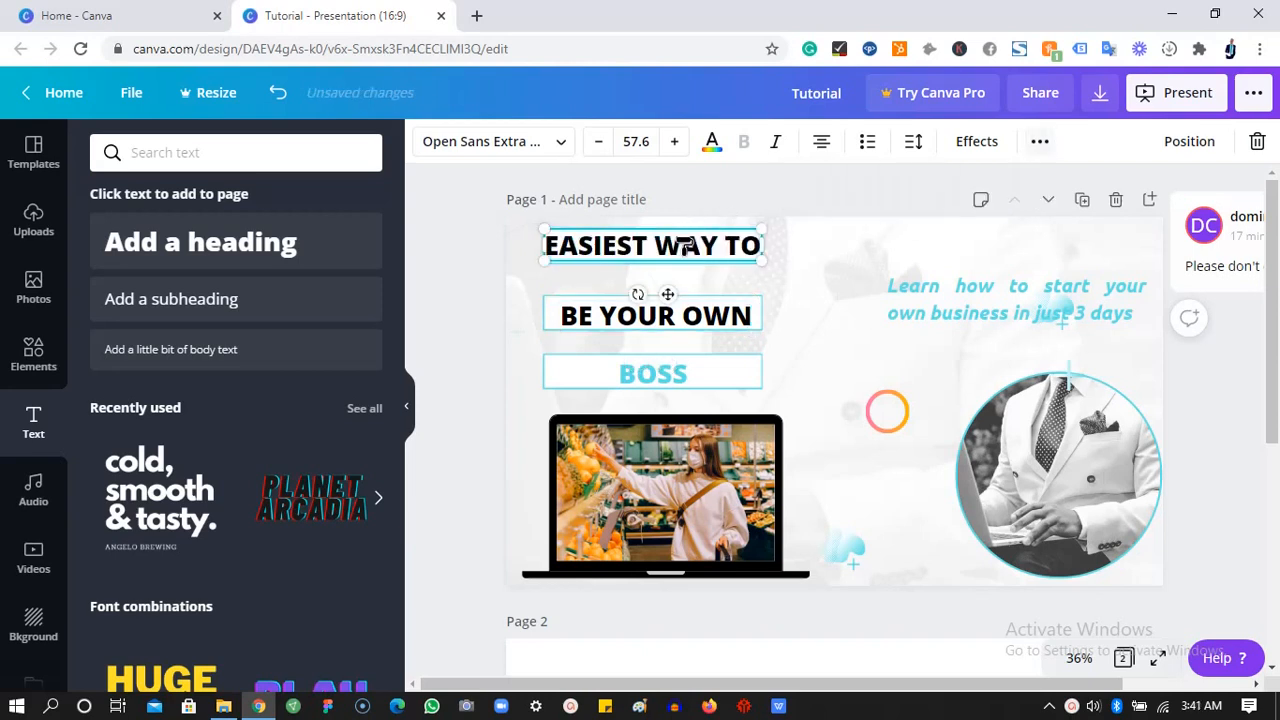
- Try to copy the "EASIEST WAY TO" style onto the "BOSS" box, and undo and redo the last style change
{"action": "left_click", "coordinate": [1039, 146]}
{"action": "left_click", "coordinate": [888, 188]}
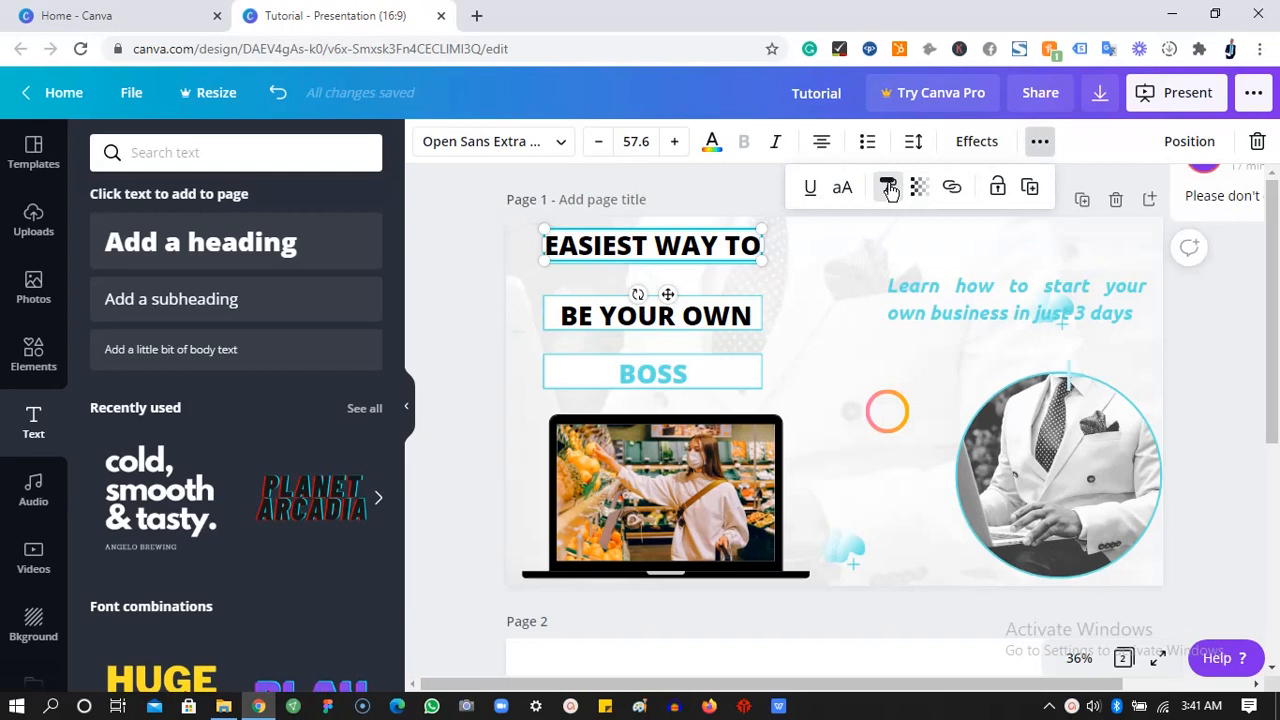
{"action": "left_click", "coordinate": [696, 376]}
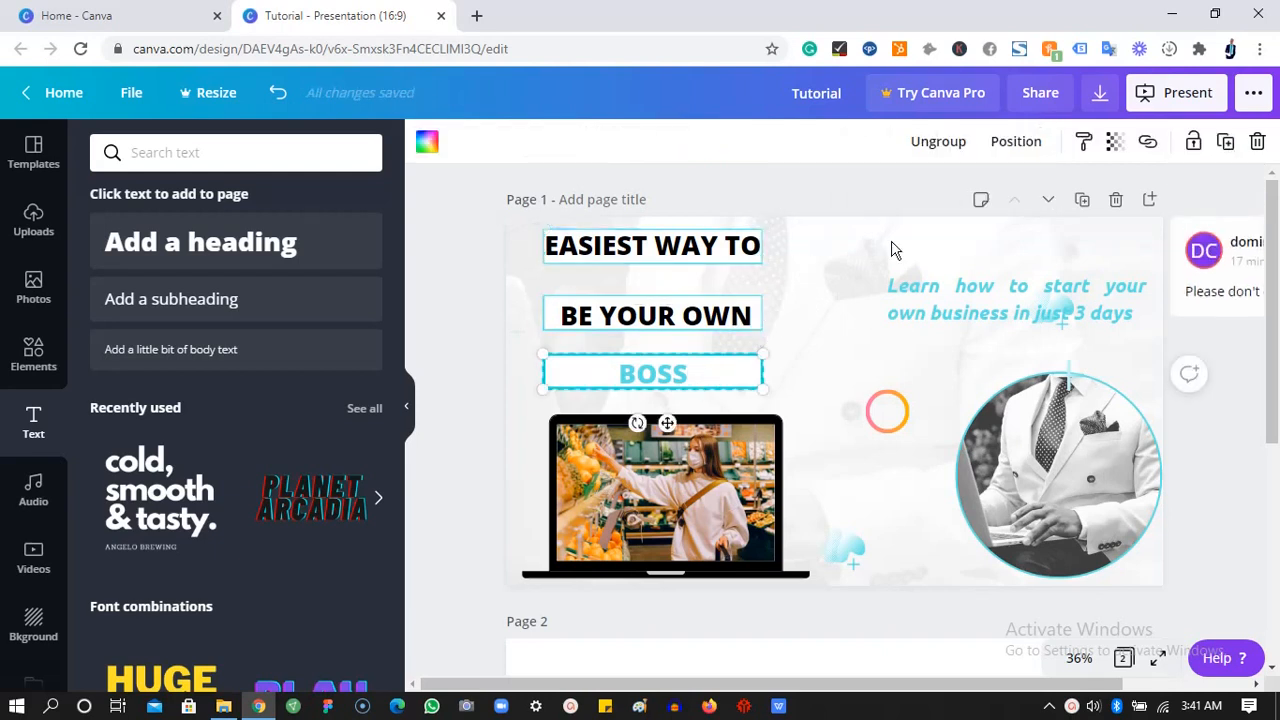
{"action": "key", "text": "ctrl+z"}
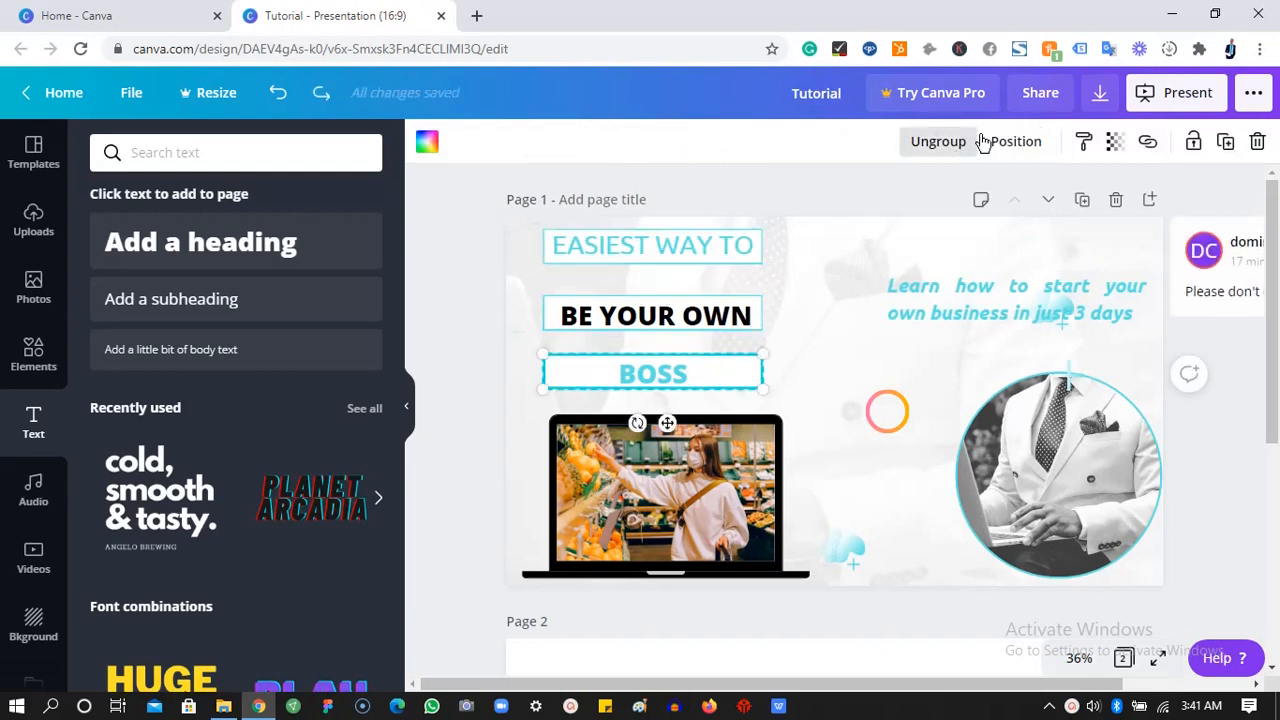
{"action": "left_click", "coordinate": [321, 92]}
- Try to transfer the style between the "BOSS" box and the "BE YOUR OWN" heading with the copy style tool
{"action": "left_click", "coordinate": [1083, 141]}
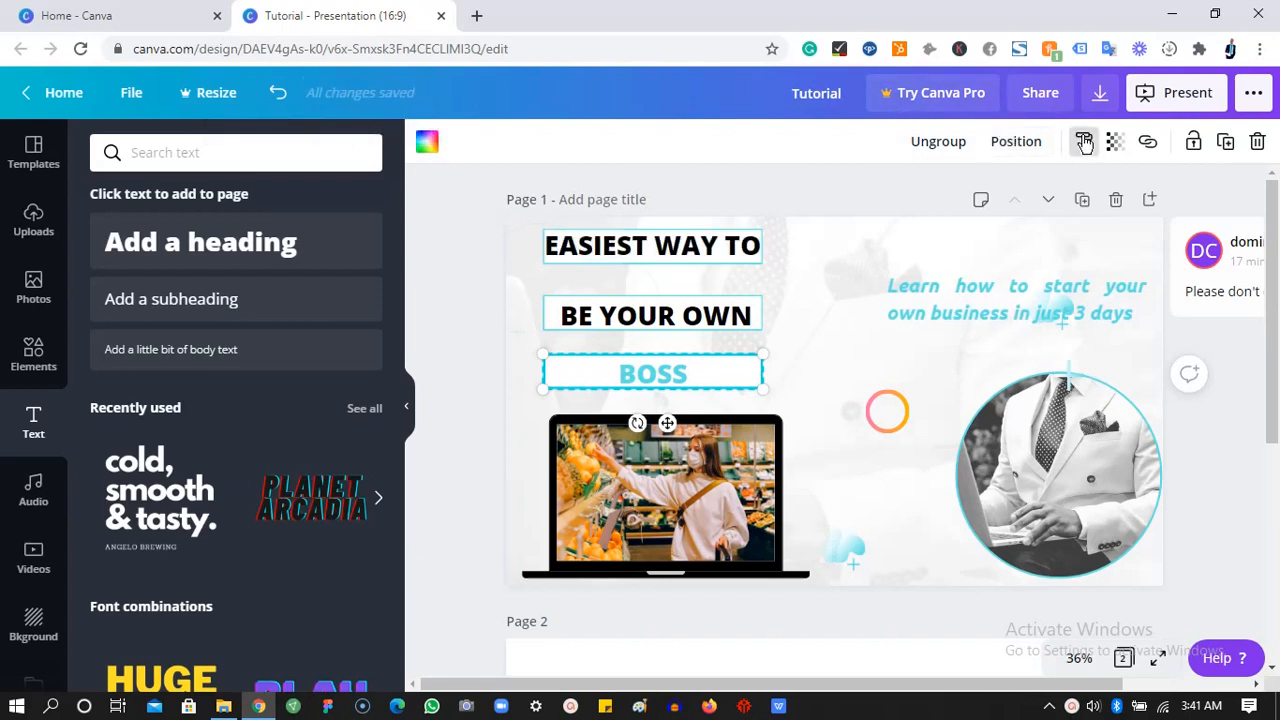
{"action": "left_click", "coordinate": [712, 319]}
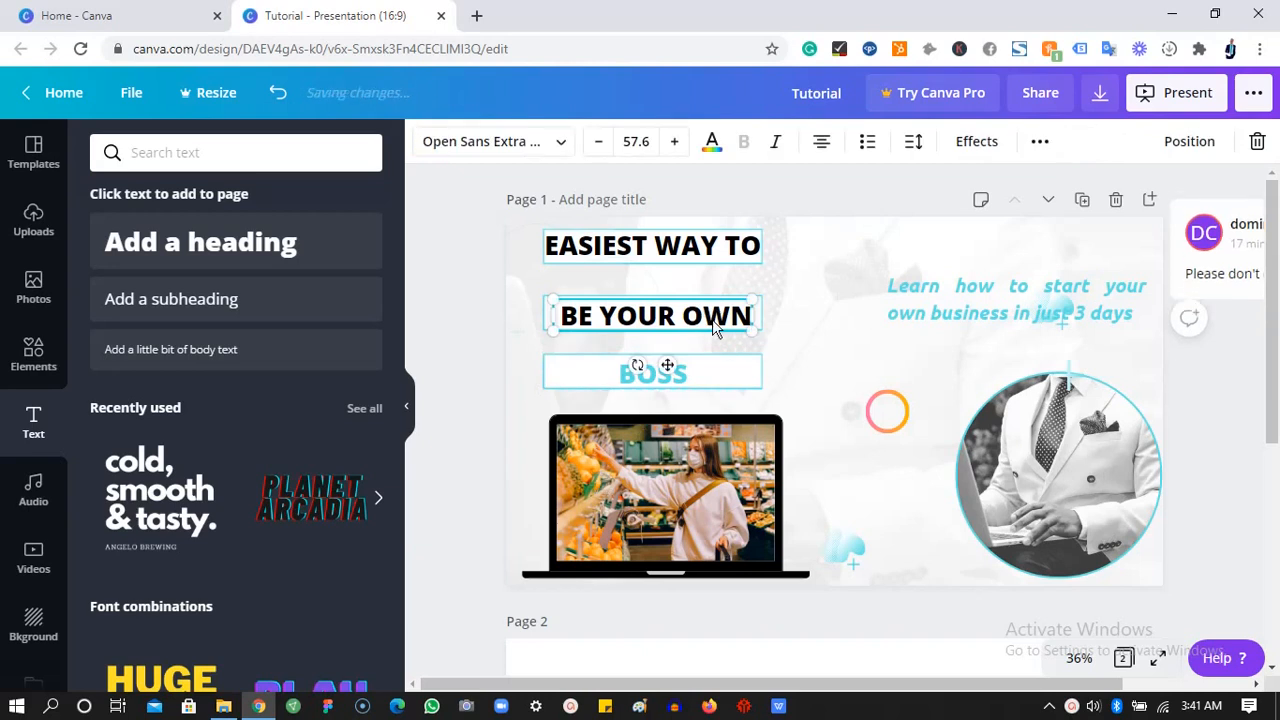
{"action": "left_click", "coordinate": [1040, 141]}
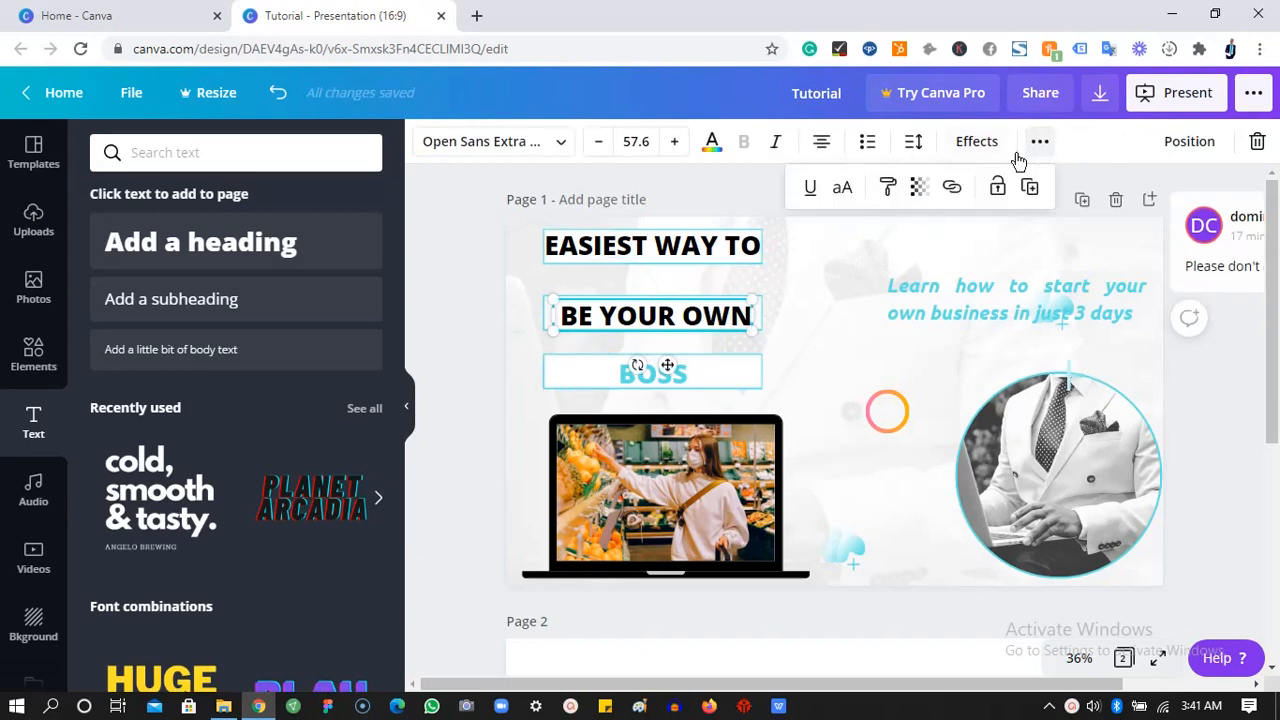
{"action": "left_click", "coordinate": [890, 192]}
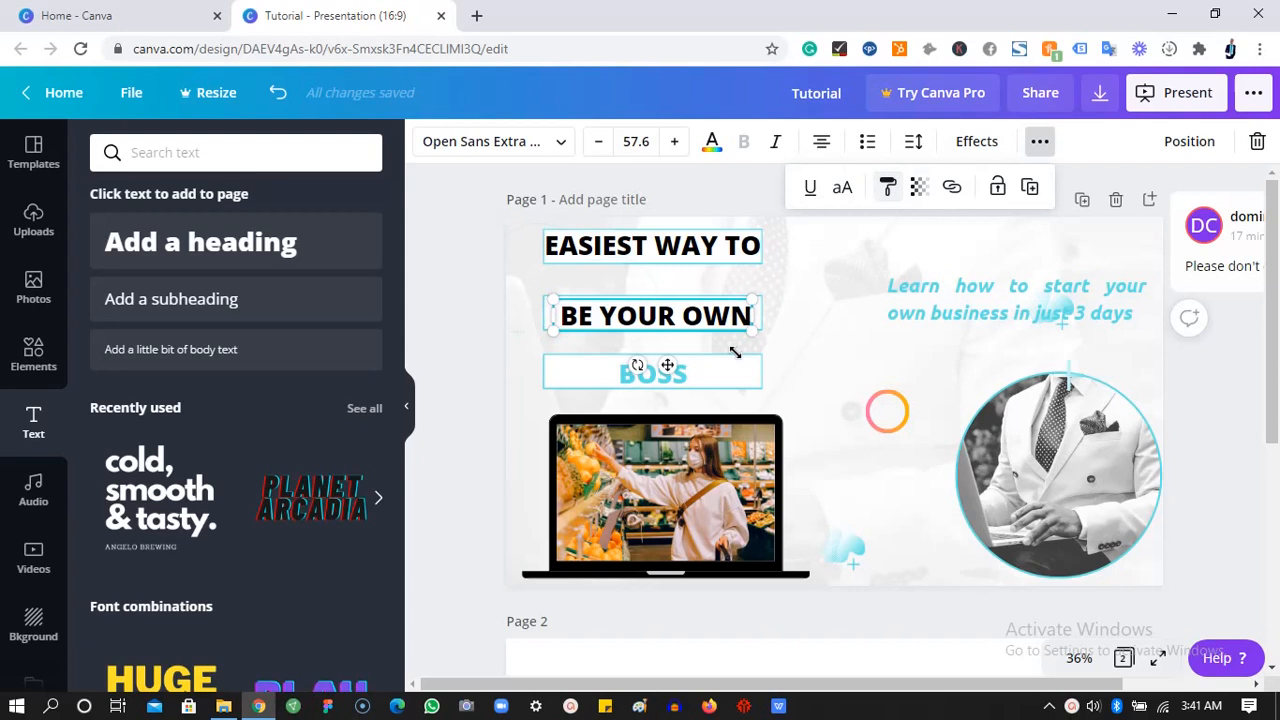
{"action": "left_click", "coordinate": [690, 381]}
{"action": "double_click", "coordinate": [686, 377]}
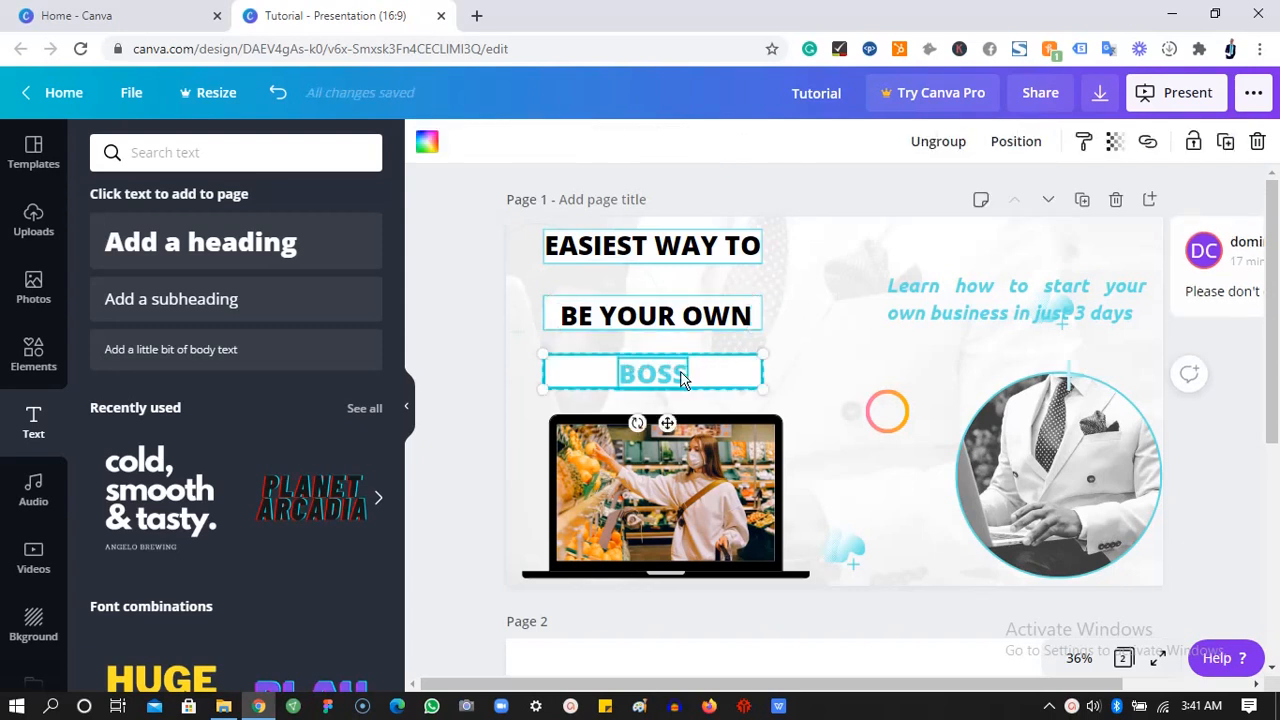
- Copy the "BE YOUR OWN" heading's style directly onto the "BOSS" text
{"action": "left_click", "coordinate": [690, 316]}
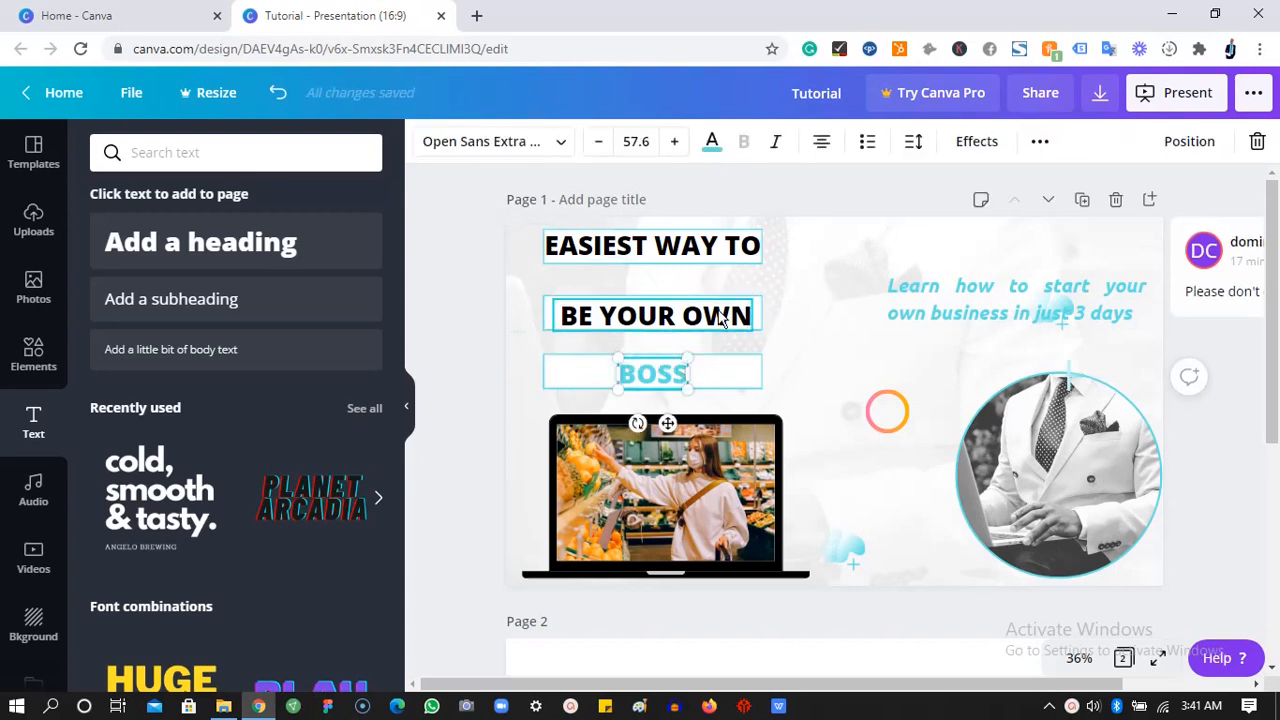
{"action": "left_click", "coordinate": [1039, 142]}
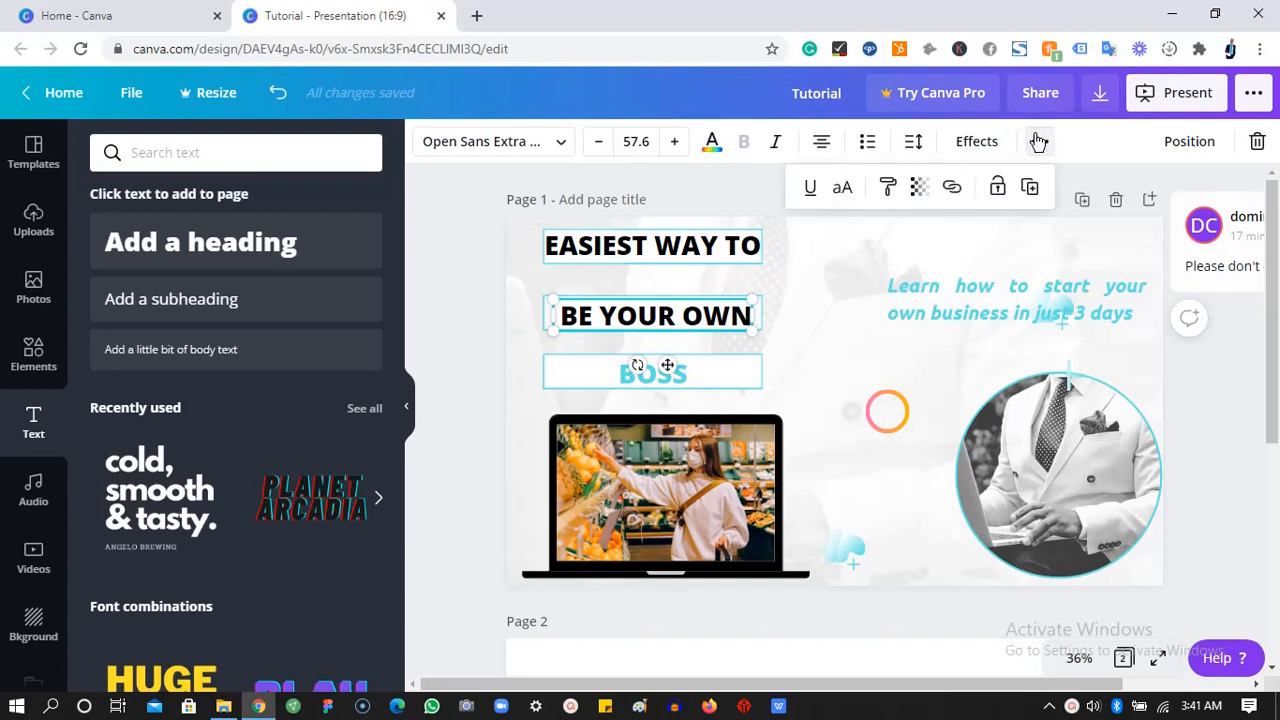
{"action": "left_click", "coordinate": [887, 187]}
{"action": "left_click", "coordinate": [652, 373]}
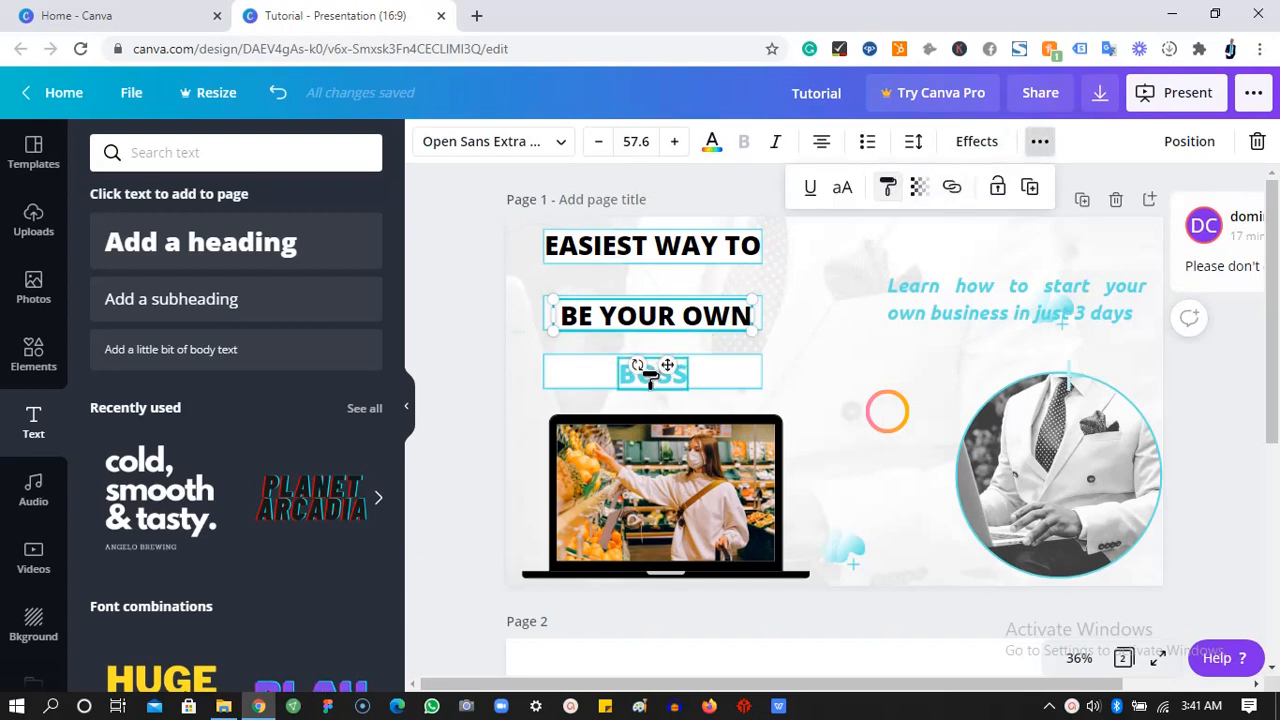
- Copy the "BOSS" text's style onto the "Learn how to start your own business" sentence and move the sentence clear of the round photo
{"action": "left_click", "coordinate": [1039, 142]}
{"action": "left_click", "coordinate": [887, 187]}
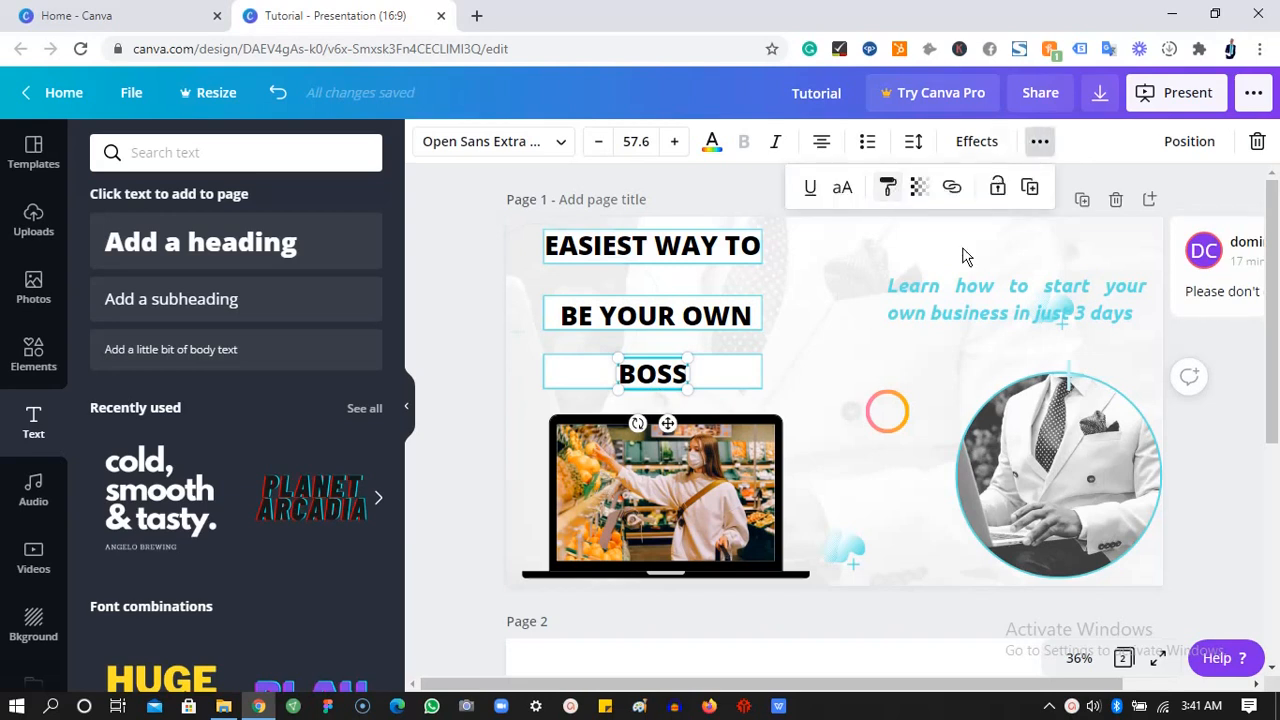
{"action": "left_click", "coordinate": [985, 297]}
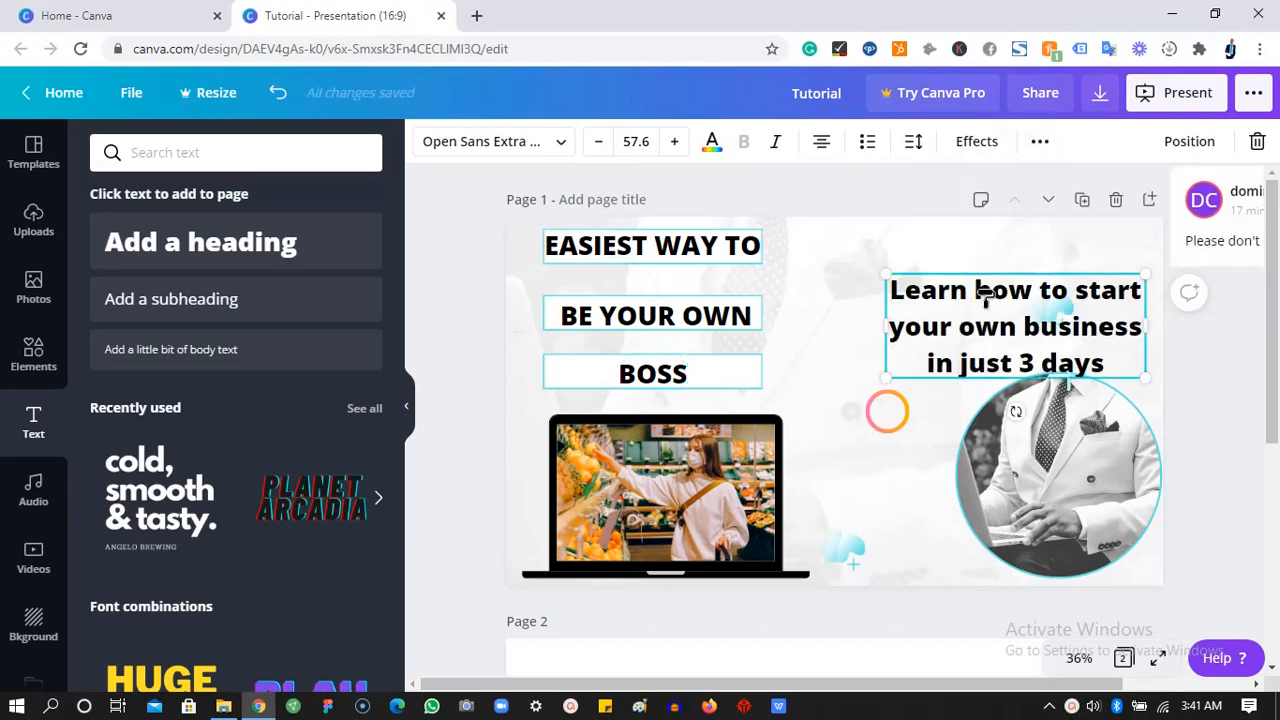
{"action": "left_click_drag", "start_coordinate": [985, 297], "coordinate": [953, 266]}
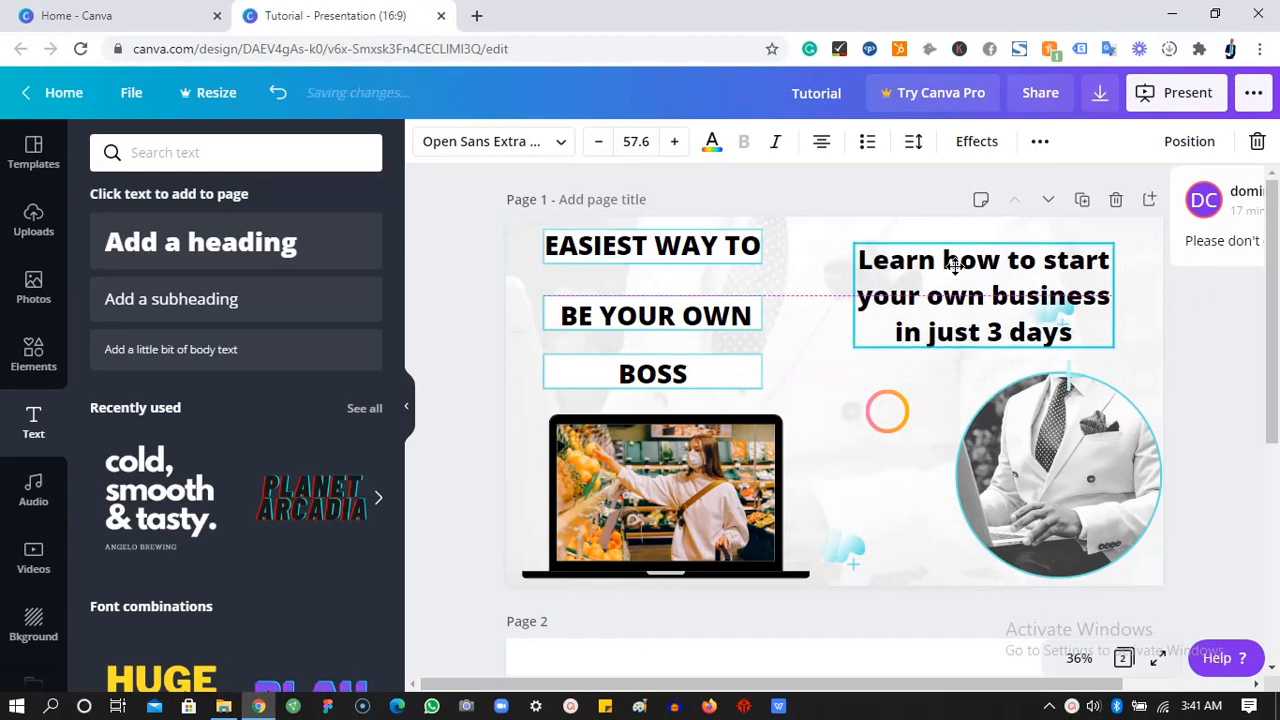
{"action": "left_click", "coordinate": [900, 482]}
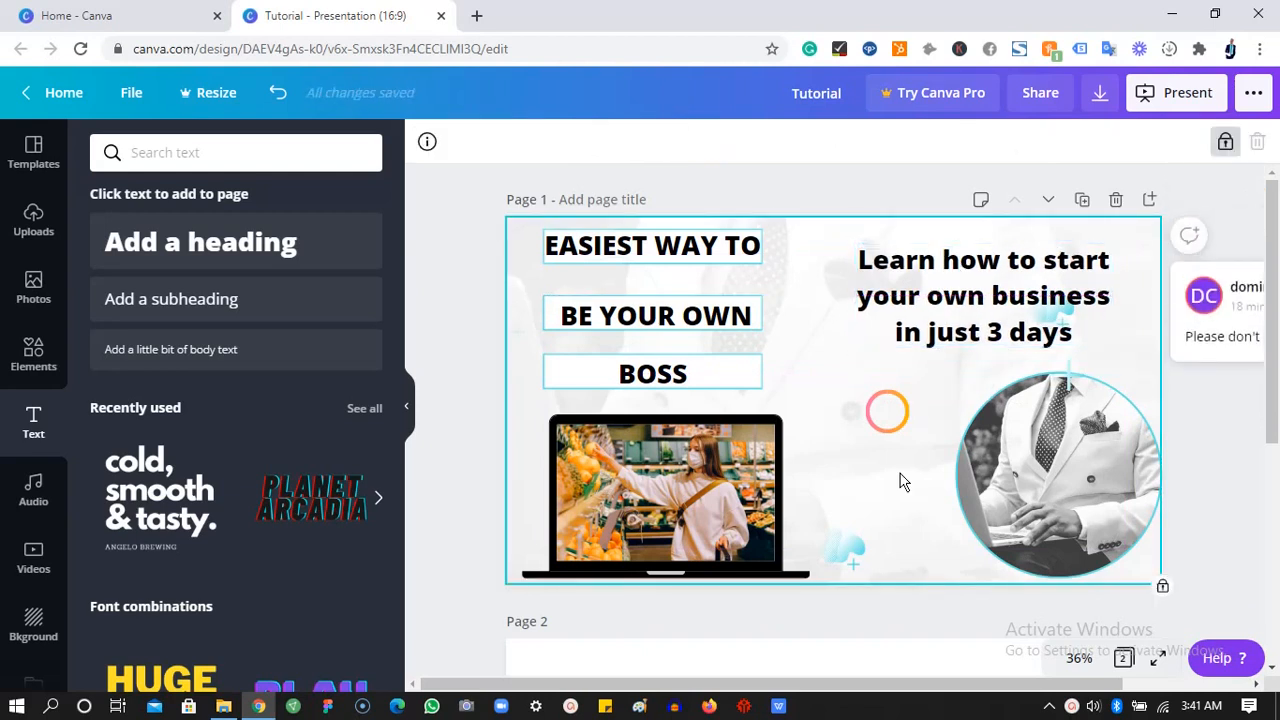
- Unlock the background image and lower its transparency value to about 4
{"action": "left_click", "coordinate": [1224, 141]}
{"action": "left_click", "coordinate": [1180, 141]}
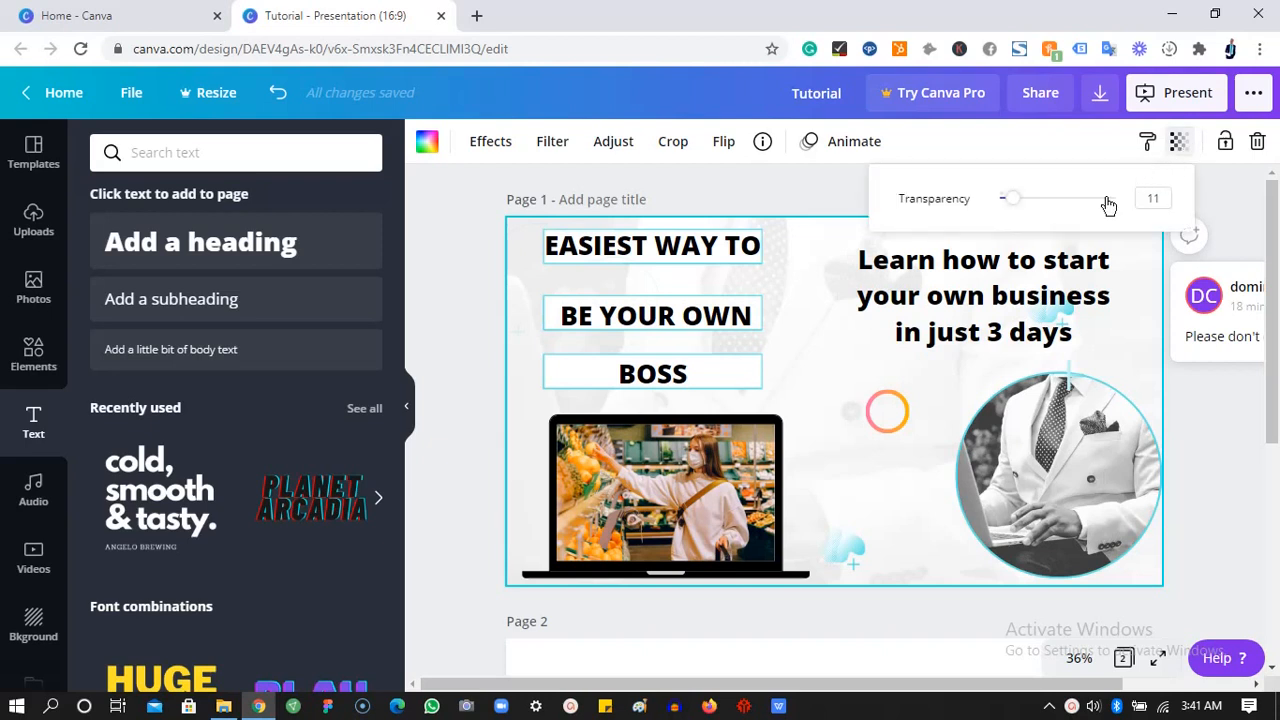
{"action": "left_click_drag", "start_coordinate": [1109, 200], "coordinate": [1007, 207]}
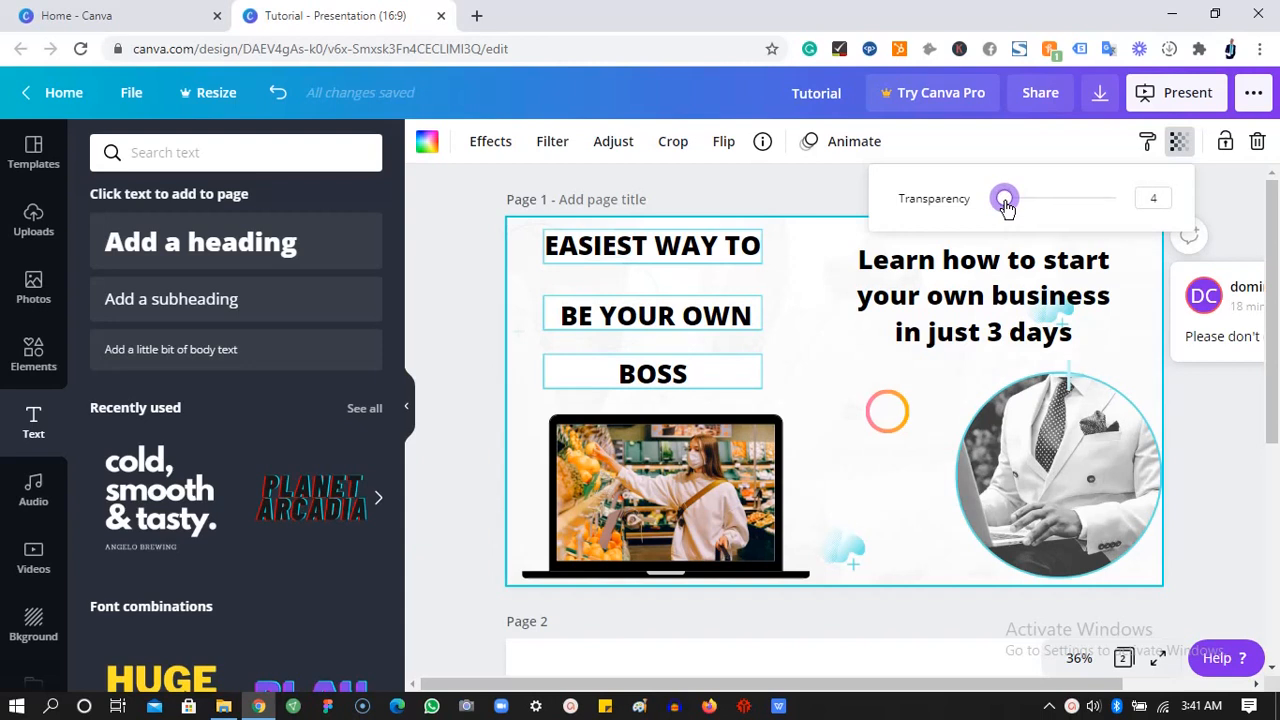
{"action": "left_click_drag", "start_coordinate": [1007, 207], "coordinate": [1010, 207]}
- Left-align the "Learn how to start your own business in just 3 days" sentence and position it above the round photo
{"action": "left_click", "coordinate": [997, 291]}
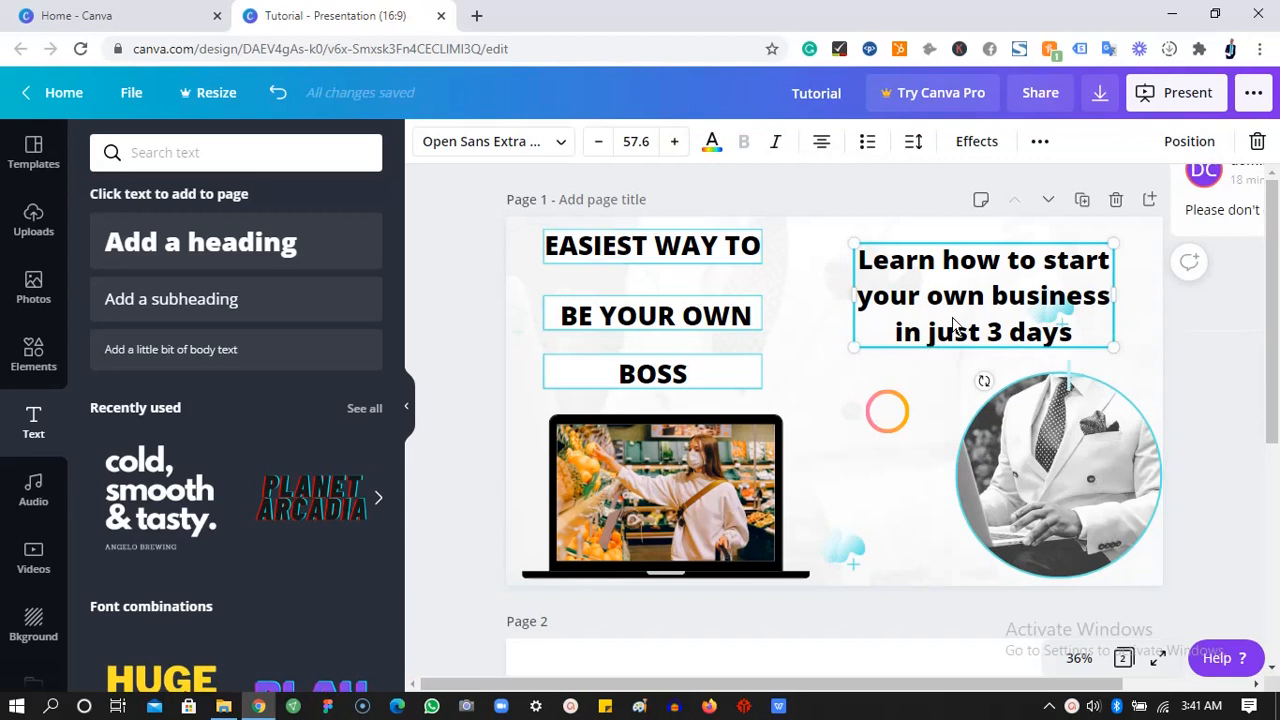
{"action": "left_click_drag", "start_coordinate": [945, 325], "coordinate": [924, 320]}
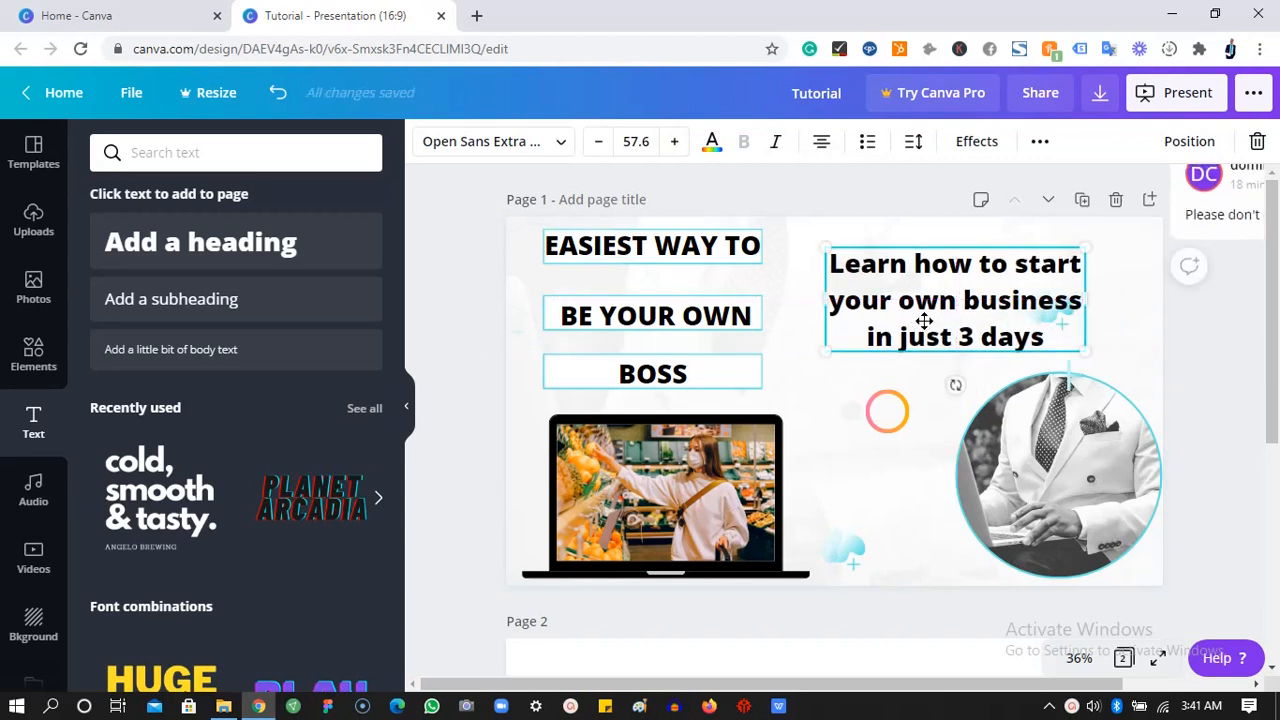
{"action": "left_click", "coordinate": [912, 460]}
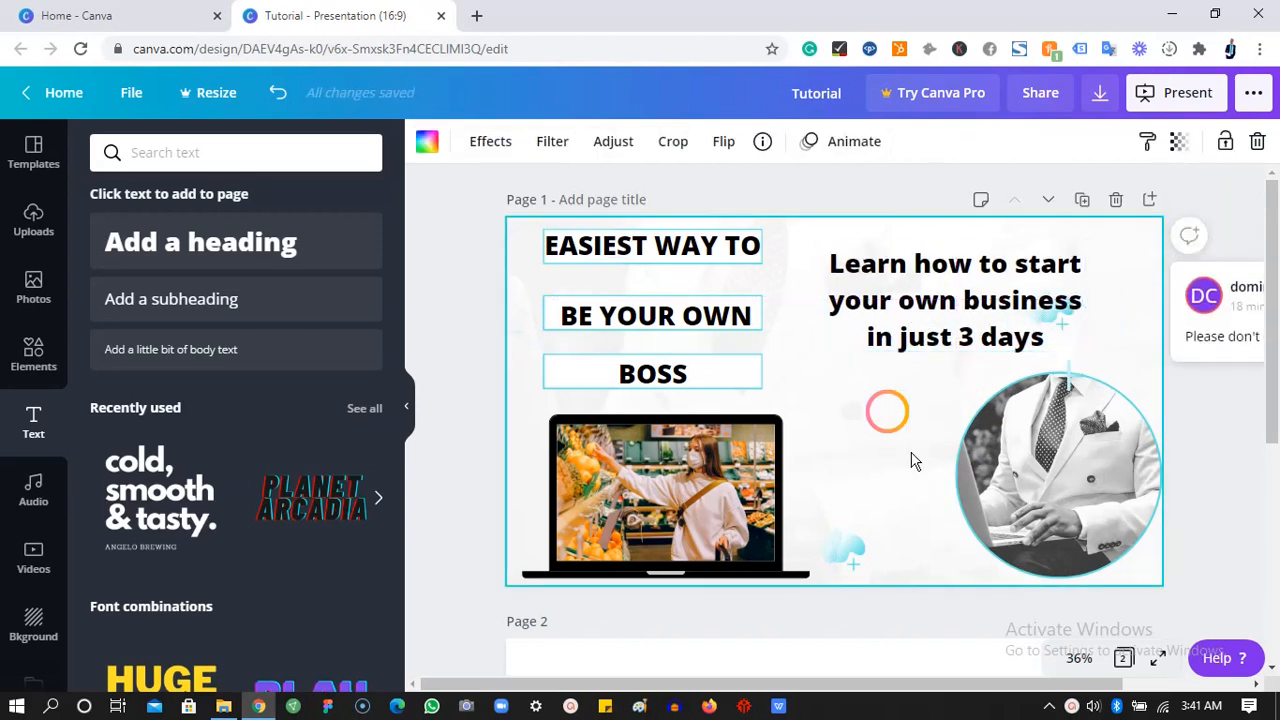
{"action": "left_click", "coordinate": [986, 332]}
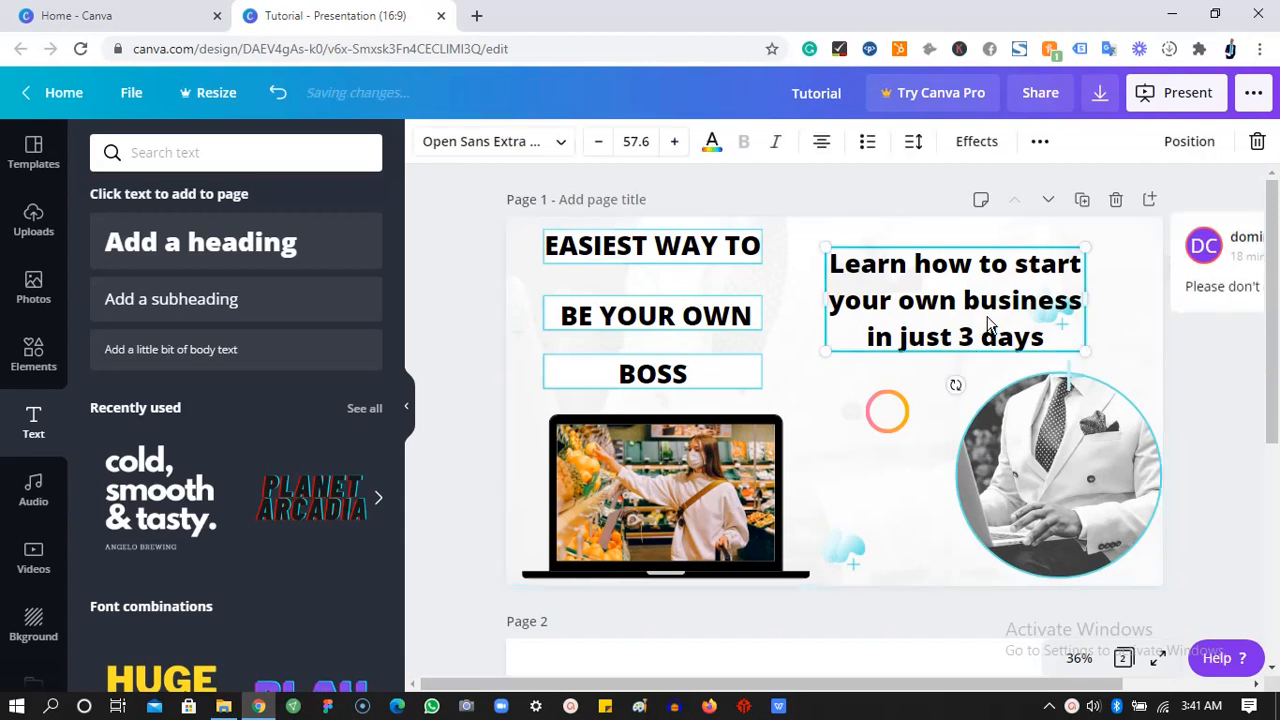
{"action": "left_click", "coordinate": [823, 143]}
{"action": "left_click_drag", "start_coordinate": [925, 302], "coordinate": [979, 290]}
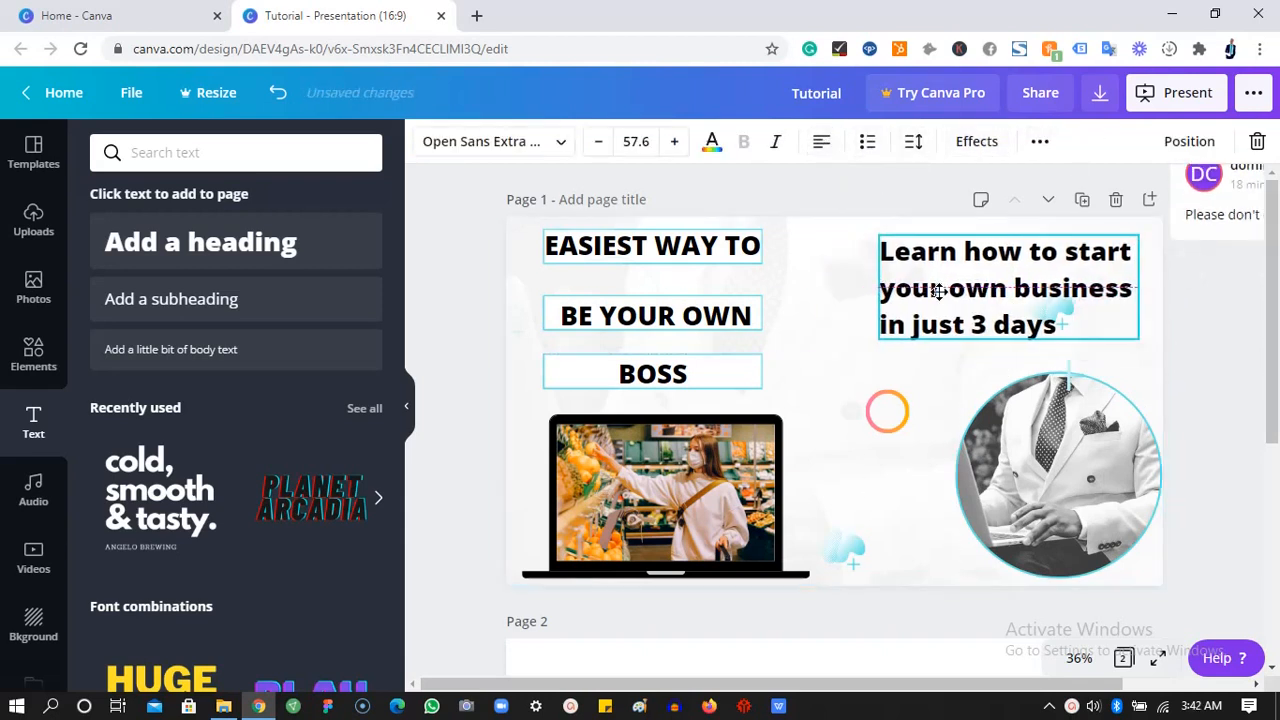
{"action": "left_click", "coordinate": [938, 505]}
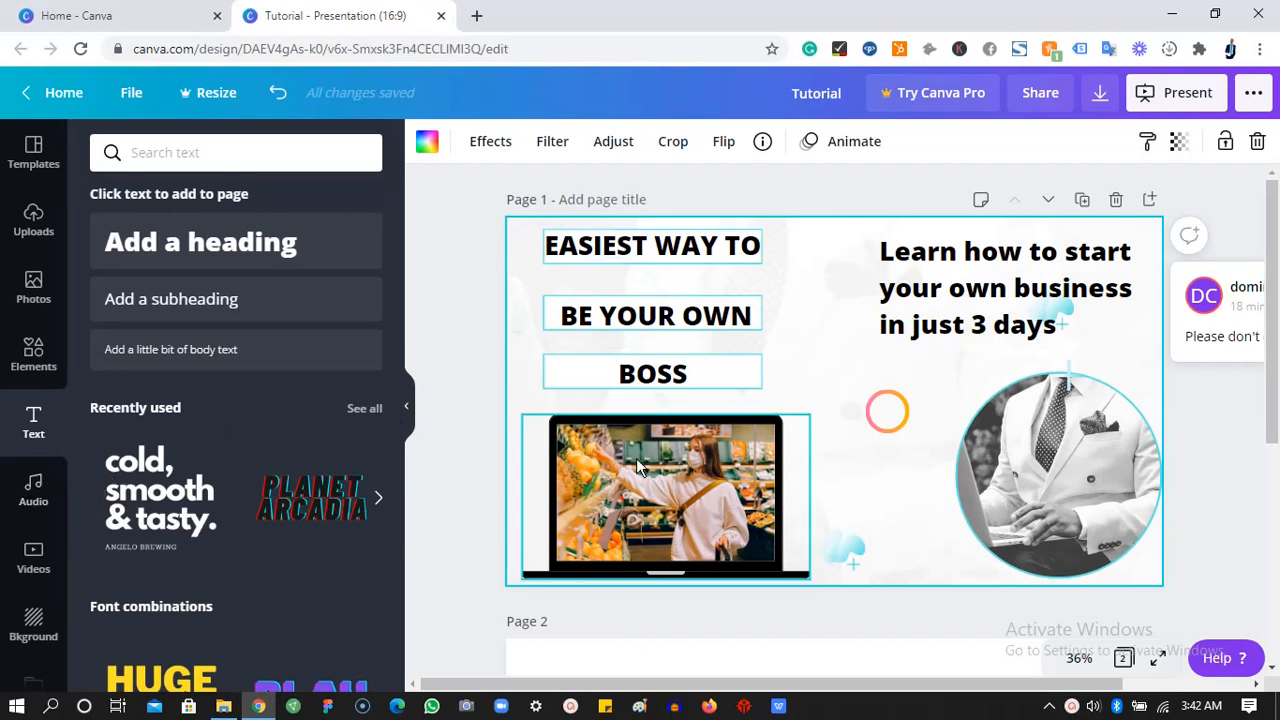
- Remove the shopping photo from the laptop frame and delete the empty laptop frame from the slide
{"action": "left_click", "coordinate": [724, 453]}
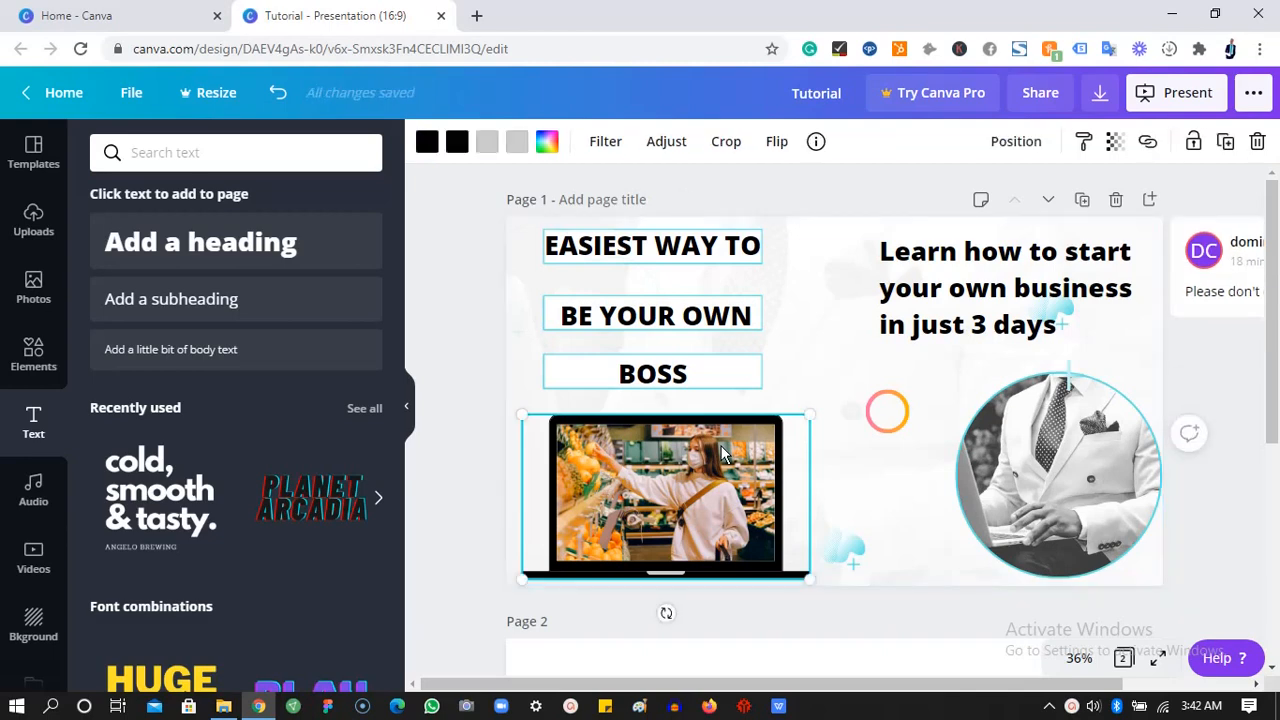
{"action": "key", "text": "Delete"}
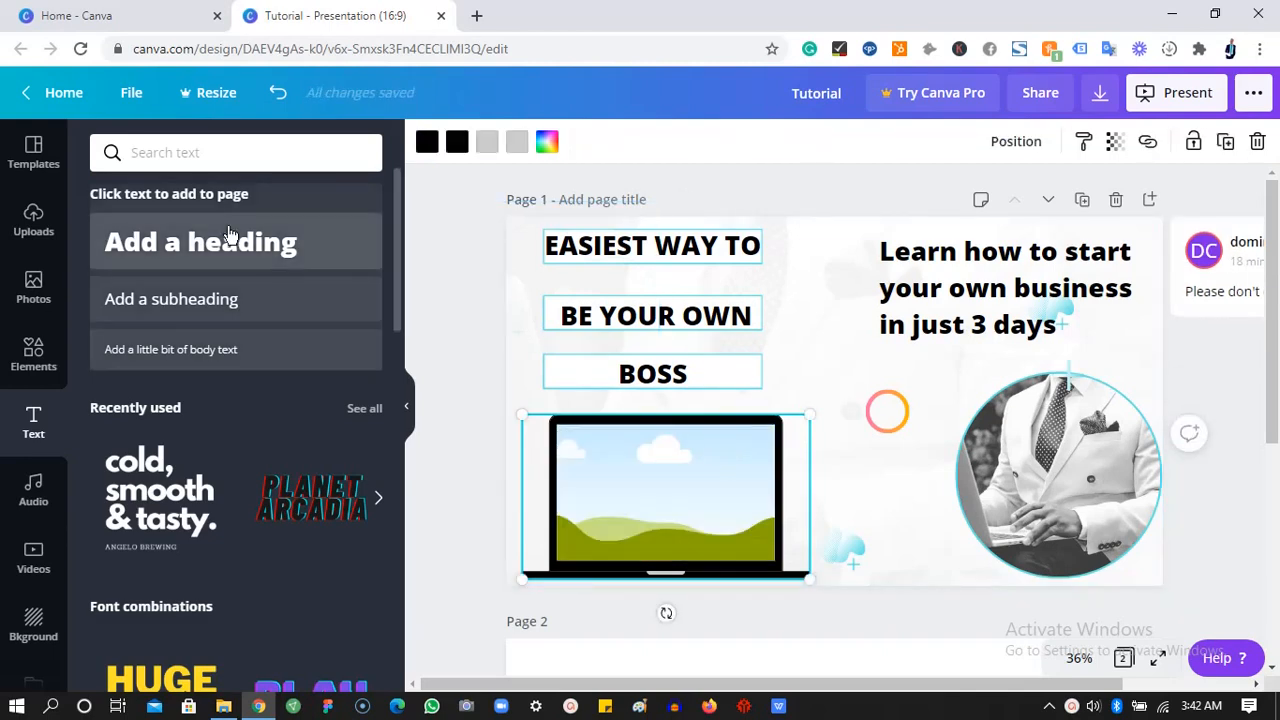
{"action": "left_click", "coordinate": [44, 240]}
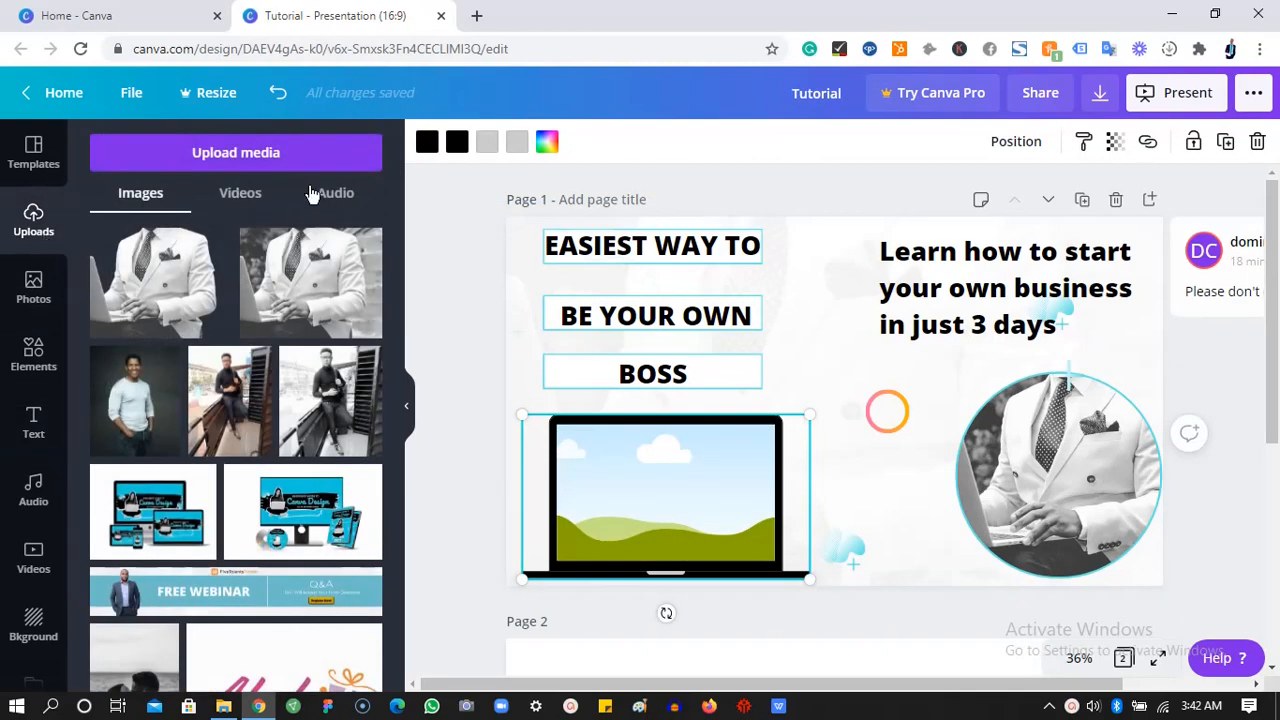
{"action": "left_click_drag", "start_coordinate": [393, 234], "coordinate": [407, 444]}
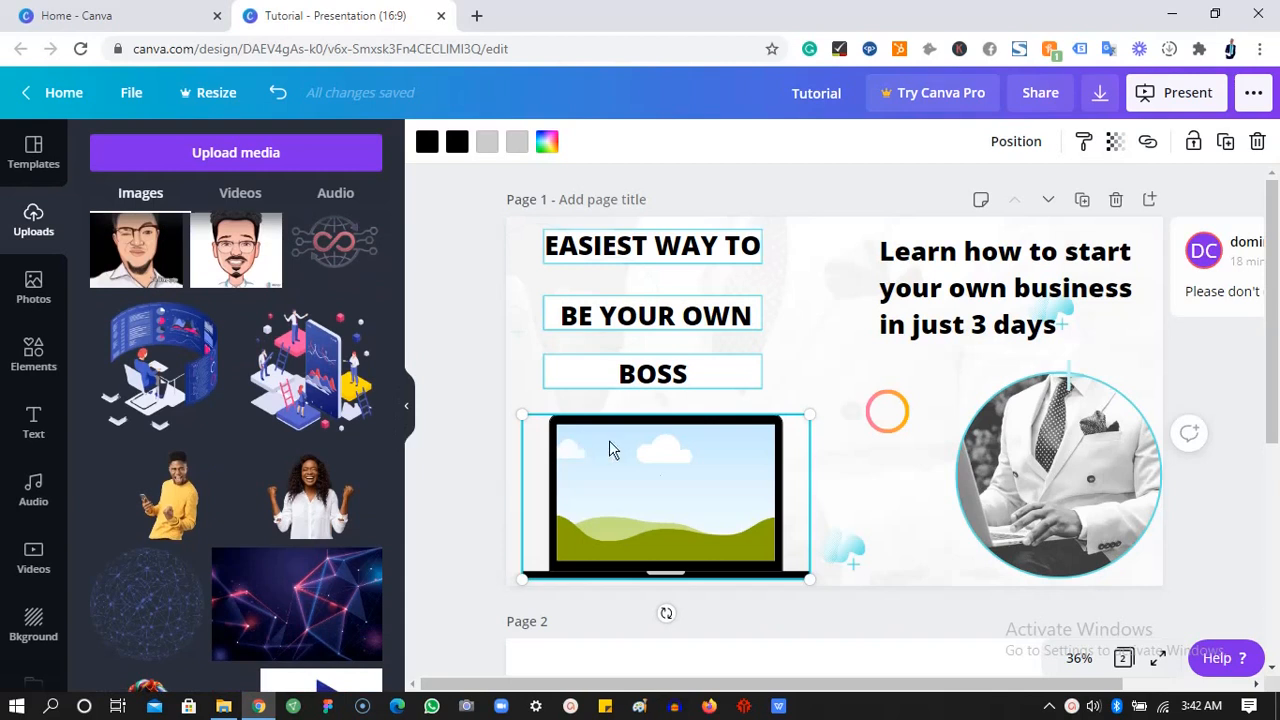
{"action": "key", "text": "Delete"}
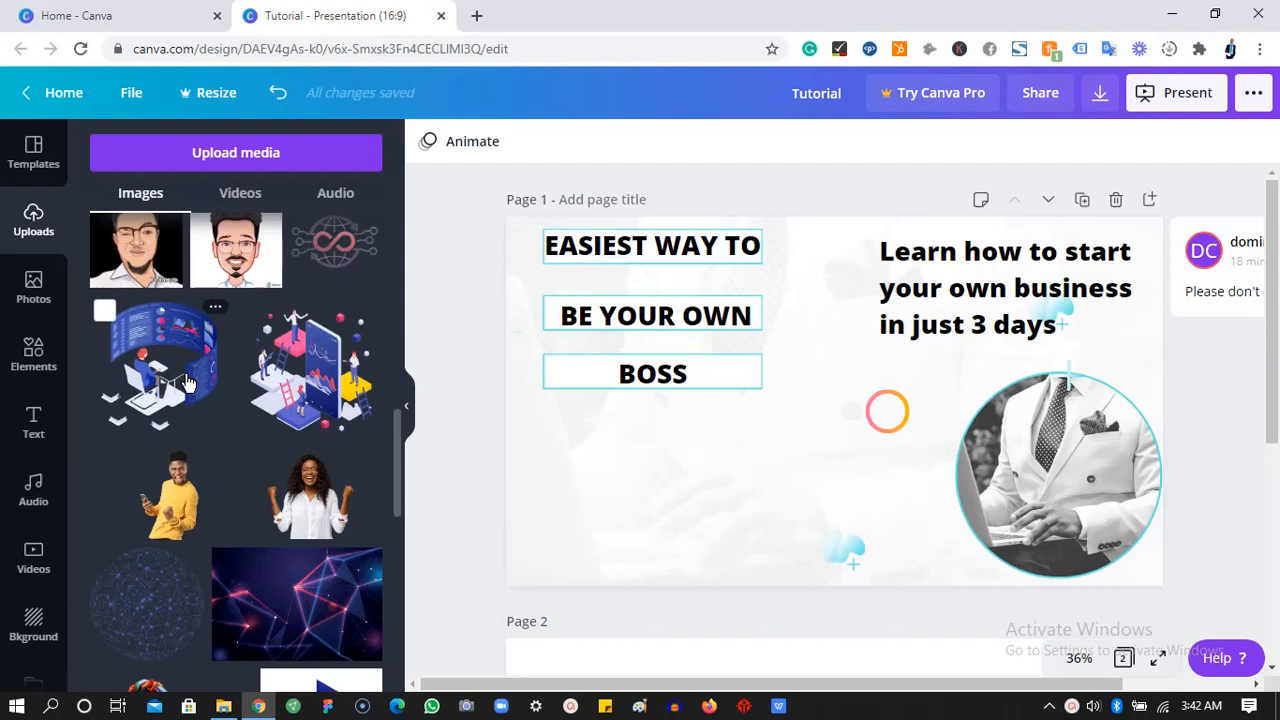
- Add the uploaded cutouts of the man in yellow, the woman in white and the woman with the headscarf below "BOSS"
{"action": "left_click_drag", "start_coordinate": [180, 497], "coordinate": [731, 417]}
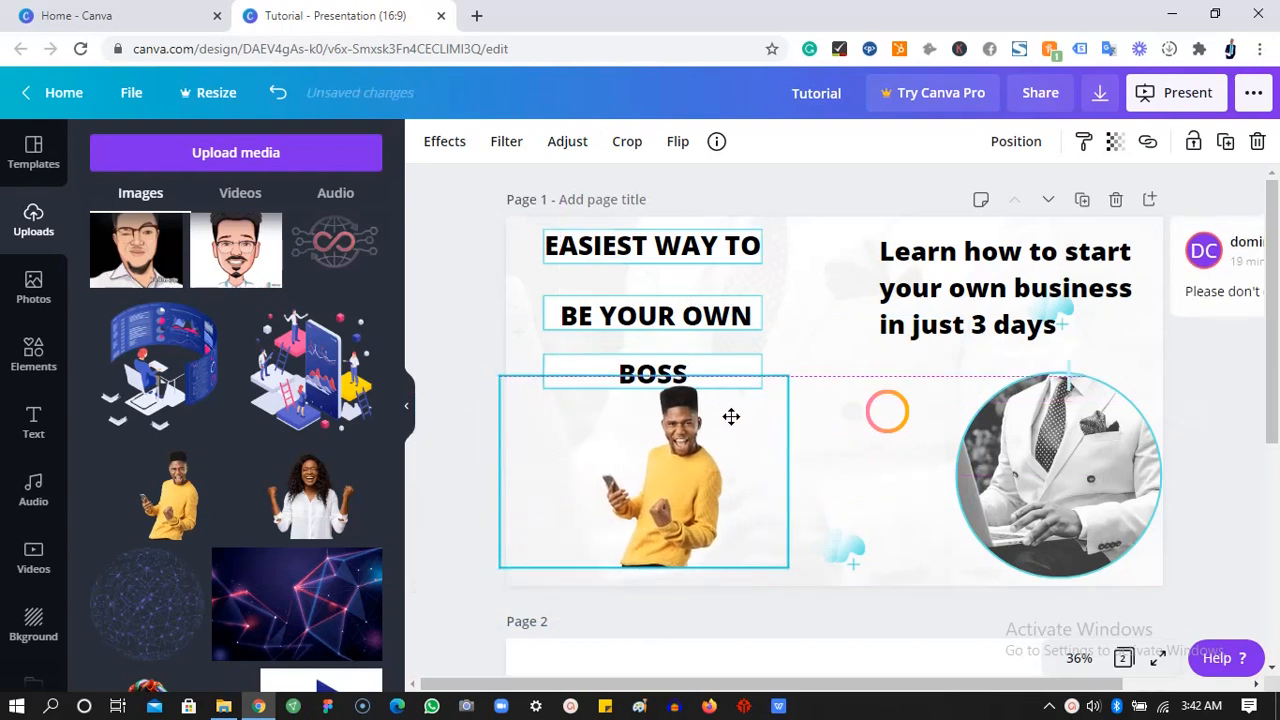
{"action": "left_click", "coordinate": [308, 484]}
{"action": "left_click_drag", "start_coordinate": [870, 418], "coordinate": [807, 482]}
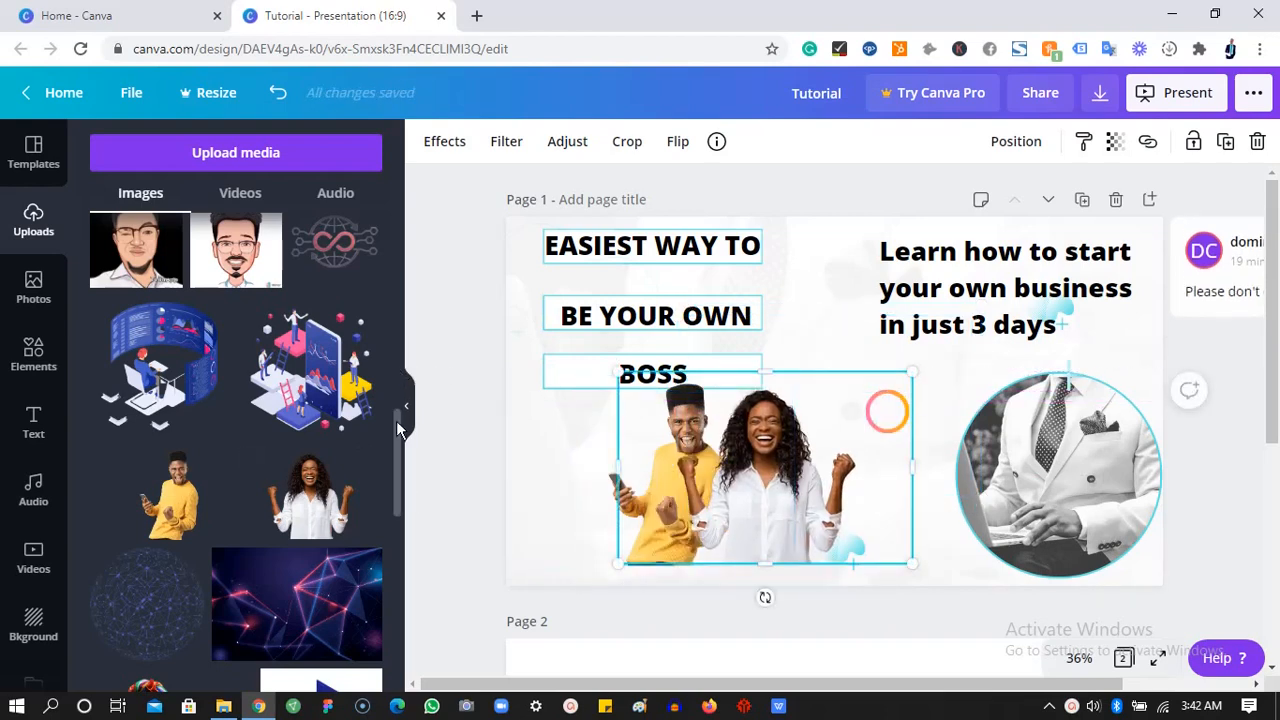
{"action": "left_click_drag", "start_coordinate": [397, 425], "coordinate": [396, 460]}
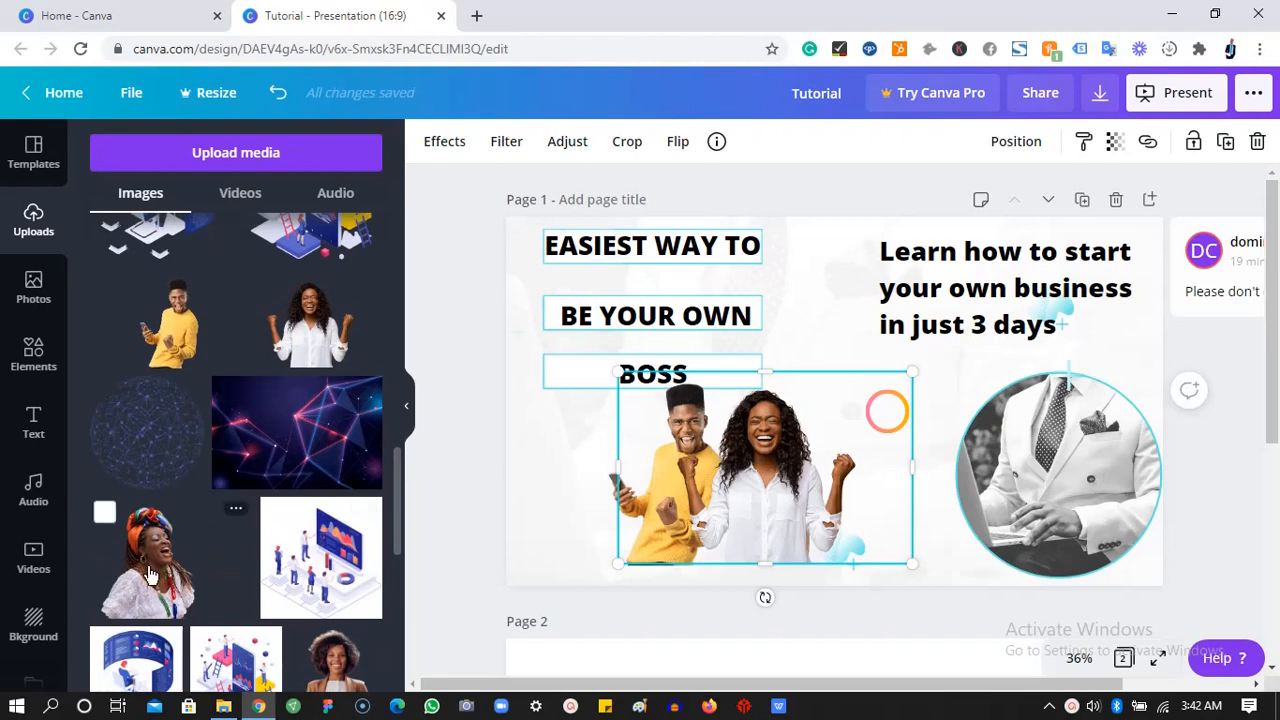
{"action": "left_click_drag", "start_coordinate": [148, 575], "coordinate": [602, 525]}
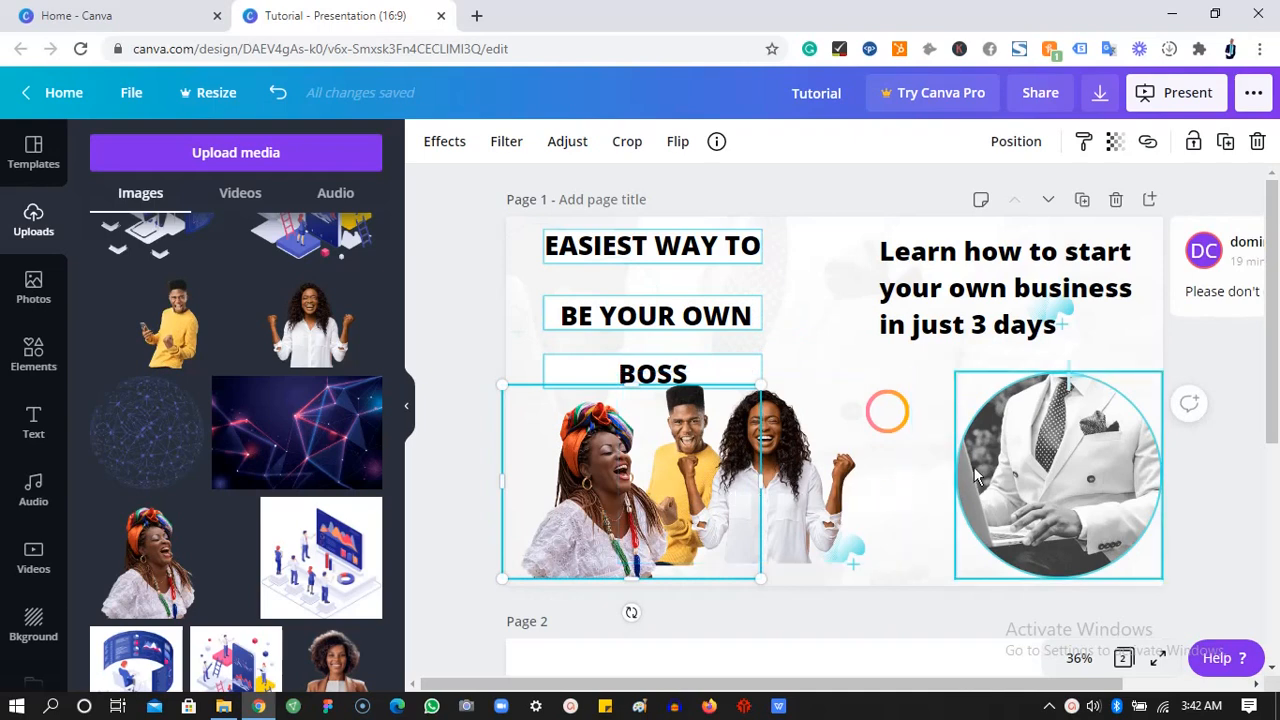
- Lock the background image and move the three people cutouts together into the slide's lower-left corner
{"action": "left_click", "coordinate": [917, 497]}
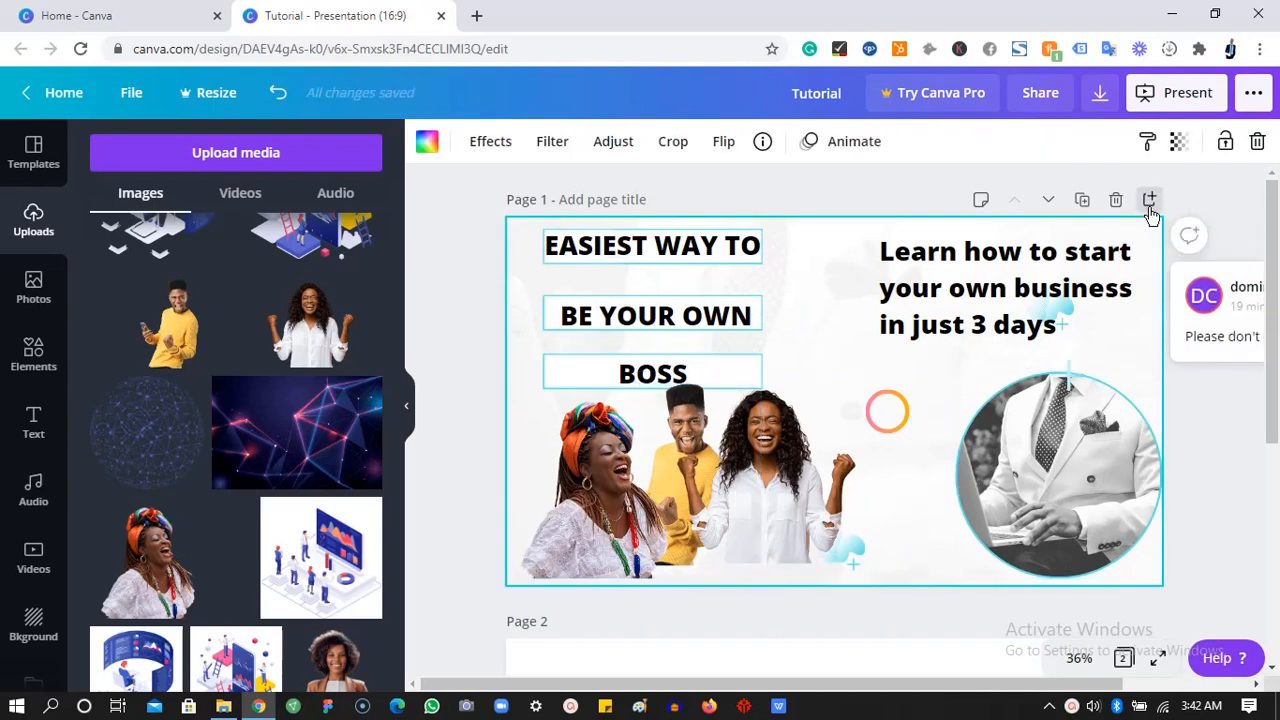
{"action": "left_click", "coordinate": [1224, 143]}
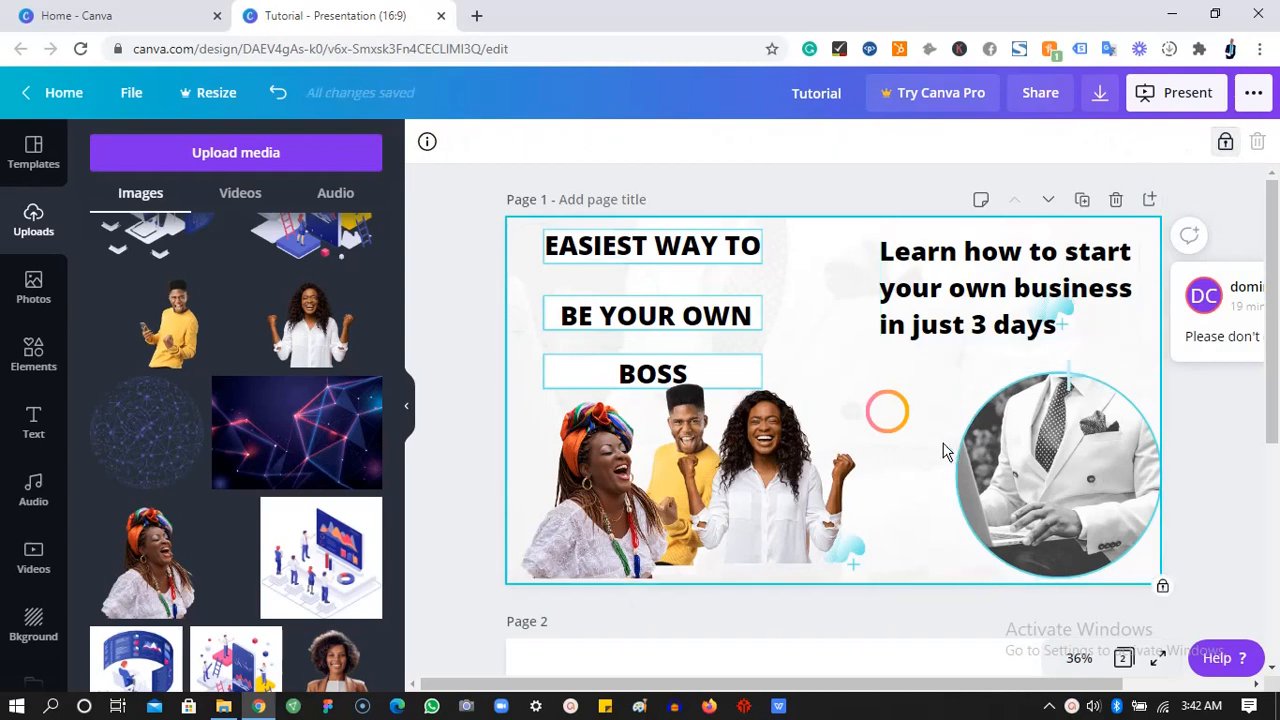
{"action": "left_click_drag", "start_coordinate": [917, 493], "coordinate": [585, 540]}
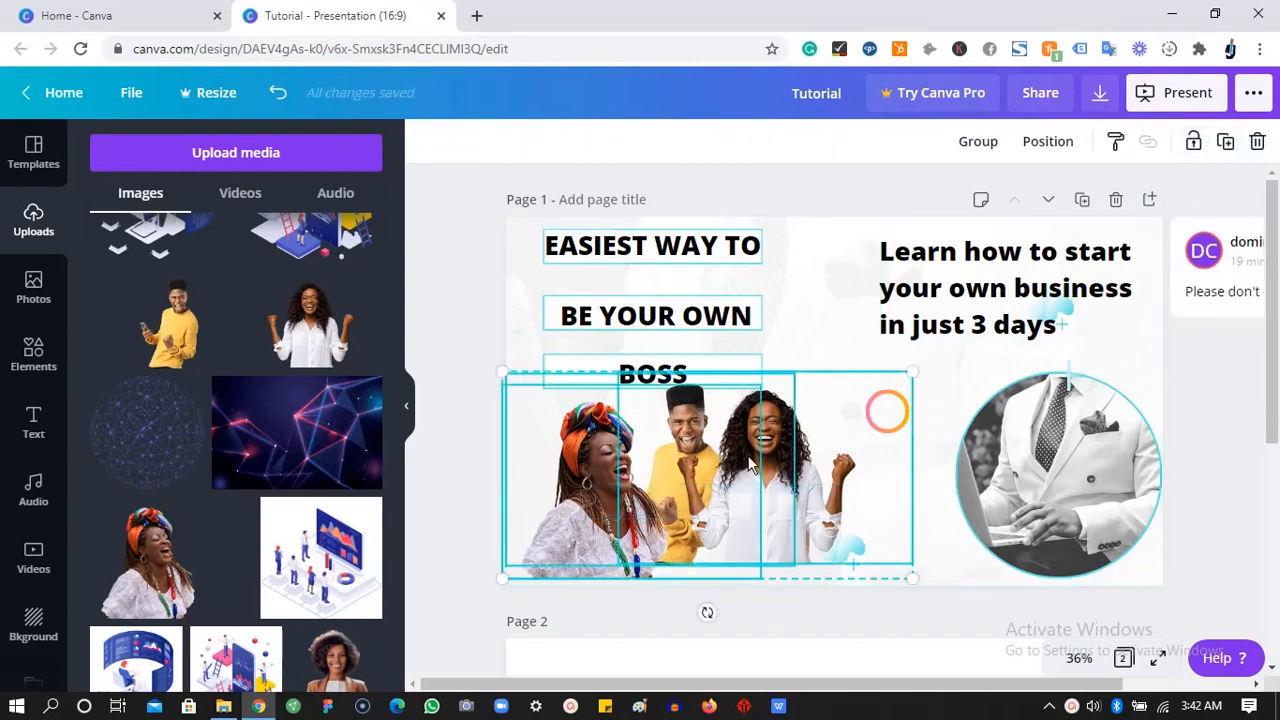
{"action": "left_click_drag", "start_coordinate": [710, 465], "coordinate": [703, 465]}
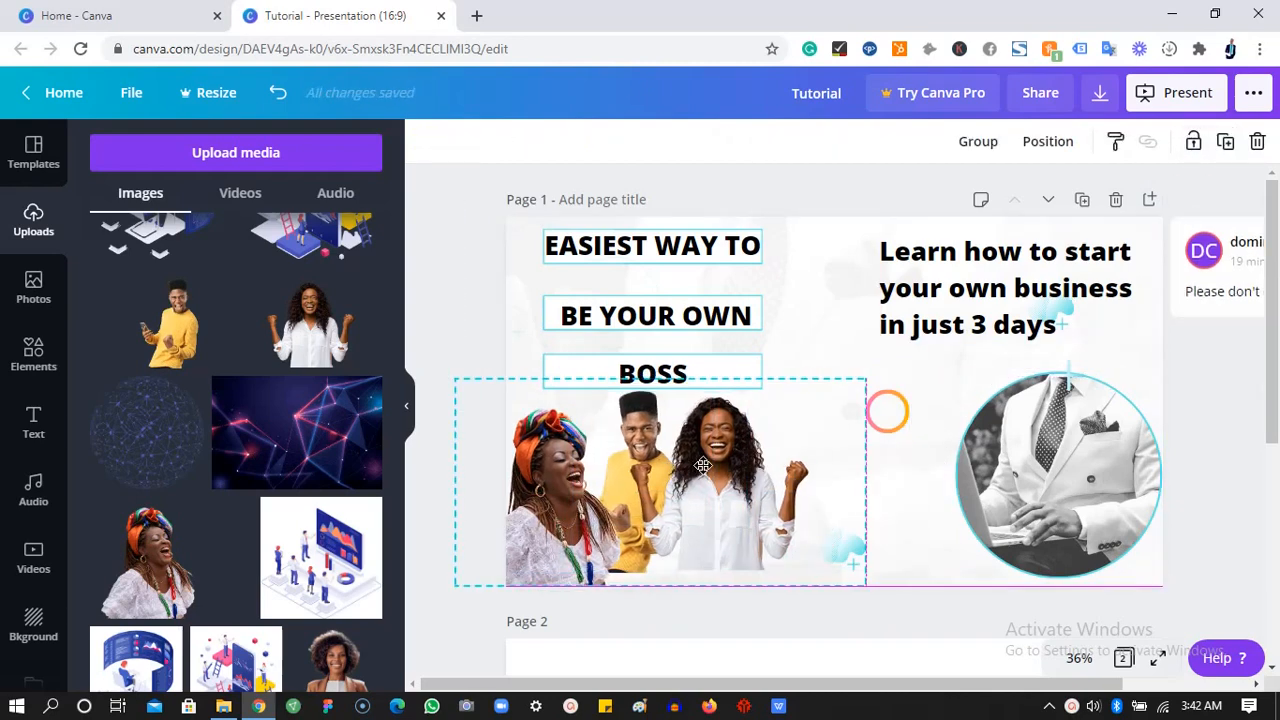
{"action": "left_click", "coordinate": [917, 457]}
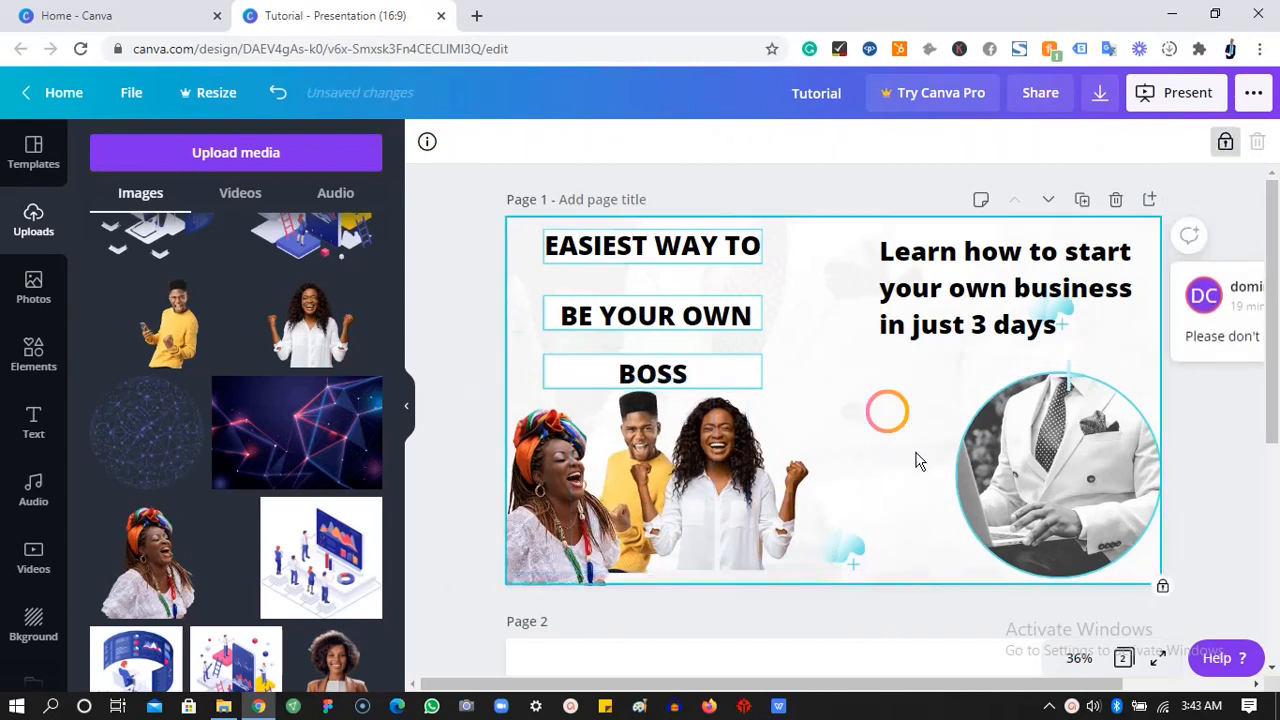
- Move the woman in white over beside the round photo and enlarge the man in yellow to about 956 by 636
{"action": "left_click", "coordinate": [635, 481]}
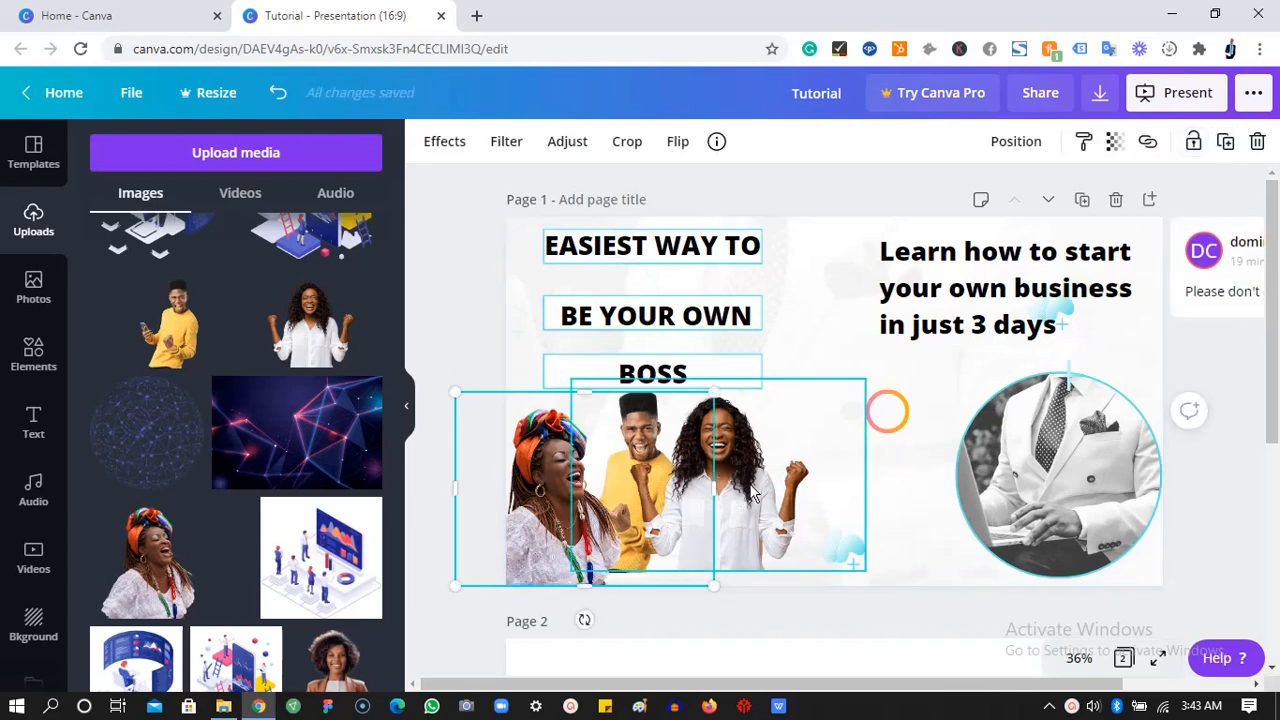
{"action": "left_click_drag", "start_coordinate": [675, 485], "coordinate": [855, 482]}
{"action": "left_click", "coordinate": [675, 495]}
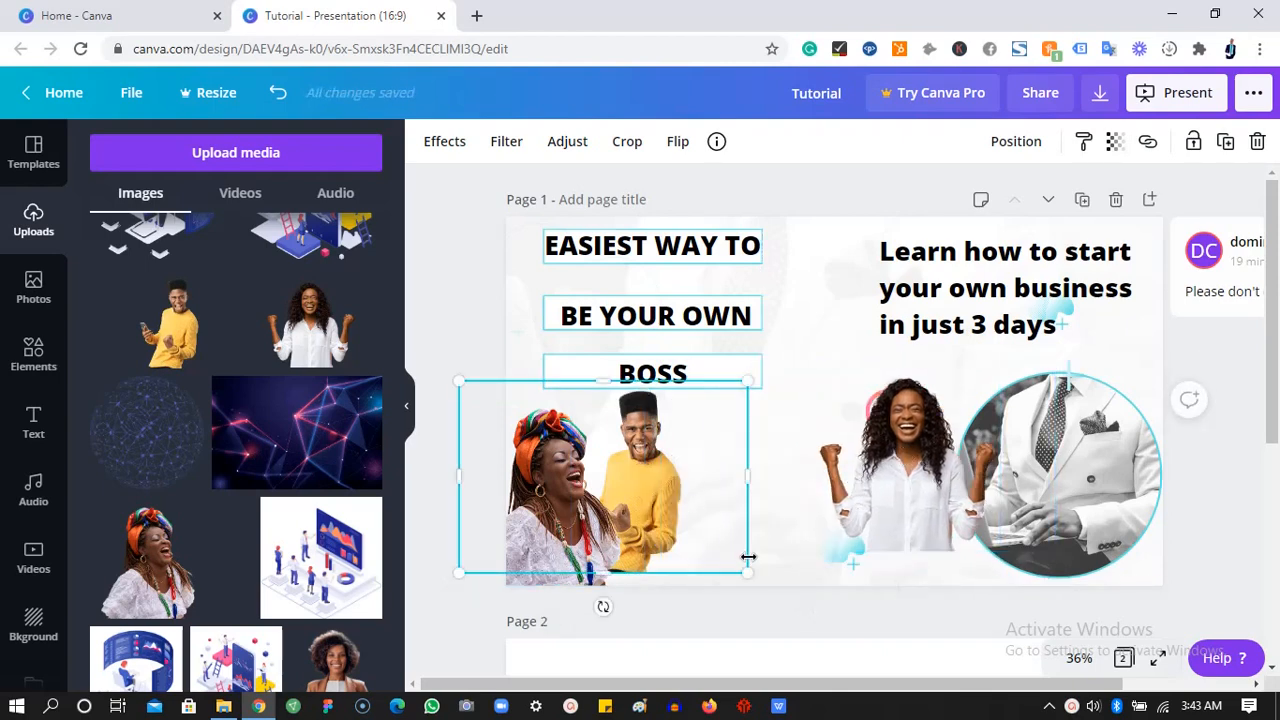
{"action": "left_click_drag", "start_coordinate": [757, 618], "coordinate": [764, 634]}
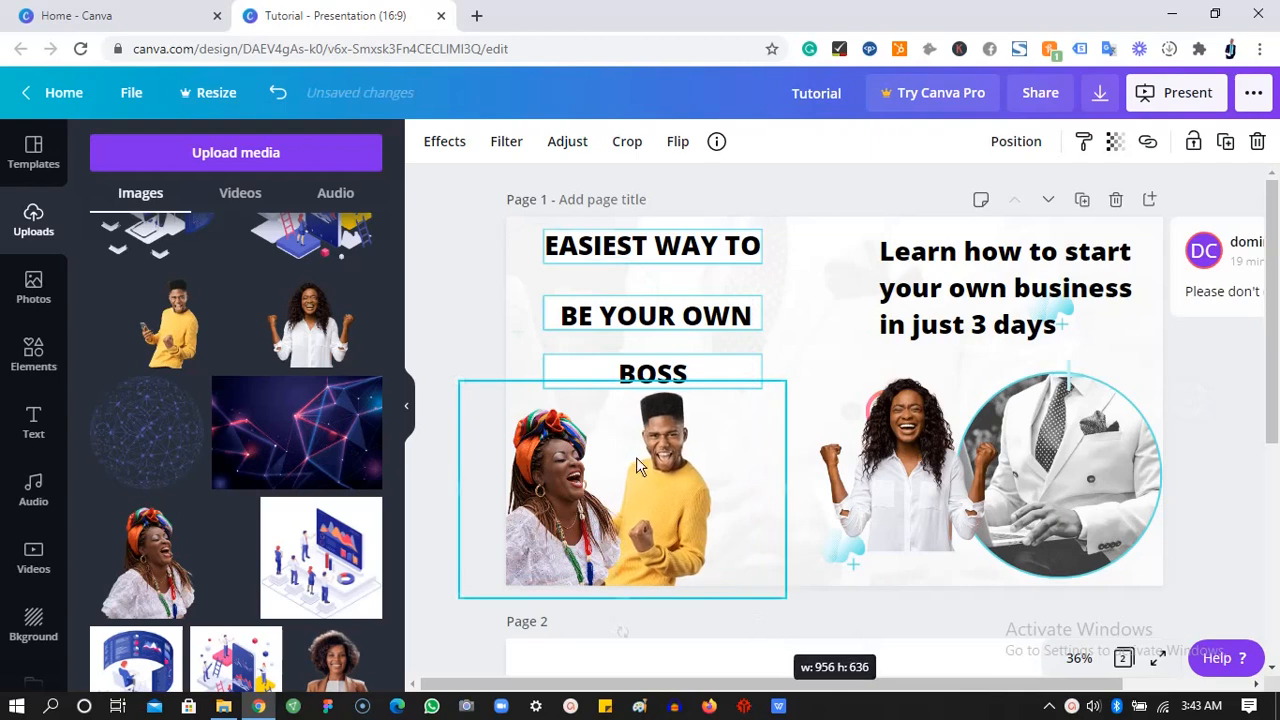
- Space the headscarf woman and the man in yellow apart, and crop the empty left margin off the man's image
{"action": "left_click_drag", "start_coordinate": [637, 457], "coordinate": [700, 477]}
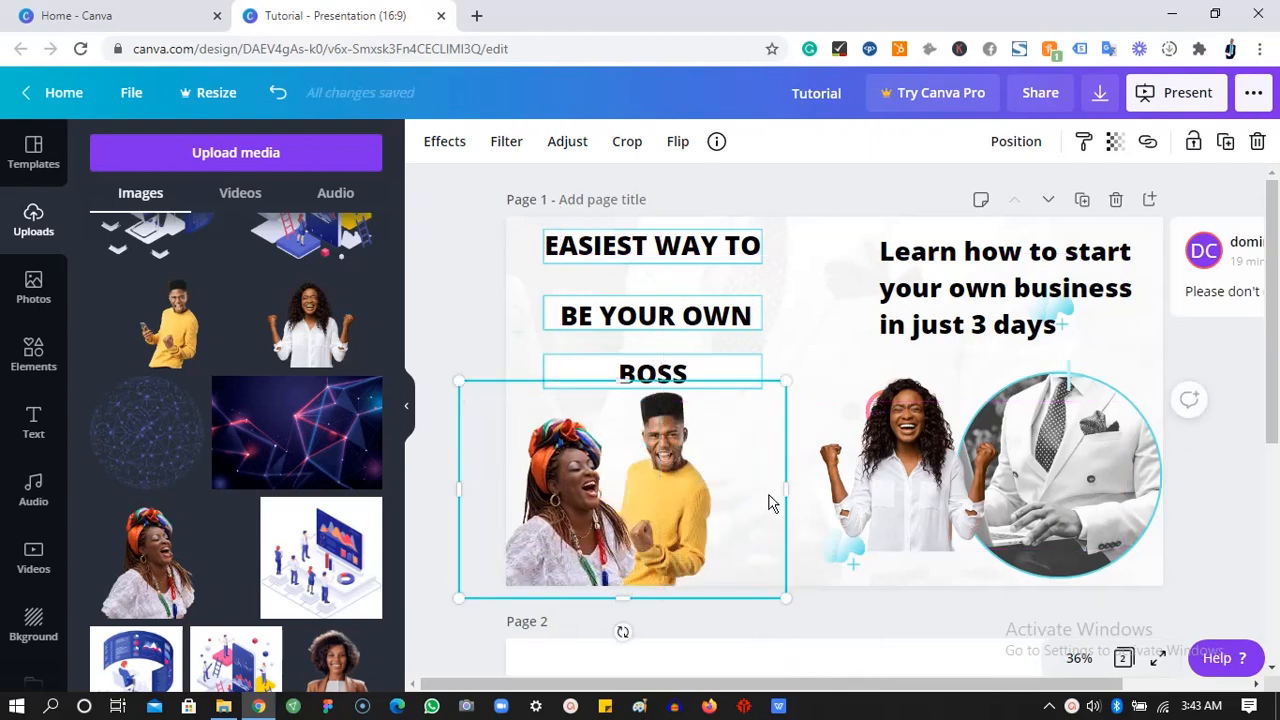
{"action": "left_click_drag", "start_coordinate": [769, 503], "coordinate": [811, 455]}
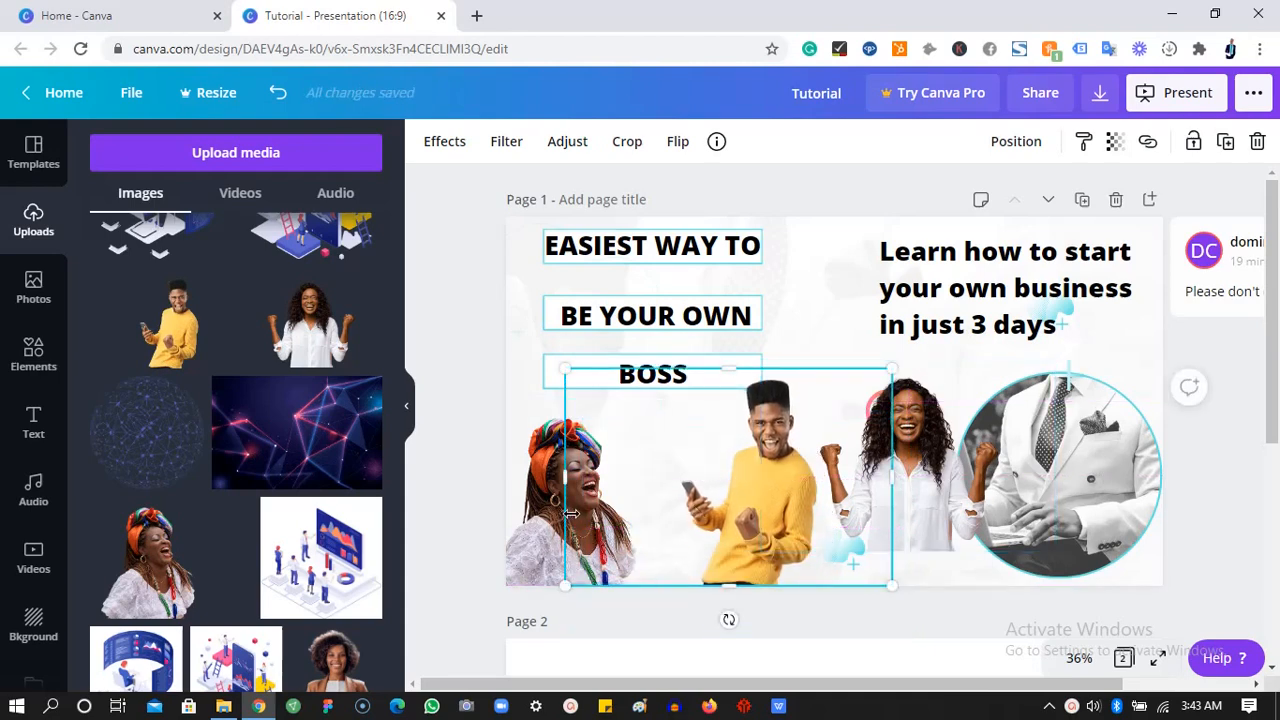
{"action": "left_click_drag", "start_coordinate": [570, 513], "coordinate": [659, 513]}
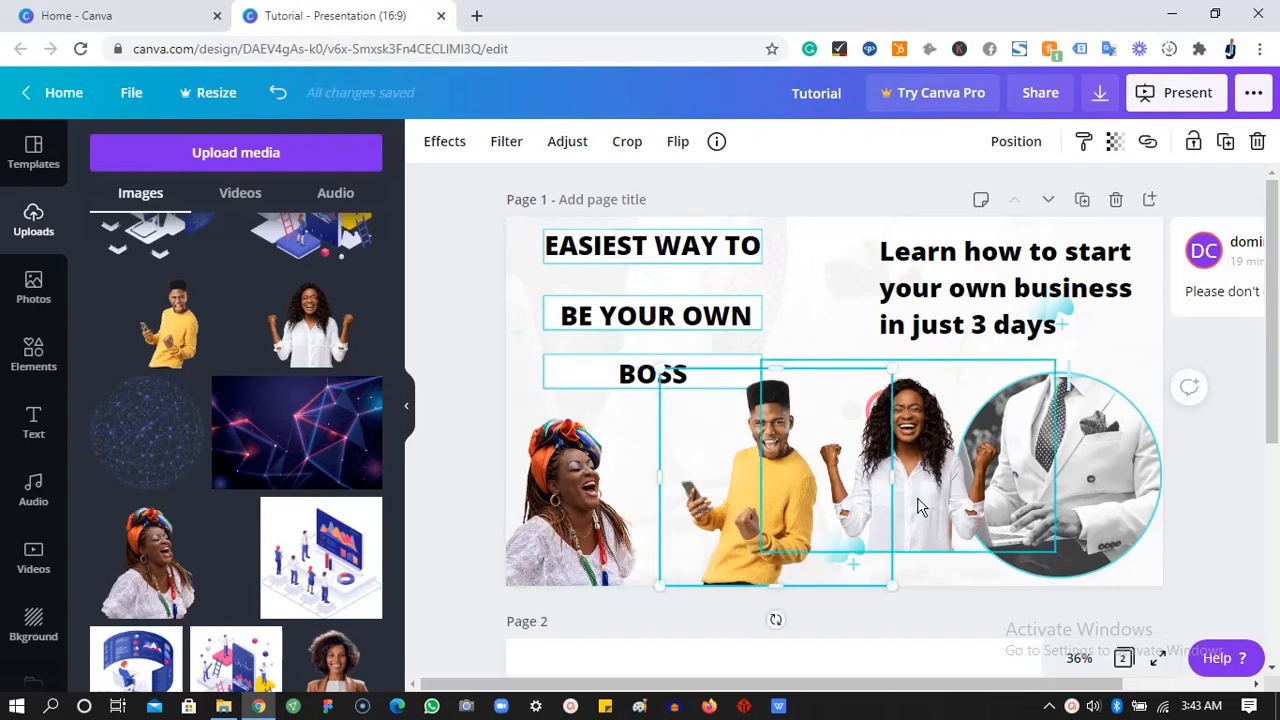
- Place the woman in white beside the headscarf woman and set the man in yellow to her right, along the slide's bottom edge
{"action": "left_click_drag", "start_coordinate": [920, 507], "coordinate": [657, 531]}
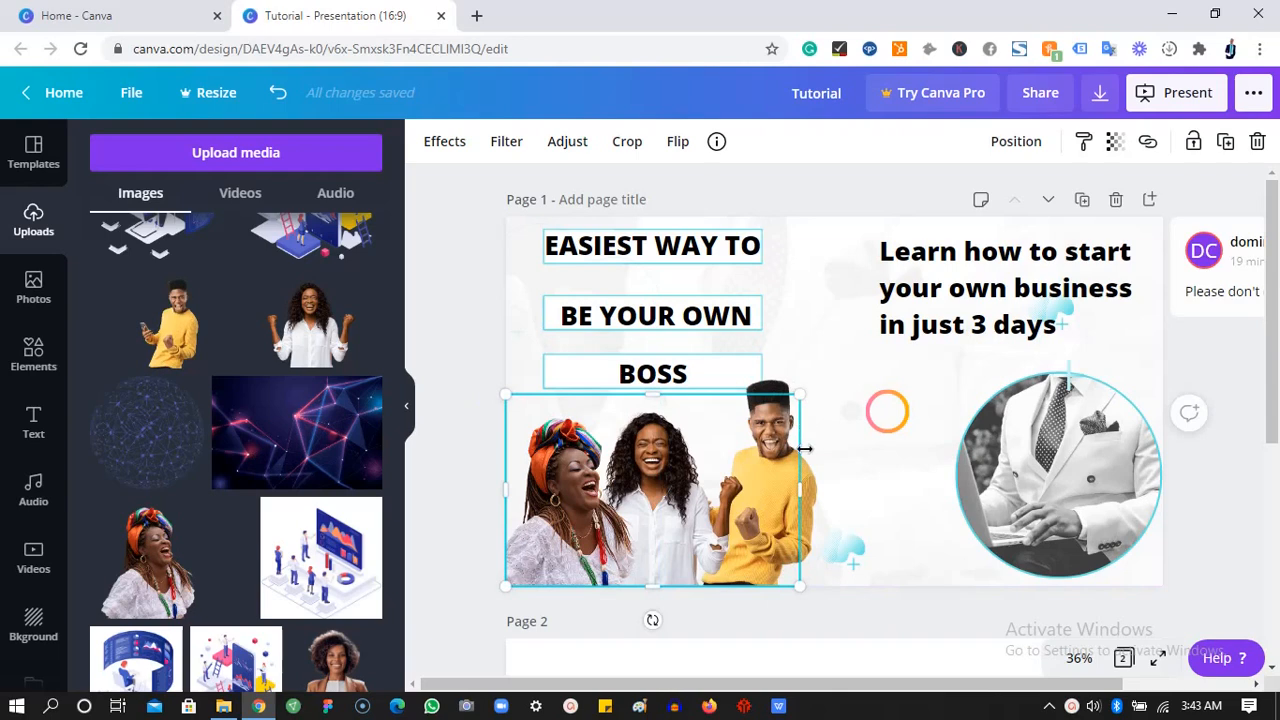
{"action": "left_click_drag", "start_coordinate": [805, 449], "coordinate": [804, 488]}
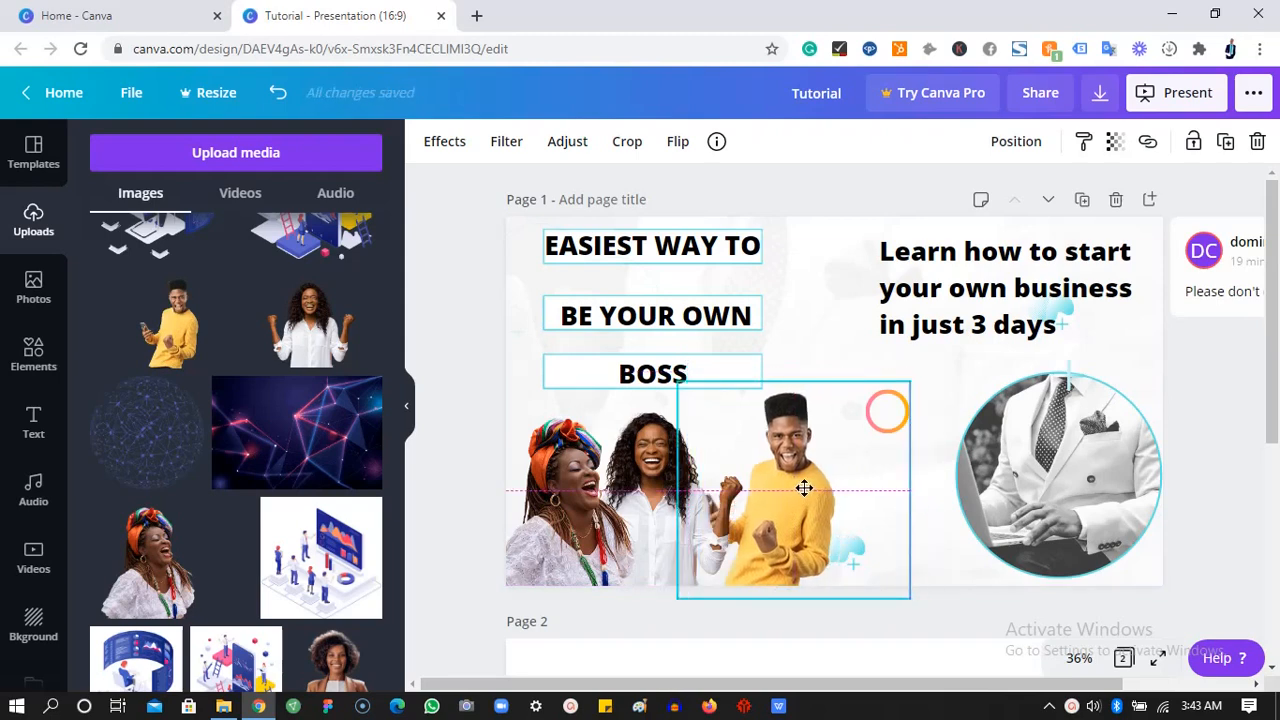
{"action": "left_click", "coordinate": [937, 551]}
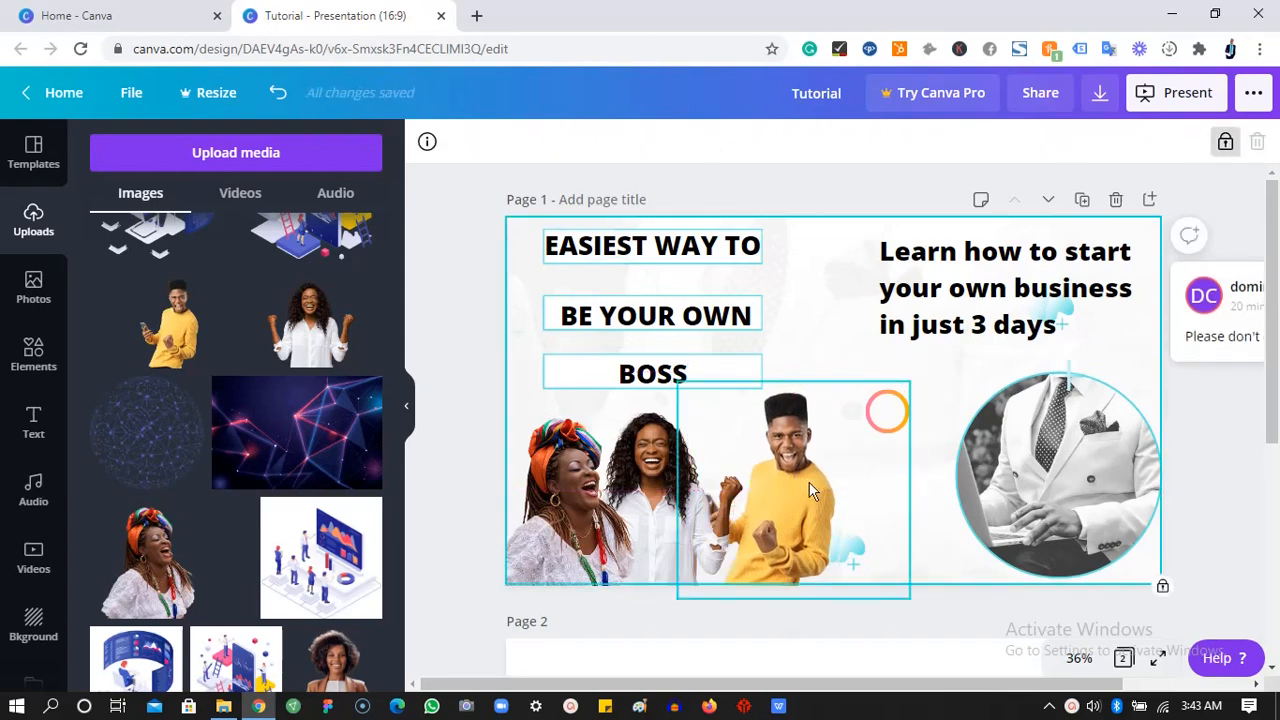
{"action": "left_click_drag", "start_coordinate": [809, 490], "coordinate": [806, 480]}
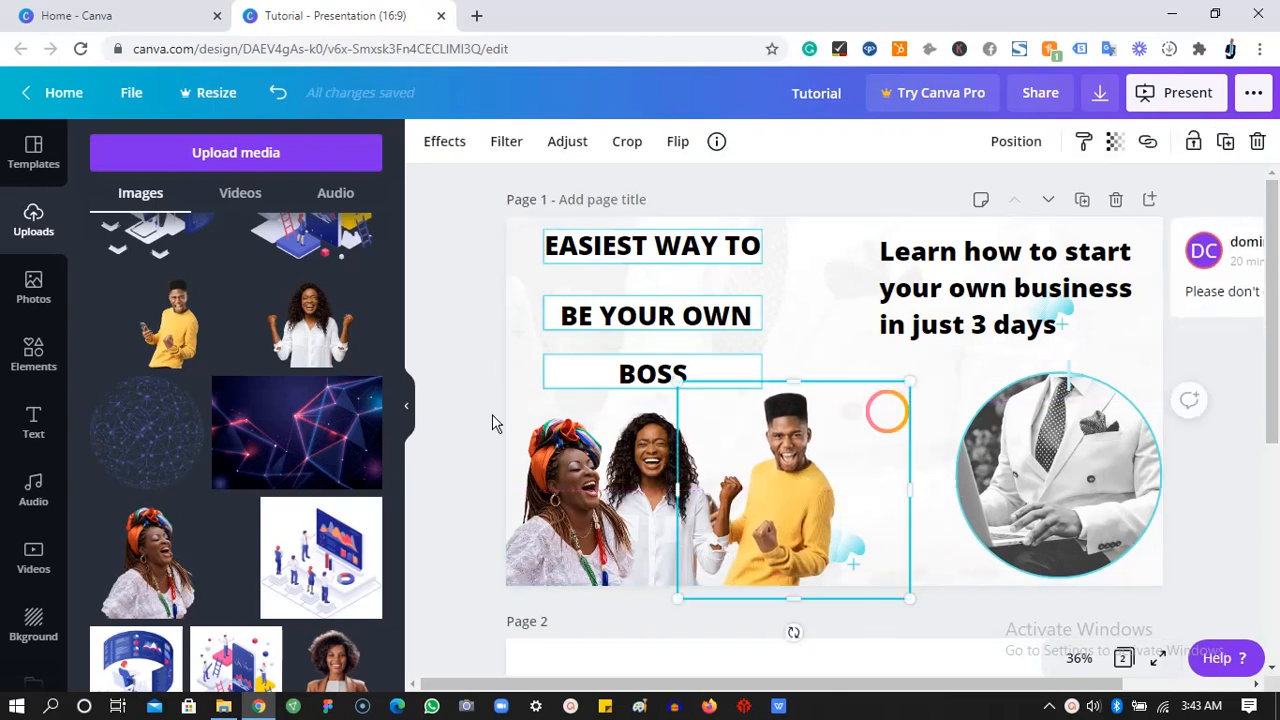
- Apply the Festive filter to the image of the woman with the headscarf
{"action": "left_click", "coordinate": [543, 511]}
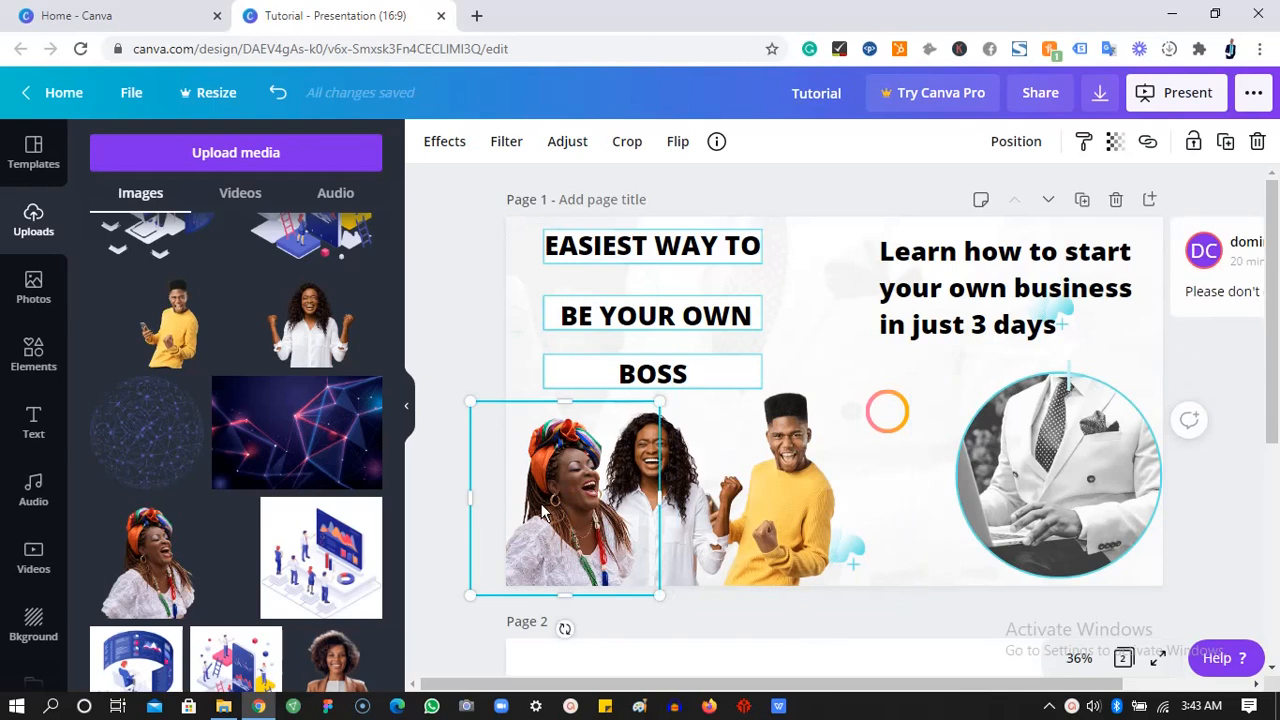
{"action": "left_click", "coordinate": [506, 141]}
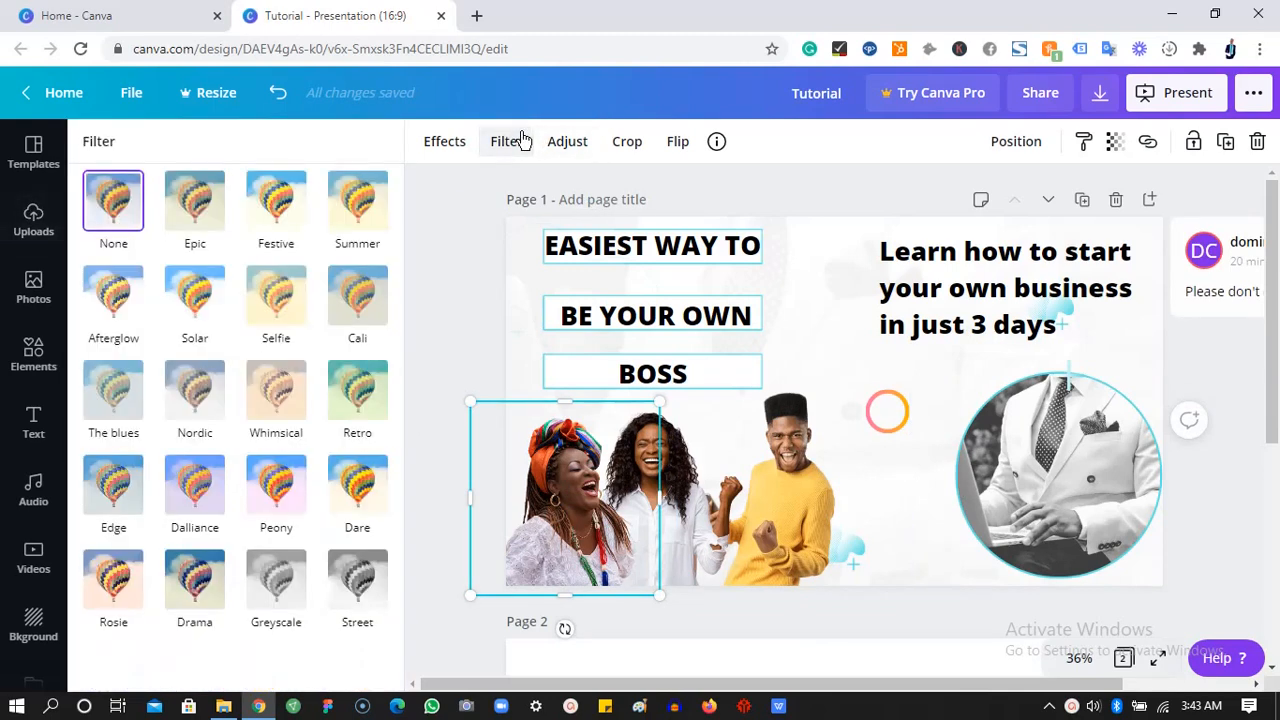
{"action": "left_click", "coordinate": [276, 210]}
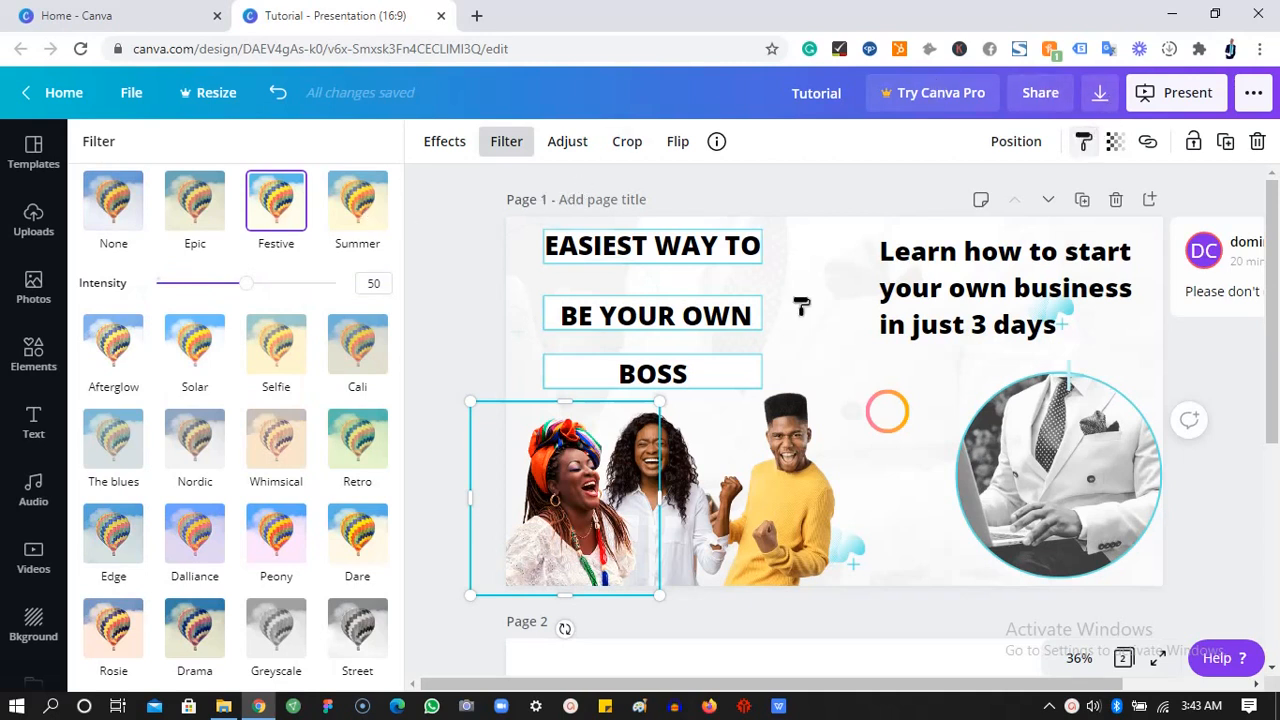
- Copy the Festive filter style onto the woman in white and the man in yellow, and lower the man slightly
{"action": "left_click", "coordinate": [686, 436]}
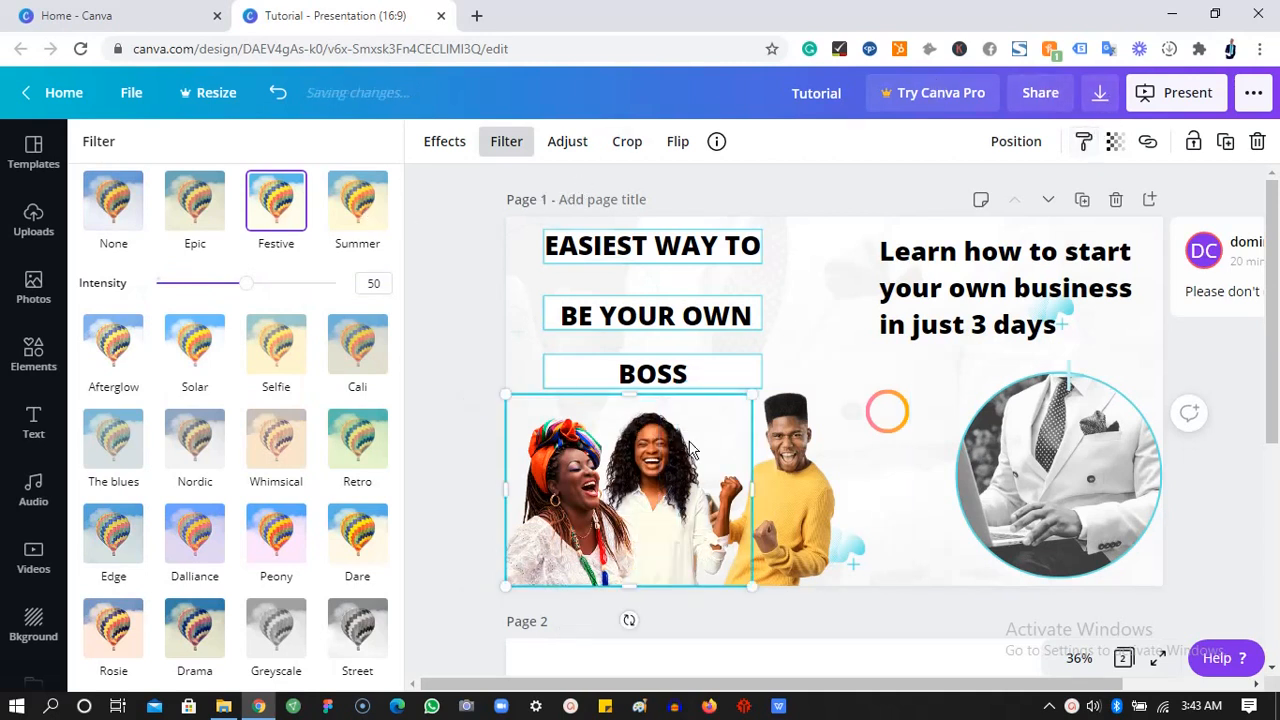
{"action": "left_click", "coordinate": [1089, 150]}
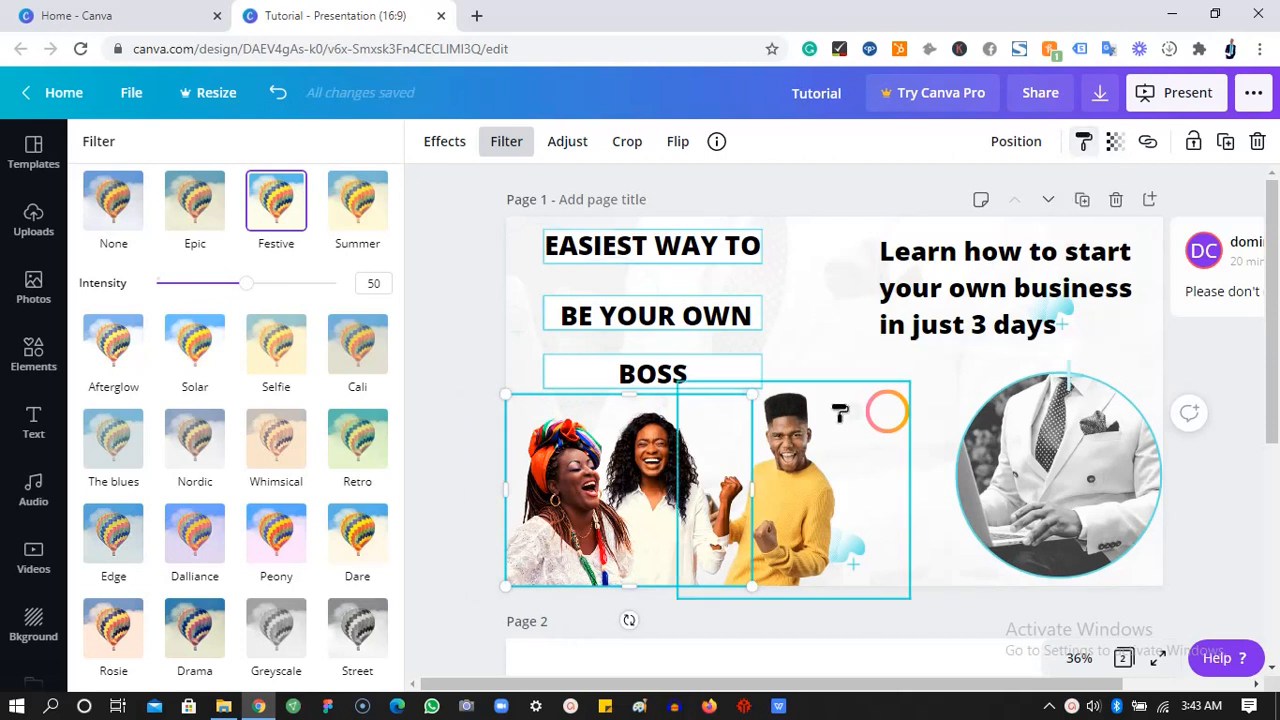
{"action": "left_click", "coordinate": [812, 452]}
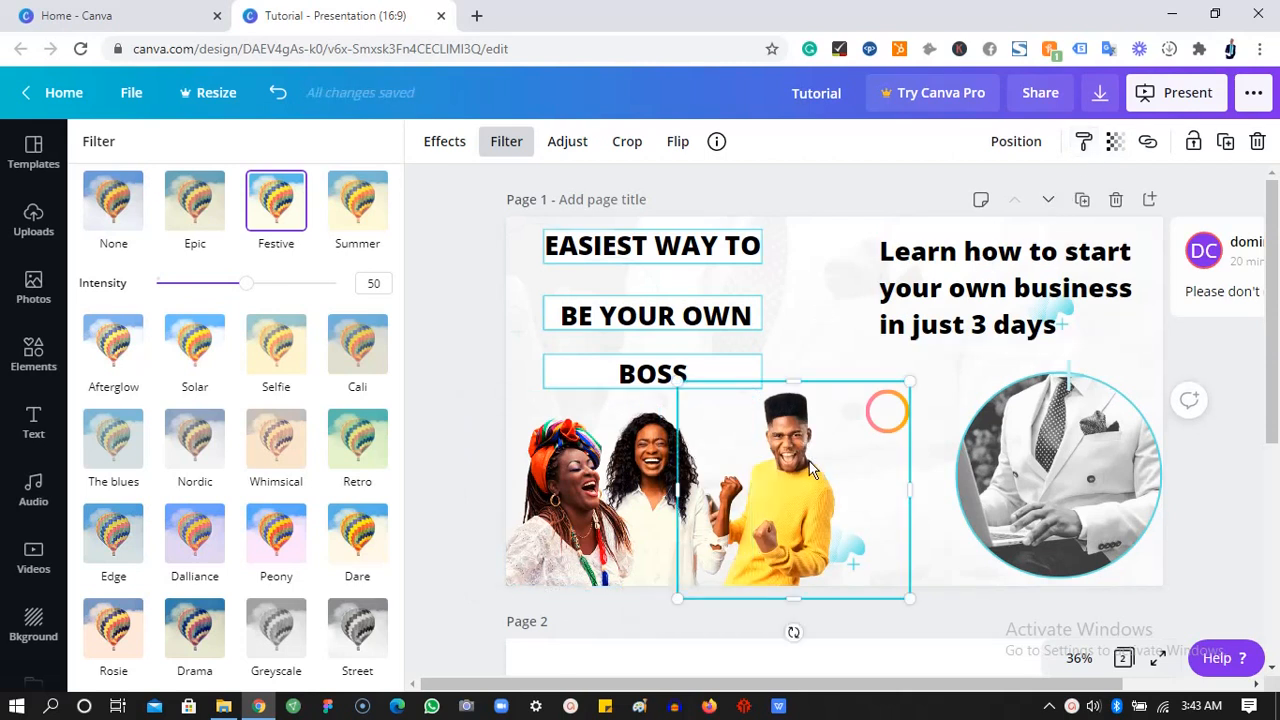
{"action": "left_click_drag", "start_coordinate": [810, 462], "coordinate": [809, 467]}
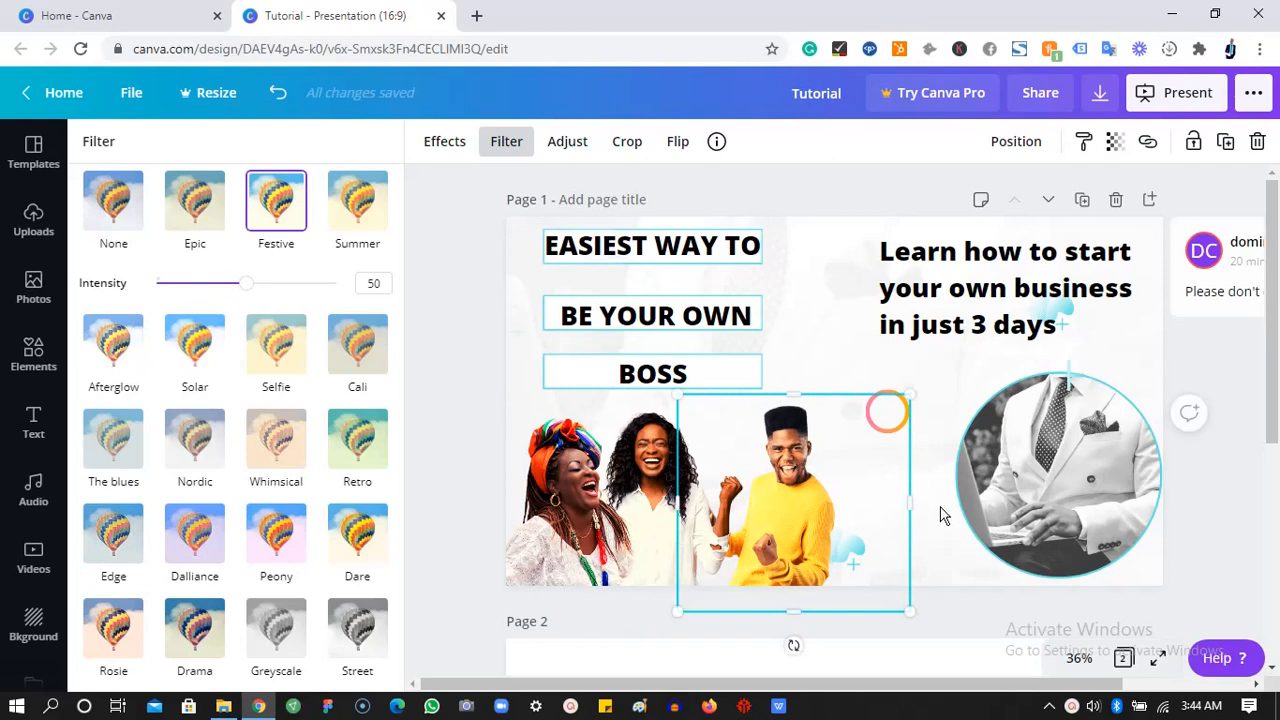
- Unlock the background image of page 1 and set its background colour to white
{"action": "left_click", "coordinate": [944, 515]}
{"action": "left_click", "coordinate": [940, 515]}
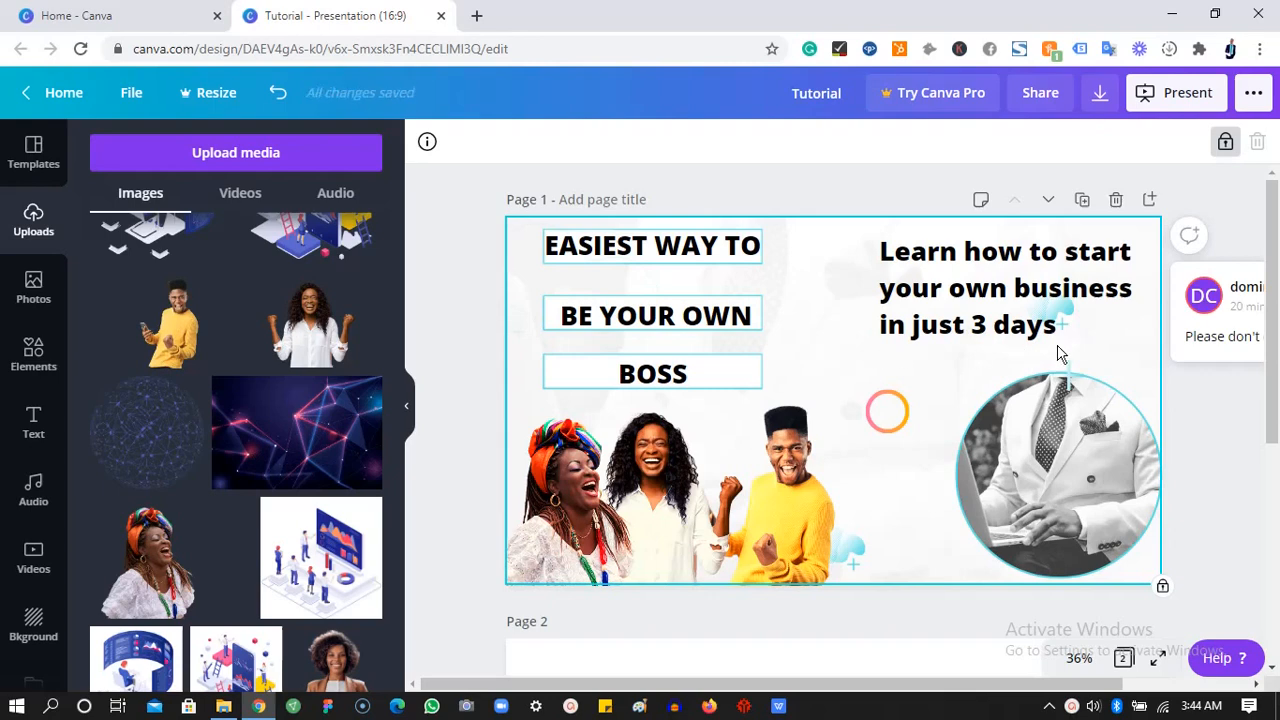
{"action": "left_click", "coordinate": [1225, 145]}
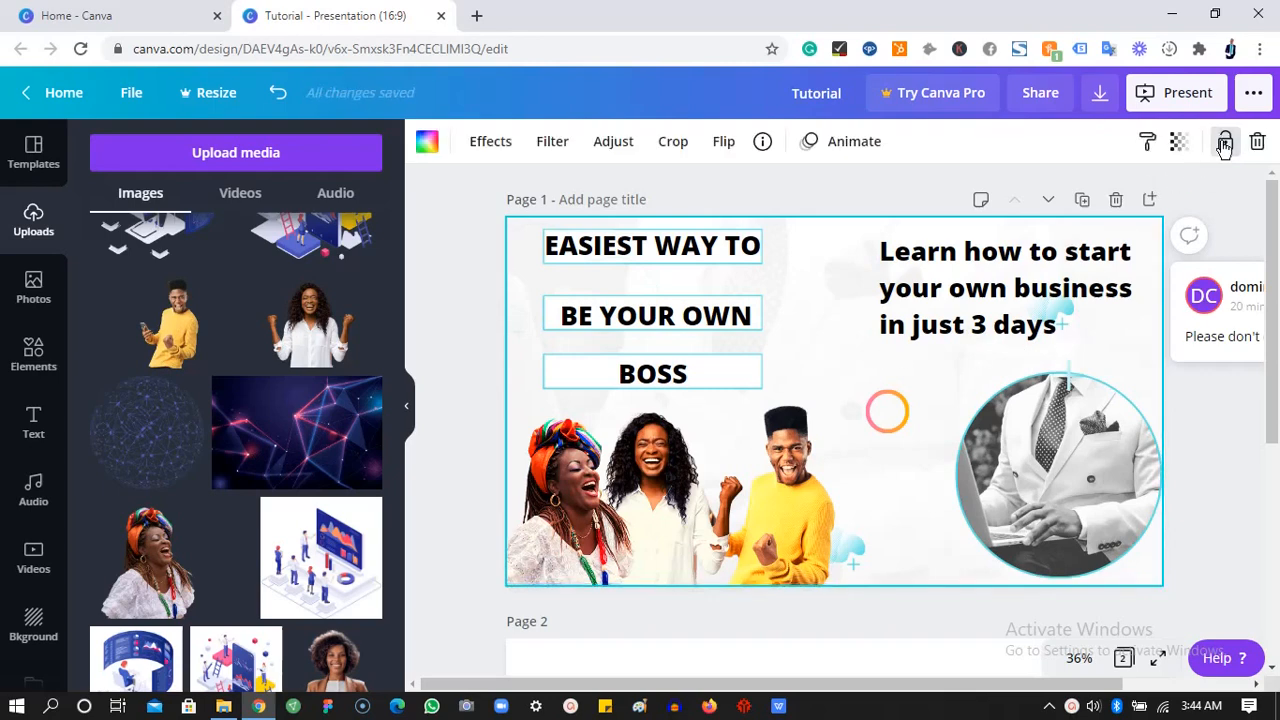
{"action": "left_click", "coordinate": [425, 145]}
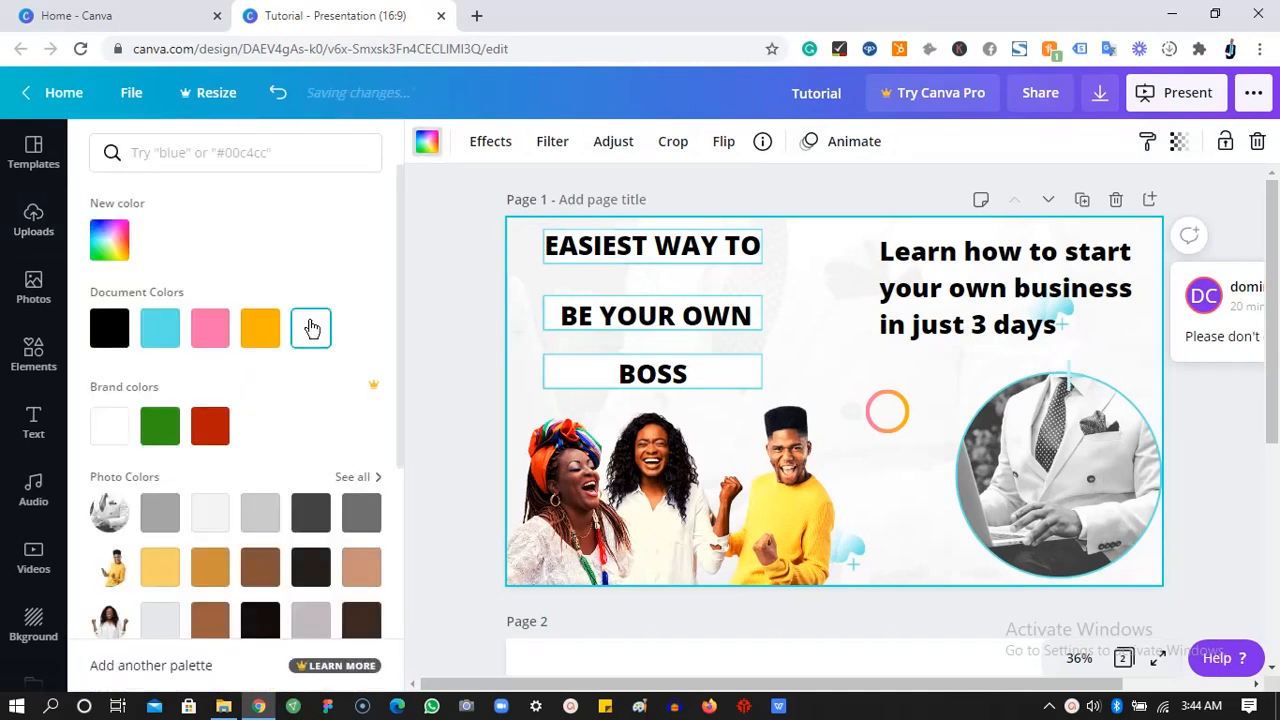
- Reduce the opacity of the background image on page 1 to make it fainter
{"action": "left_click", "coordinate": [1180, 143]}
{"action": "left_click", "coordinate": [1177, 143]}
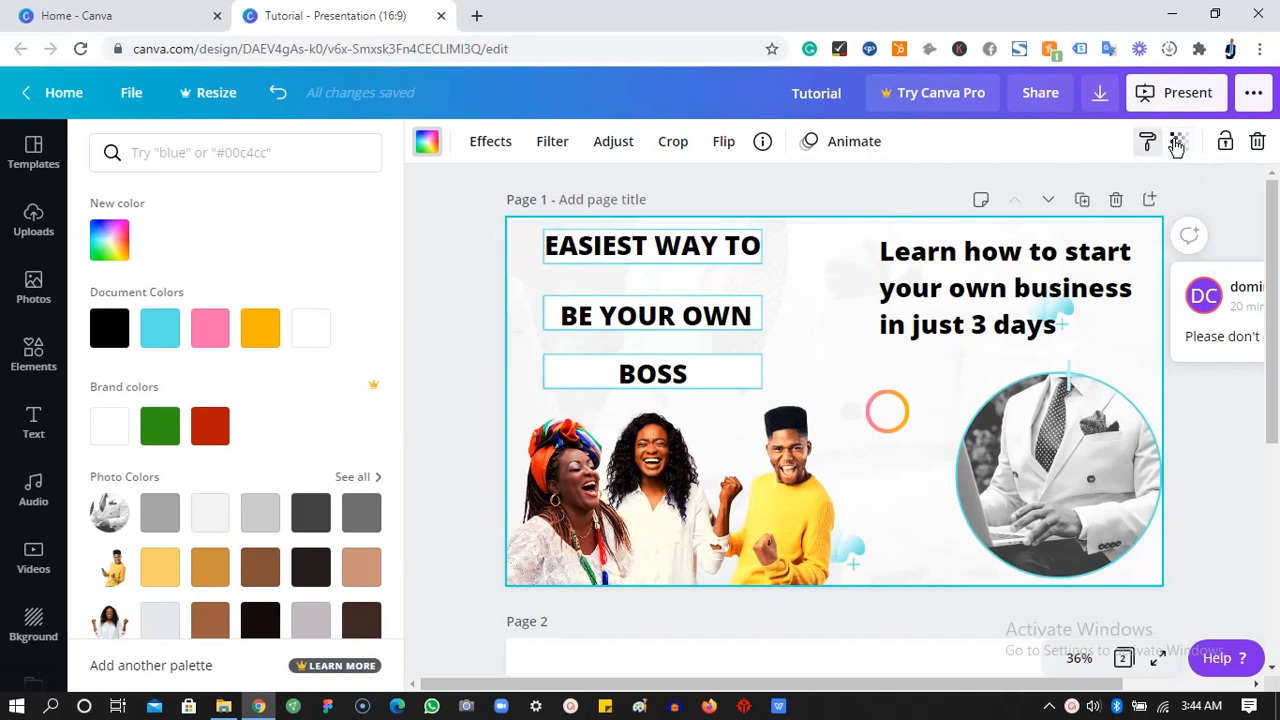
{"action": "left_click", "coordinate": [1178, 143]}
{"action": "left_click_drag", "start_coordinate": [1007, 199], "coordinate": [957, 213]}
{"action": "left_click", "coordinate": [838, 285]}
{"action": "double_click", "coordinate": [843, 304]}
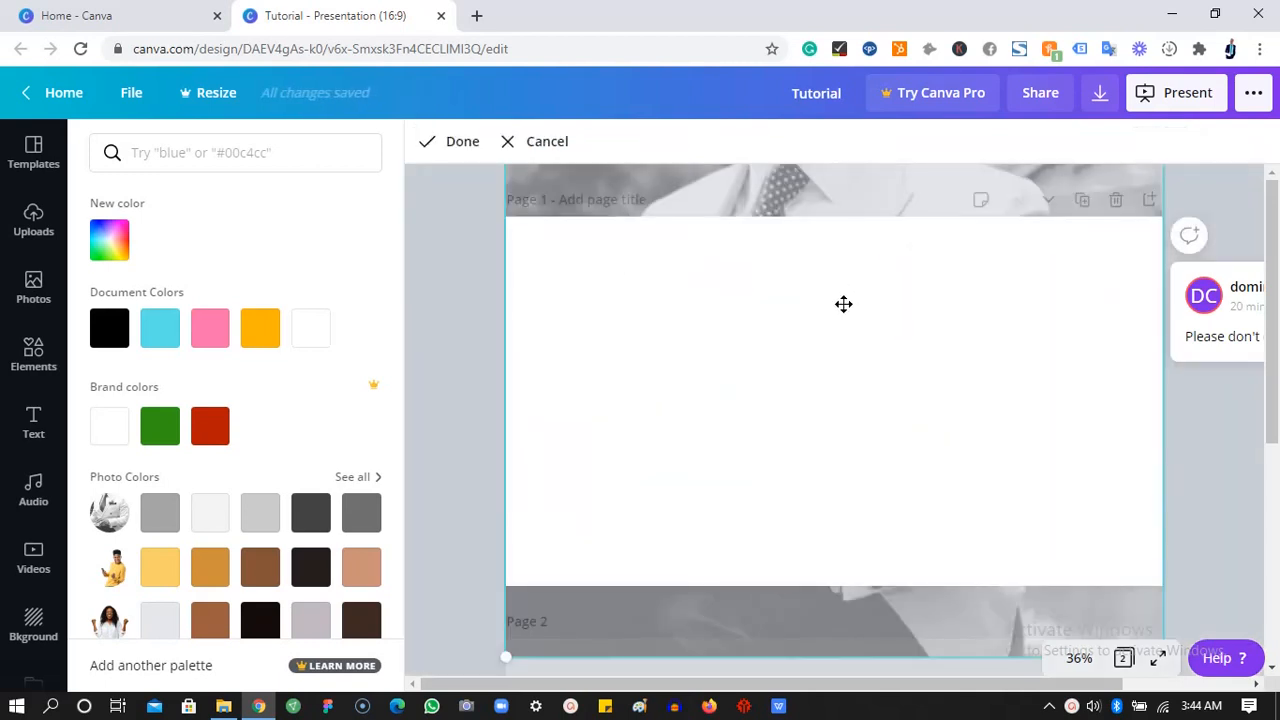
{"action": "left_click", "coordinate": [1278, 608]}
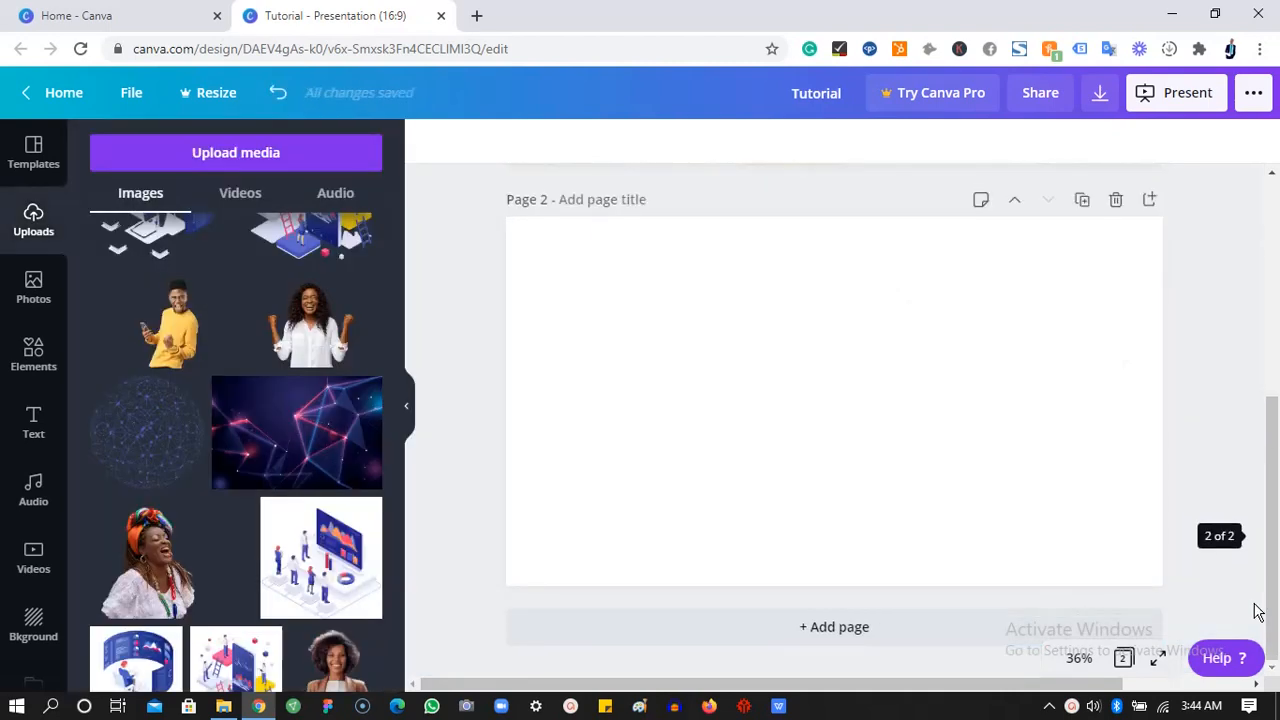
{"action": "left_click_drag", "start_coordinate": [1278, 608], "coordinate": [1278, 340]}
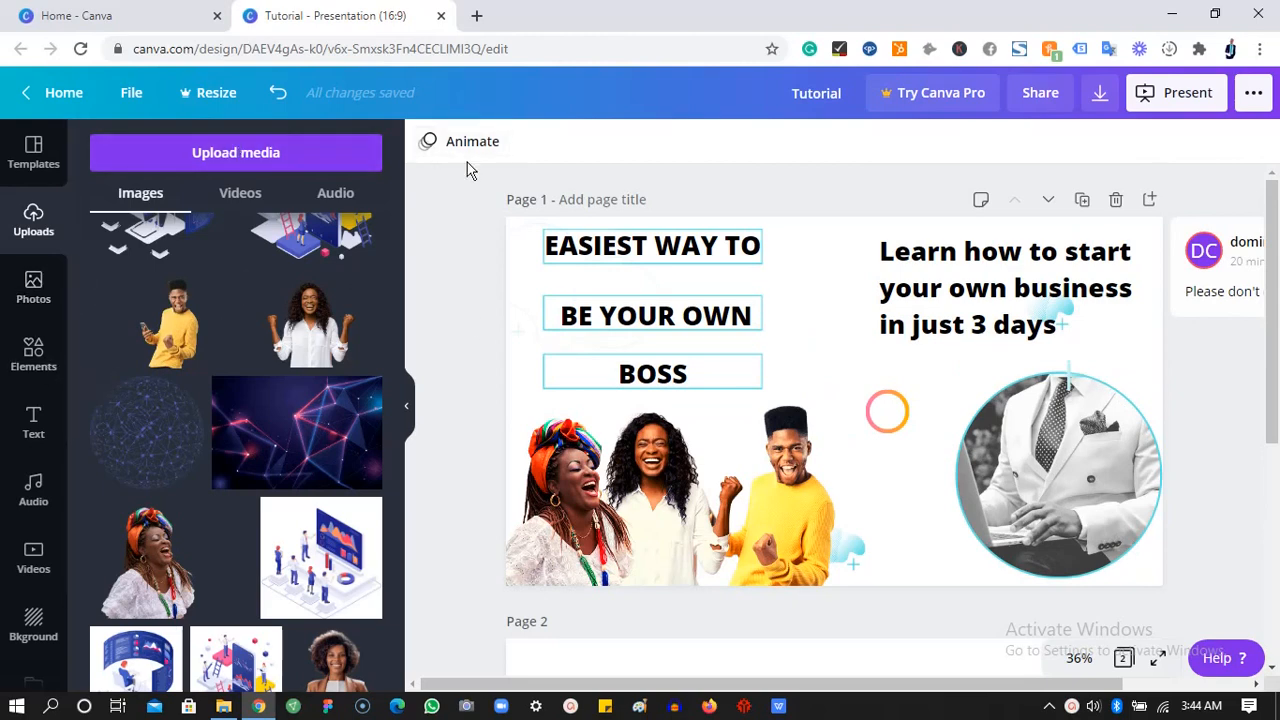
- Try the Block, Fade, Tumble and Rise animations on page 1 and settle on Block
{"action": "left_click", "coordinate": [40, 438]}
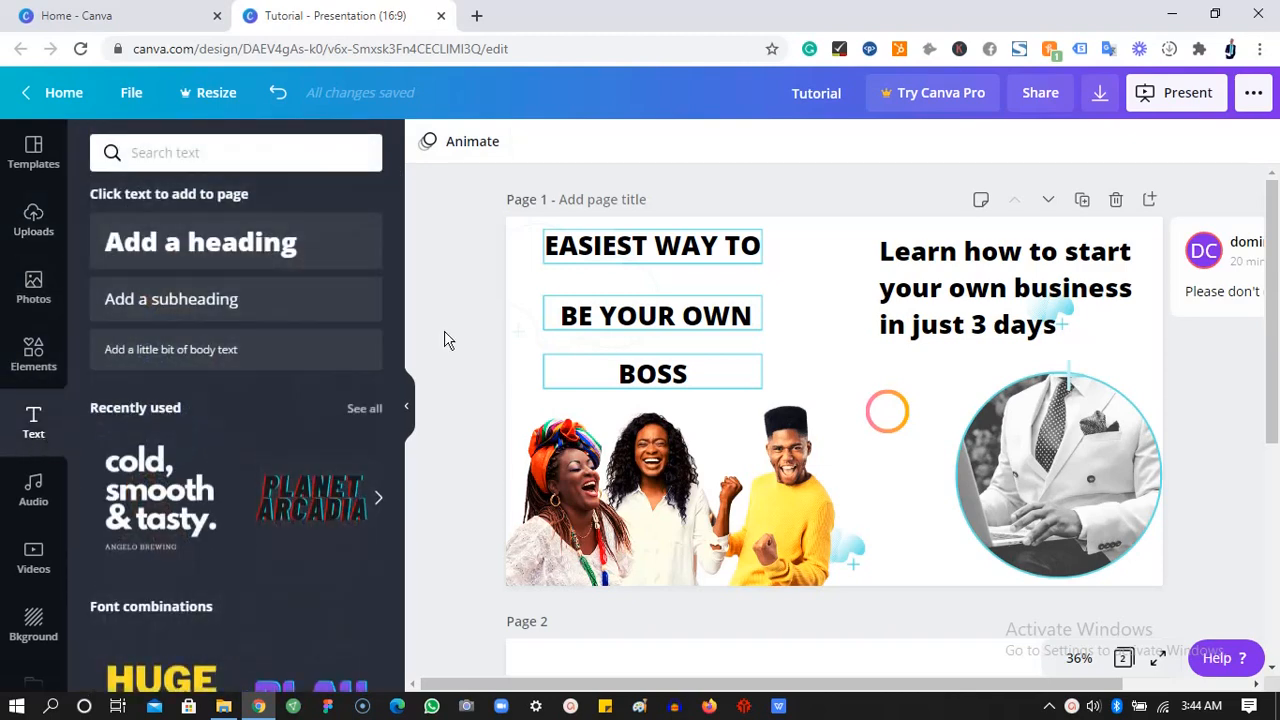
{"action": "left_click", "coordinate": [493, 145]}
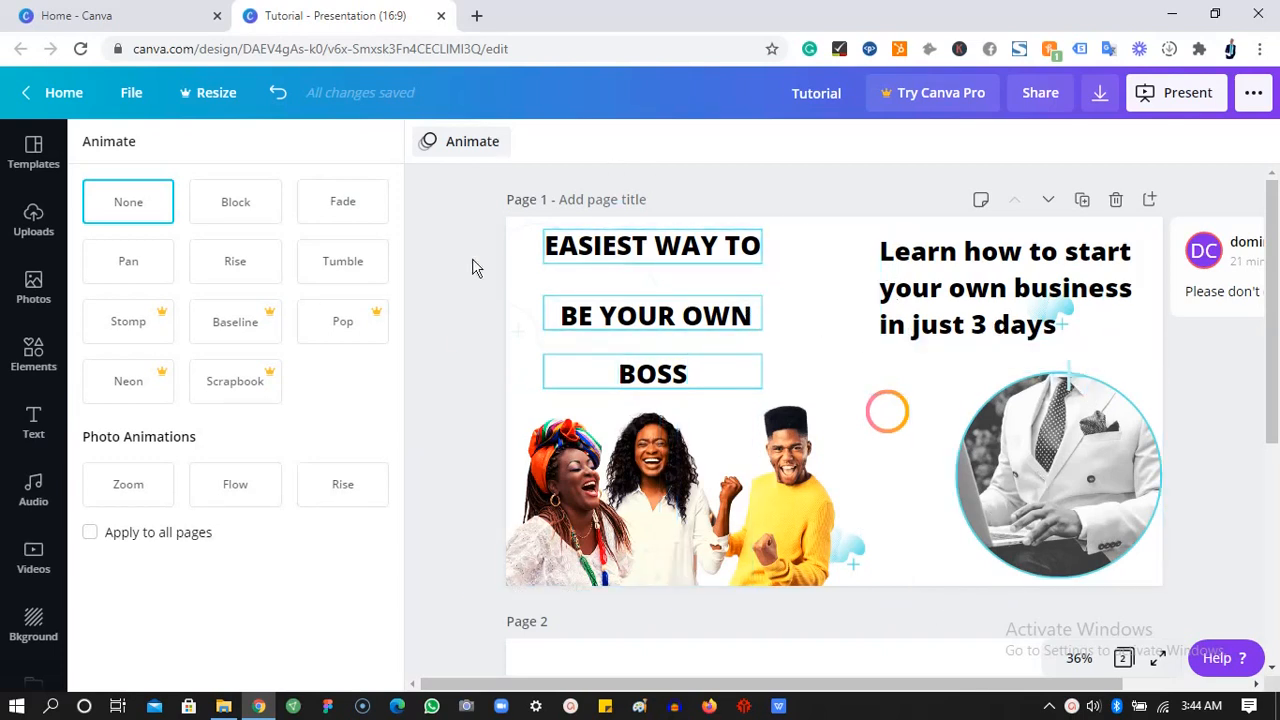
{"action": "left_click", "coordinate": [258, 219]}
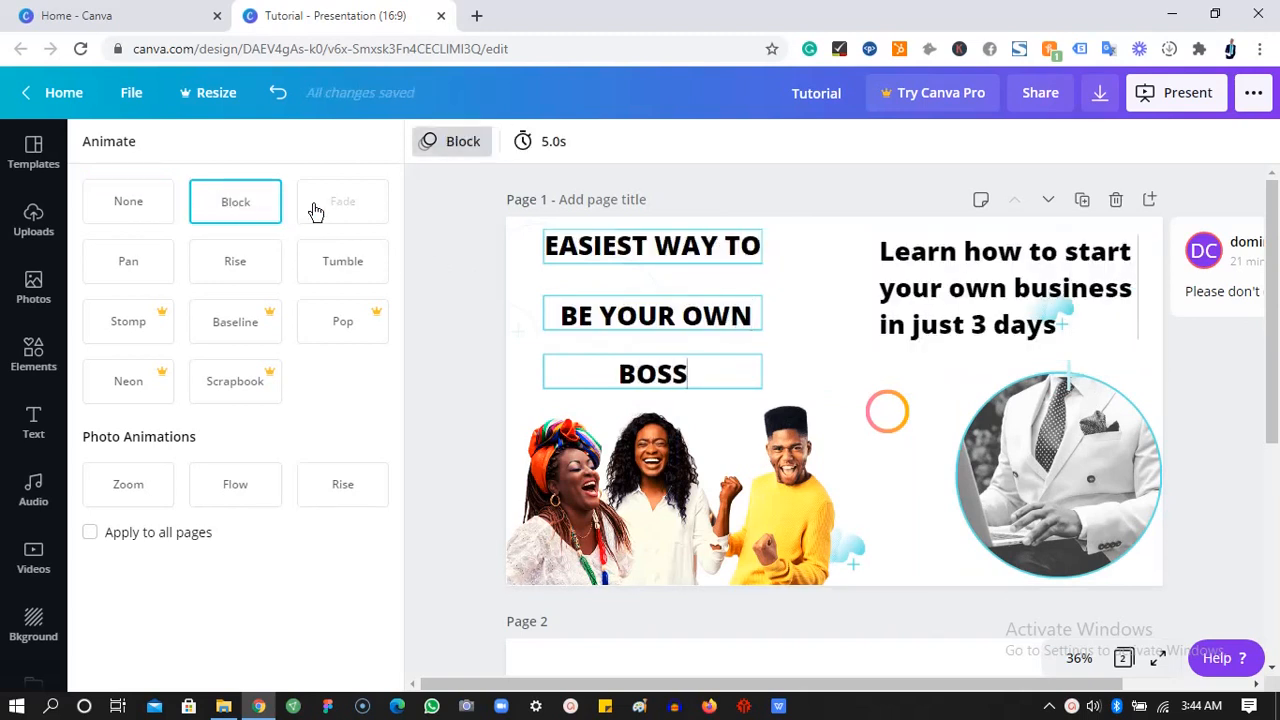
{"action": "left_click", "coordinate": [315, 211]}
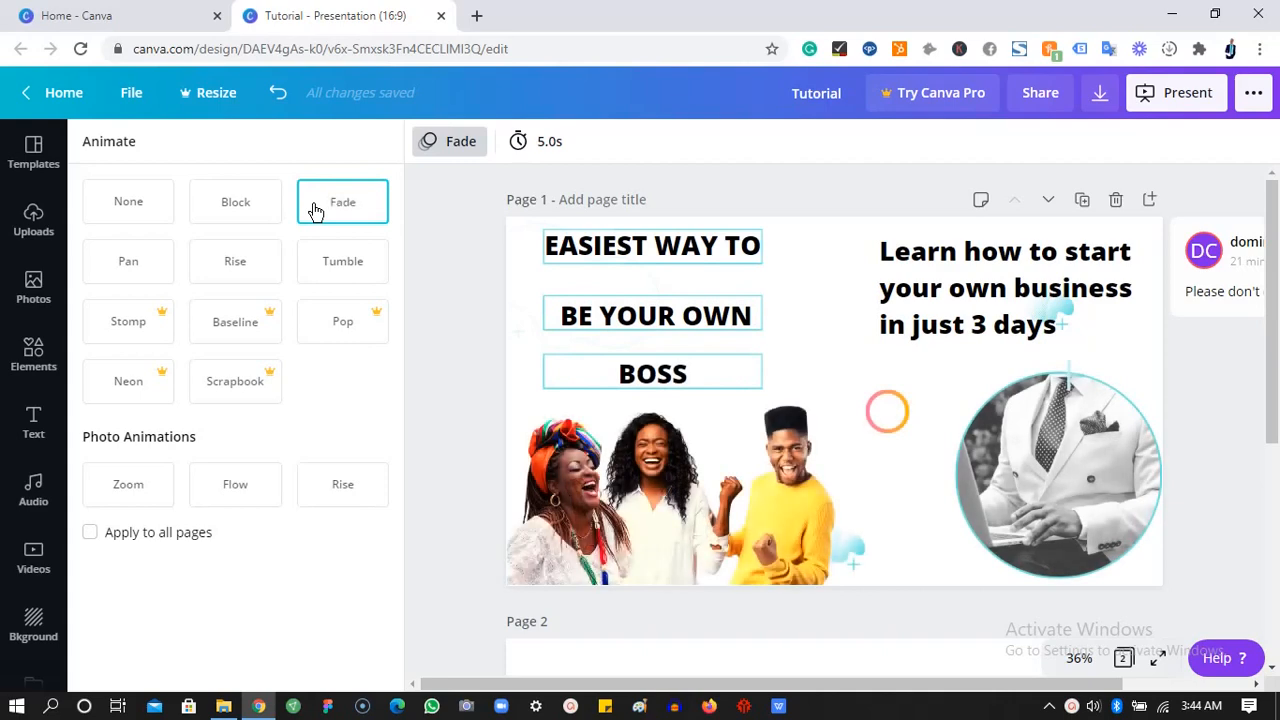
{"action": "left_click", "coordinate": [331, 257]}
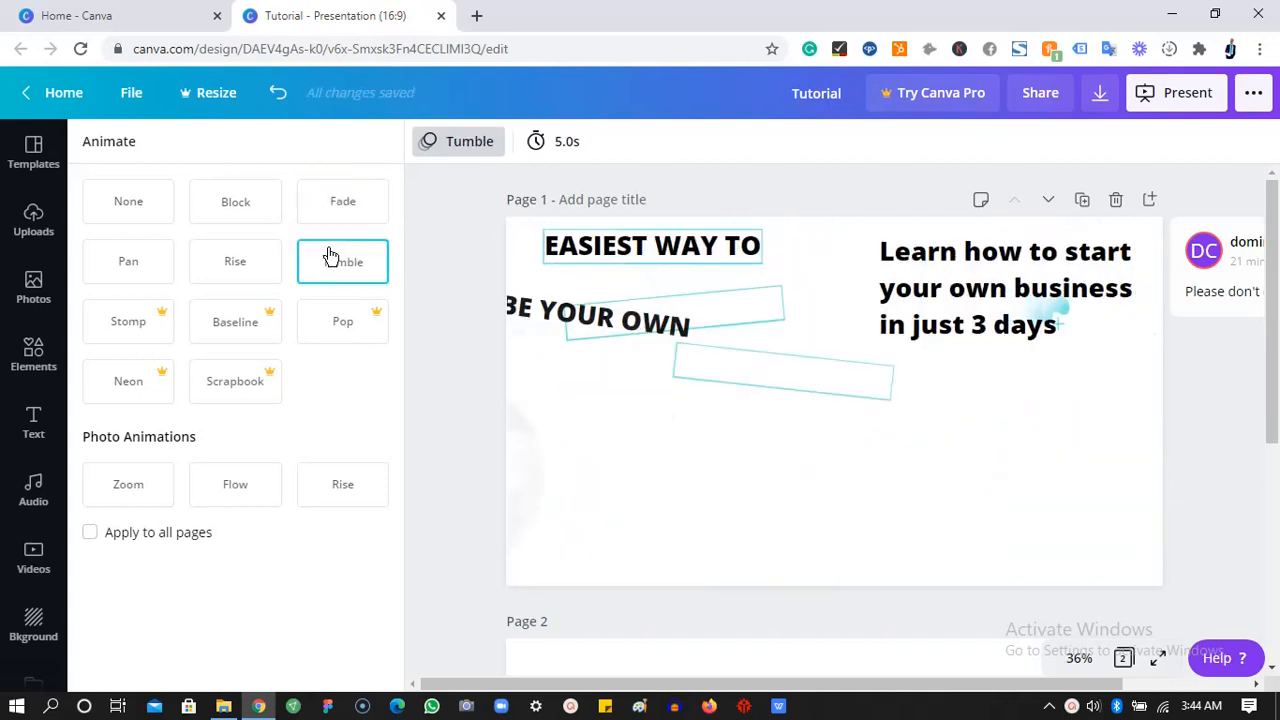
{"action": "left_click", "coordinate": [267, 271]}
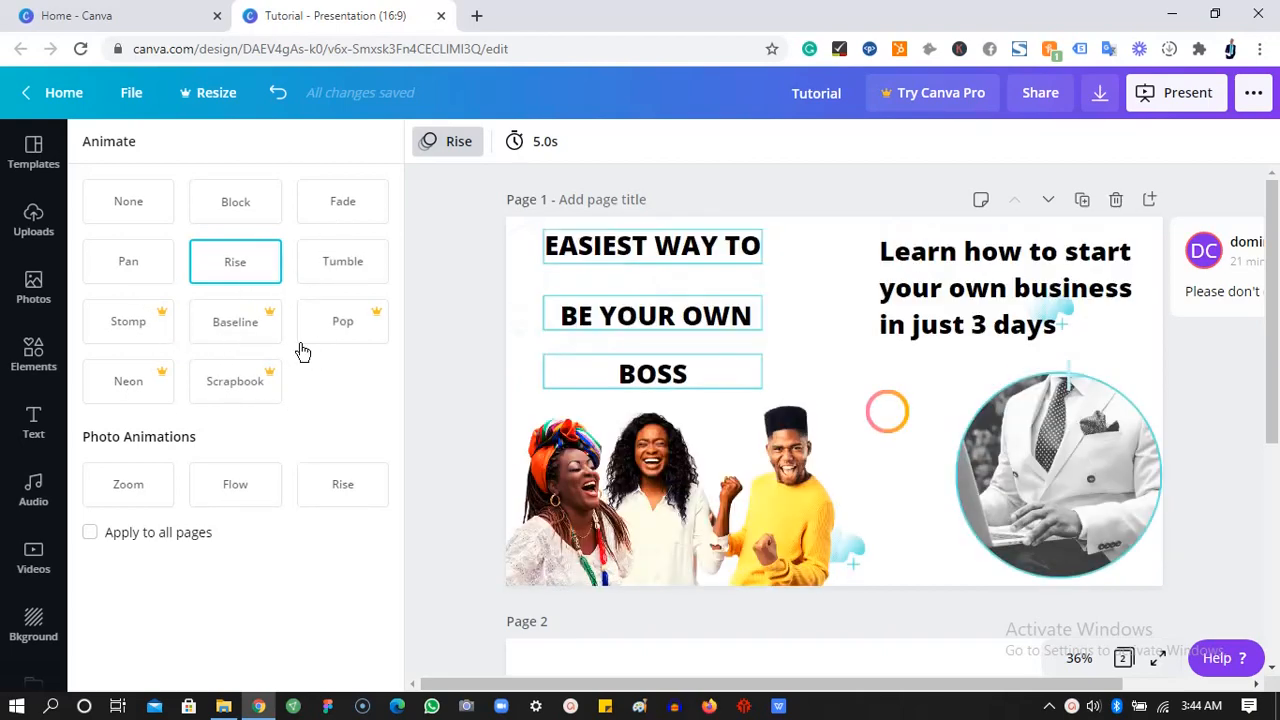
{"action": "left_click", "coordinate": [241, 193]}
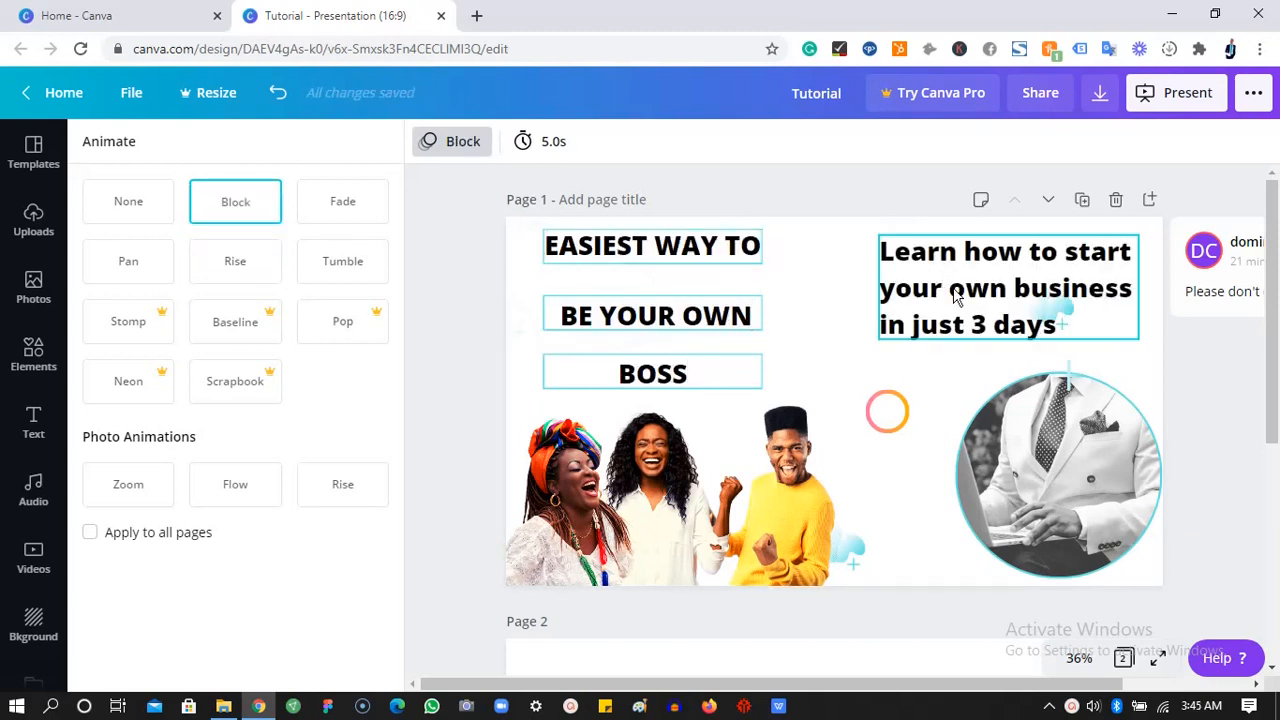
- Apply the Shadow effect with an offset of 36 to the "Learn how to start your own business" tagline, trying Lift for comparison
{"action": "left_click", "coordinate": [981, 334]}
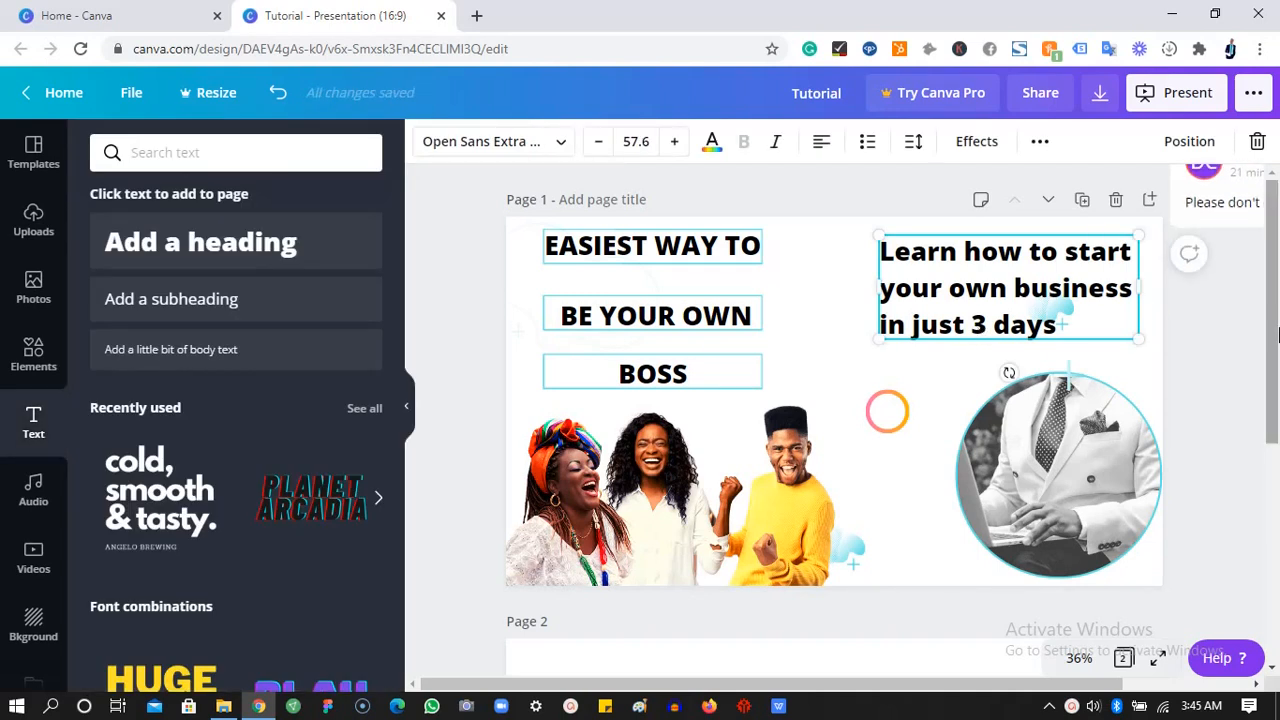
{"action": "left_click", "coordinate": [973, 143]}
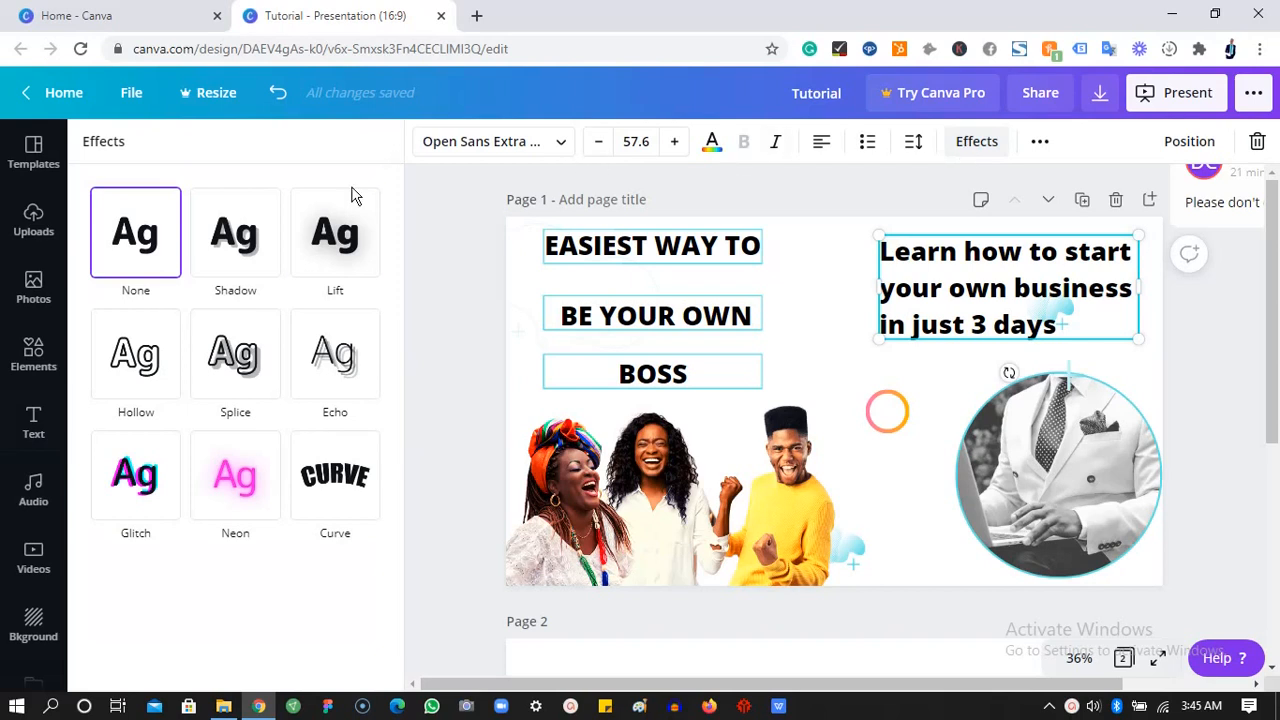
{"action": "left_click", "coordinate": [266, 249]}
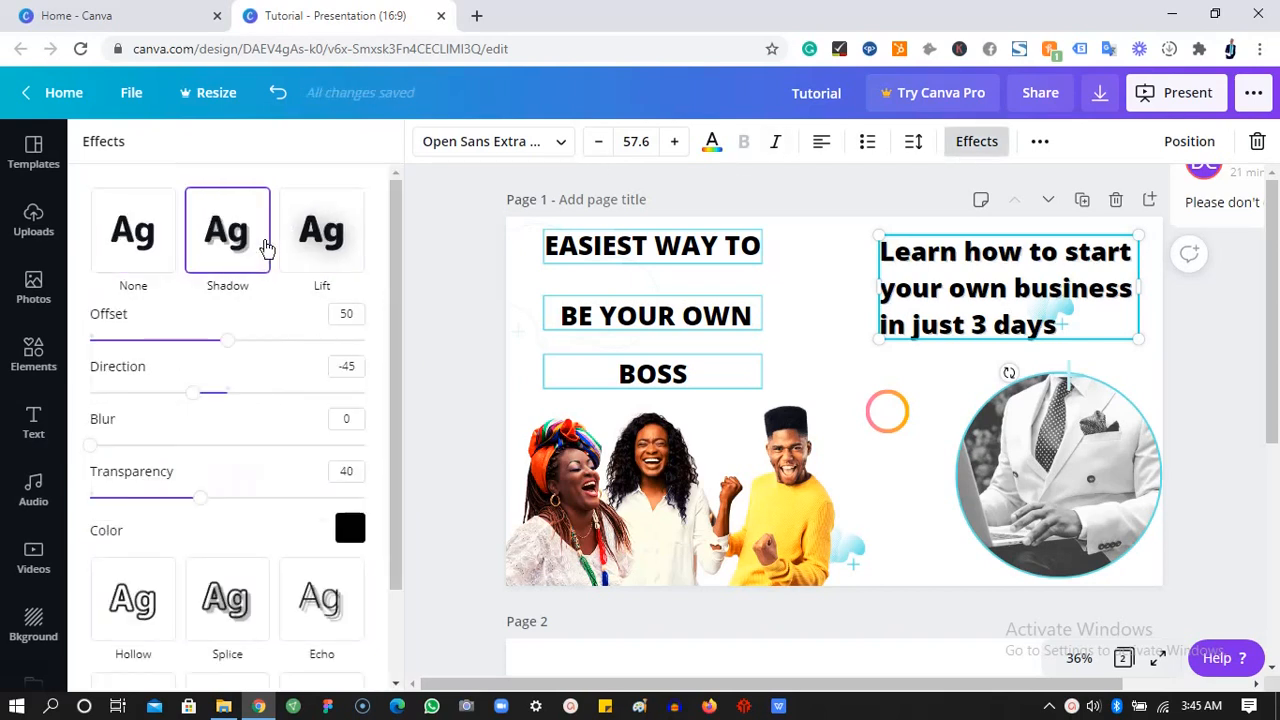
{"action": "left_click_drag", "start_coordinate": [230, 345], "coordinate": [192, 345]}
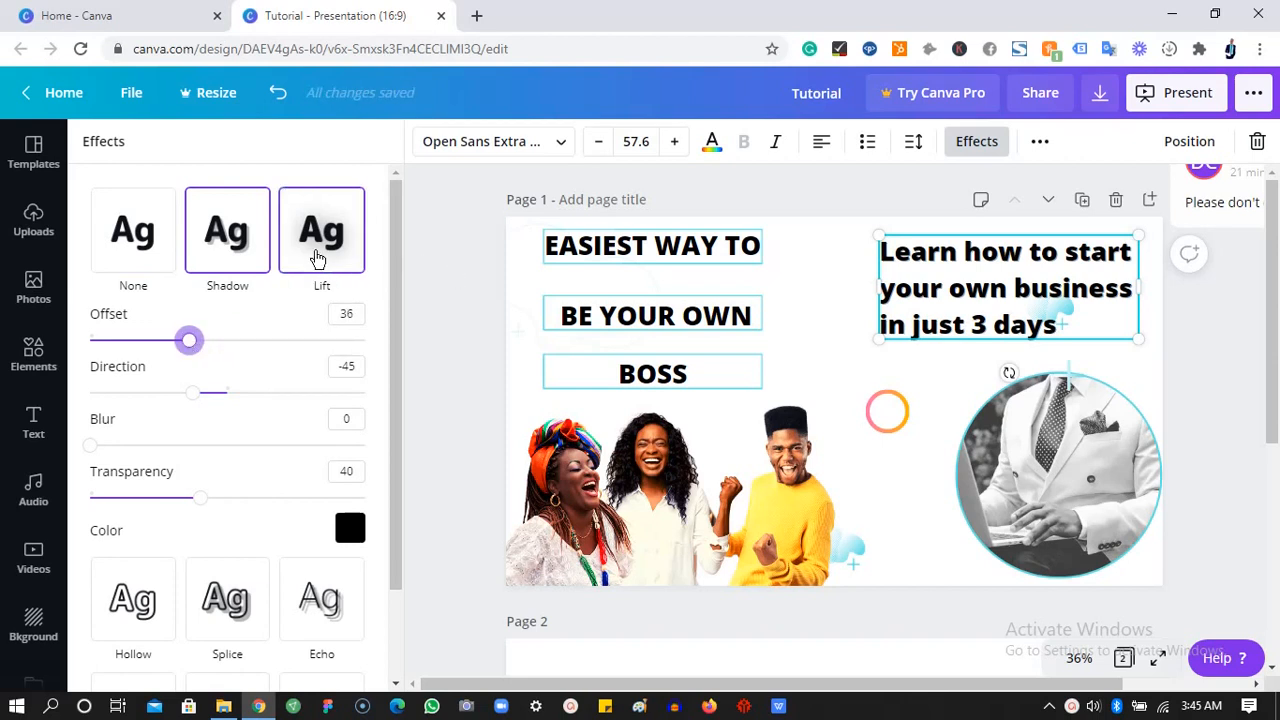
{"action": "left_click", "coordinate": [316, 258]}
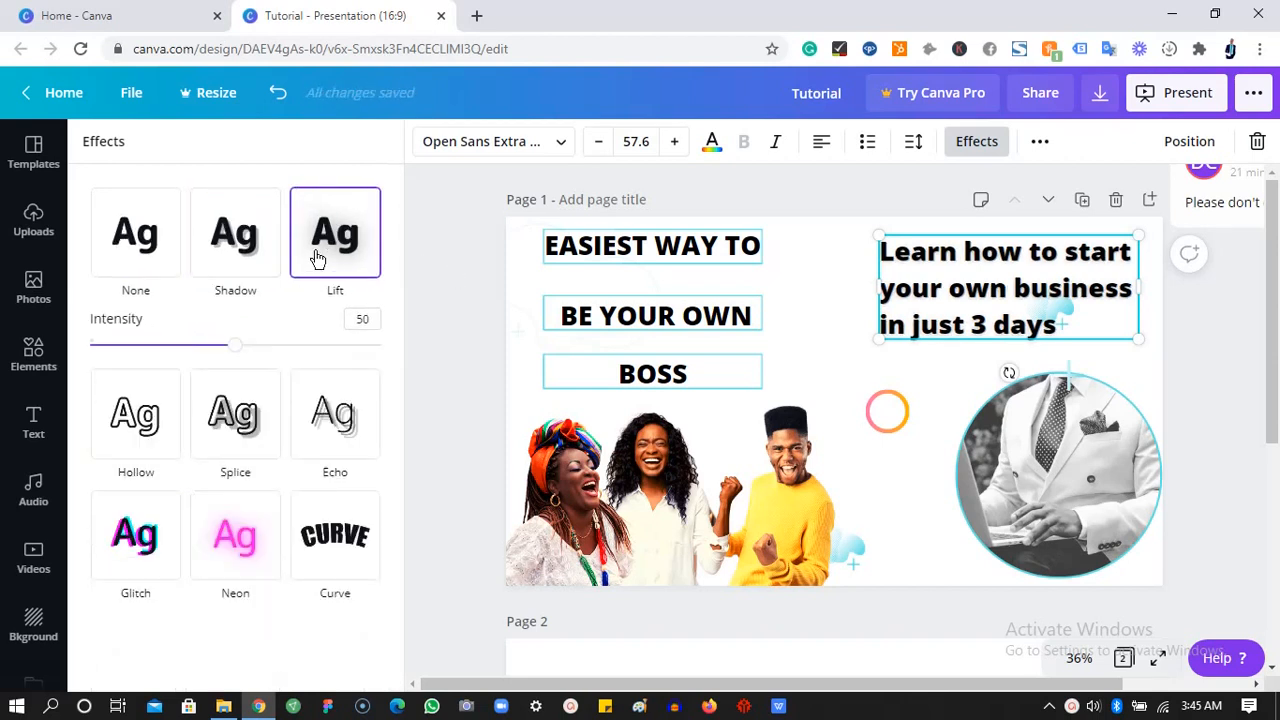
{"action": "left_click", "coordinate": [263, 265]}
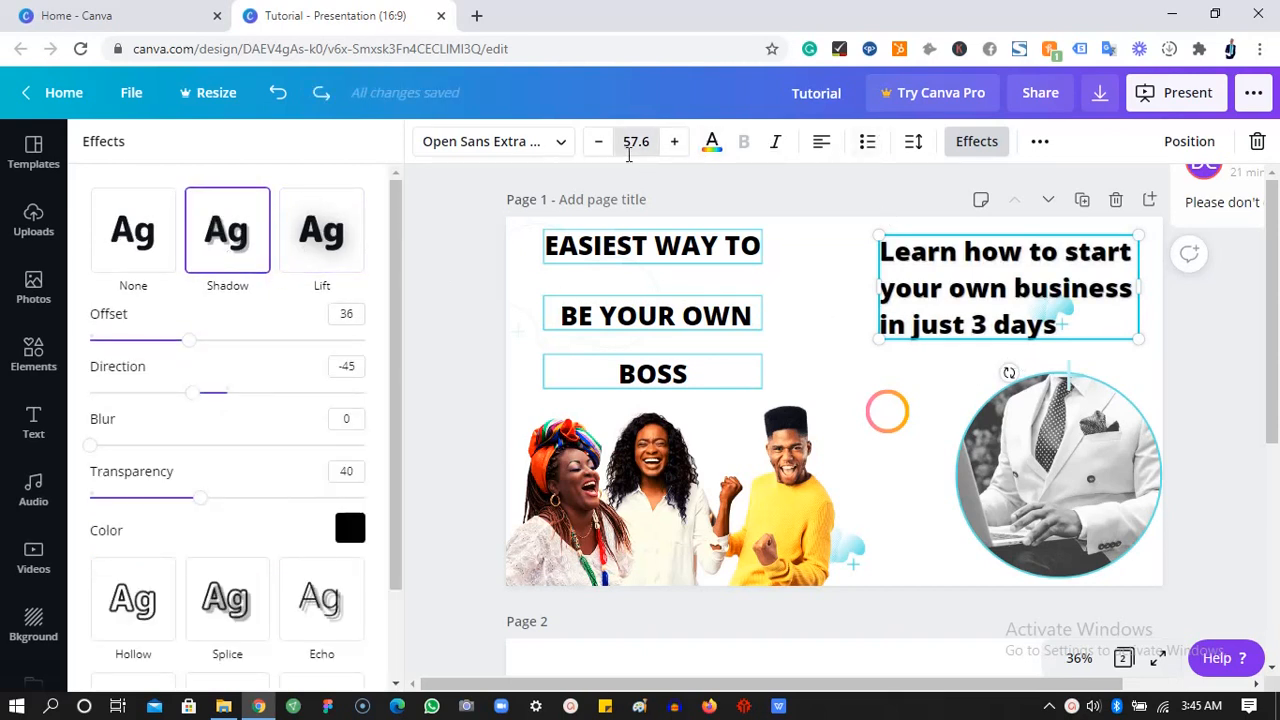
- Set the tagline's font size to 28 and its font to Ubuntu
{"action": "left_click", "coordinate": [630, 143]}
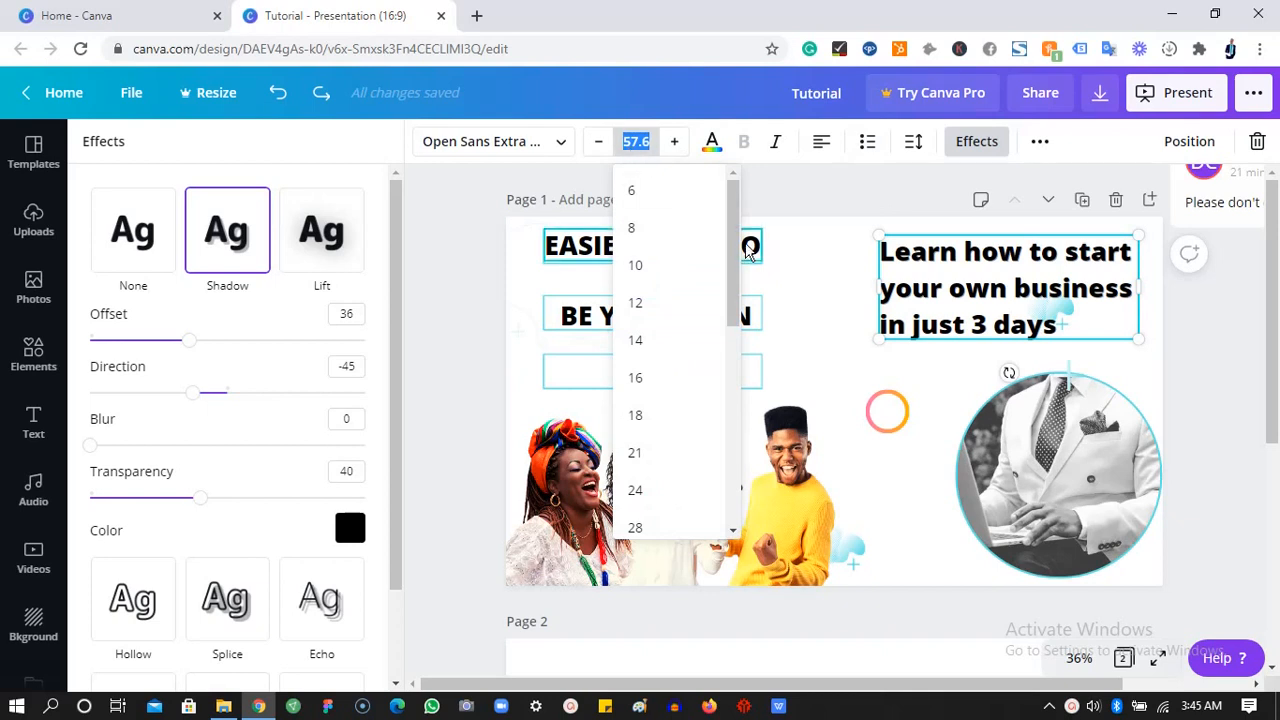
{"action": "left_click_drag", "start_coordinate": [733, 266], "coordinate": [733, 302]}
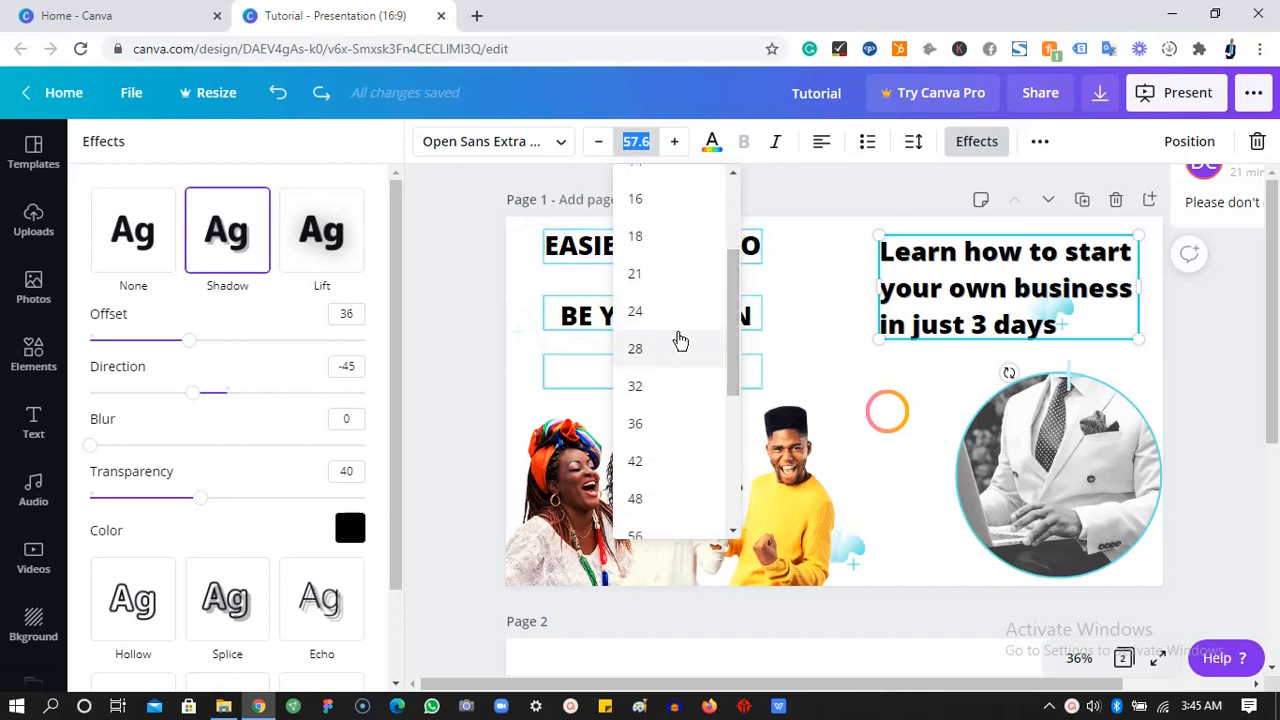
{"action": "left_click", "coordinate": [670, 348]}
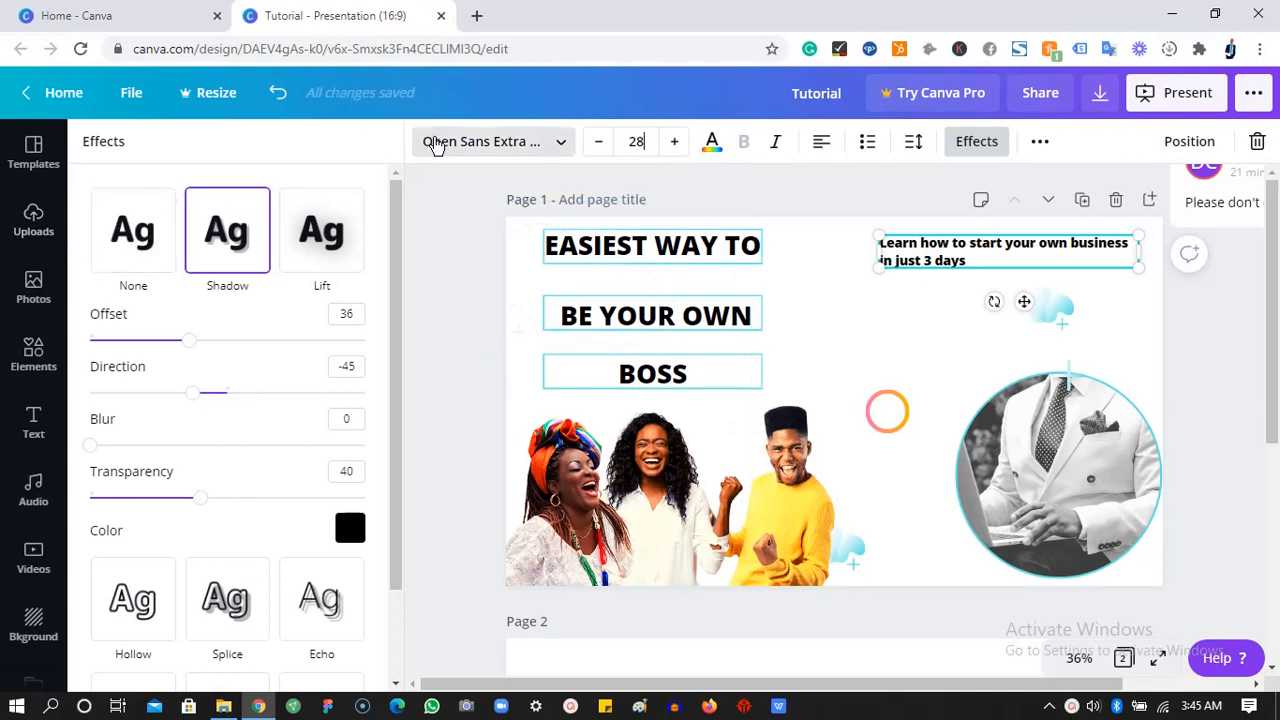
{"action": "left_click", "coordinate": [436, 146]}
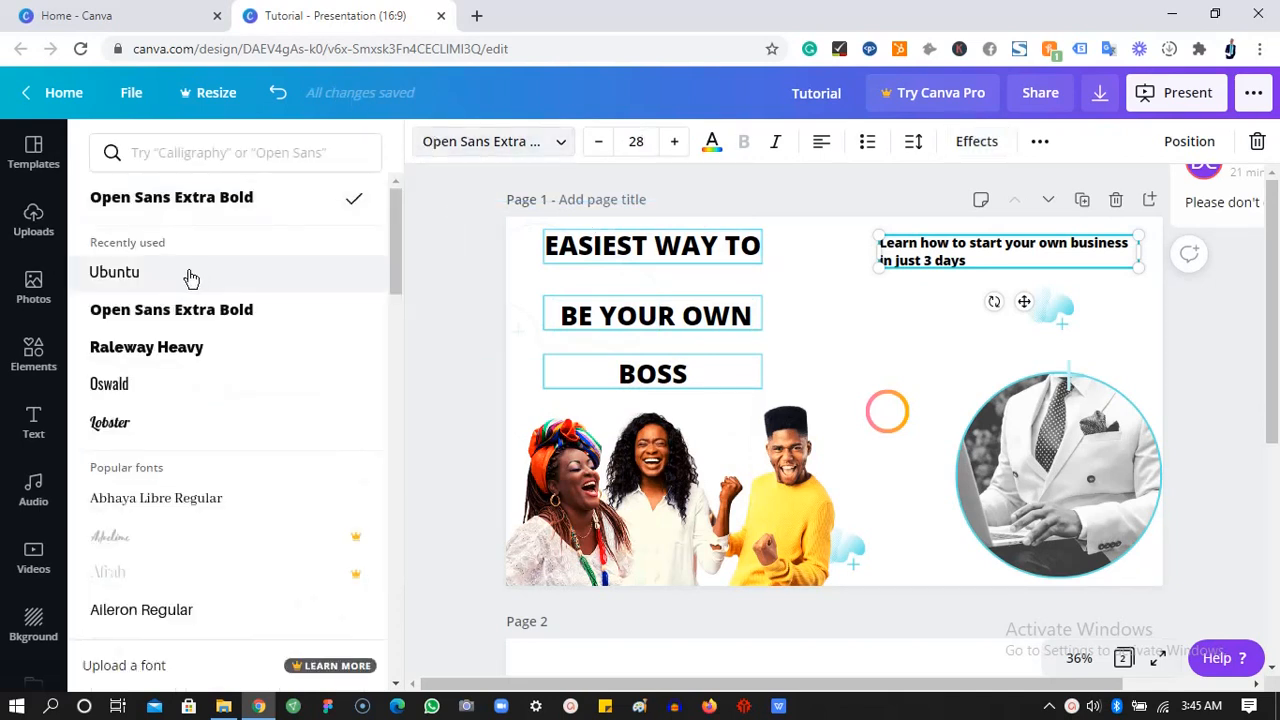
{"action": "left_click", "coordinate": [191, 278]}
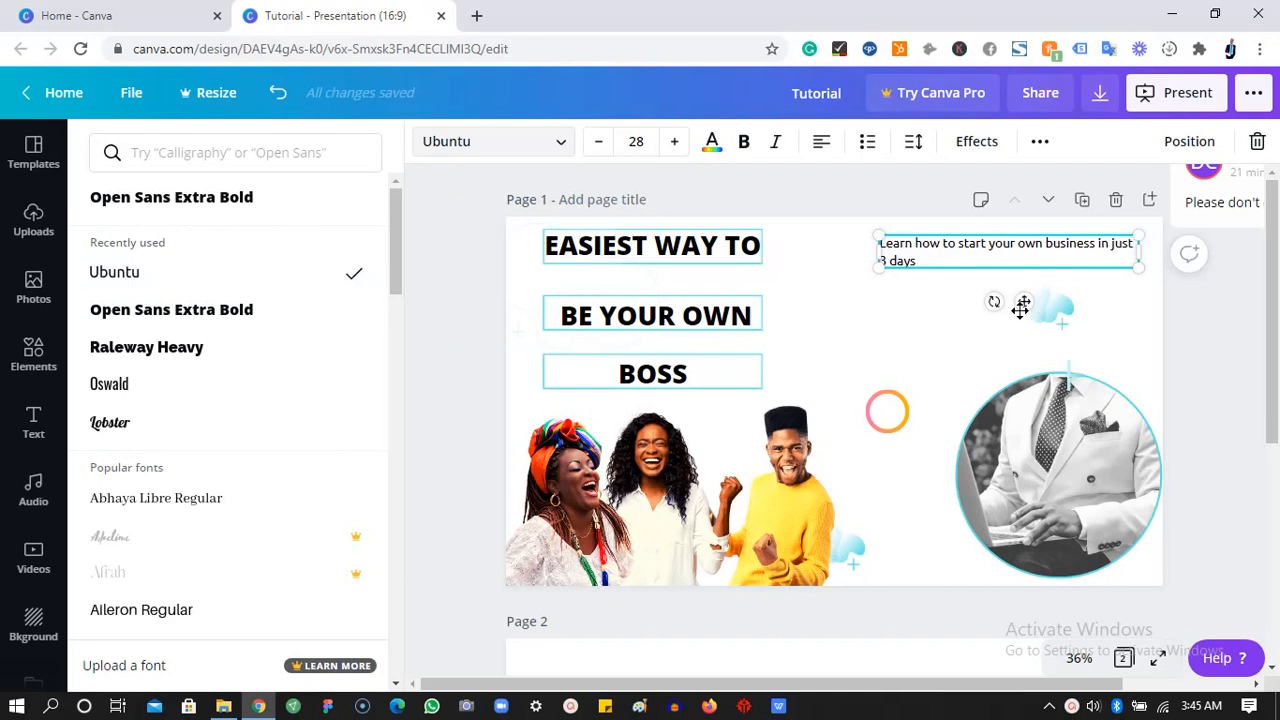
- Move the tagline down near the round photo, and shift the photo up and shrink it slightly to sit below the text
{"action": "left_click_drag", "start_coordinate": [1024, 305], "coordinate": [1047, 383]}
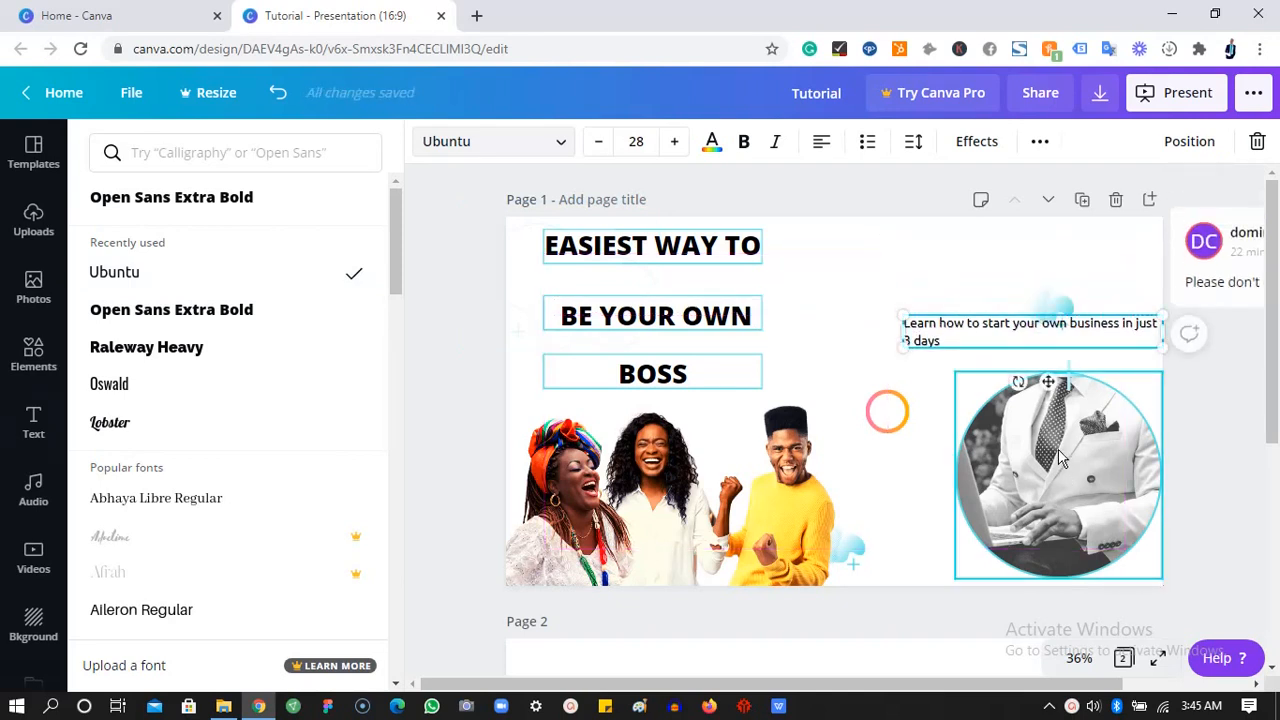
{"action": "left_click_drag", "start_coordinate": [1065, 477], "coordinate": [1051, 434]}
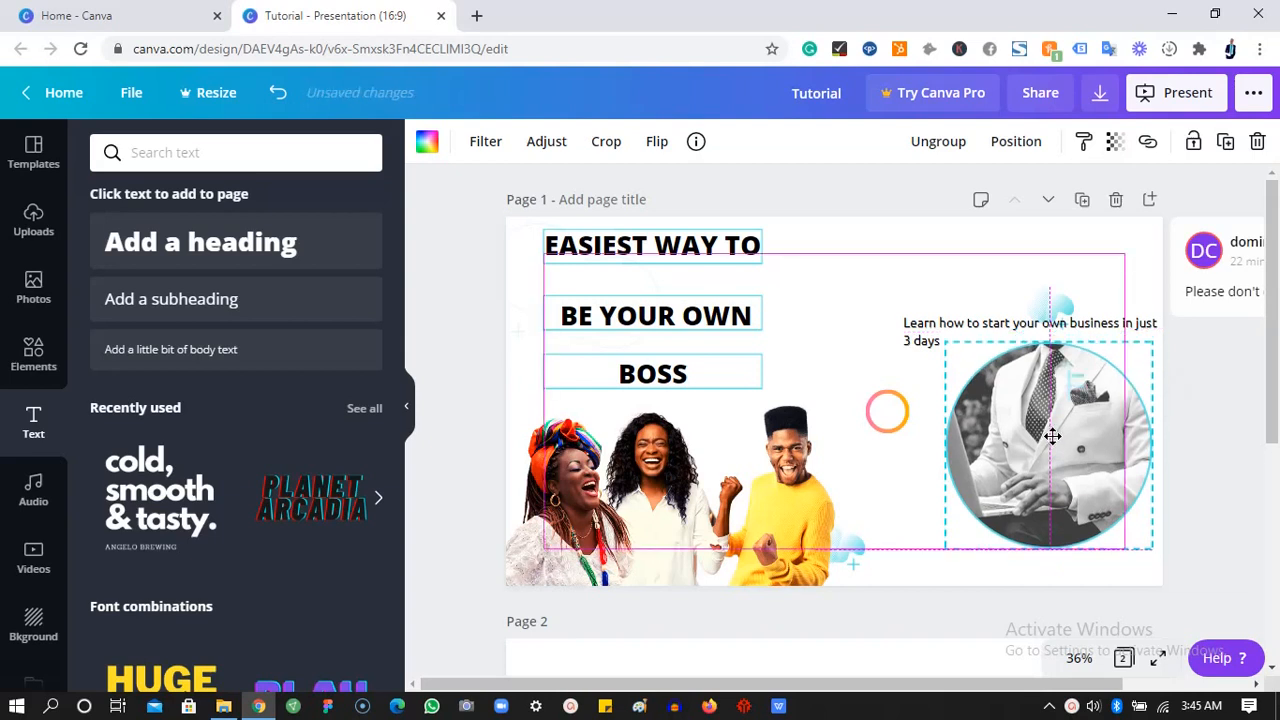
{"action": "left_click_drag", "start_coordinate": [1132, 535], "coordinate": [1125, 521]}
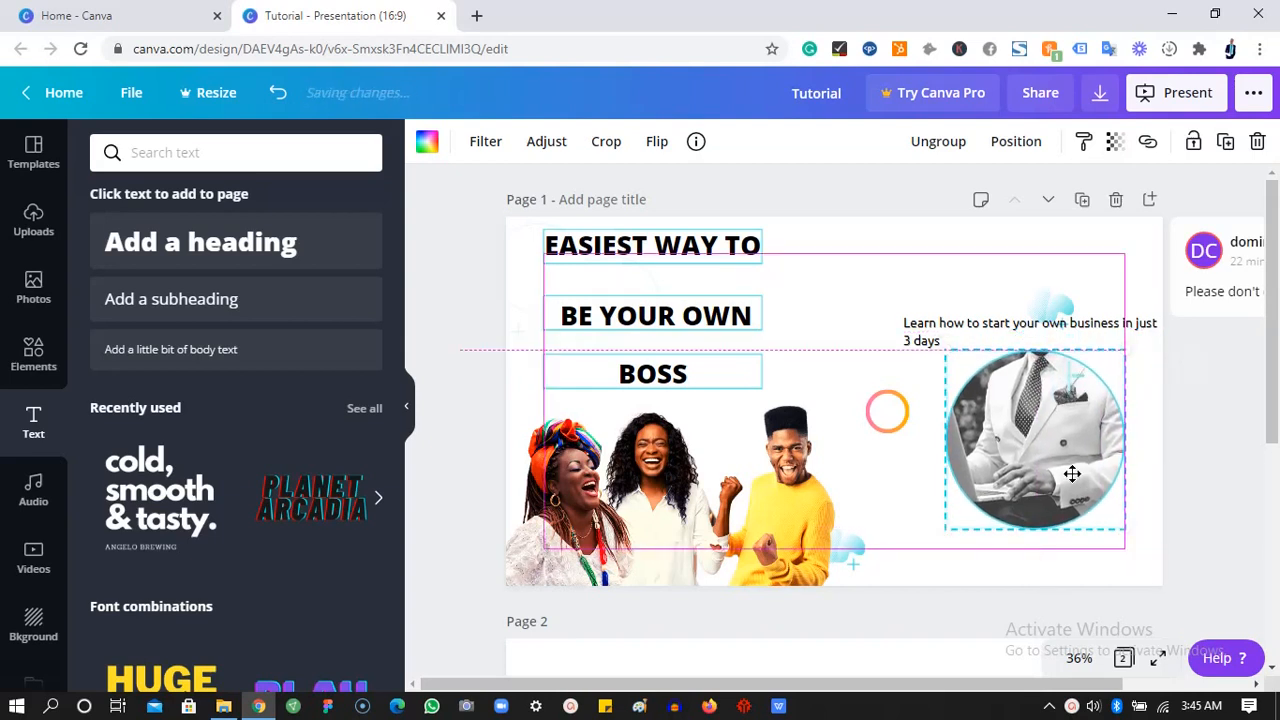
{"action": "left_click", "coordinate": [1105, 335]}
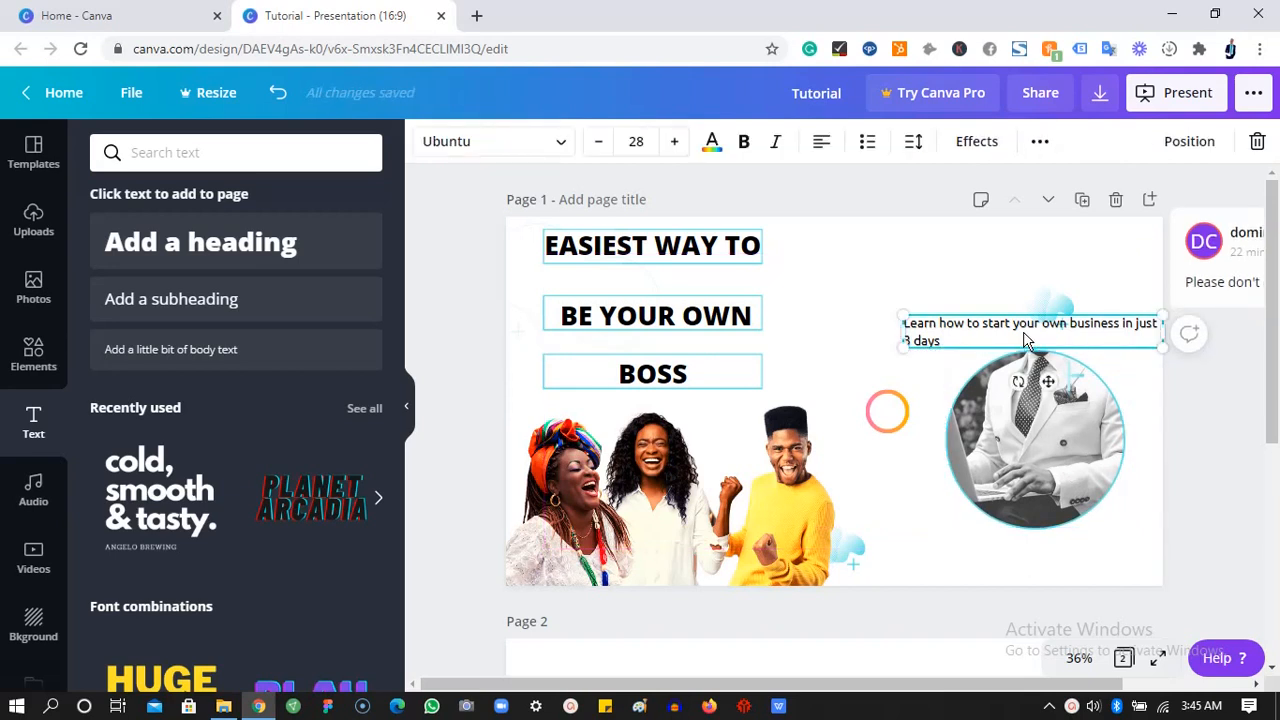
- Crop the empty right margin off the image of the man in yellow and move the gradient ring up beside the EASIEST WAY TO heading
{"action": "left_click", "coordinate": [898, 405]}
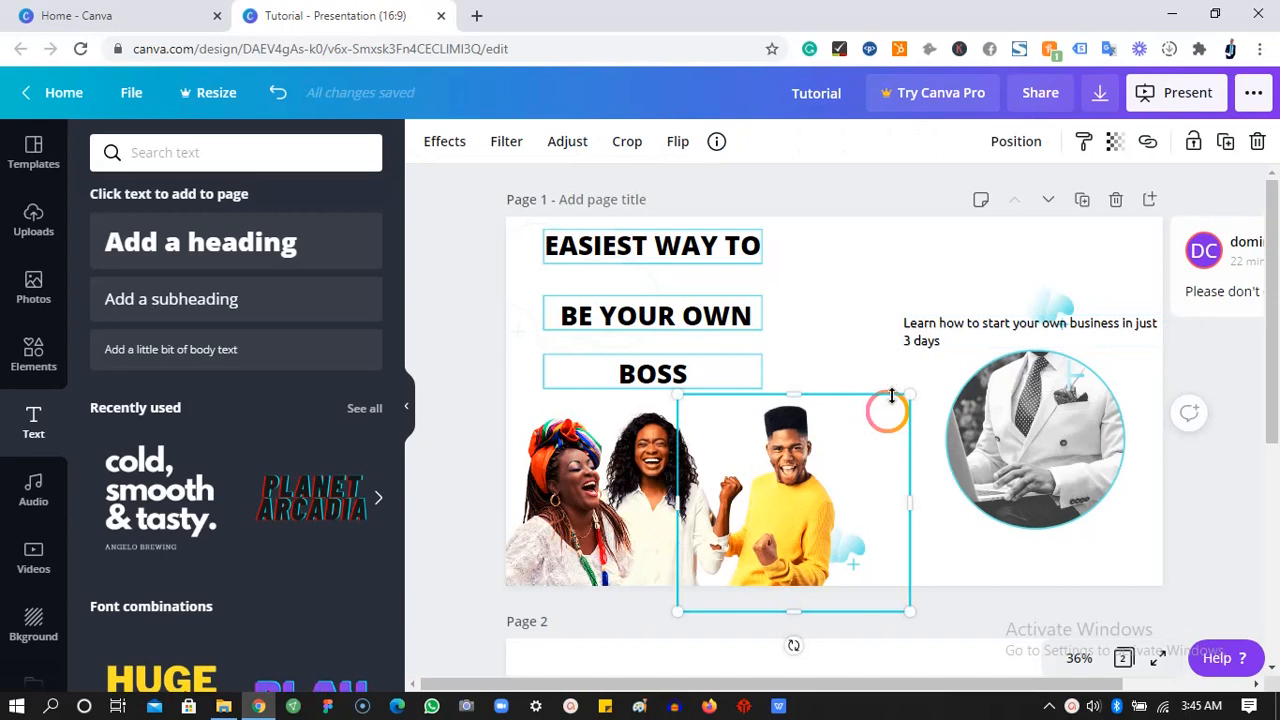
{"action": "left_click_drag", "start_coordinate": [909, 476], "coordinate": [876, 462]}
{"action": "left_click_drag", "start_coordinate": [903, 418], "coordinate": [864, 257]}
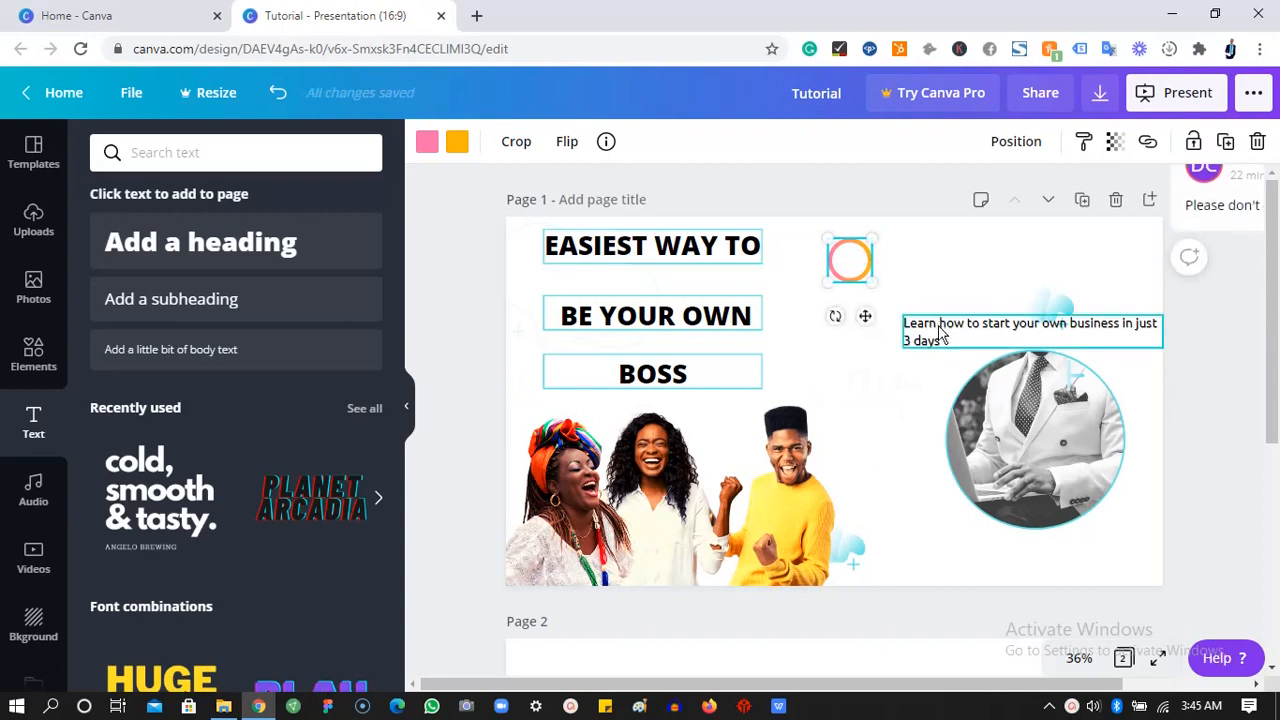
- Apply the Curve effect to the "Learn how to start your own business" tagline and move it down around the round photo's upper edge
{"action": "left_click", "coordinate": [950, 332]}
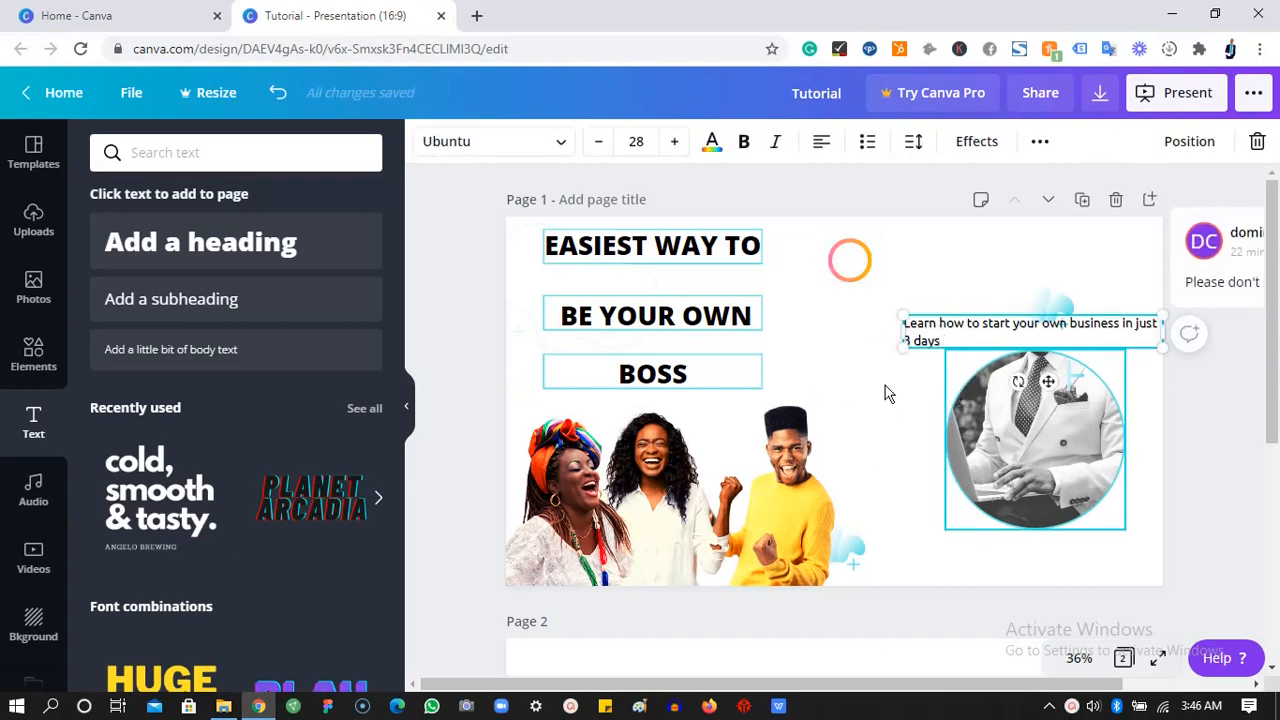
{"action": "left_click", "coordinate": [977, 141]}
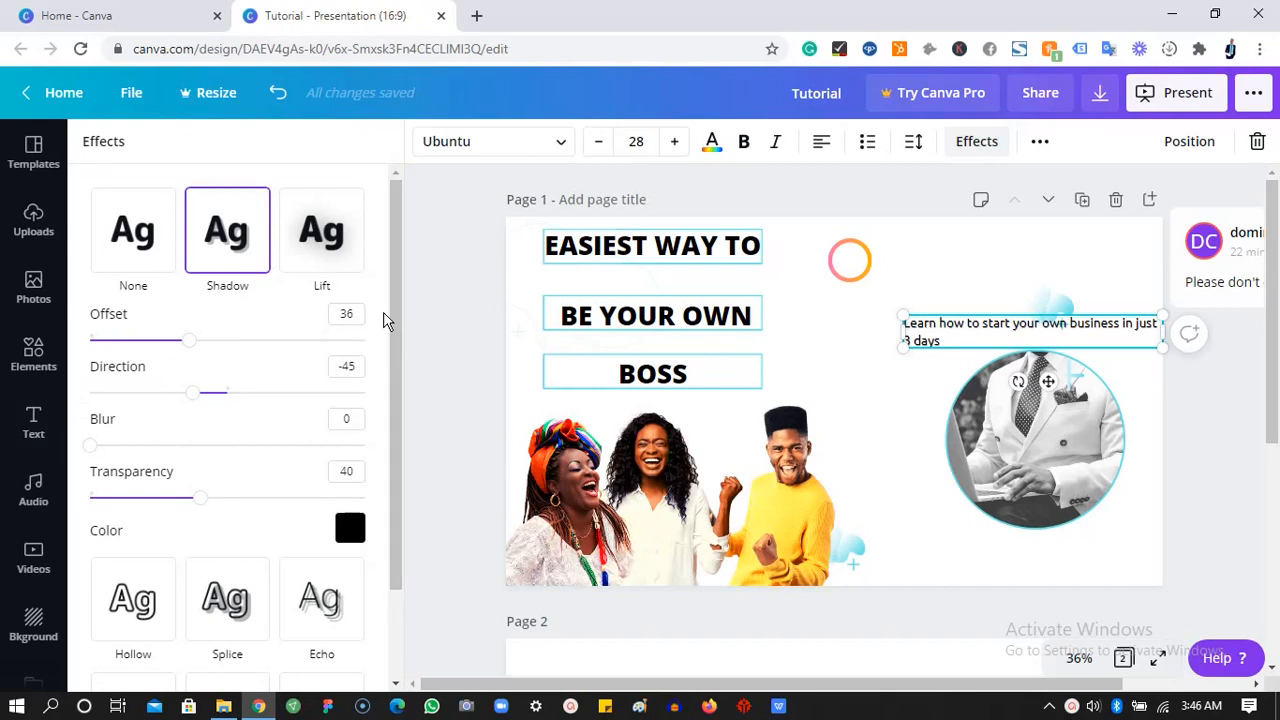
{"action": "left_click_drag", "start_coordinate": [395, 320], "coordinate": [403, 514]}
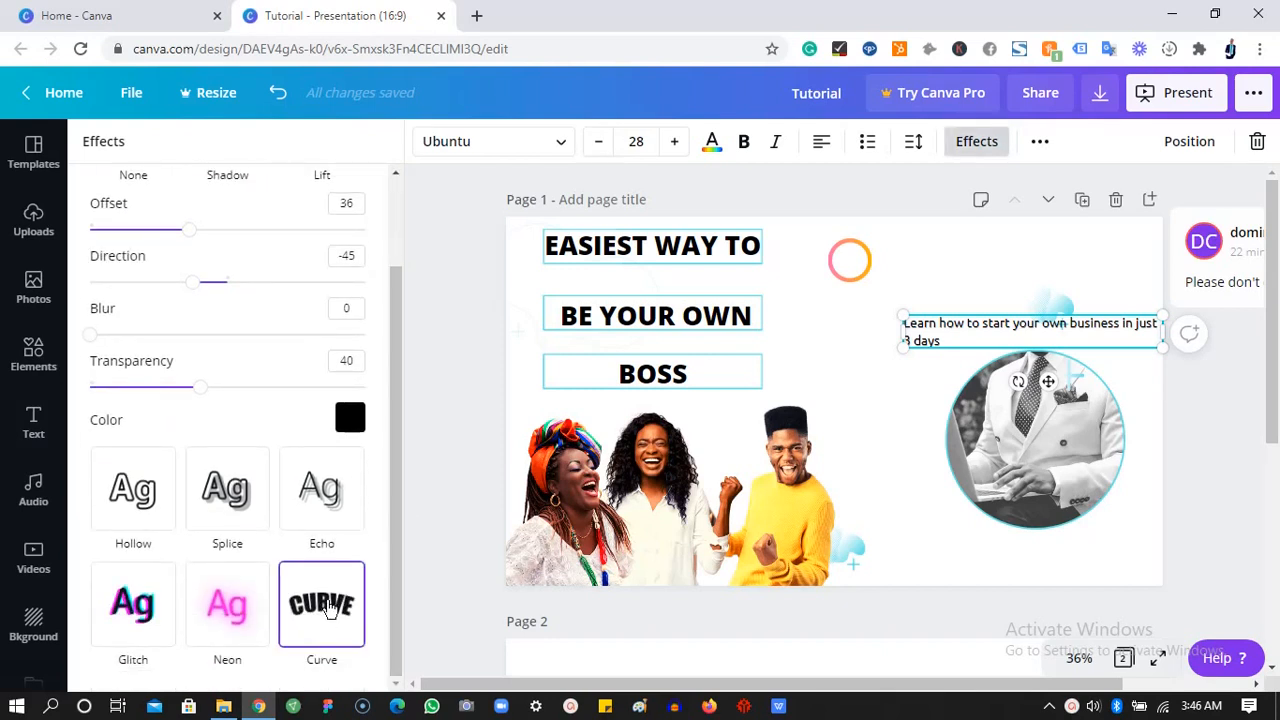
{"action": "left_click", "coordinate": [330, 608]}
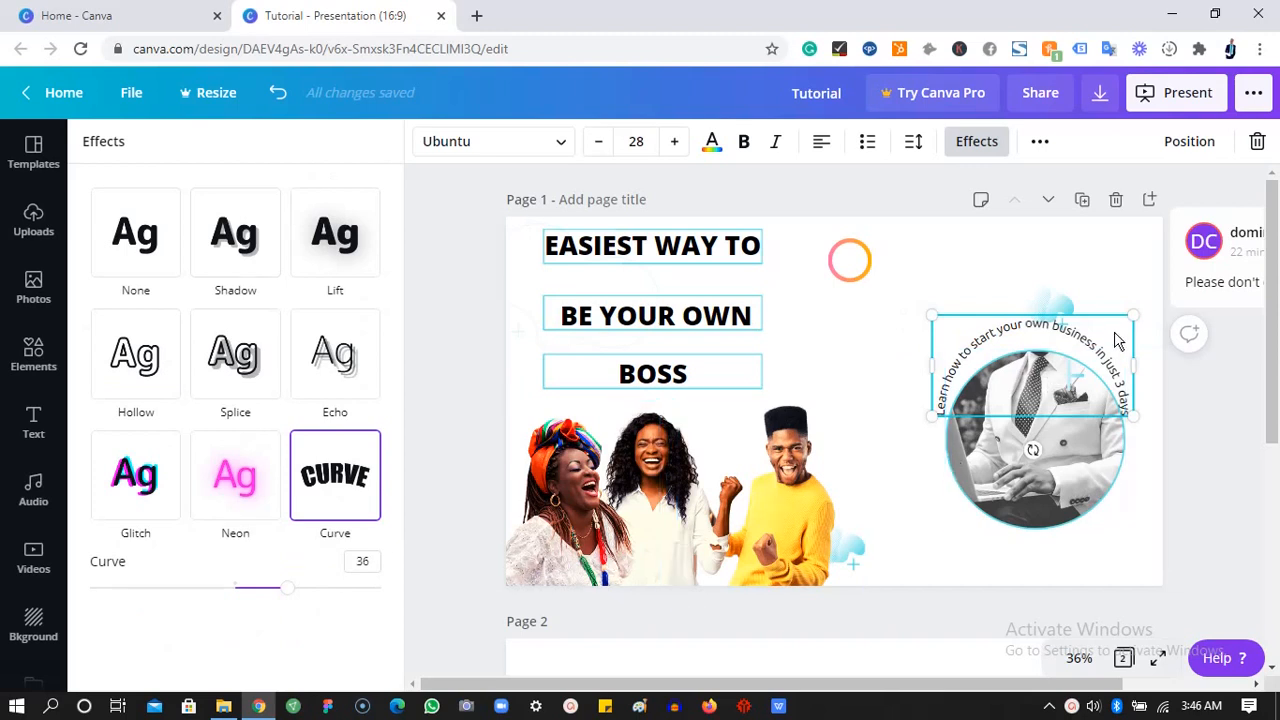
{"action": "left_click_drag", "start_coordinate": [1117, 352], "coordinate": [1113, 352]}
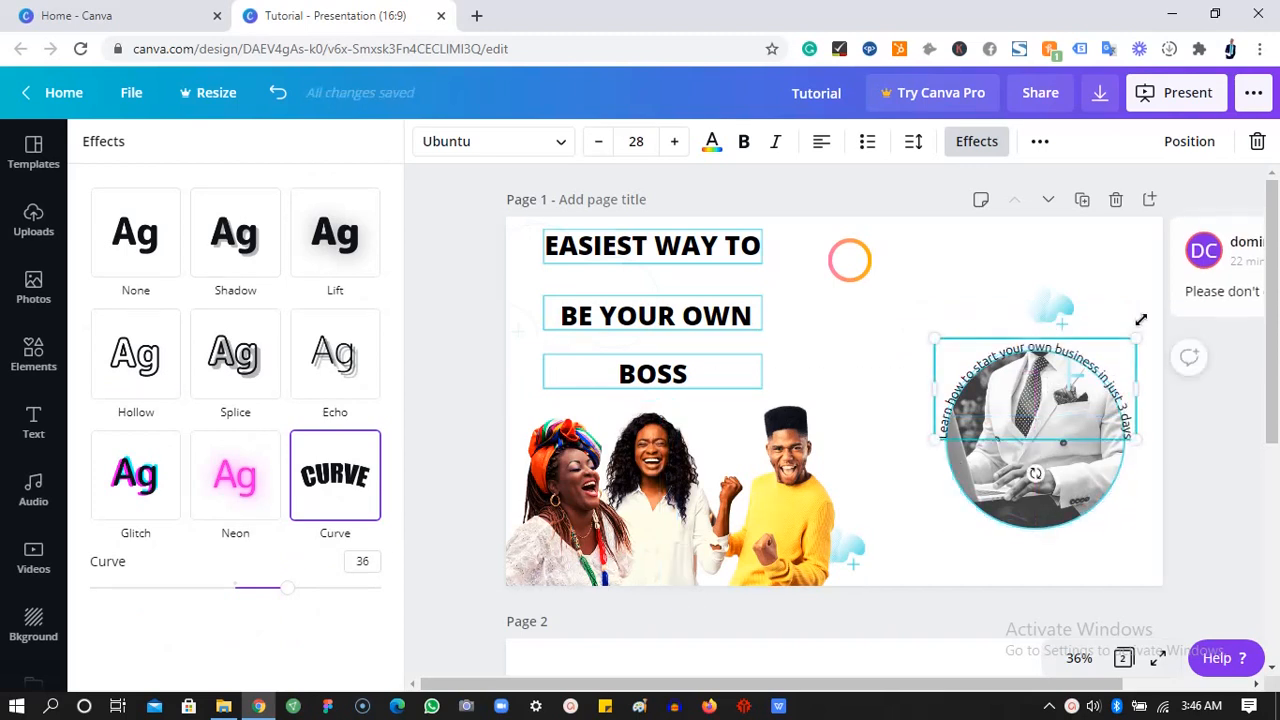
- Set the tagline's curve to 35 and nudge the text up slightly to clear the round photo's upper edge
{"action": "left_click", "coordinate": [1137, 248]}
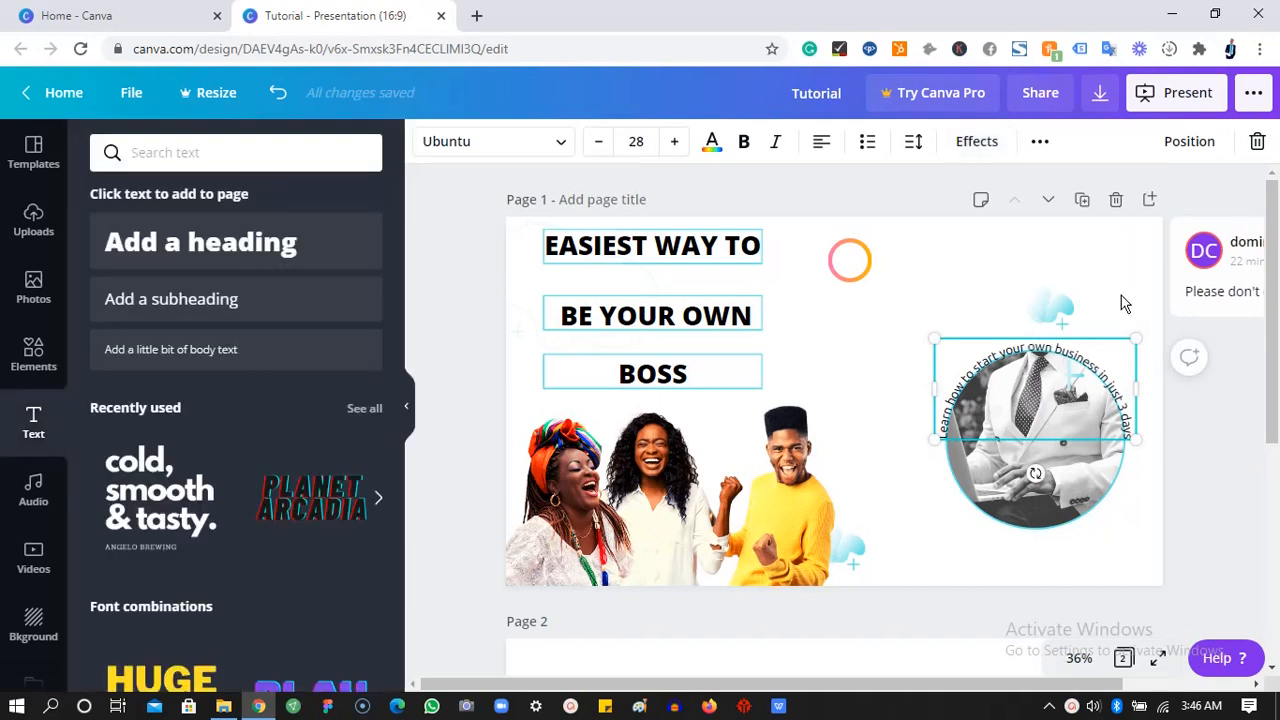
{"action": "left_click", "coordinate": [975, 145]}
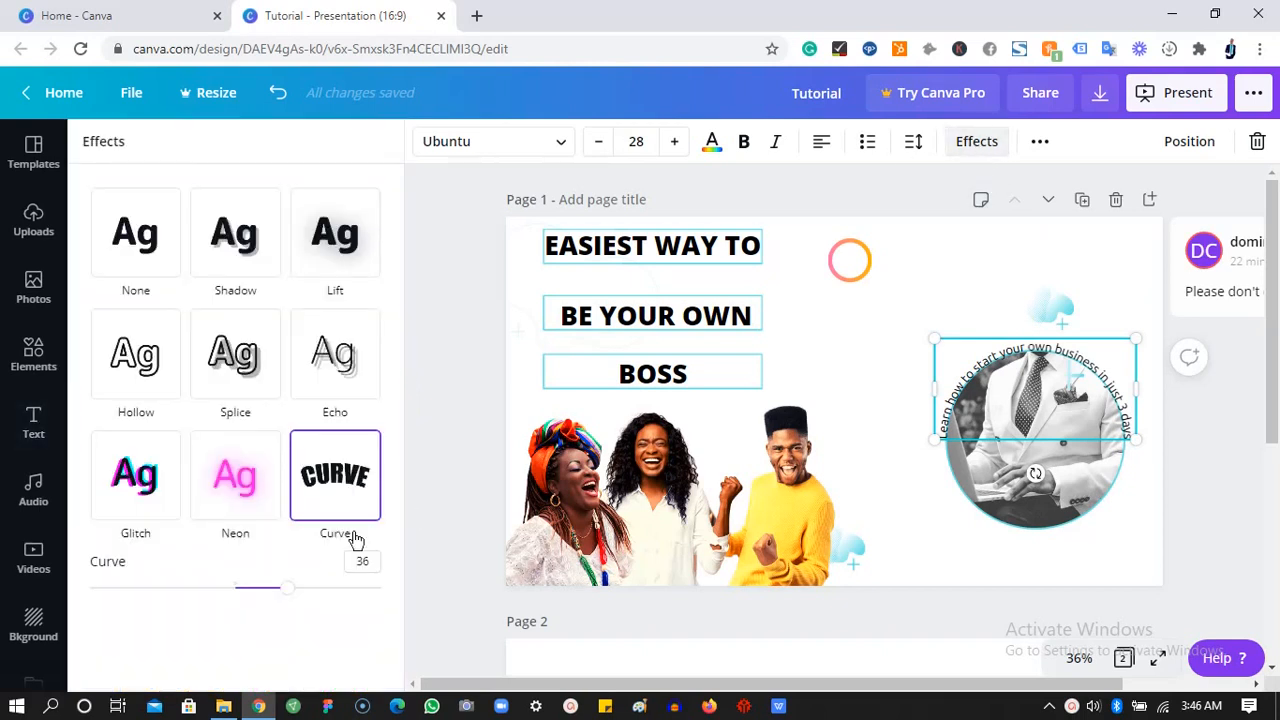
{"action": "left_click_drag", "start_coordinate": [291, 594], "coordinate": [288, 596]}
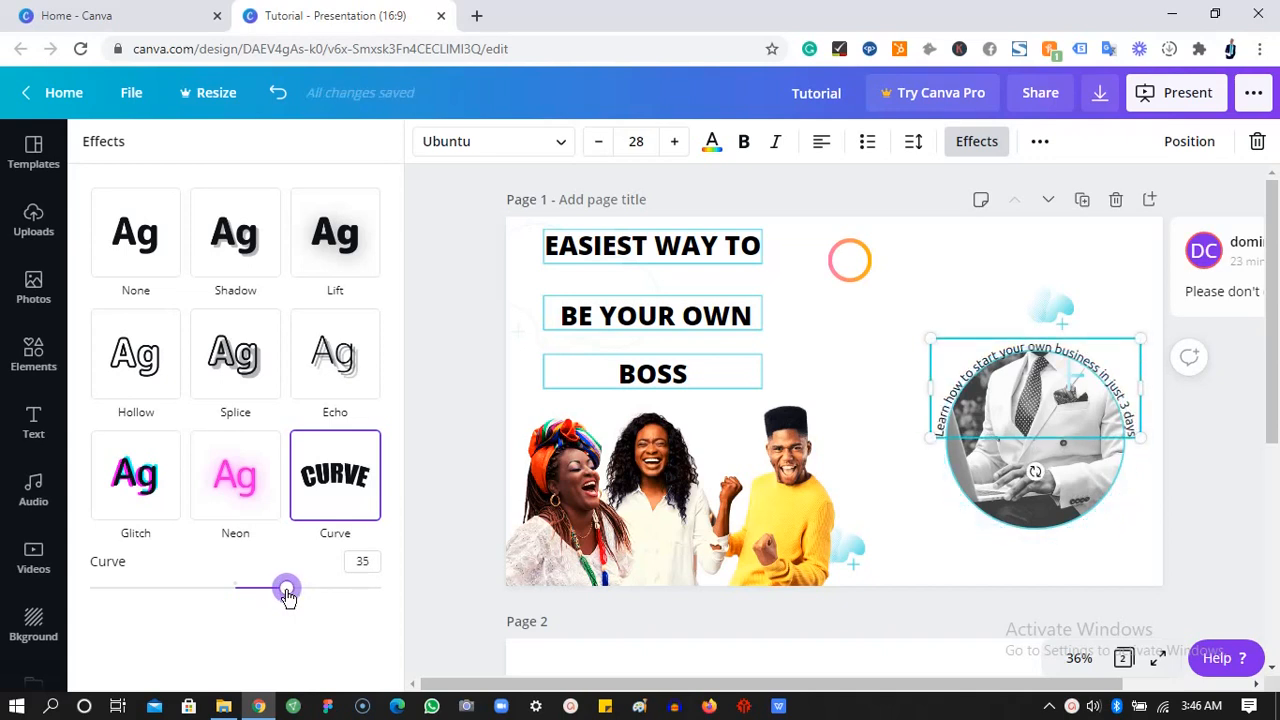
{"action": "left_click", "coordinate": [980, 490]}
{"action": "left_click", "coordinate": [1115, 376]}
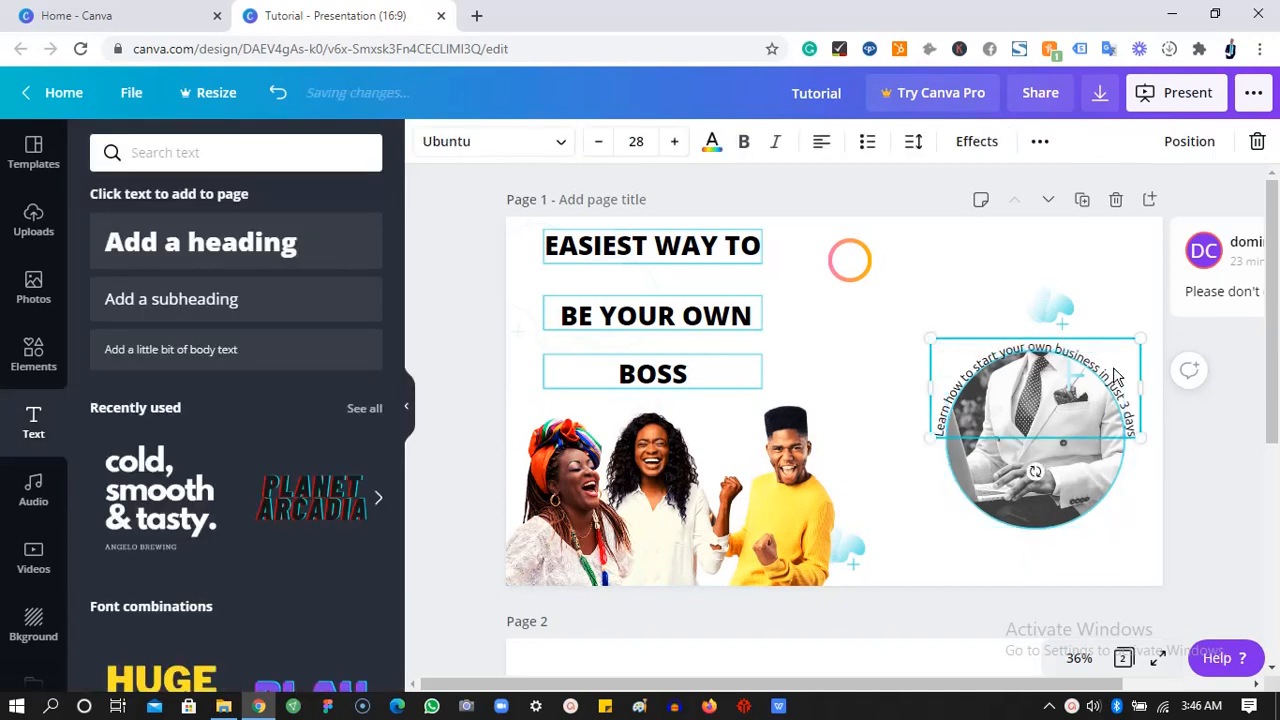
{"action": "key", "text": "Up"}
{"action": "key", "text": "Up"}
{"action": "key", "text": "Up"}
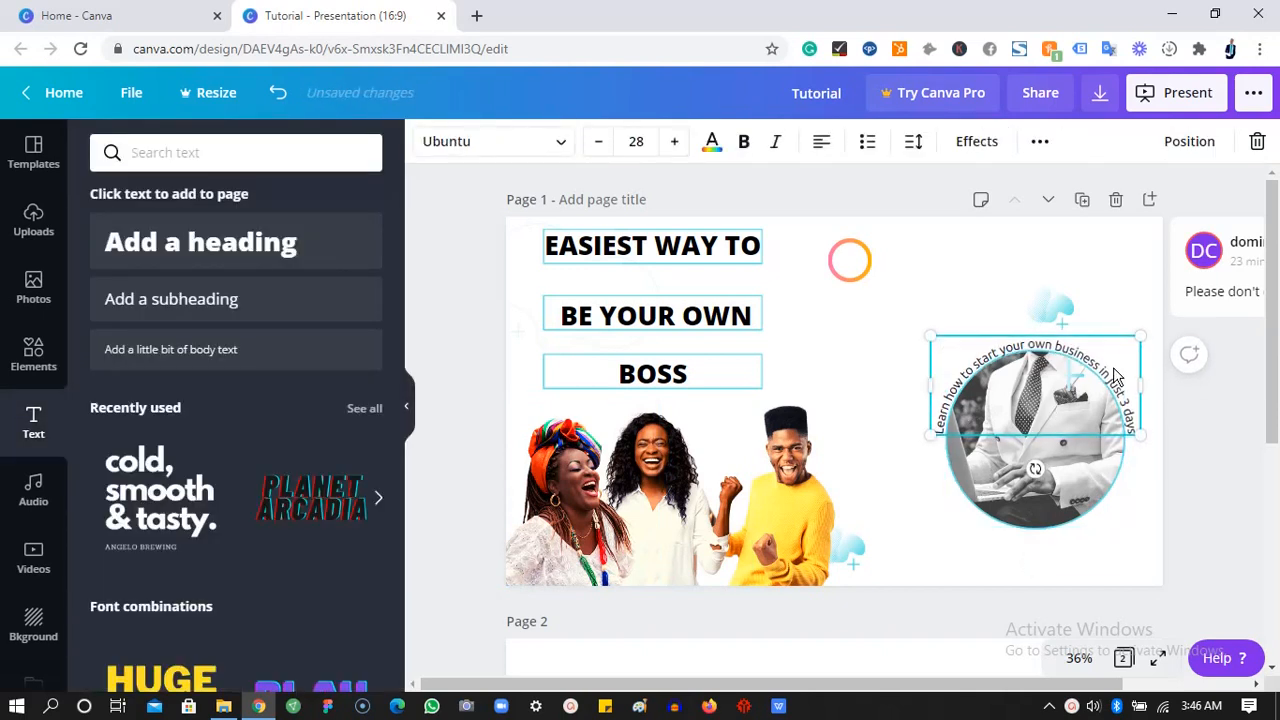
{"action": "key", "text": "Up"}
{"action": "key", "text": "Up"}
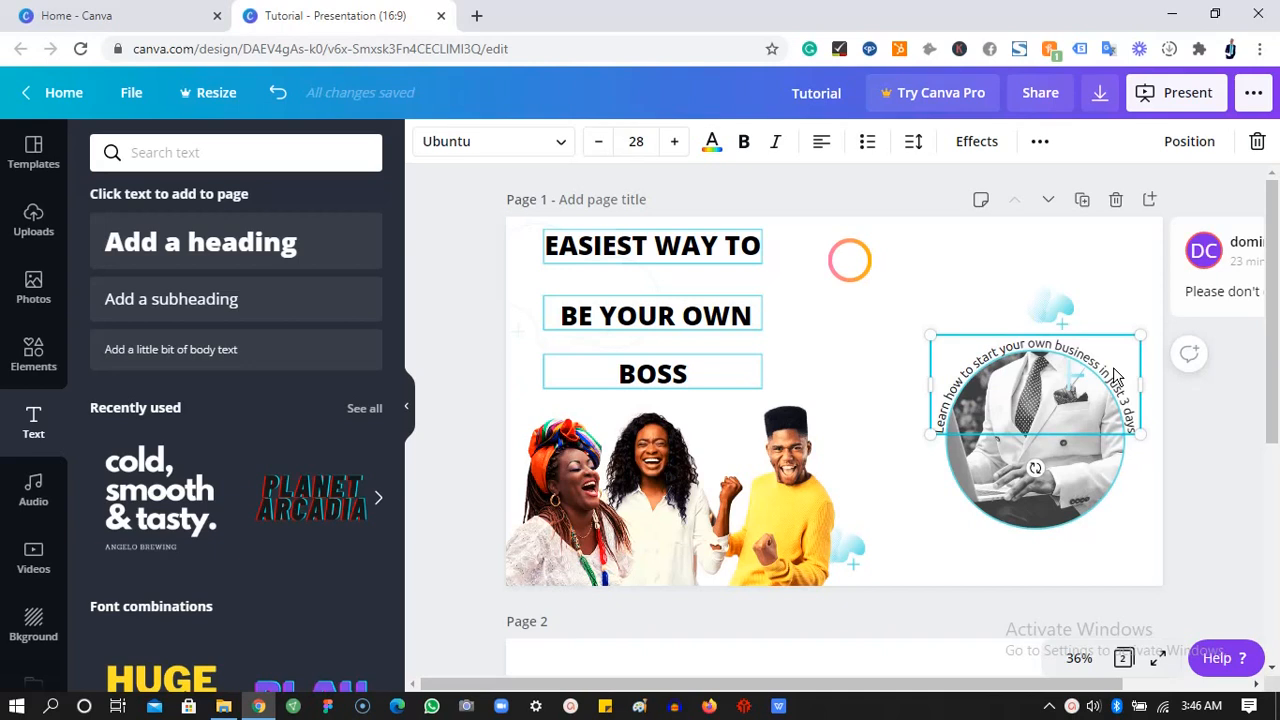
- Duplicate the curved tagline, reverse the copy's curve to about -38 and place it around the round photo's lower edge
{"action": "left_click_drag", "start_coordinate": [1115, 378], "coordinate": [1105, 483]}
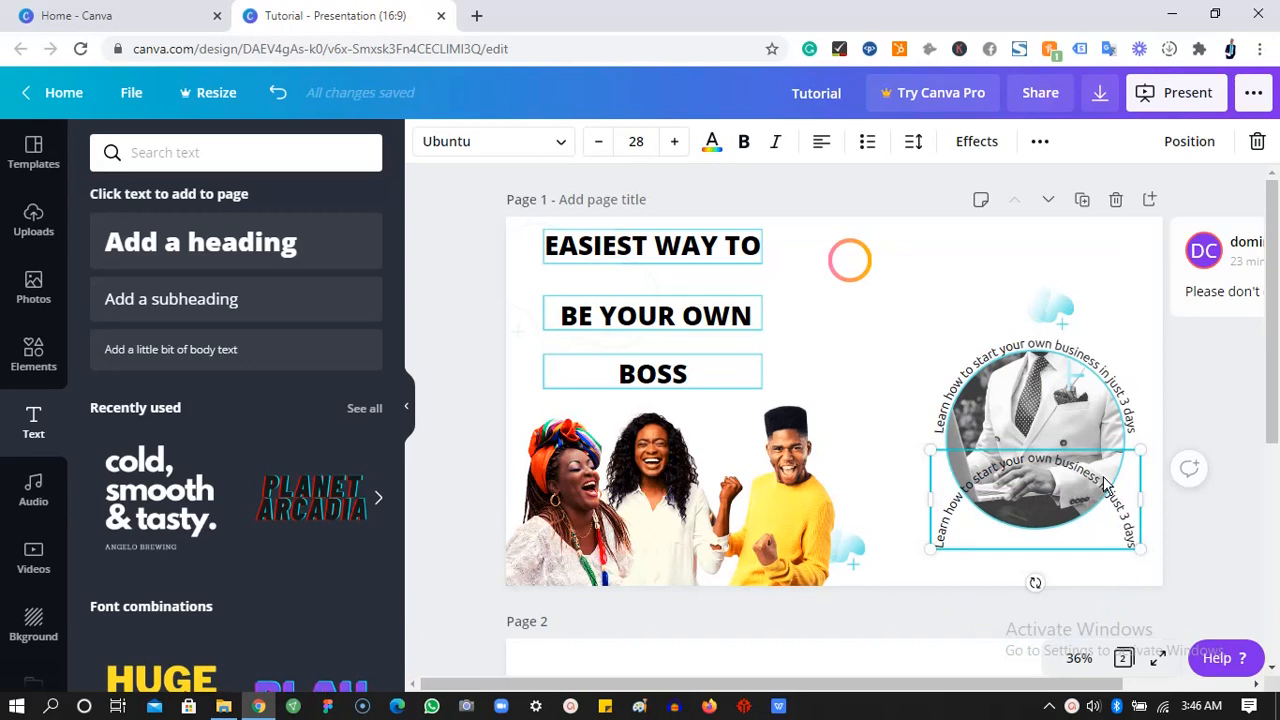
{"action": "left_click", "coordinate": [979, 147]}
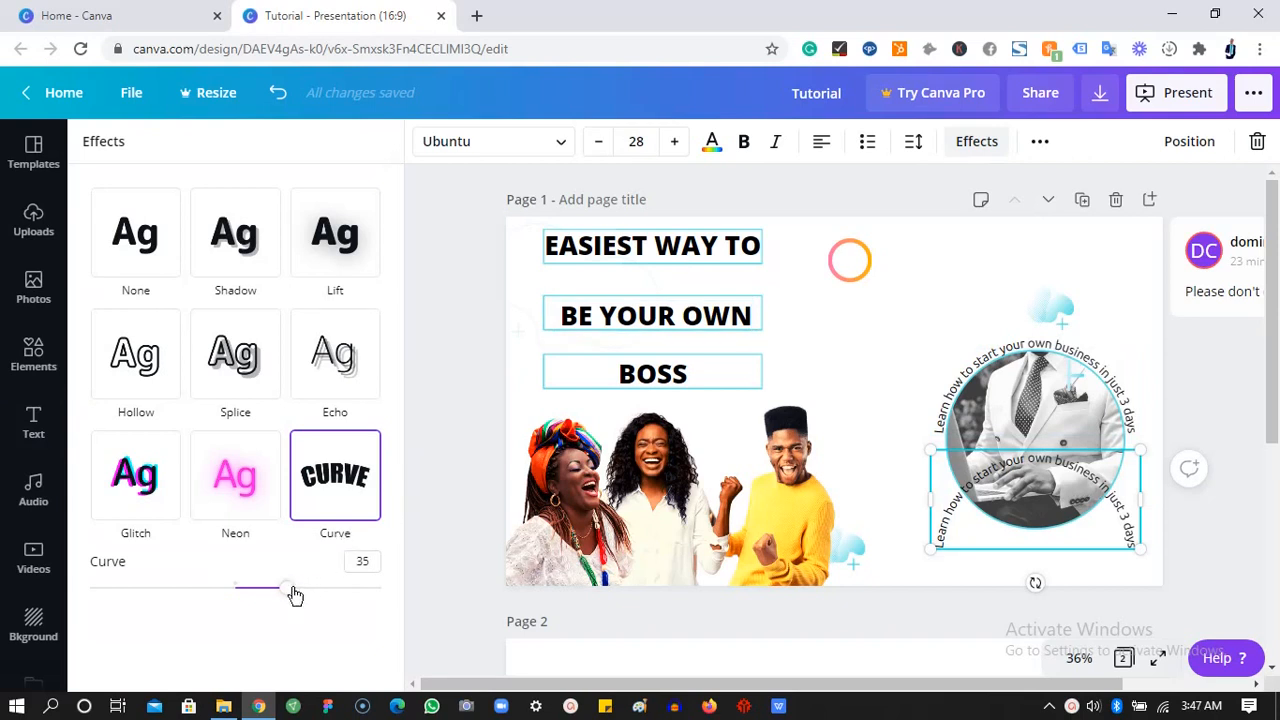
{"action": "left_click_drag", "start_coordinate": [288, 597], "coordinate": [180, 588]}
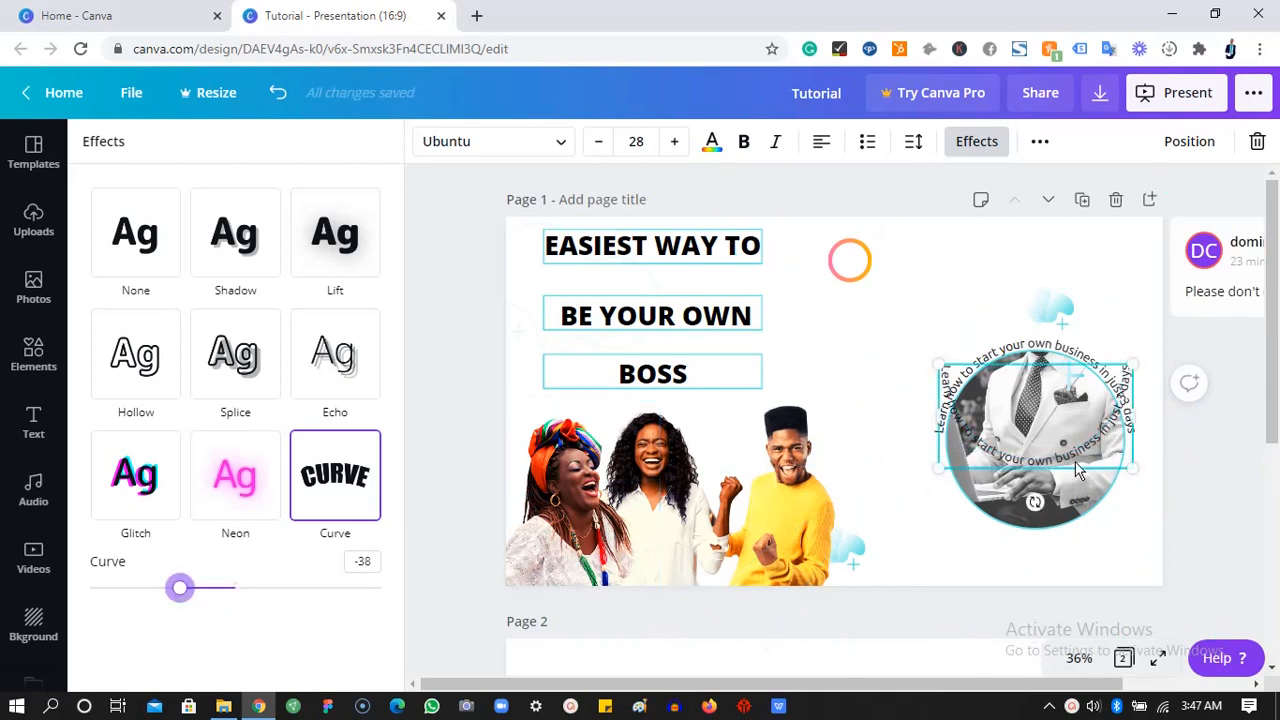
{"action": "left_click_drag", "start_coordinate": [1076, 515], "coordinate": [1076, 537]}
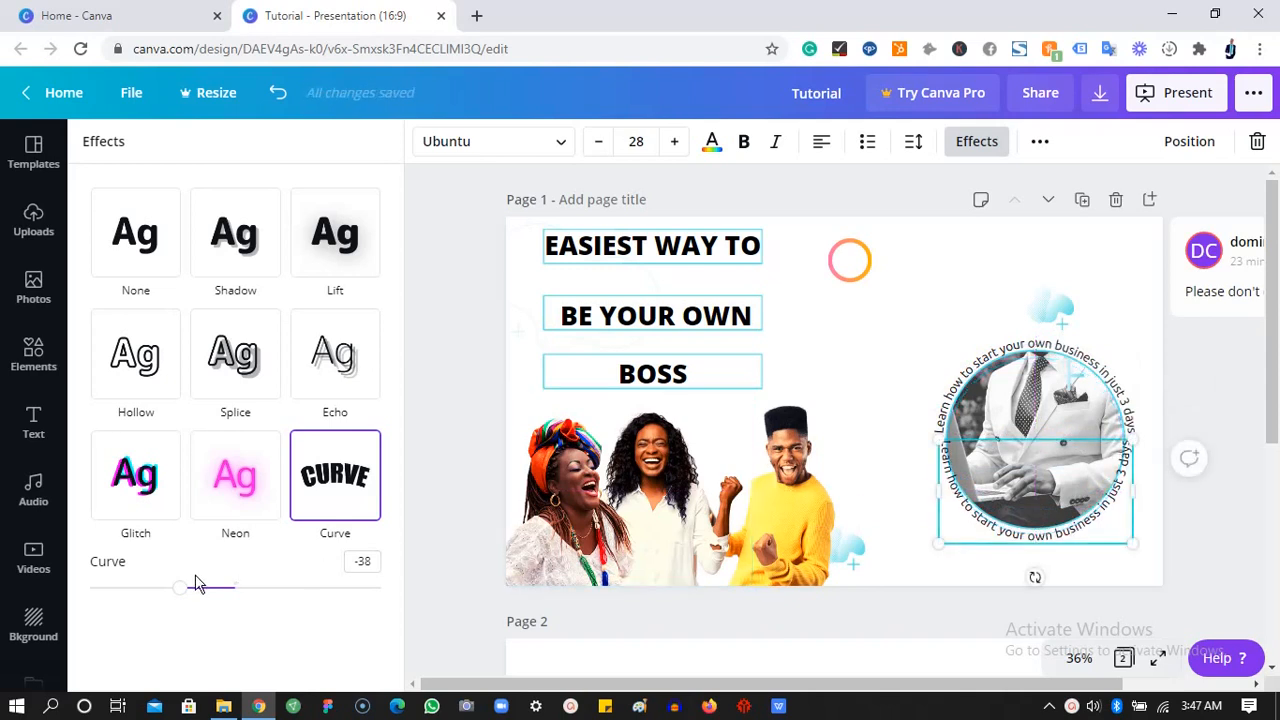
{"action": "left_click_drag", "start_coordinate": [185, 595], "coordinate": [183, 594]}
{"action": "left_click", "coordinate": [184, 594]}
{"action": "left_click", "coordinate": [832, 381]}
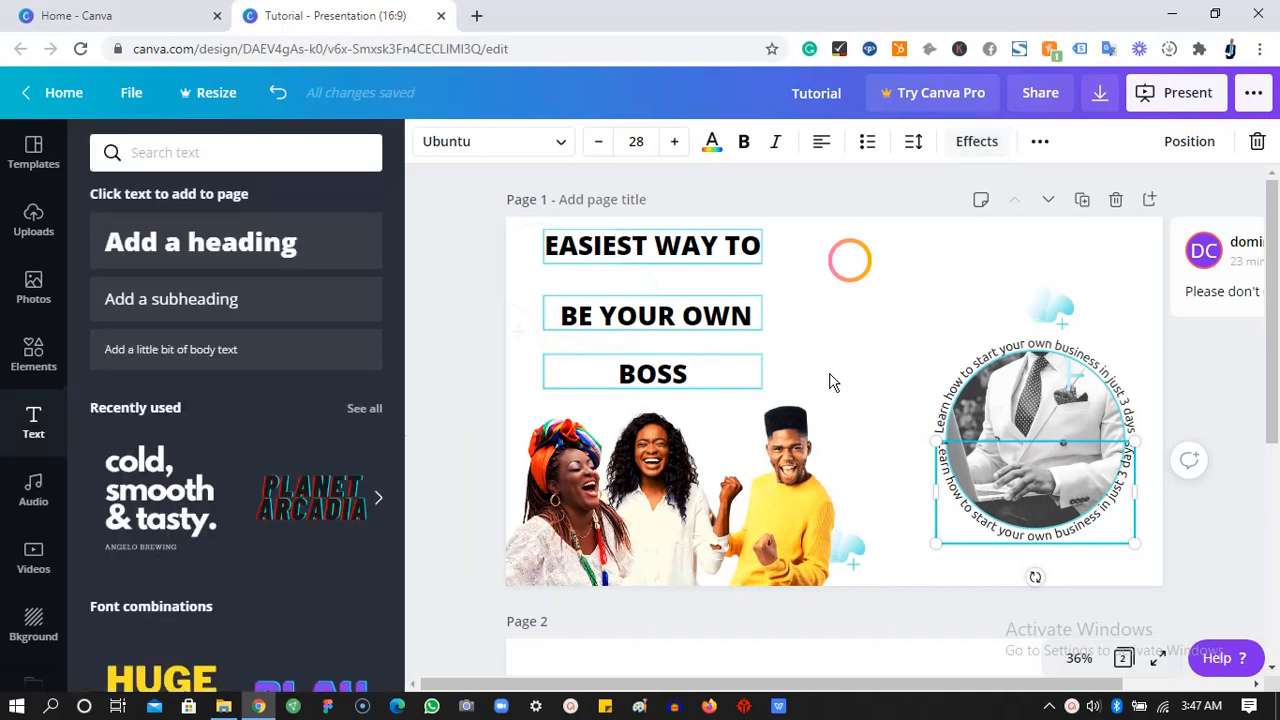
- Nudge the lower curved tagline slightly down and right to align it with the upper one around the photo
{"action": "double_click", "coordinate": [1010, 541]}
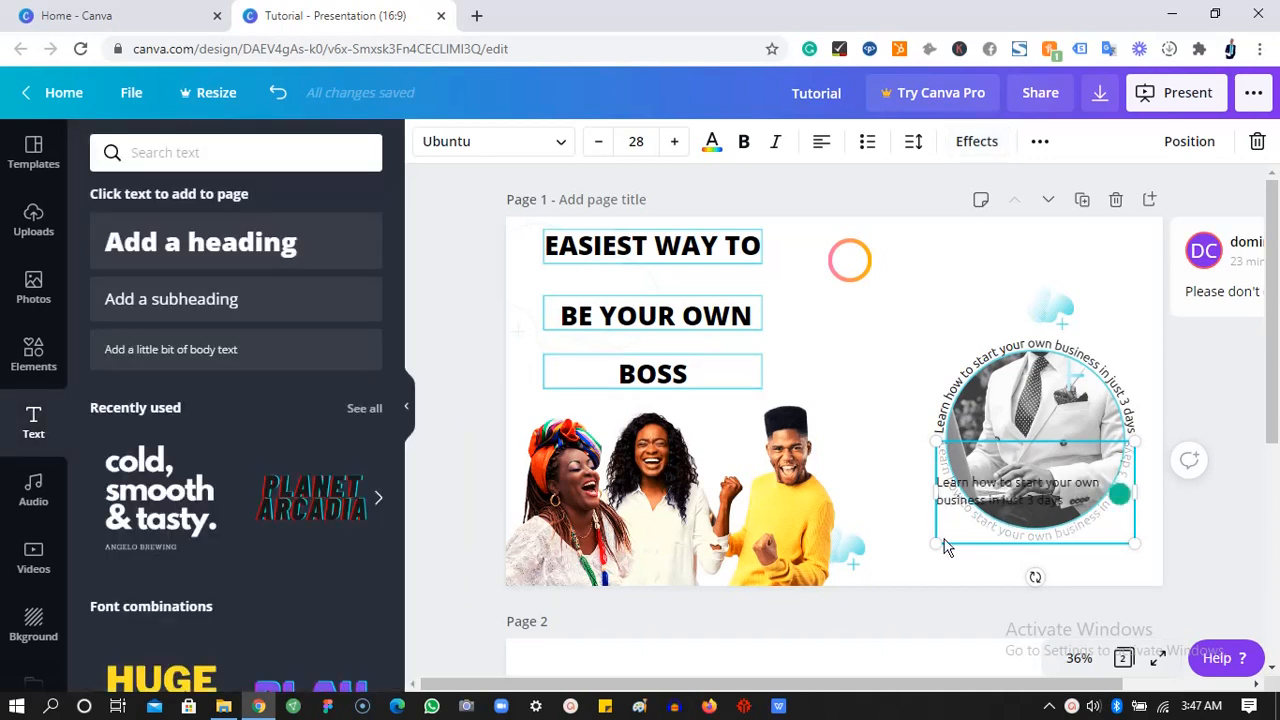
{"action": "left_click", "coordinate": [969, 585]}
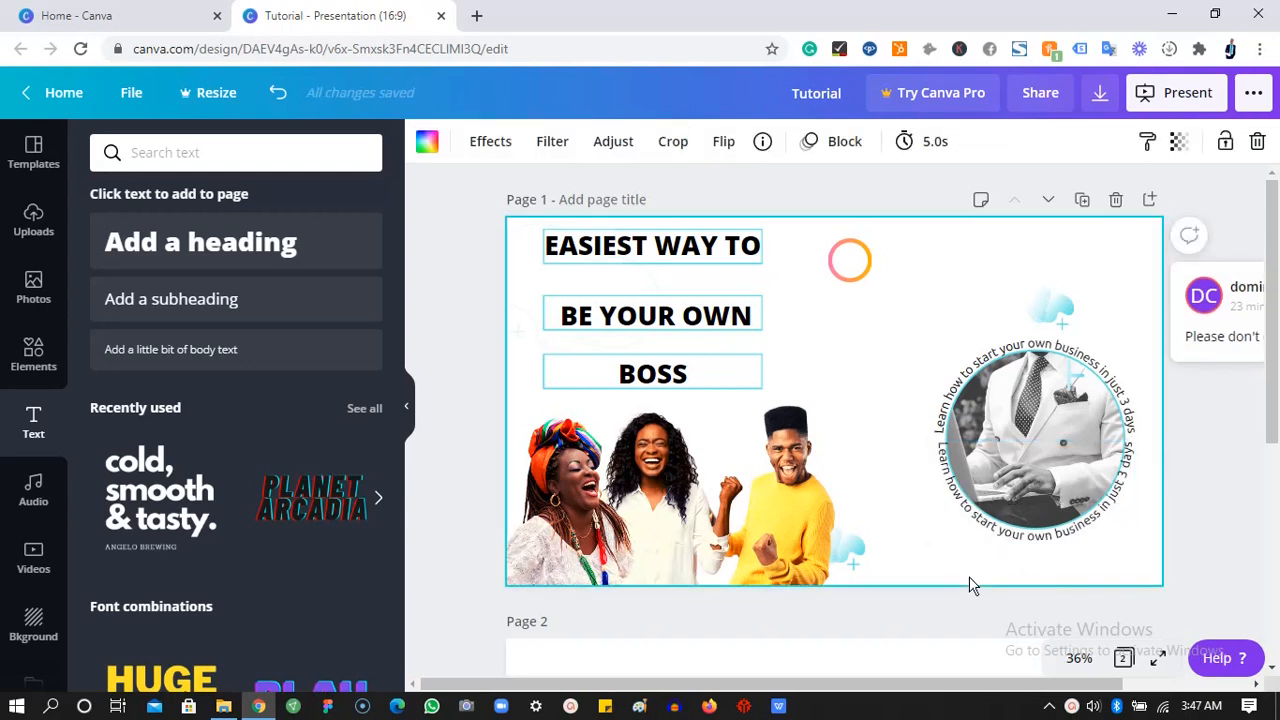
{"action": "left_click", "coordinate": [1033, 543]}
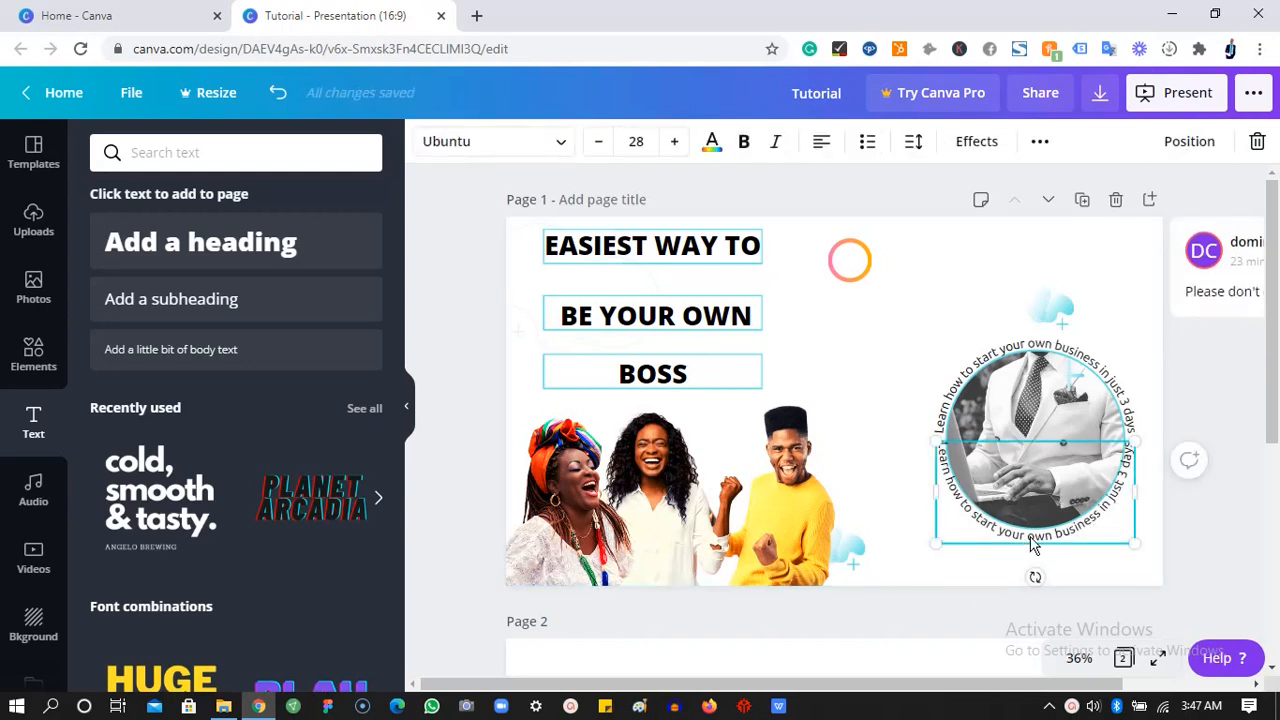
{"action": "key", "text": "Down"}
{"action": "key", "text": "Down"}
{"action": "key", "text": "Down"}
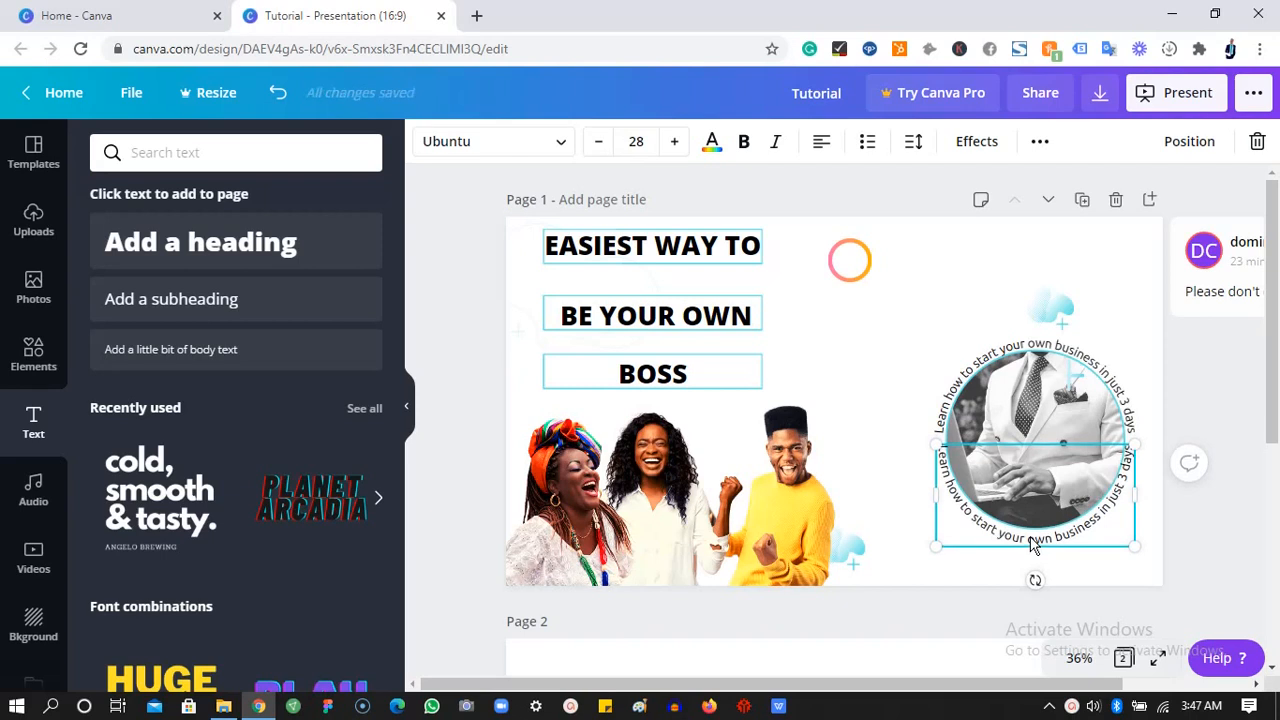
{"action": "key", "text": "Up"}
{"action": "key", "text": "Up"}
{"action": "key", "text": "Up"}
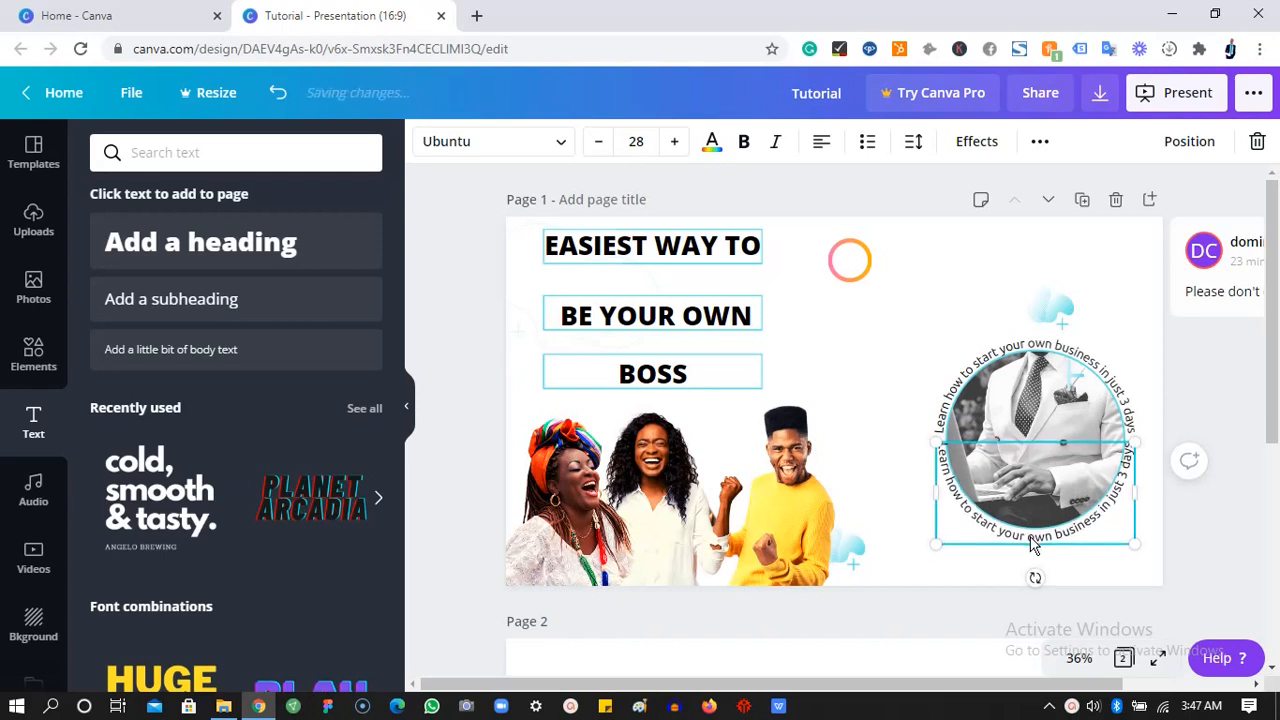
{"action": "key", "text": "Right"}
{"action": "key", "text": "Right"}
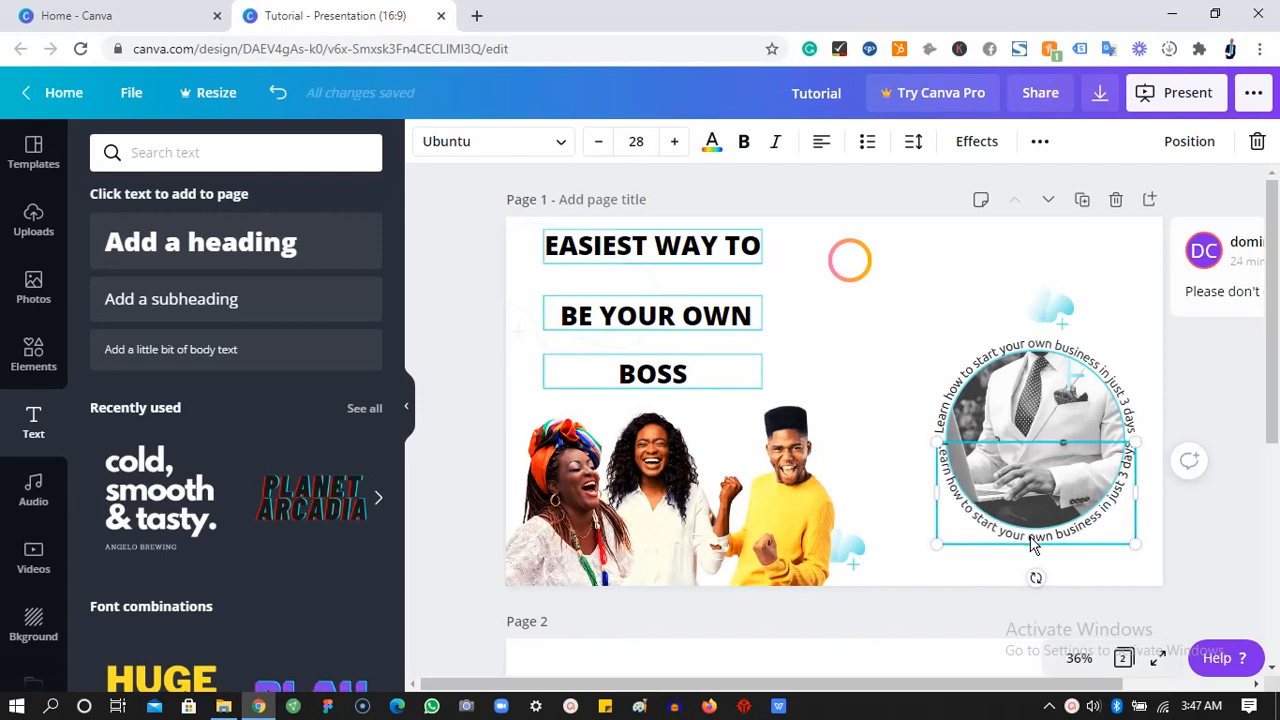
{"action": "double_click", "coordinate": [870, 392]}
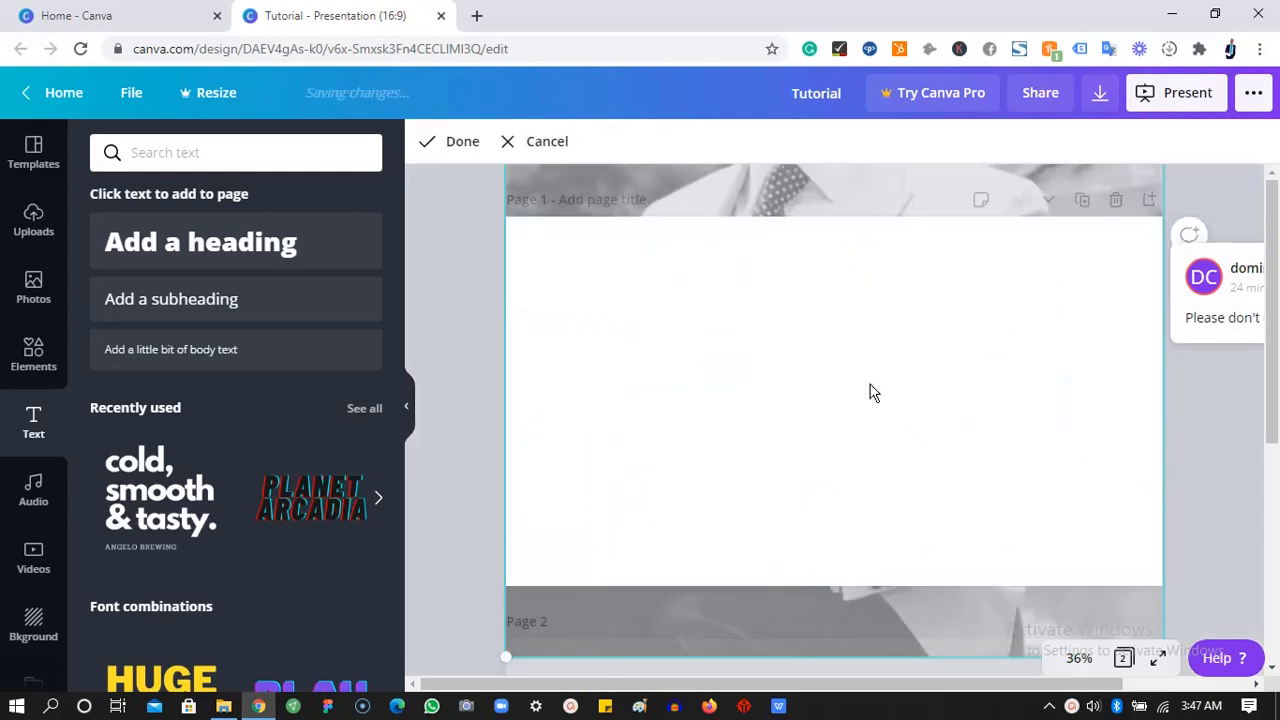
{"action": "left_click", "coordinate": [1235, 470]}
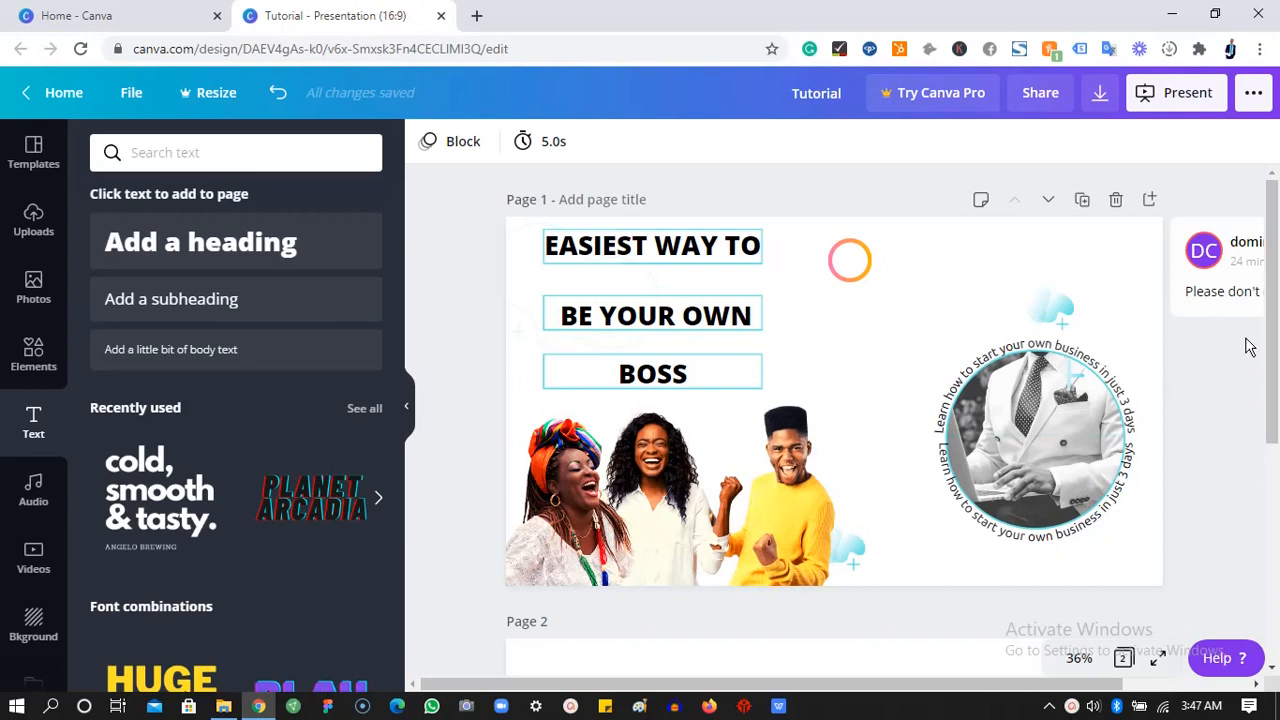
- Set page 1's timing to 14.0 seconds and view the publishing options
{"action": "left_click", "coordinate": [1090, 244]}
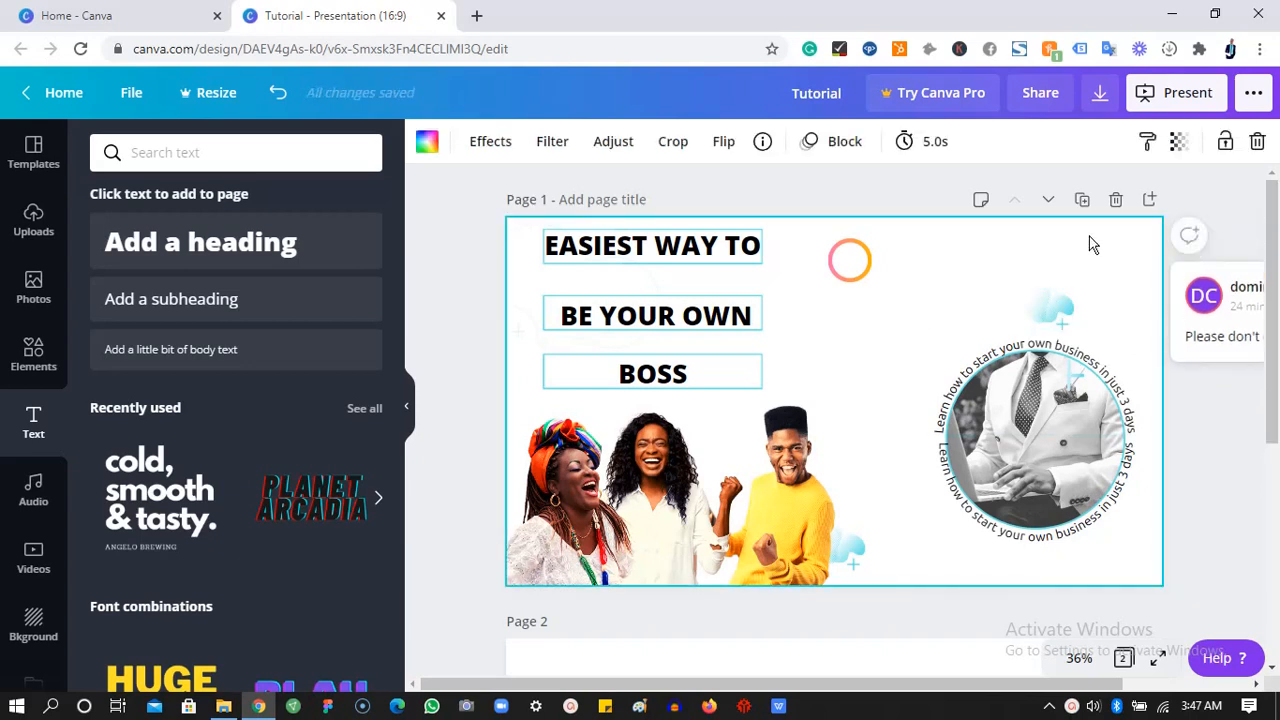
{"action": "left_click", "coordinate": [921, 152]}
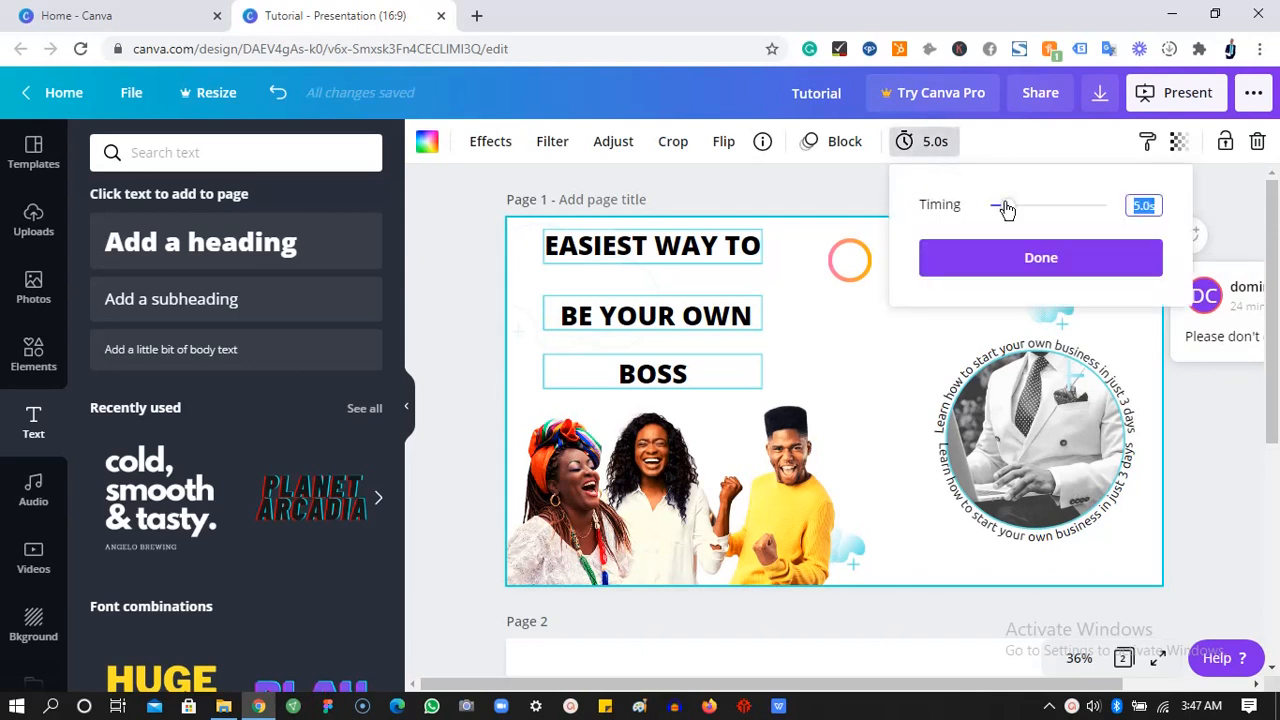
{"action": "left_click_drag", "start_coordinate": [1006, 208], "coordinate": [1044, 209]}
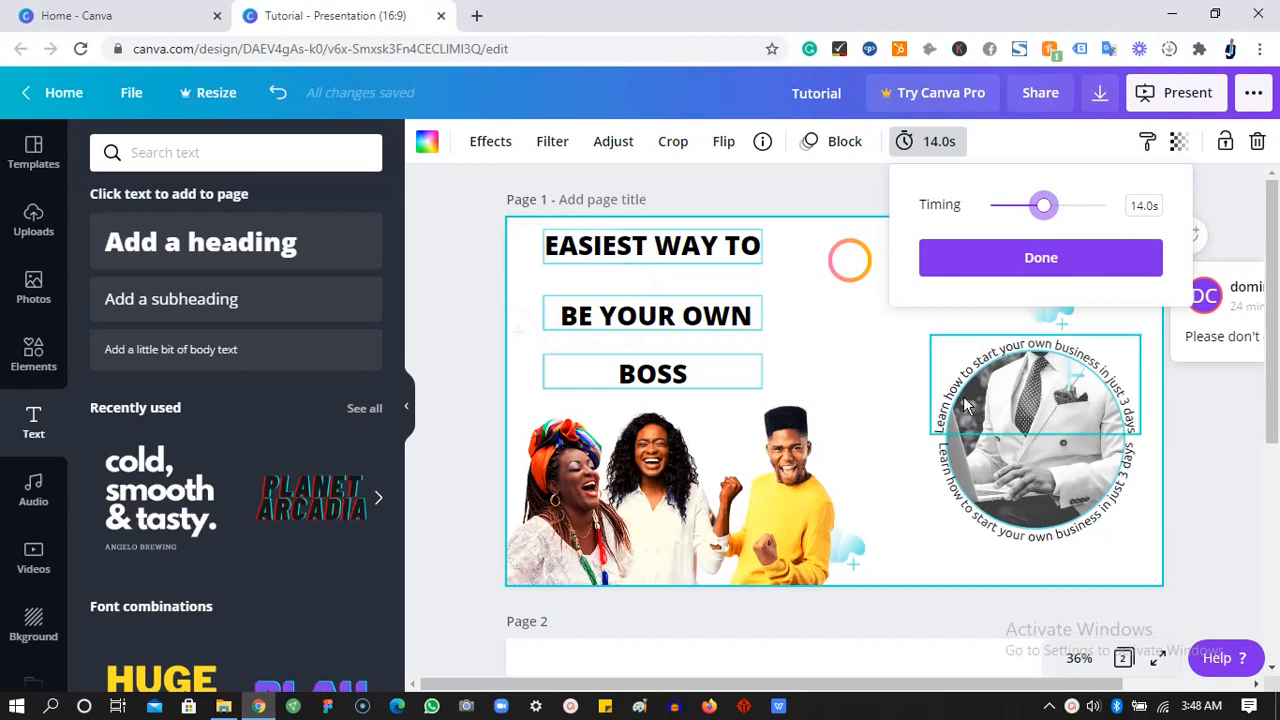
{"action": "left_click", "coordinate": [1252, 93]}
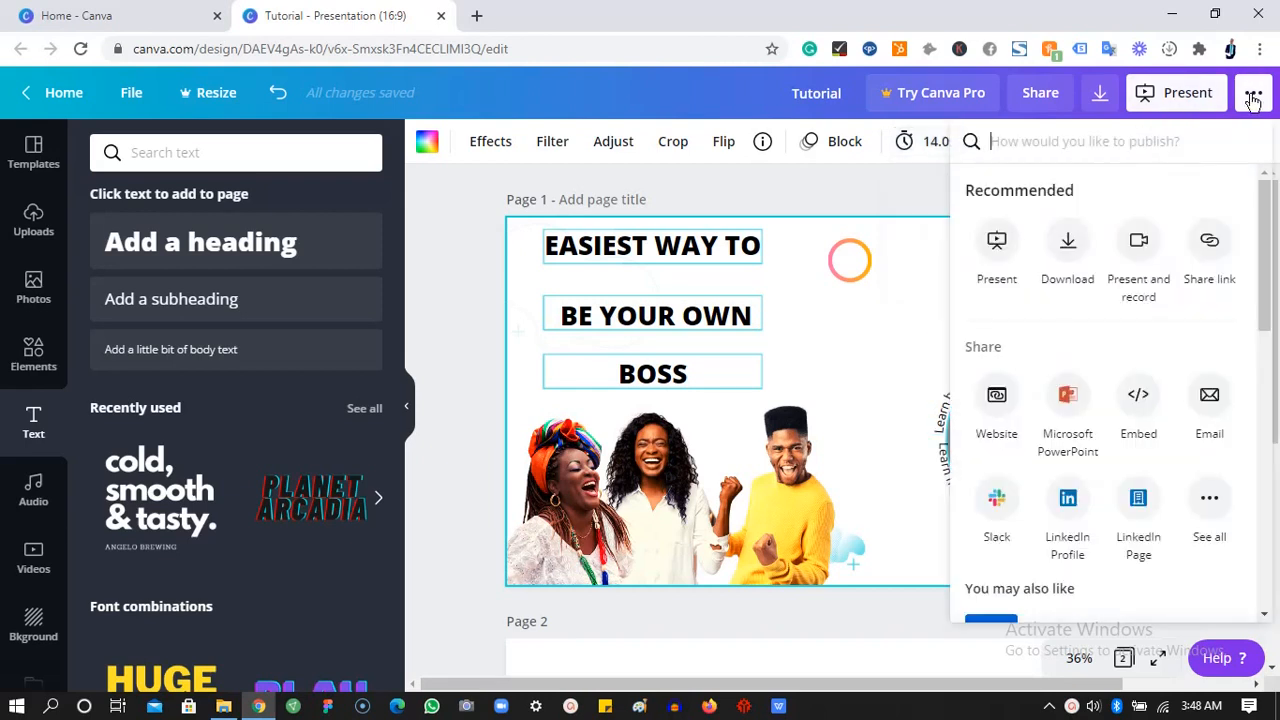
{"action": "left_click", "coordinate": [872, 240]}
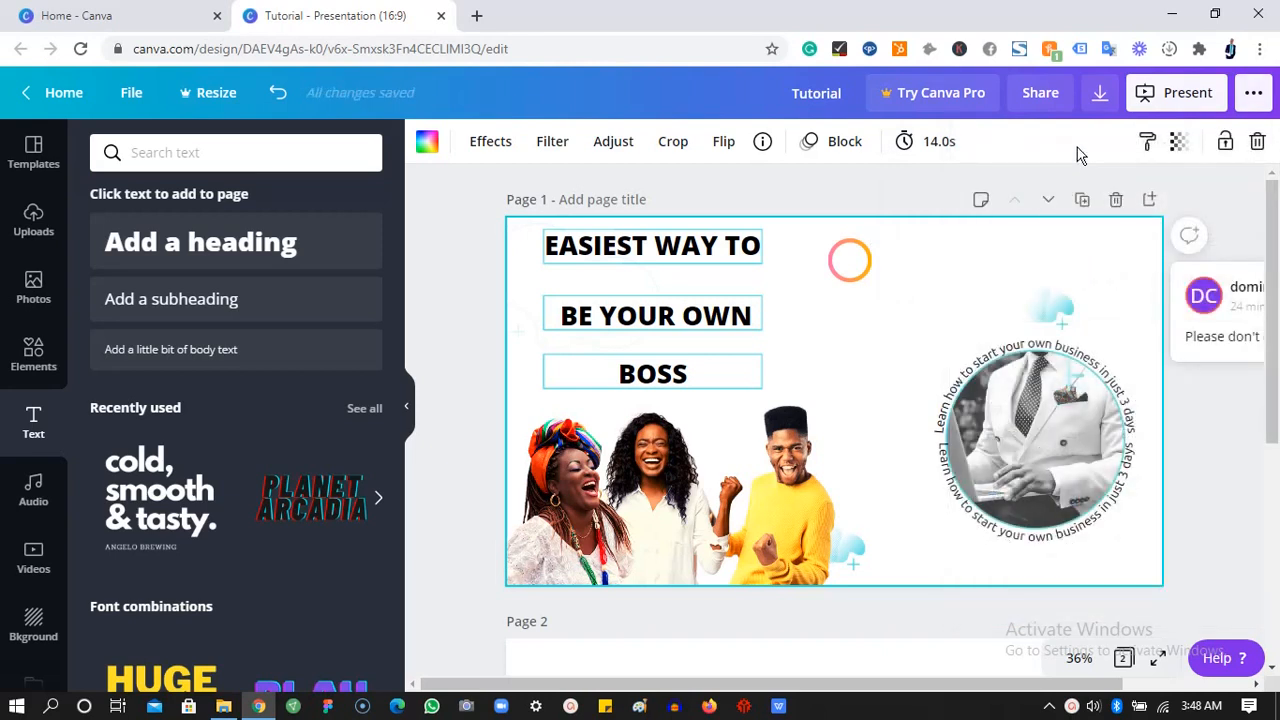
- Set page 1's timing to 4.5 seconds
{"action": "left_click", "coordinate": [956, 150]}
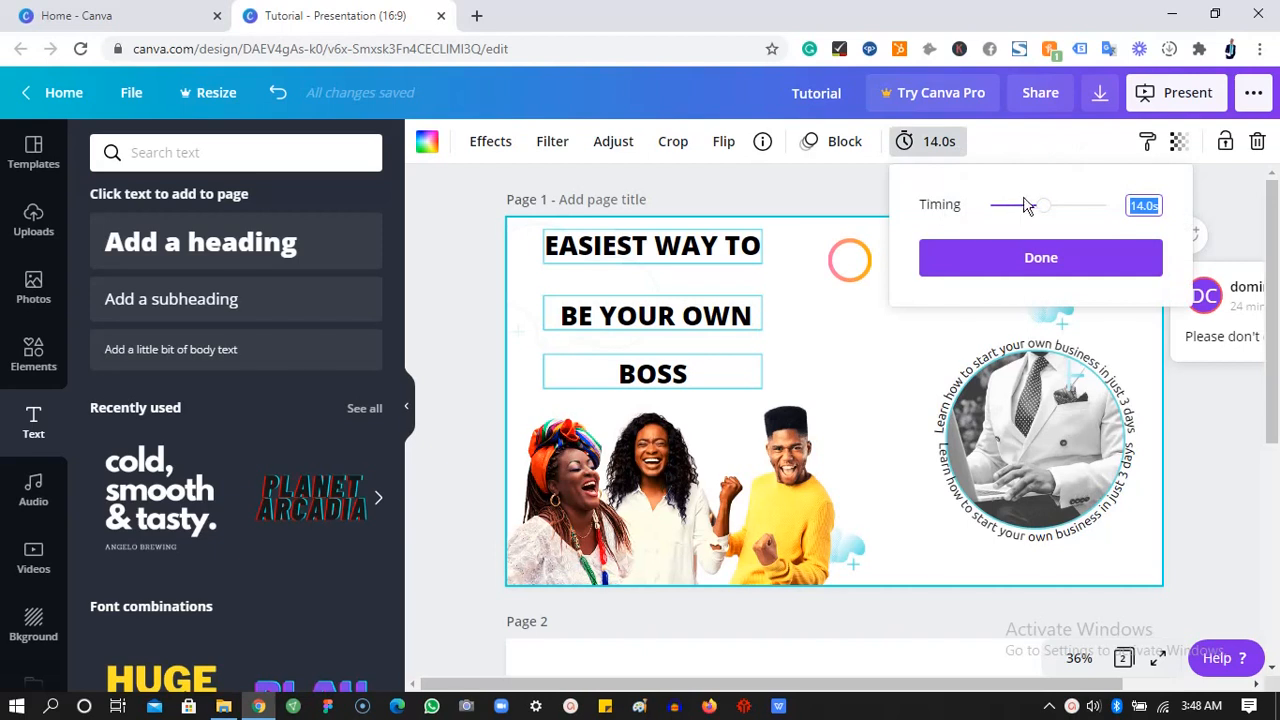
{"action": "left_click_drag", "start_coordinate": [1043, 205], "coordinate": [1009, 217]}
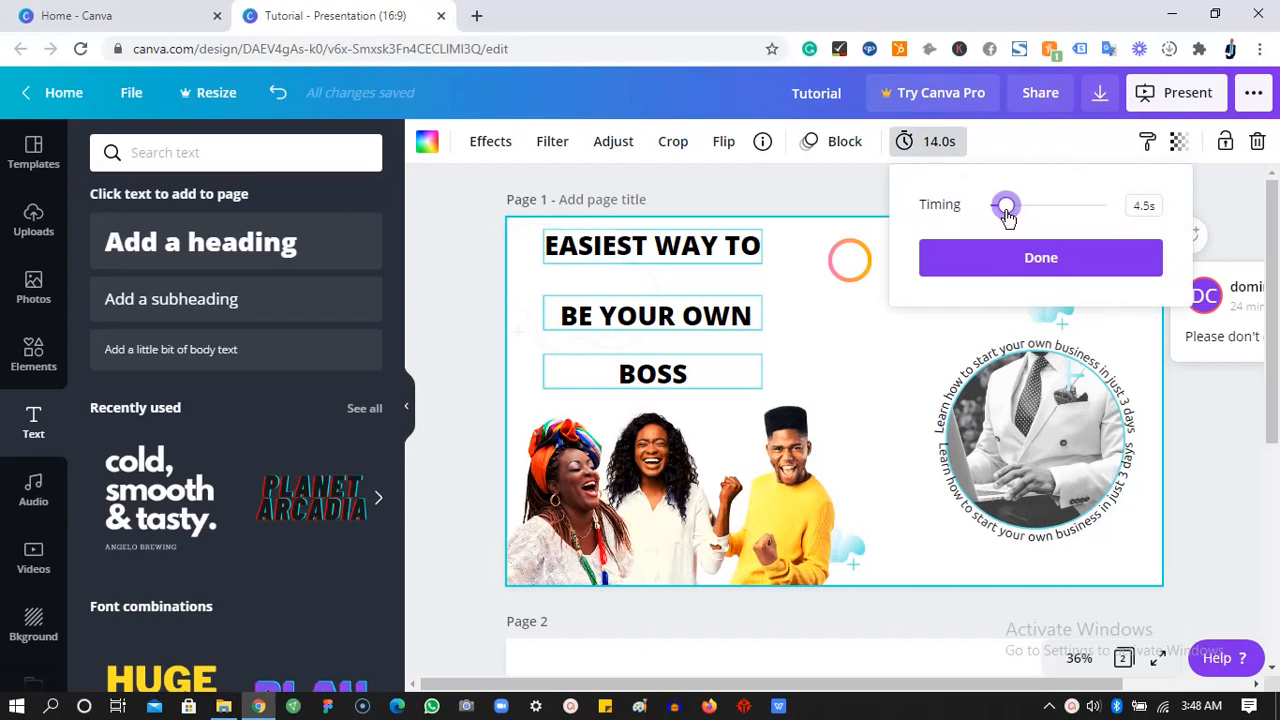
{"action": "left_click", "coordinate": [823, 323]}
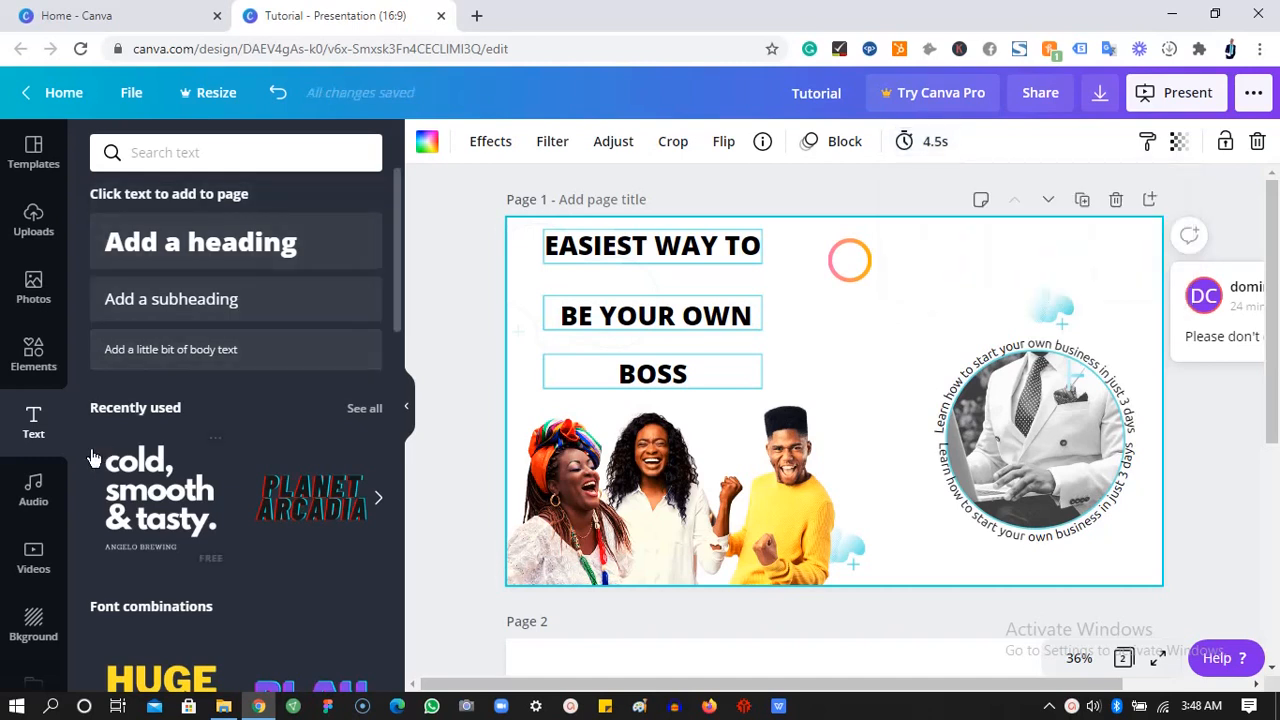
- View the audio library and the sources available for uploading media
{"action": "left_click", "coordinate": [31, 508]}
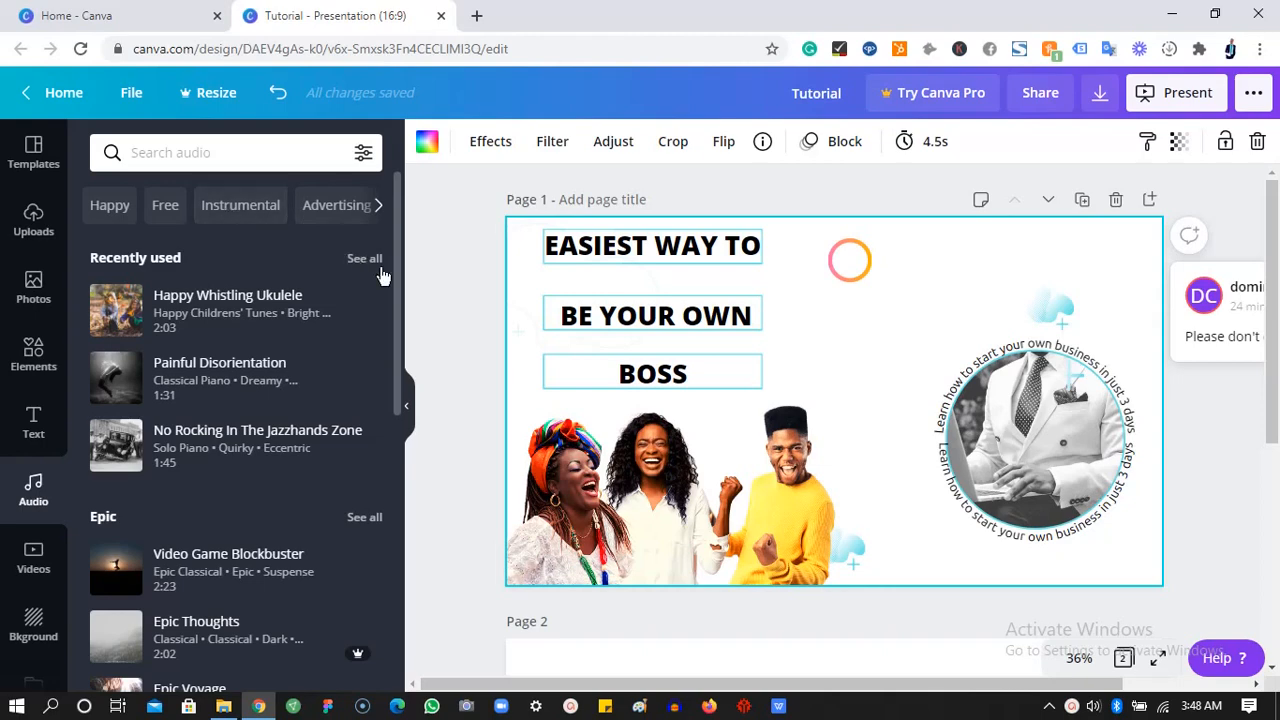
{"action": "left_click", "coordinate": [50, 240]}
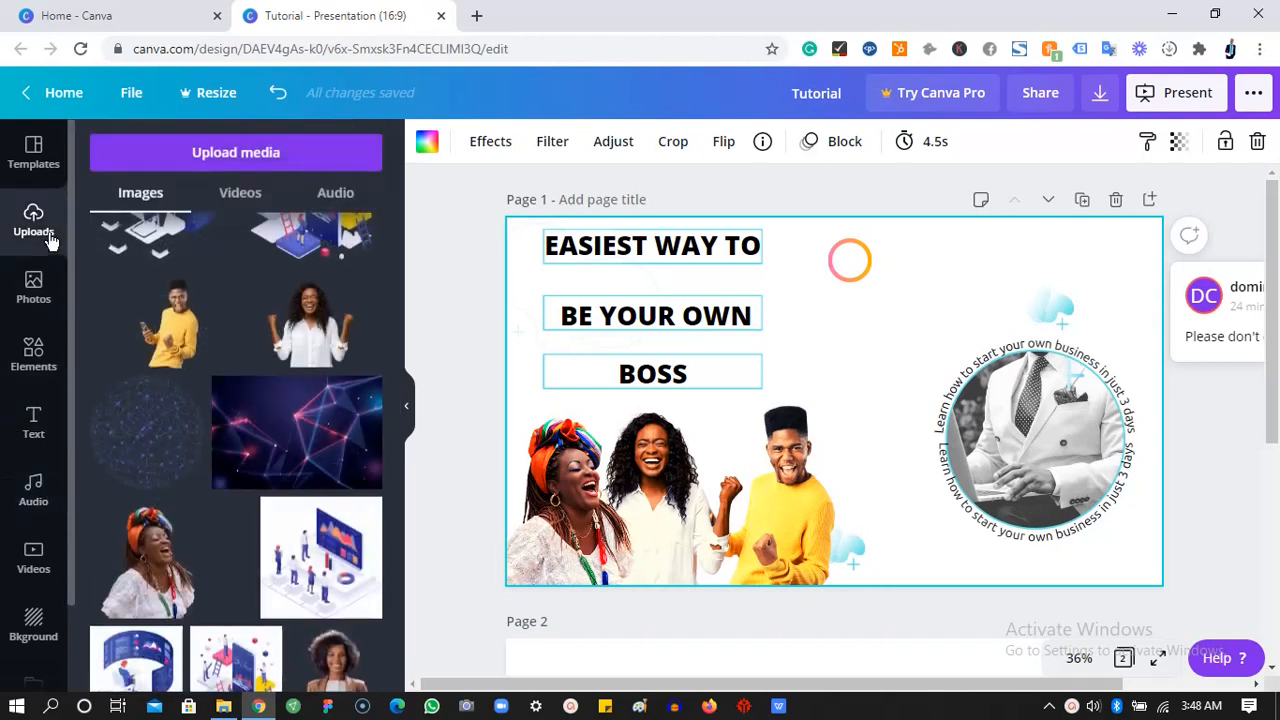
{"action": "left_click", "coordinate": [264, 155]}
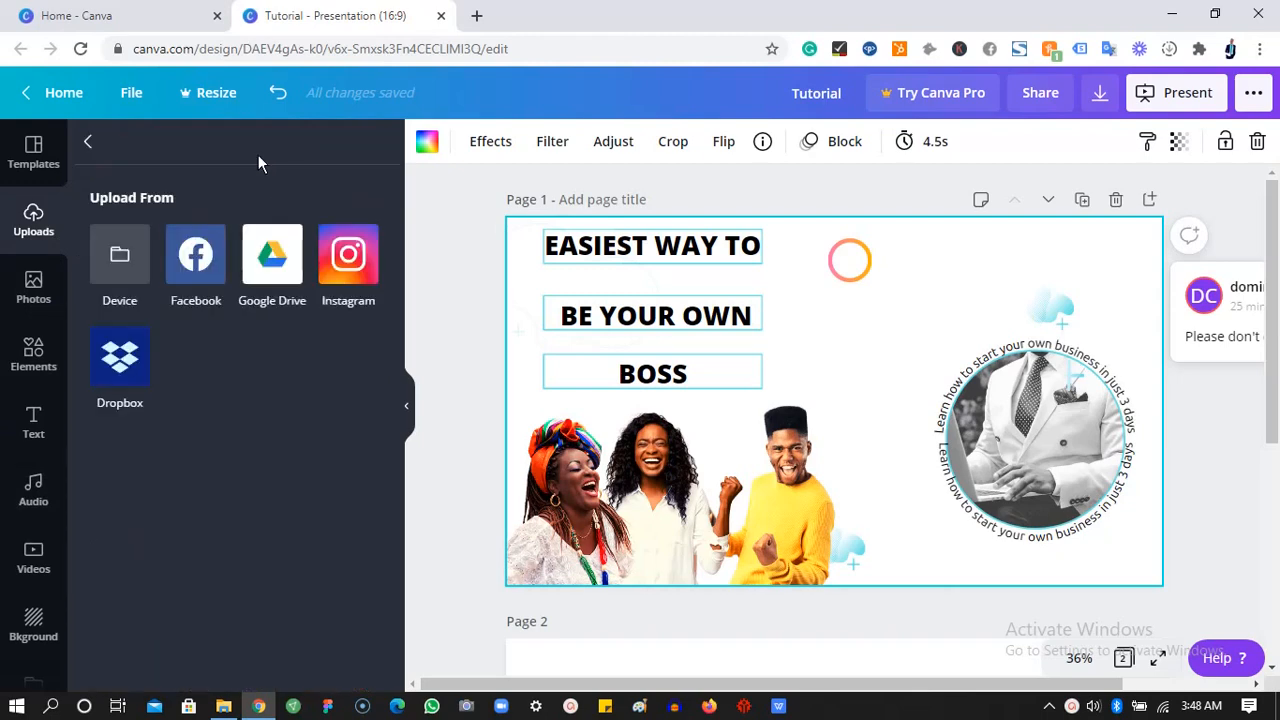
- Add the first uploaded Richard Marx audio track to the design, listen to it, and pause its playback
{"action": "left_click", "coordinate": [88, 142]}
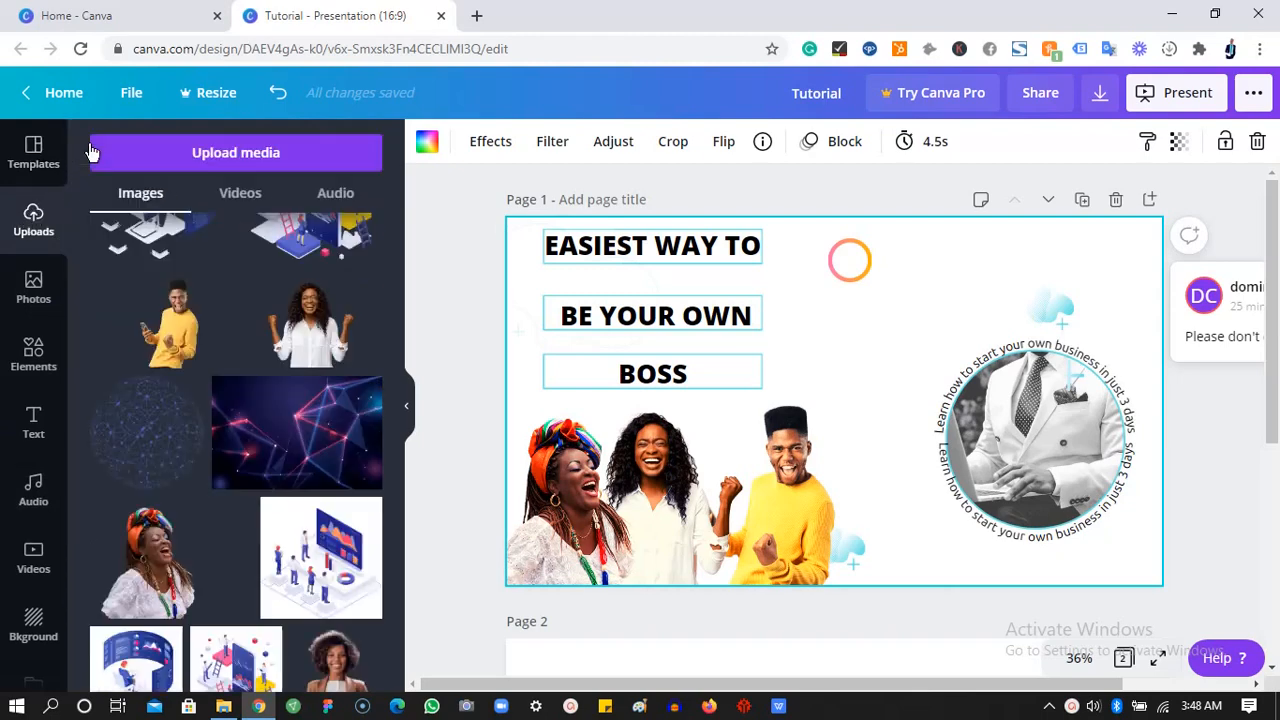
{"action": "left_click", "coordinate": [318, 198]}
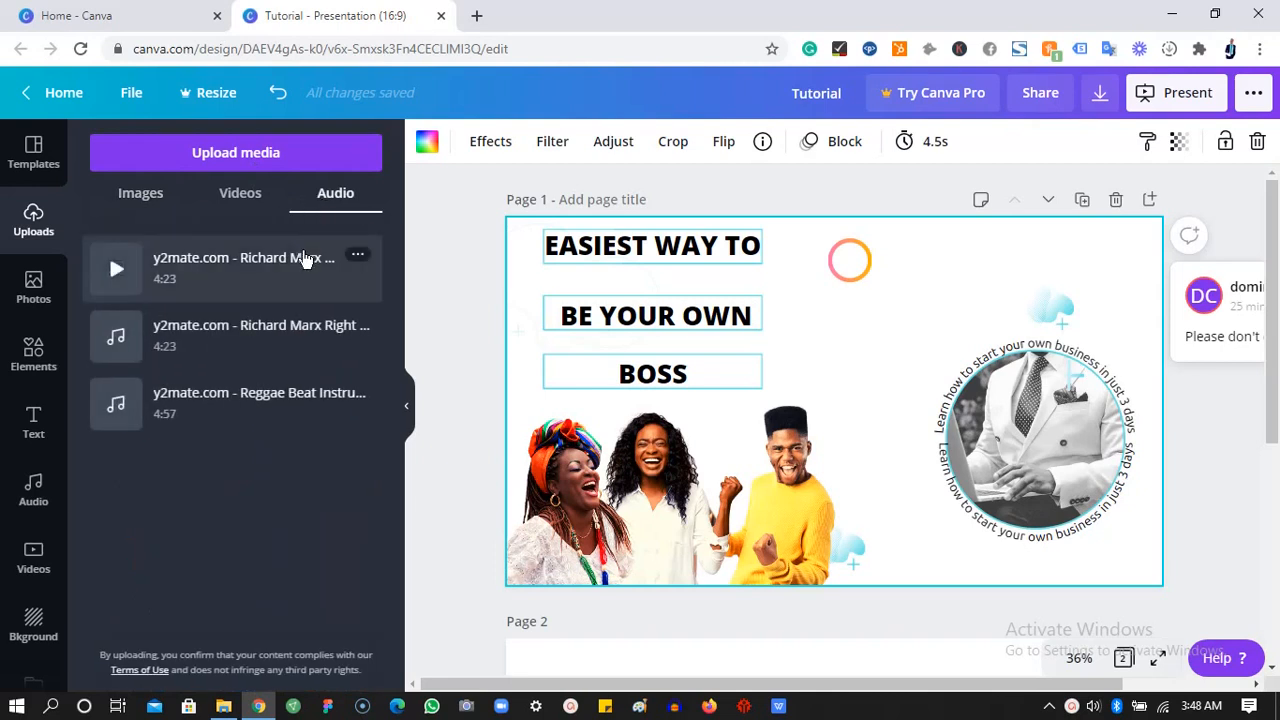
{"action": "left_click", "coordinate": [305, 258]}
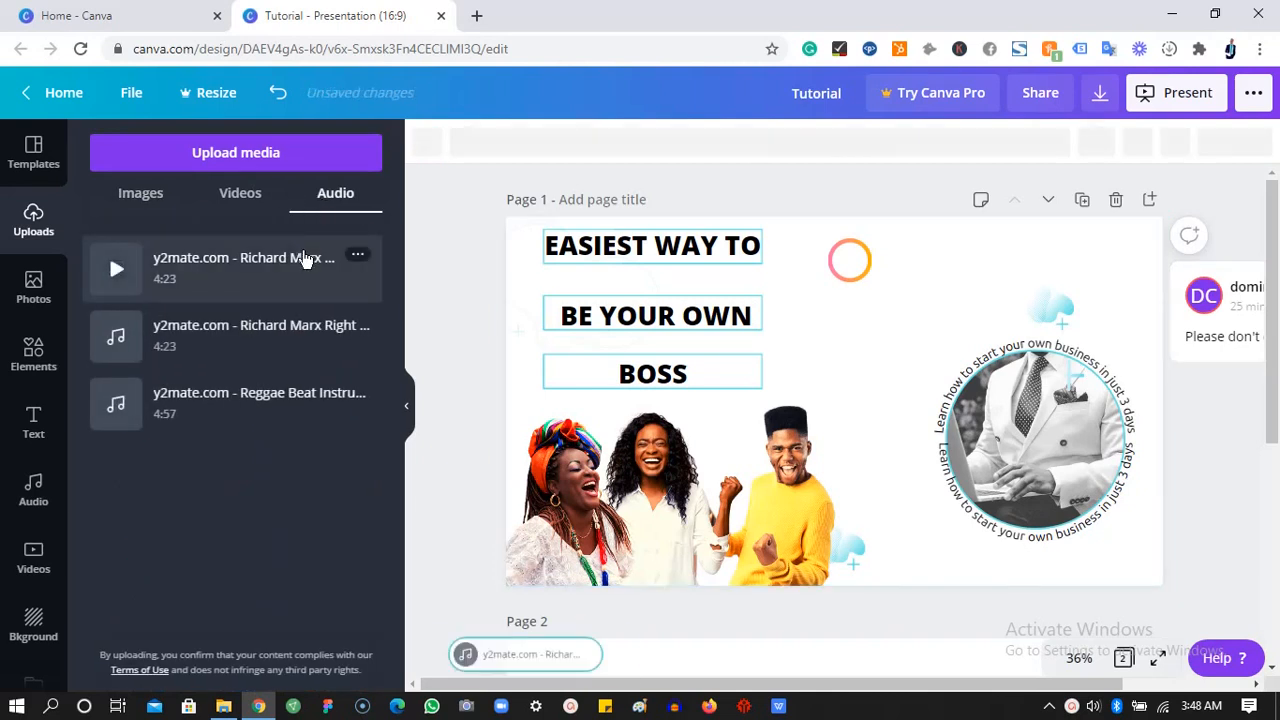
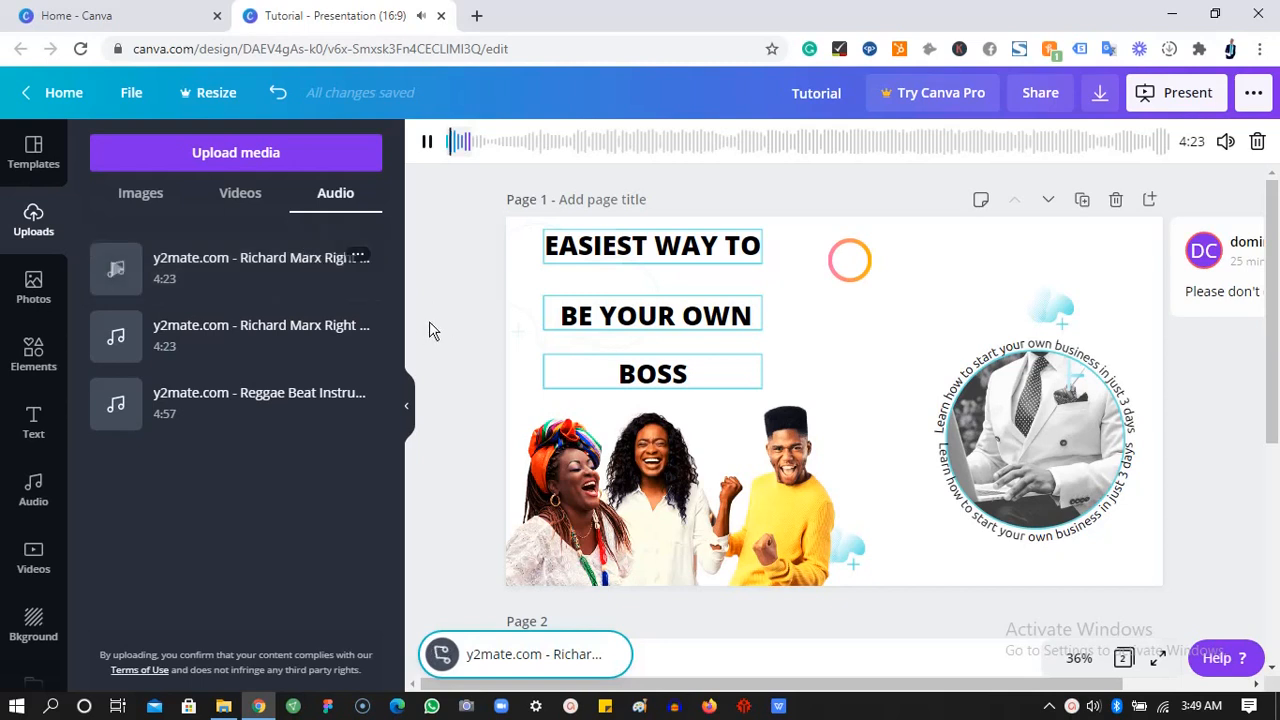
{"action": "left_click", "coordinate": [427, 145]}
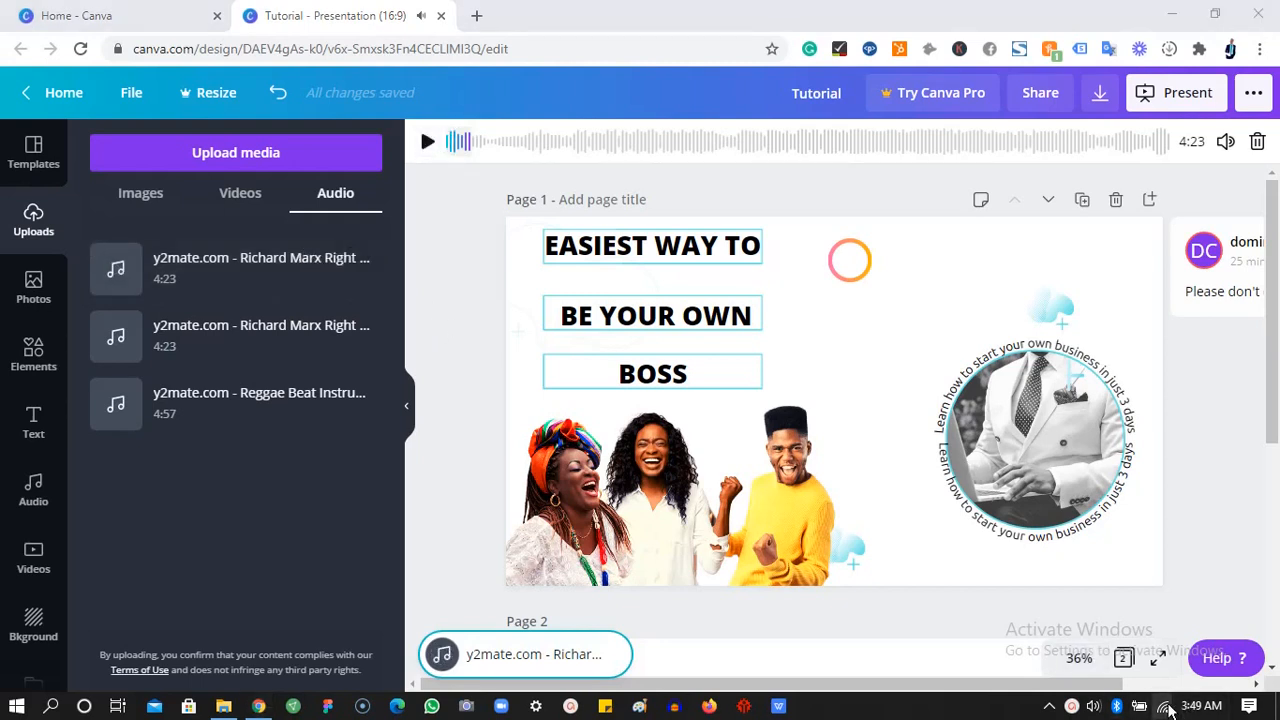
- Lower the computer's speaker volume to 12 and select page 1's background
{"action": "left_click", "coordinate": [1096, 708]}
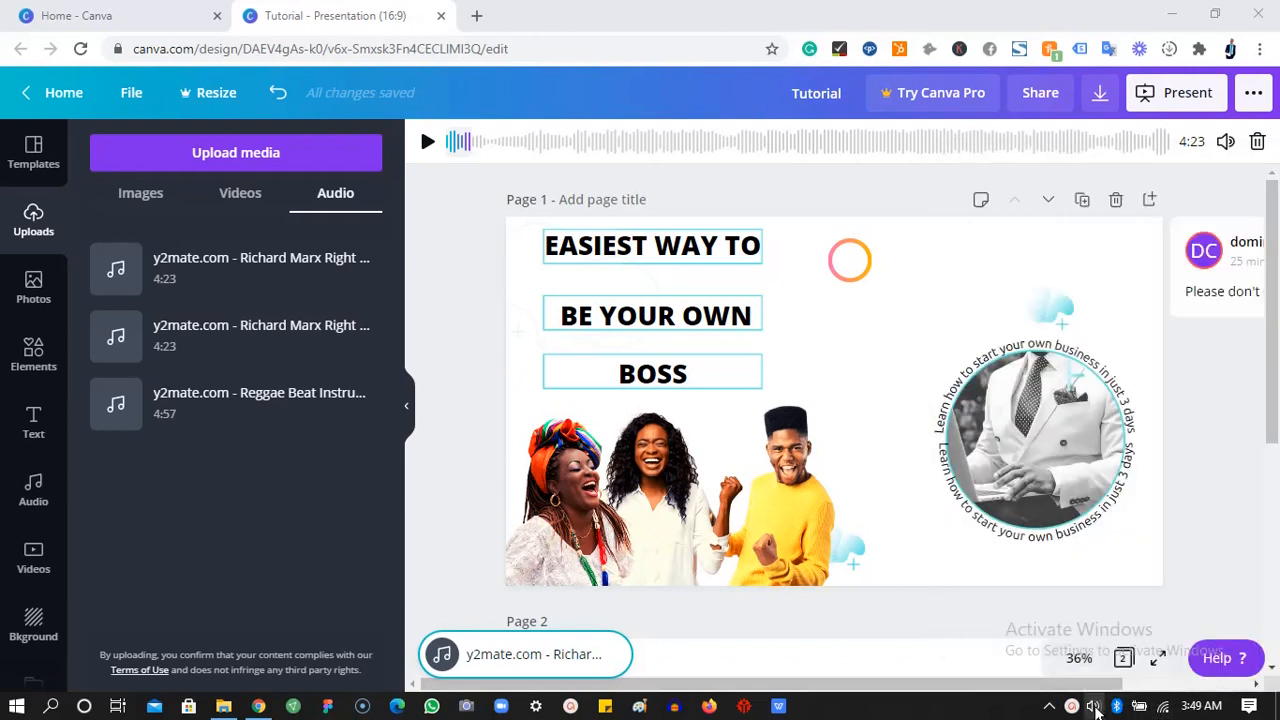
{"action": "left_click", "coordinate": [1096, 708]}
{"action": "left_click_drag", "start_coordinate": [1118, 668], "coordinate": [1035, 668]}
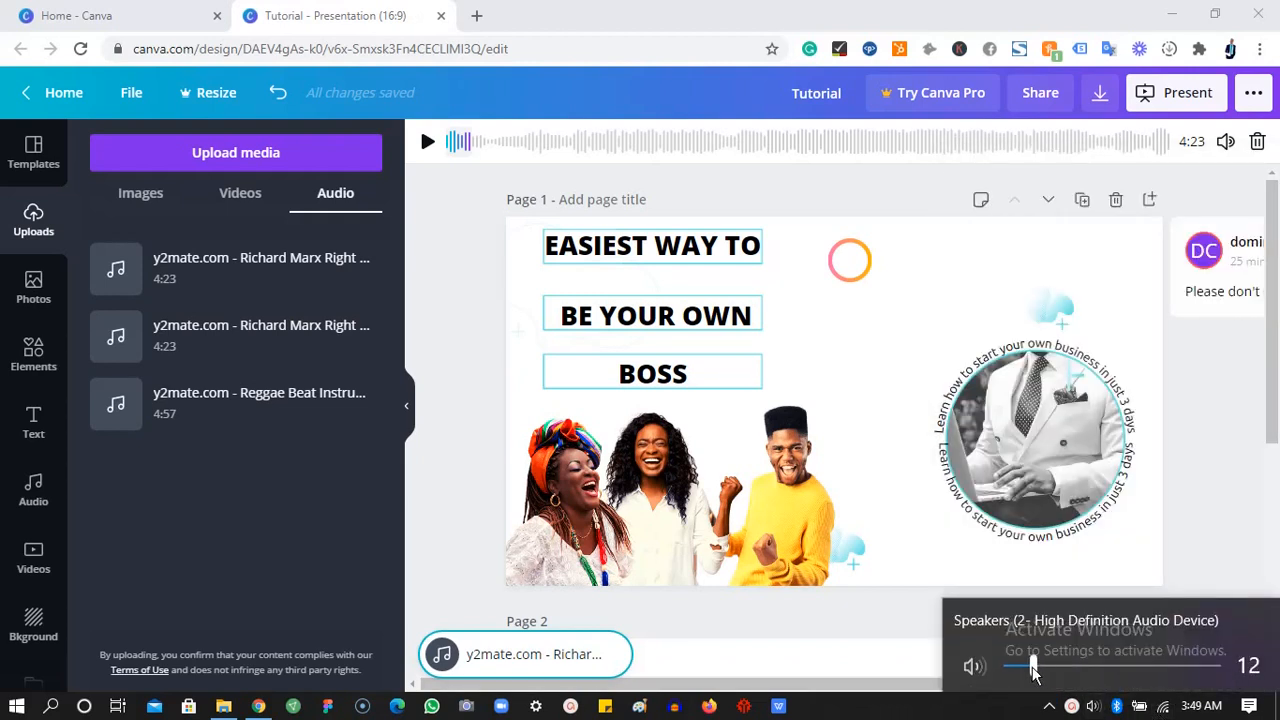
{"action": "left_click", "coordinate": [909, 512]}
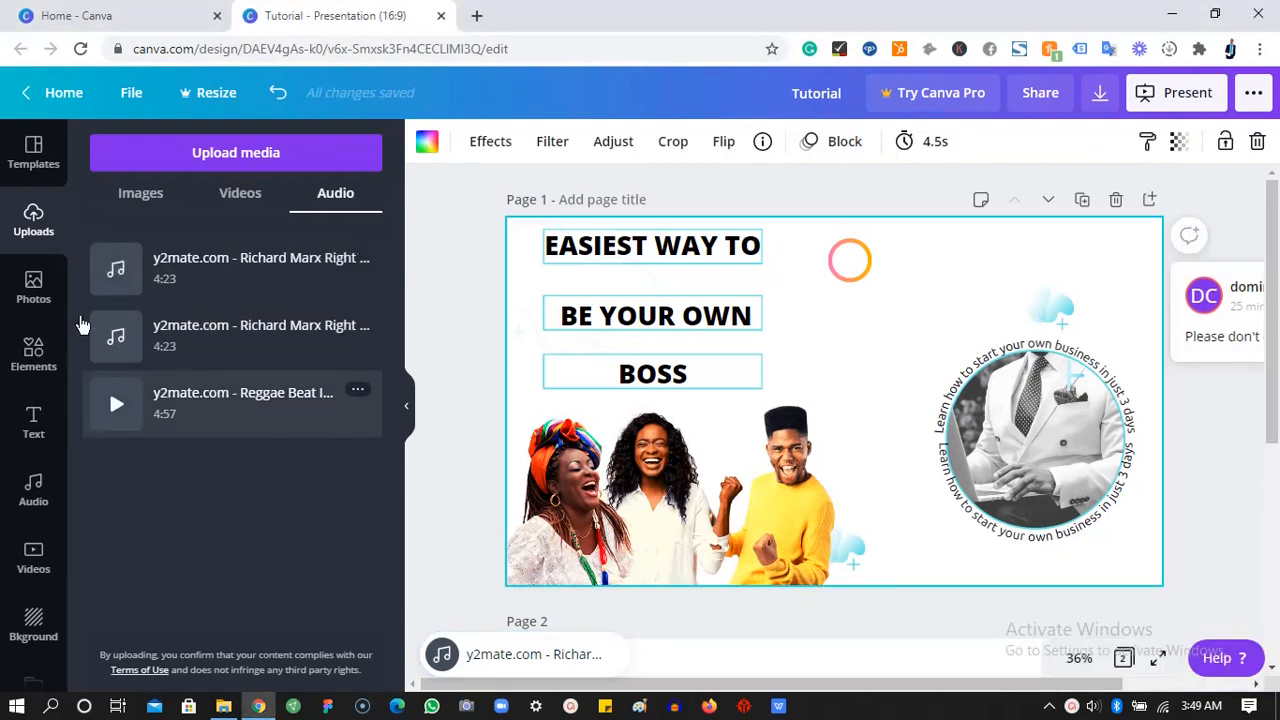
- Replace the design's soundtrack with the Epic track Video Game Blockbuster, listen to it, and pause the playback
{"action": "left_click", "coordinate": [35, 487]}
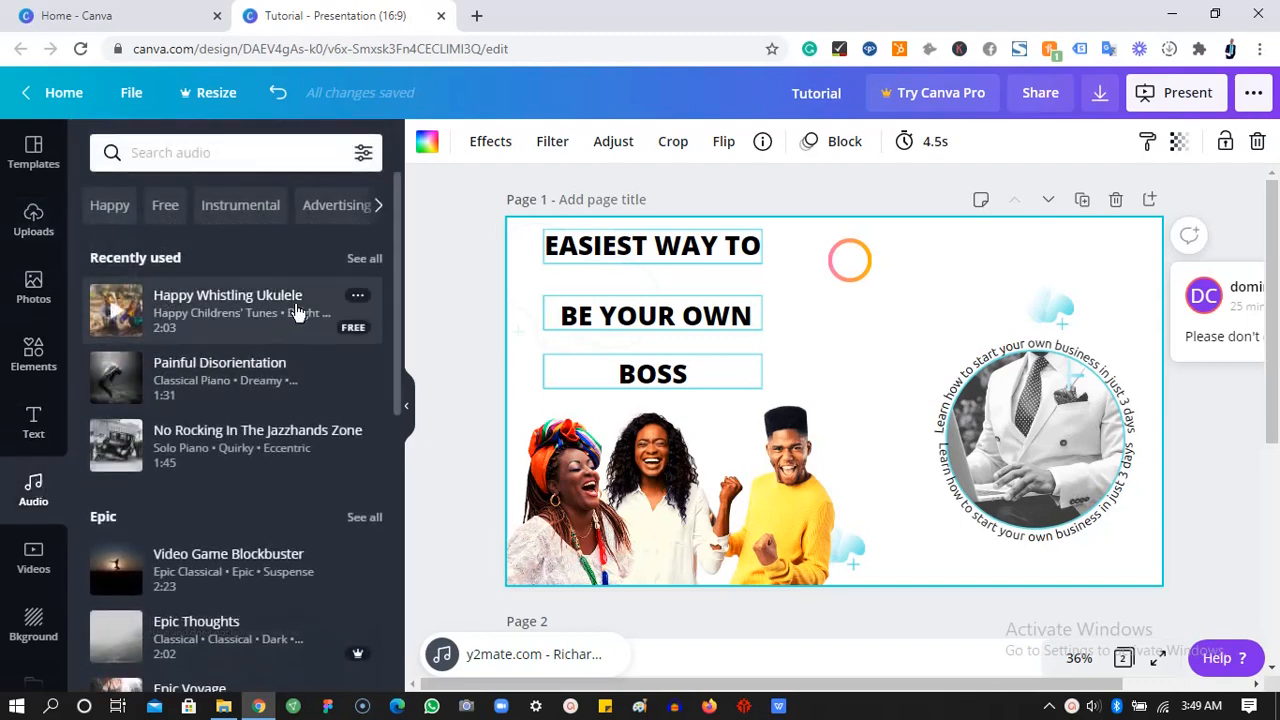
{"action": "left_click", "coordinate": [253, 566]}
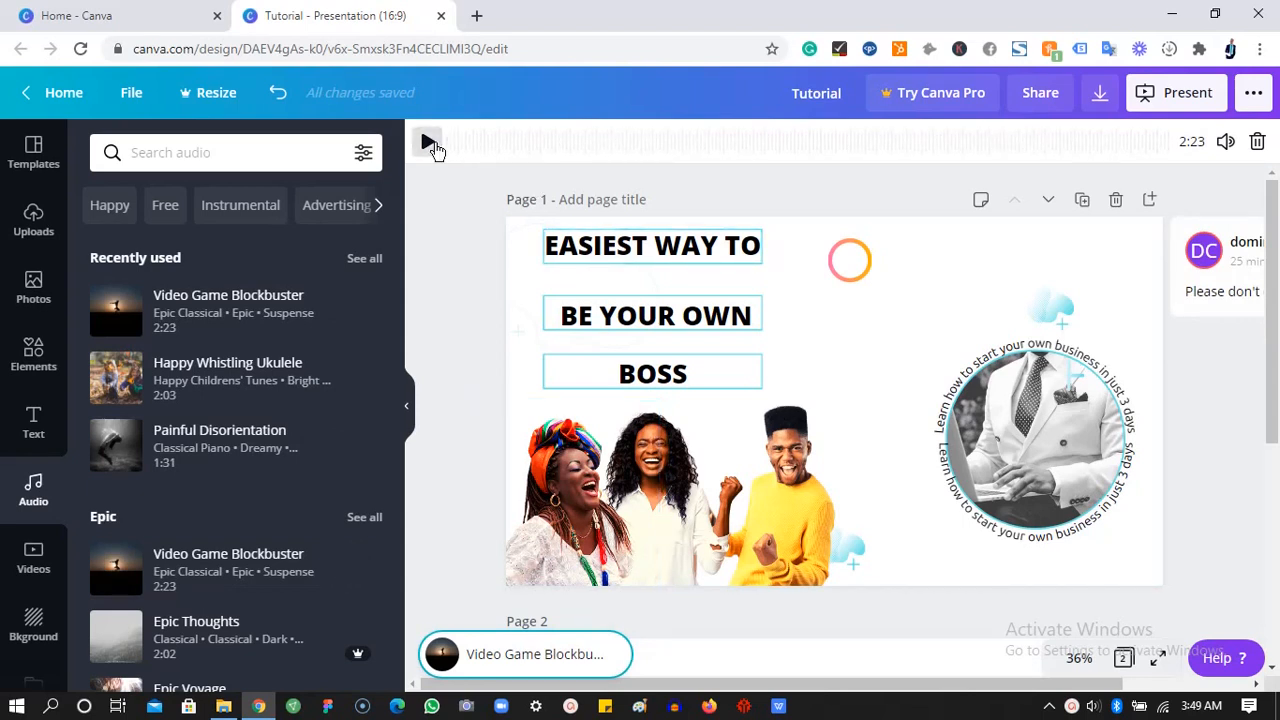
{"action": "key", "text": "space"}
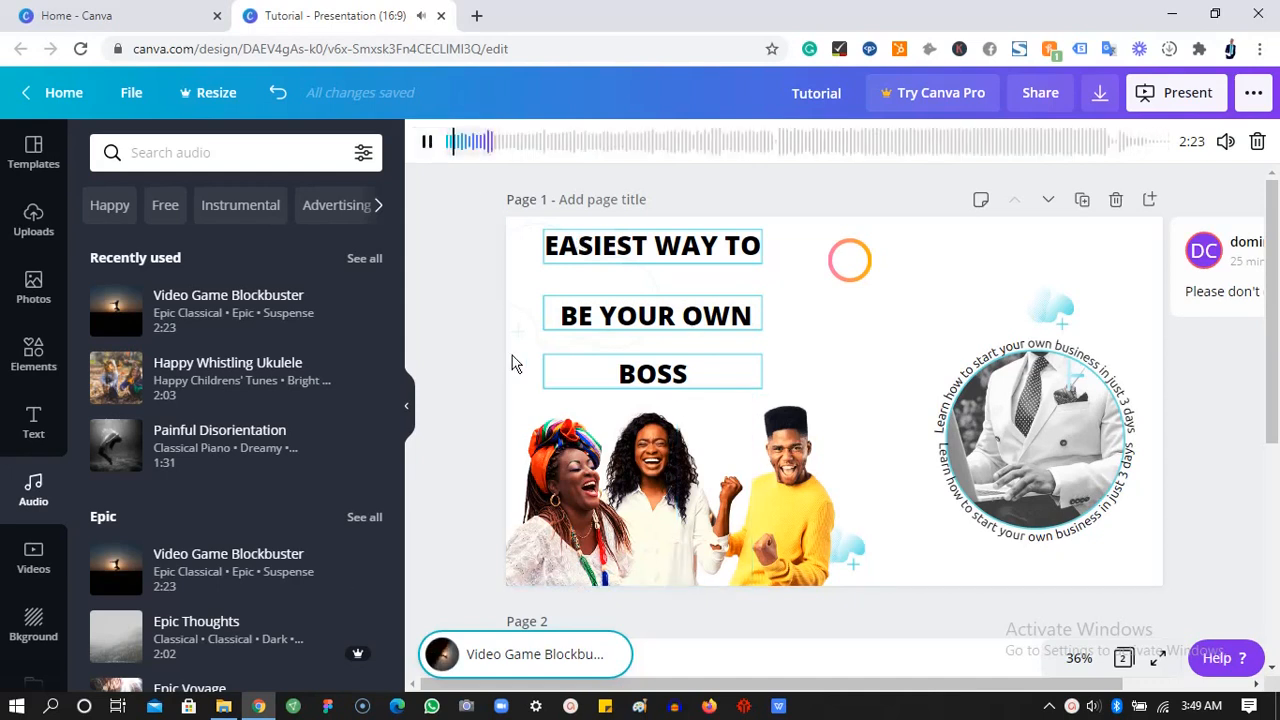
{"action": "left_click", "coordinate": [428, 141]}
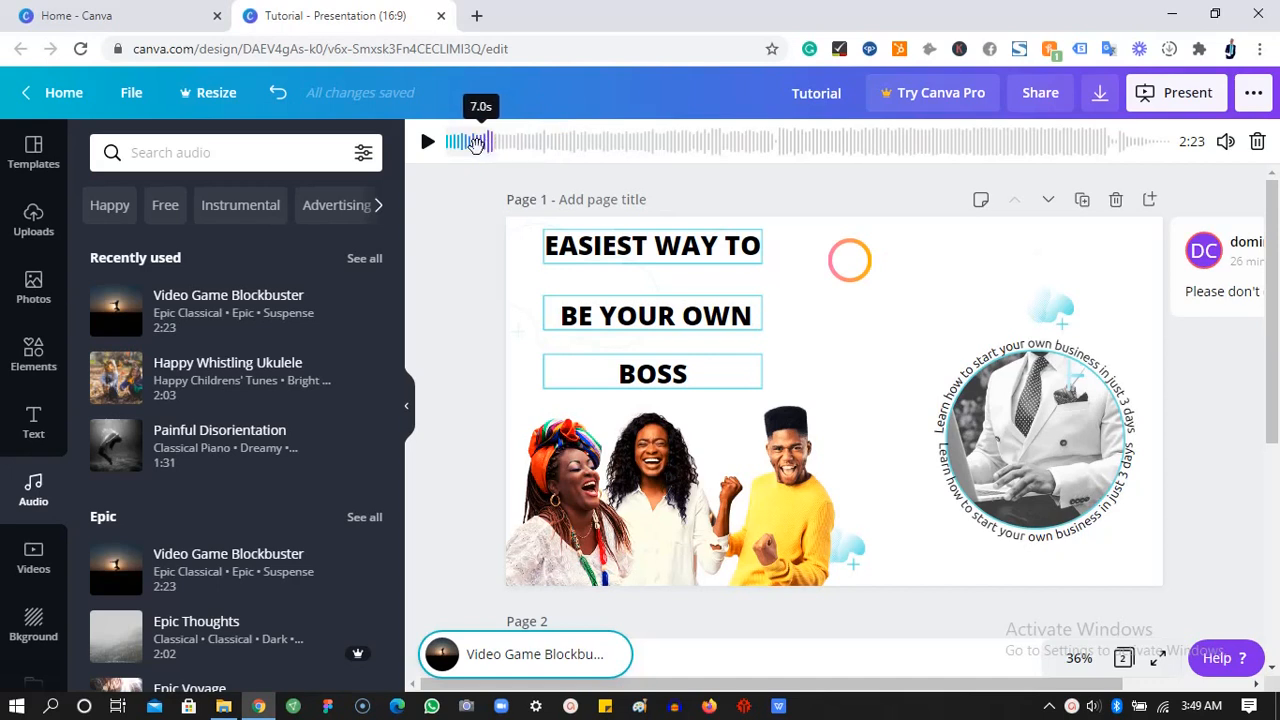
- Shift the used portion of the Video Game Blockbuster track to start at about 55 seconds, previewing the selection
{"action": "left_click_drag", "start_coordinate": [475, 143], "coordinate": [737, 141]}
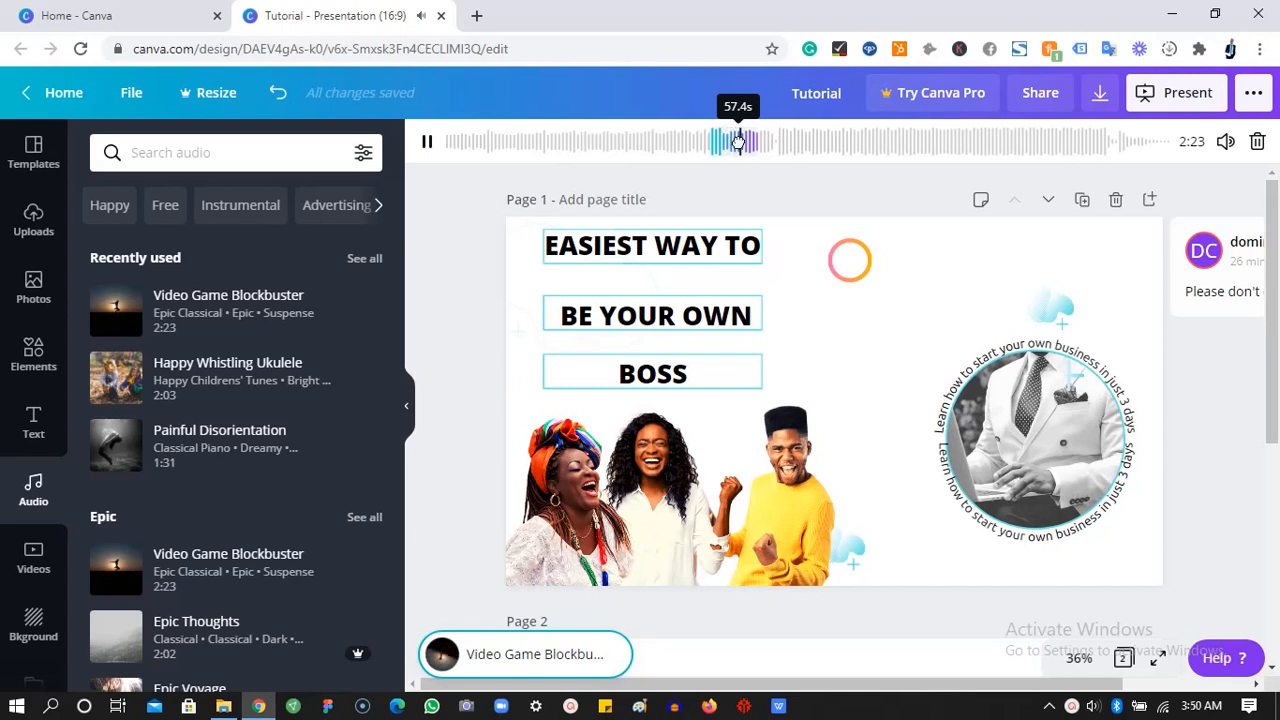
{"action": "left_click", "coordinate": [428, 143]}
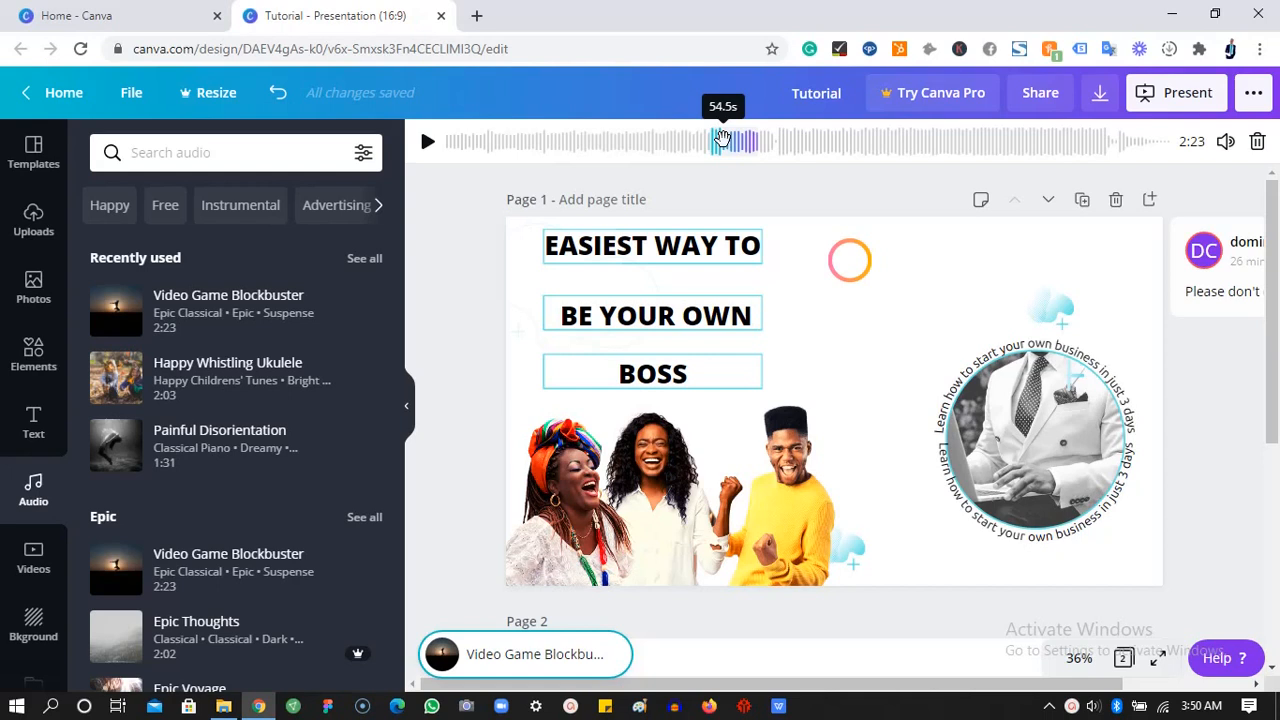
{"action": "left_click_drag", "start_coordinate": [722, 137], "coordinate": [737, 140]}
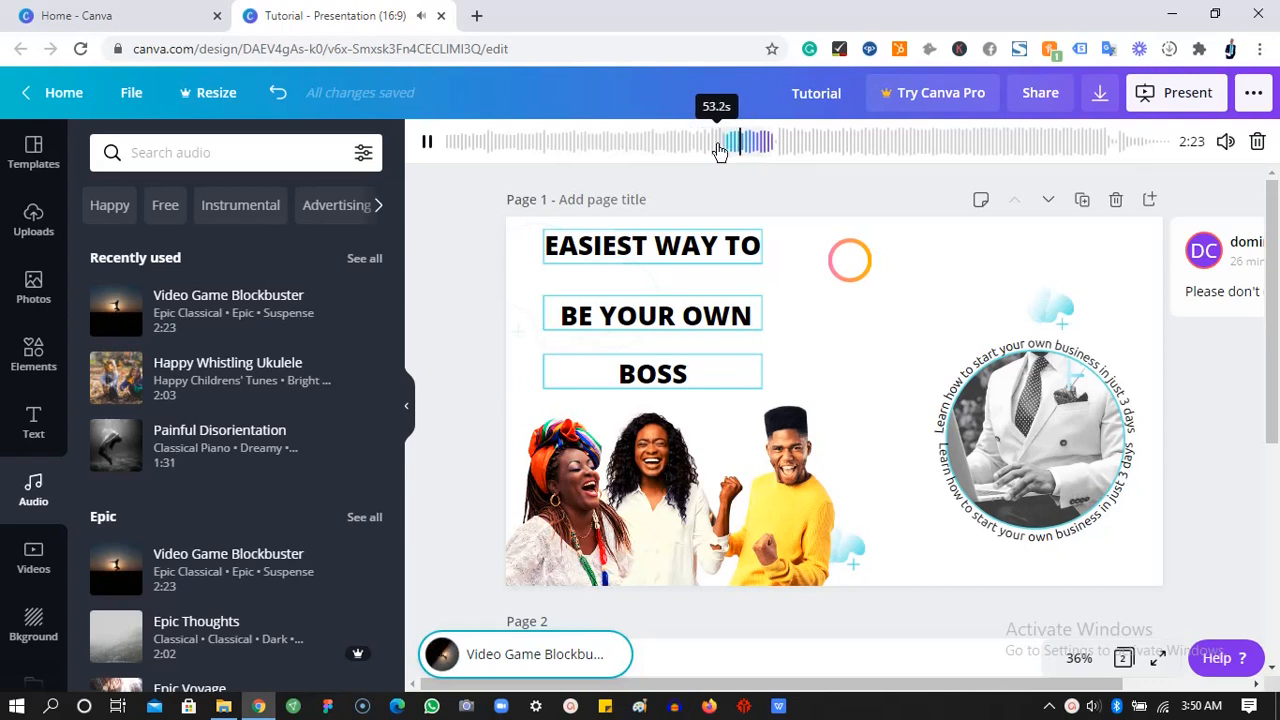
{"action": "left_click", "coordinate": [427, 142]}
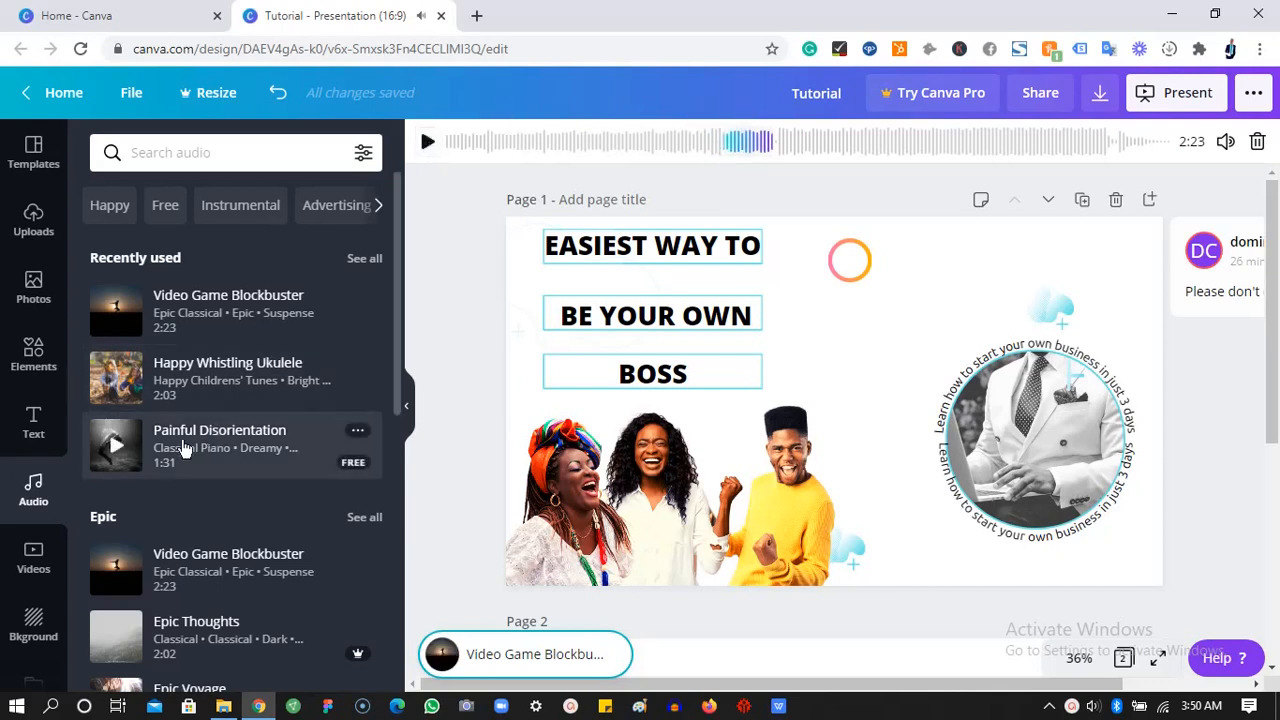
- Insert the recently used 51.0s roller-skating video and make it page 1's background
{"action": "left_click", "coordinate": [33, 560]}
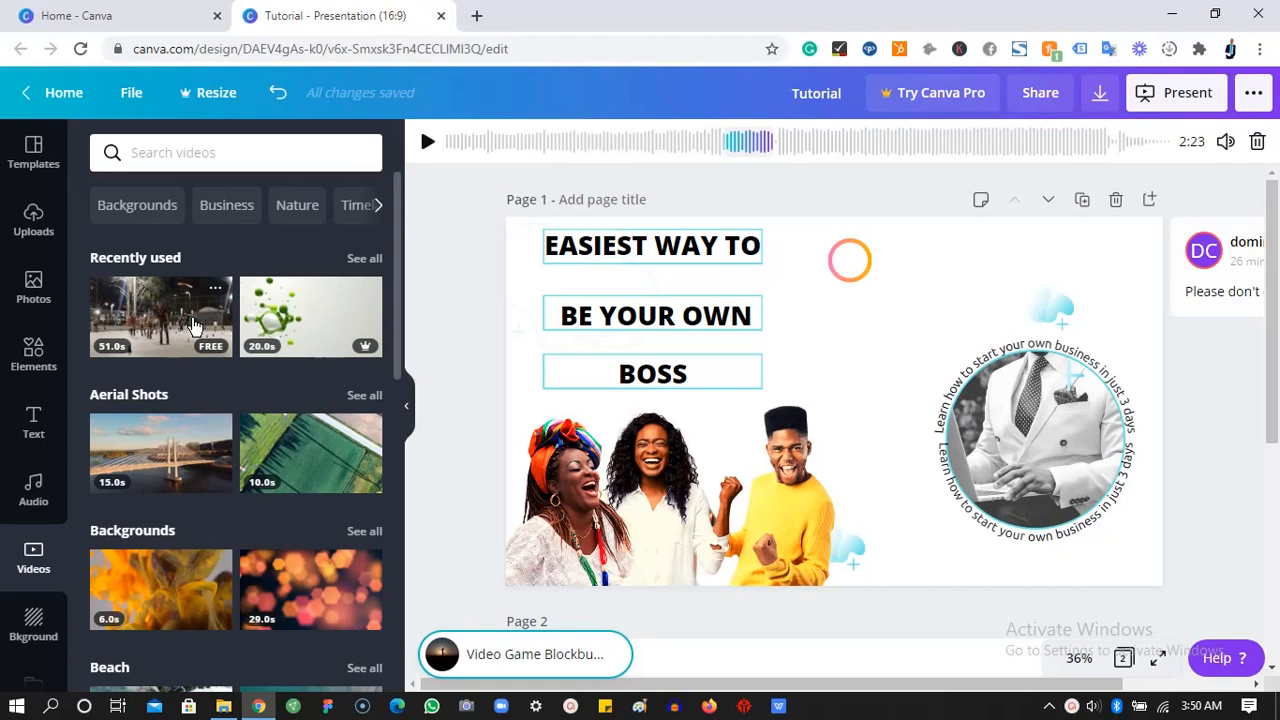
{"action": "left_click_drag", "start_coordinate": [193, 325], "coordinate": [476, 276]}
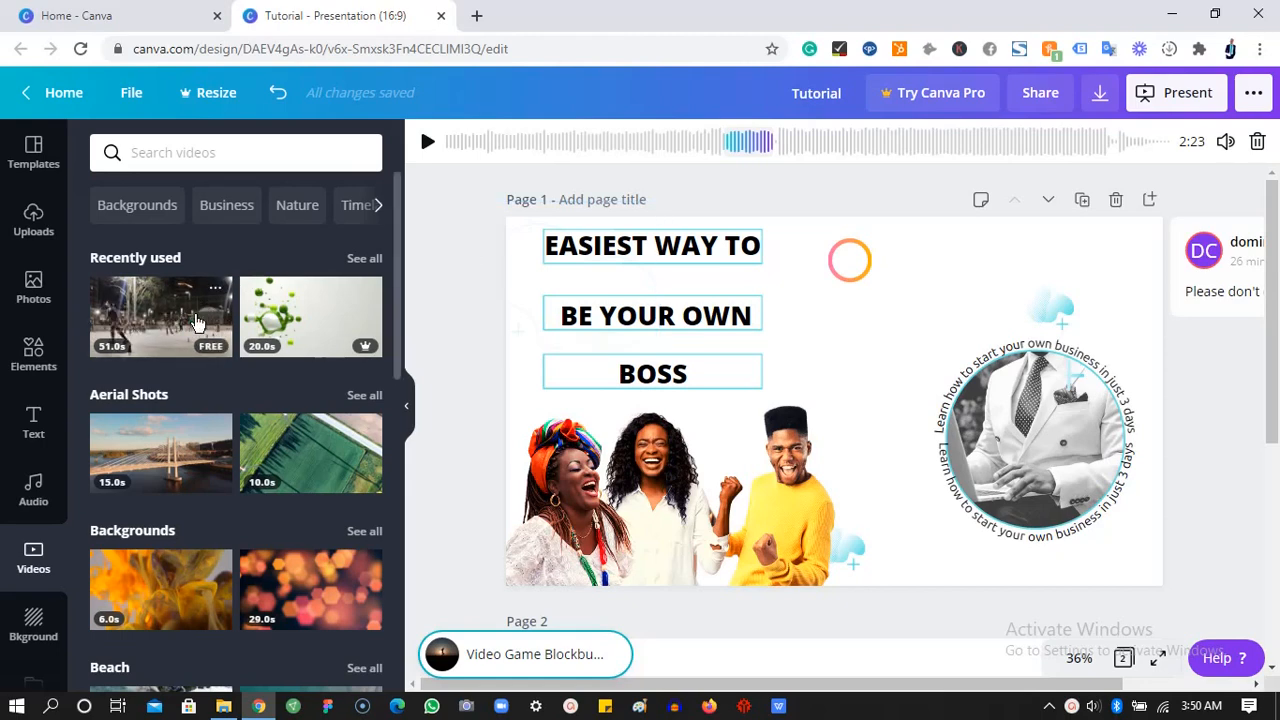
{"action": "left_click", "coordinate": [198, 321]}
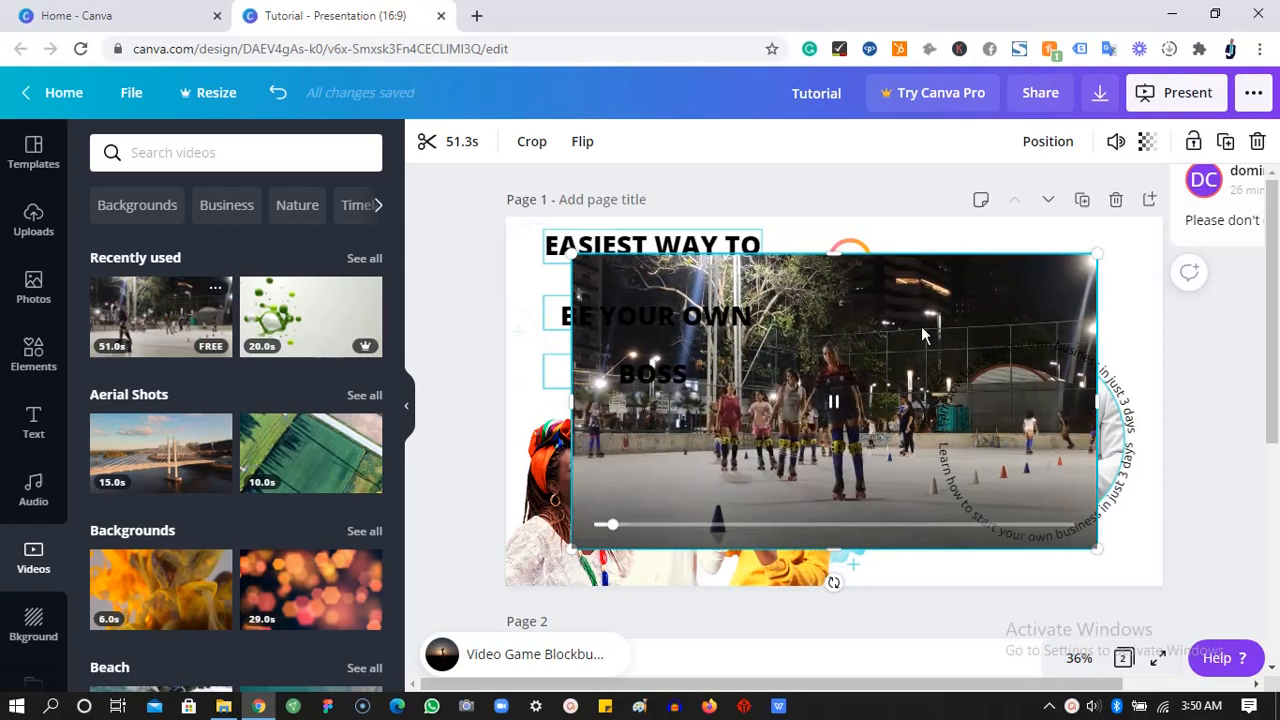
{"action": "right_click", "coordinate": [921, 326]}
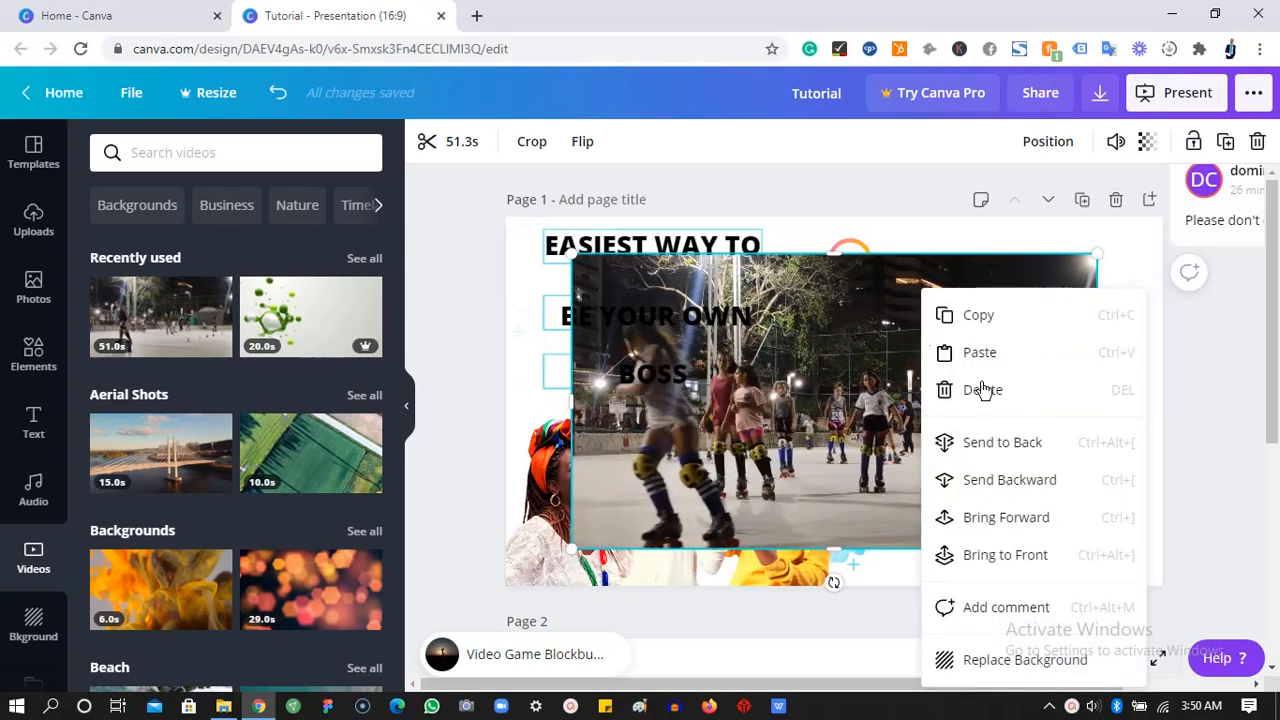
{"action": "left_click", "coordinate": [977, 661]}
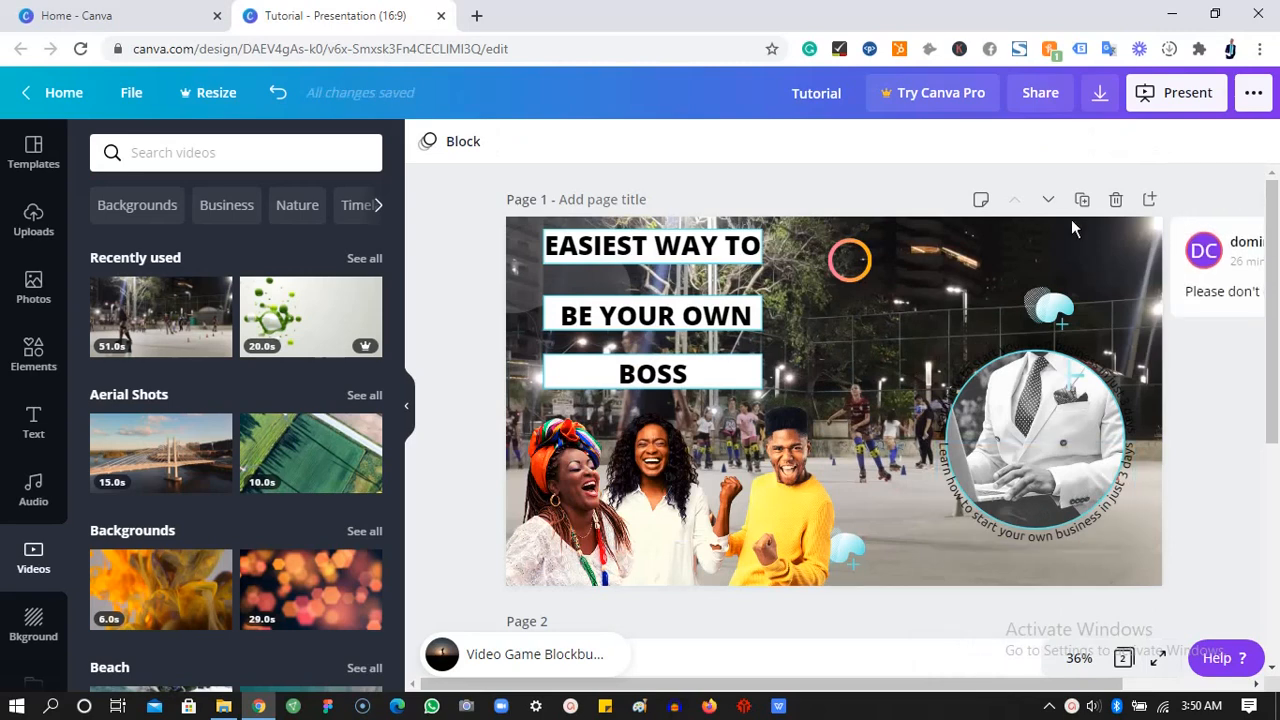
- Set the background video's transparency to 22 and play it on the page
{"action": "left_click", "coordinate": [1109, 289]}
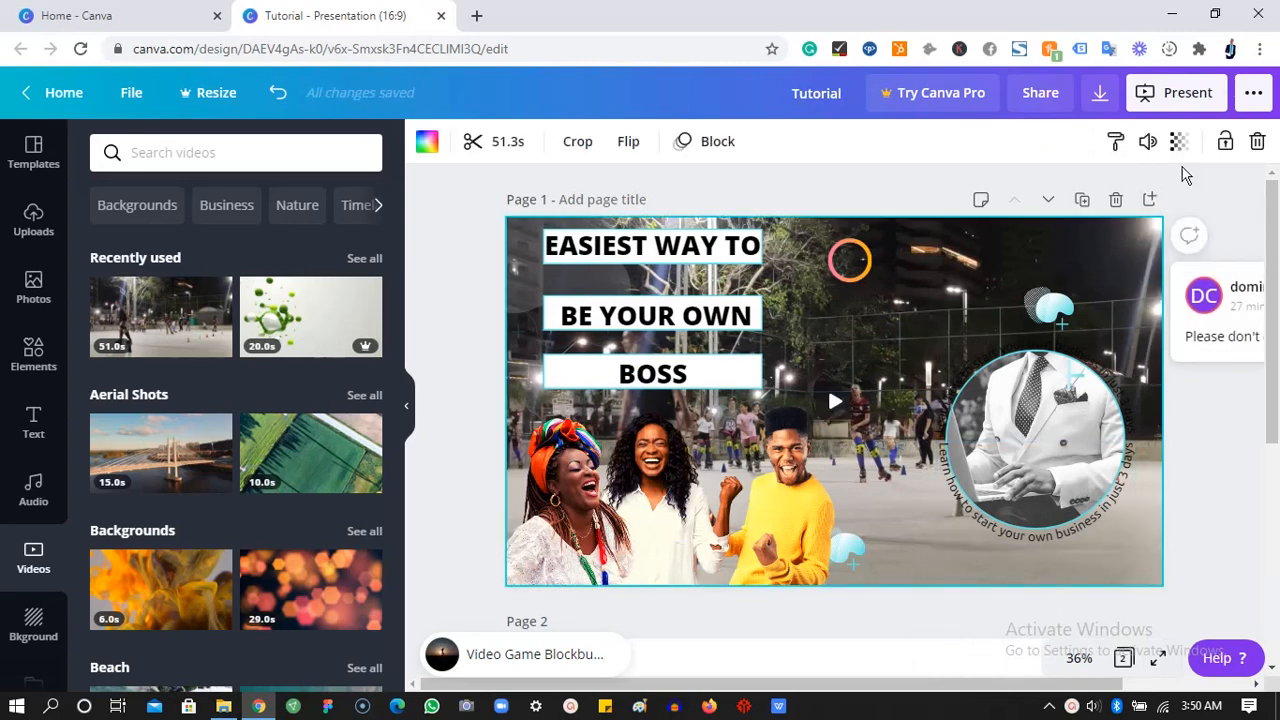
{"action": "left_click", "coordinate": [1180, 142]}
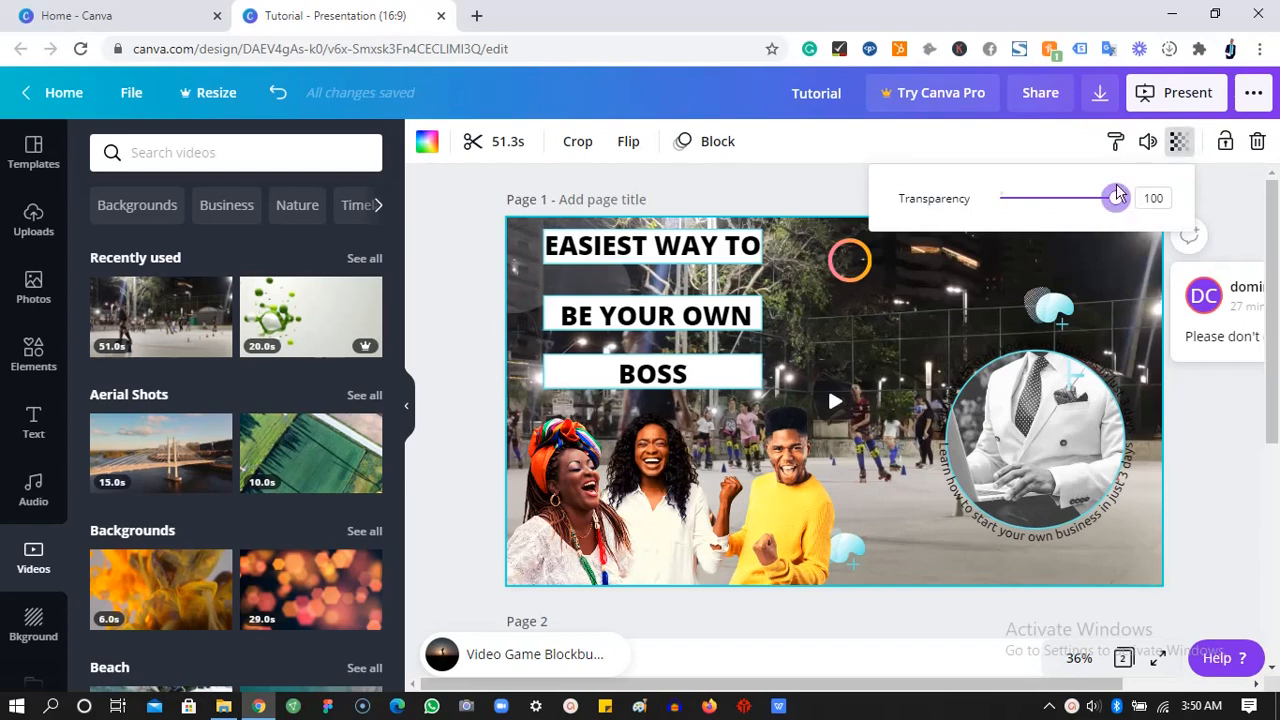
{"action": "left_click_drag", "start_coordinate": [1117, 203], "coordinate": [1024, 198]}
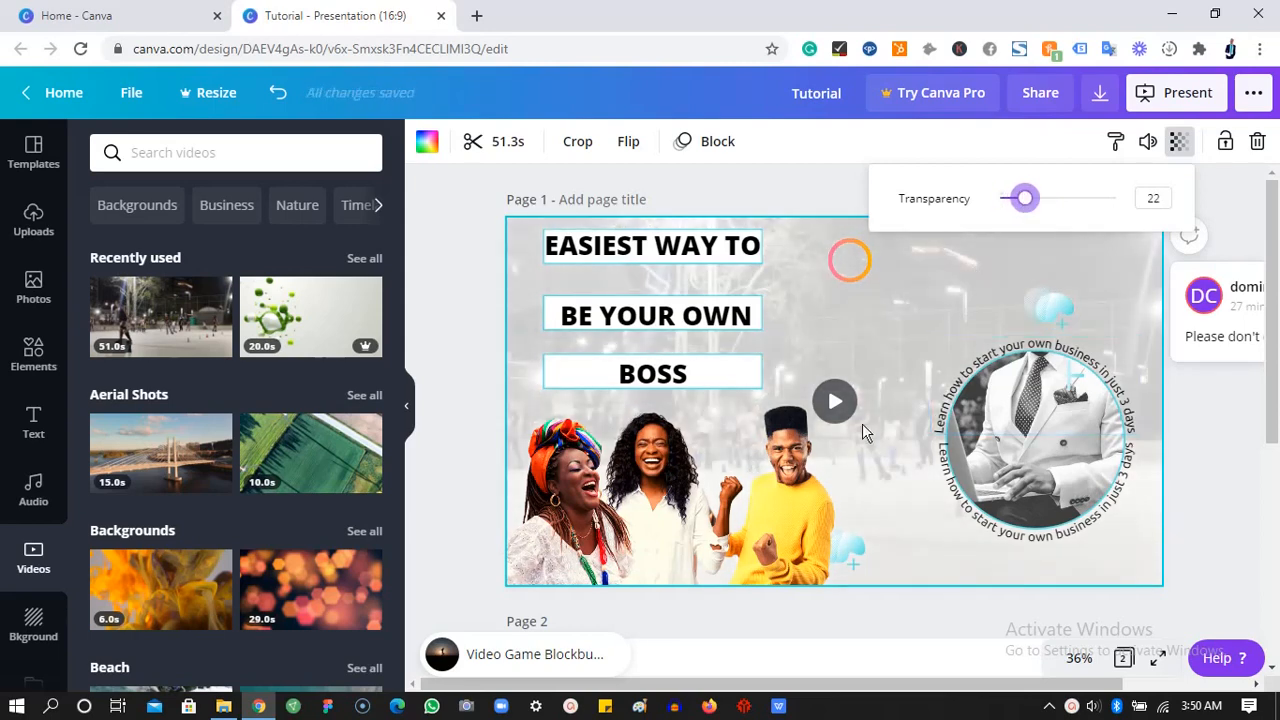
{"action": "left_click", "coordinate": [838, 405]}
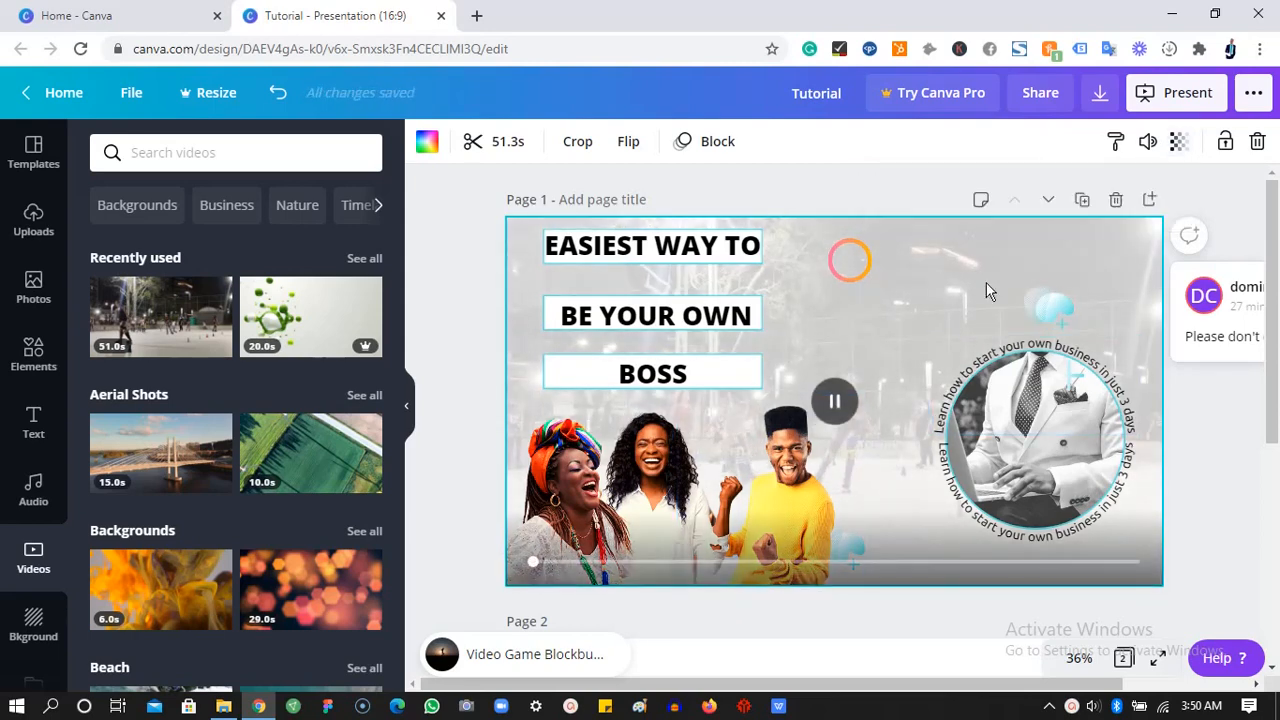